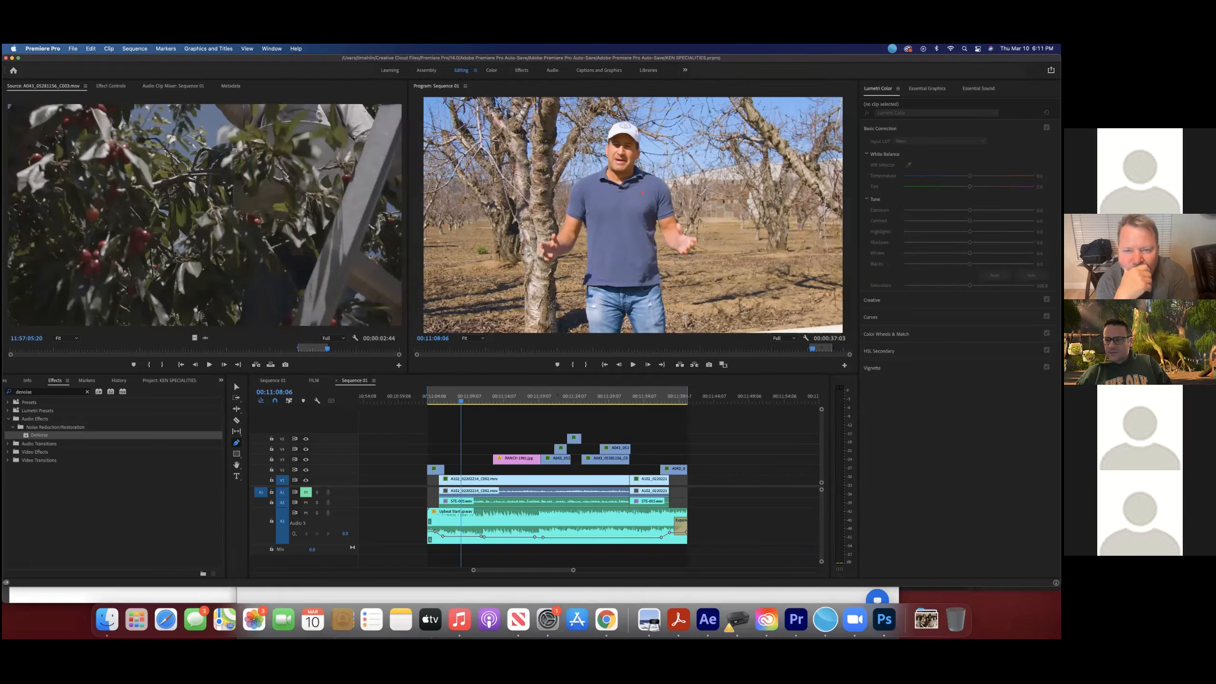
# Step: Move the application window slightly lower on the desktop and switch to the Selection tool, leaving no gap selected in the timeline
pyautogui.click(878, 90)
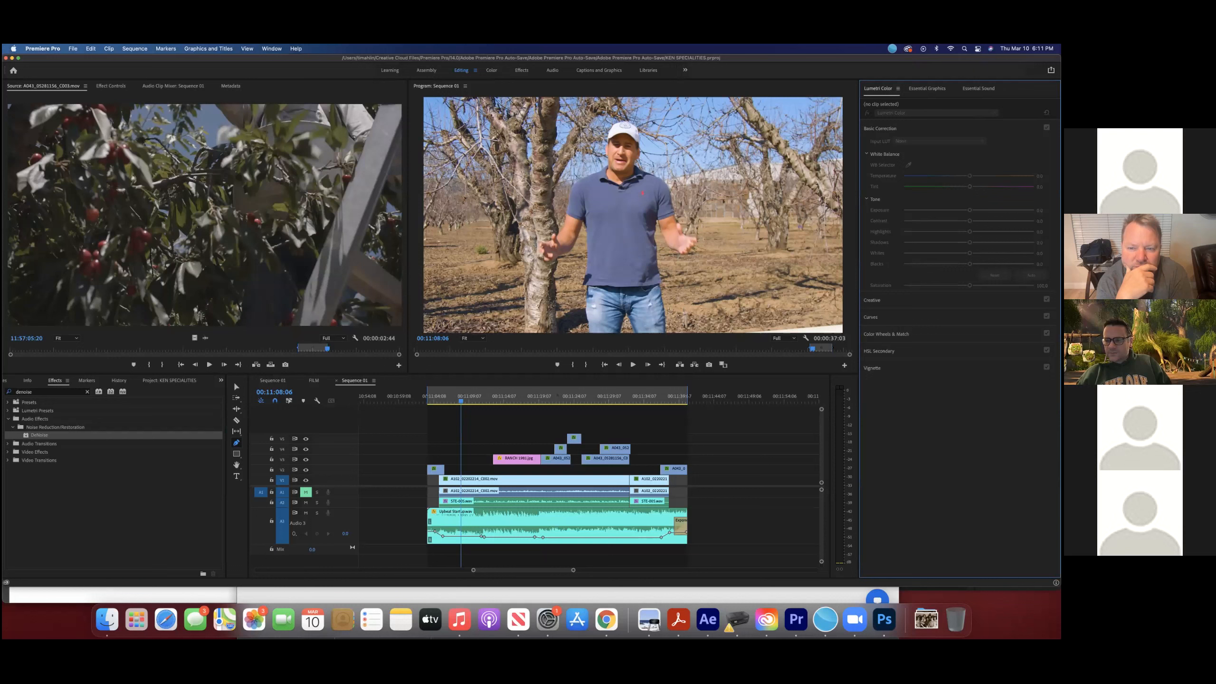
pyautogui.moveTo(602, 57); pyautogui.dragTo(602, 90)
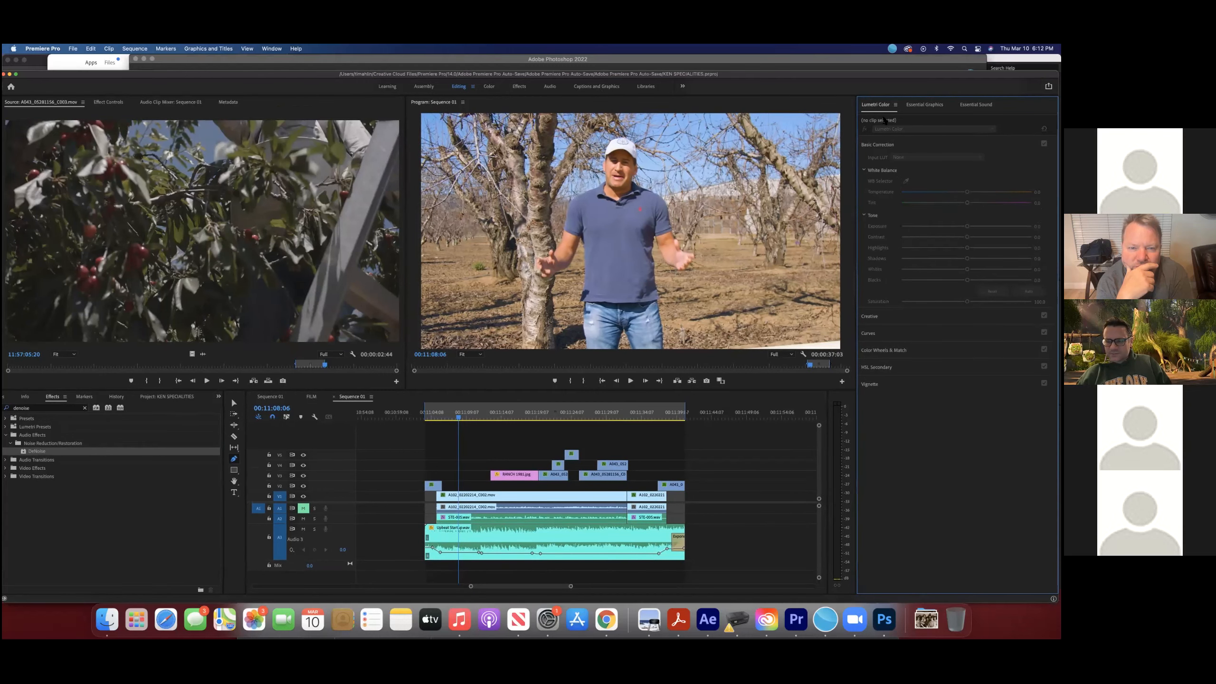
pyautogui.click(976, 105)
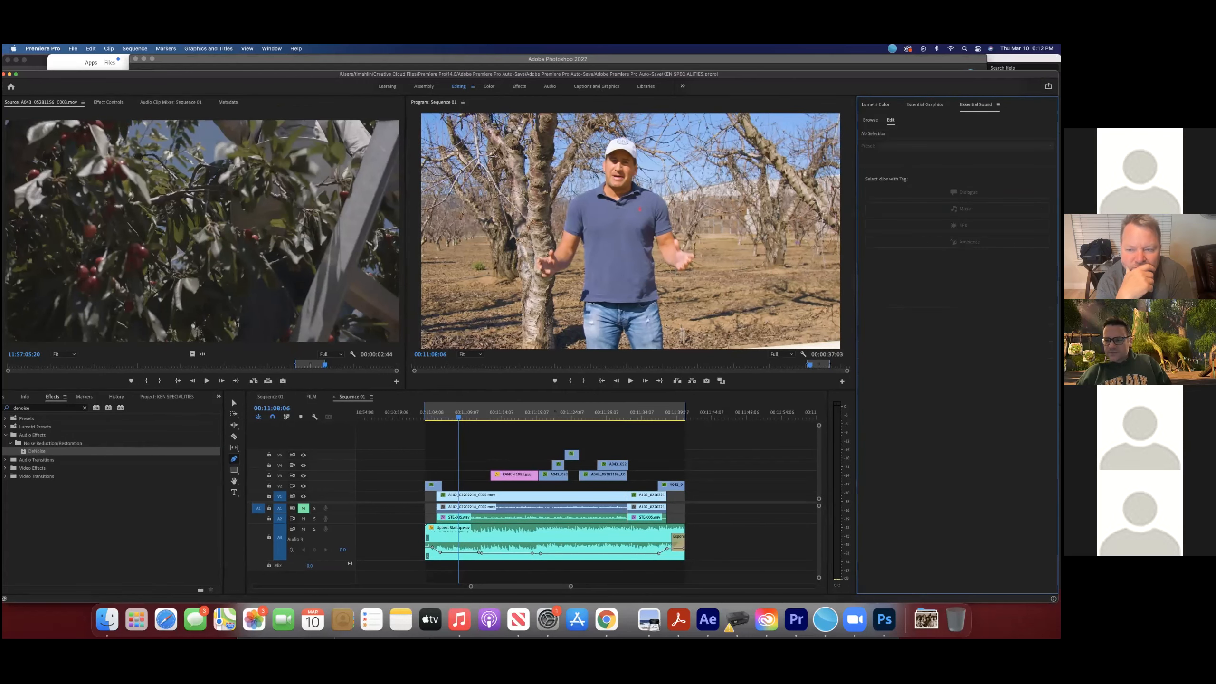
pyautogui.click(479, 465)
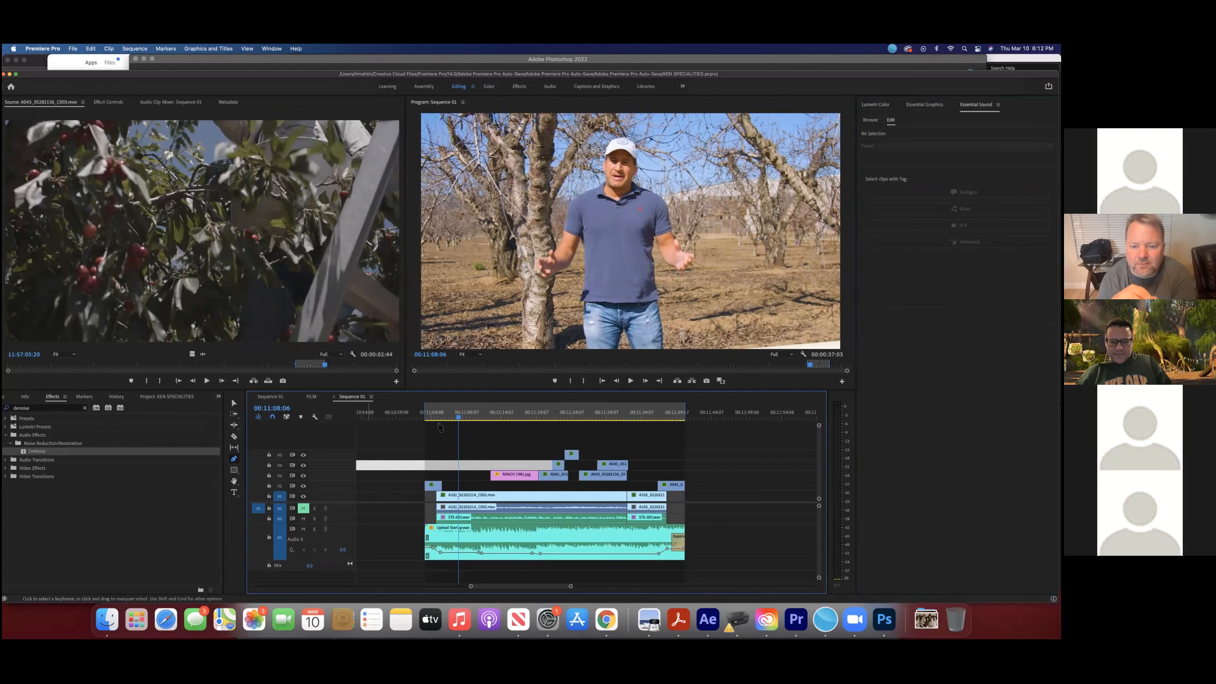
pyautogui.hscroll(1, 467, 413)
pyautogui.click(234, 401)
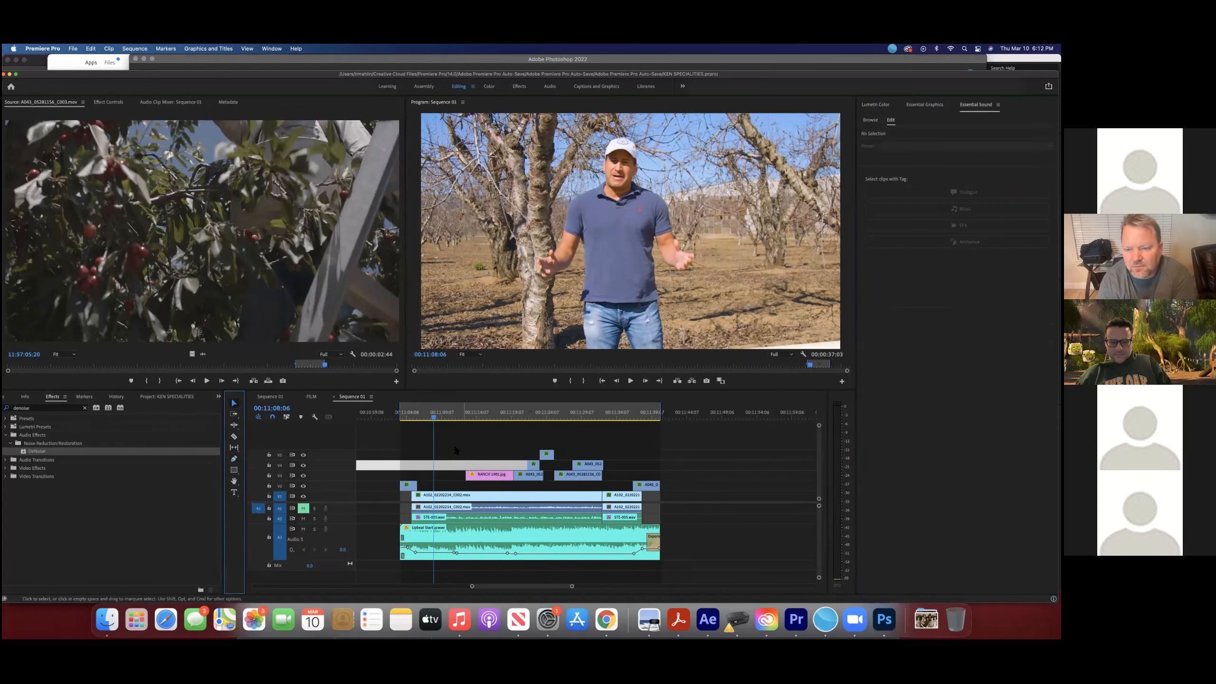
pyautogui.click(493, 427)
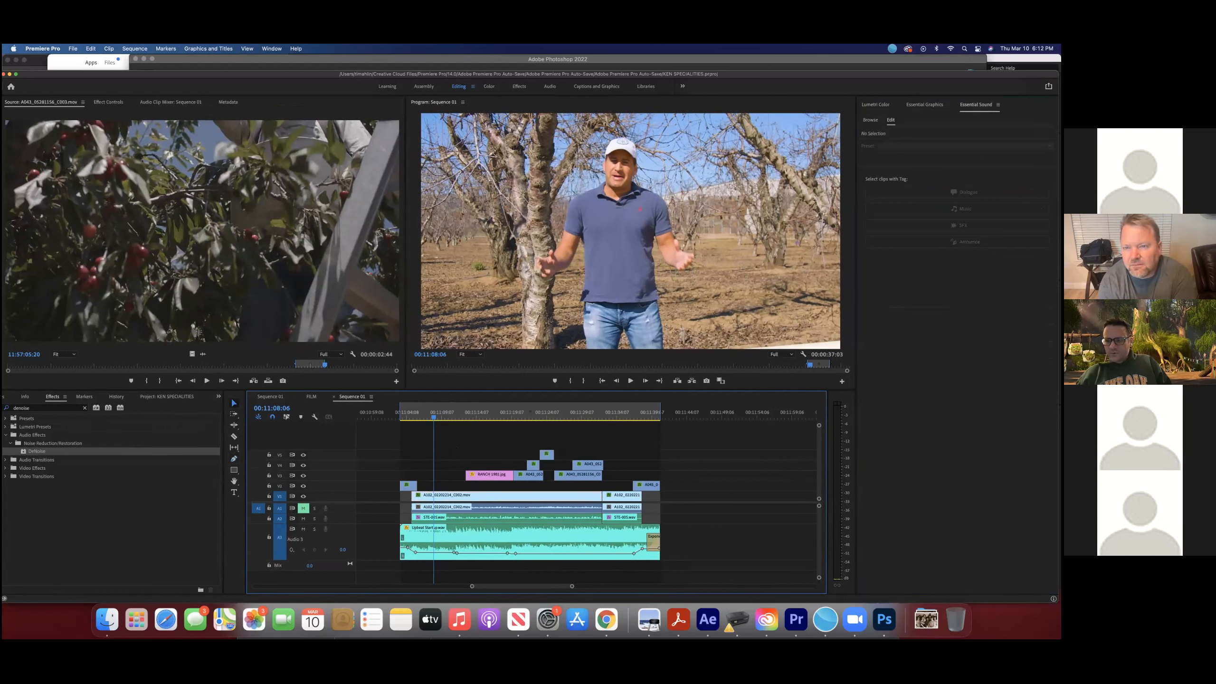
# Step: Raise the exposure of the orchard interview clip to 2.7 in its Lumetri basic correction, keeping the temperature at 0.0
pyautogui.click(874, 106)
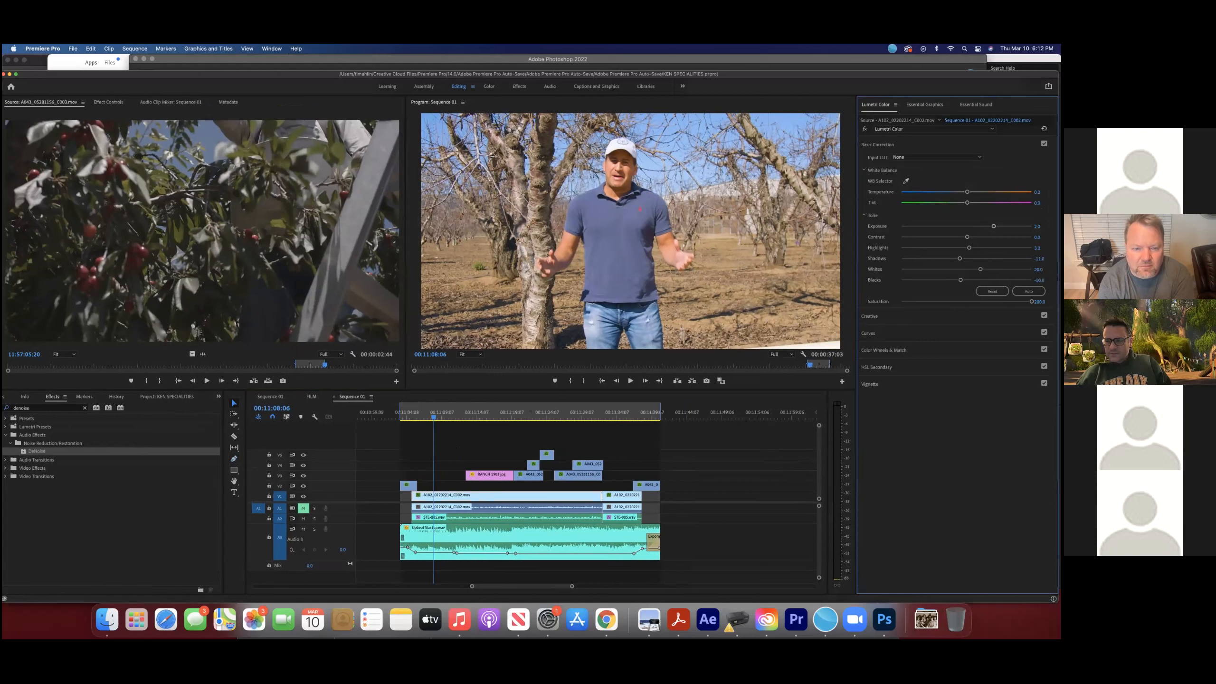
pyautogui.moveTo(993, 226); pyautogui.dragTo(978, 192)
pyautogui.doubleClick(977, 192)
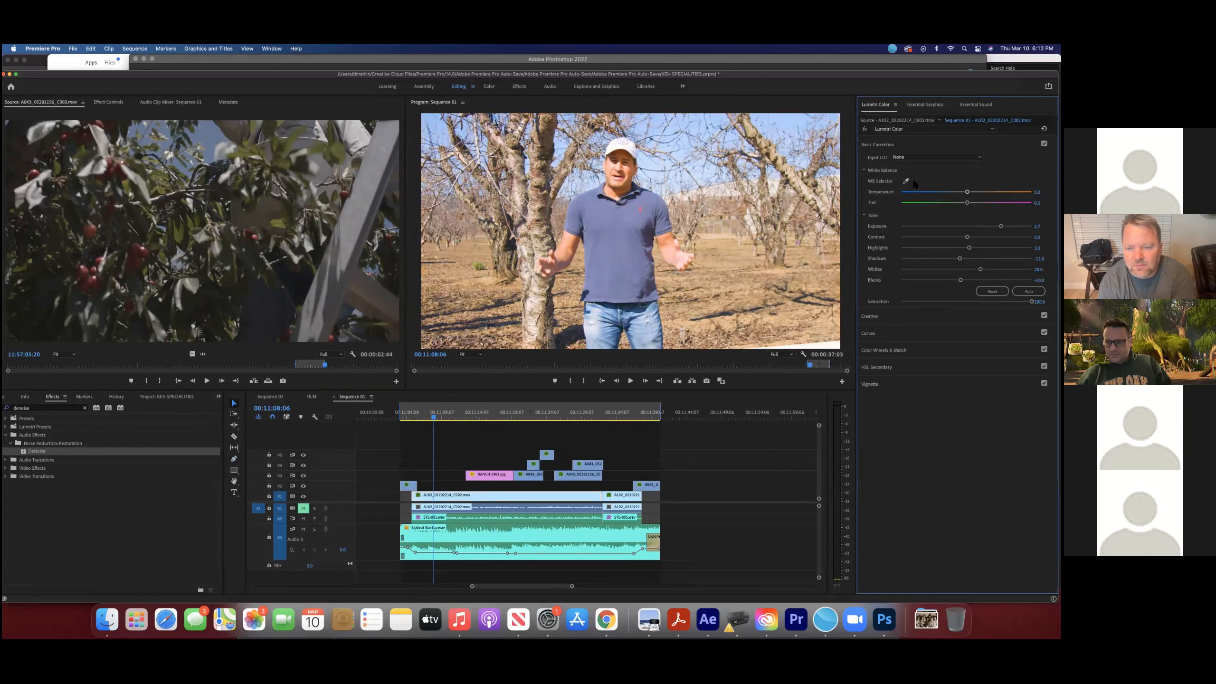
# Step: Tag the Upbeat Startup music clip as Dialogue in Essential Sound and expand its Repair settings
pyautogui.click(976, 105)
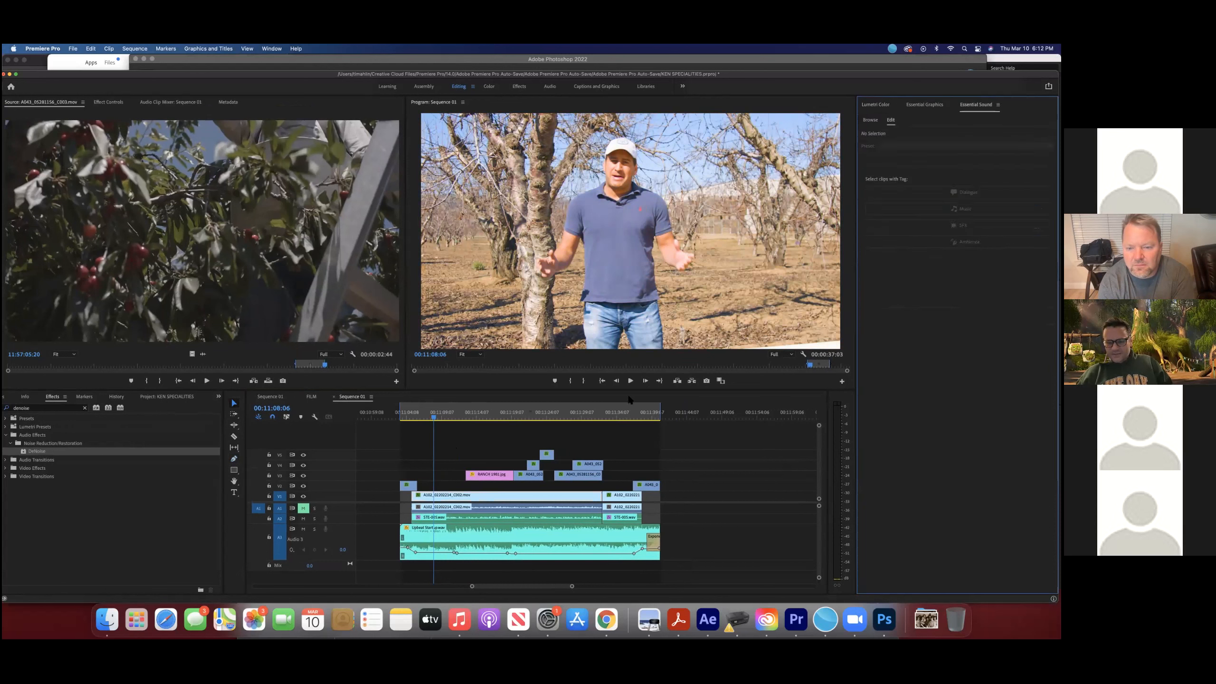
pyautogui.click(472, 530)
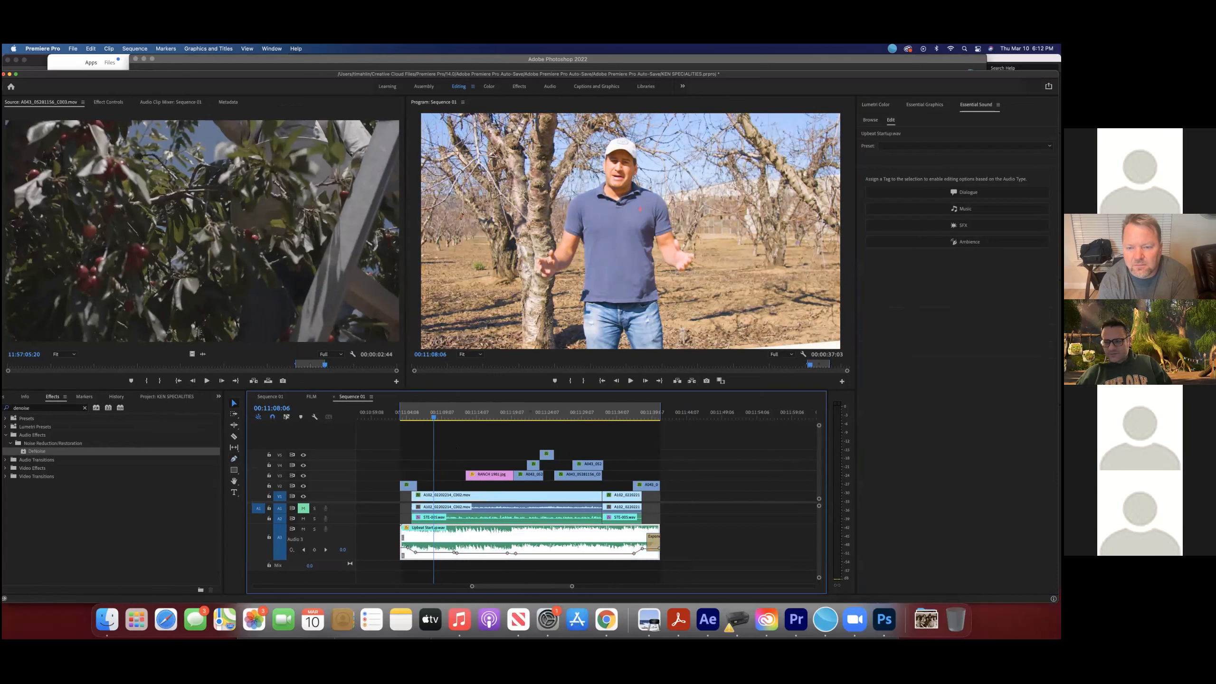
pyautogui.click(967, 192)
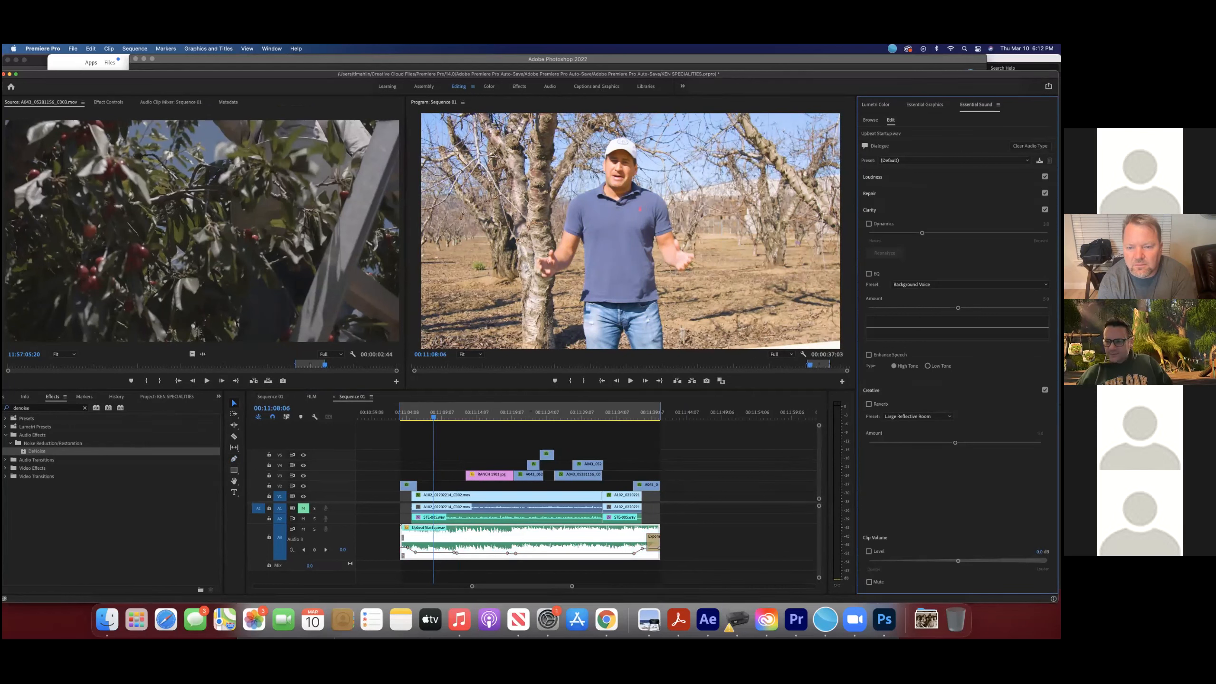
pyautogui.click(907, 192)
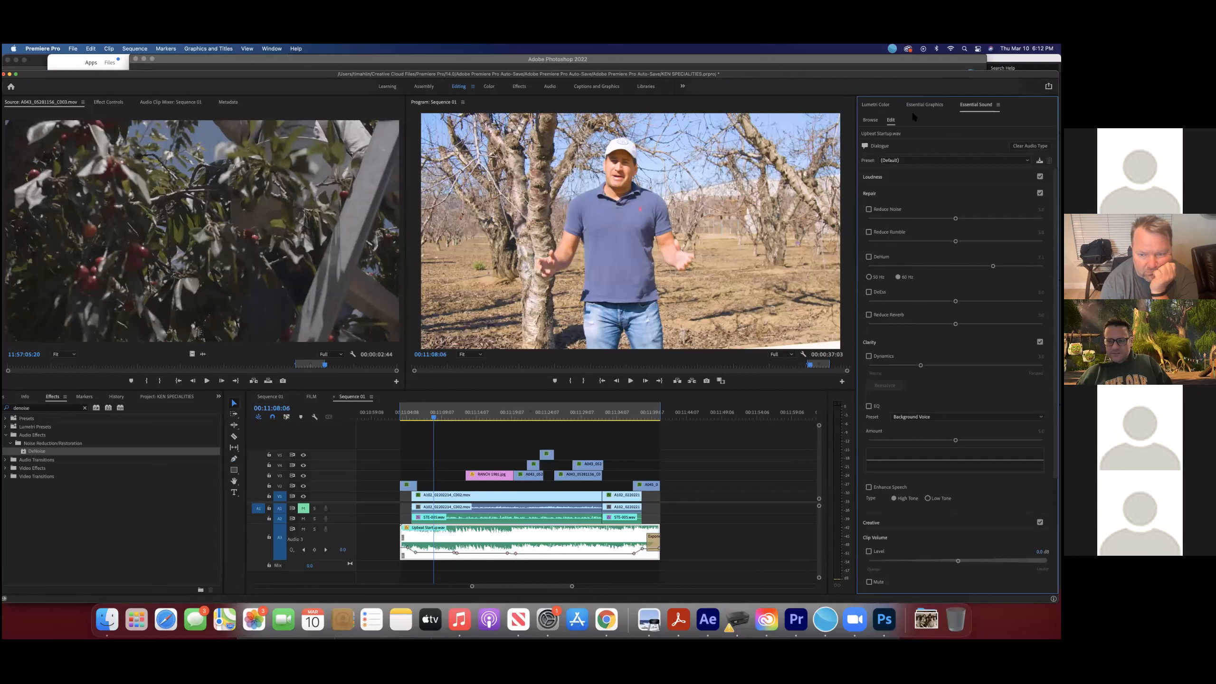
# Step: Browse the Essential Graphics templates for titles, captions and lower thirds, with the playhead on the cherry shot at 00:11:37:00
pyautogui.click(924, 104)
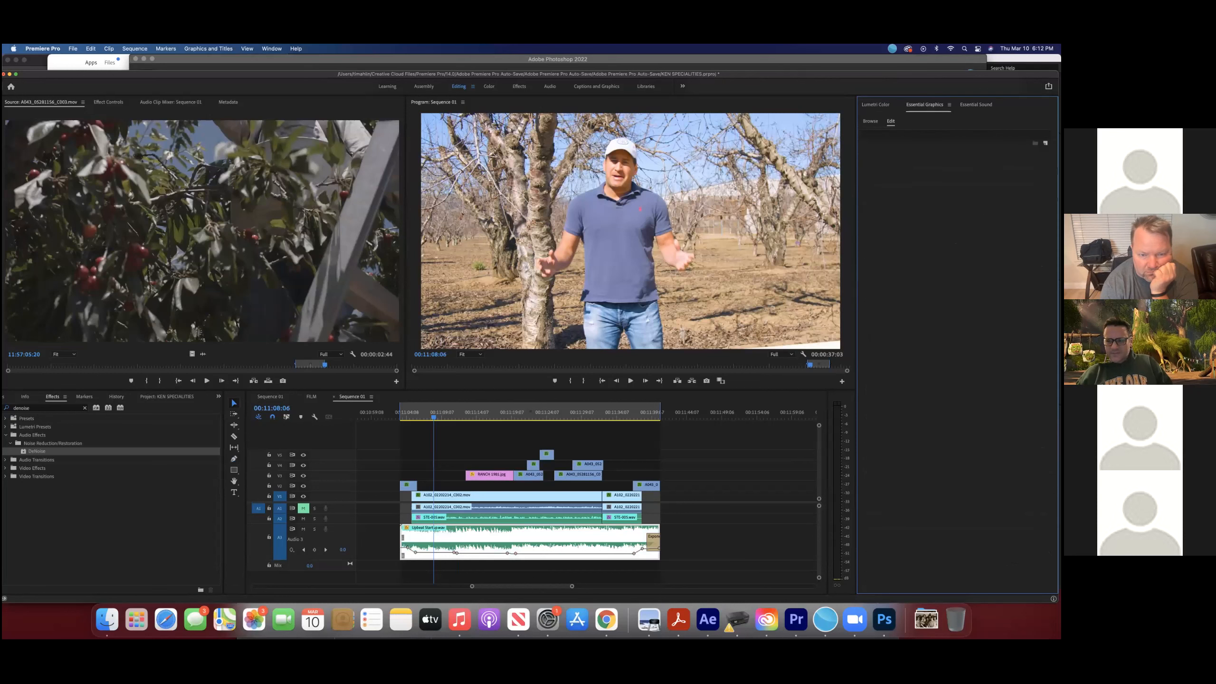
pyautogui.click(636, 418)
pyautogui.click(925, 104)
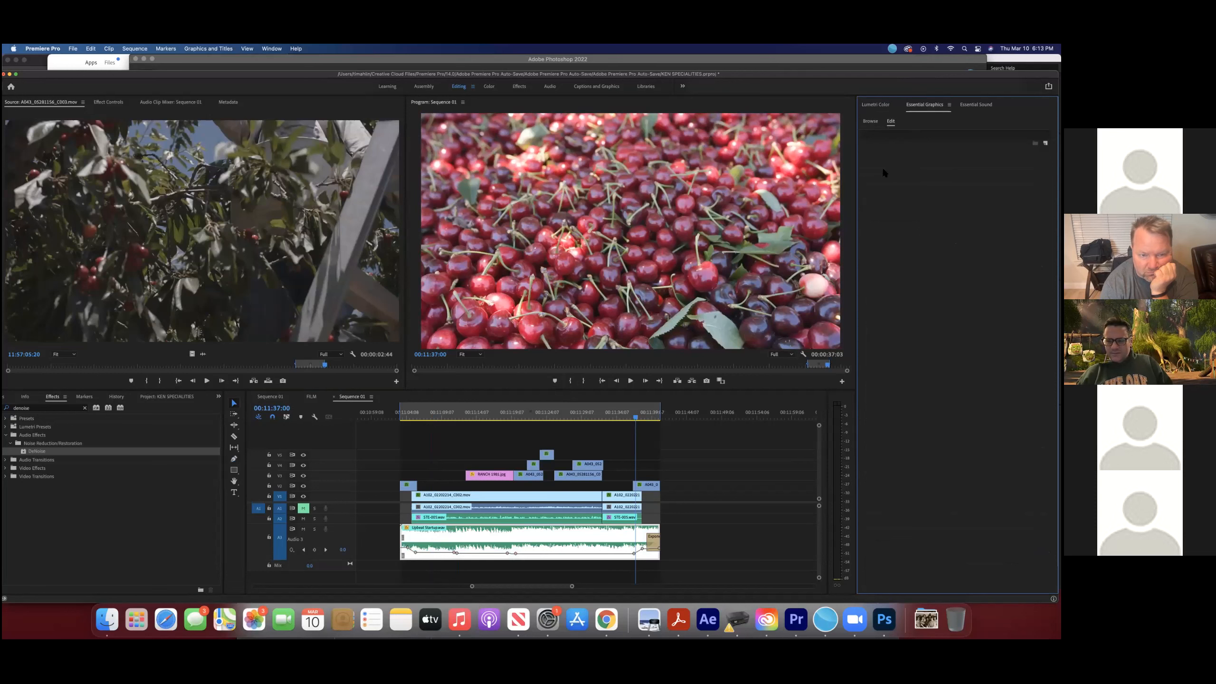
pyautogui.click(872, 122)
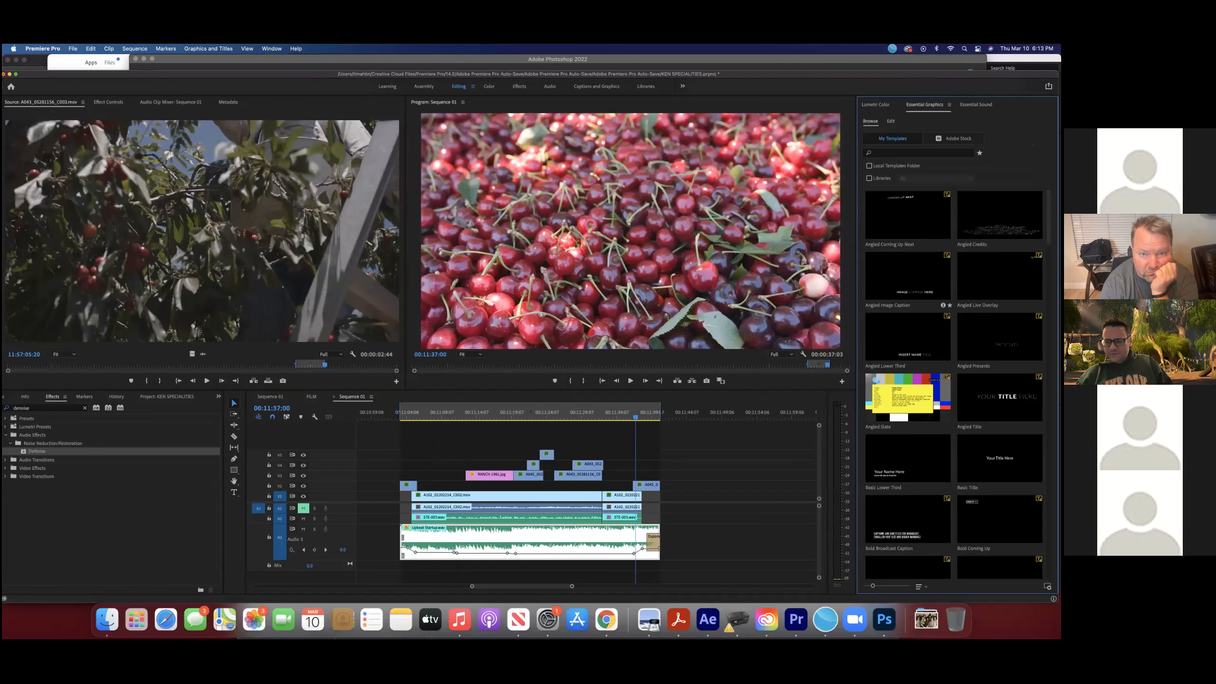
pyautogui.scroll(-20, 955, 374)
pyautogui.scroll(5, 955, 383)
pyautogui.scroll(15, 955, 384)
# Step: Create a text layer with the Type tool near the lower left of the interview picture, at about 00:11:08:20
pyautogui.moveTo(636, 418); pyautogui.dragTo(438, 432)
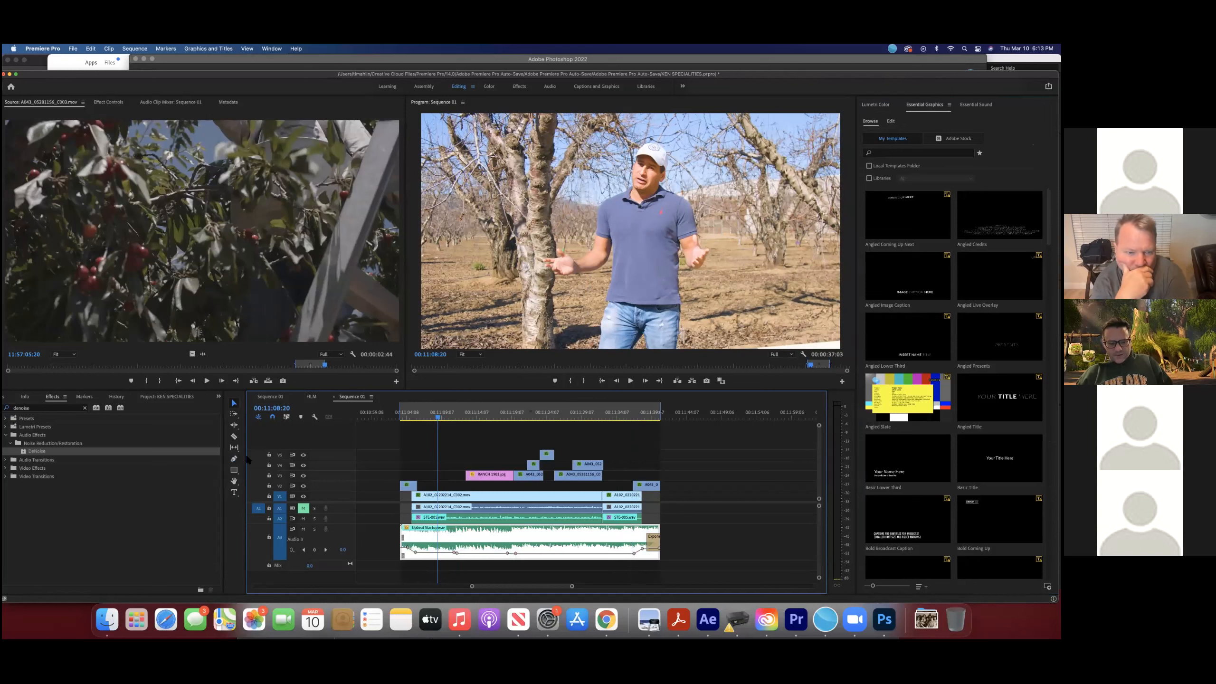
pyautogui.click(235, 493)
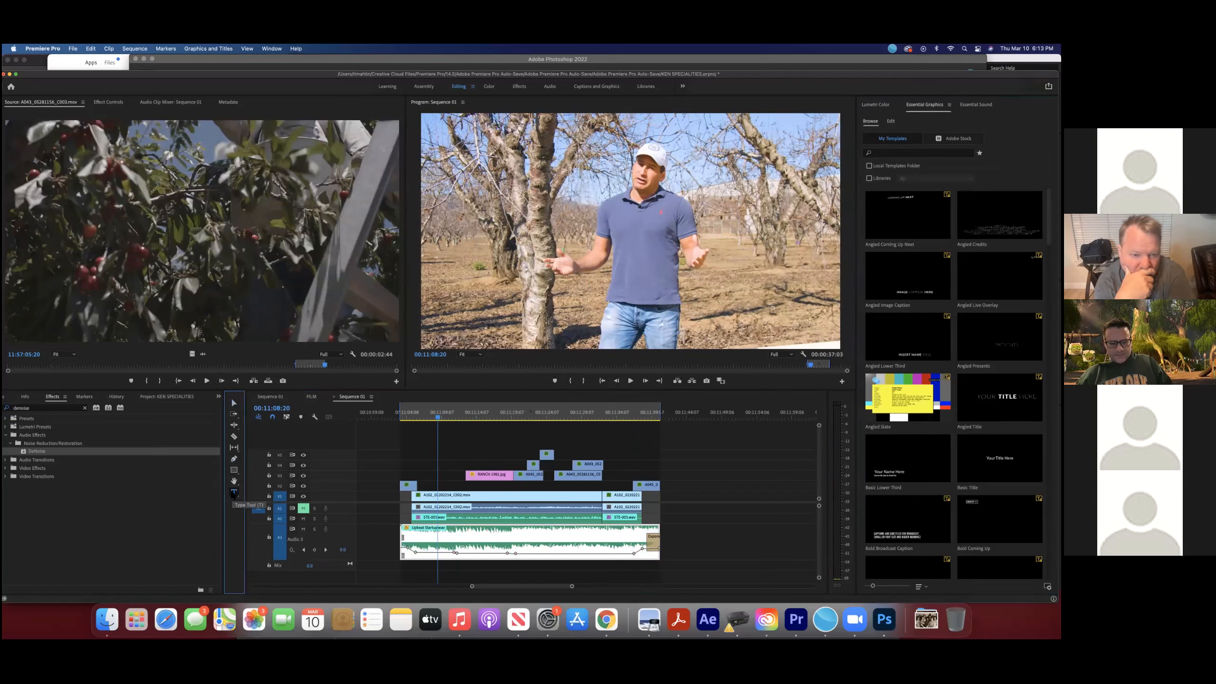
pyautogui.click(441, 453)
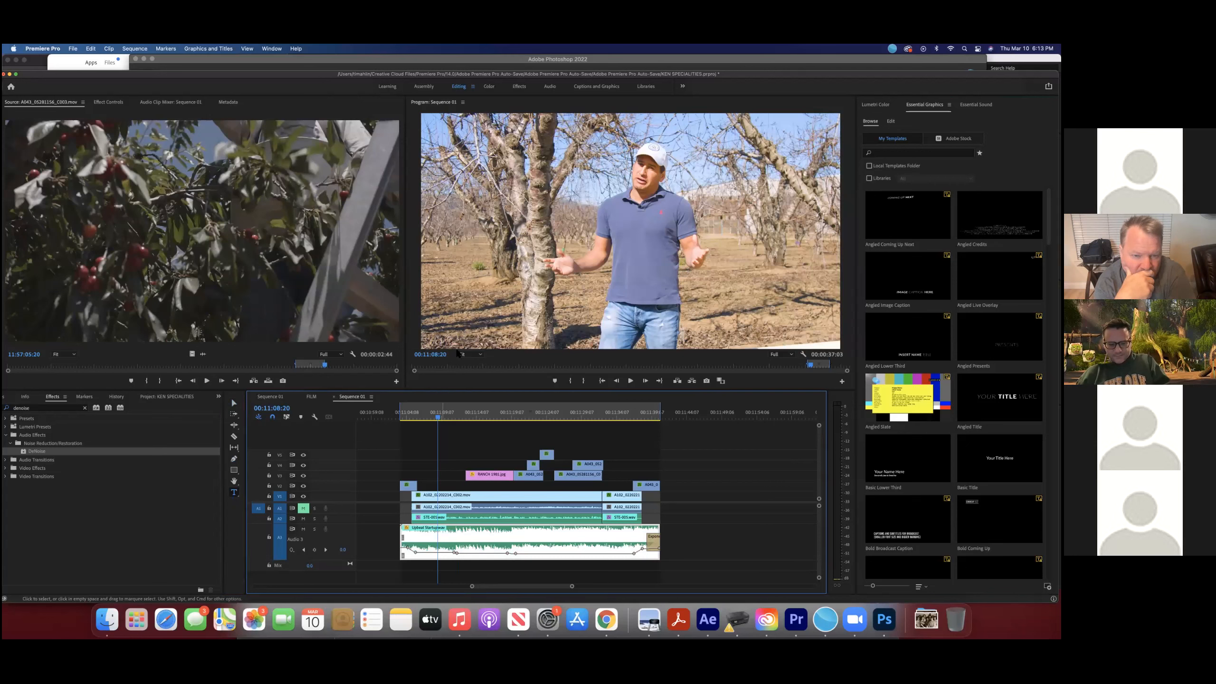
pyautogui.click(475, 309)
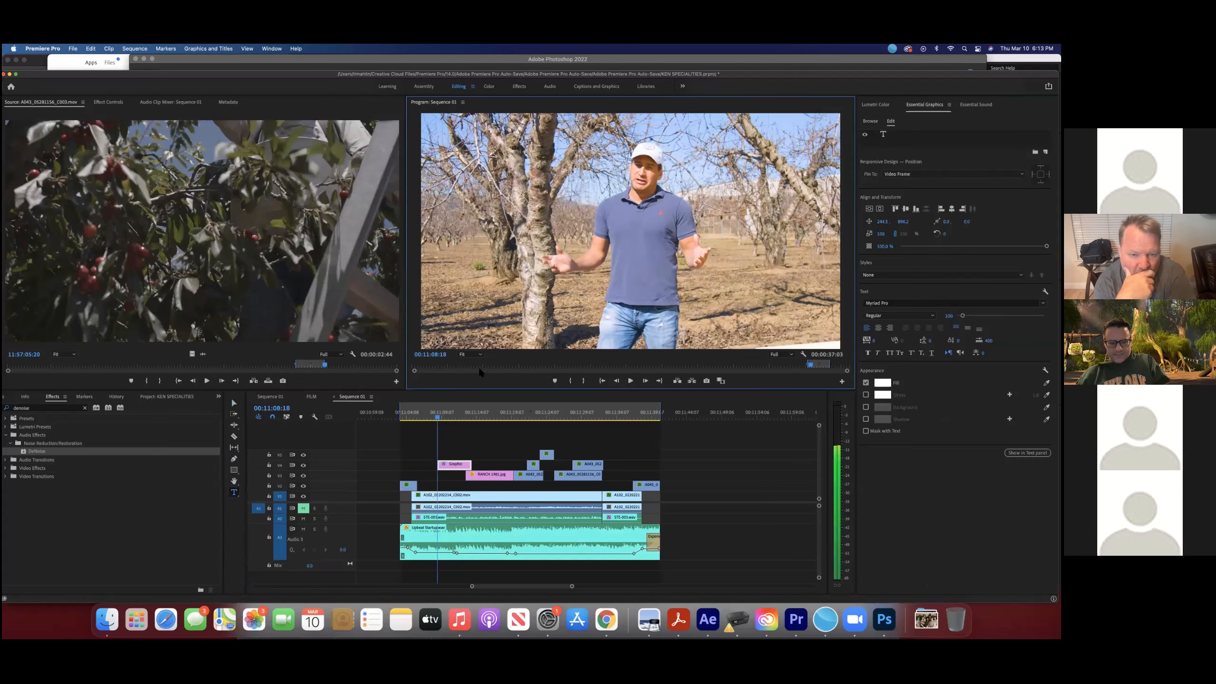
pyautogui.click(453, 464)
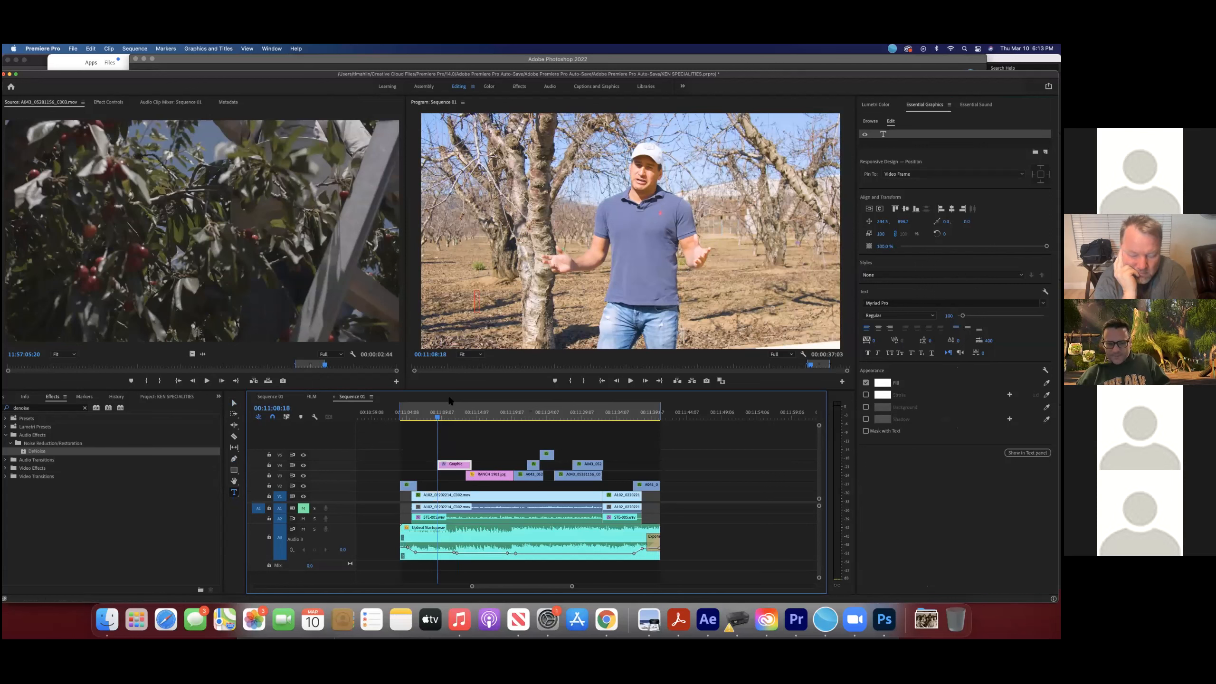
pyautogui.click(477, 301)
pyautogui.press('space')
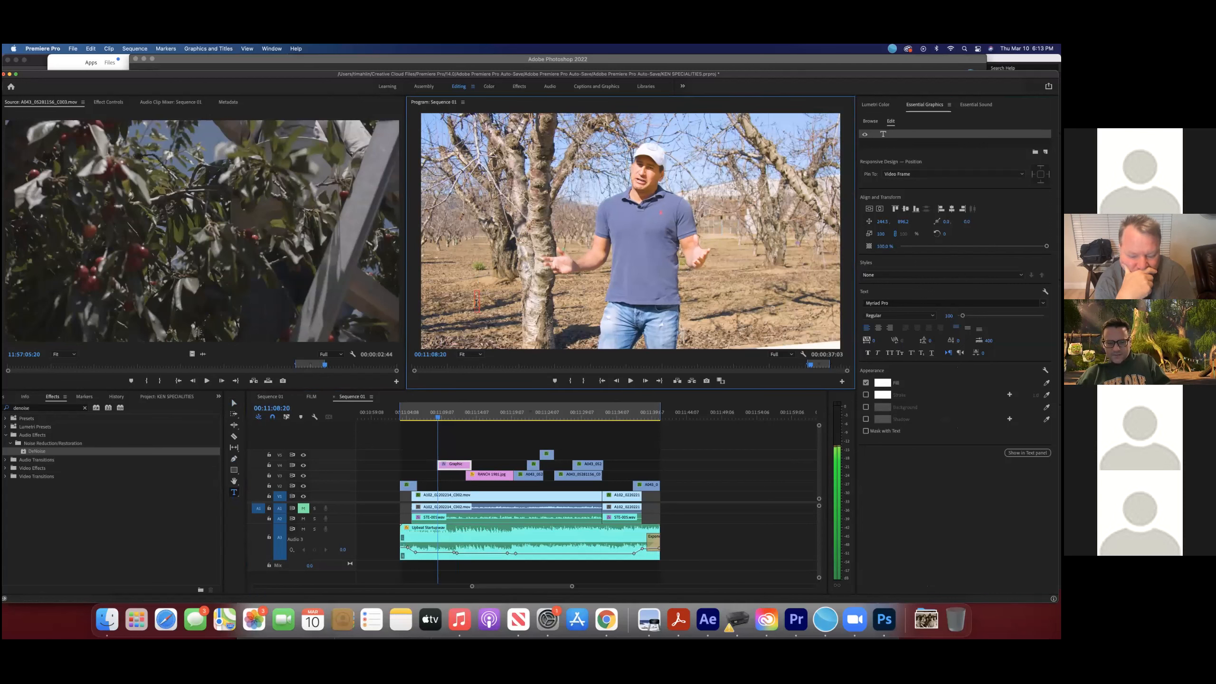
pyautogui.write('gdfsgsdfgjgl;')
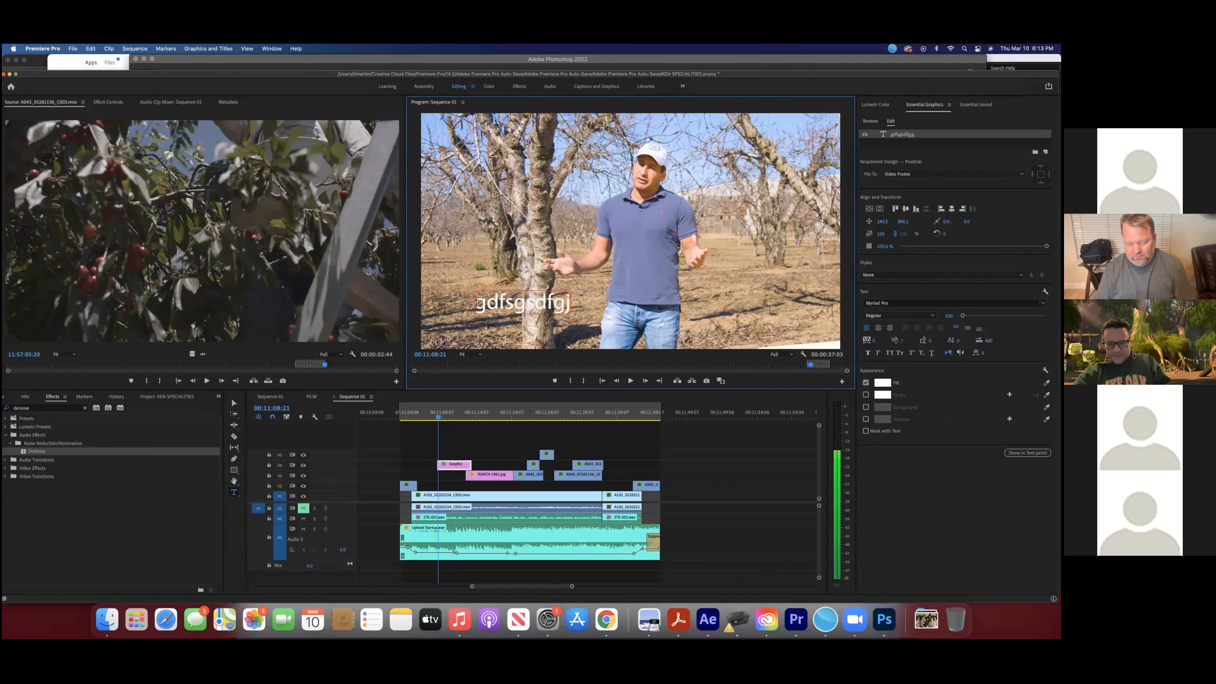
pyautogui.press('BackSpace')
pyautogui.press('BackSpace')
pyautogui.press('BackSpace')
pyautogui.press('BackSpace')
pyautogui.press('BackSpace')
pyautogui.press('BackSpace')
pyautogui.press('BackSpace')
pyautogui.press('BackSpace')
pyautogui.press('BackSpace')
pyautogui.press('BackSpace')
pyautogui.press('BackSpace')
pyautogui.press('BackSpace')
pyautogui.press('BackSpace')
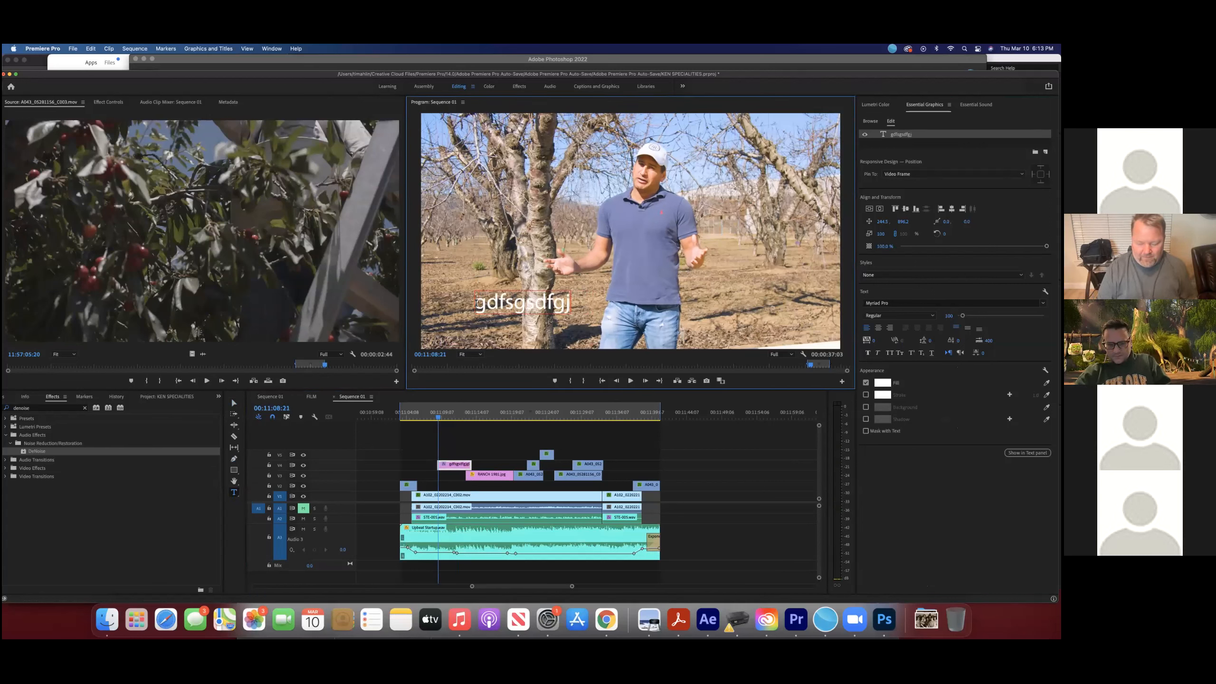
# Step: Enter a short sample sentence calling a person cool as the caption and select its graphic clip in the timeline
pyautogui.write('Tim is cool')
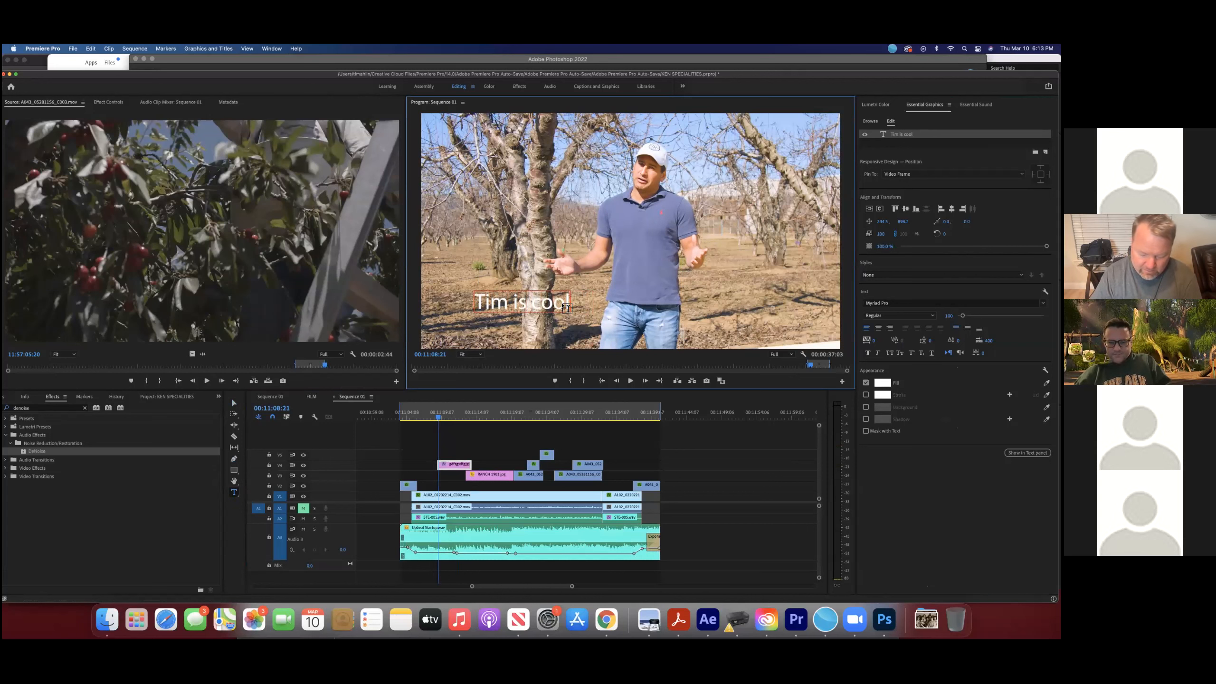
pyautogui.moveTo(566, 303); pyautogui.dragTo(465, 297)
pyautogui.click(527, 334)
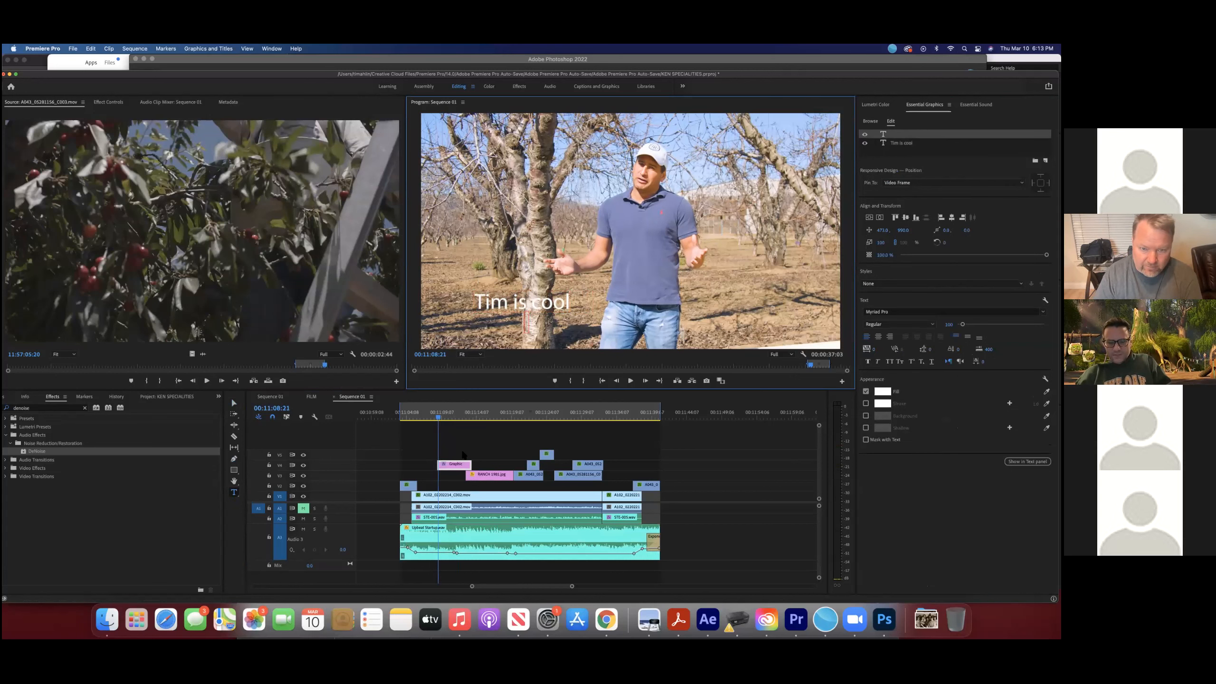
pyautogui.click(473, 433)
pyautogui.click(465, 464)
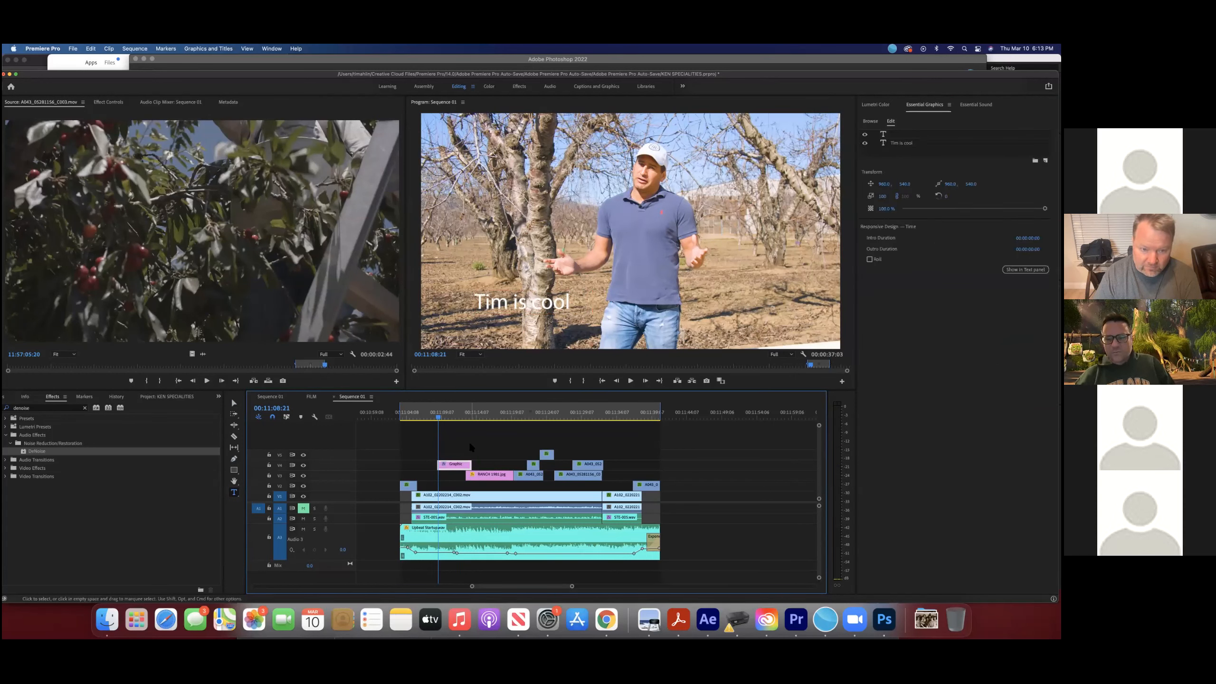
# Step: Try to grab the caption in the picture with the Hand tool
pyautogui.click(507, 301)
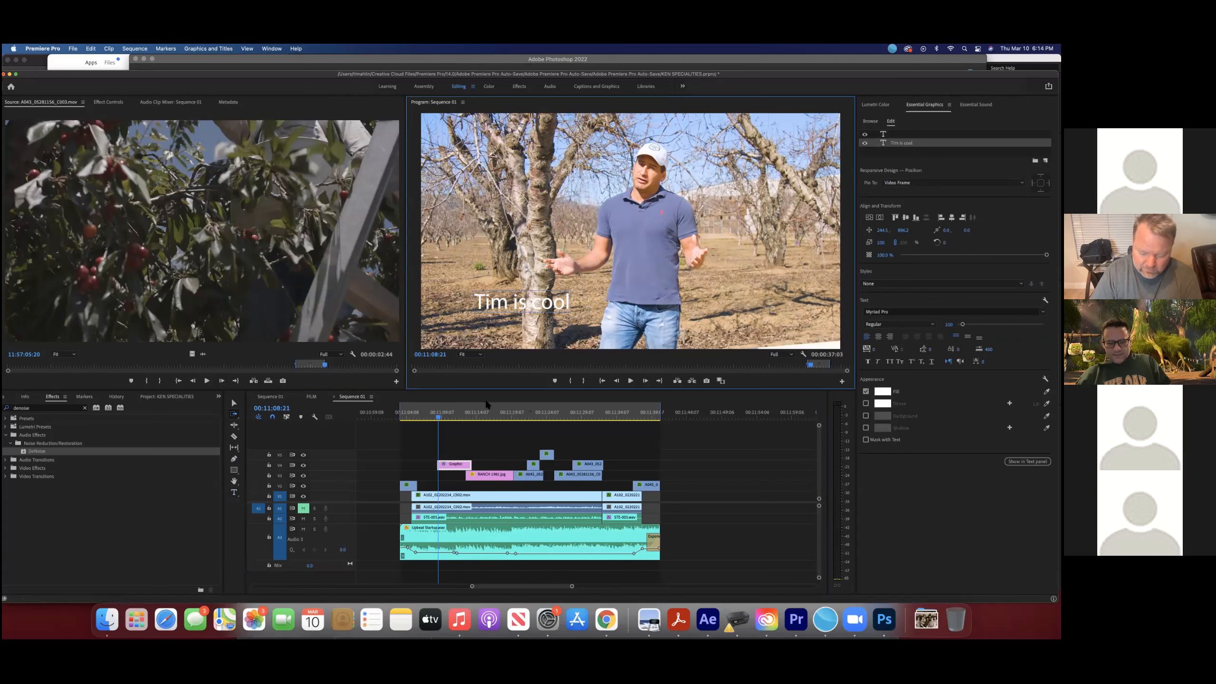
pyautogui.click(234, 481)
pyautogui.click(515, 290)
pyautogui.click(449, 454)
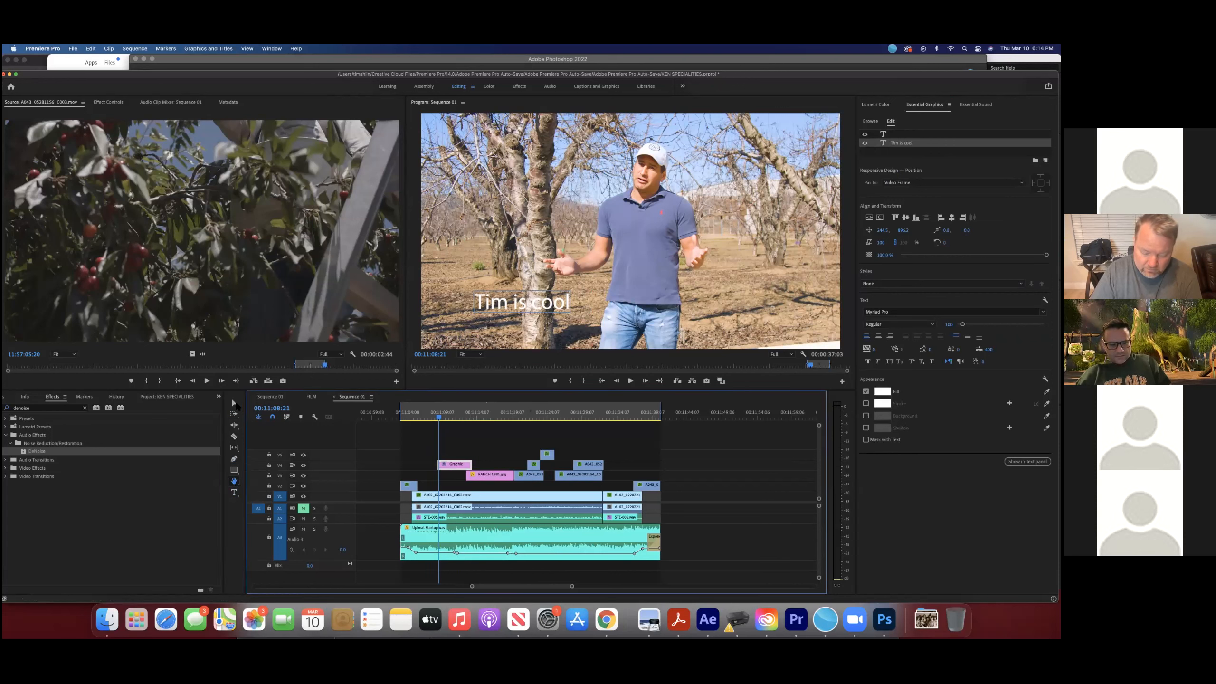
# Step: Reposition the caption with the Selection tool so that it sits over the man's chest
pyautogui.click(459, 464)
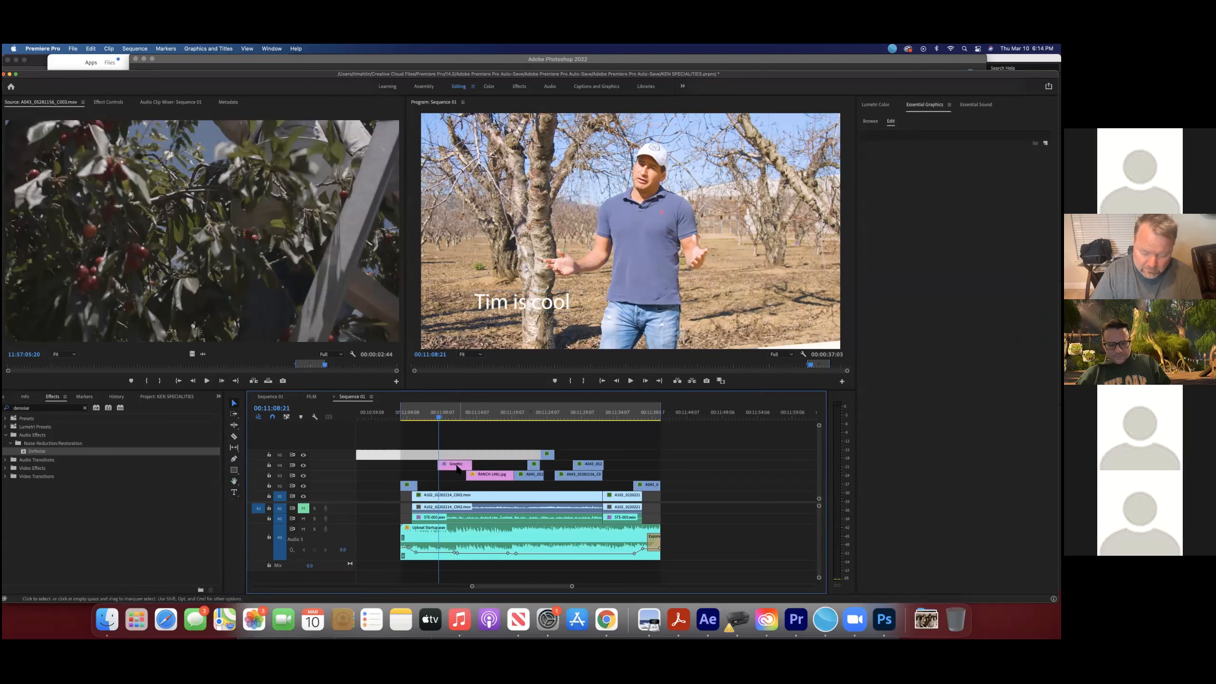
pyautogui.moveTo(522, 302)
pyautogui.mouseDown()
pyautogui.moveTo(503, 290)
pyautogui.moveTo(526, 290)
pyautogui.mouseUp()
pyautogui.click(473, 447)
pyautogui.click(463, 463)
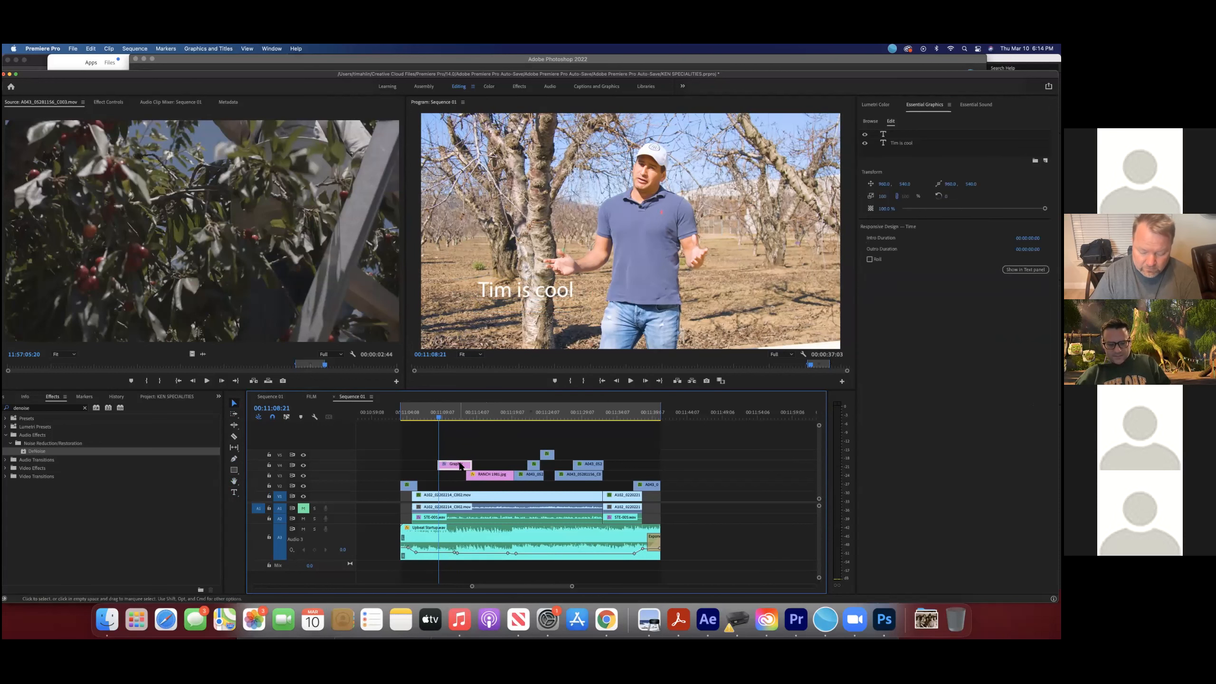
pyautogui.click(527, 293)
pyautogui.moveTo(513, 277); pyautogui.dragTo(646, 228)
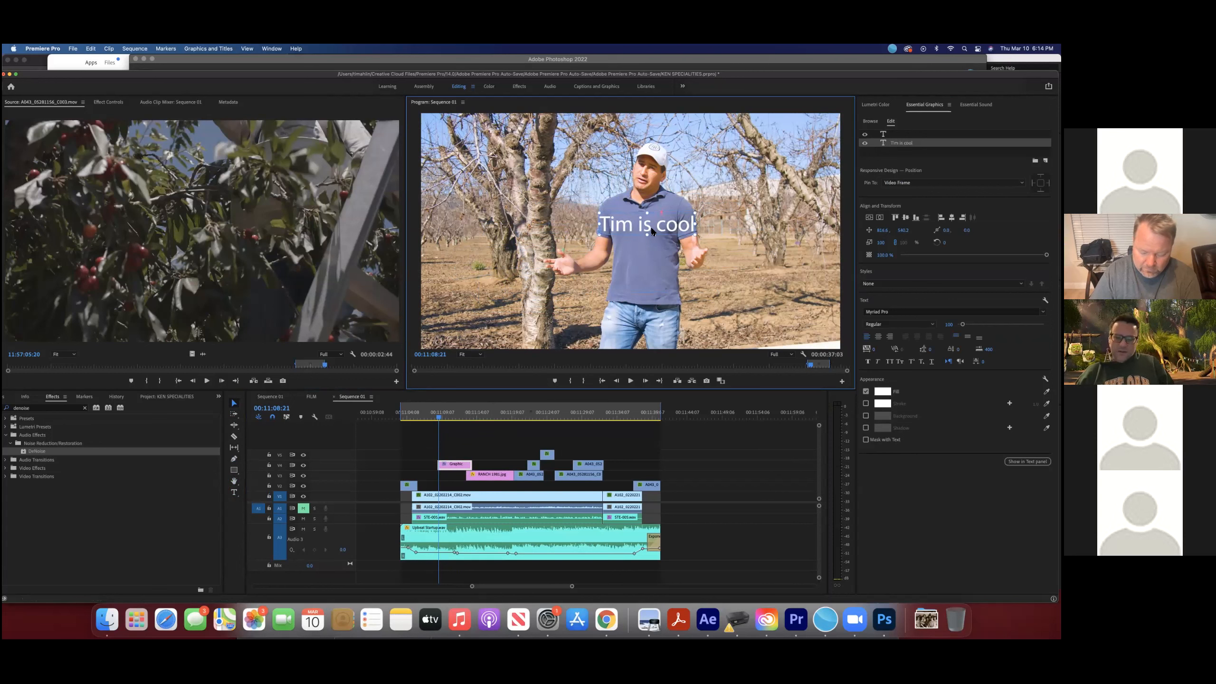
# Step: Mute the second and third audio tracks and play the sequence through the end of the caption to preview it
pyautogui.press('space')
pyautogui.press('space')
pyautogui.click(303, 519)
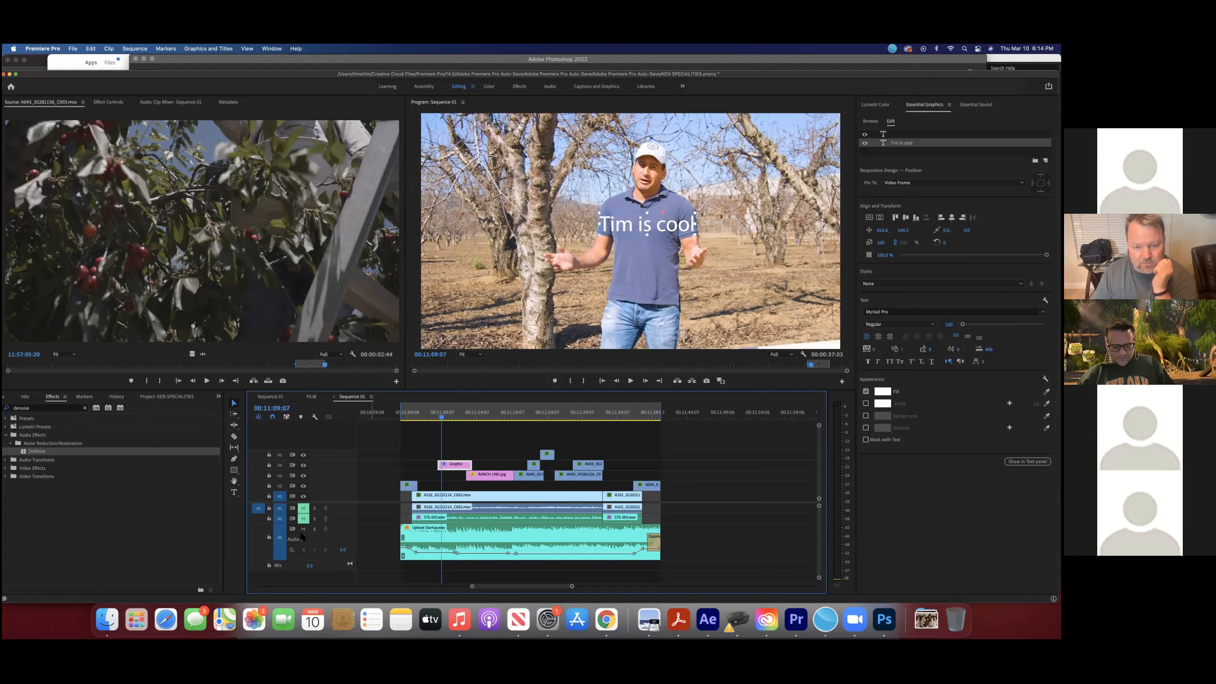
pyautogui.click(303, 529)
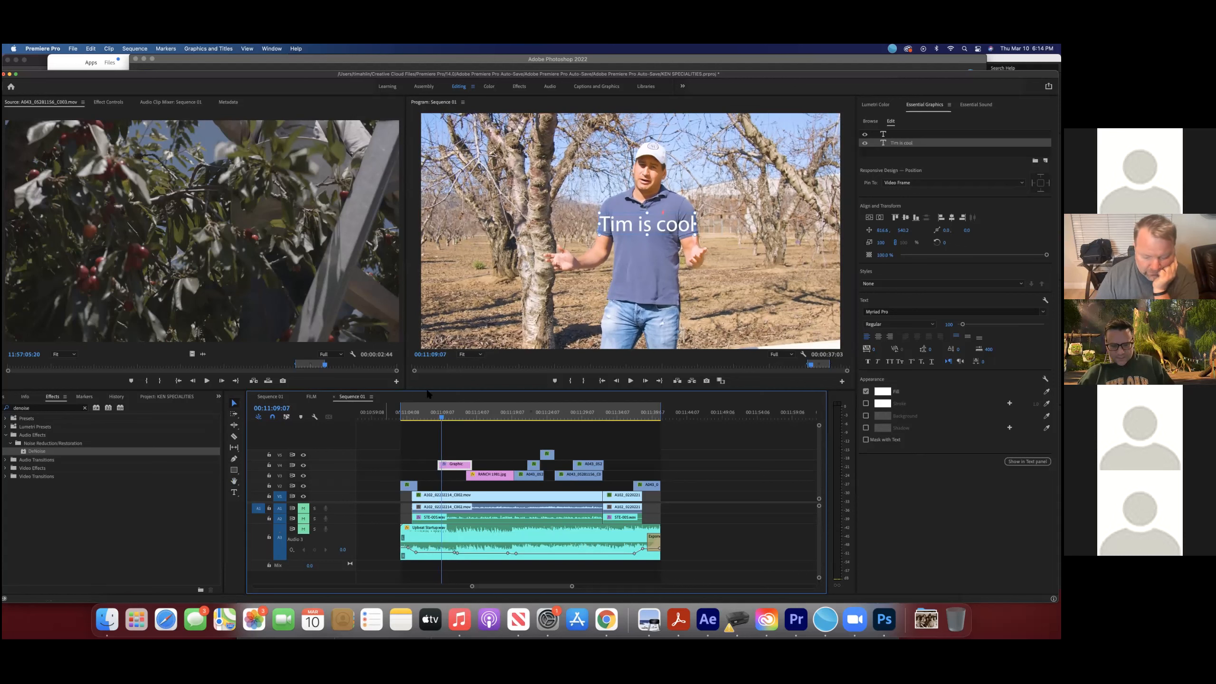
pyautogui.press('space')
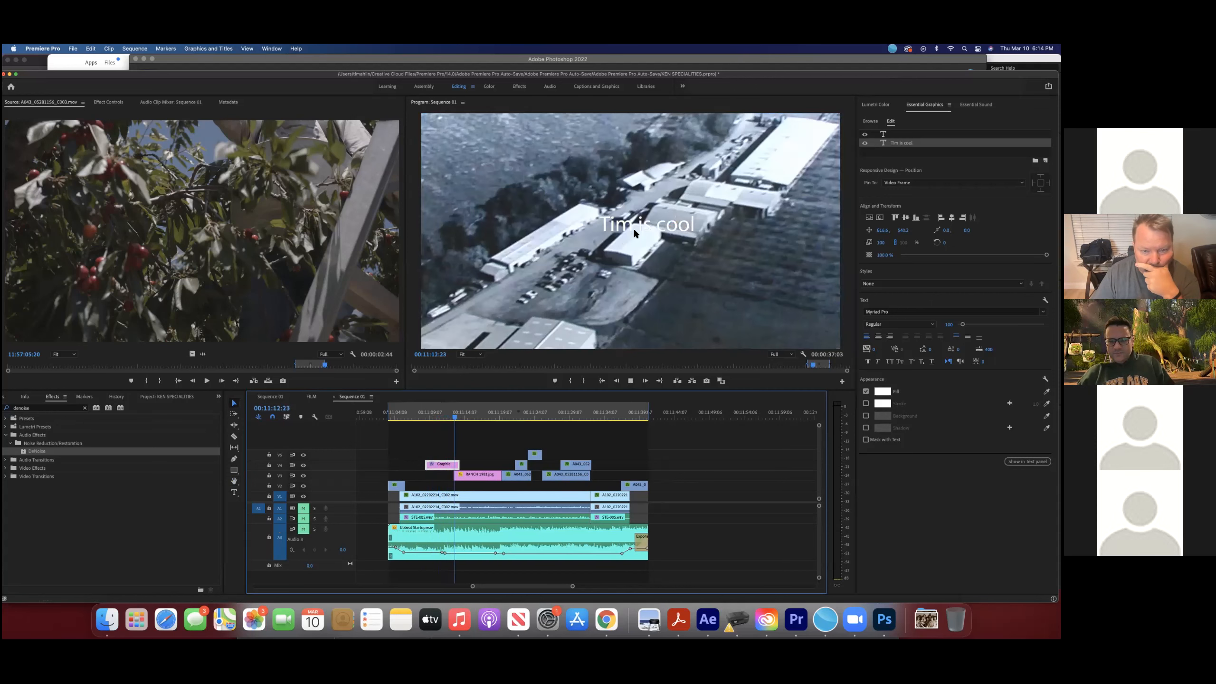
pyautogui.press('space')
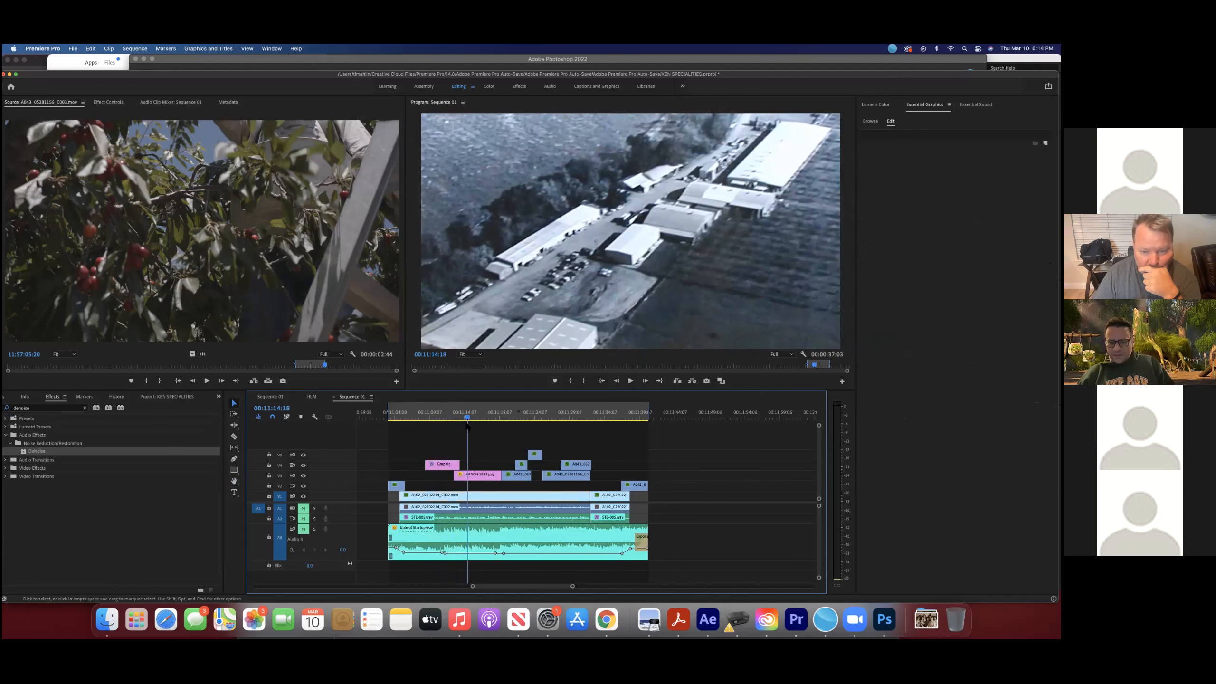
# Step: Move the caption's graphic clip to the empty top video track and extend it over the full length of the sequence
pyautogui.moveTo(441, 469); pyautogui.dragTo(425, 442)
pyautogui.click(430, 410)
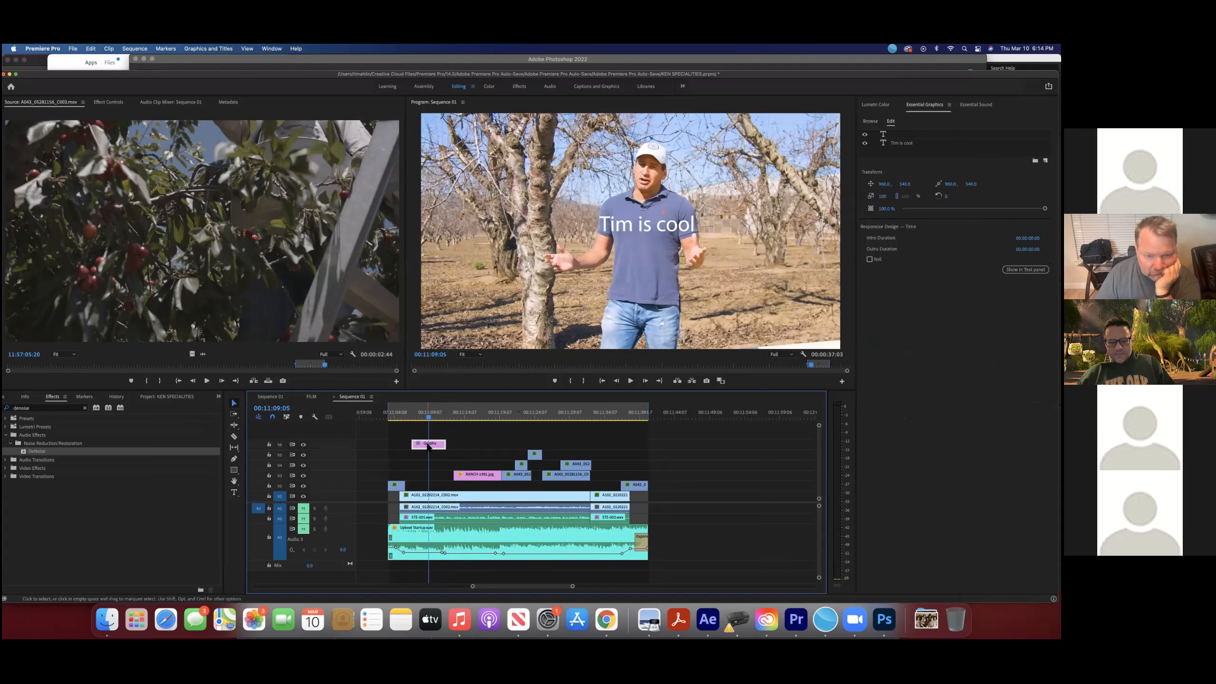
pyautogui.hscroll(1, 403, 447)
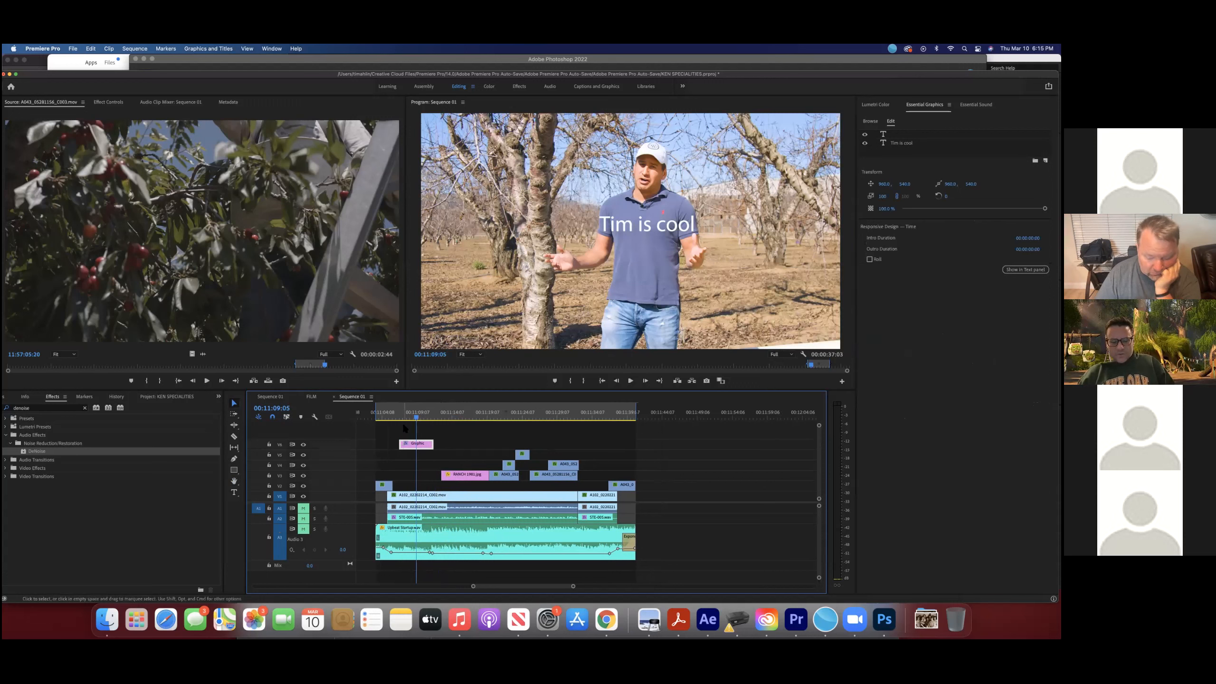
pyautogui.moveTo(400, 443); pyautogui.dragTo(628, 441)
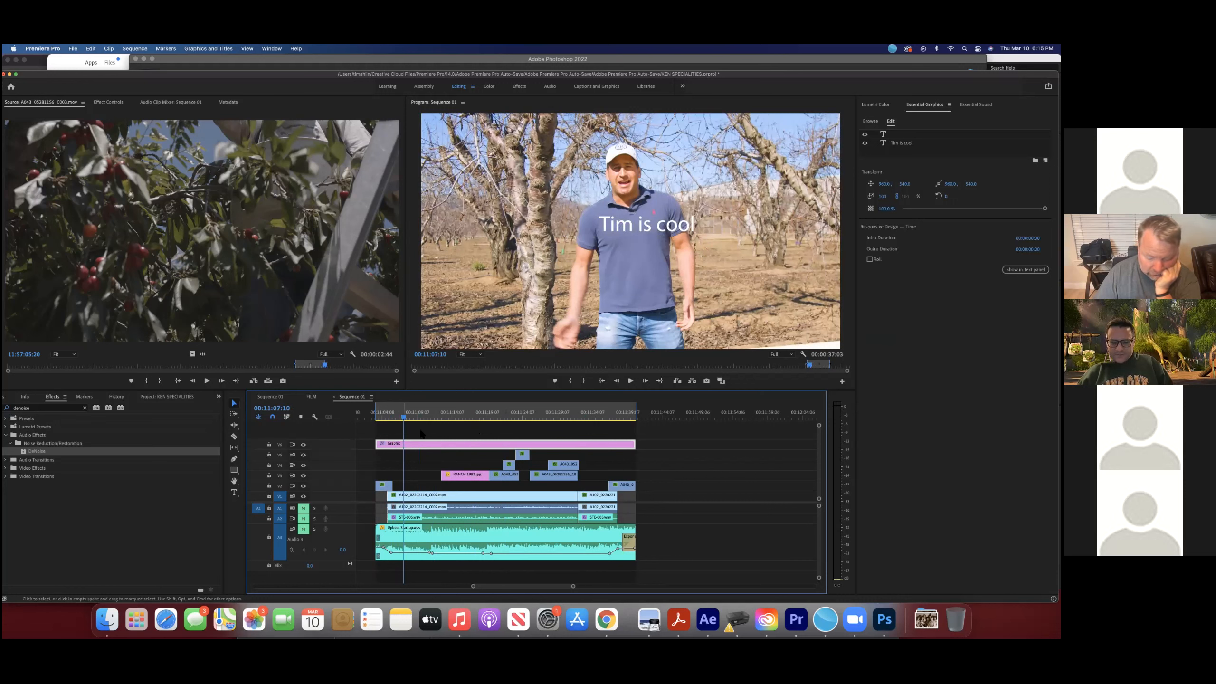
# Step: Trim the graphic clip at both ends so that it starts slightly after and ends slightly before the sequence
pyautogui.moveTo(431, 417)
pyautogui.mouseDown()
pyautogui.moveTo(644, 417)
pyautogui.moveTo(445, 418)
pyautogui.mouseUp()
pyautogui.moveTo(384, 445); pyautogui.dragTo(399, 444)
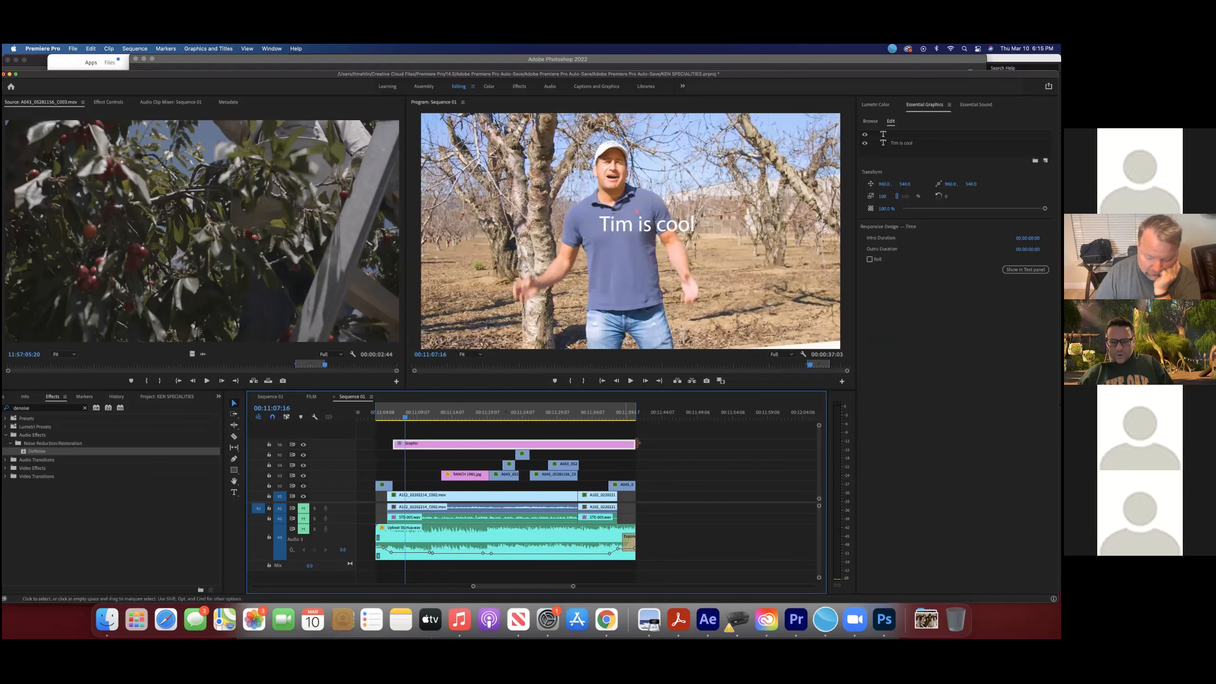
pyautogui.moveTo(634, 445); pyautogui.dragTo(609, 445)
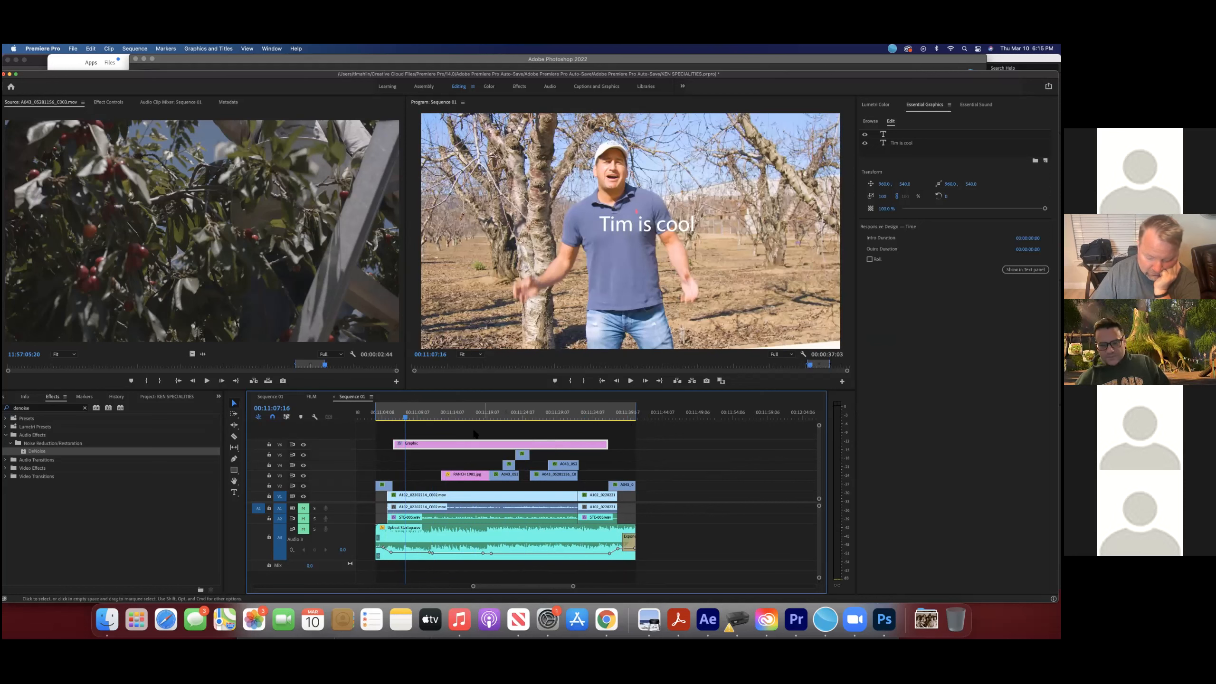
# Step: Move the graphic clip down to the track directly above the interview footage and play through the sequence to check the caption's visibility
pyautogui.hscroll(1, 449, 439)
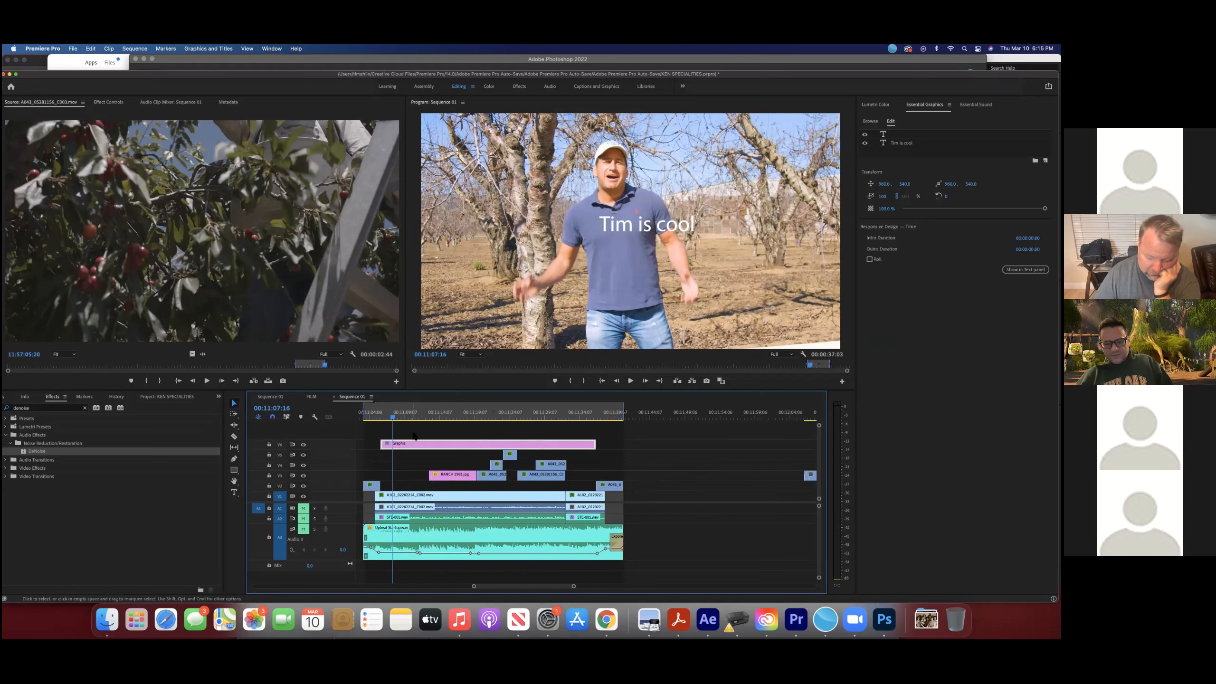
pyautogui.click(426, 433)
pyautogui.moveTo(419, 448); pyautogui.dragTo(490, 487)
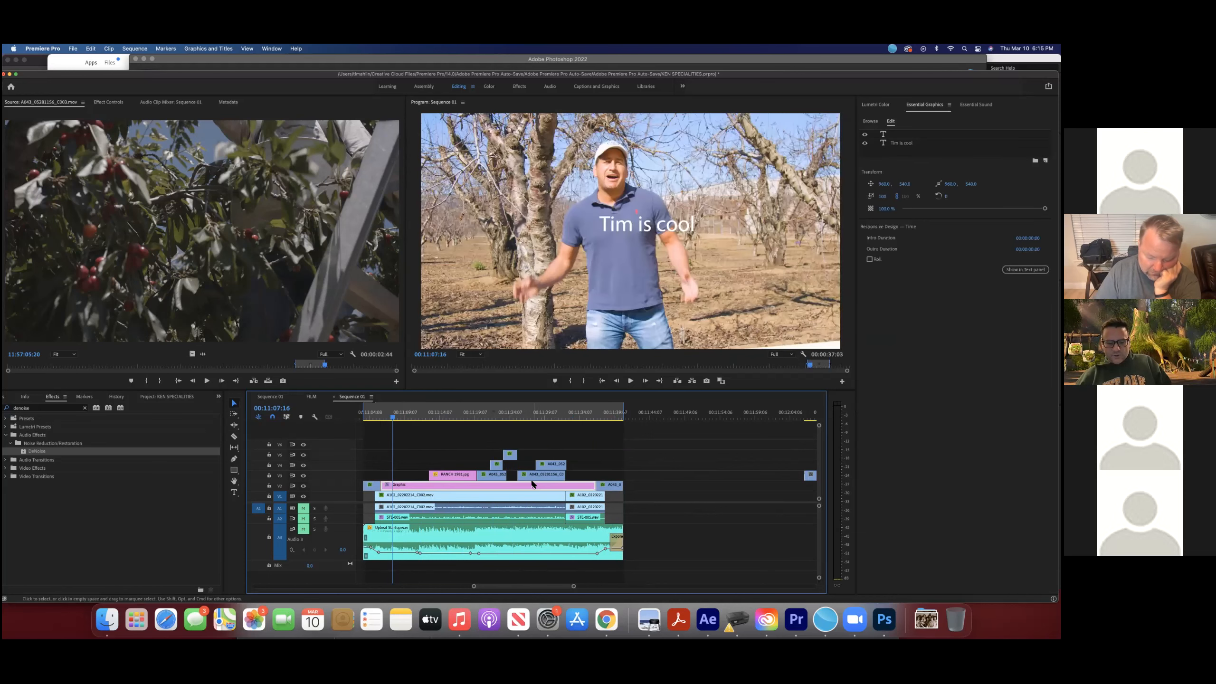
pyautogui.moveTo(405, 413); pyautogui.dragTo(401, 422)
pyautogui.press('space')
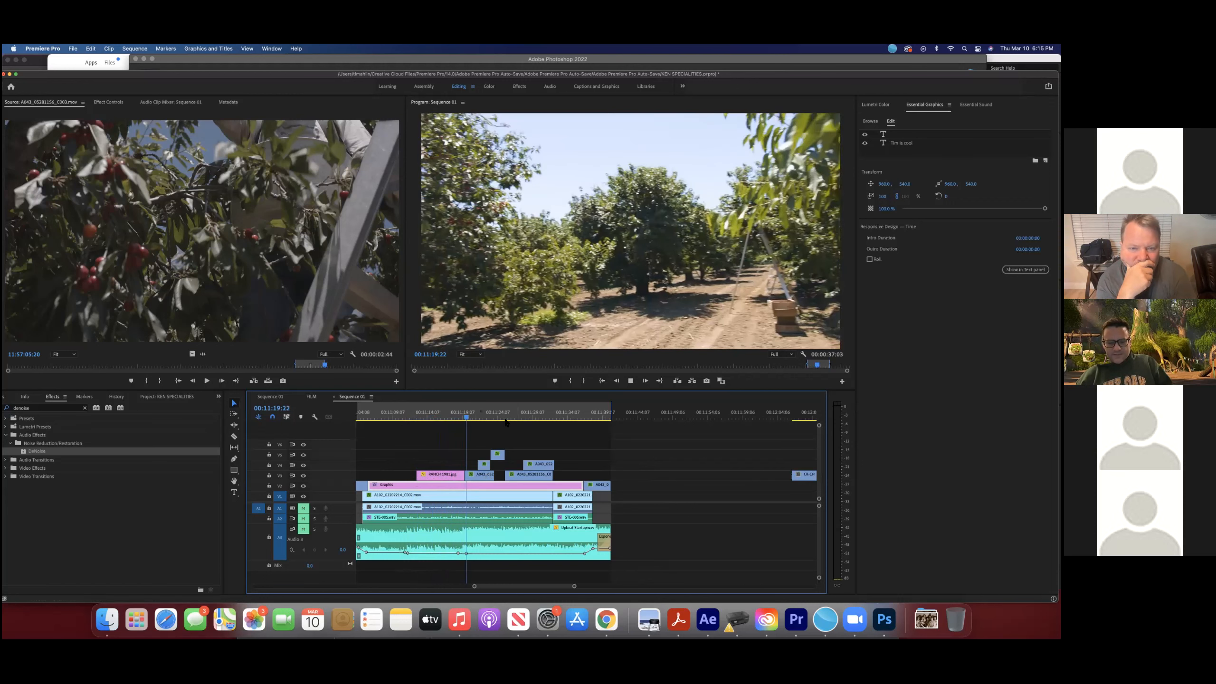
pyautogui.moveTo(505, 420); pyautogui.dragTo(559, 429)
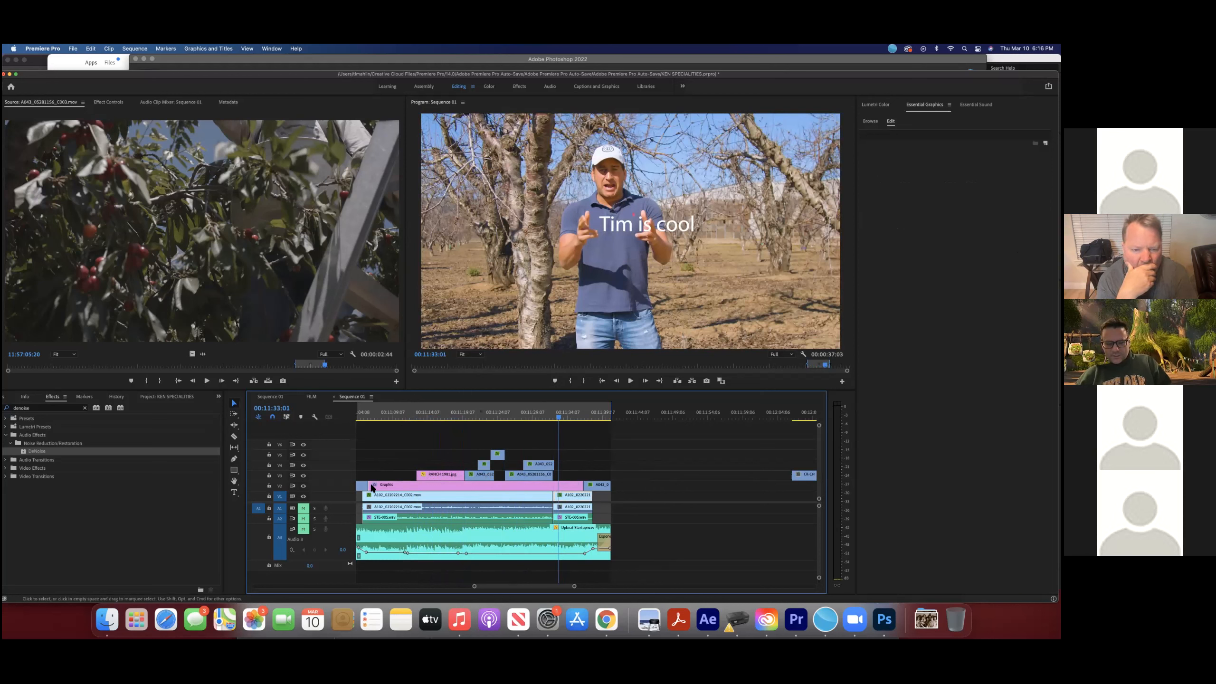
# Step: Return the graphic clip to the top video track and extend it to both ends of the sequence
pyautogui.hscroll(-5, 372, 488)
pyautogui.moveTo(512, 486); pyautogui.dragTo(451, 445)
pyautogui.moveTo(681, 443); pyautogui.dragTo(710, 444)
pyautogui.click(533, 417)
pyautogui.click(494, 417)
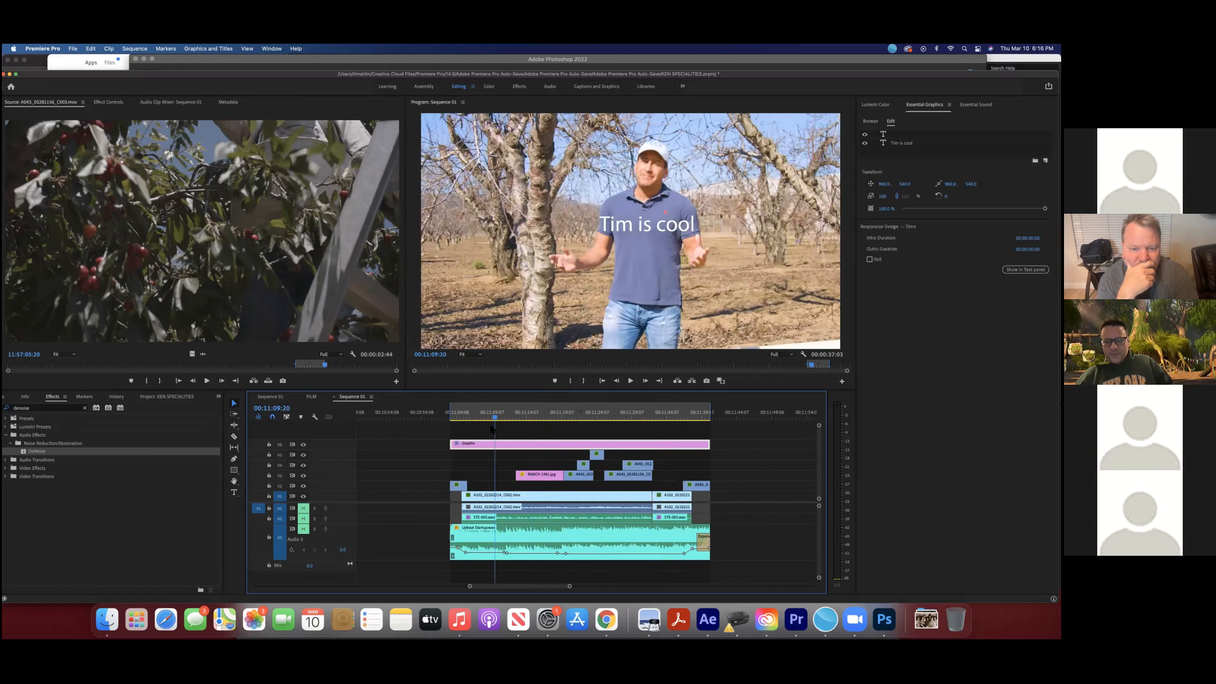
# Step: Reposition the caption in the upper-left corner of the video frame and play the opening of the sequence to preview it
pyautogui.click(506, 437)
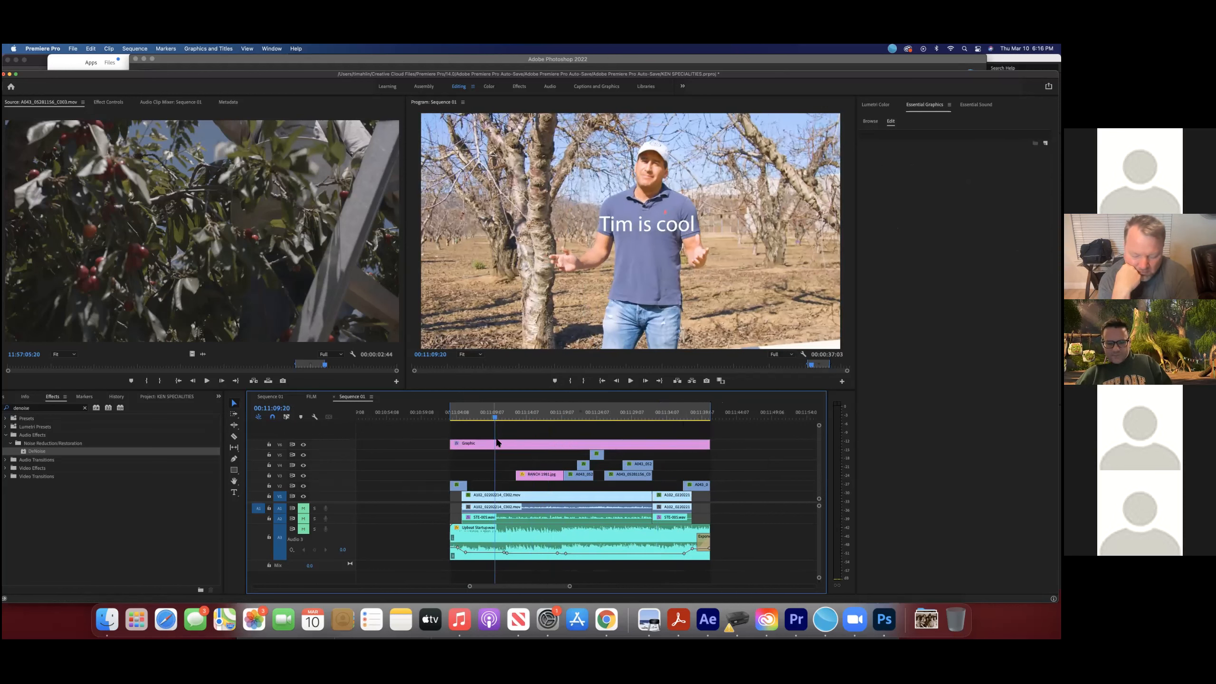
pyautogui.click(492, 444)
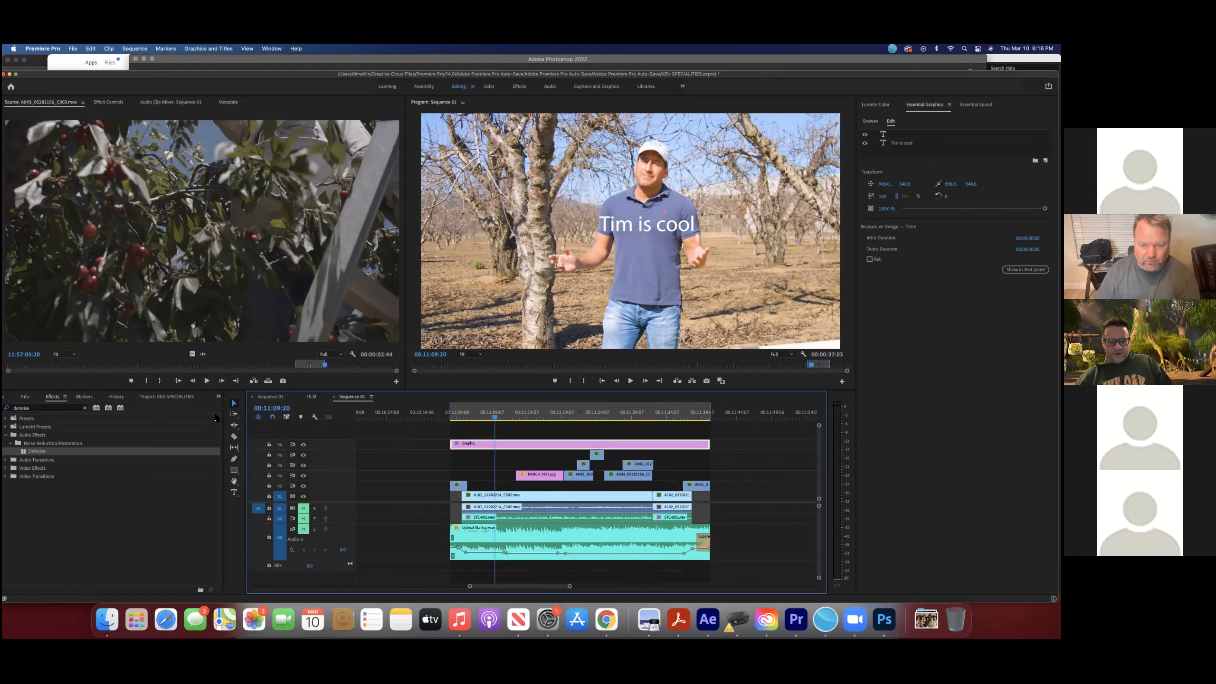
pyautogui.moveTo(675, 229); pyautogui.dragTo(522, 139)
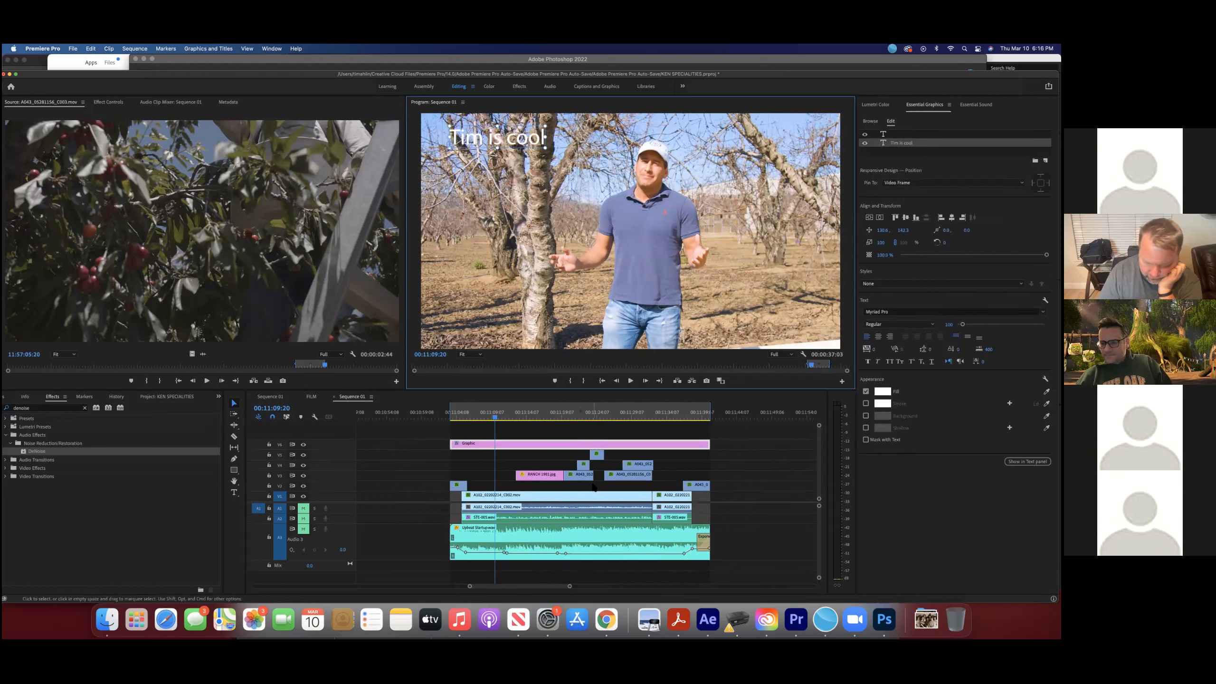
pyautogui.click(461, 417)
pyautogui.hscroll(3, 462, 418)
pyautogui.press('space')
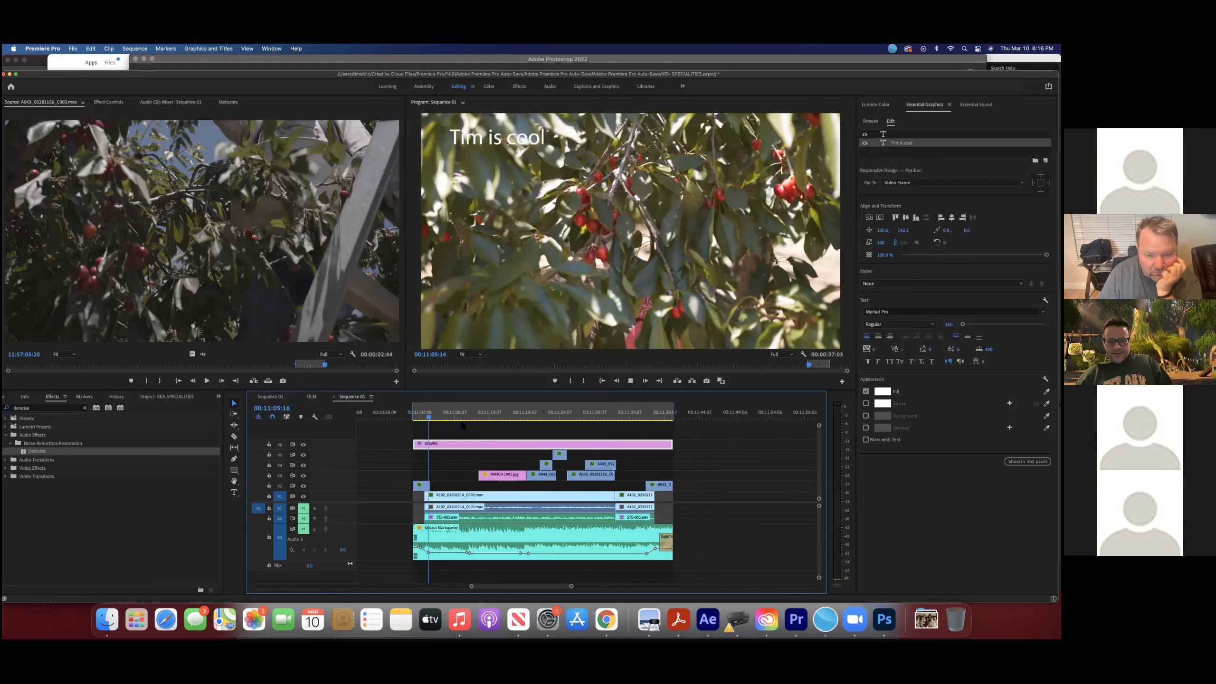
pyautogui.hscroll(1, 463, 422)
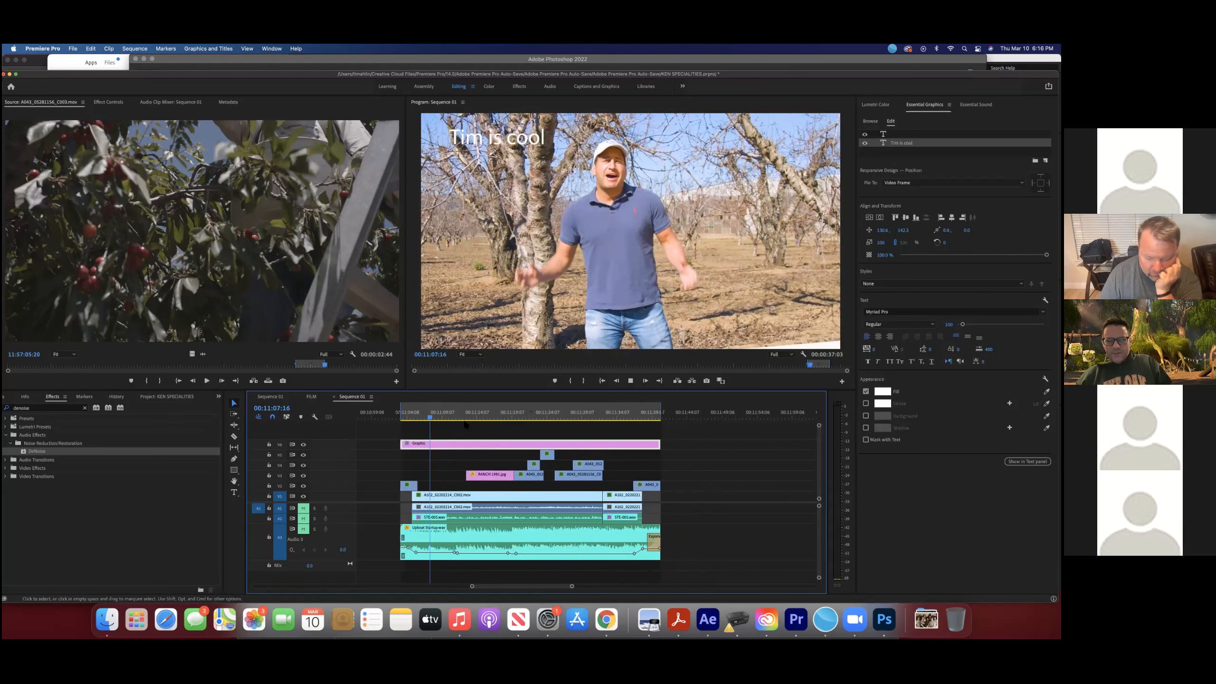
pyautogui.press('space')
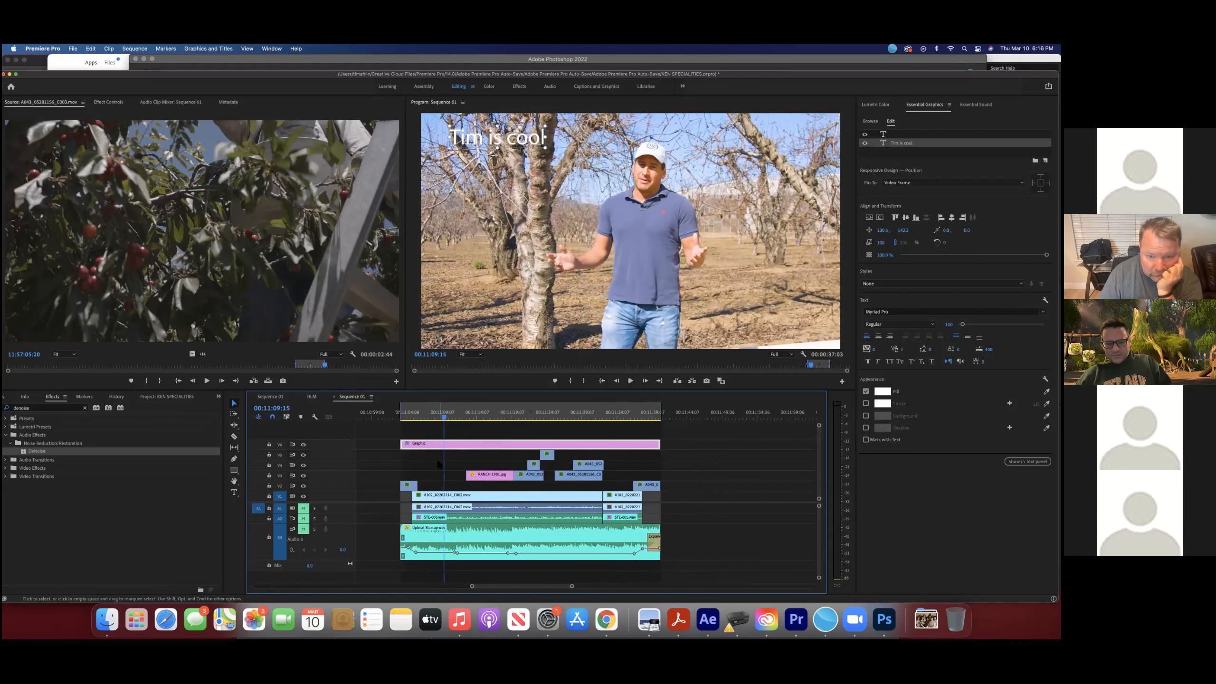
# Step: Use the graphic's empty text layer to add a second caption reading "yeah he is" over the man's lower torso
pyautogui.click(438, 464)
pyautogui.click(436, 444)
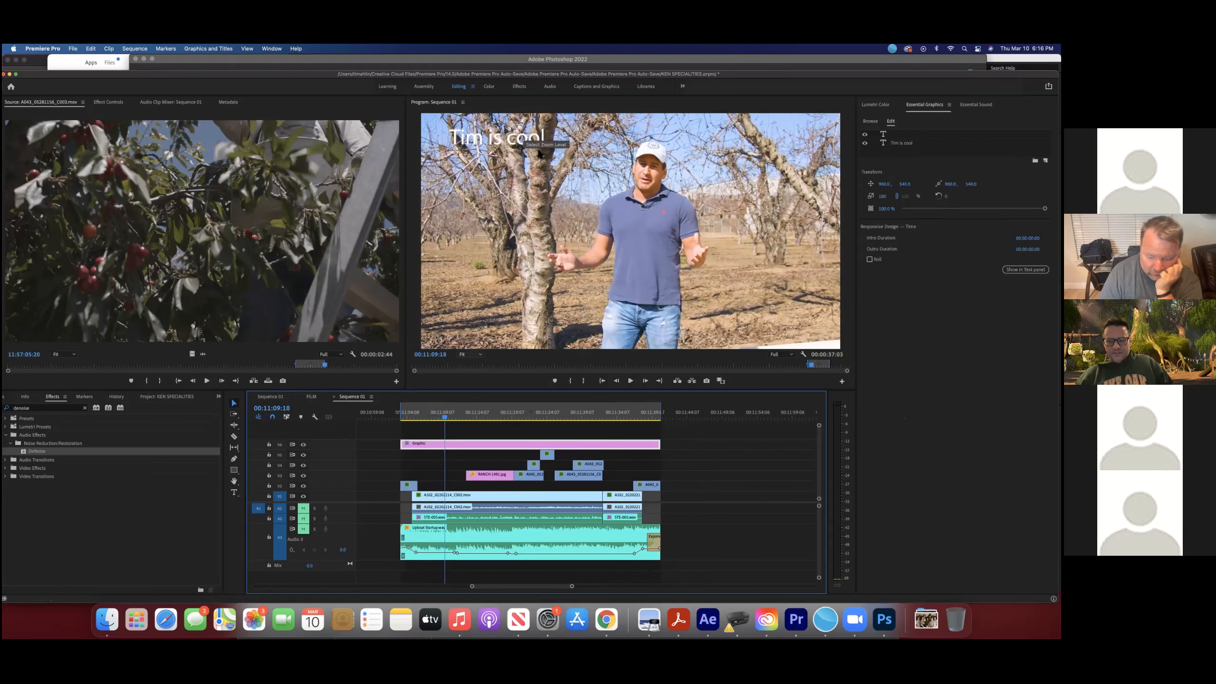
pyautogui.click(902, 143)
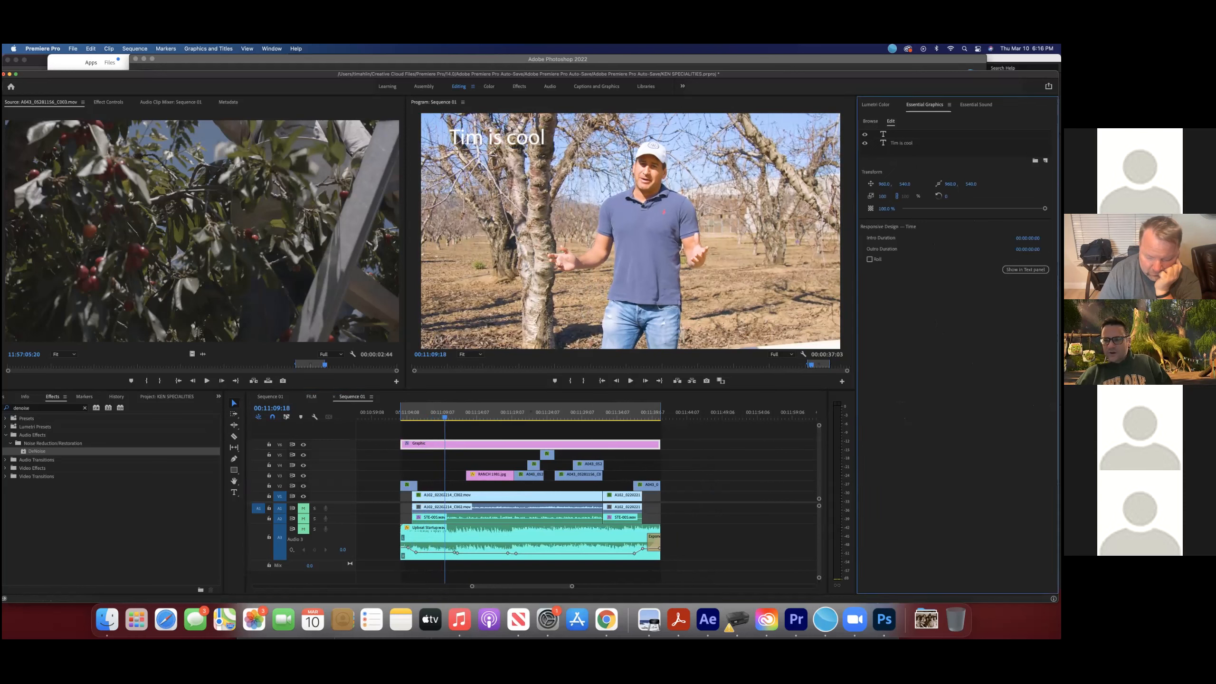
pyautogui.click(896, 147)
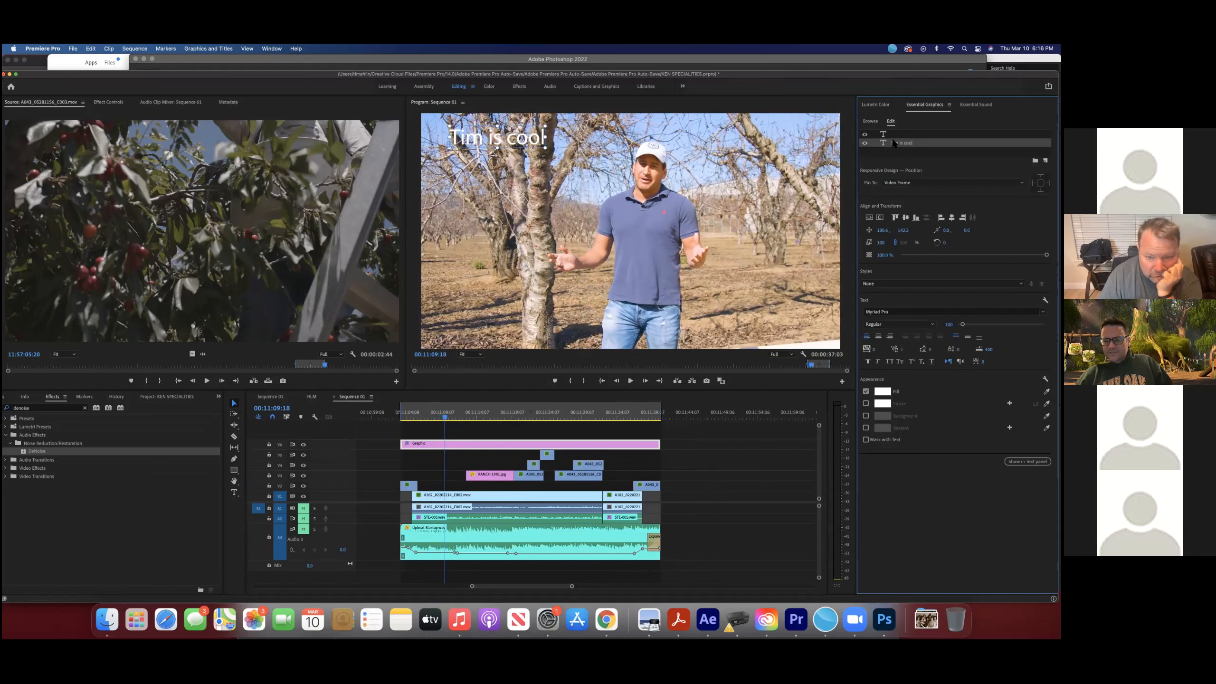
pyautogui.click(889, 135)
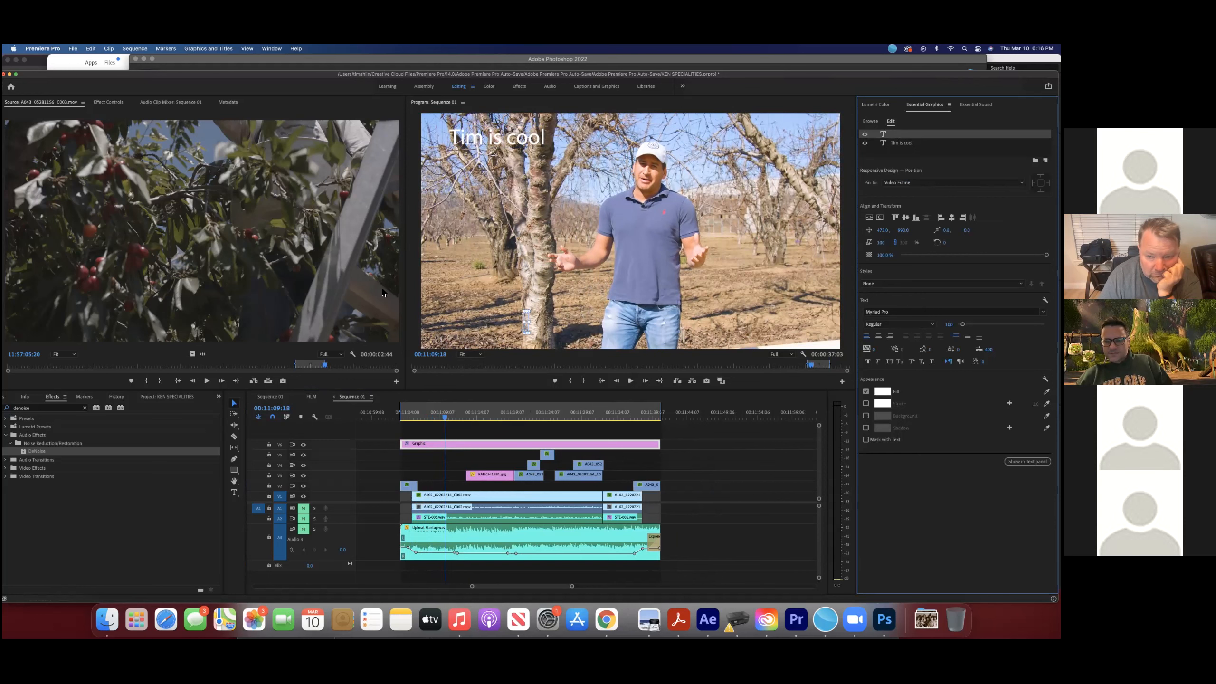
pyautogui.click(235, 492)
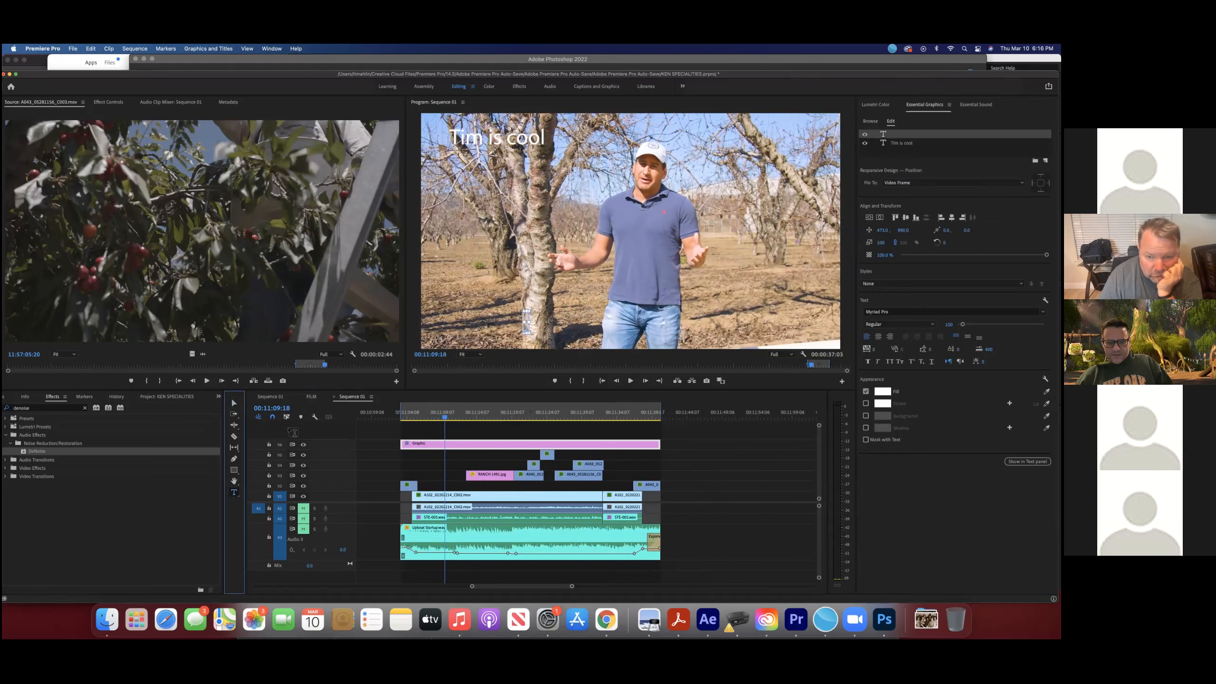
pyautogui.click(624, 272)
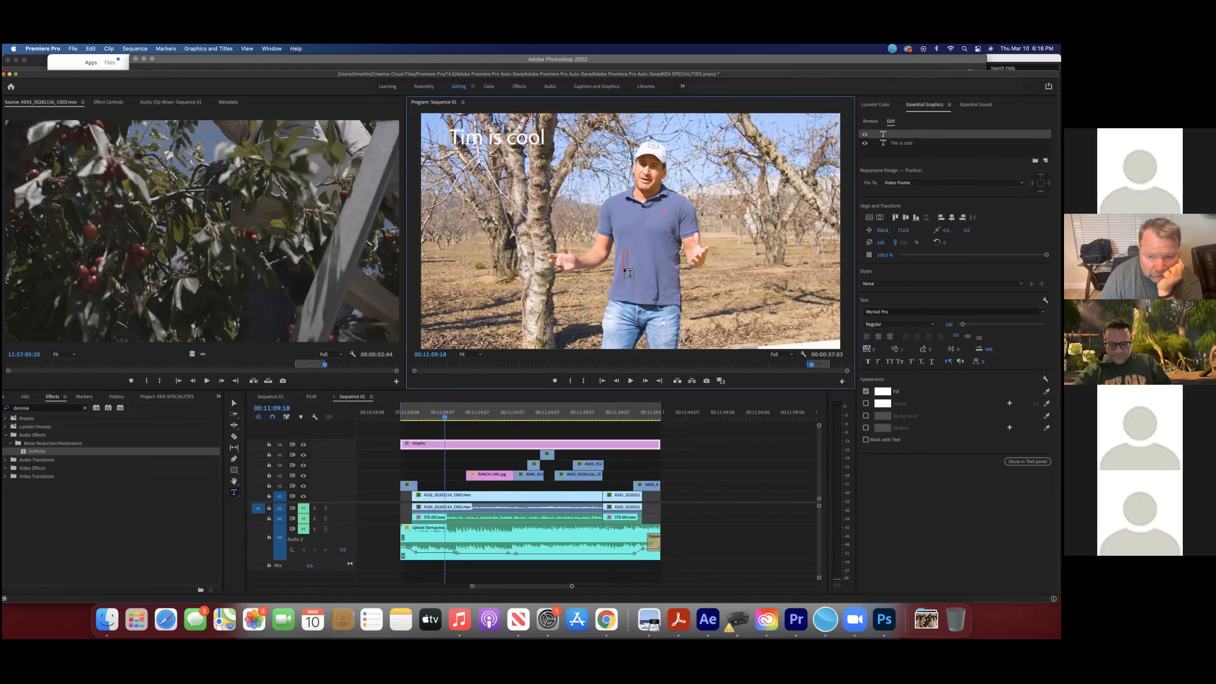
pyautogui.write('yeah hs')
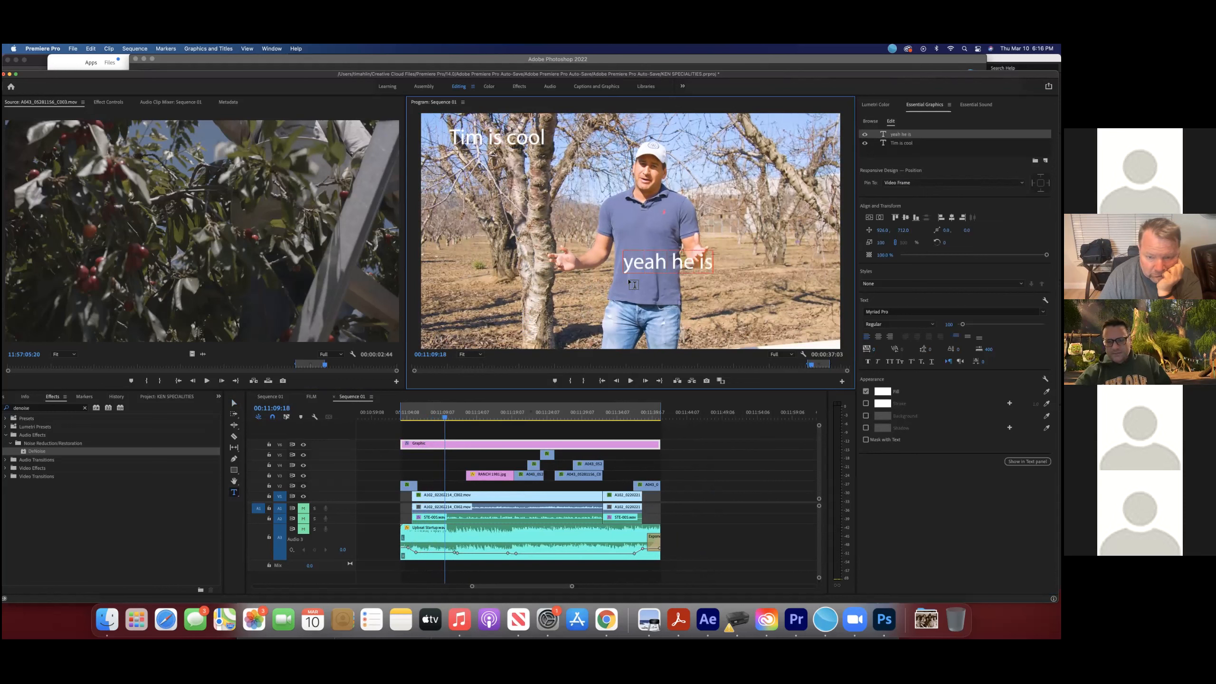
pyautogui.click(457, 435)
pyautogui.click(455, 443)
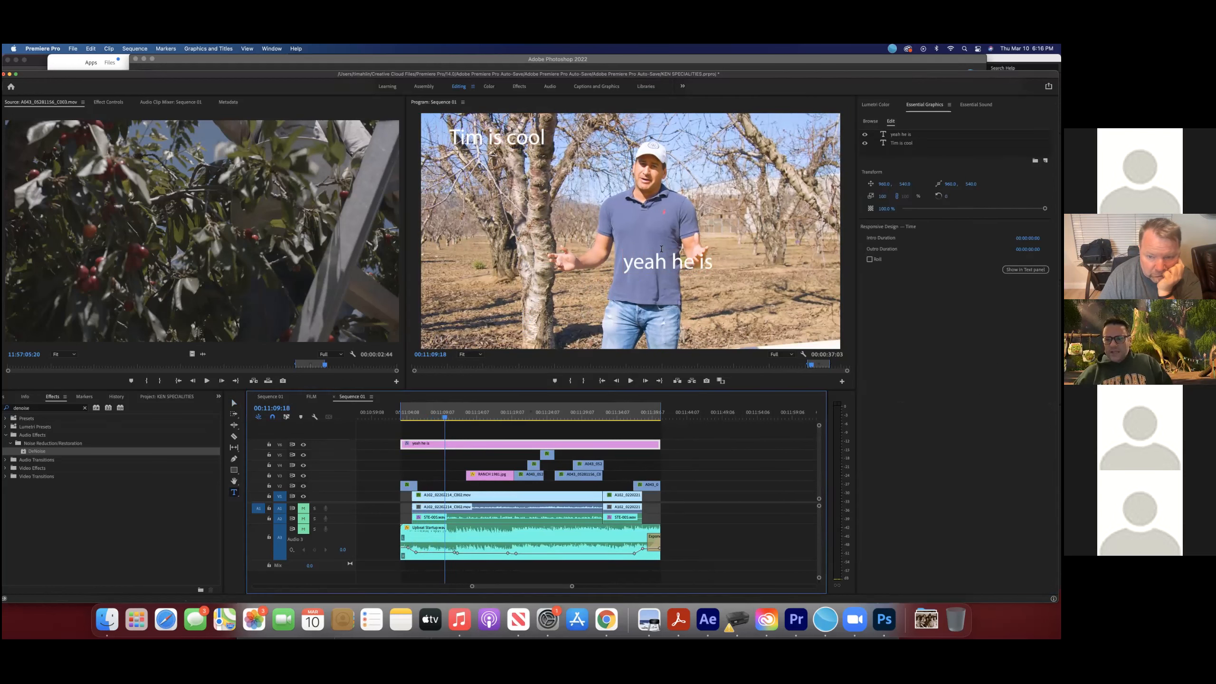
# Step: Select the two captions in turn to examine their separate text layers within the same graphic clip
pyautogui.click(639, 271)
pyautogui.click(478, 134)
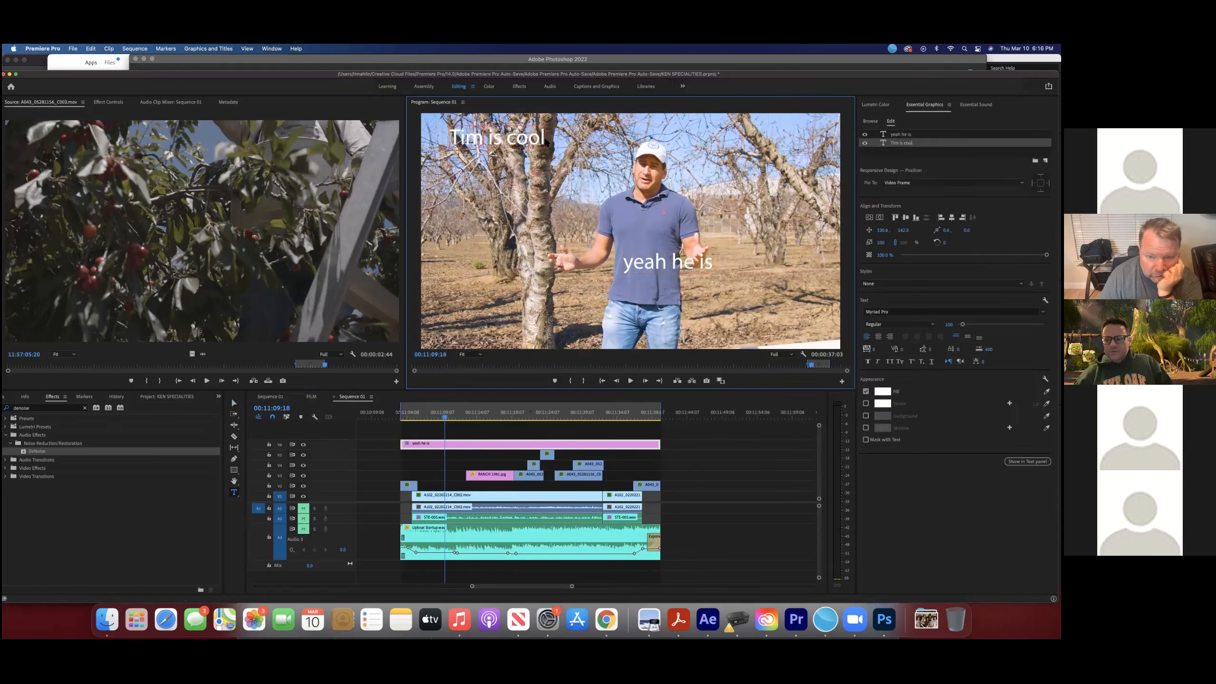
pyautogui.click(883, 142)
pyautogui.click(883, 134)
pyautogui.click(883, 142)
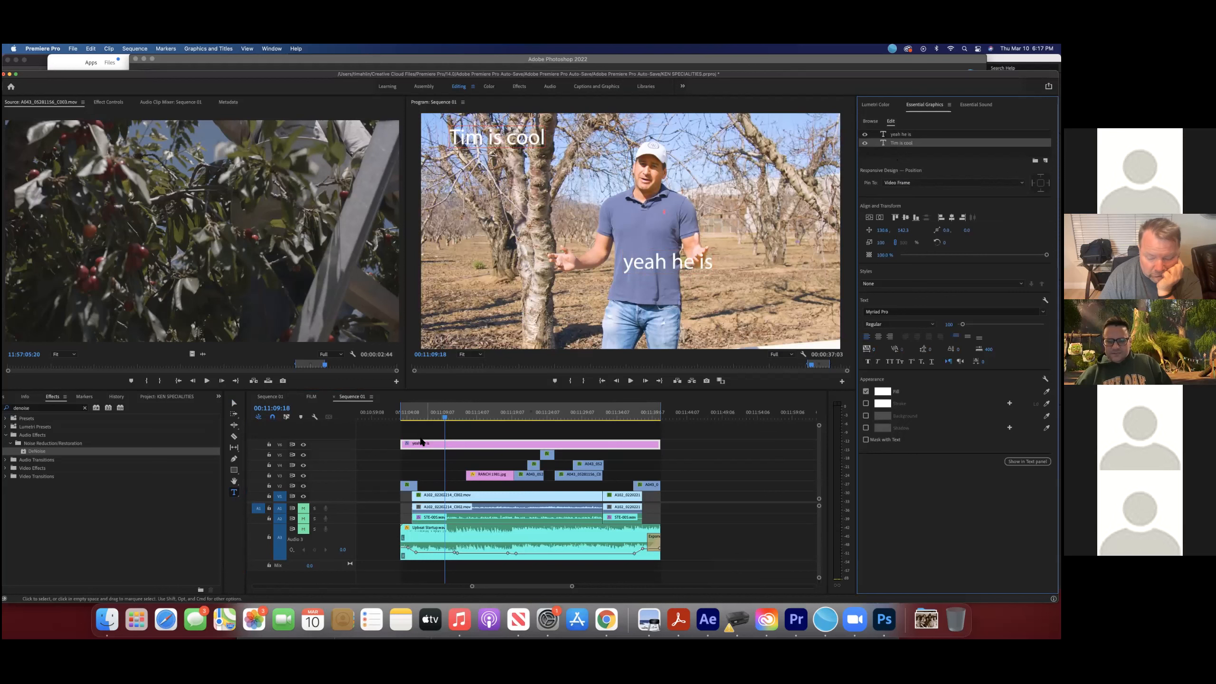
pyautogui.click(473, 432)
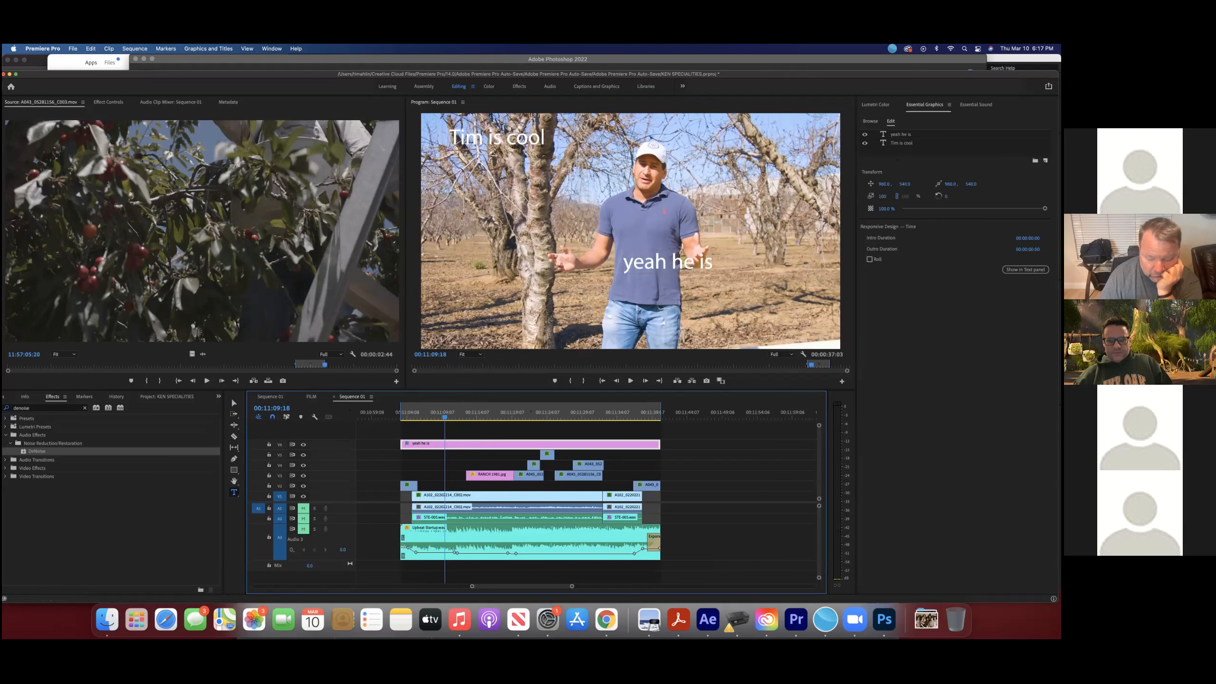
# Step: Open the upper caption for text editing and change its last word to "caool"
pyautogui.click(234, 413)
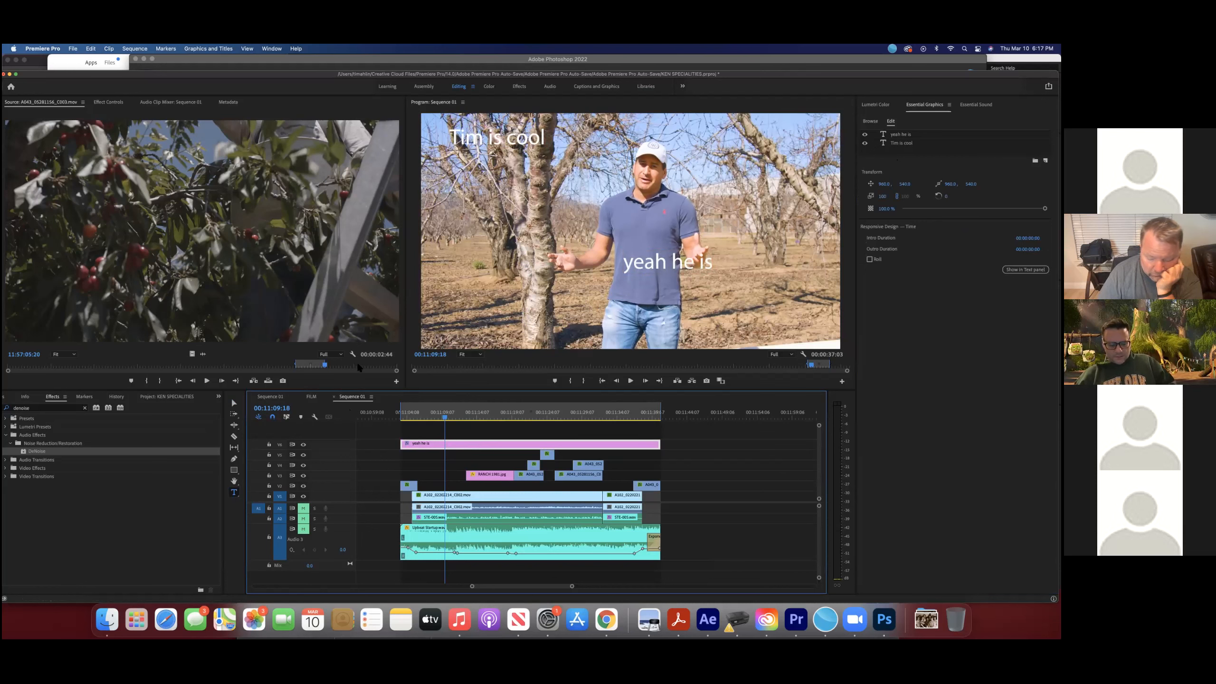
pyautogui.click(492, 149)
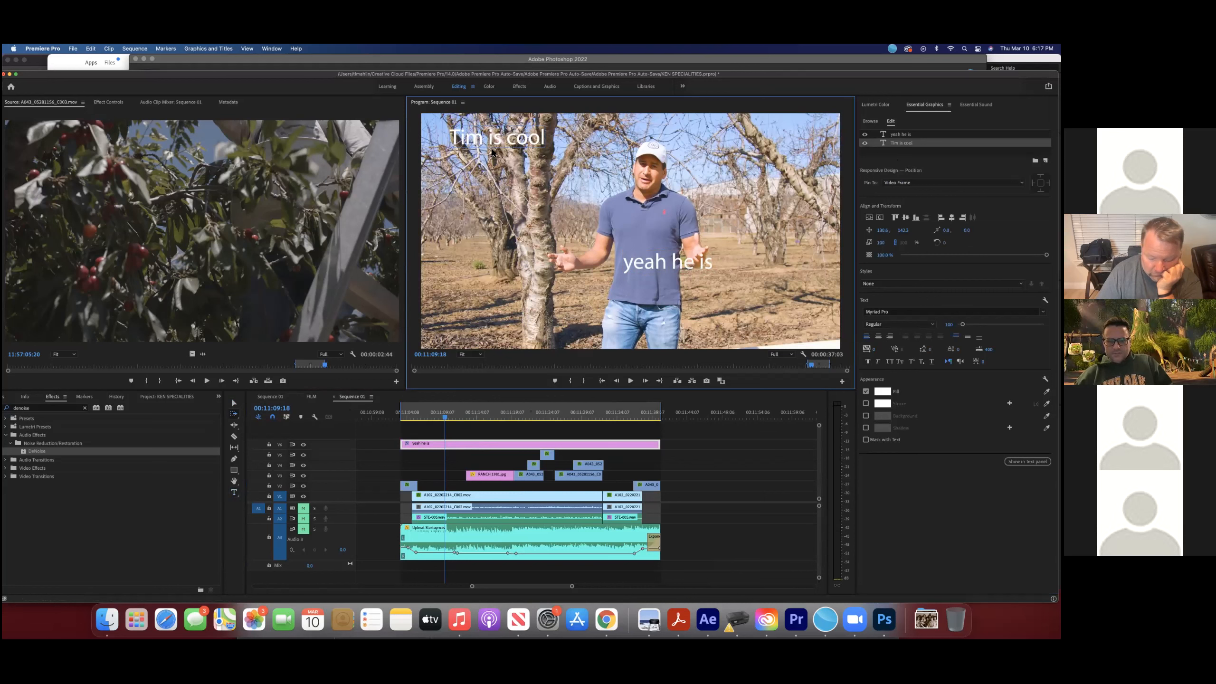
pyautogui.doubleClick(492, 134)
pyautogui.click(493, 143)
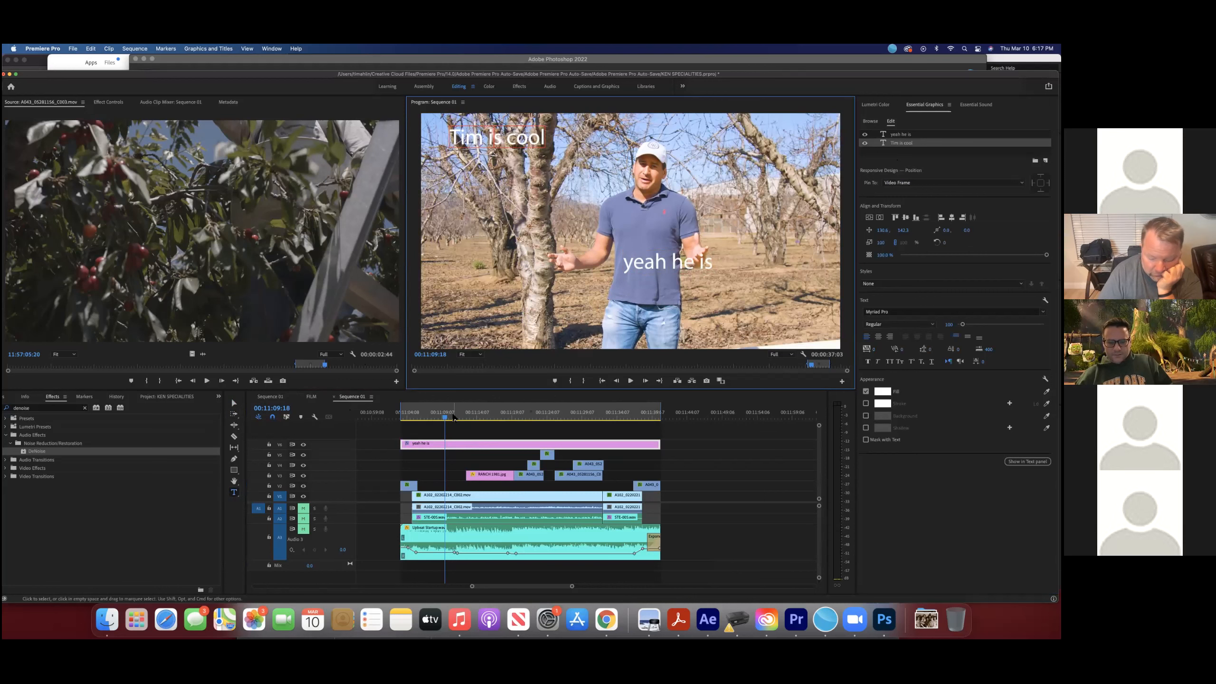
pyautogui.click(453, 414)
pyautogui.click(462, 436)
pyautogui.click(461, 444)
pyautogui.click(521, 131)
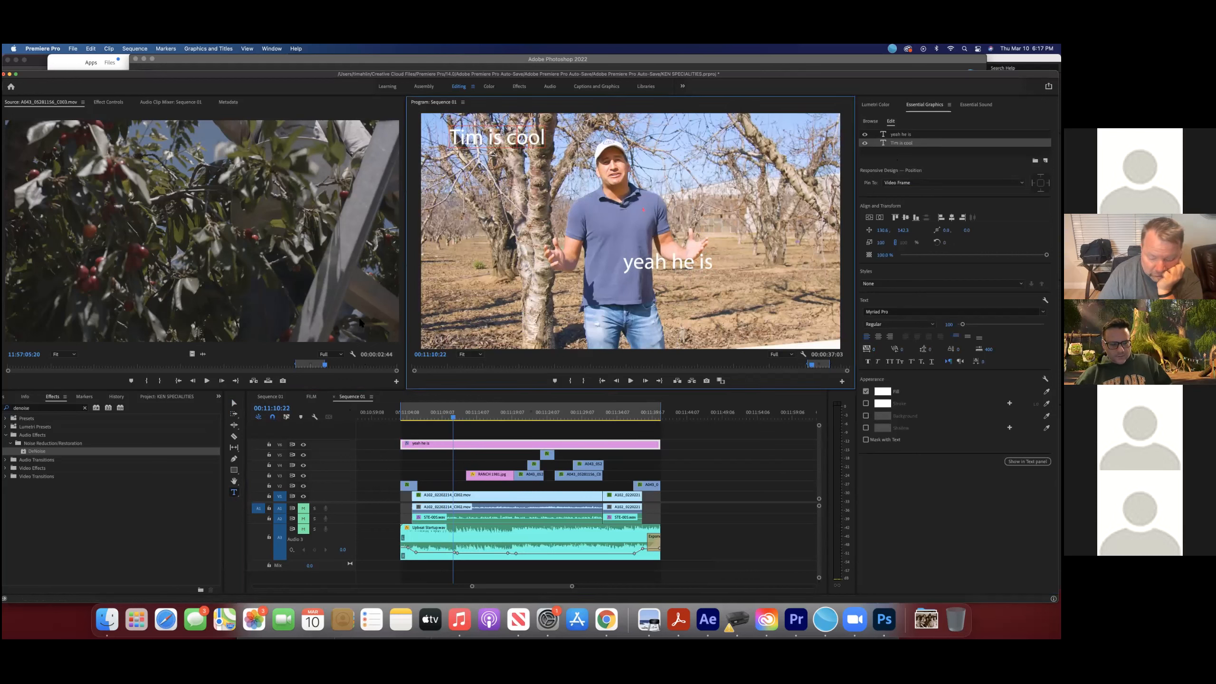
pyautogui.write('a')
pyautogui.click(463, 254)
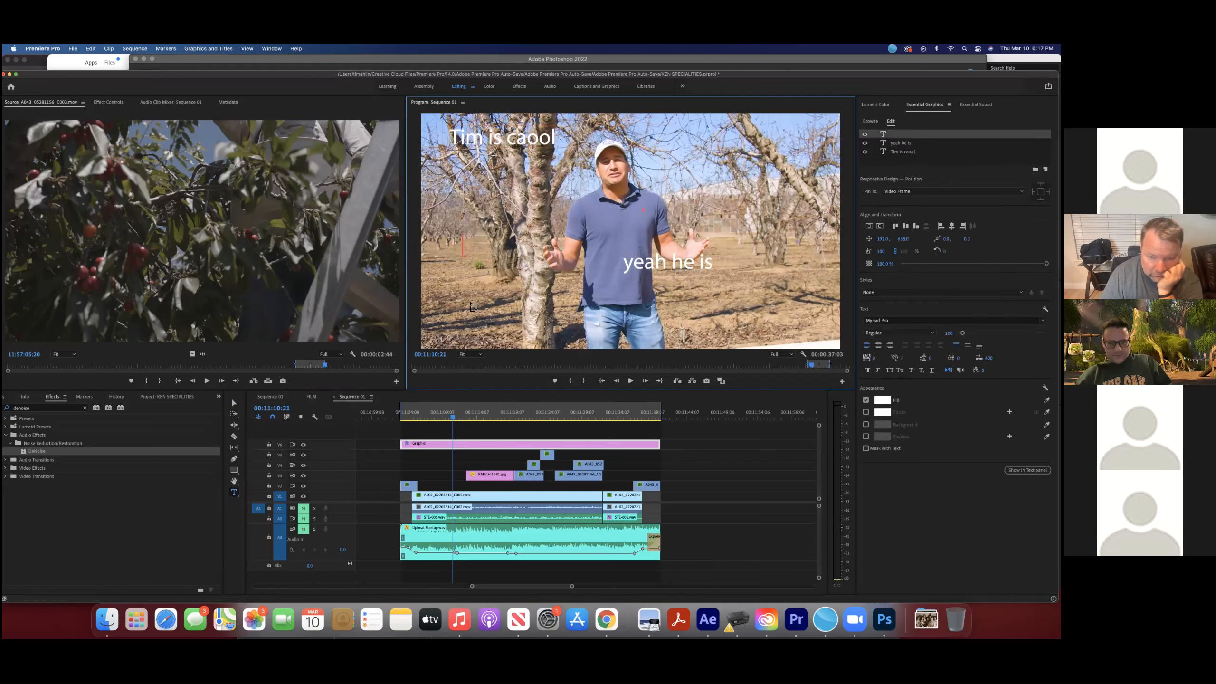
# Step: Select the graphic clip and examine the upper caption and the "yeah he is" caption as separate selections
pyautogui.click(481, 444)
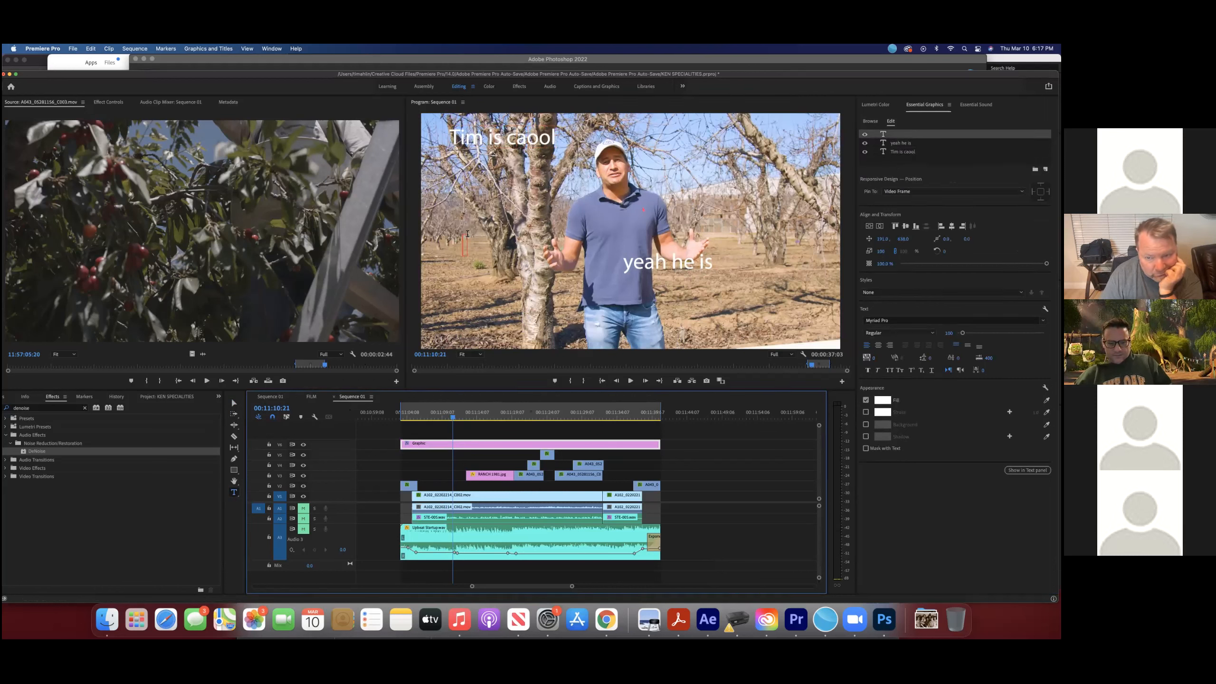
pyautogui.click(497, 140)
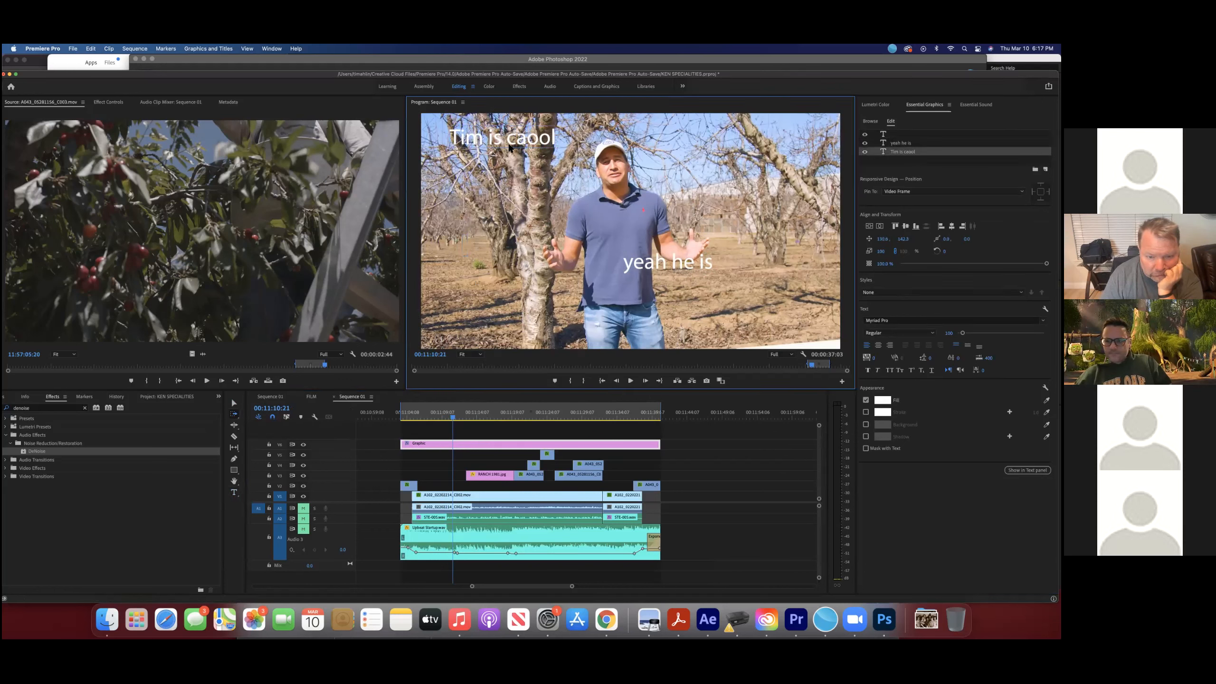
pyautogui.click(668, 265)
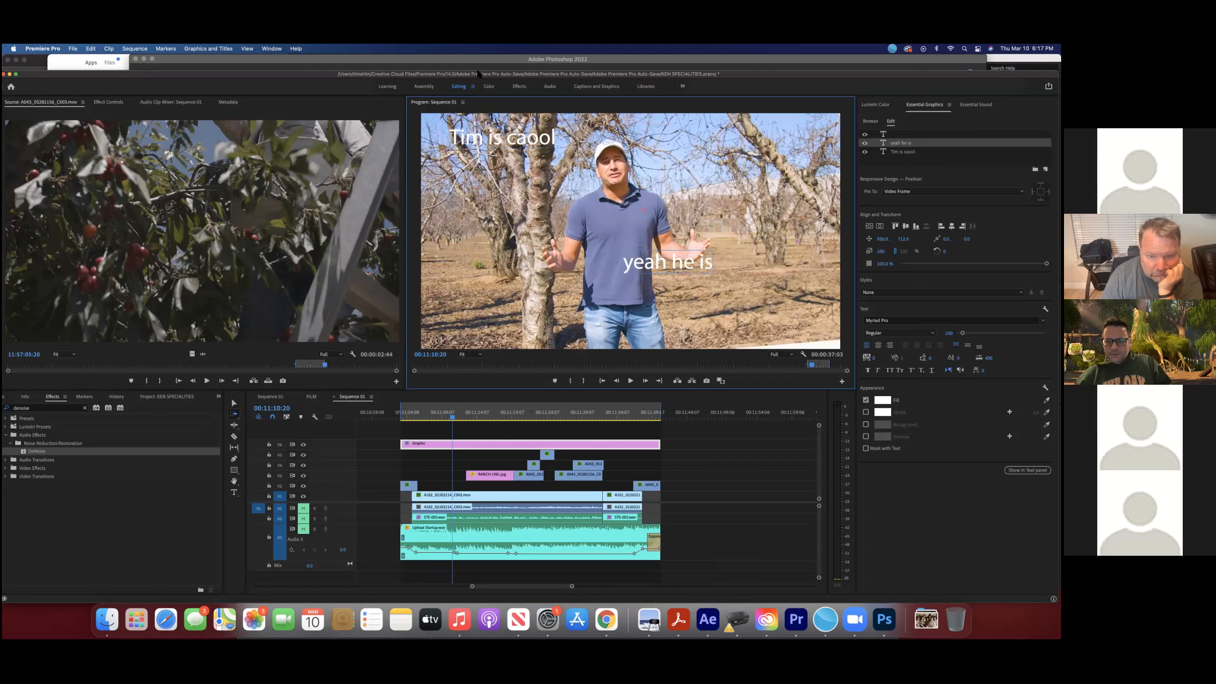
# Step: Correct the upper caption's last word to "cool" and save the project
pyautogui.click(516, 137)
pyautogui.click(527, 135)
pyautogui.press('BackSpace')
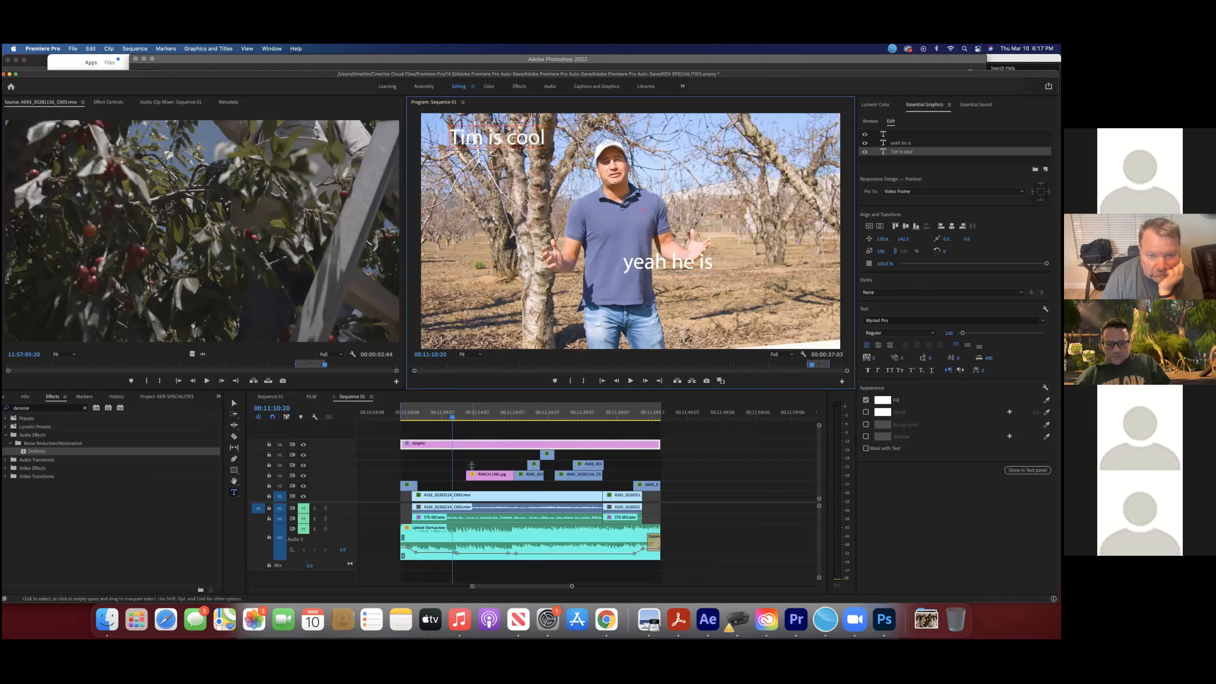
pyautogui.click(452, 448)
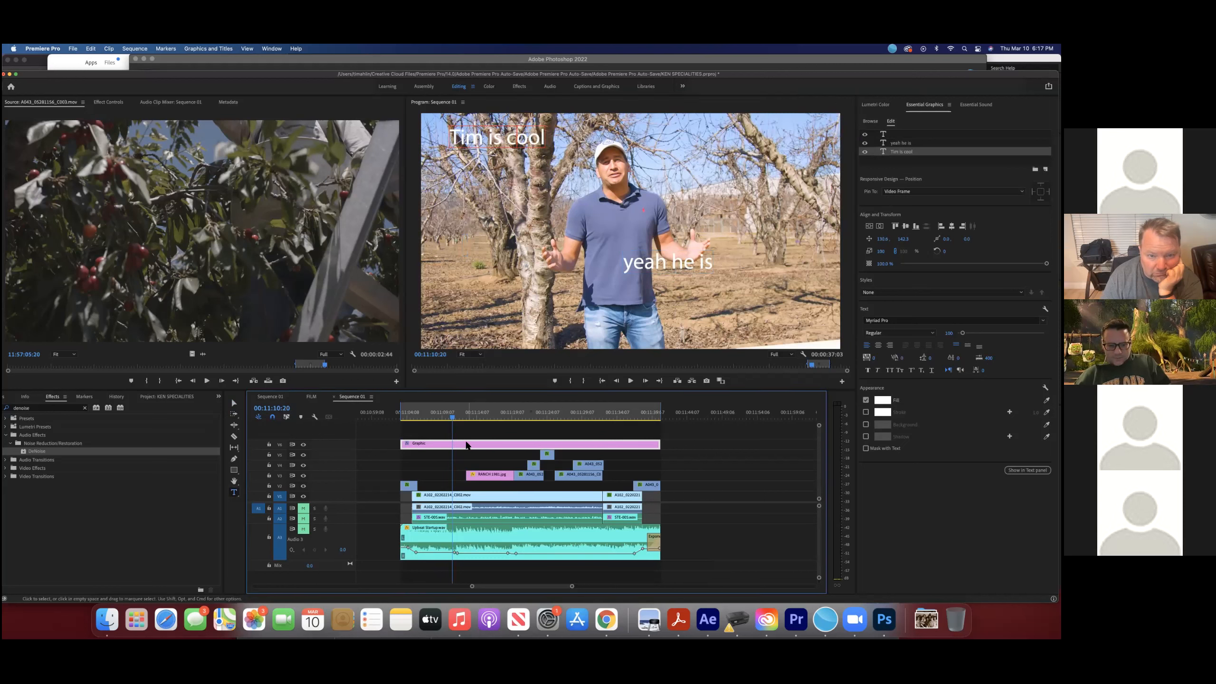
pyautogui.click(467, 445)
pyautogui.press('super+s')
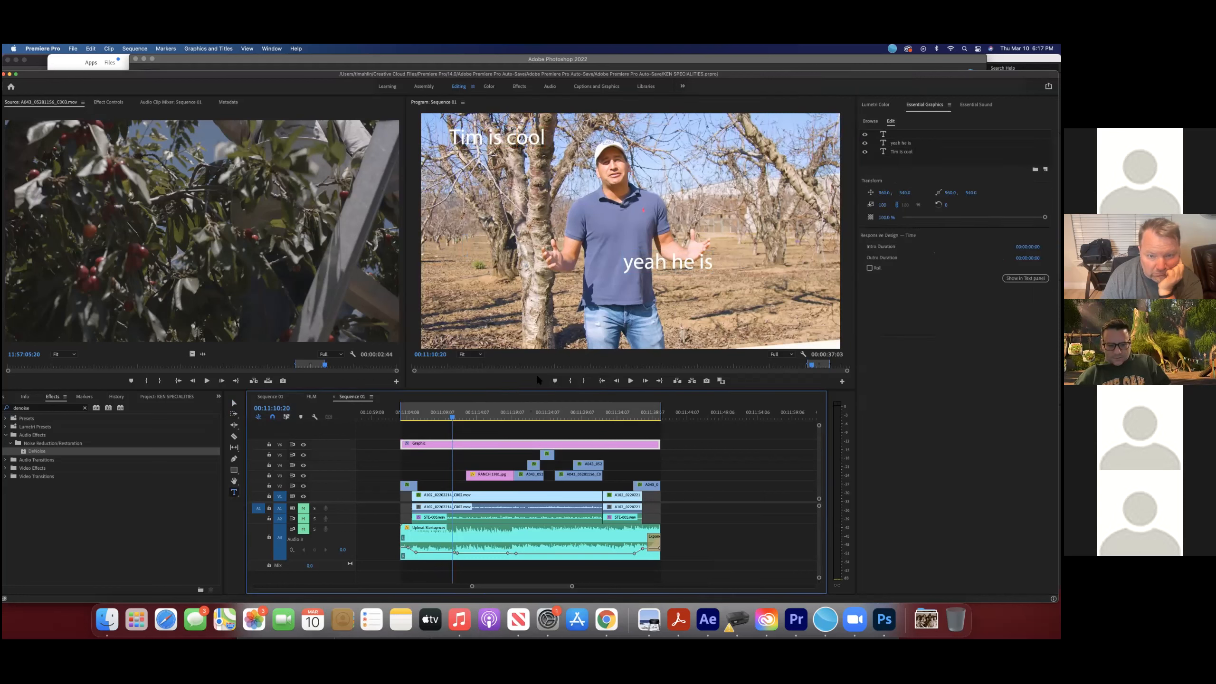
# Step: Reposition the upper caption near the frame's upper-left corner and the "yeah he is" caption near its lower-right corner
pyautogui.press('a')
pyautogui.click(497, 430)
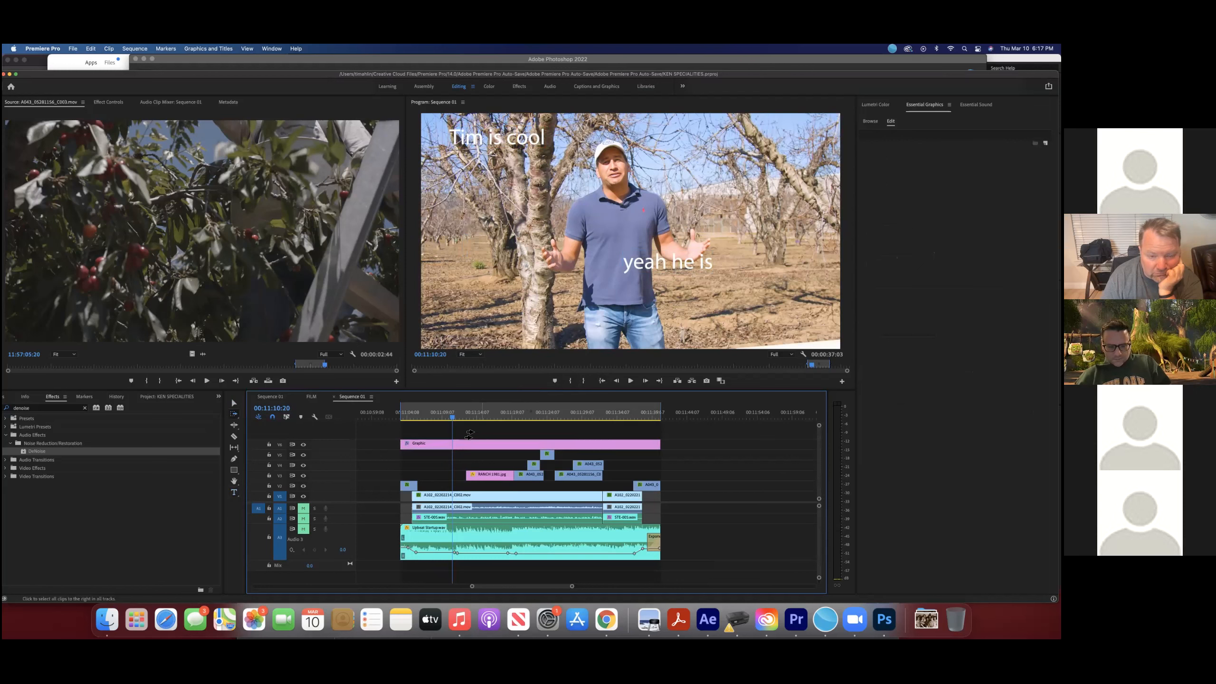
pyautogui.click(234, 403)
pyautogui.click(443, 443)
pyautogui.click(508, 135)
pyautogui.moveTo(510, 138); pyautogui.dragTo(507, 177)
pyautogui.click(664, 263)
pyautogui.moveTo(665, 265); pyautogui.dragTo(778, 326)
pyautogui.moveTo(509, 178); pyautogui.dragTo(513, 143)
pyautogui.moveTo(765, 326); pyautogui.dragTo(764, 311)
pyautogui.press('Right')
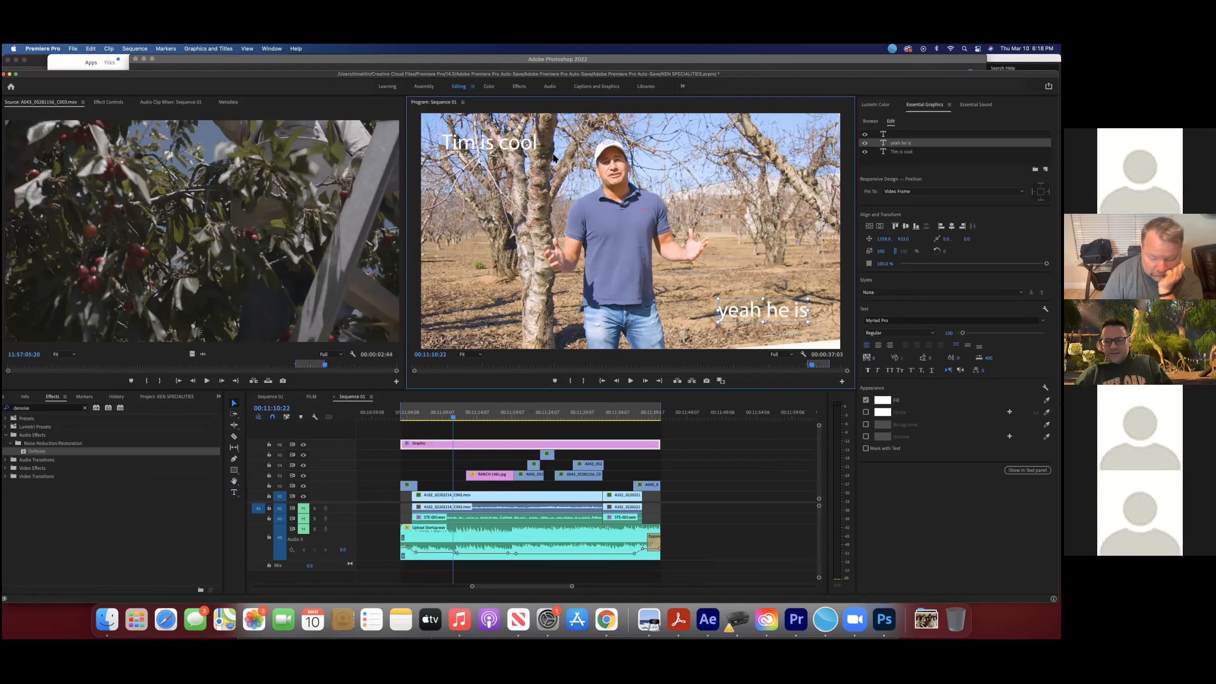
# Step: Delete the "yeah he is" text layer from the graphic
pyautogui.click(892, 144)
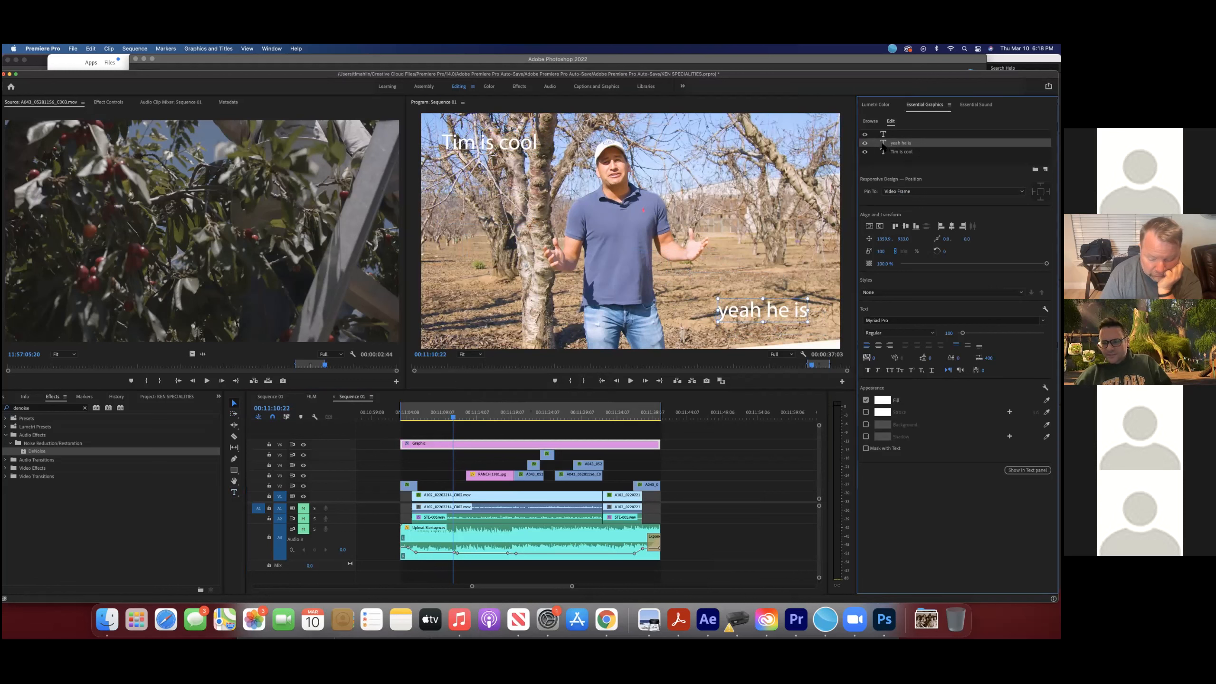
pyautogui.press('Delete')
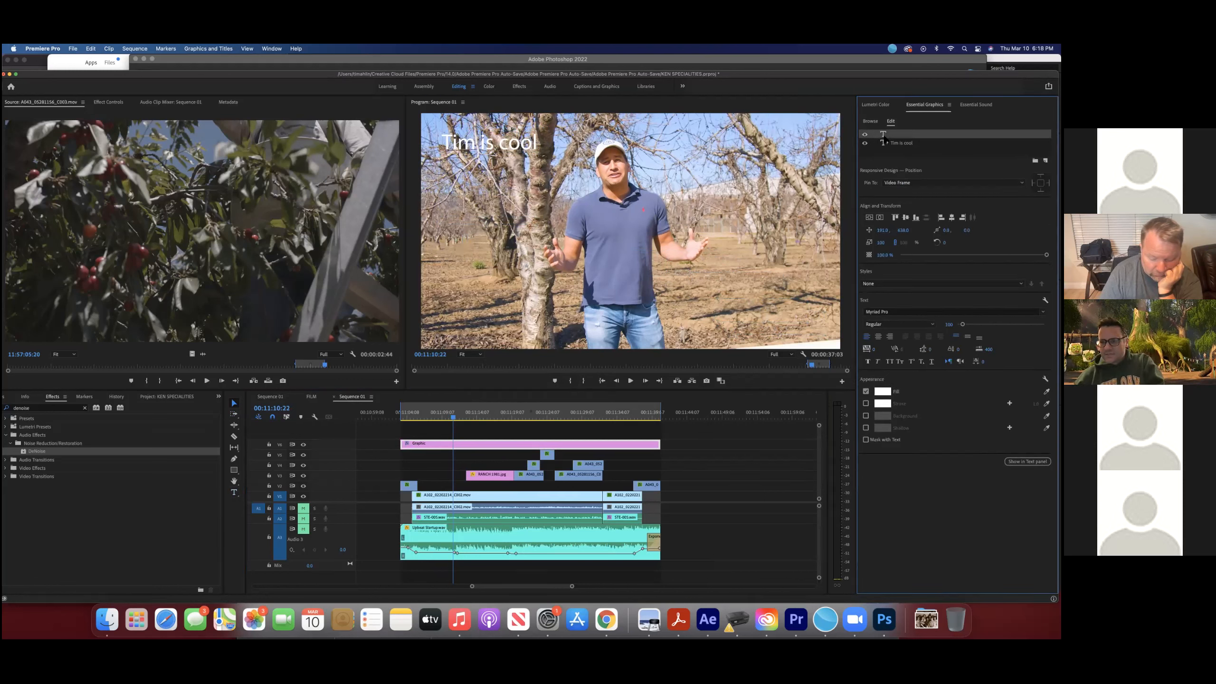
# Step: Add "yeah he is" as a low second line within the upper caption's own text layer, several lines below it
pyautogui.click(537, 143)
pyautogui.doubleClick(536, 143)
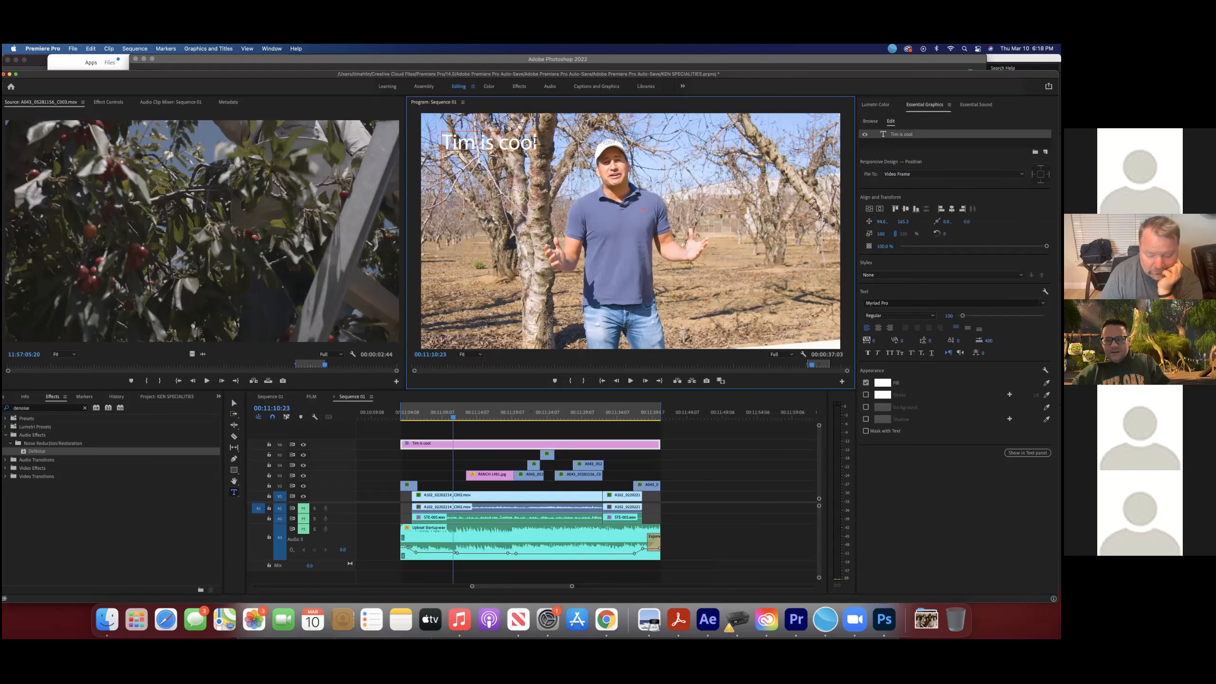
pyautogui.write('da')
pyautogui.press('BackSpace')
pyautogui.press('BackSpace')
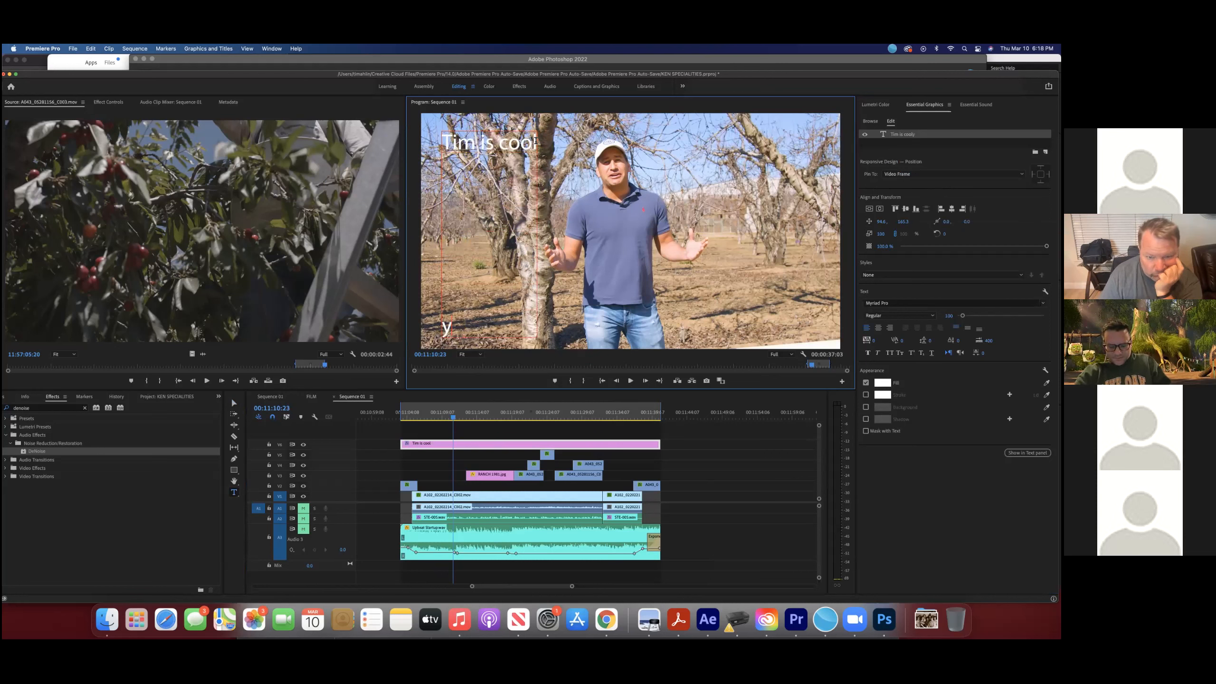
pyautogui.write('h he is')
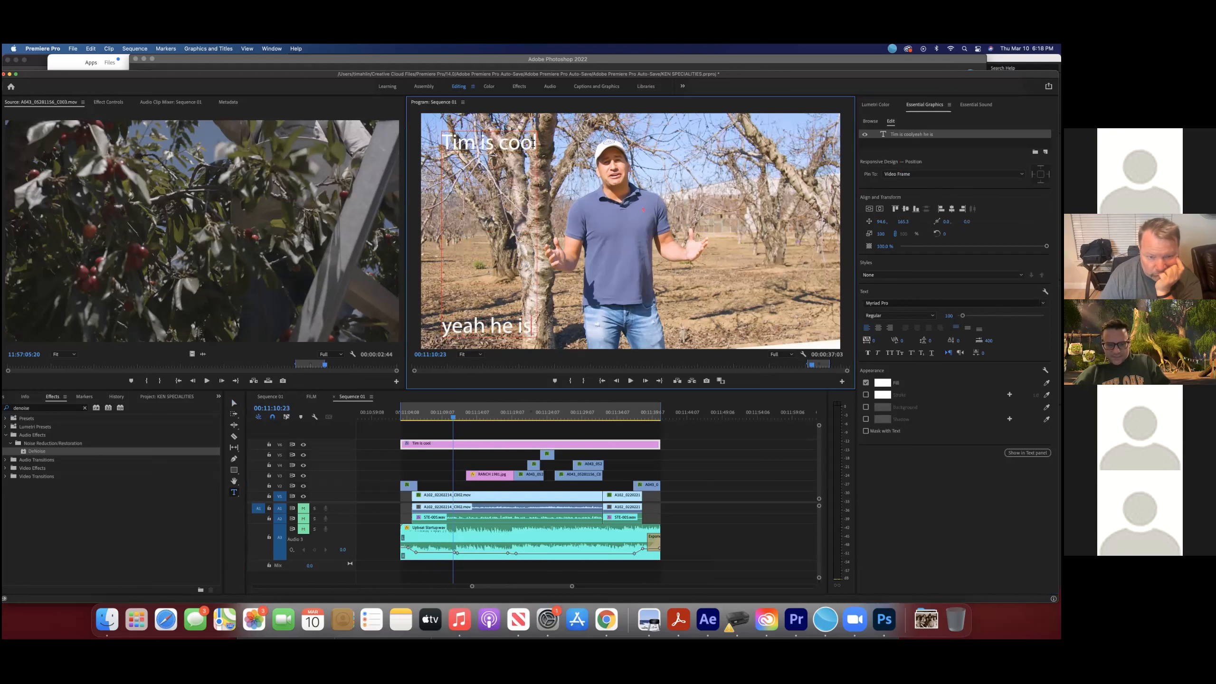
# Step: Indent the "yeah he is" line with tabs so it sits at the right of the frame
pyautogui.press('Escape')
pyautogui.press('Home')
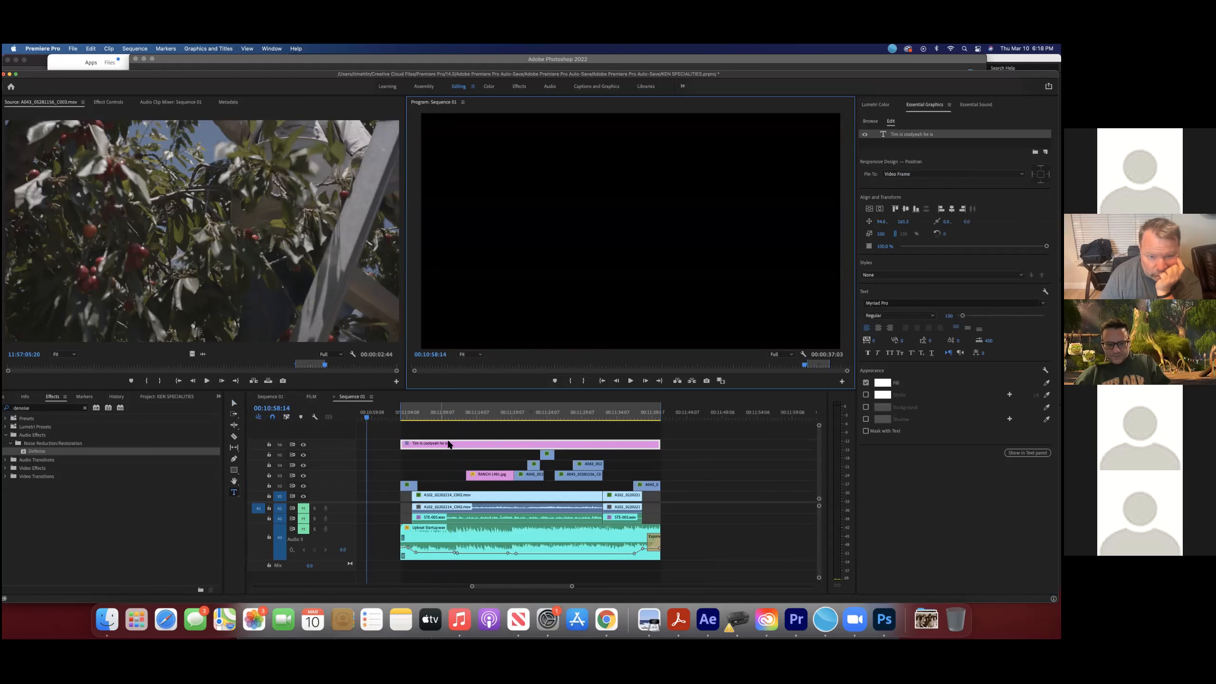
pyautogui.click(439, 417)
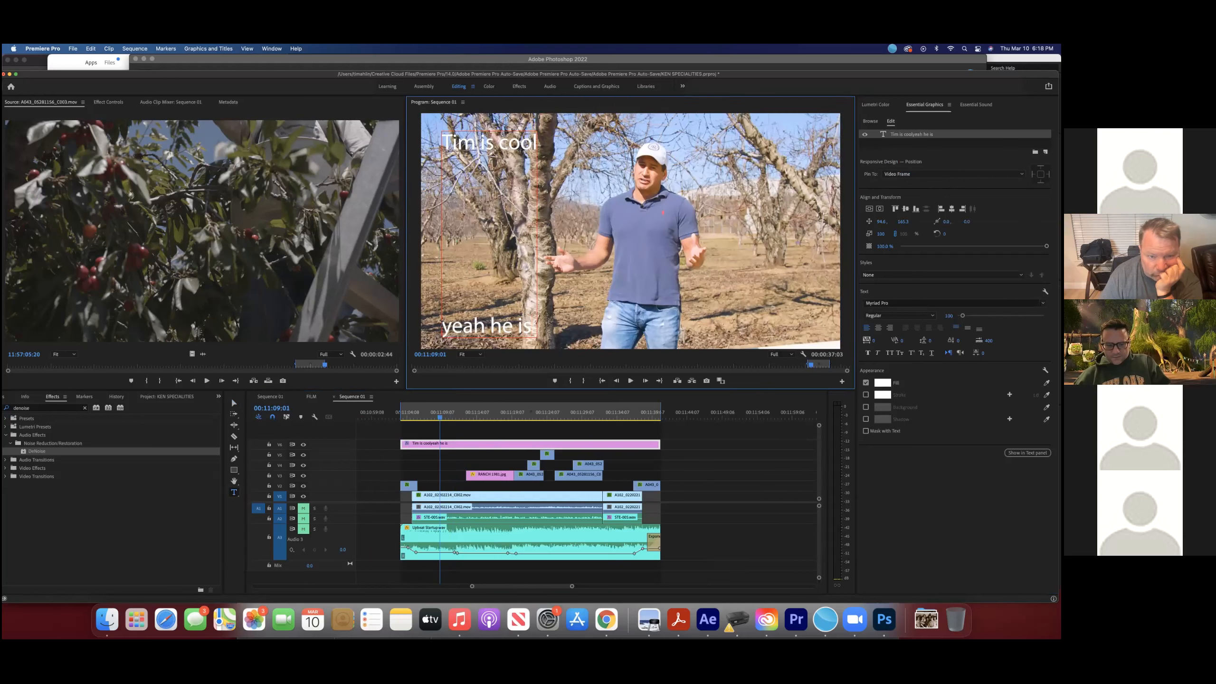
pyautogui.press('Tab')
pyautogui.press('Tab')
pyautogui.press('Tab')
pyautogui.press('Tab')
pyautogui.press('BackSpace')
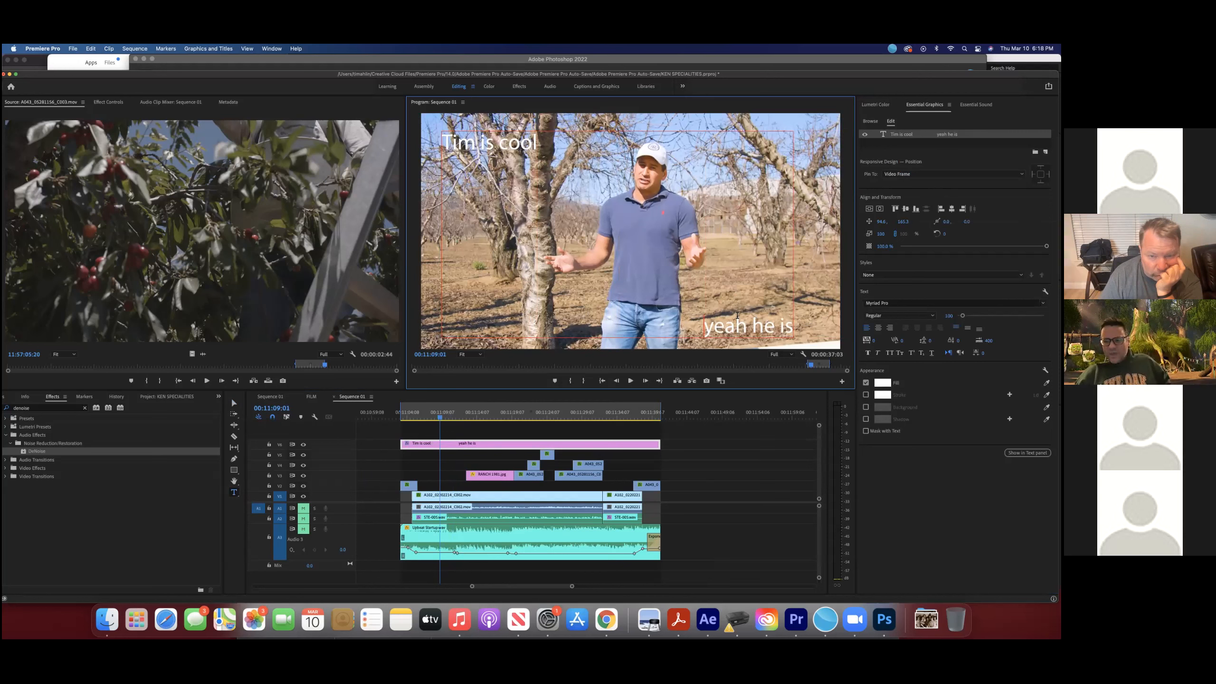
# Step: Remove the indented "yeah he is" line from the upper caption's text layer
pyautogui.moveTo(707, 318); pyautogui.dragTo(661, 275)
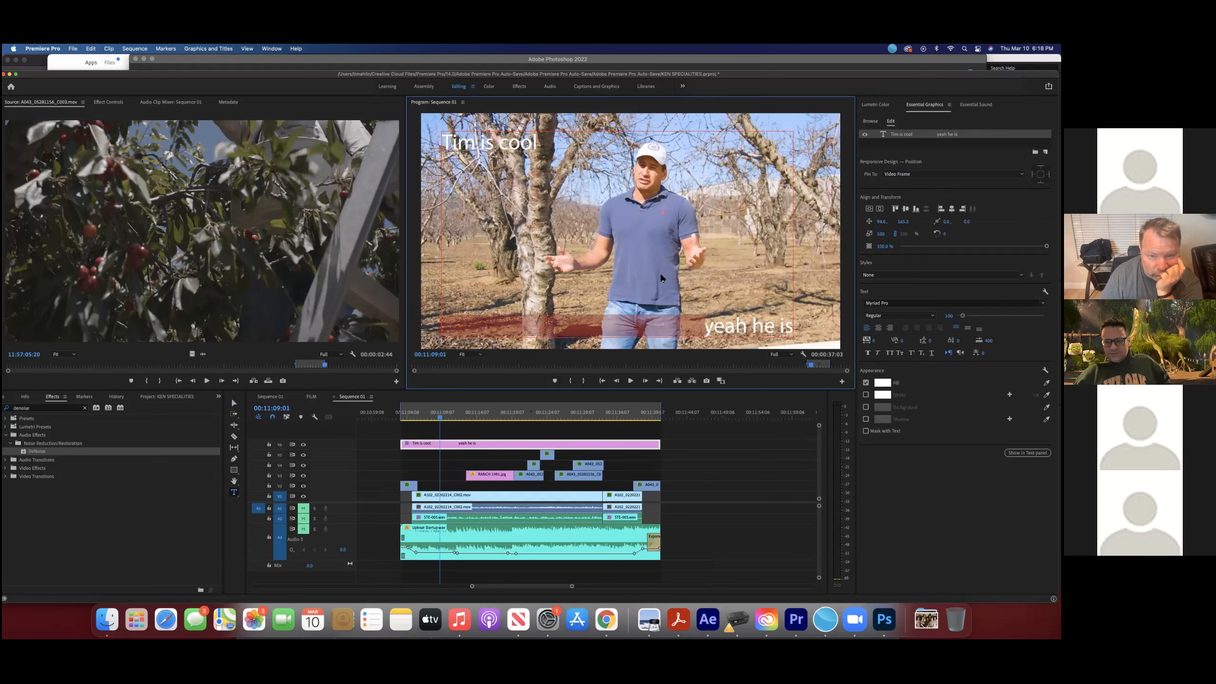
pyautogui.click(749, 327)
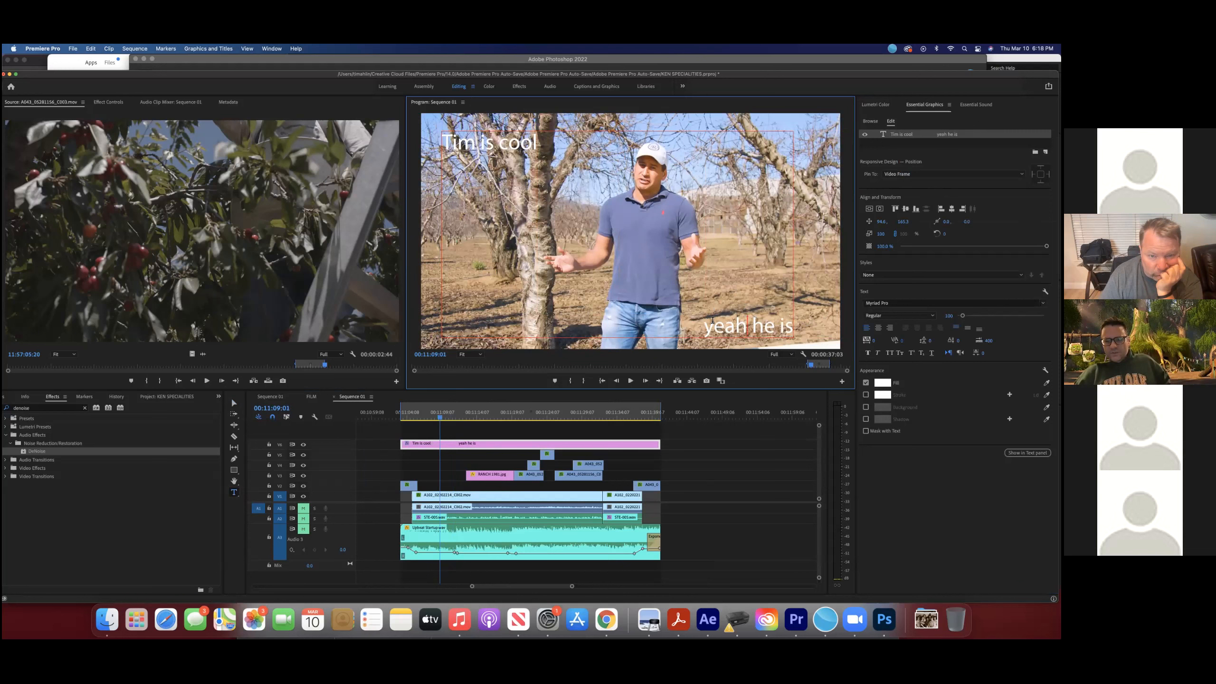
pyautogui.moveTo(703, 326); pyautogui.dragTo(617, 172)
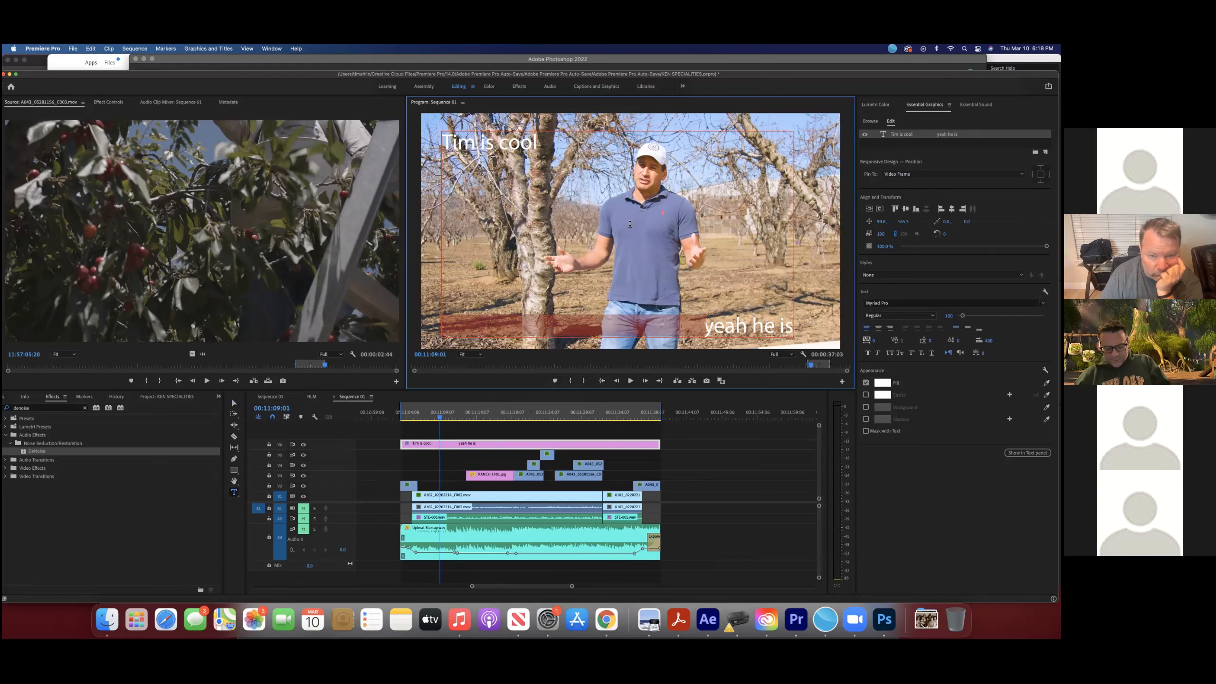
pyautogui.press('BackSpace')
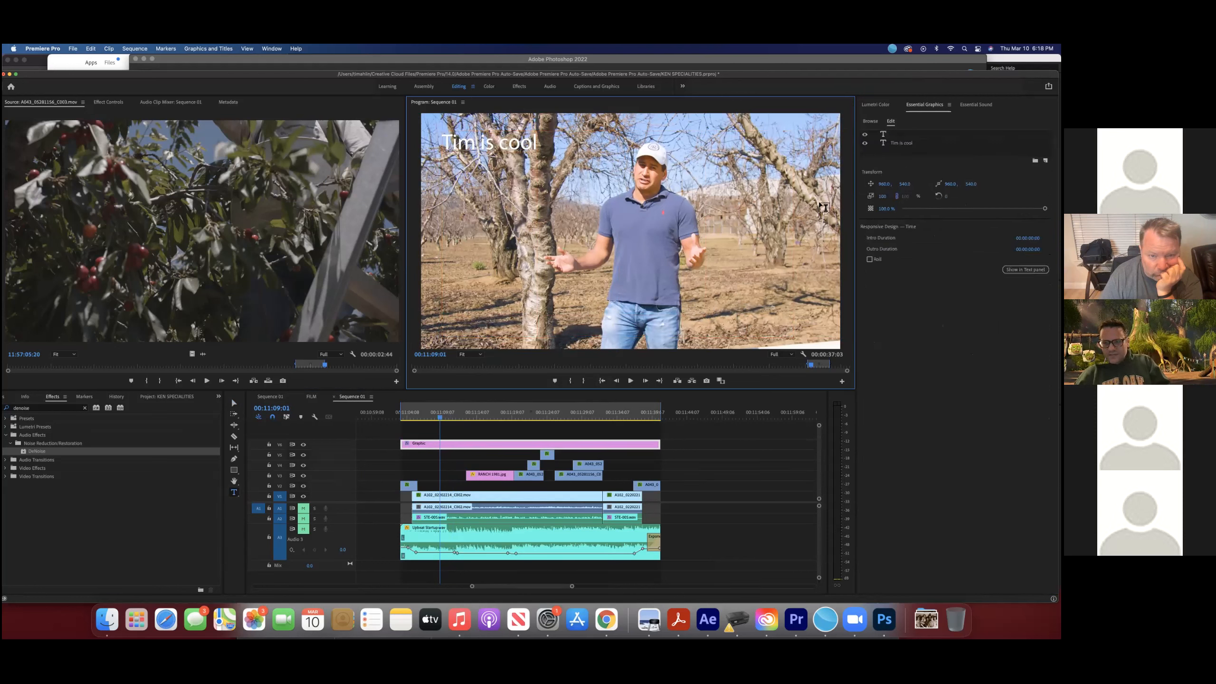
# Step: Add "YEAH HE IS" as a separate text layer in the frame's lower-right area and delete the empty text layer
pyautogui.click(728, 317)
pyautogui.write('YE')
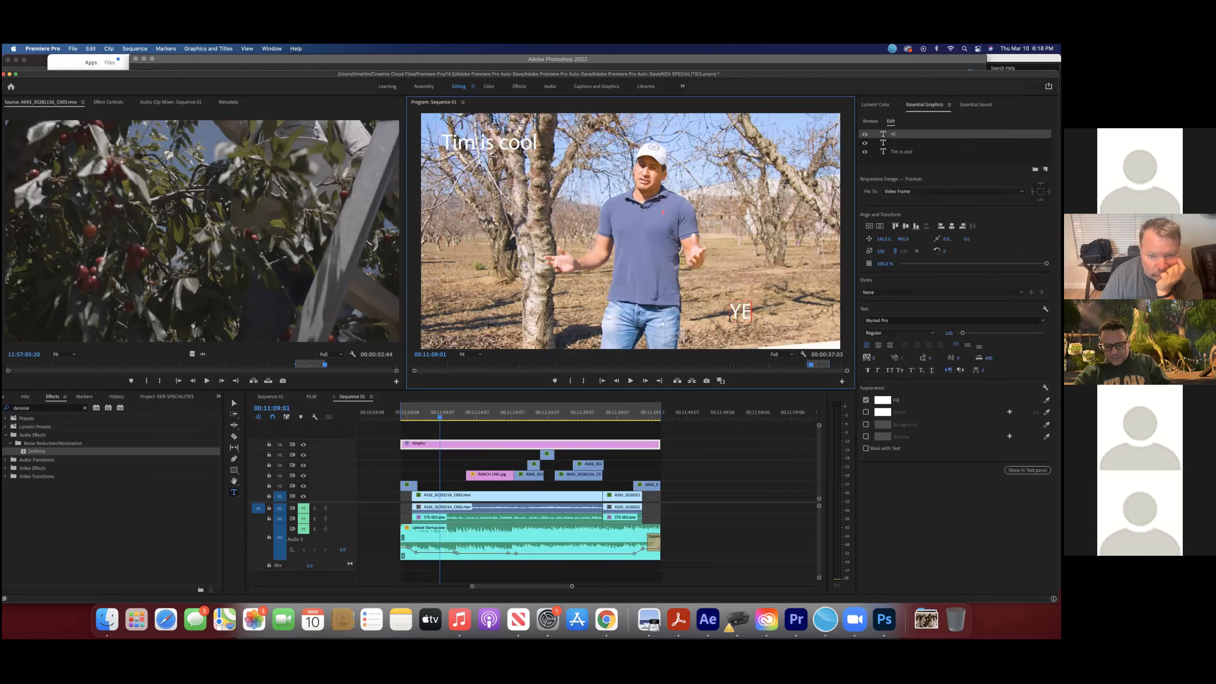
pyautogui.write('AH HE IS')
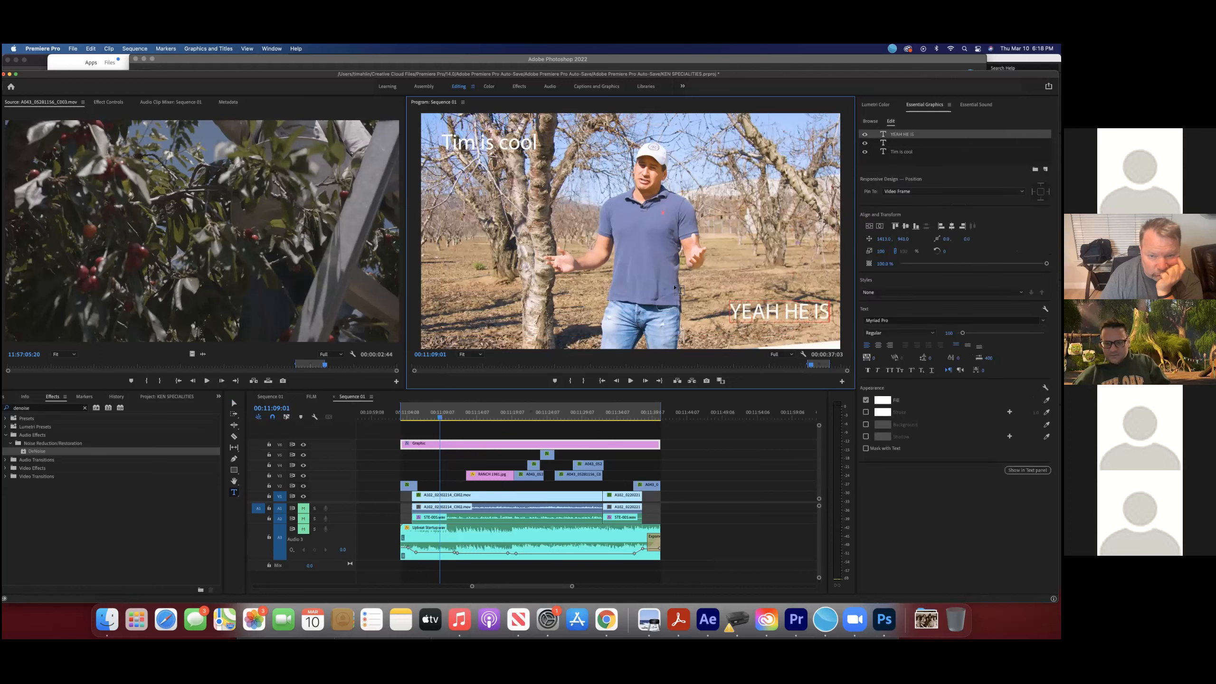
pyautogui.click(451, 464)
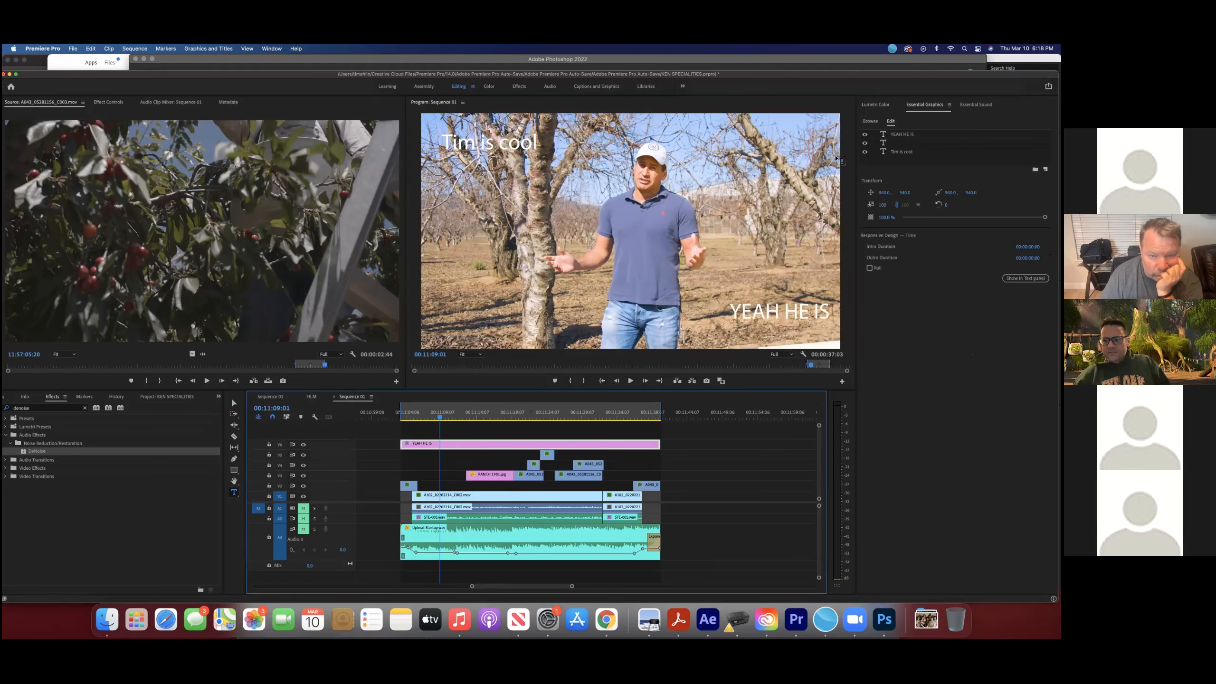
pyautogui.click(909, 143)
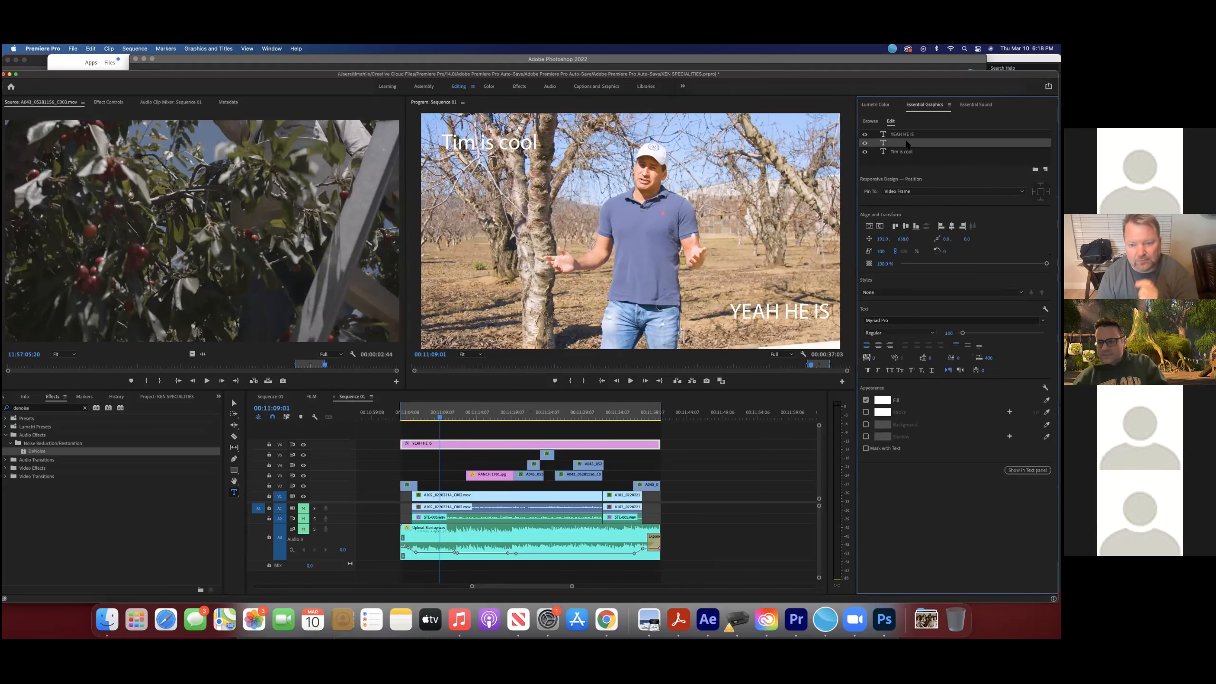
pyautogui.press('Delete')
# Step: Toggle the visibility of the "YEAH HE IS" text layer off and back on
pyautogui.click(889, 135)
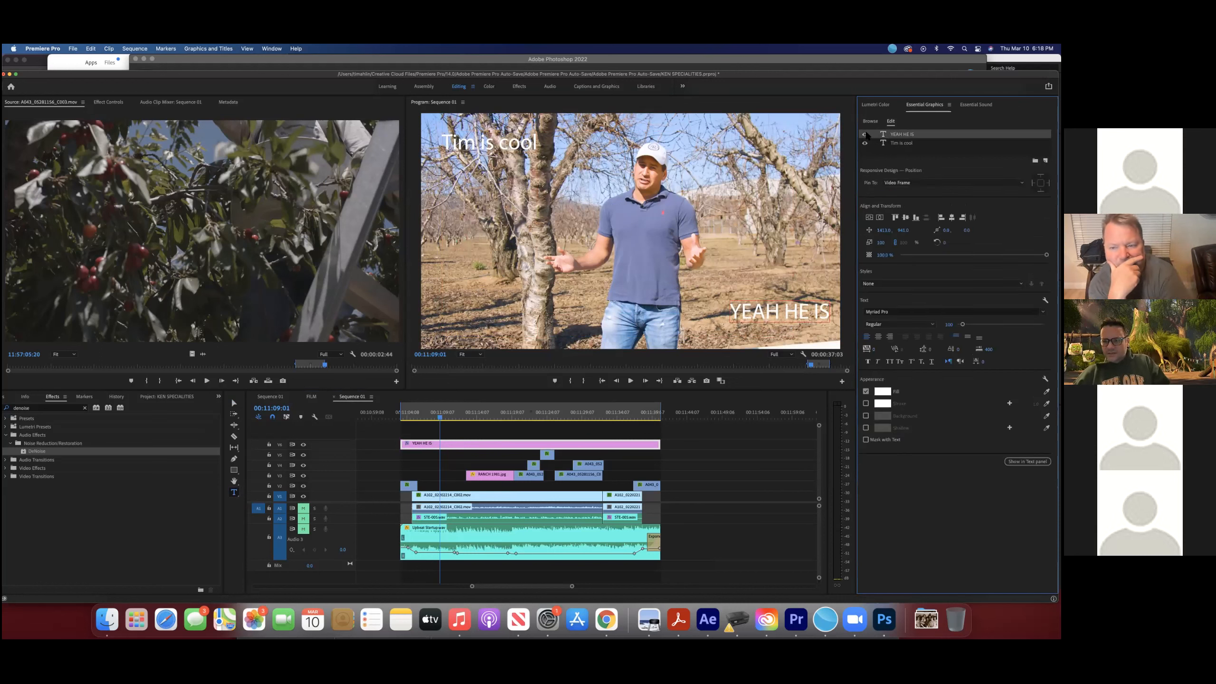
pyautogui.click(865, 135)
pyautogui.click(865, 134)
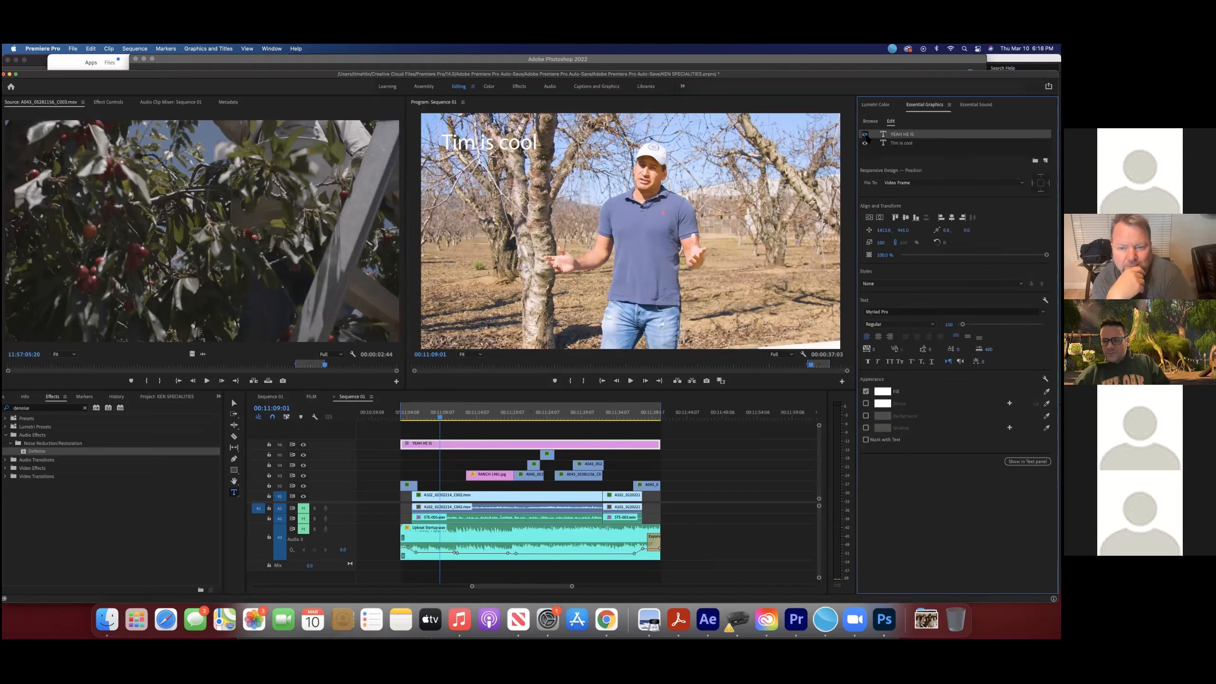
pyautogui.click(865, 135)
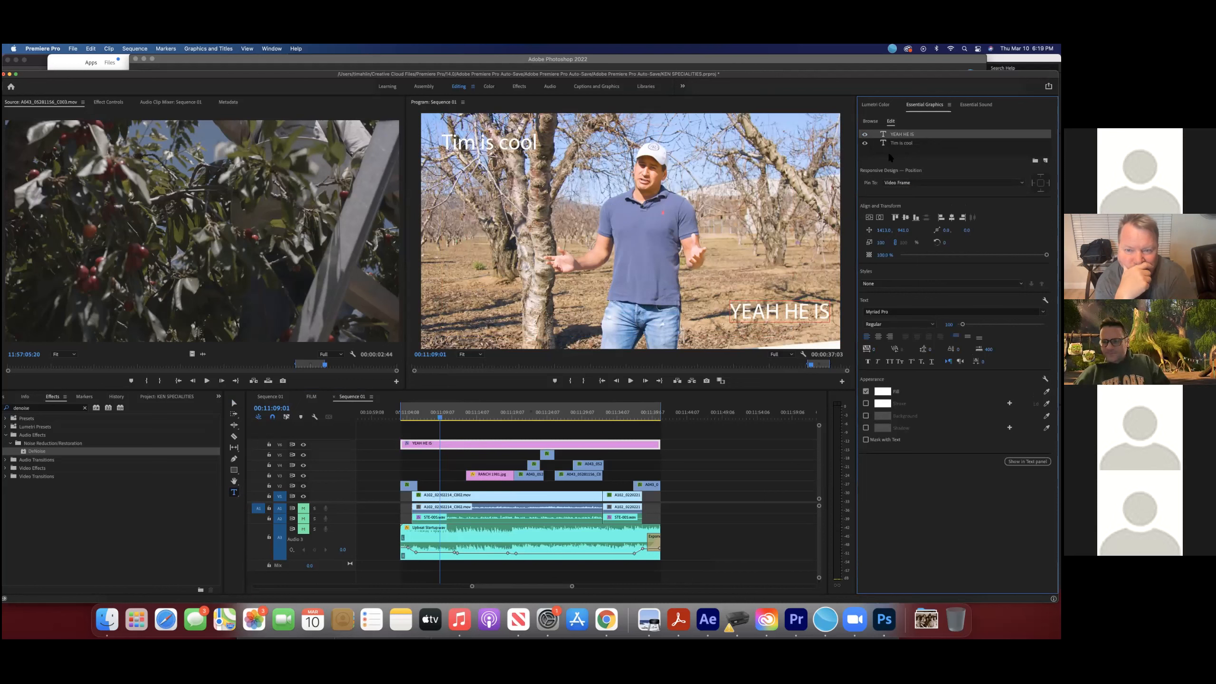
# Step: Centre the upper caption's text layer vertically and horizontally in the frame
pyautogui.click(887, 152)
pyautogui.click(886, 144)
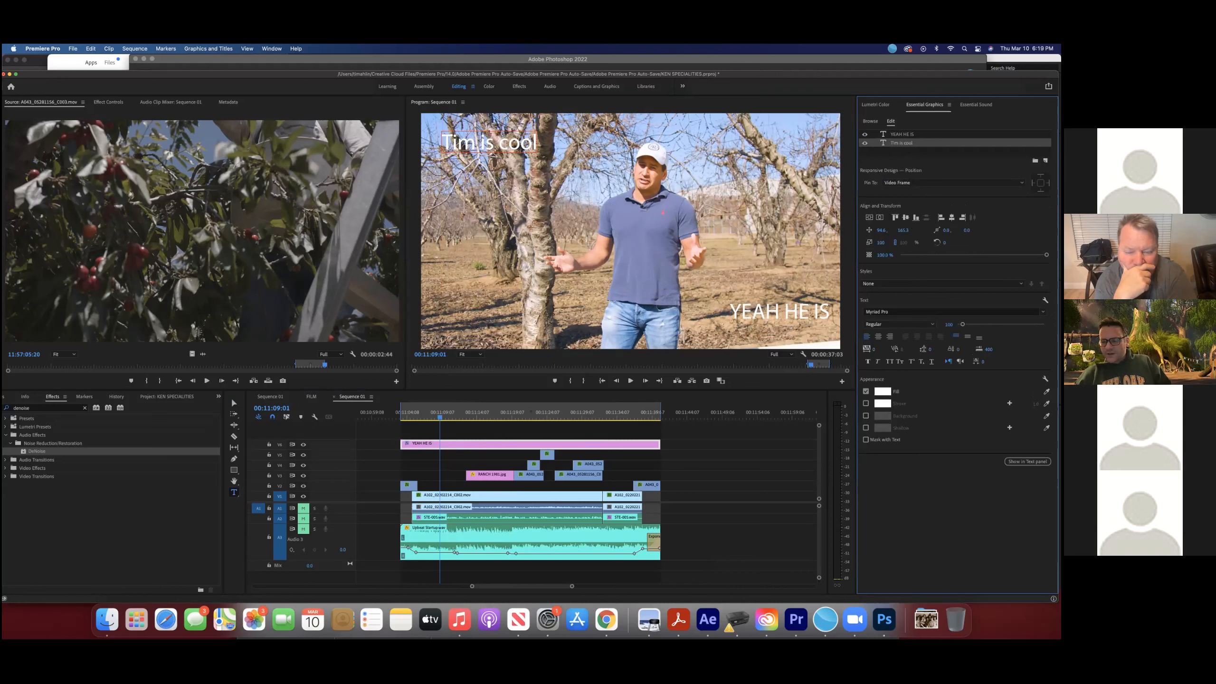
pyautogui.click(870, 218)
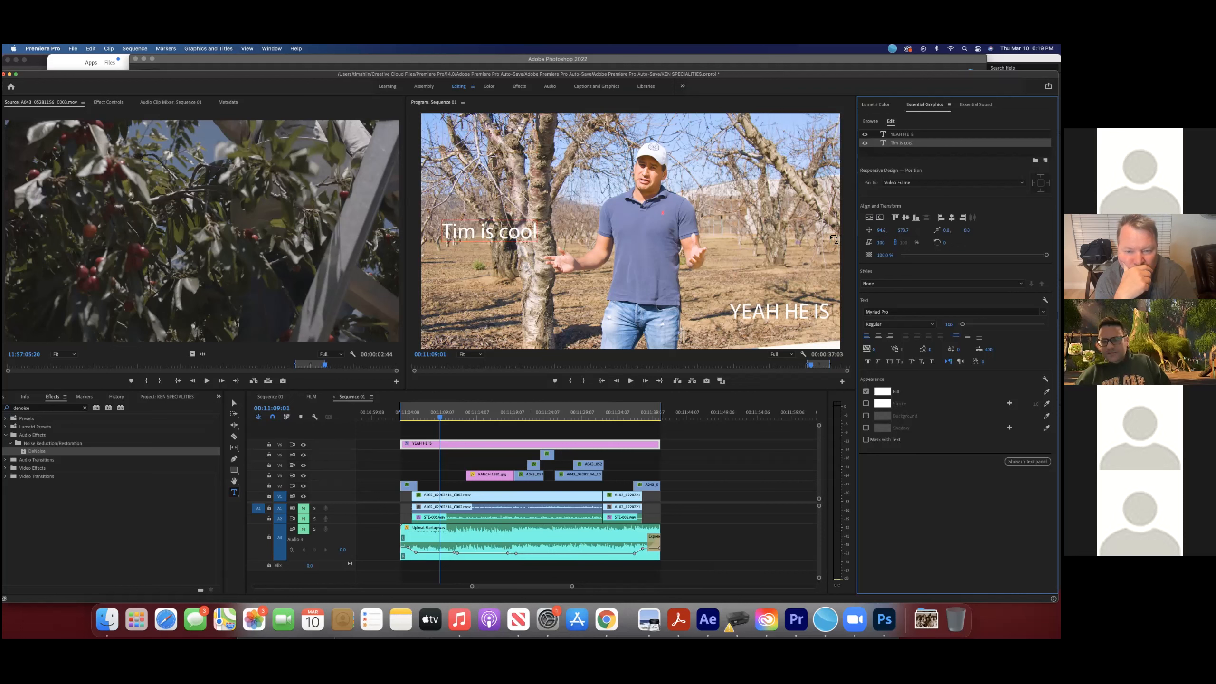
pyautogui.click(881, 219)
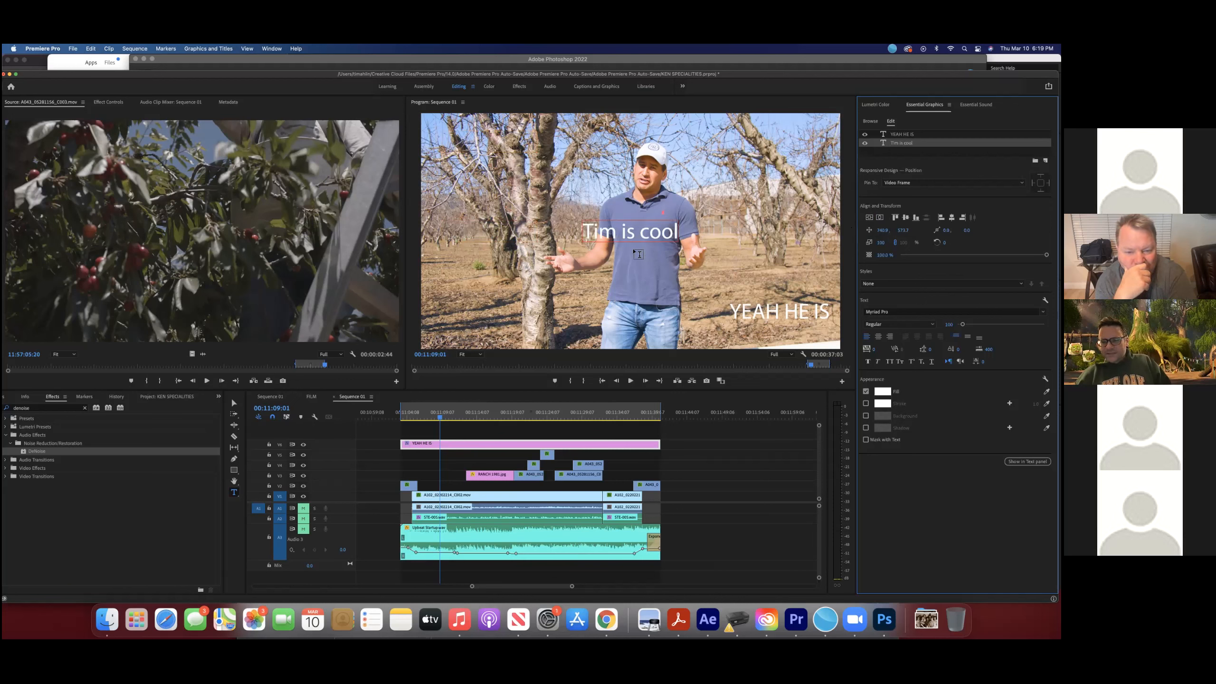
# Step: Nudge the centred caption slightly off centre and realign it horizontally and vertically to the middle of the frame
pyautogui.click(234, 403)
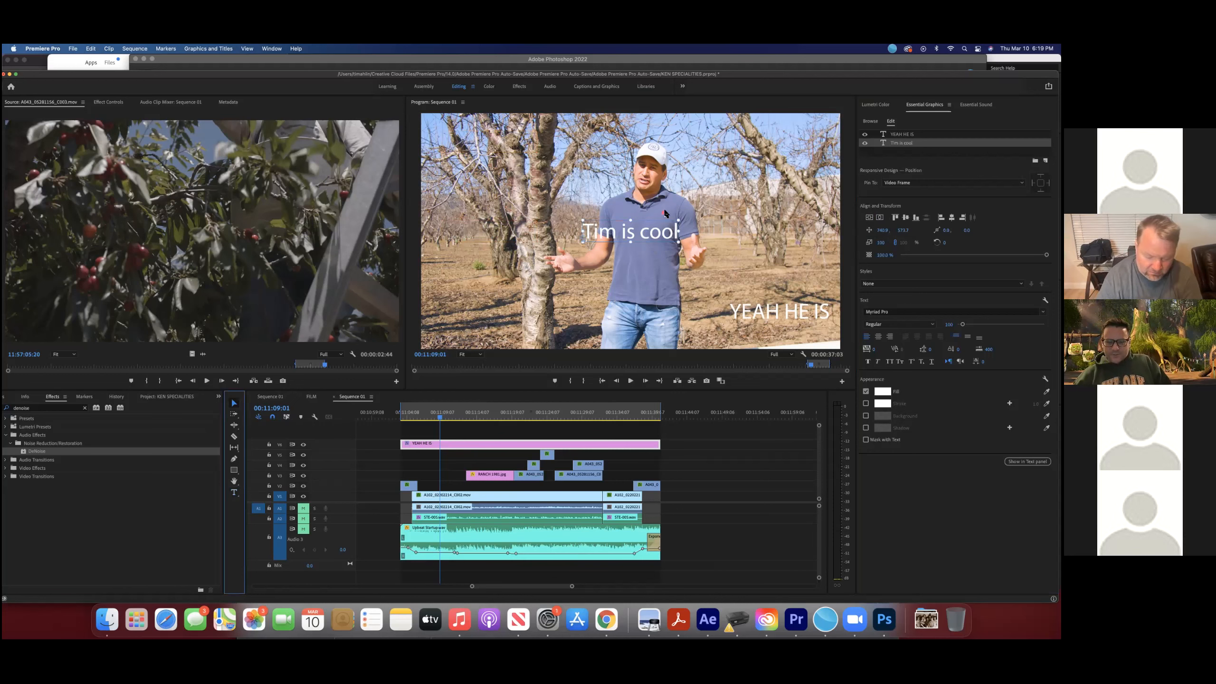
pyautogui.moveTo(651, 233)
pyautogui.mouseDown()
pyautogui.moveTo(609, 225)
pyautogui.moveTo(660, 230)
pyautogui.mouseUp()
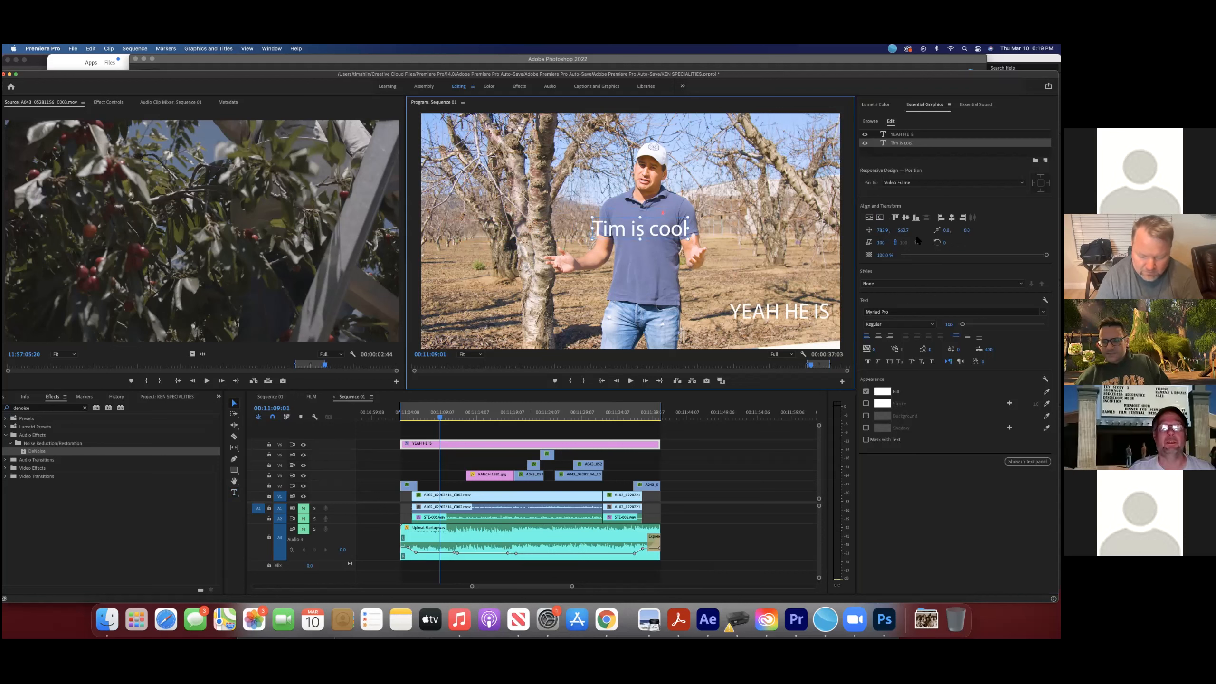
pyautogui.click(880, 218)
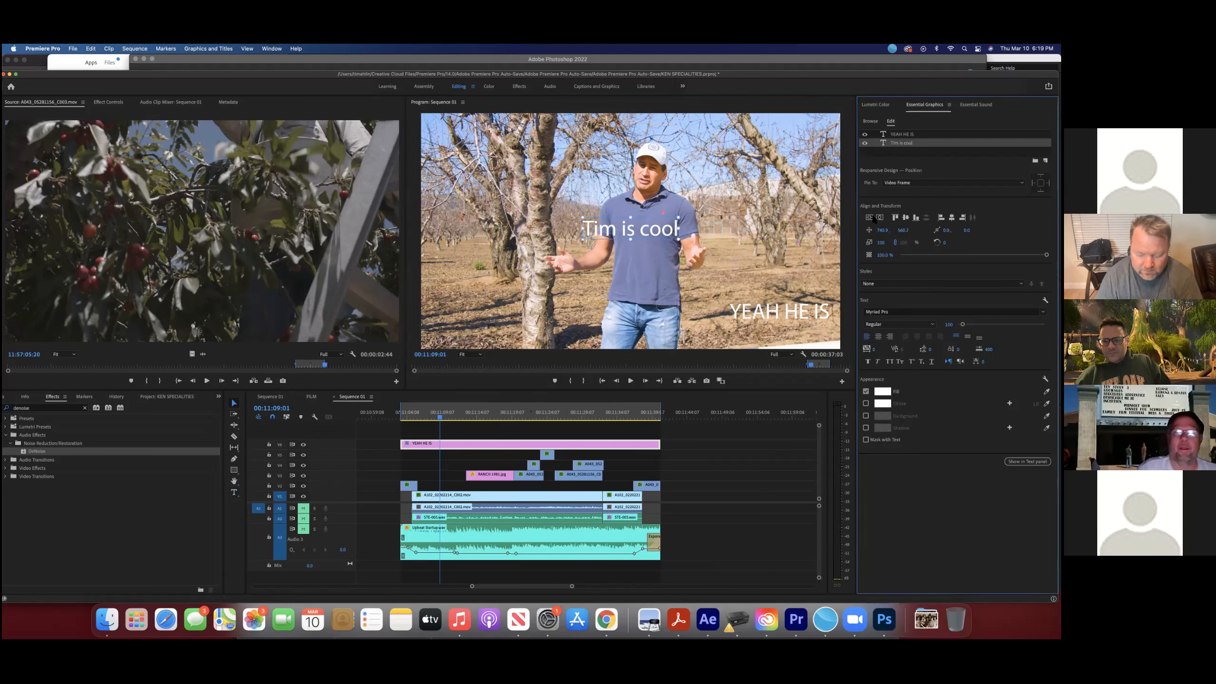
pyautogui.click(870, 218)
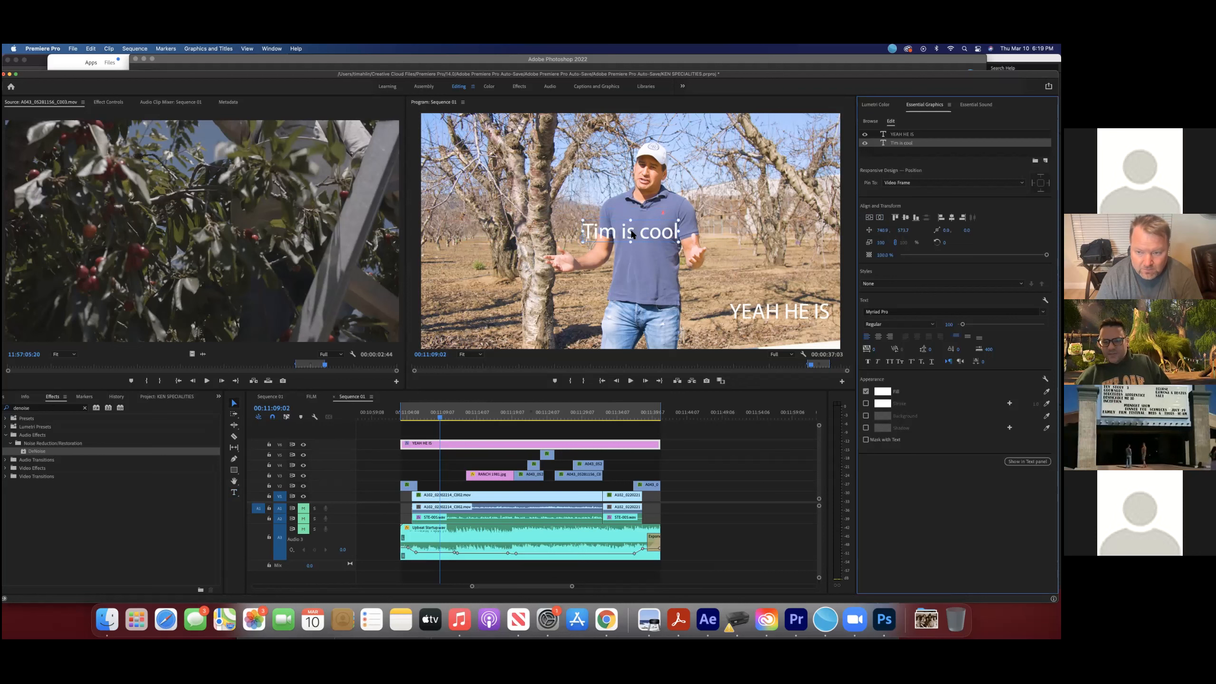
# Step: Insert leading spaces before the centred caption's text and re-centre the layer horizontally in the frame
pyautogui.click(590, 234)
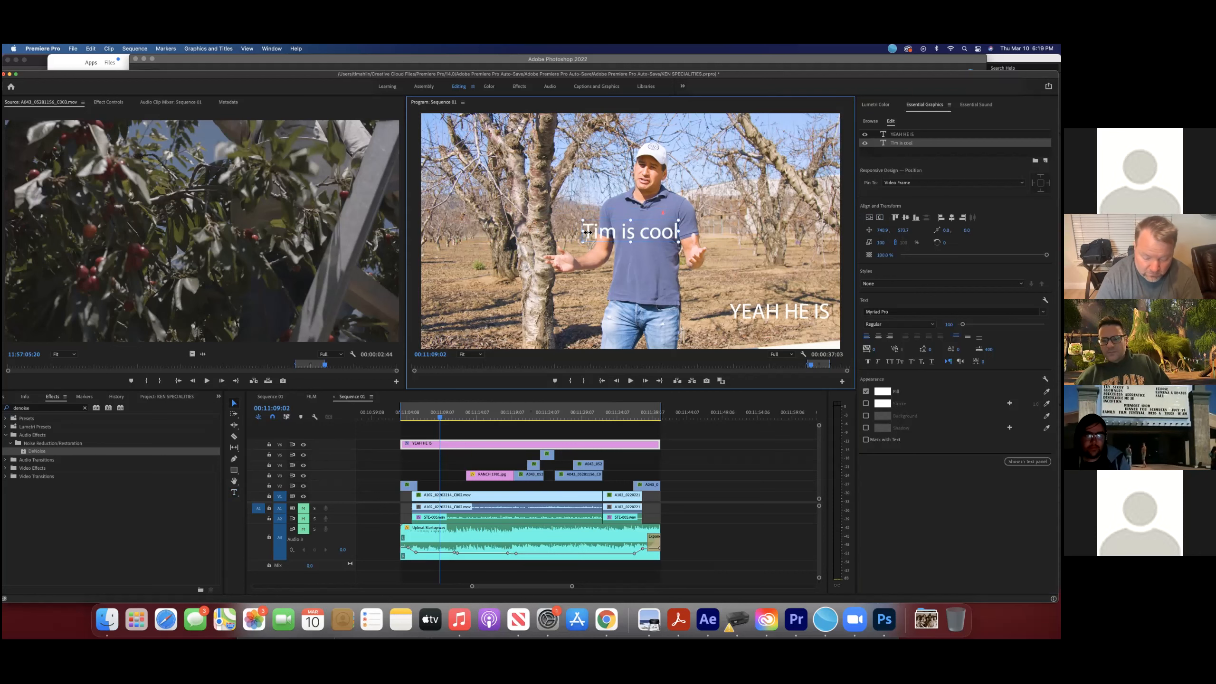
pyautogui.doubleClick(588, 232)
pyautogui.click(586, 232)
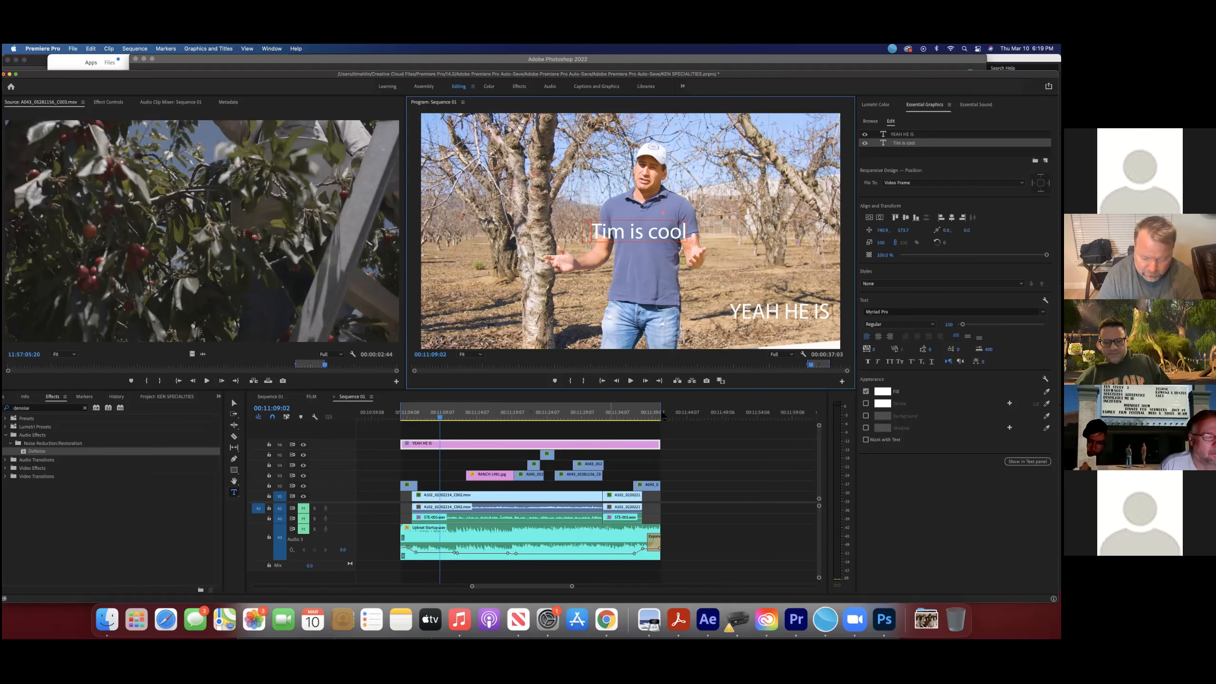
pyautogui.click(869, 217)
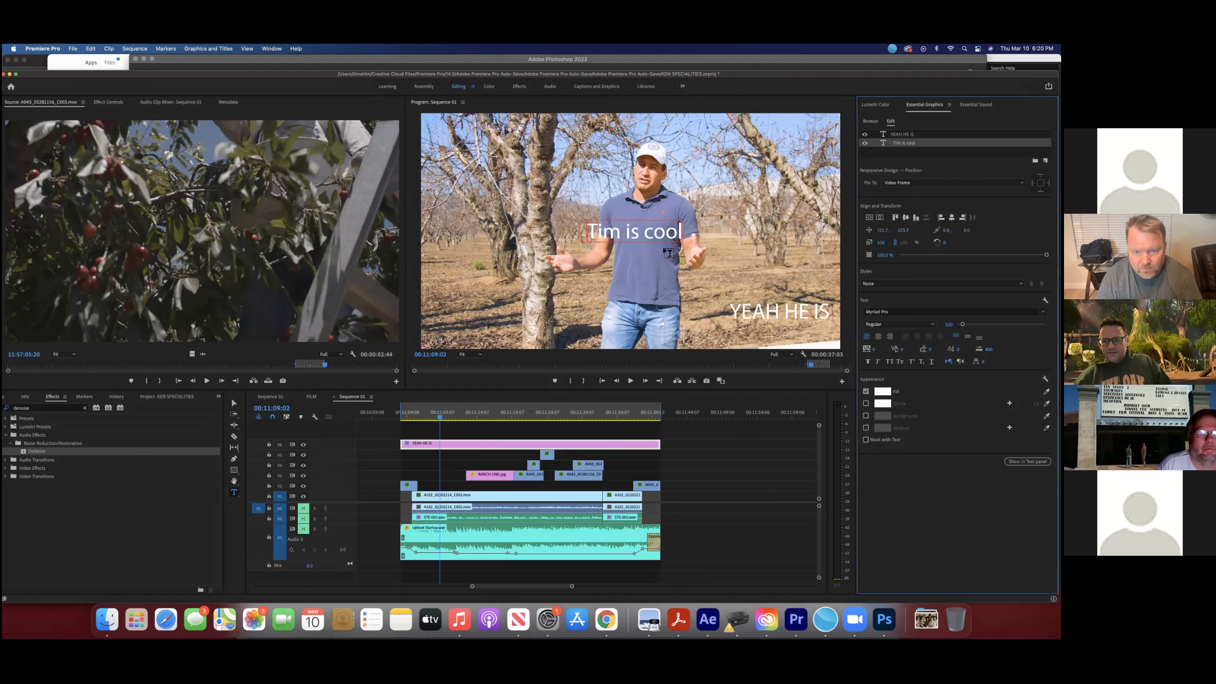
pyautogui.click(616, 254)
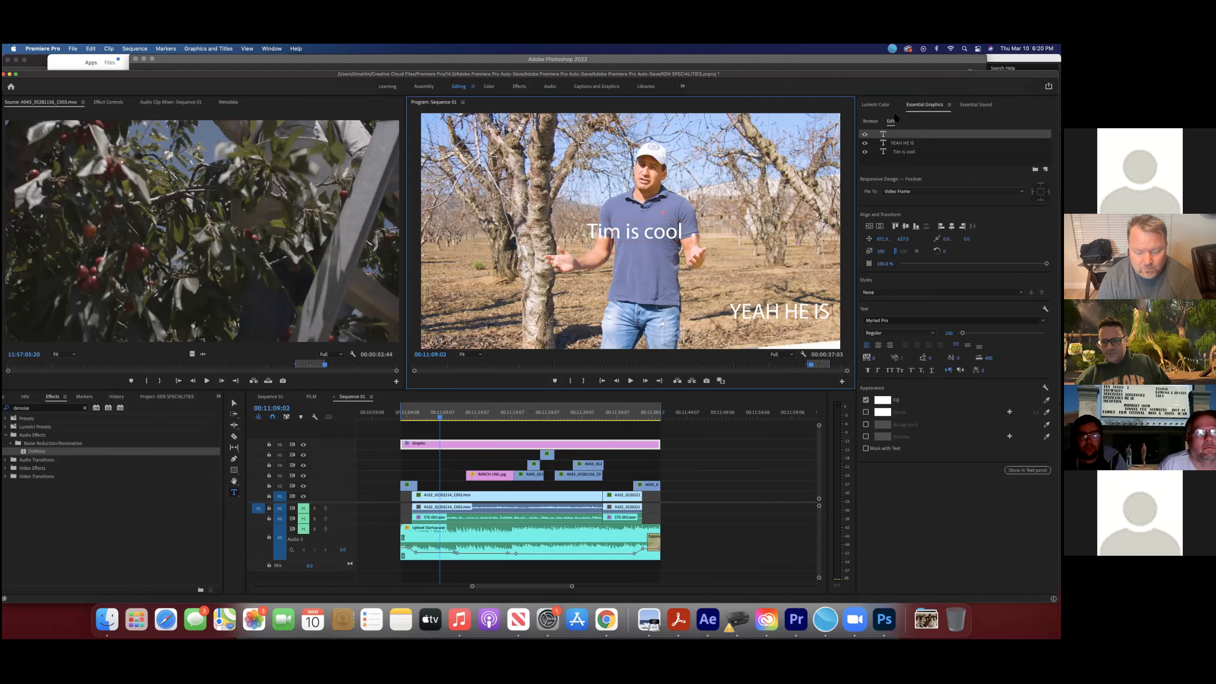
# Step: Delete the empty text layer above the "YEAH HE IS" layer and select the centred caption's layer
pyautogui.click(898, 142)
pyautogui.click(897, 134)
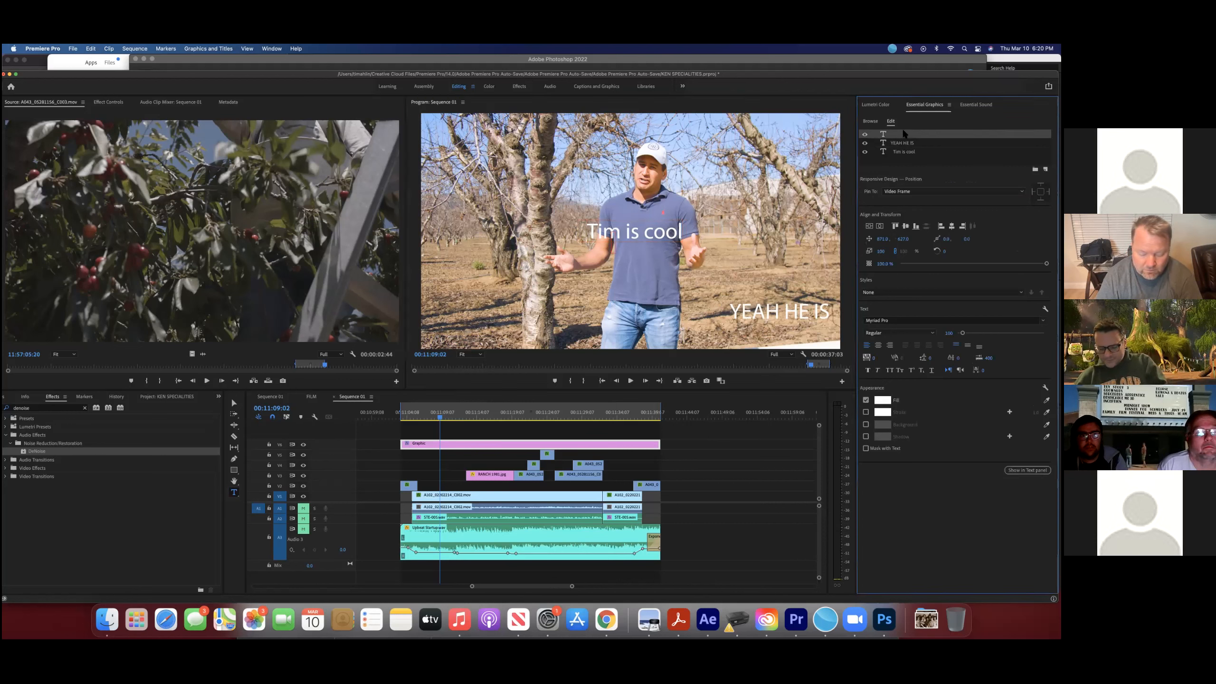
pyautogui.press('Delete')
pyautogui.click(898, 144)
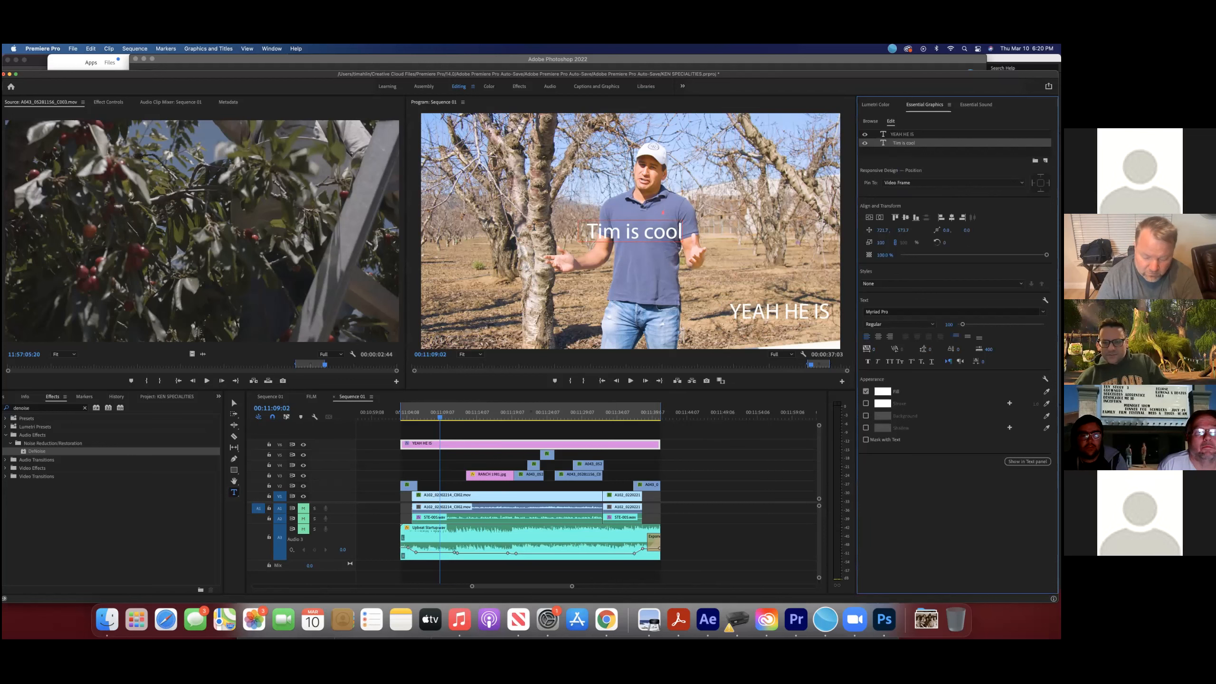
# Step: Remove the leading spaces from the centred caption's text and re-centre the layer vertically and horizontally in the frame
pyautogui.click(589, 234)
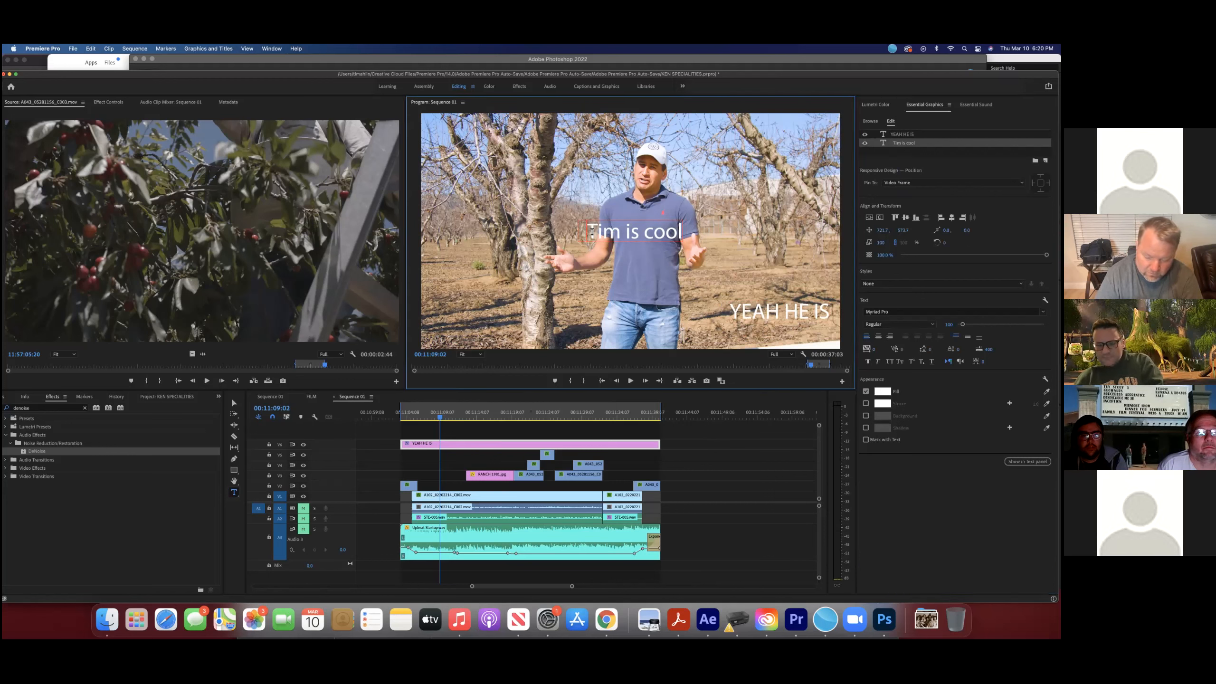
pyautogui.press('BackSpace')
pyautogui.press('BackSpace')
pyautogui.click(870, 218)
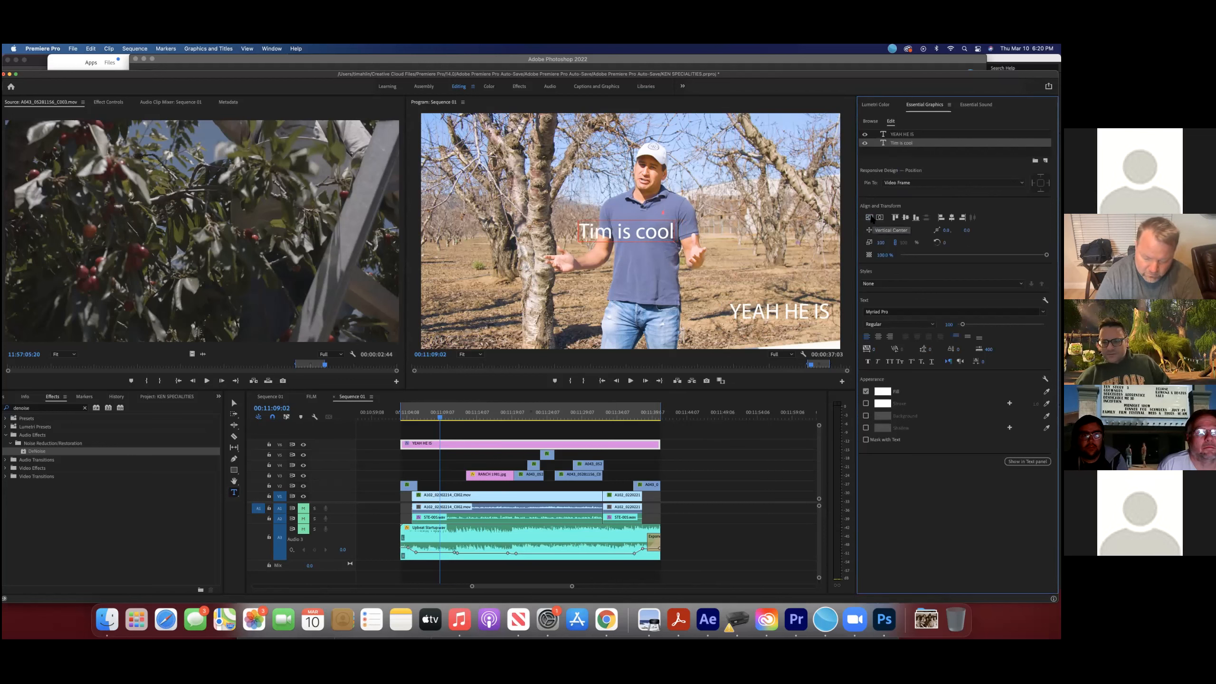
pyautogui.click(880, 218)
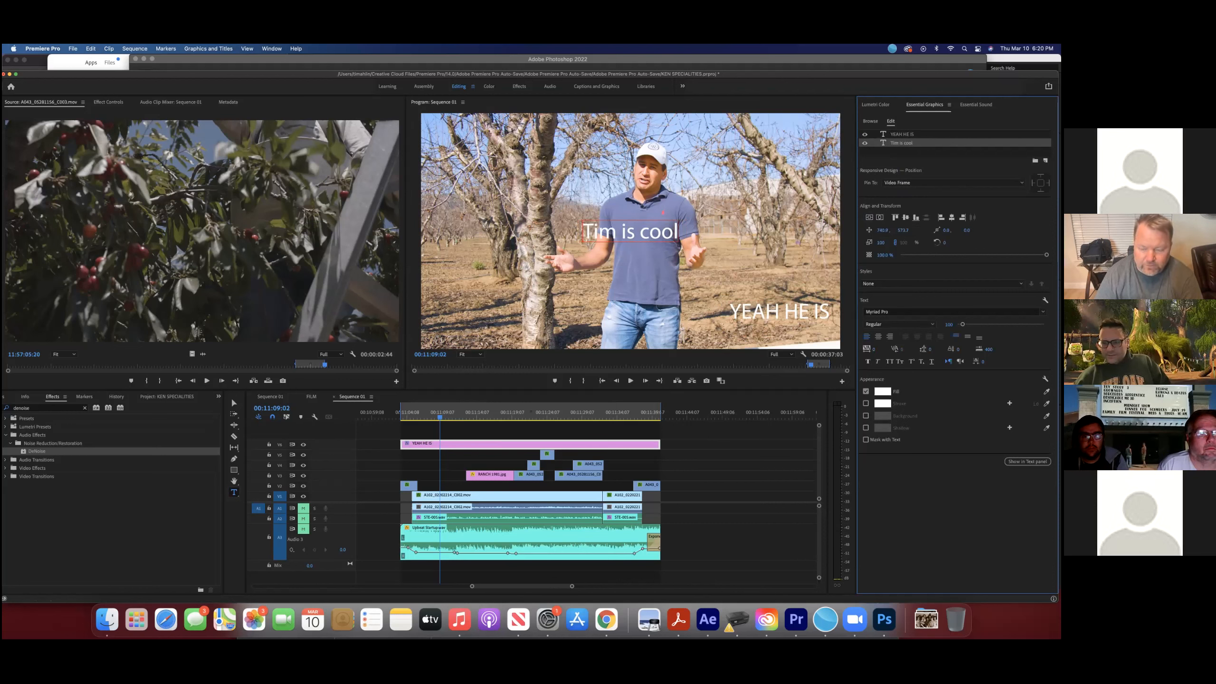
# Step: Align the centred caption to the top, the vertical middle and the bottom of the frame in turn
pyautogui.click(895, 218)
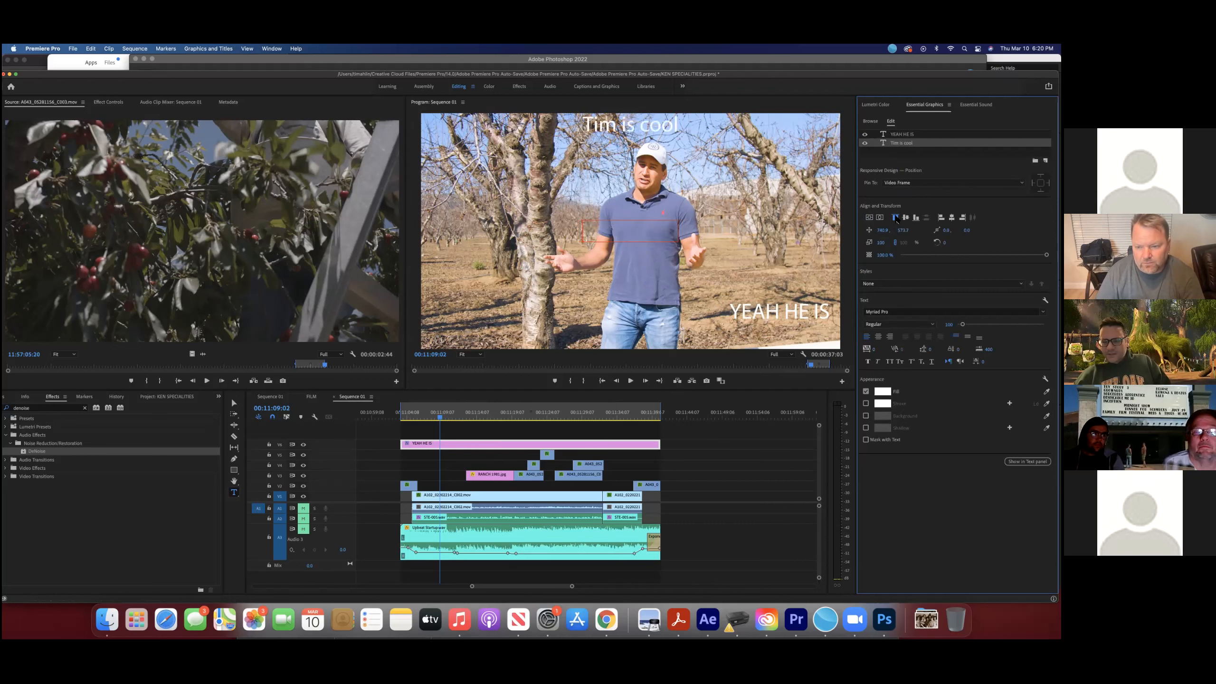
pyautogui.click(906, 219)
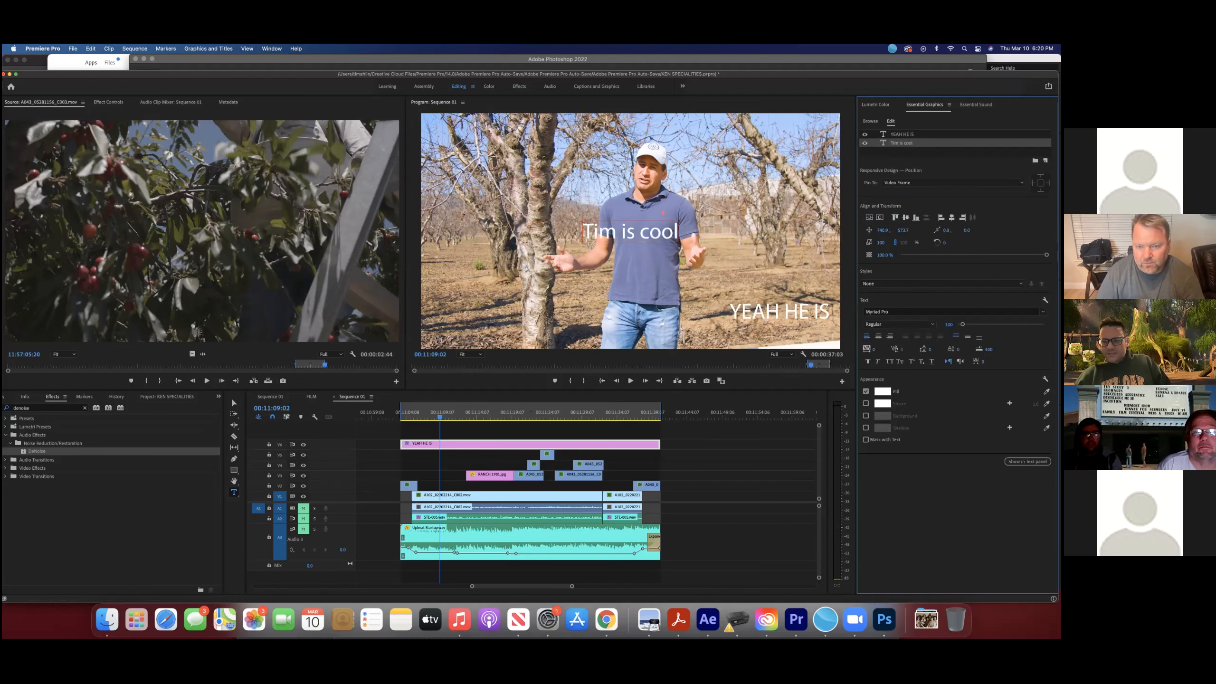
pyautogui.click(916, 218)
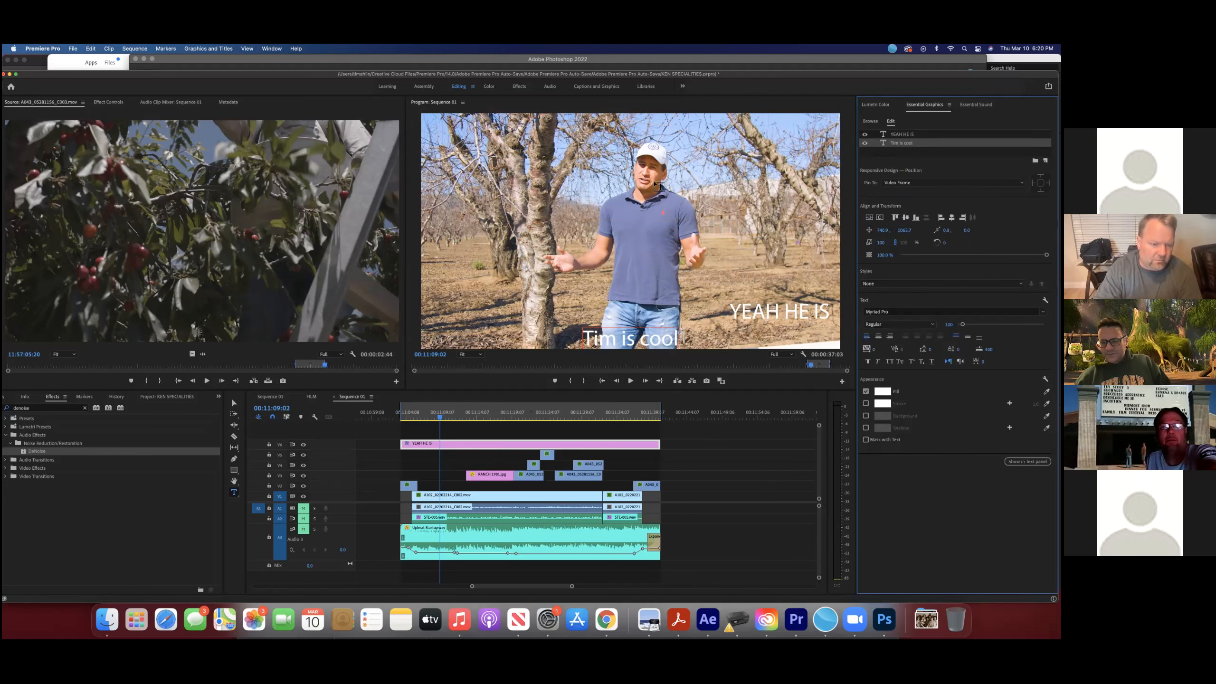
# Step: Align the caption to the left, centre and right of the frame, re-centre it horizontally, and undo the last alignments
pyautogui.click(941, 218)
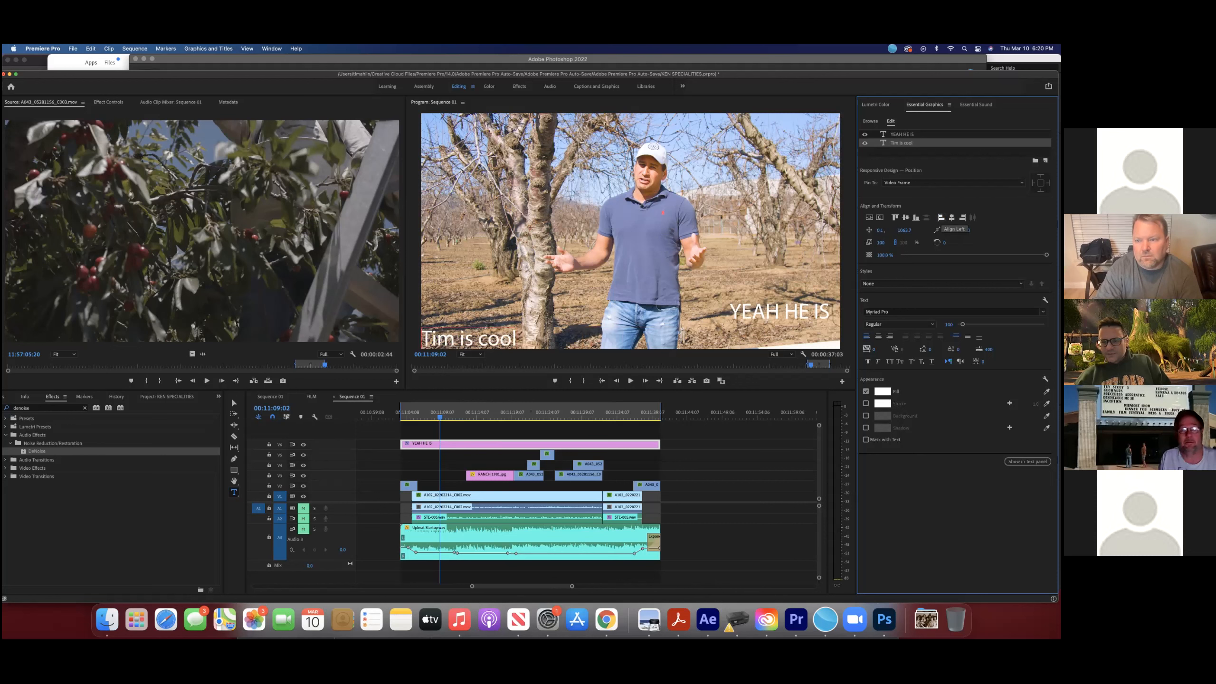
pyautogui.click(953, 217)
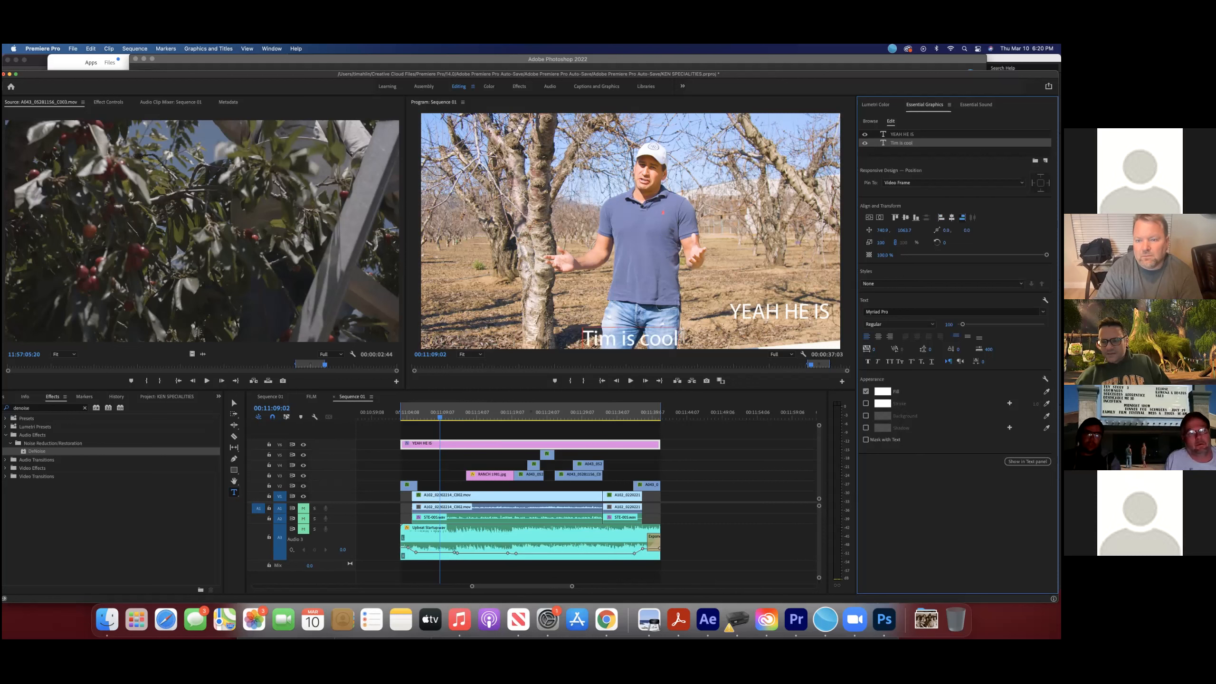
pyautogui.click(962, 218)
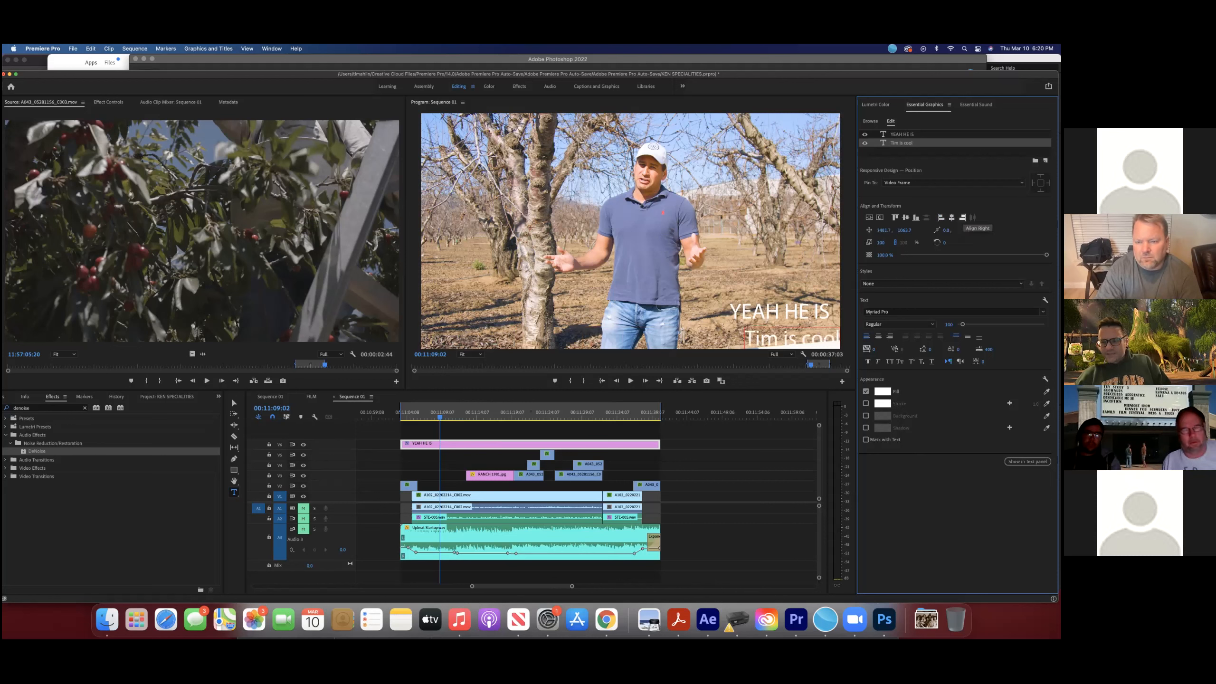
pyautogui.click(880, 218)
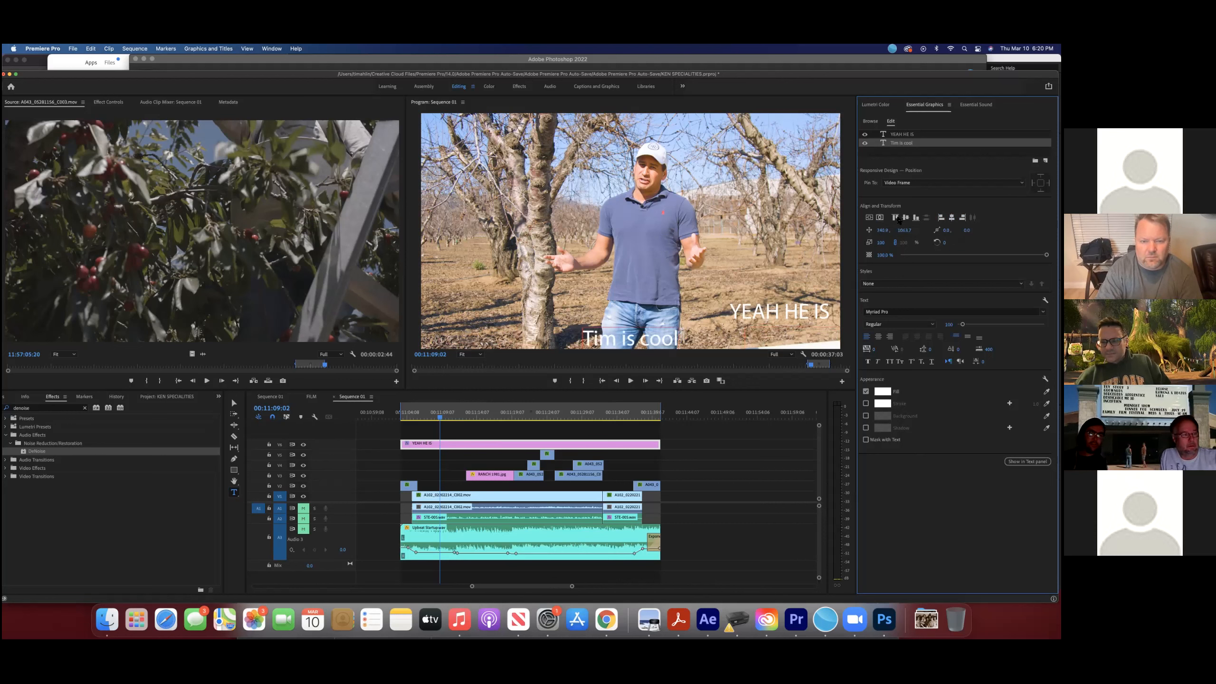
pyautogui.press('super+z')
pyautogui.press('super+z')
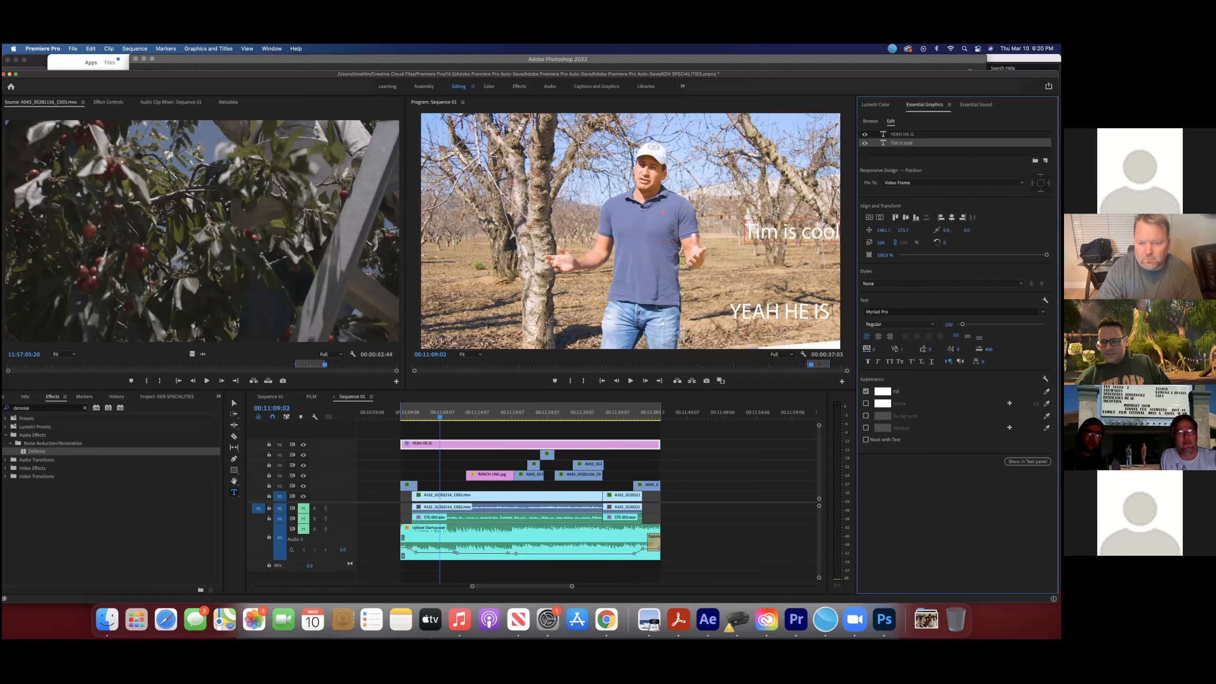
# Step: Align the caption to the frame's left edge, and adjust its position values to move it right and slightly down over the man's shirt
pyautogui.click(952, 218)
pyautogui.click(941, 218)
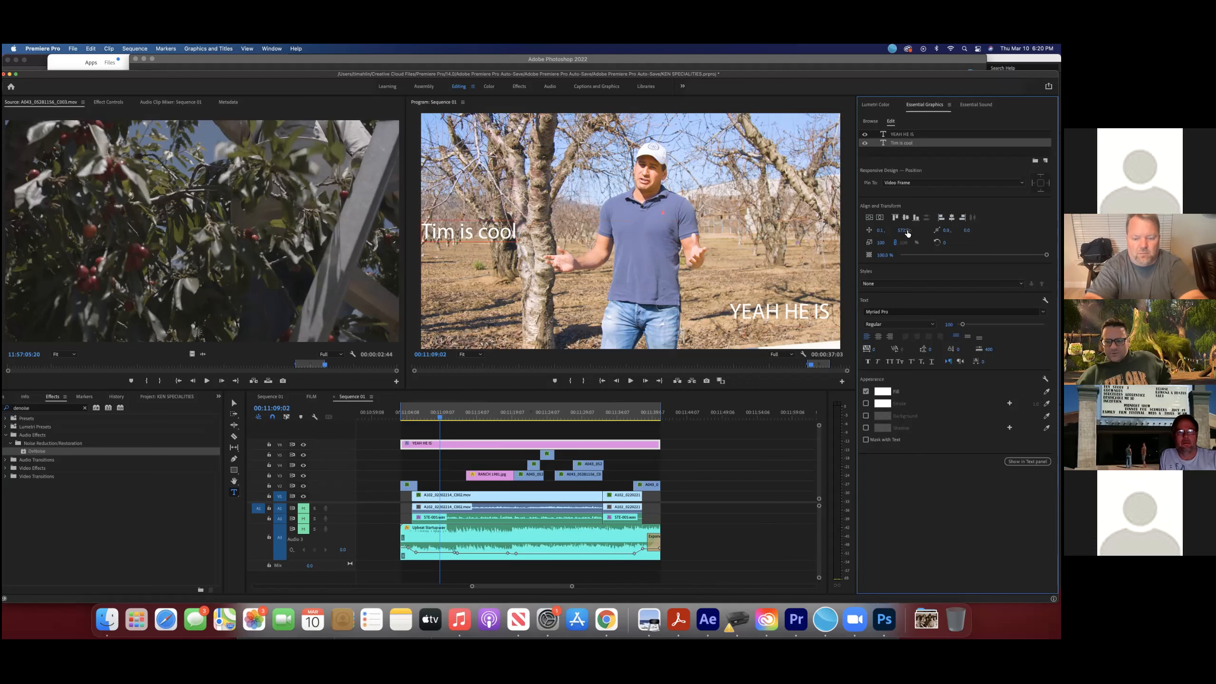
pyautogui.moveTo(879, 233)
pyautogui.mouseDown()
pyautogui.moveTo(930, 233)
pyautogui.moveTo(878, 230)
pyautogui.moveTo(900, 231)
pyautogui.mouseUp()
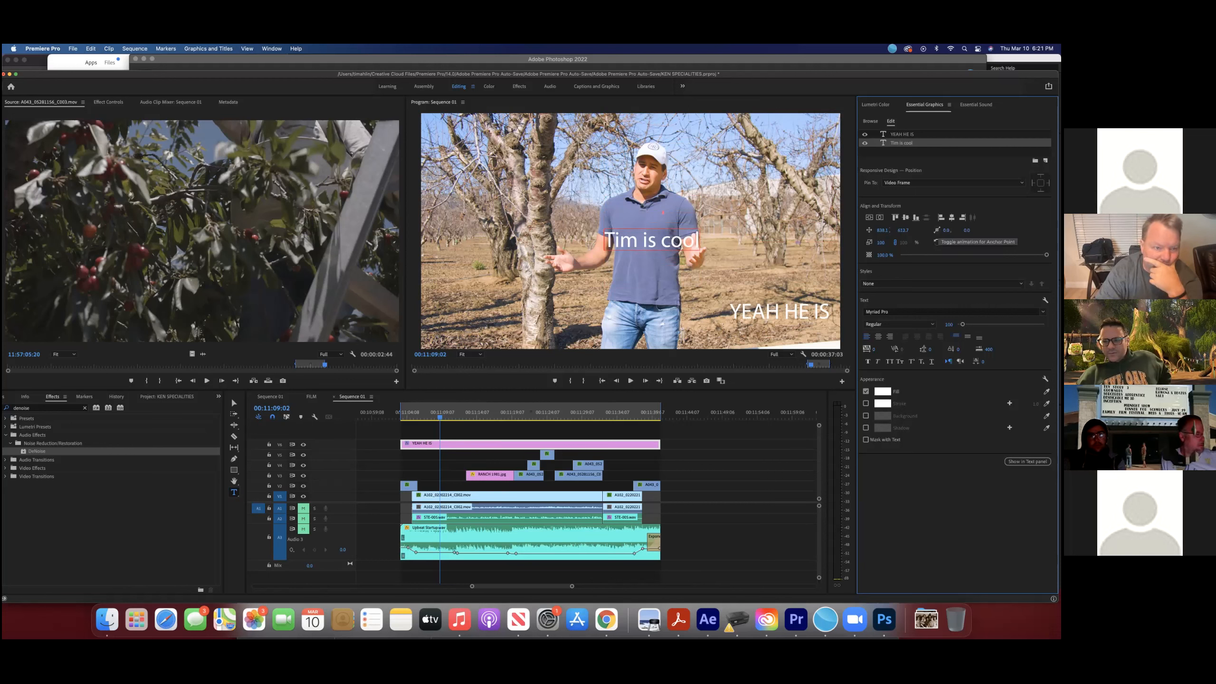
# Step: Try shifting the caption's anchor point and changing its rotation, and undo these changes
pyautogui.moveTo(947, 231); pyautogui.dragTo(1029, 230)
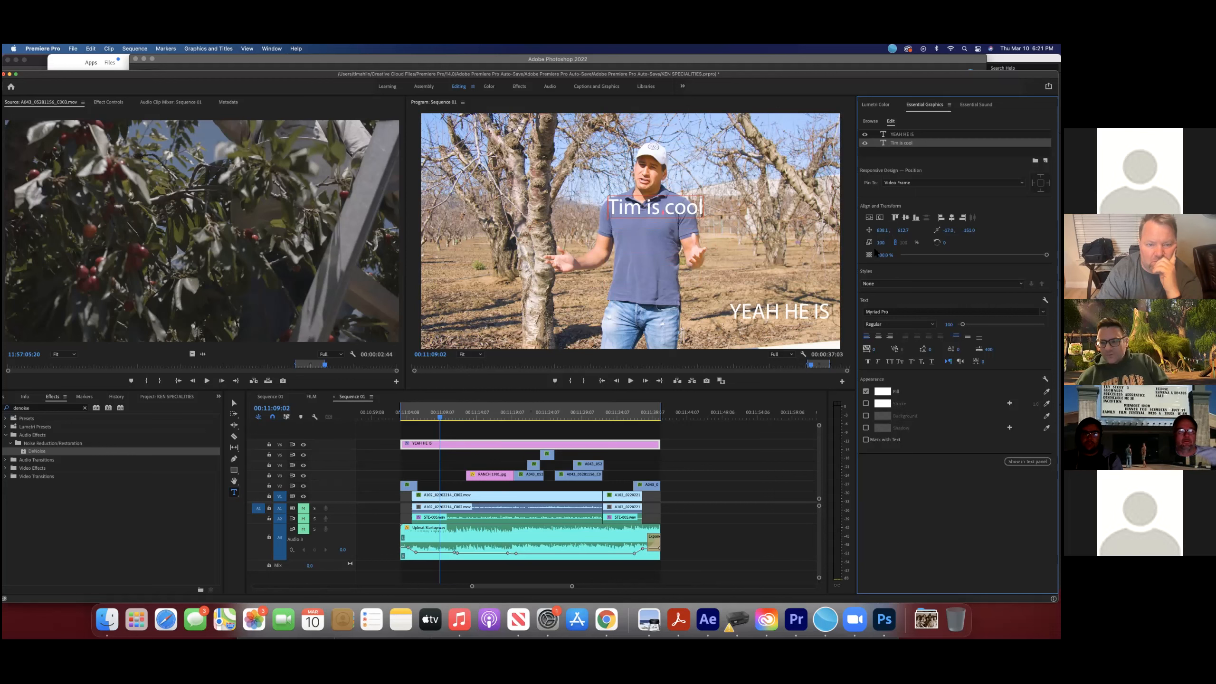
pyautogui.moveTo(946, 243); pyautogui.dragTo(915, 243)
pyautogui.press('super+z')
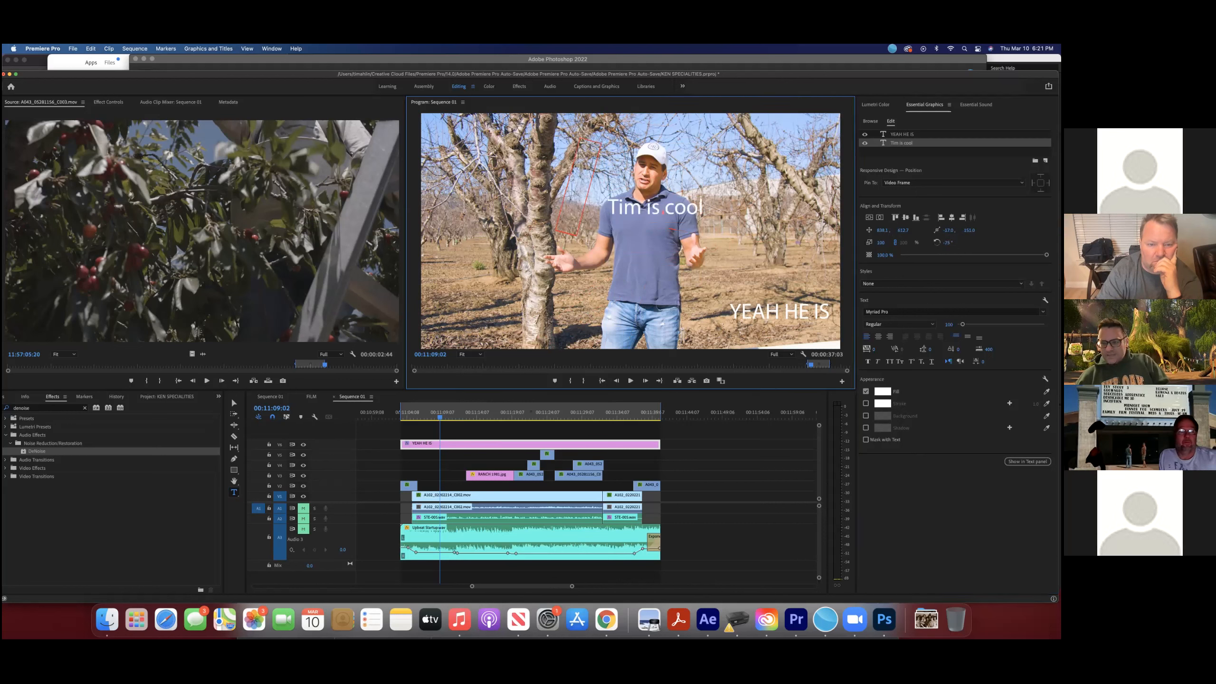
pyautogui.press('super+z')
pyautogui.press('super+z')
# Step: Shift the caption slightly right, try enlarging it with different scale values, and undo the scaling
pyautogui.moveTo(880, 233); pyautogui.dragTo(886, 230)
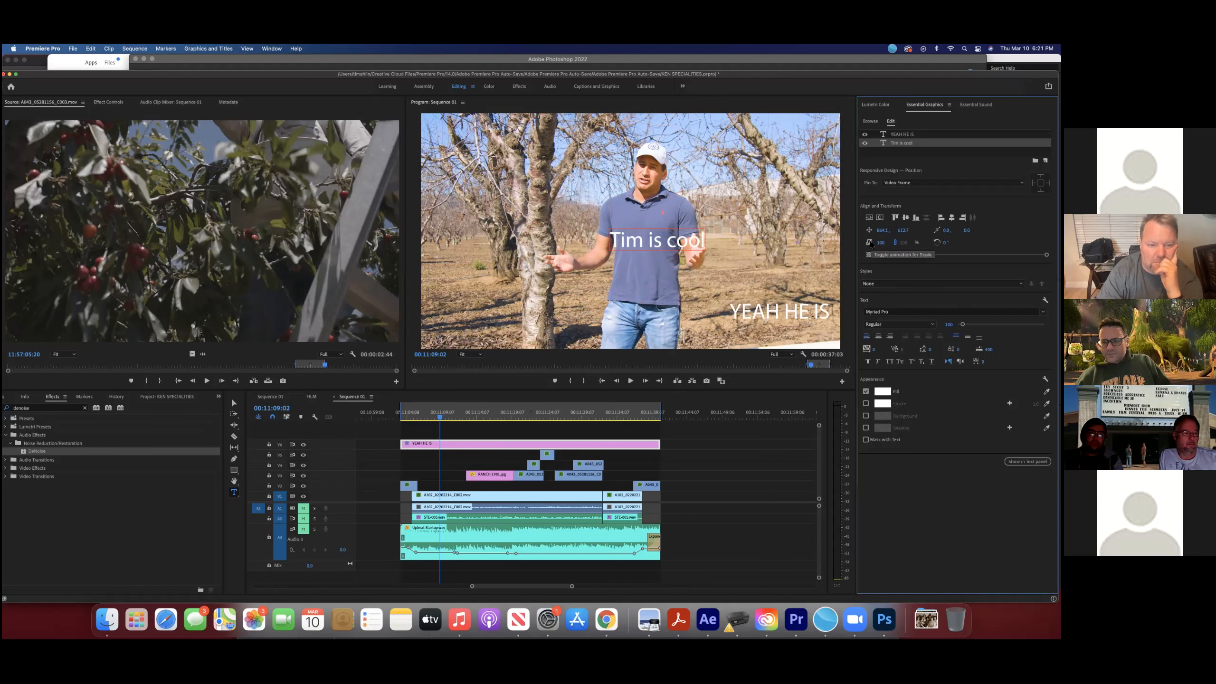
pyautogui.moveTo(880, 243); pyautogui.dragTo(919, 242)
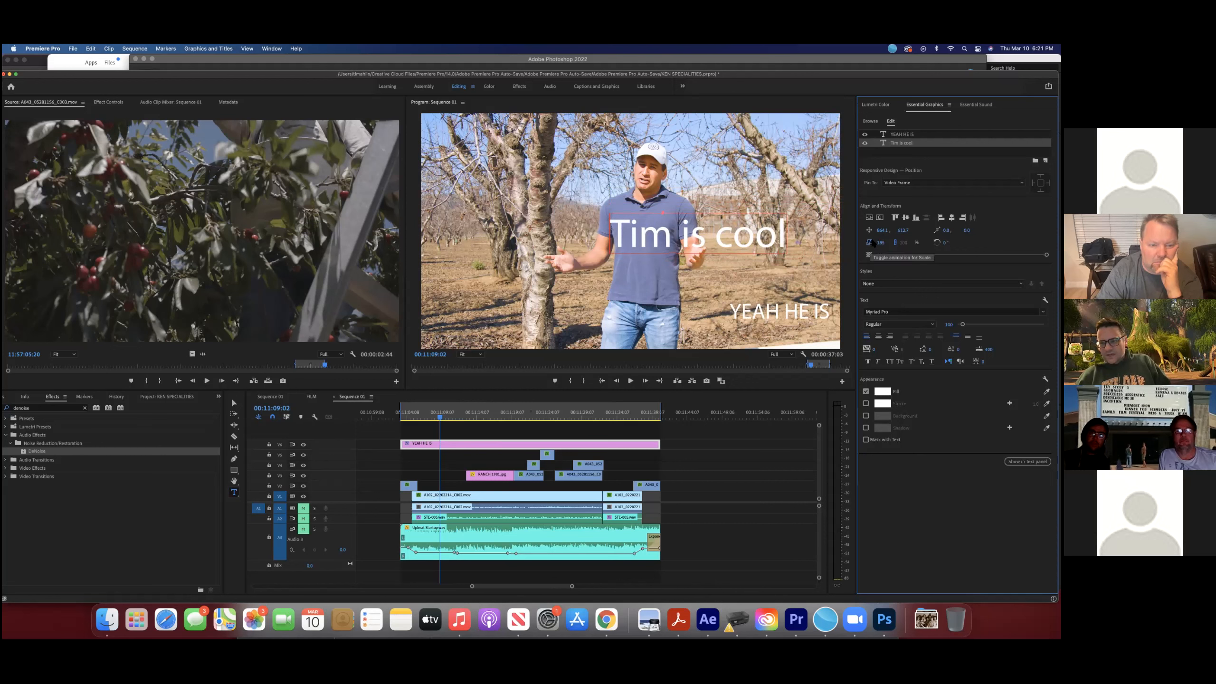
pyautogui.moveTo(875, 244); pyautogui.dragTo(871, 247)
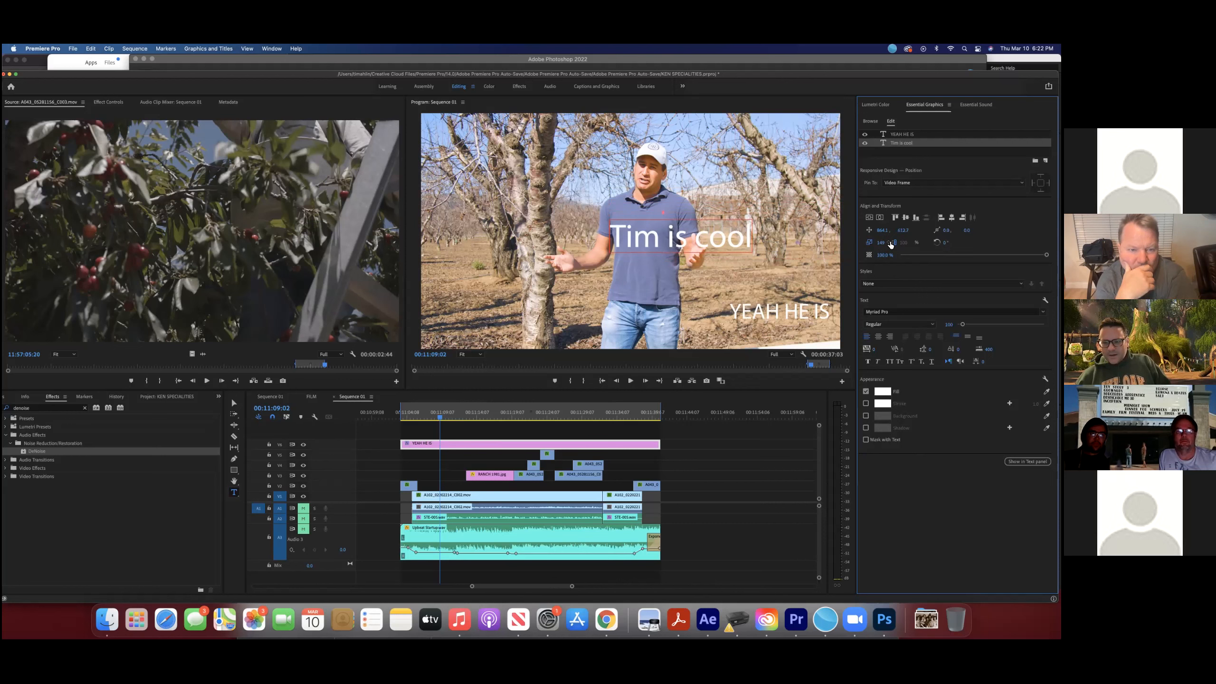
pyautogui.press('super+z')
pyautogui.press('super+z')
pyautogui.press('super+z')
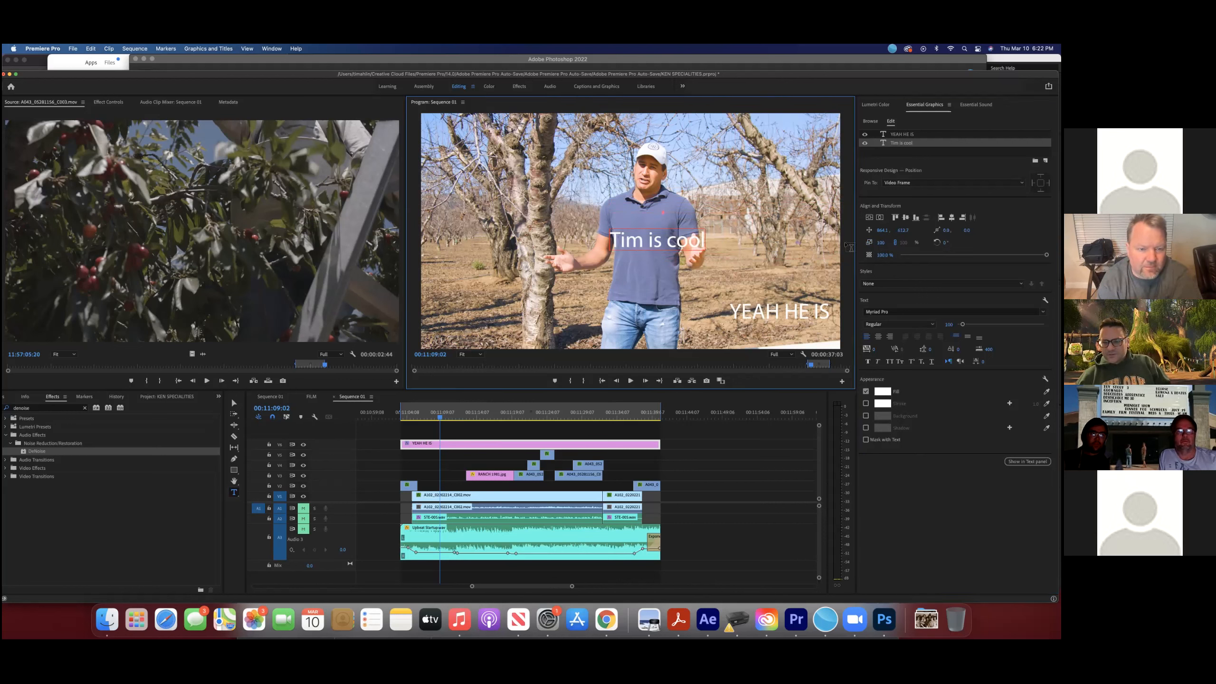
# Step: Try rotating the caption's text layer and undo the rotation
pyautogui.click(881, 243)
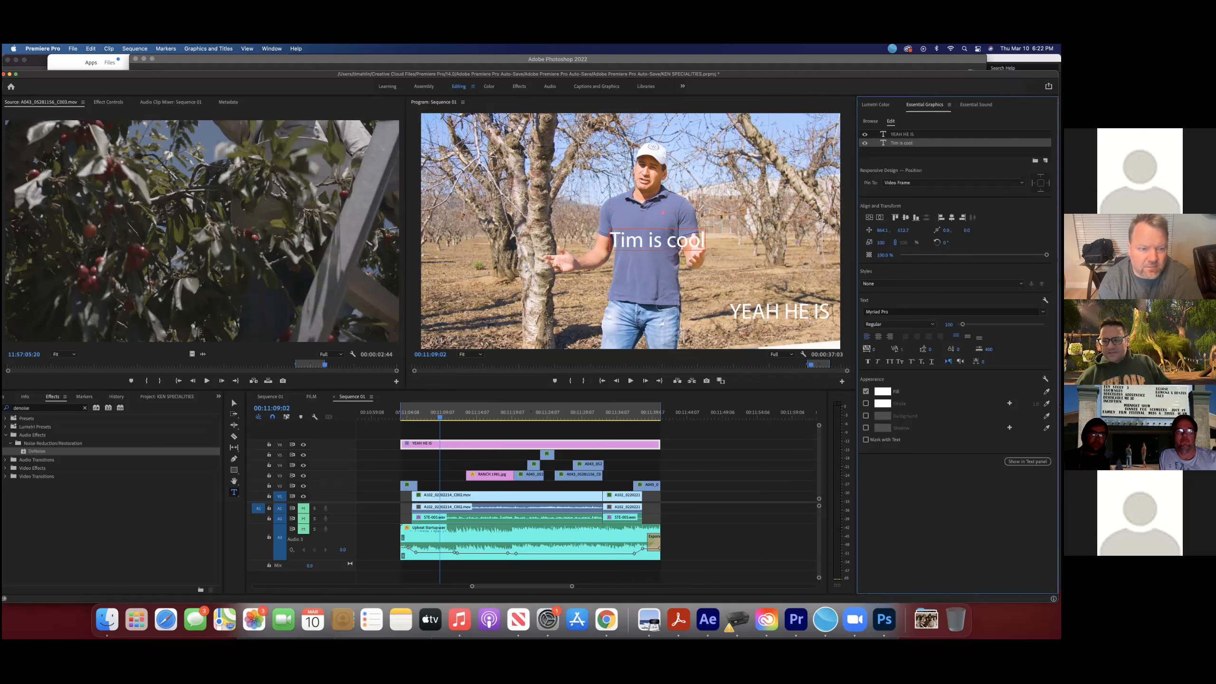
pyautogui.moveTo(946, 243); pyautogui.dragTo(800, 243)
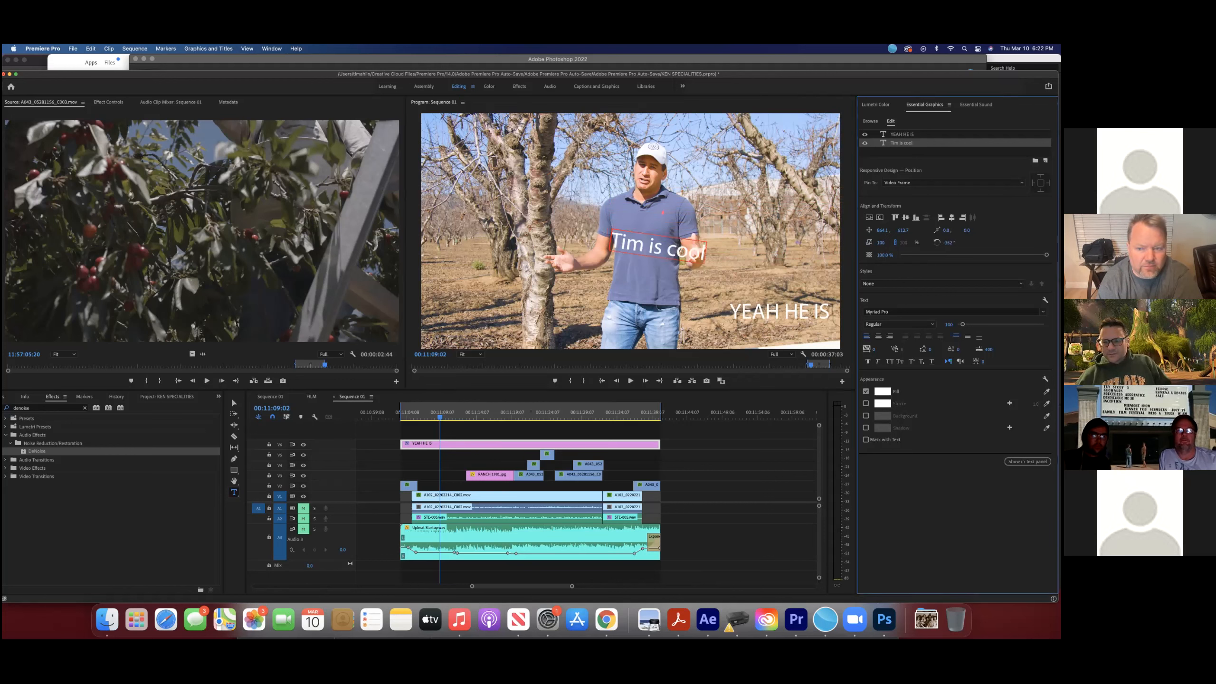
pyautogui.press('super+z')
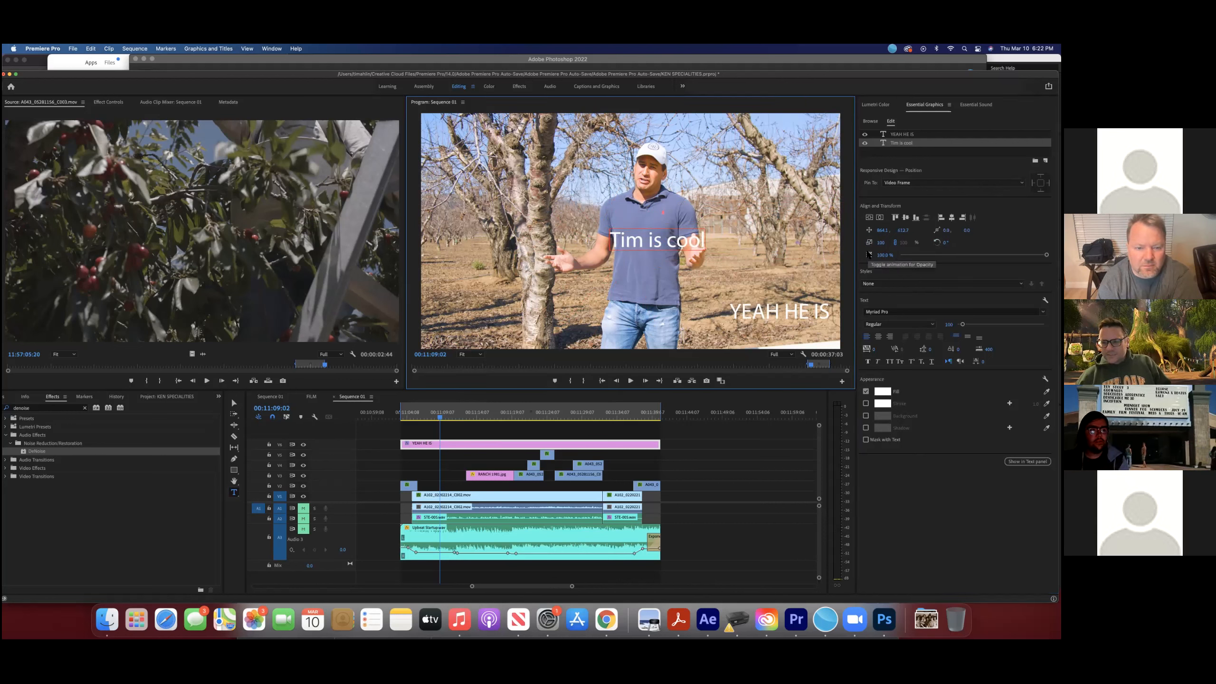
# Step: Set the caption's opacity to 100% and its text style to None
pyautogui.moveTo(885, 254); pyautogui.dragTo(933, 255)
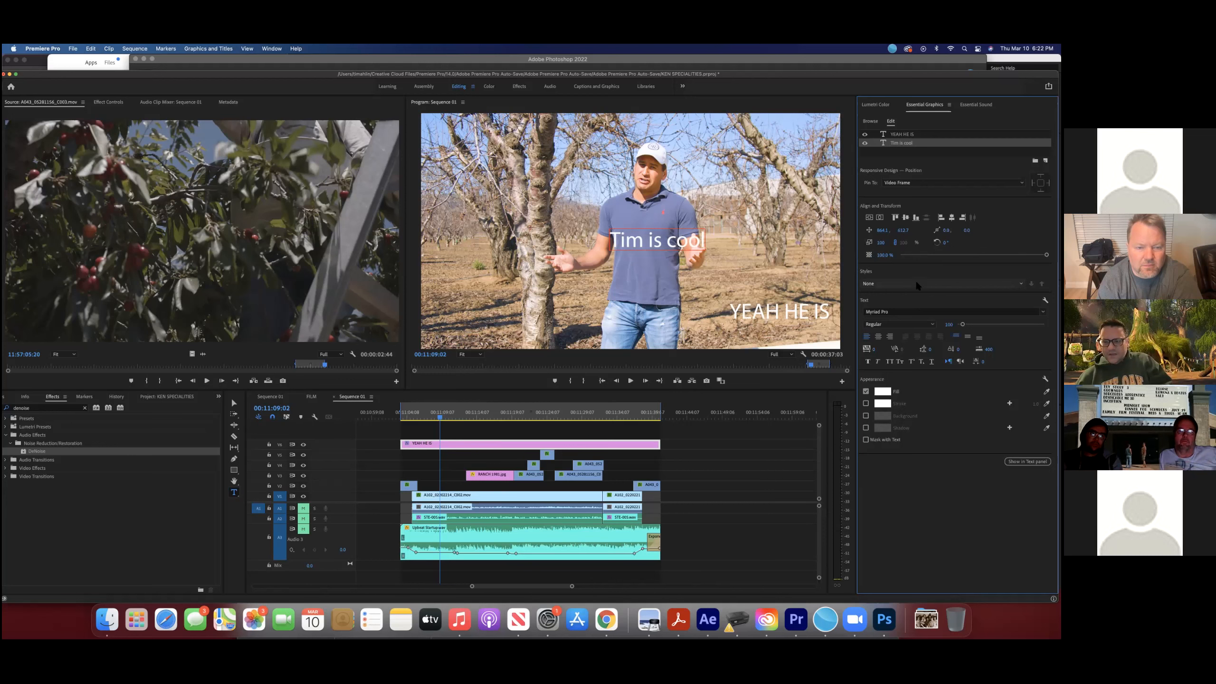
pyautogui.click(941, 284)
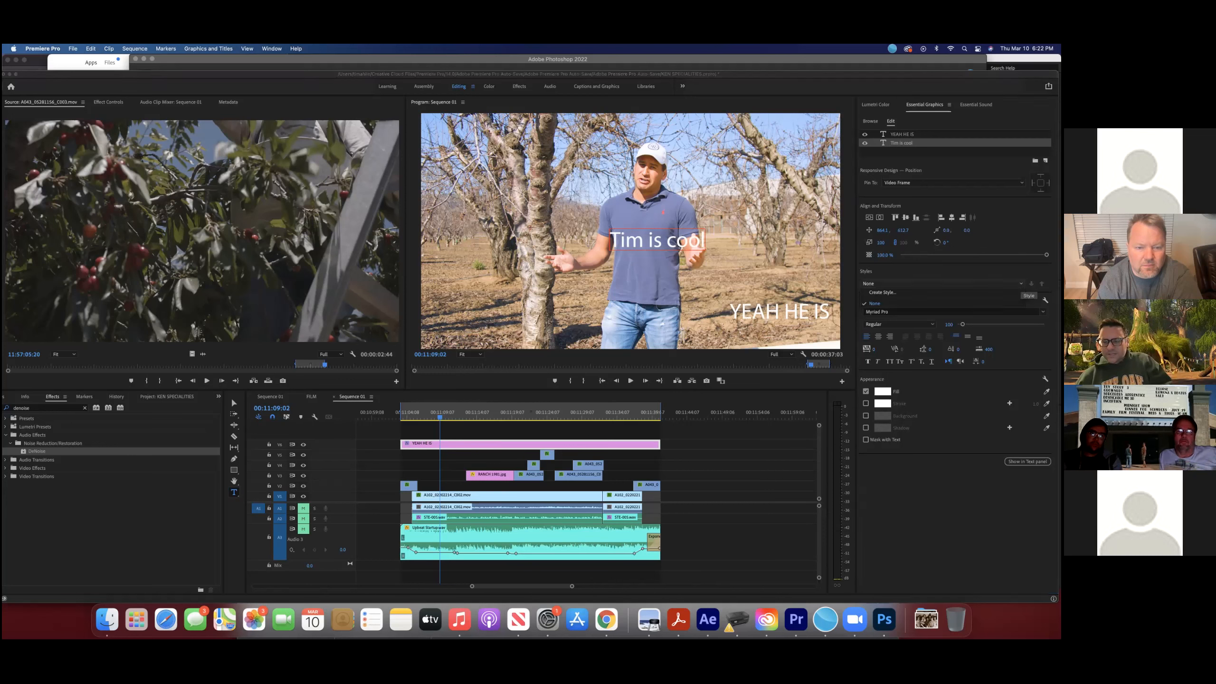
pyautogui.click(881, 304)
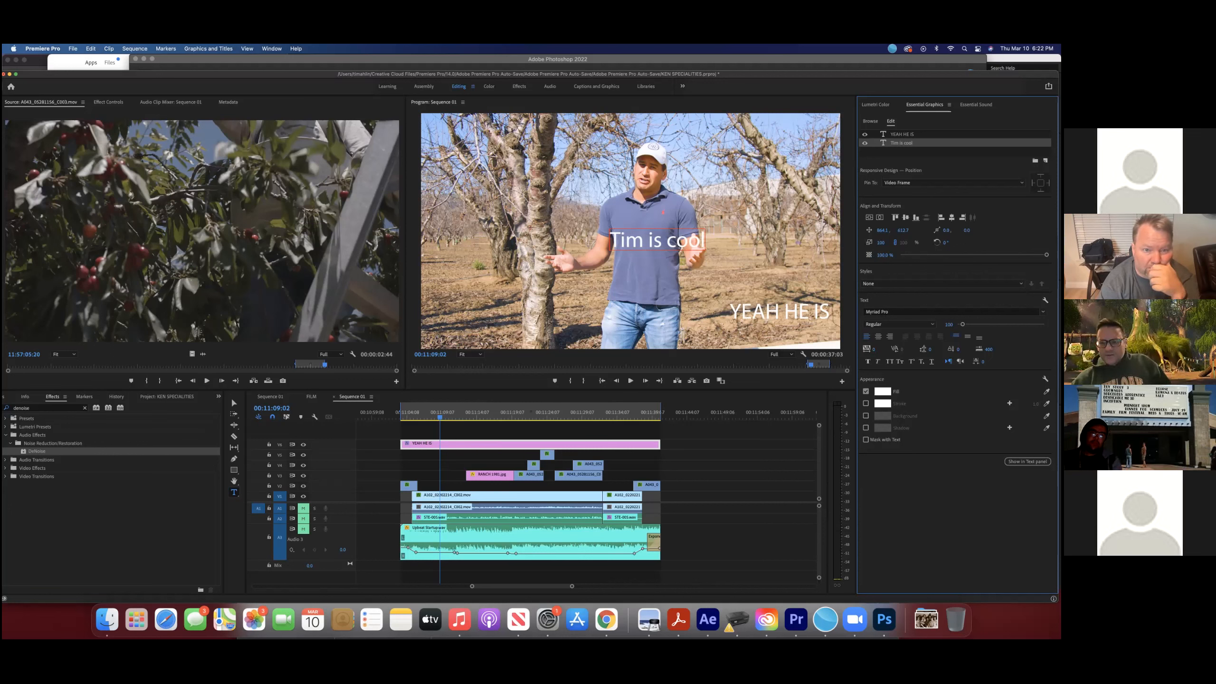
# Step: Select the caption's whole text and change its font to Noteworthy
pyautogui.click(1043, 312)
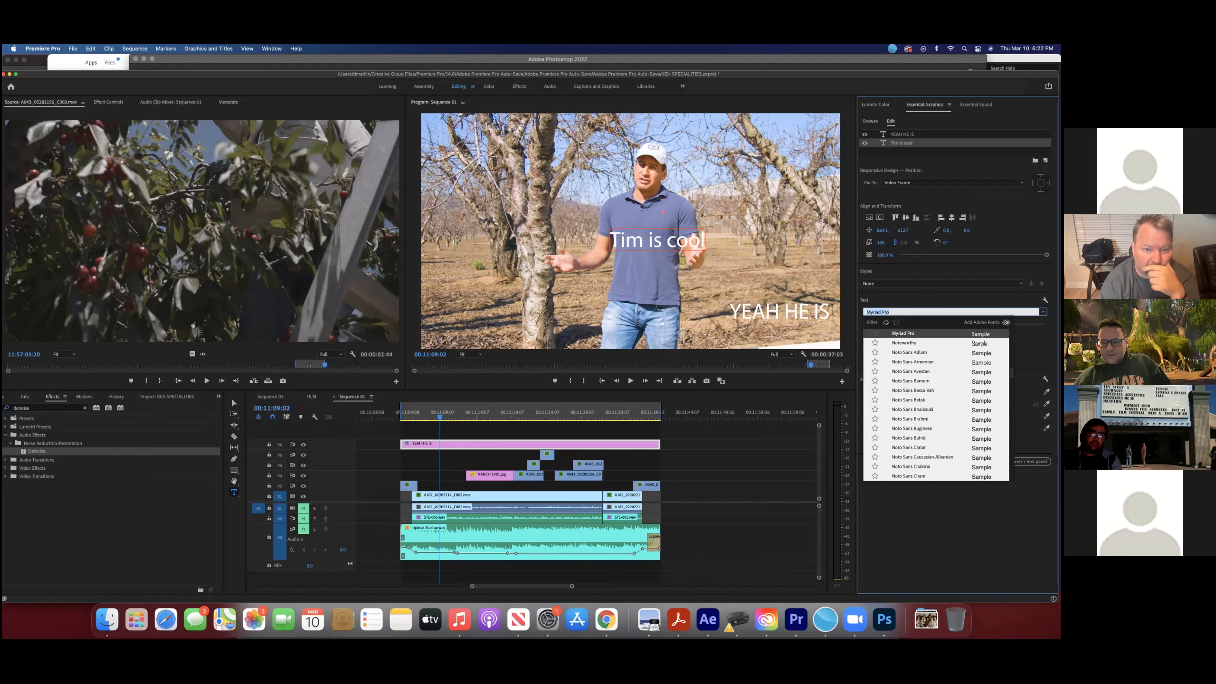
pyautogui.tripleClick(632, 243)
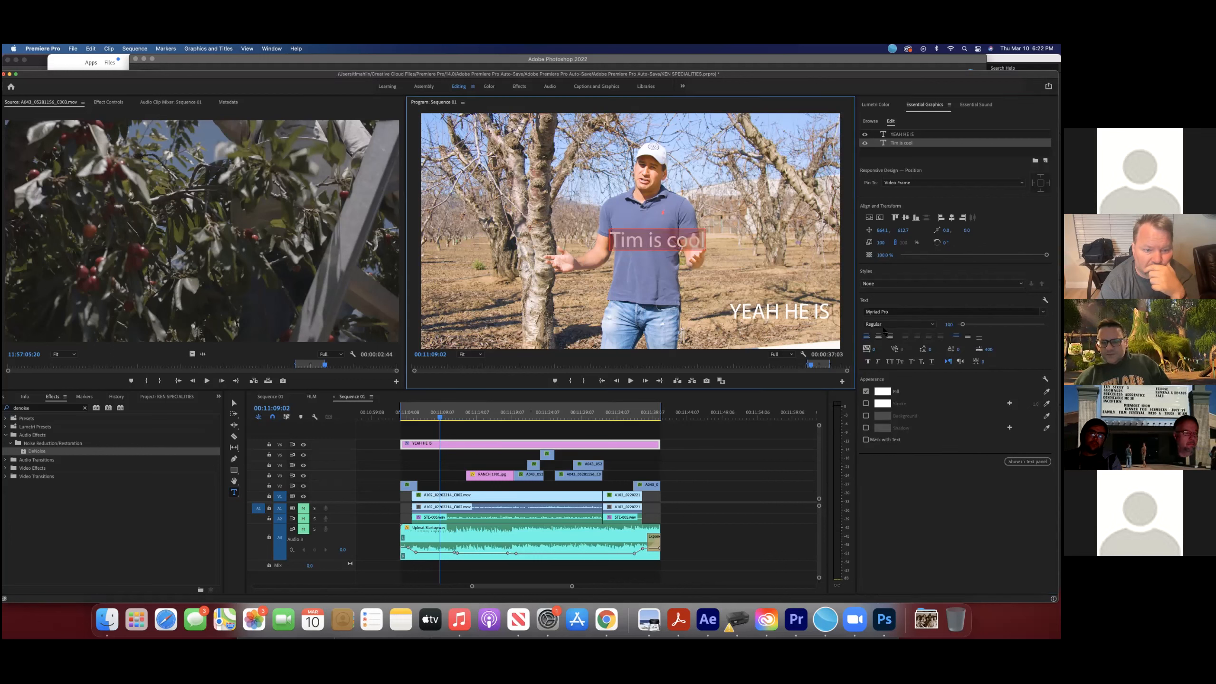
pyautogui.click(892, 311)
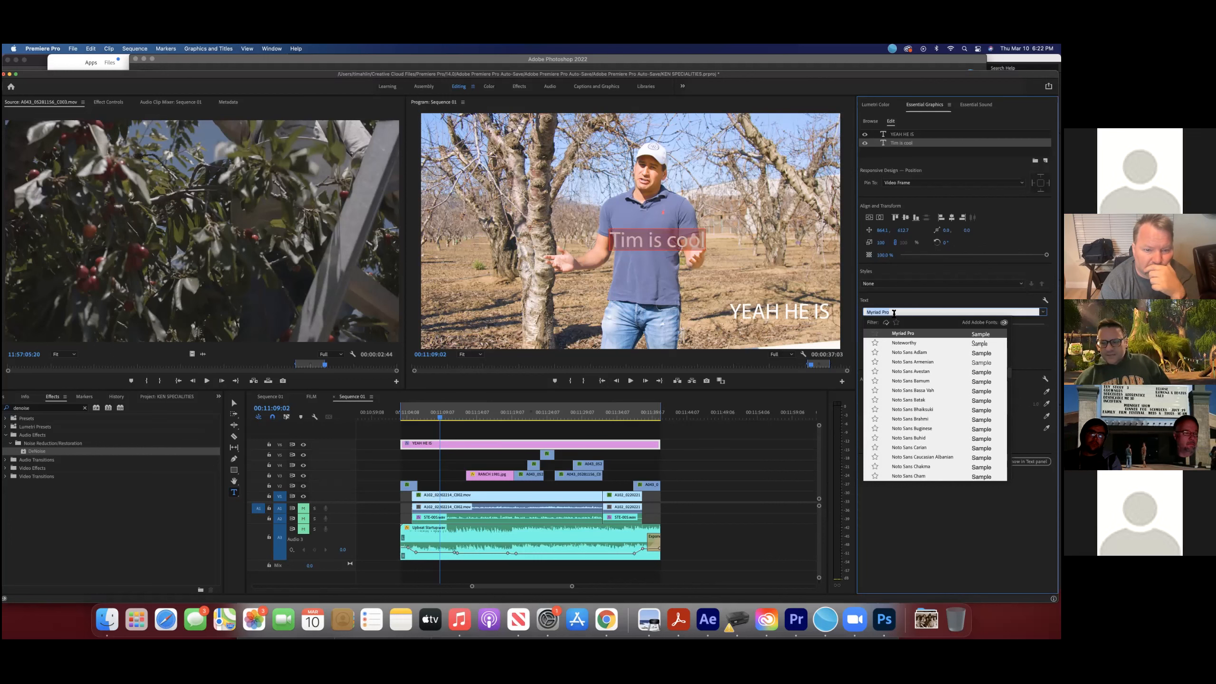
pyautogui.click(904, 341)
# Step: Reselect the caption's whole text and change its font to Museo Sans
pyautogui.click(670, 240)
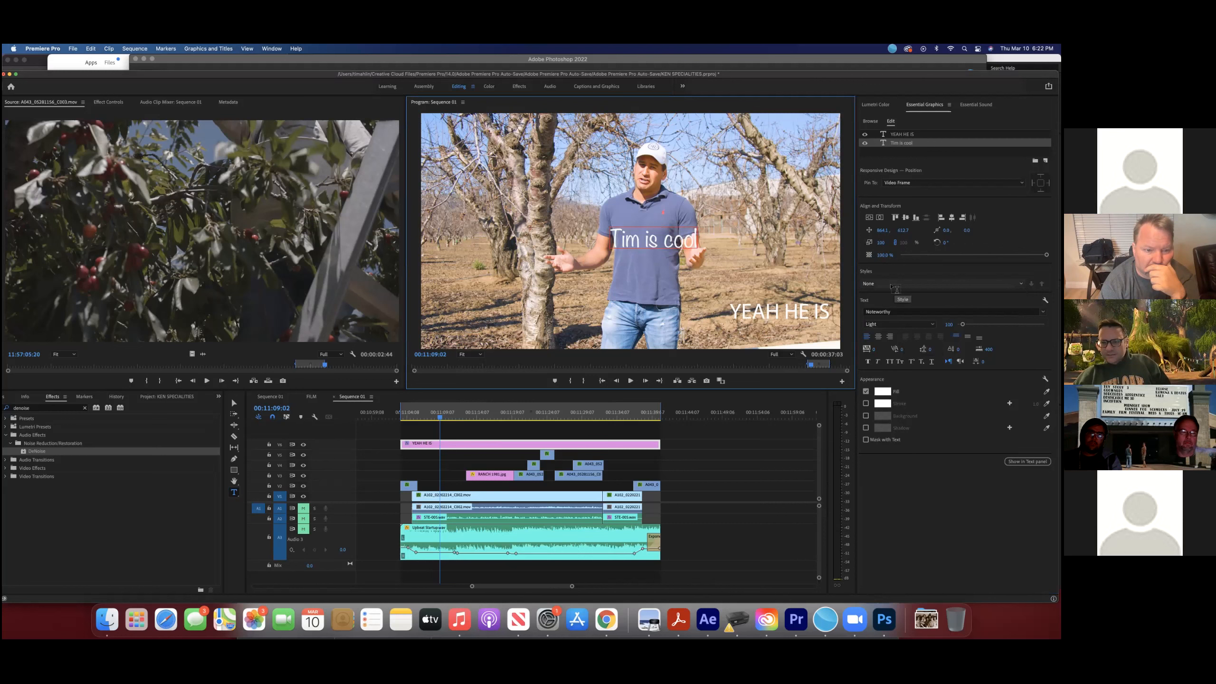
pyautogui.tripleClick(670, 239)
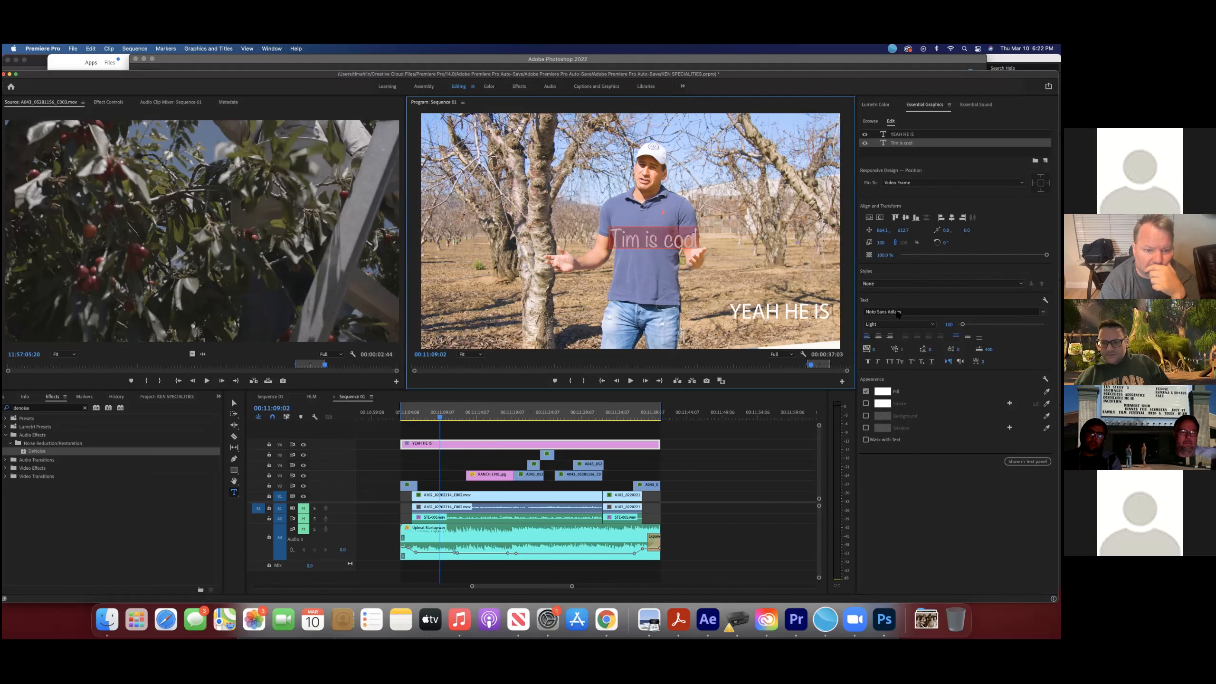
pyautogui.click(898, 313)
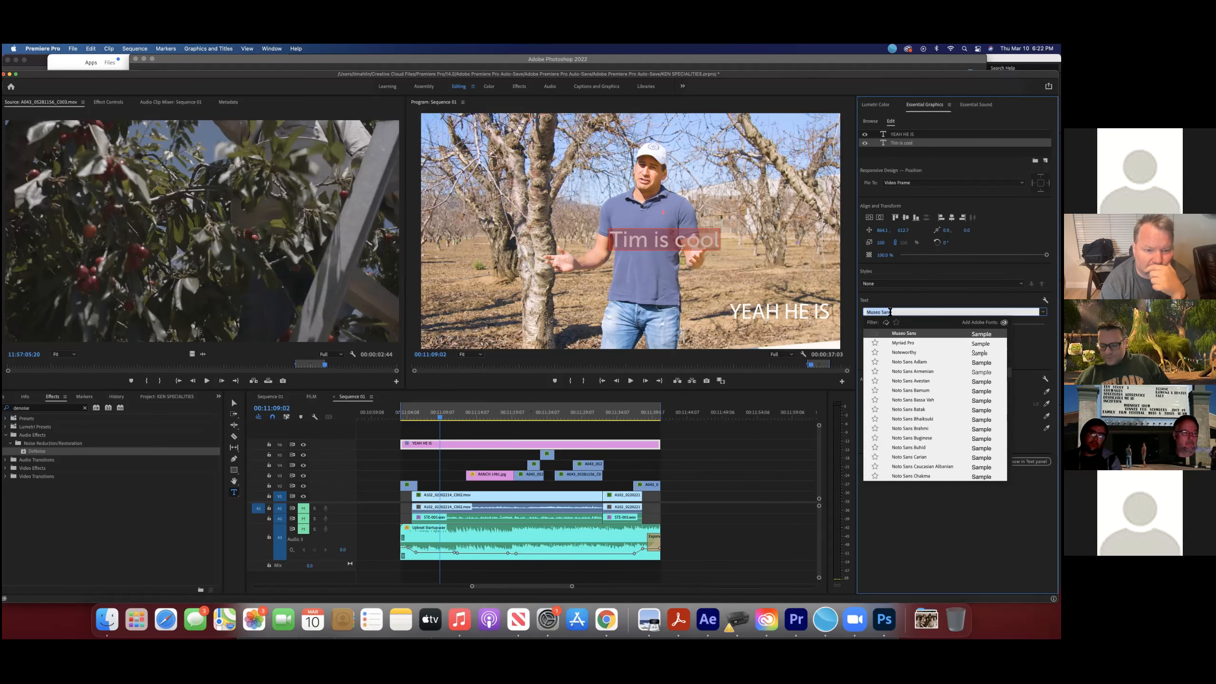
# Step: Change the font of the selected "Tim is cool" caption text to Arial Black
pyautogui.press('Down')
pyautogui.press('Down')
pyautogui.press('Down')
pyautogui.press('Down')
pyautogui.press('Down')
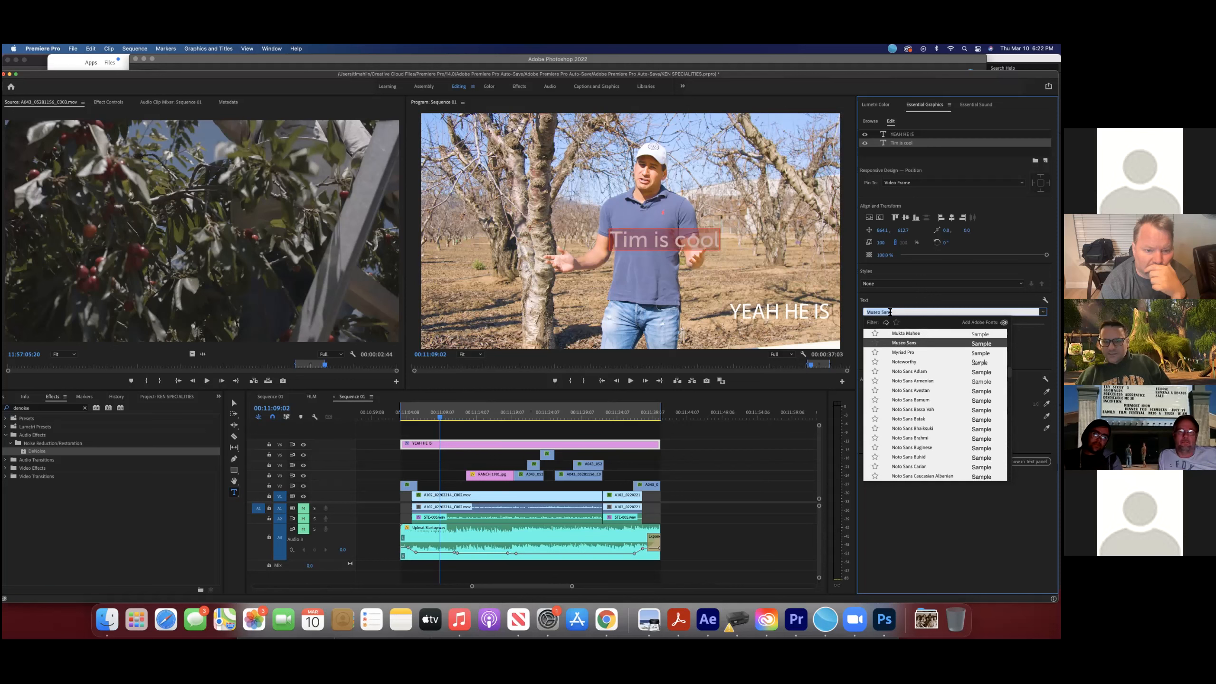
pyautogui.press('Down')
pyautogui.press('Down')
pyautogui.press('Down')
pyautogui.press('Down')
pyautogui.press('Down')
pyautogui.press('BackSpace')
pyautogui.press('Down')
pyautogui.press('Down')
pyautogui.press('Down')
pyautogui.press('Down')
pyautogui.press('Down')
pyautogui.press('Down')
pyautogui.press('Down')
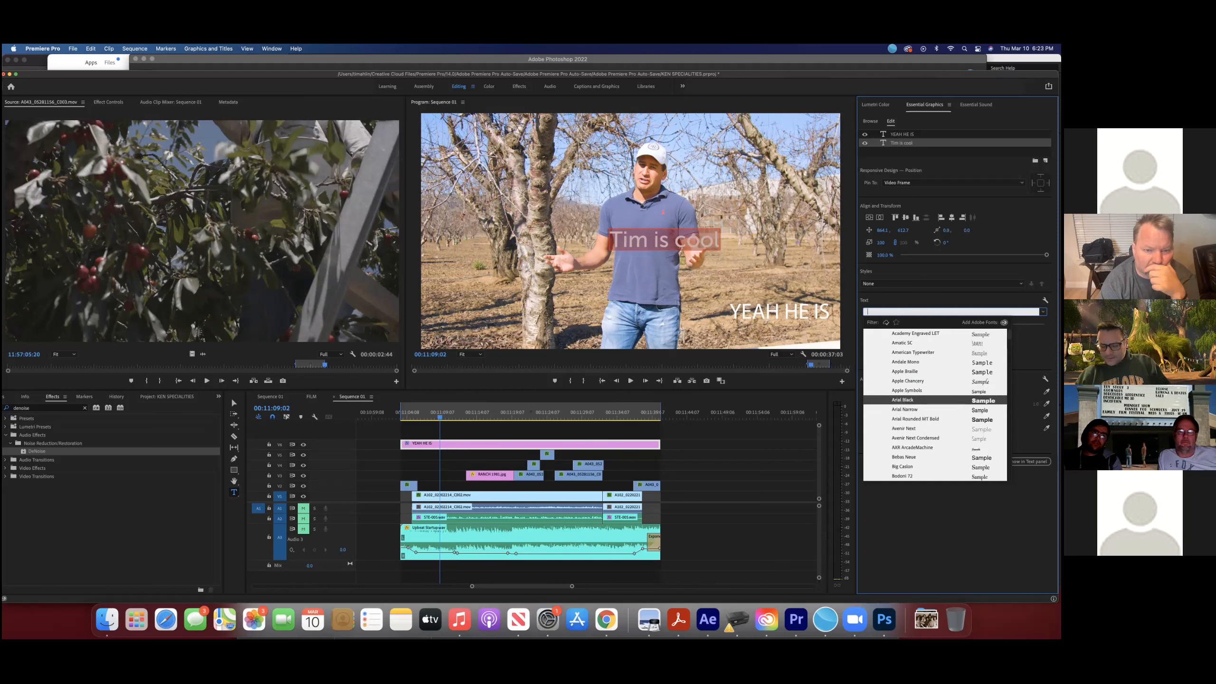
pyautogui.press('Return')
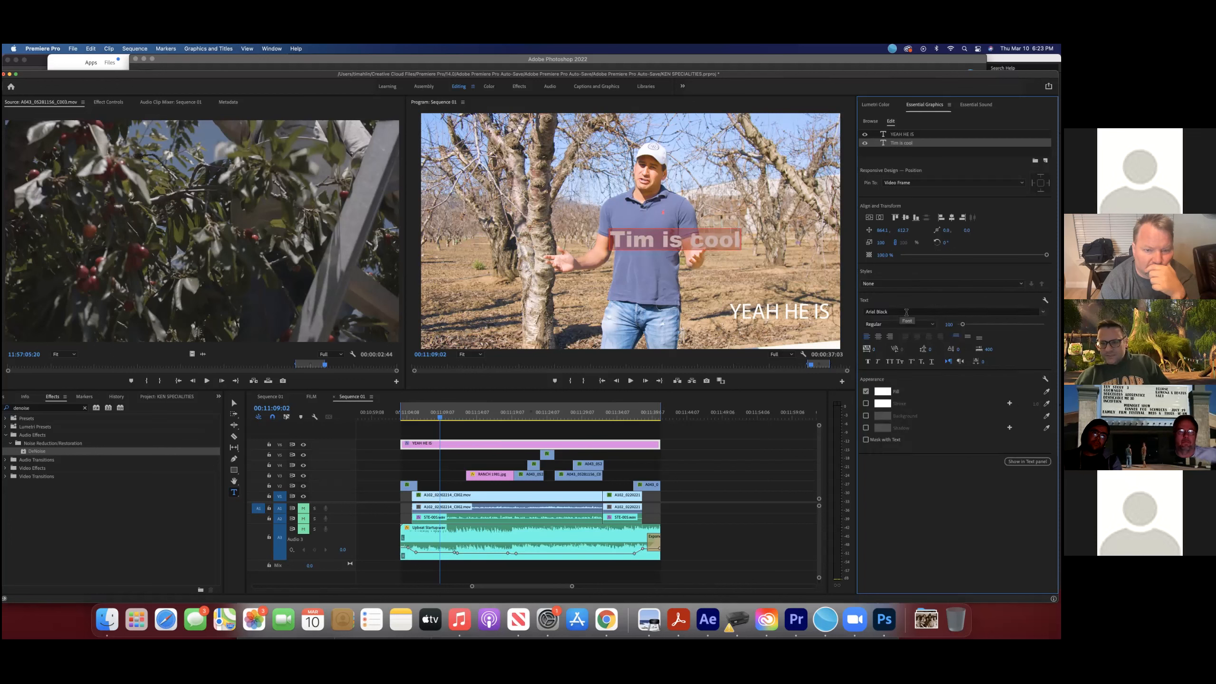
pyautogui.click(907, 312)
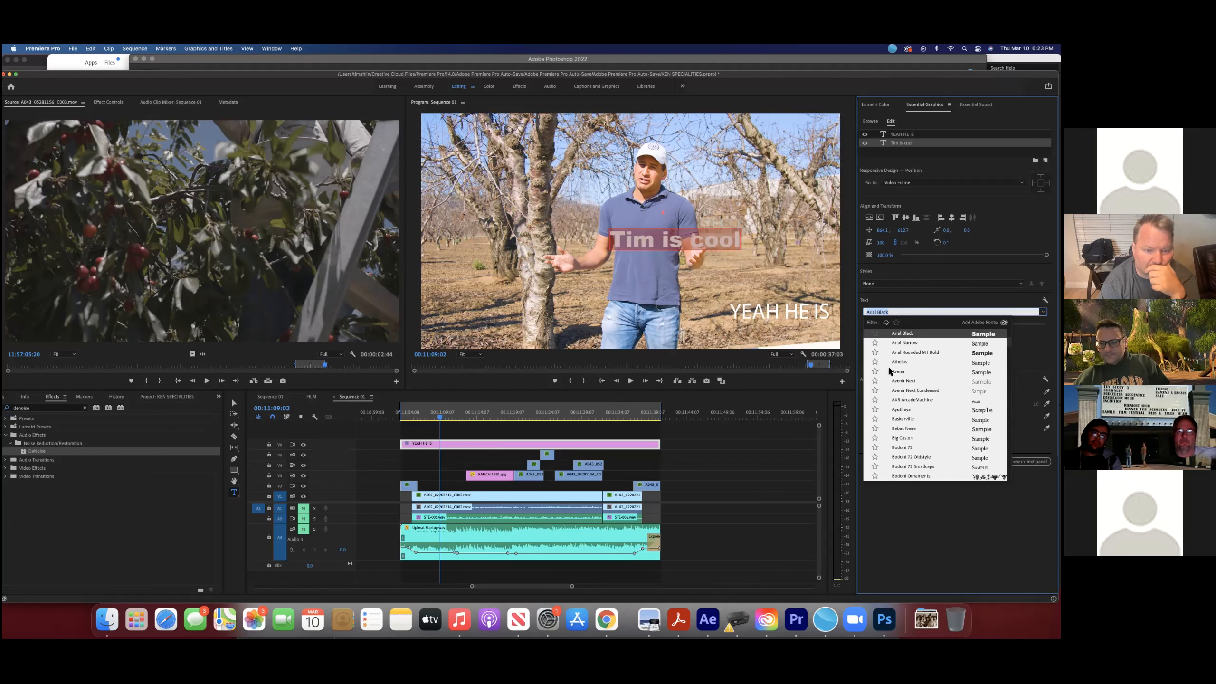
pyautogui.click(881, 311)
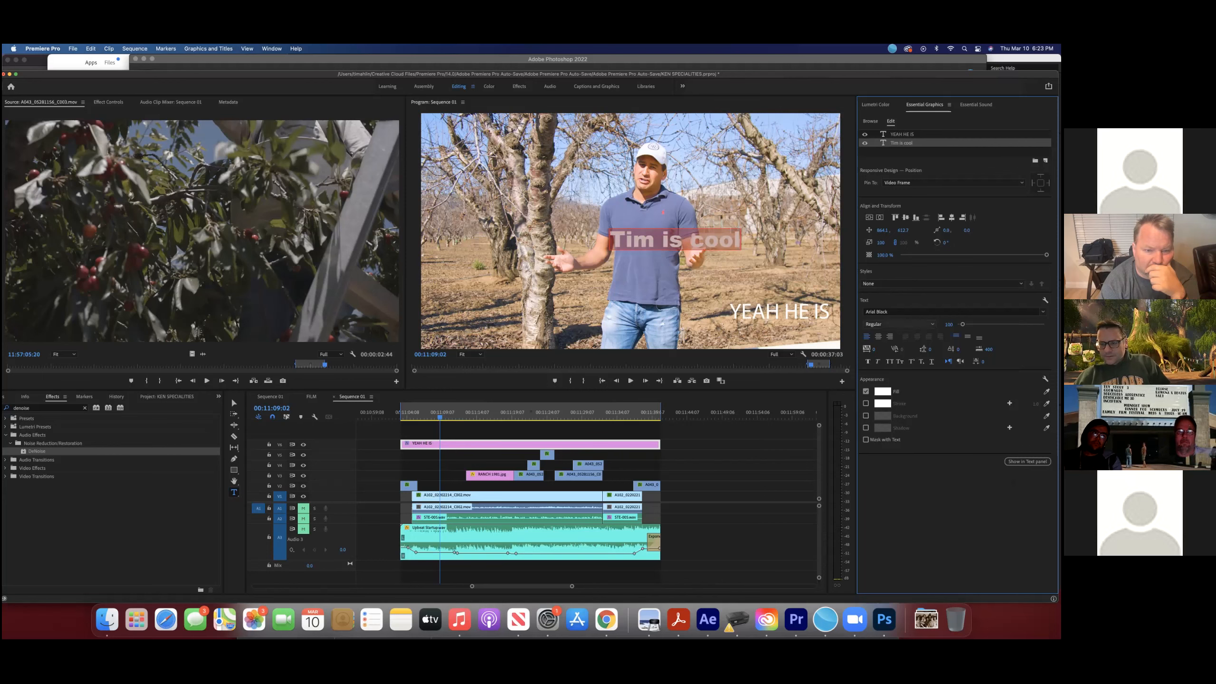
pyautogui.click(881, 312)
pyautogui.press('super+Tab')
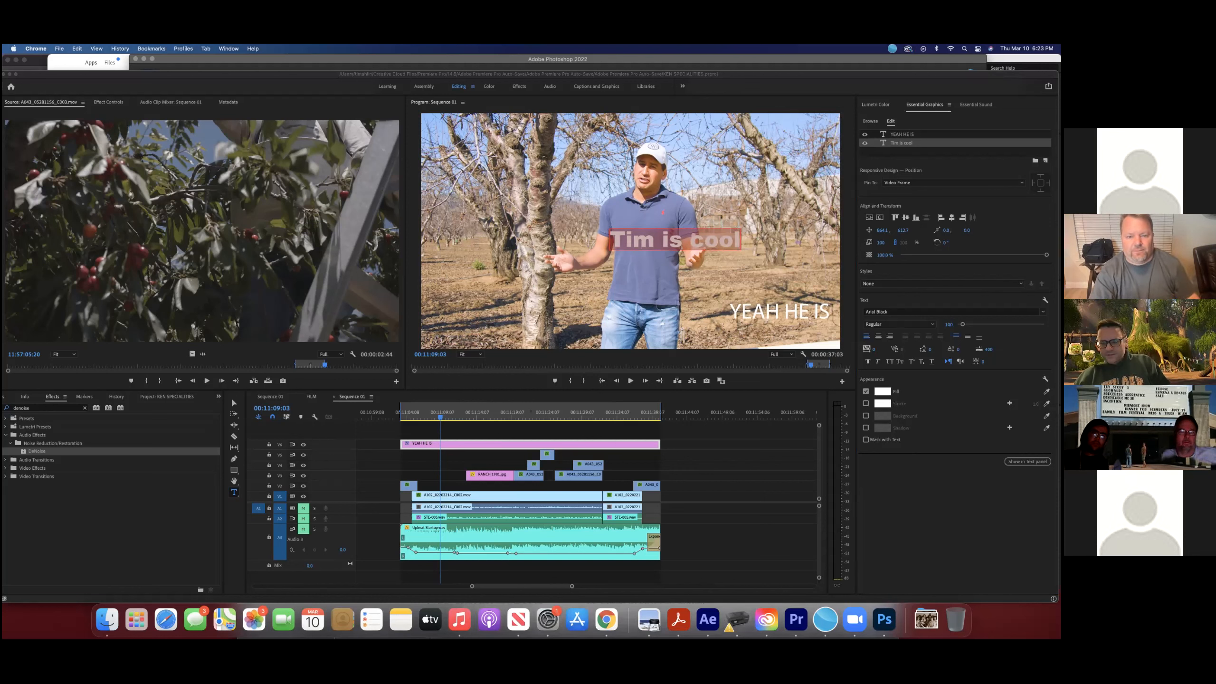
pyautogui.press('super+Tab')
pyautogui.click(1032, 311)
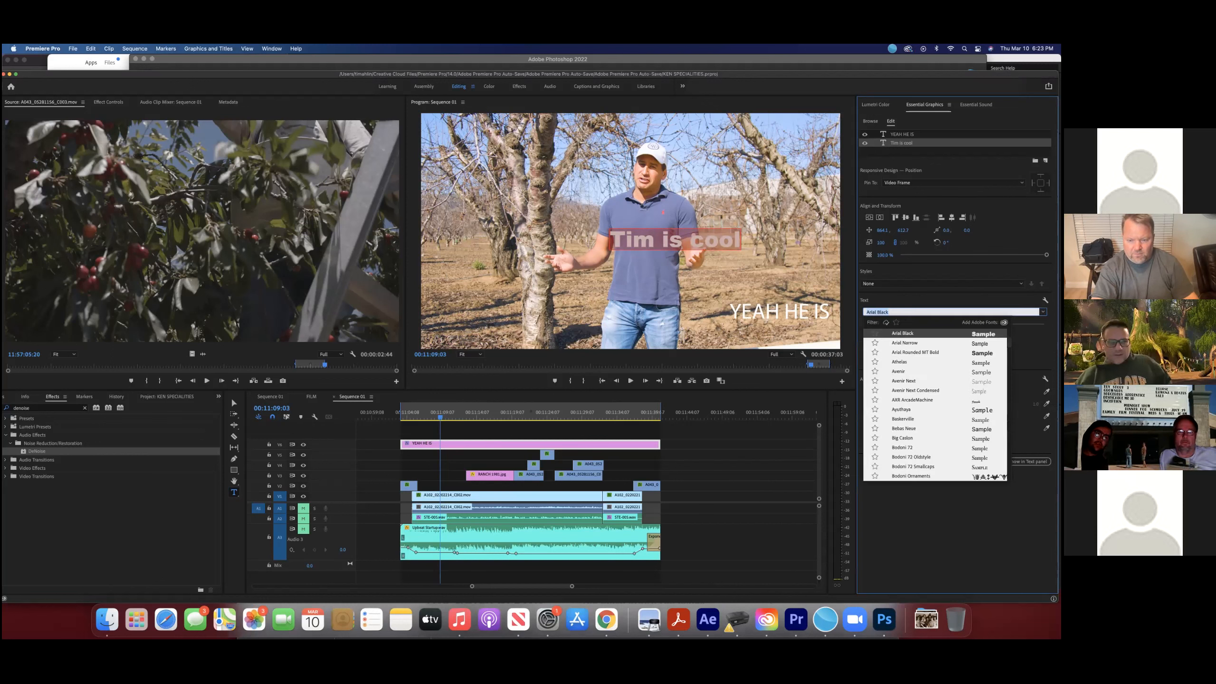
# Step: Switch to the Creative Cloud desktop app and open the Adobe Stock website from its resource links
pyautogui.click(108, 102)
pyautogui.click(81, 63)
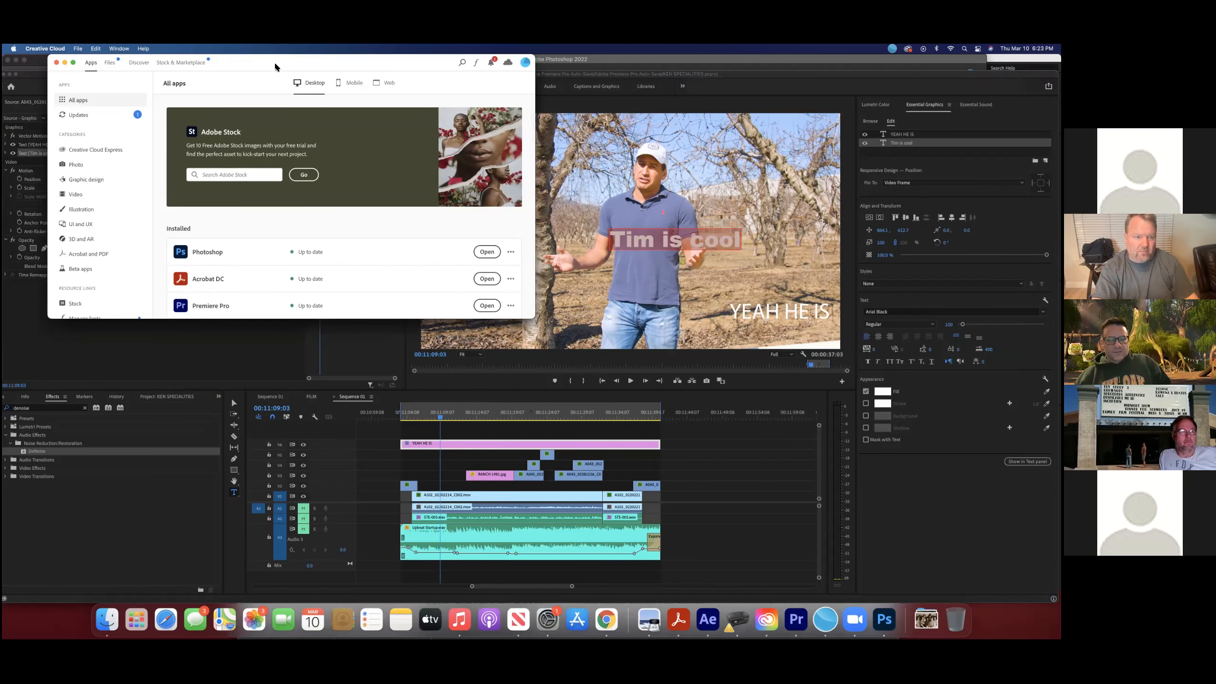
pyautogui.scroll(-1, 154, 99)
pyautogui.scroll(1, 154, 102)
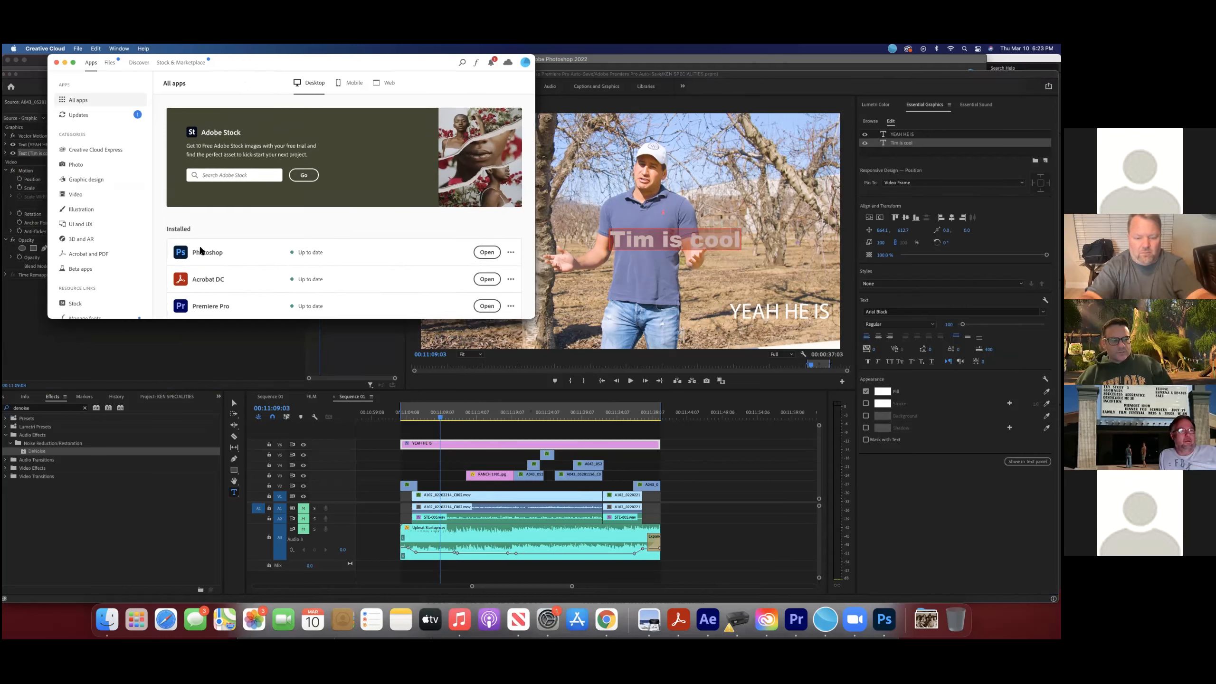
pyautogui.scroll(-10, 196, 249)
pyautogui.scroll(-5, 114, 233)
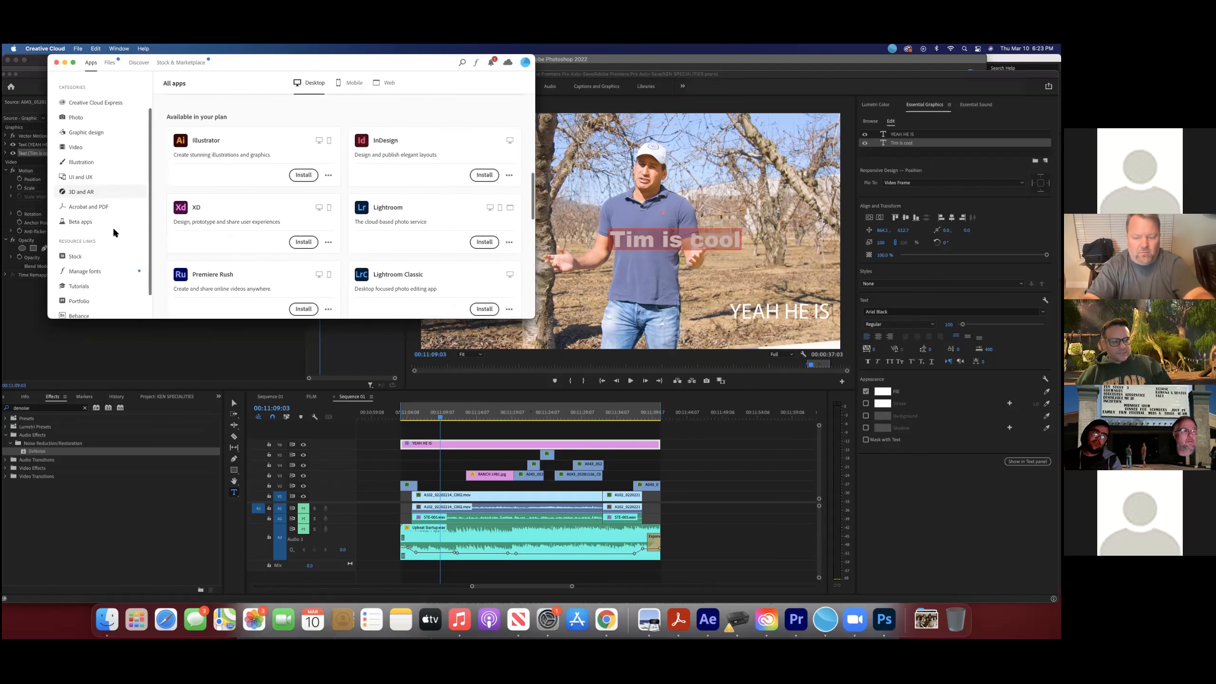
pyautogui.scroll(-1, 113, 233)
pyautogui.scroll(2, 98, 233)
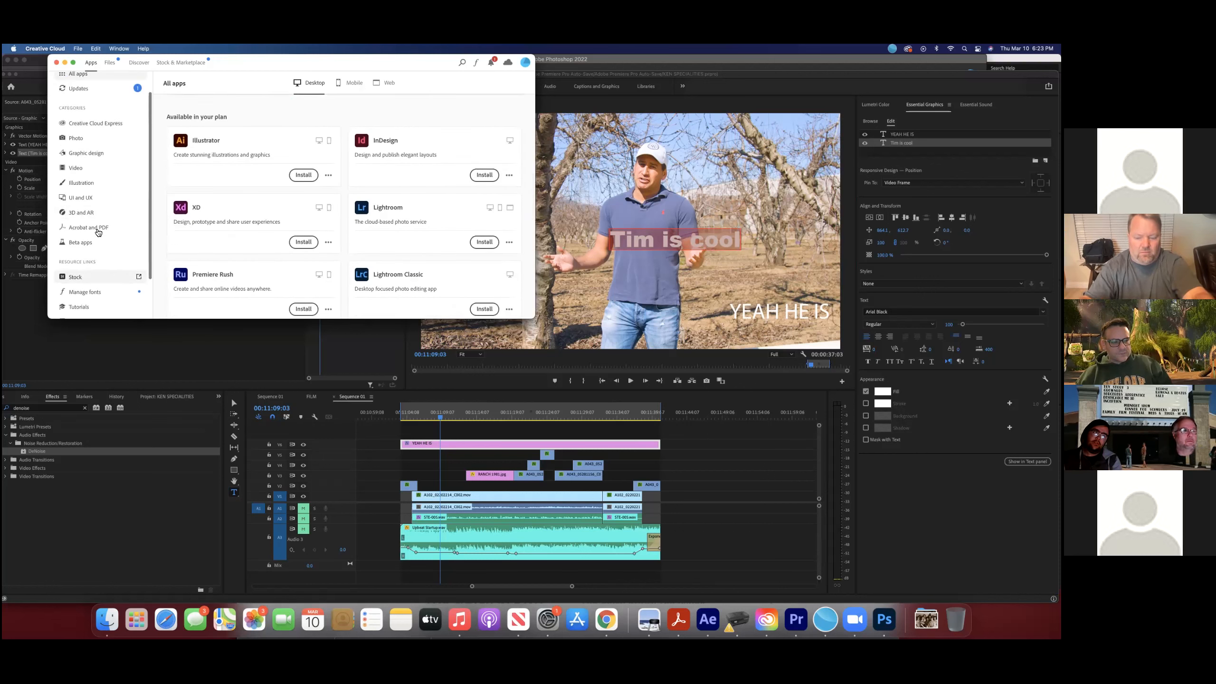
pyautogui.scroll(-1, 102, 234)
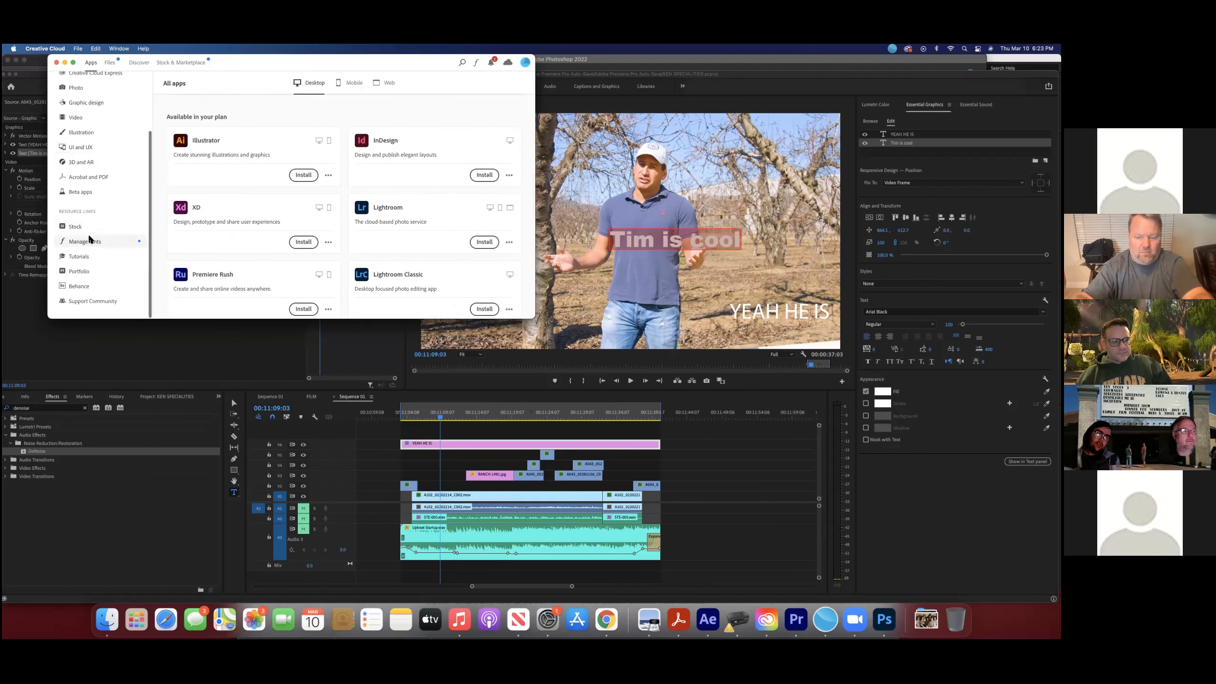
pyautogui.click(75, 226)
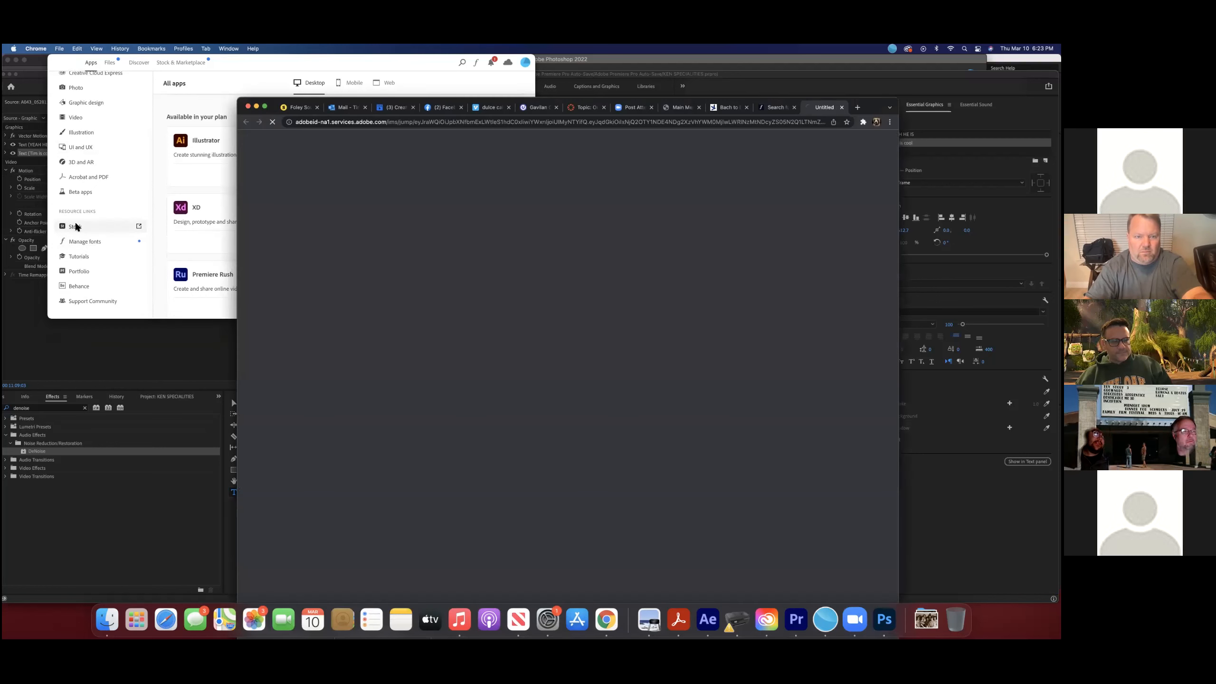
# Step: Search all Adobe Stock assets for "fontd" and look through the font designs offered
pyautogui.scroll(-1, 205, 221)
pyautogui.scroll(3, 96, 185)
pyautogui.scroll(3, 96, 186)
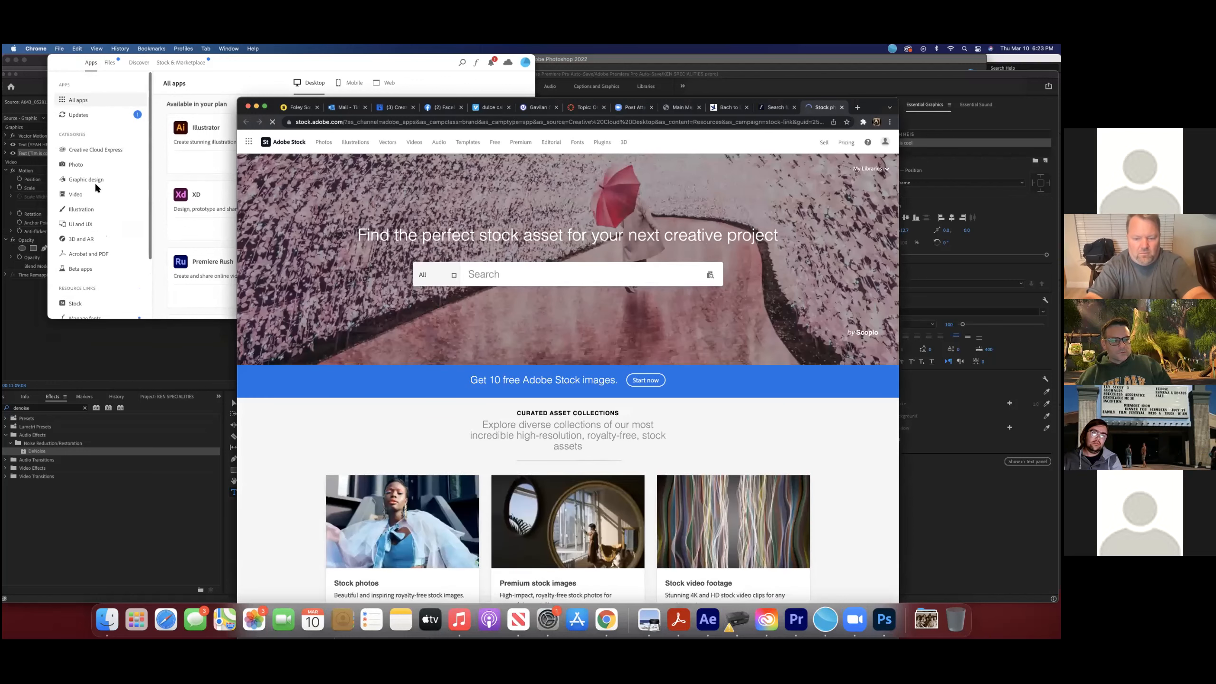
pyautogui.scroll(-3, 101, 182)
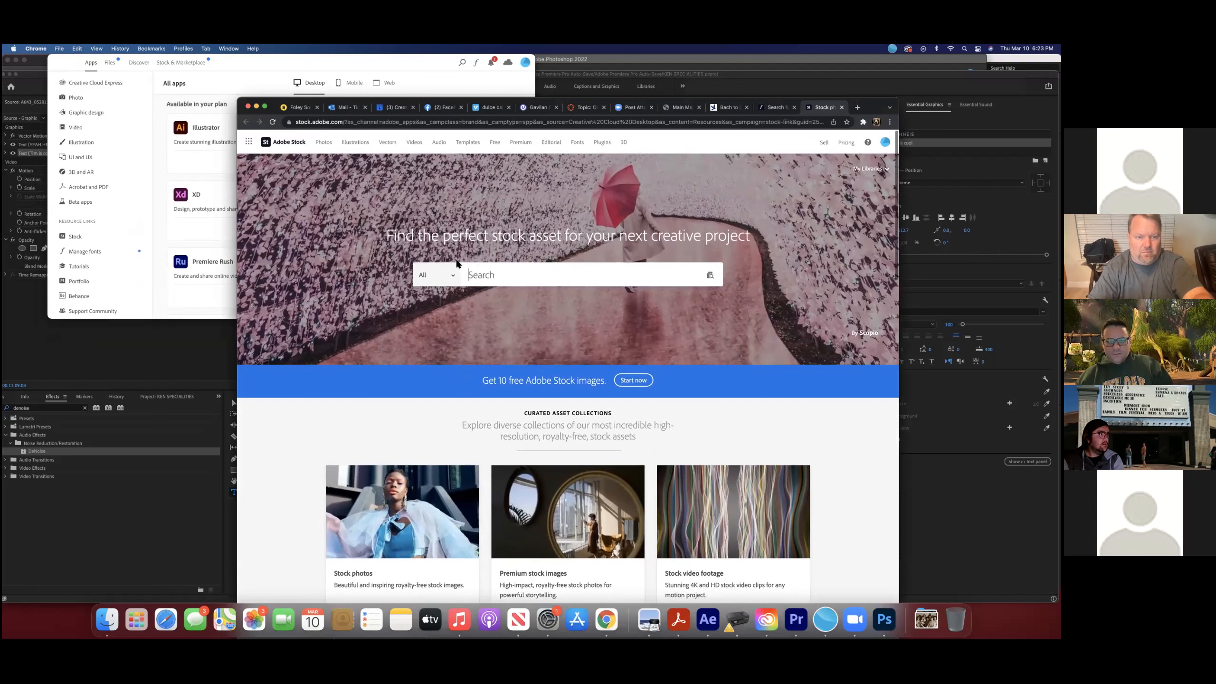
pyautogui.write('fontd')
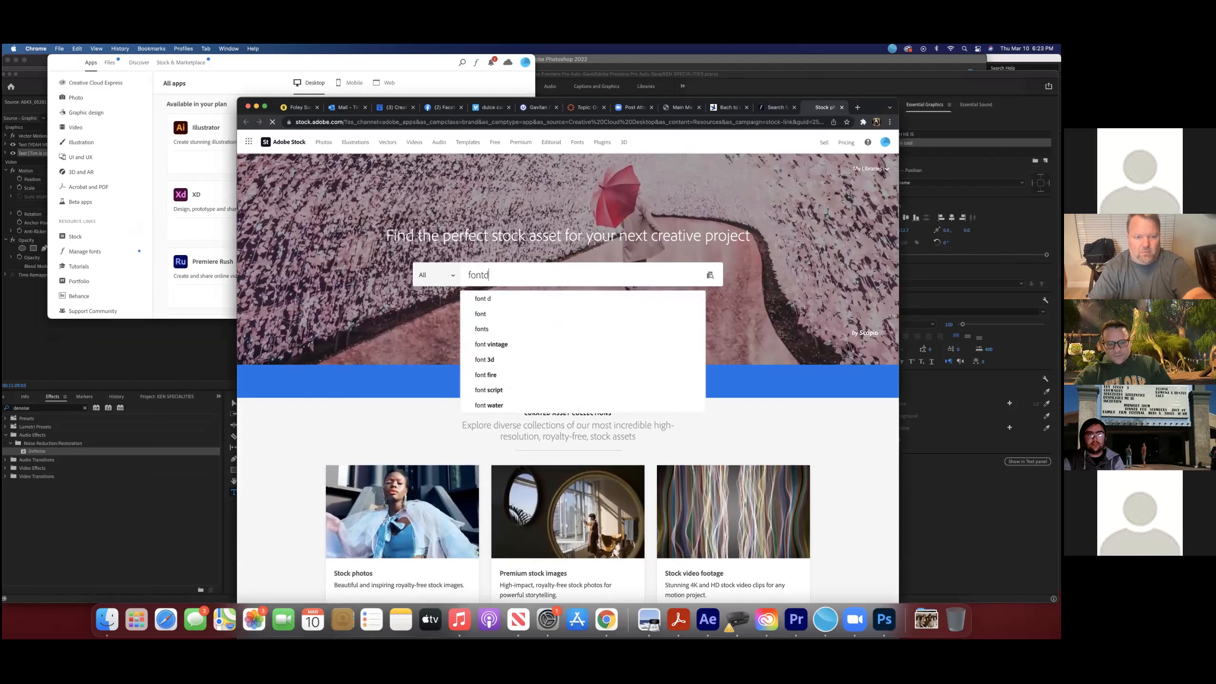
pyautogui.press('Return')
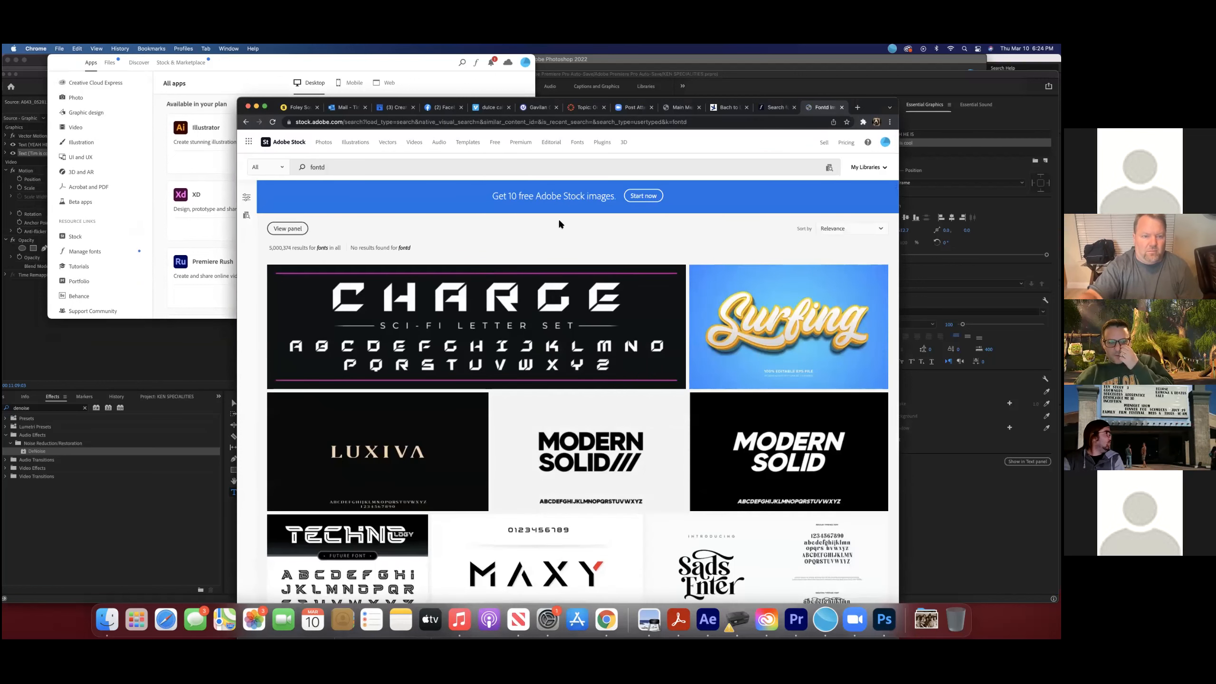
pyautogui.scroll(-1, 599, 310)
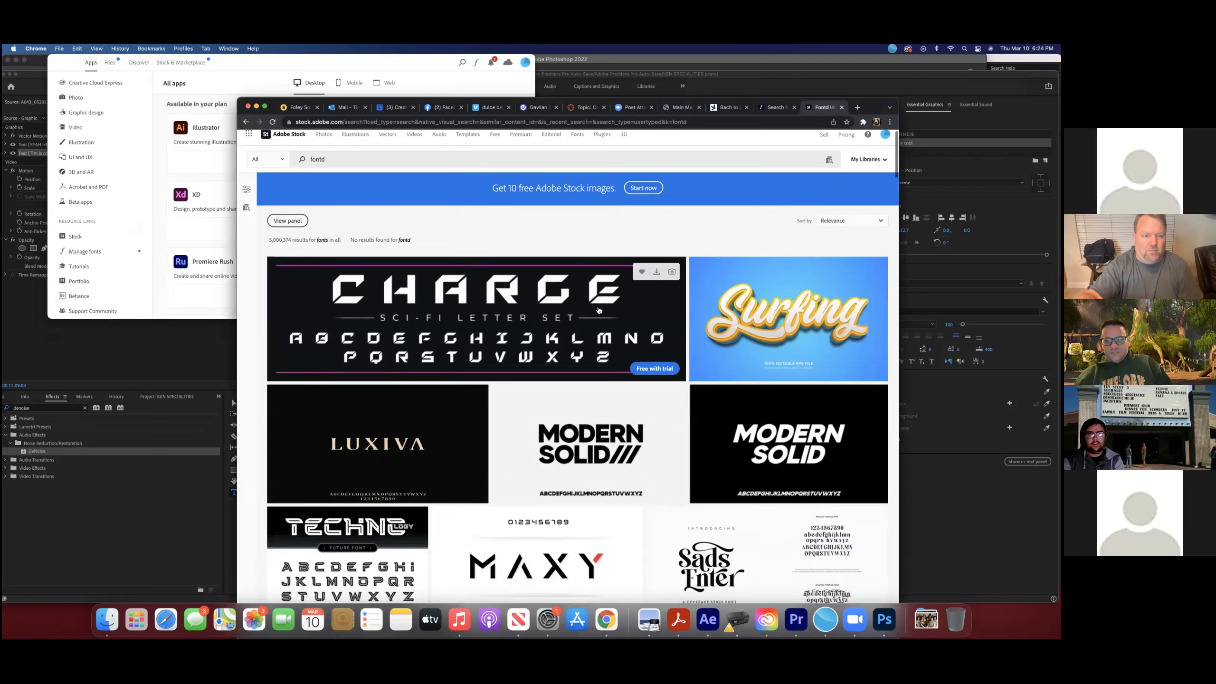
pyautogui.scroll(1, 599, 310)
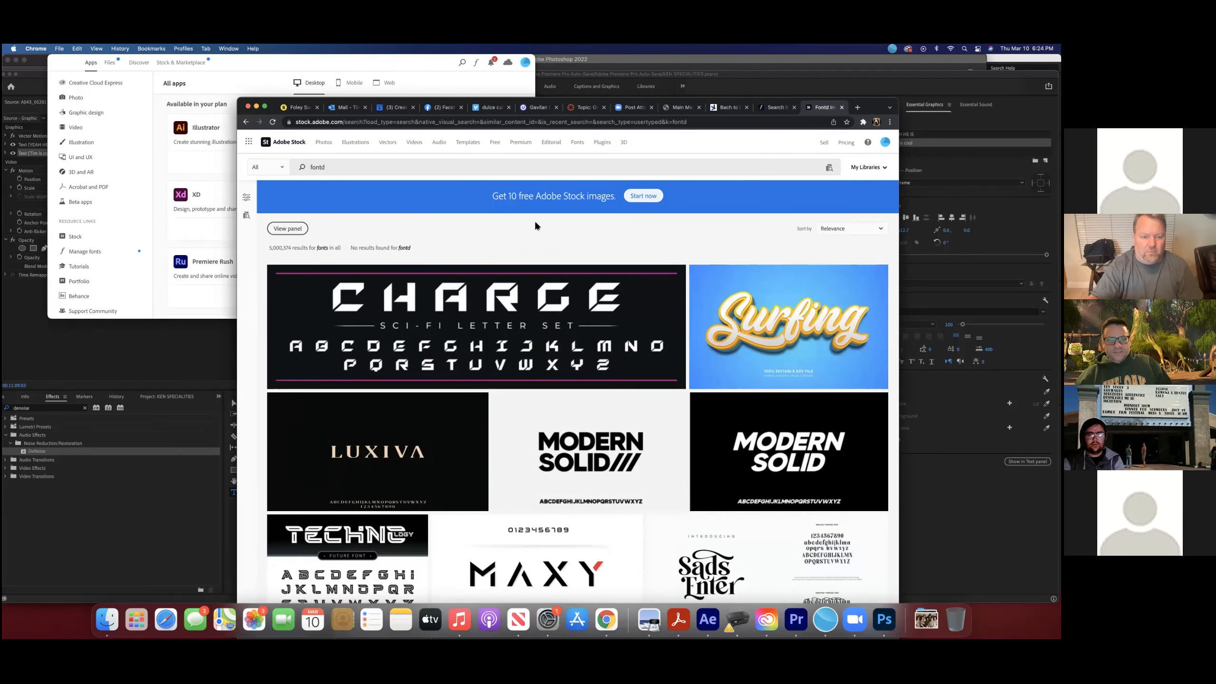
pyautogui.scroll(-1, 536, 220)
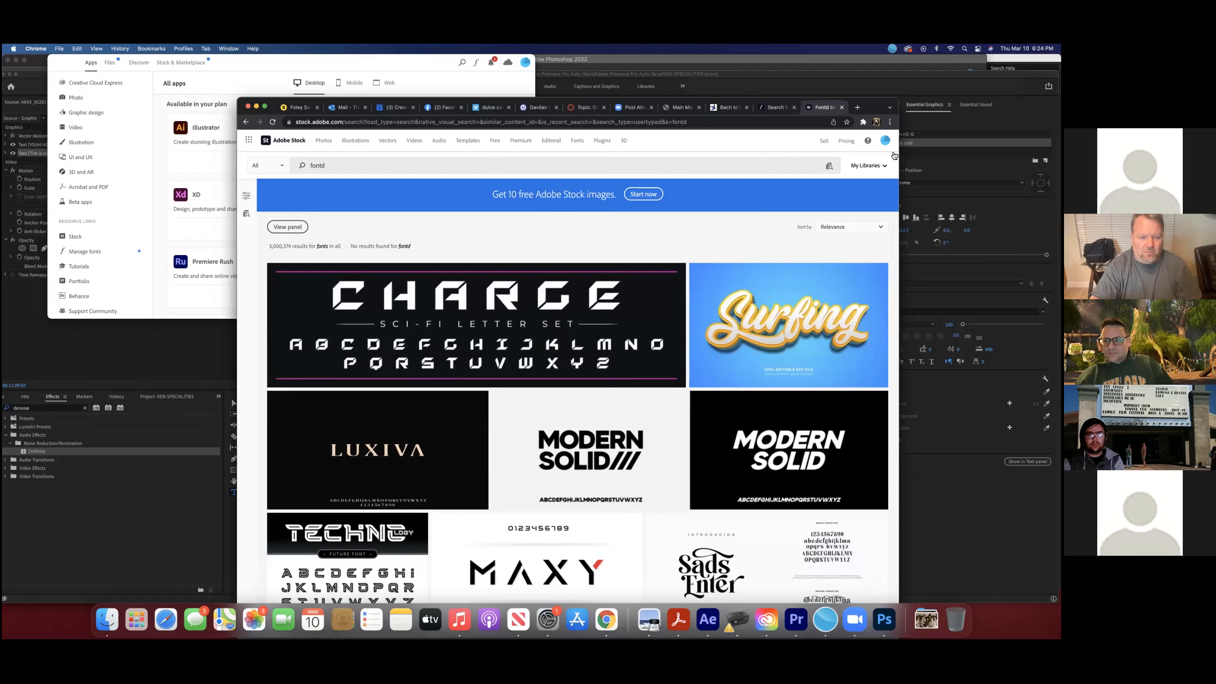
pyautogui.scroll(-1, 726, 189)
pyautogui.scroll(1, 667, 194)
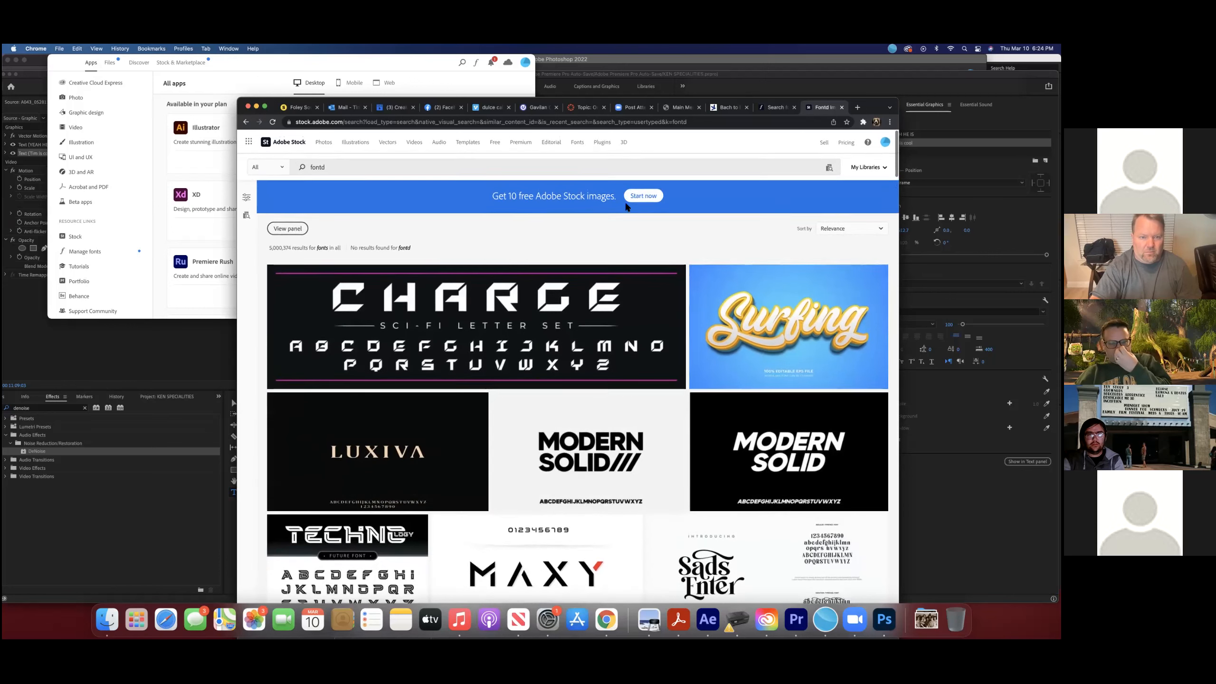
pyautogui.scroll(-7, 642, 223)
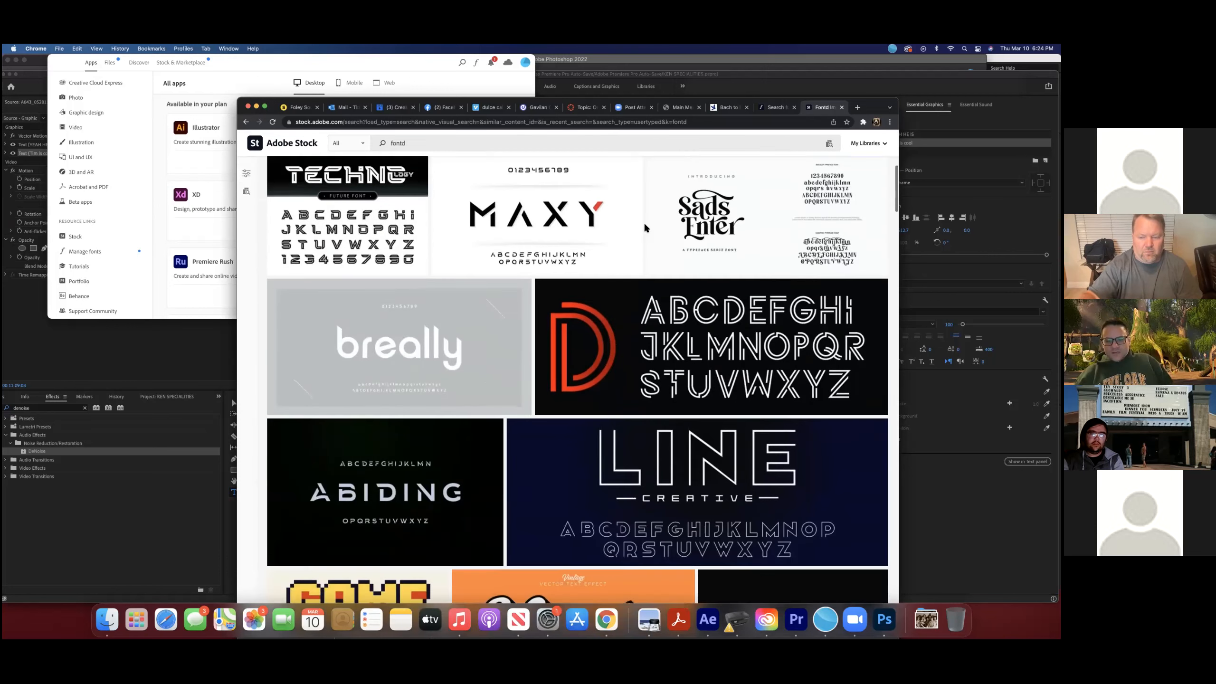
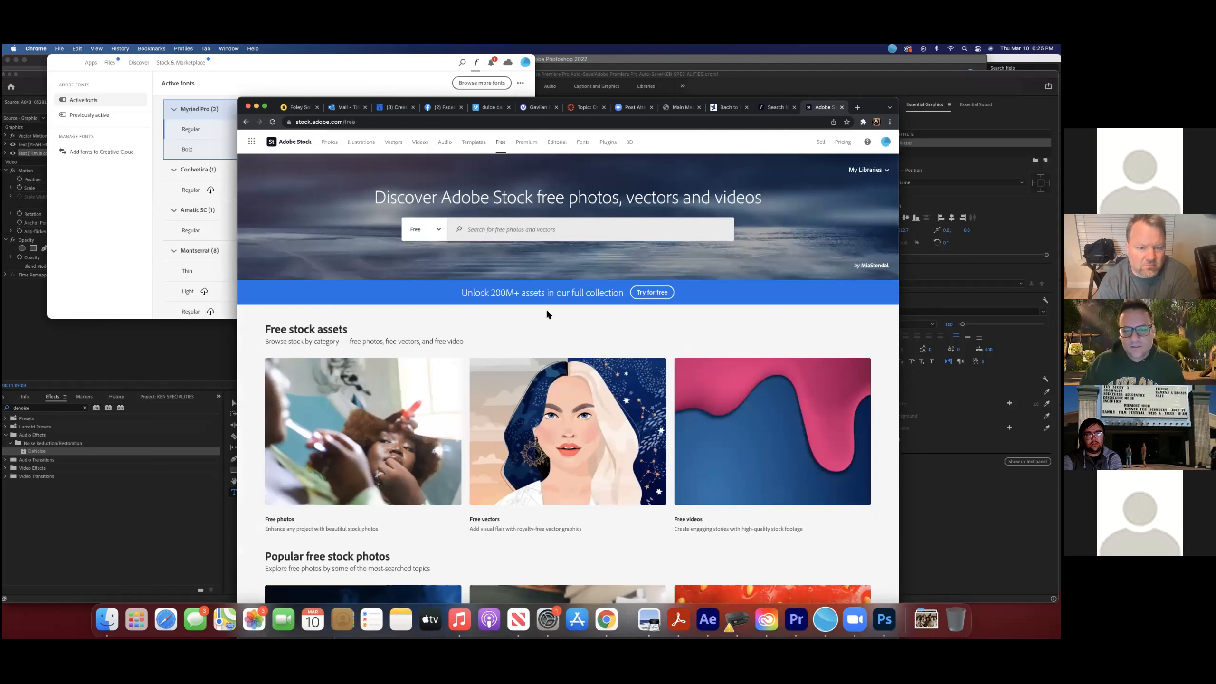
# Step: Search the free Adobe Stock collection for "font"
pyautogui.click(438, 229)
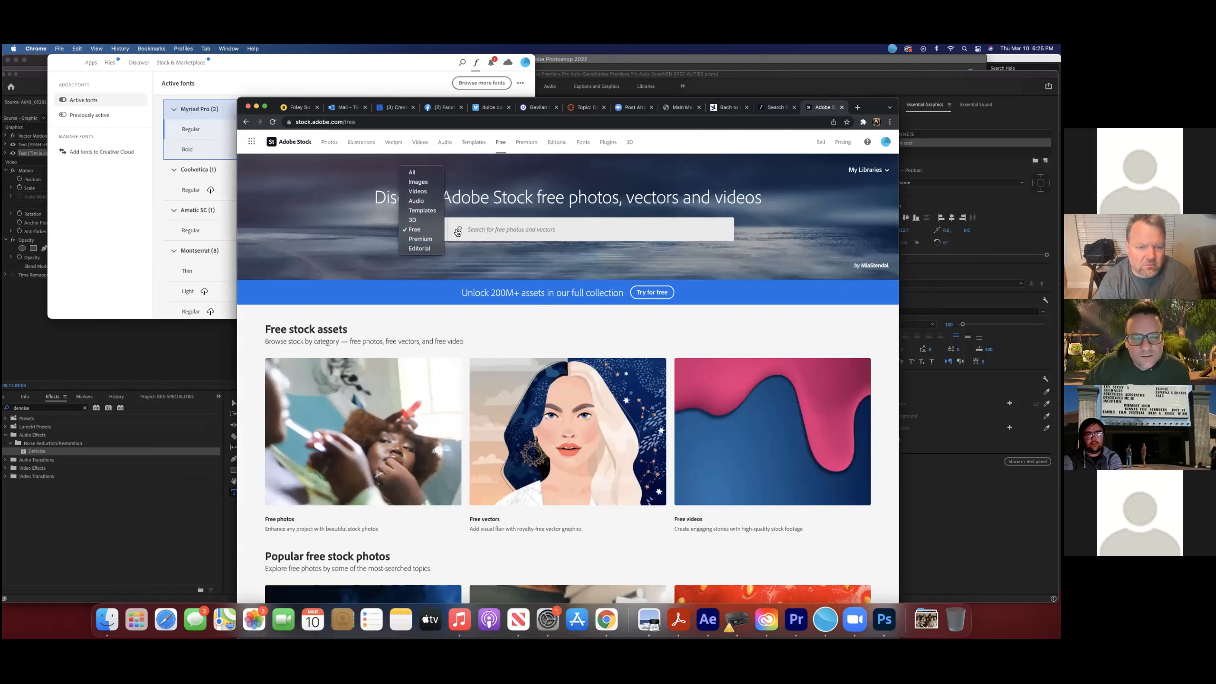
pyautogui.click(486, 231)
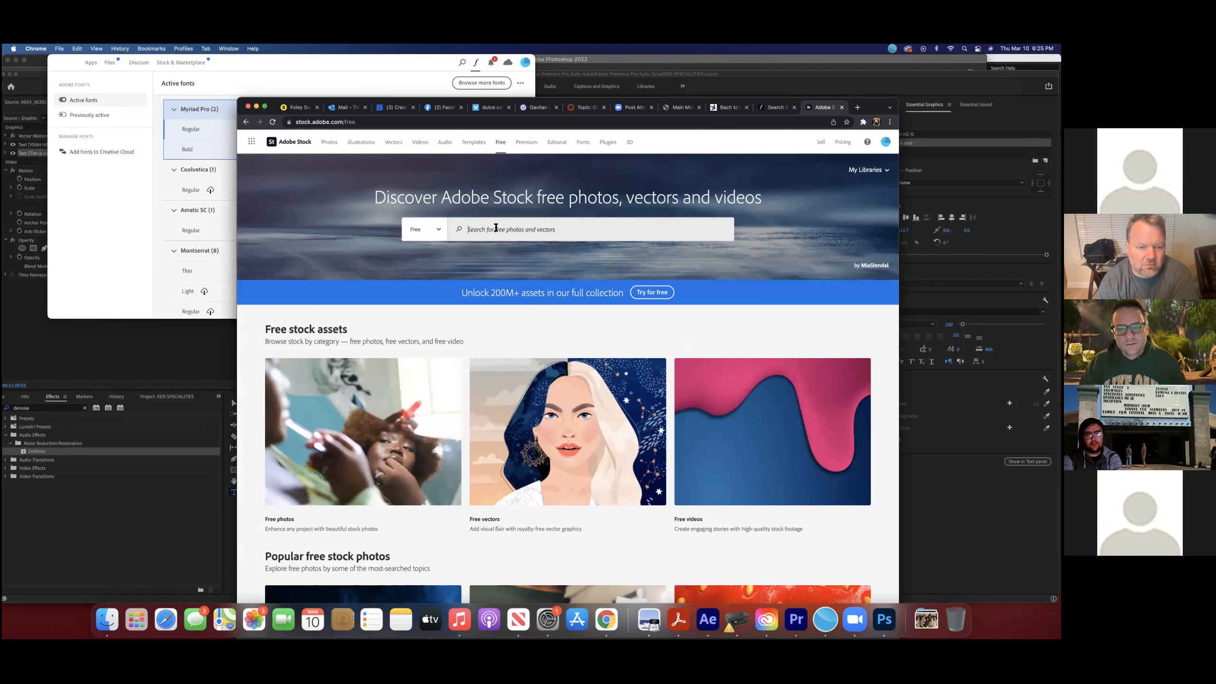
pyautogui.write('font')
pyautogui.press('Return')
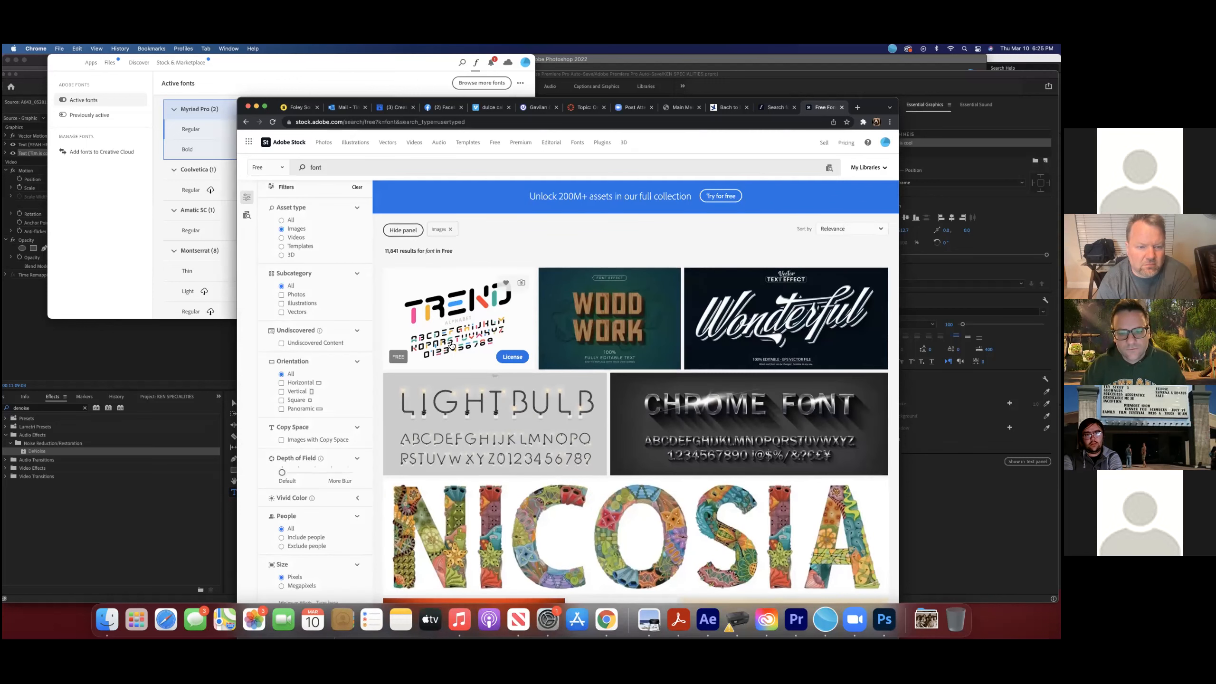
# Step: License the free TREND alphabet design and download it as Vector (AI/EPS/SVG), with that file type set as default
pyautogui.scroll(-1, 531, 352)
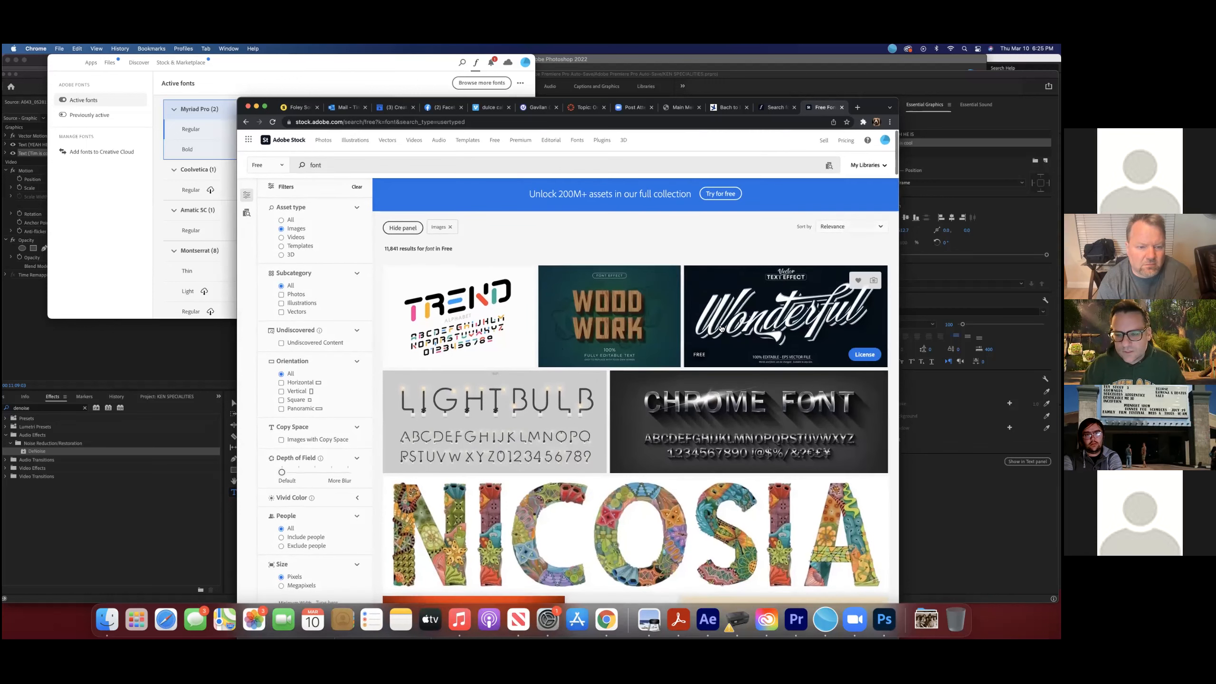
pyautogui.click(507, 352)
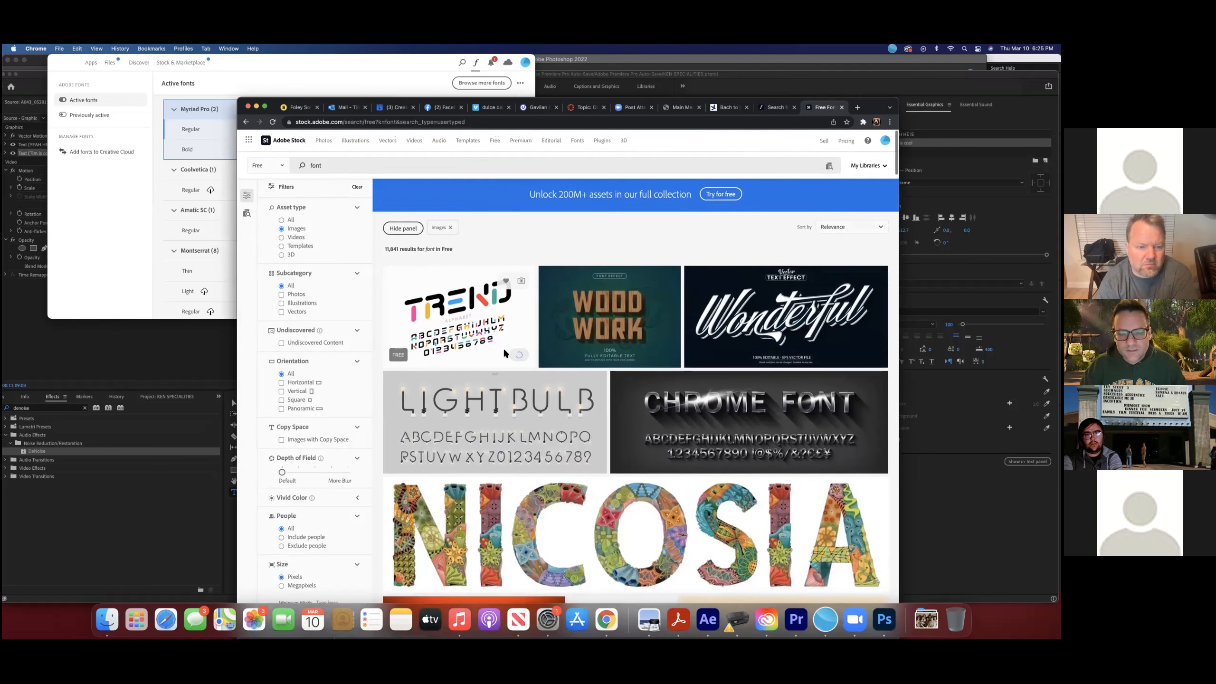
pyautogui.click(492, 322)
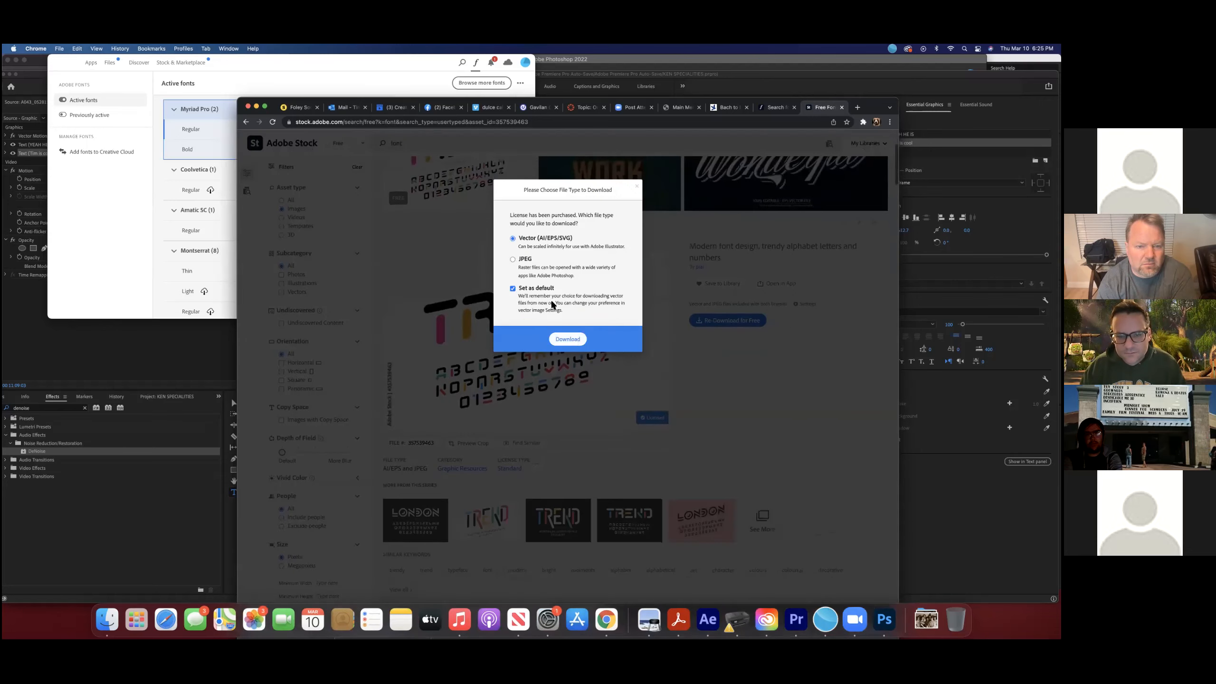
pyautogui.click(567, 339)
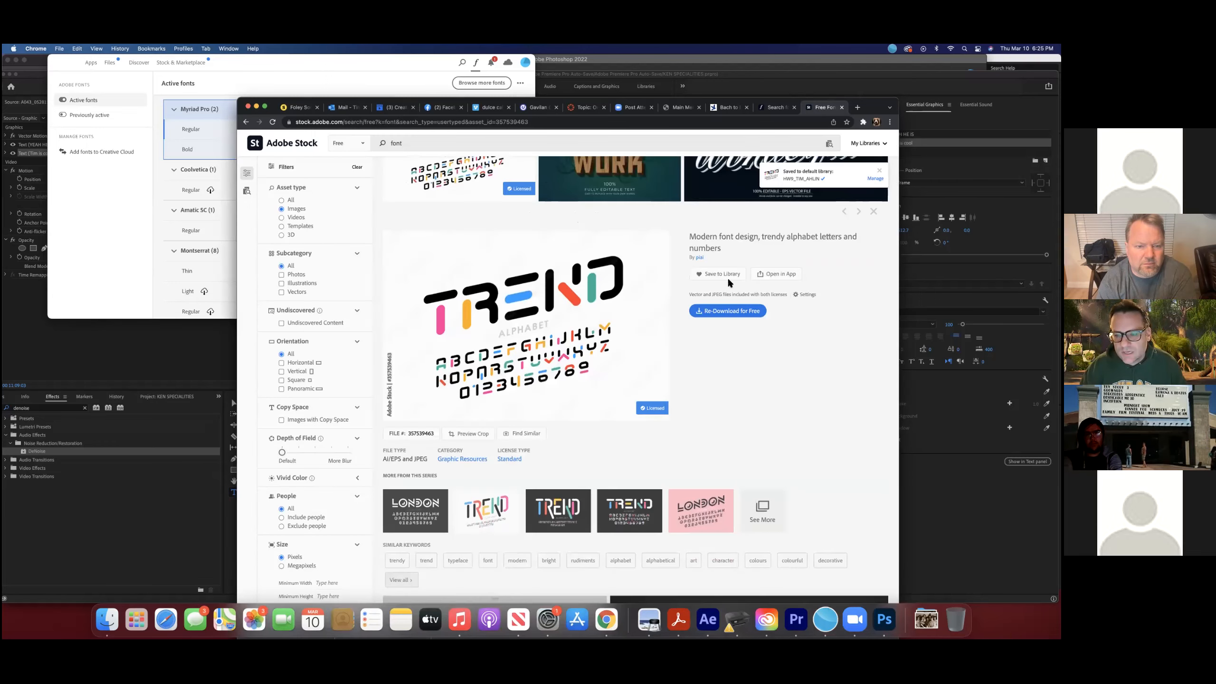
# Step: Check which apps the TREND alphabet design can be opened in, and switch back to Premiere Pro
pyautogui.scroll(-1, 732, 297)
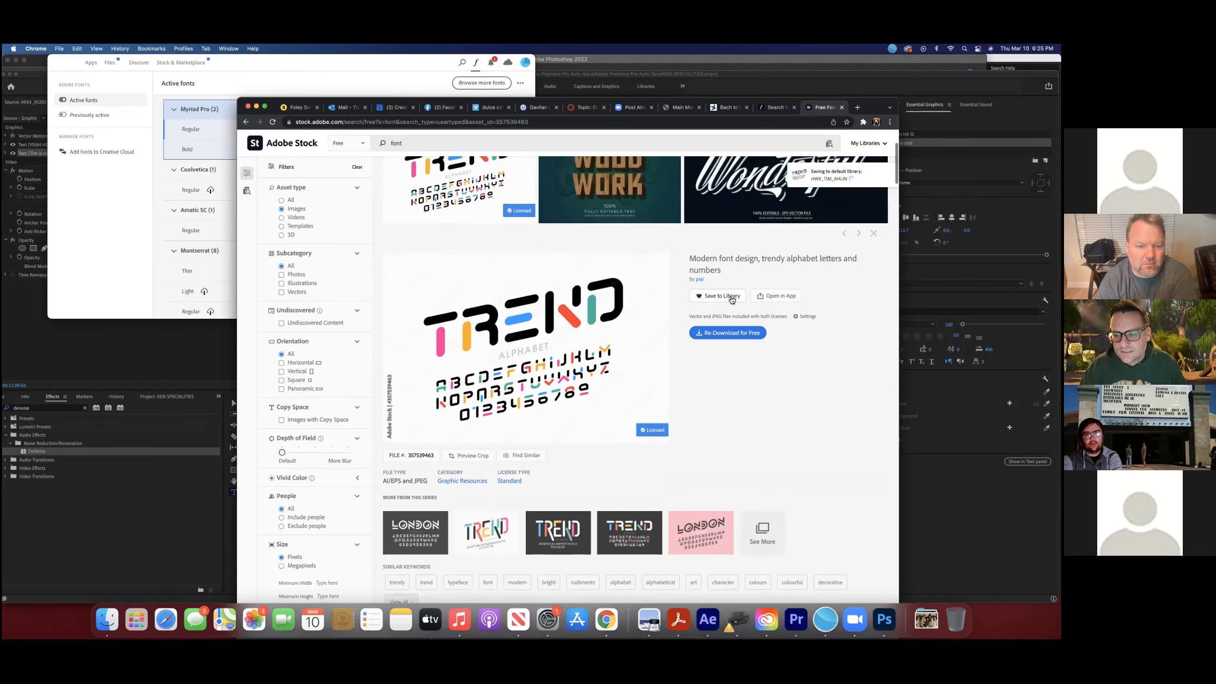
pyautogui.click(770, 293)
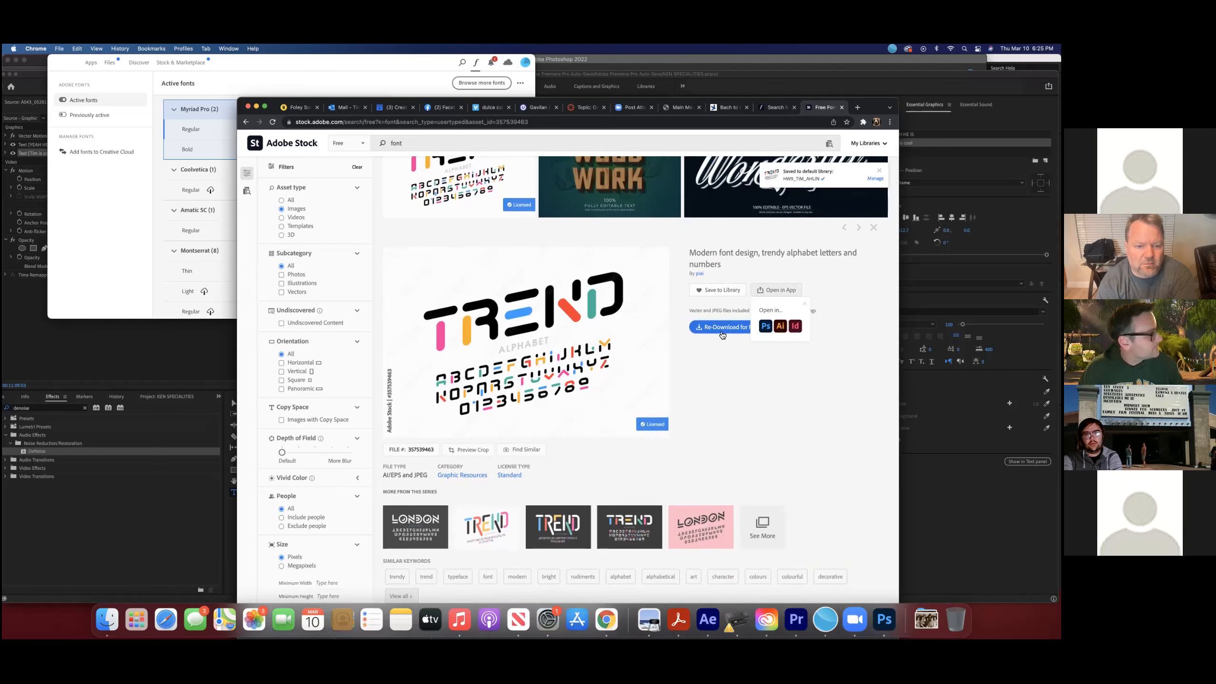
pyautogui.scroll(-1, 743, 344)
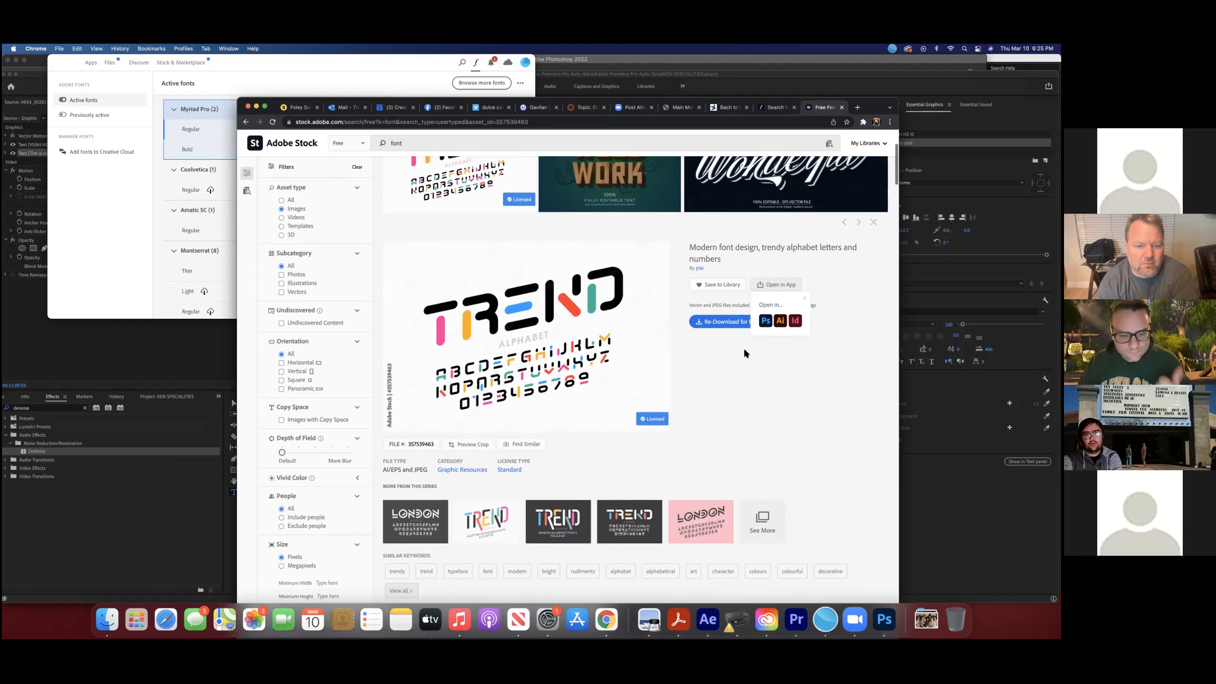
pyautogui.scroll(-5, 745, 350)
pyautogui.scroll(-4, 747, 355)
pyautogui.scroll(8, 695, 283)
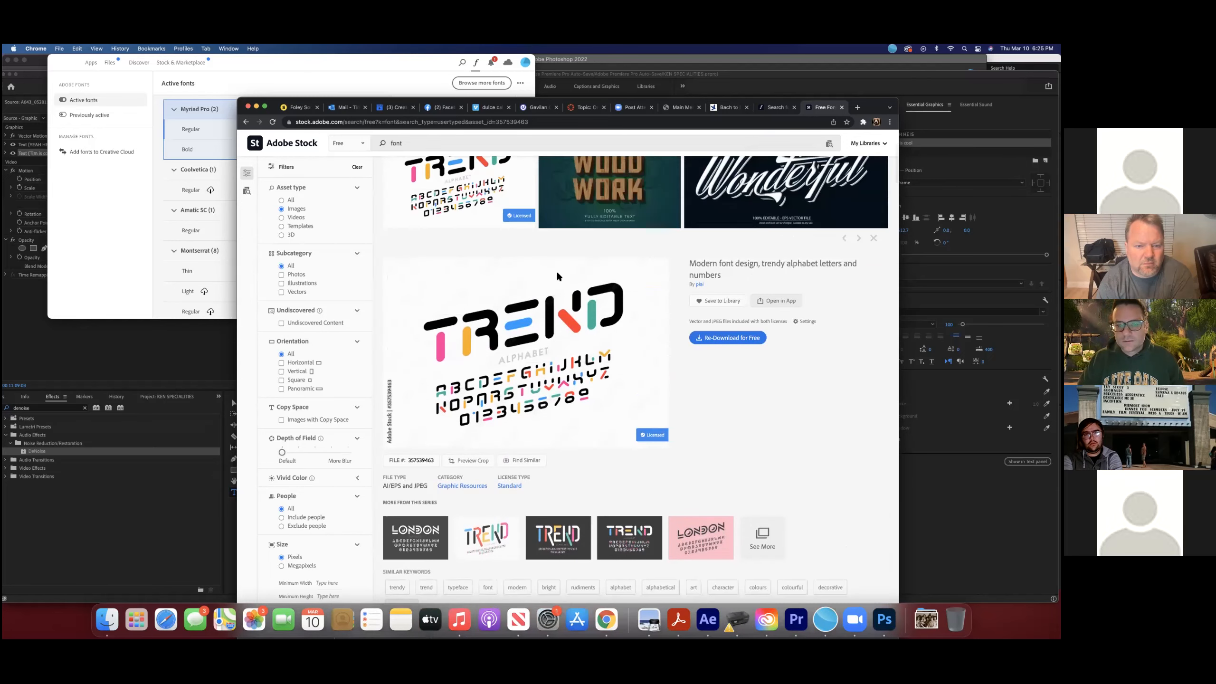
pyautogui.click(190, 357)
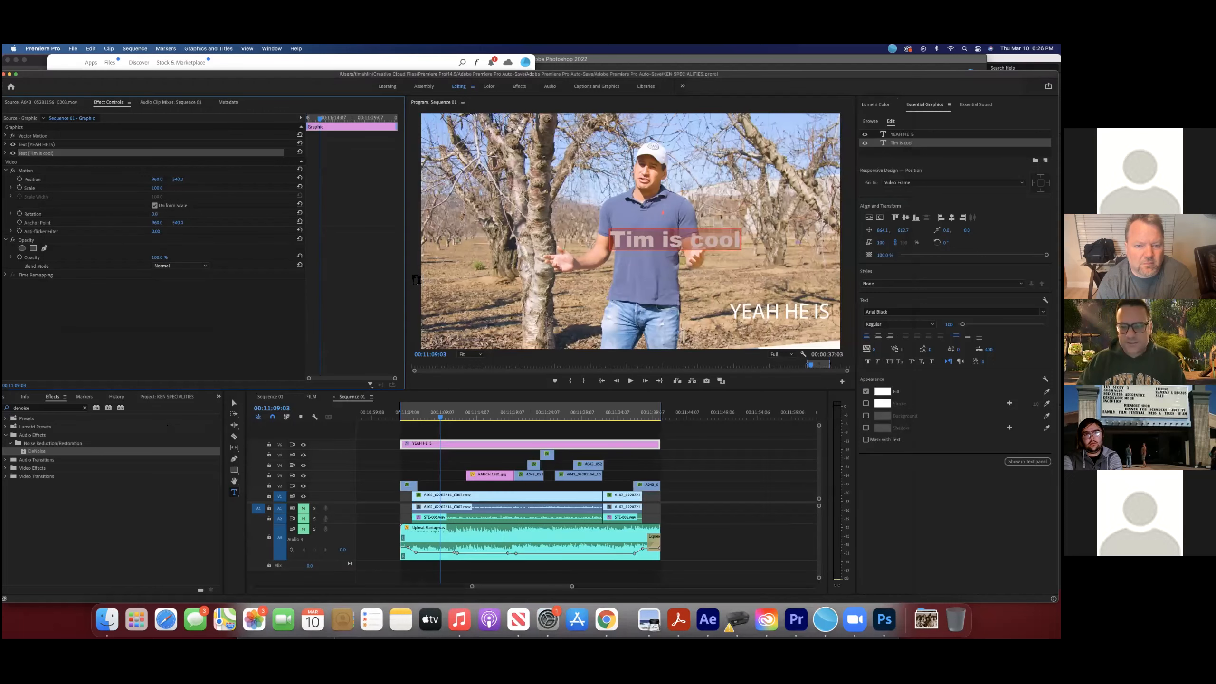
# Step: Browse the fonts for the selected caption across the man's chest and try Sui Generis on it
pyautogui.click(722, 240)
pyautogui.scroll(-1, 679, 247)
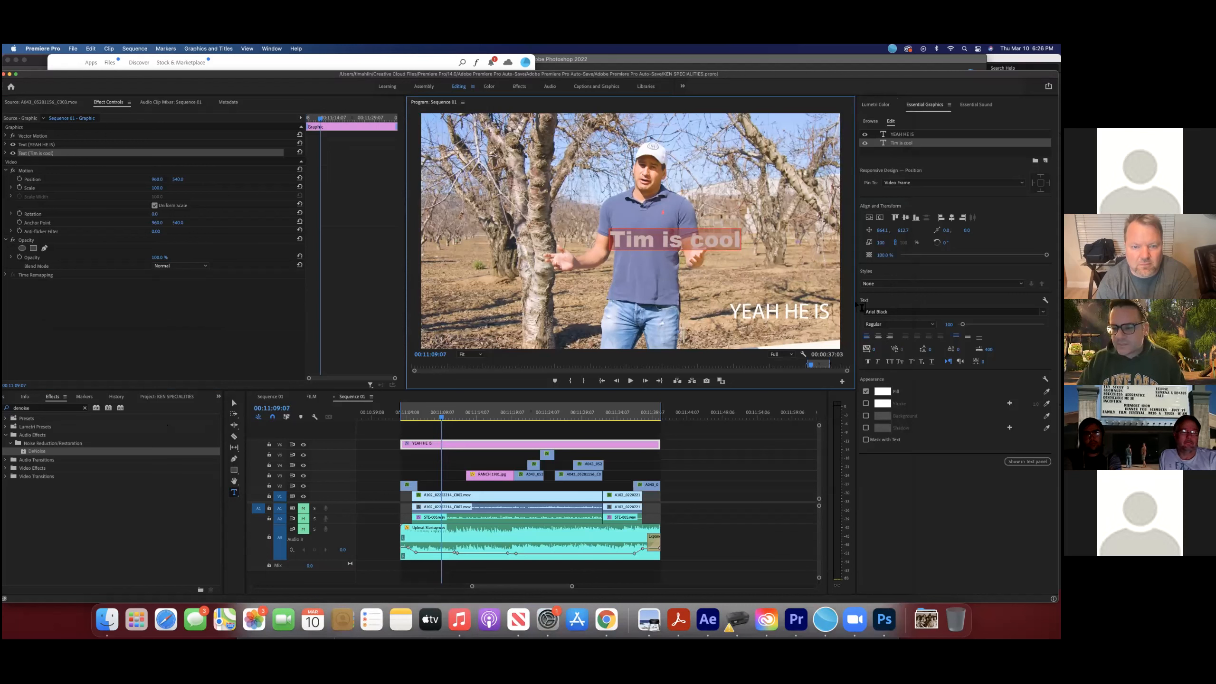
pyautogui.click(1043, 311)
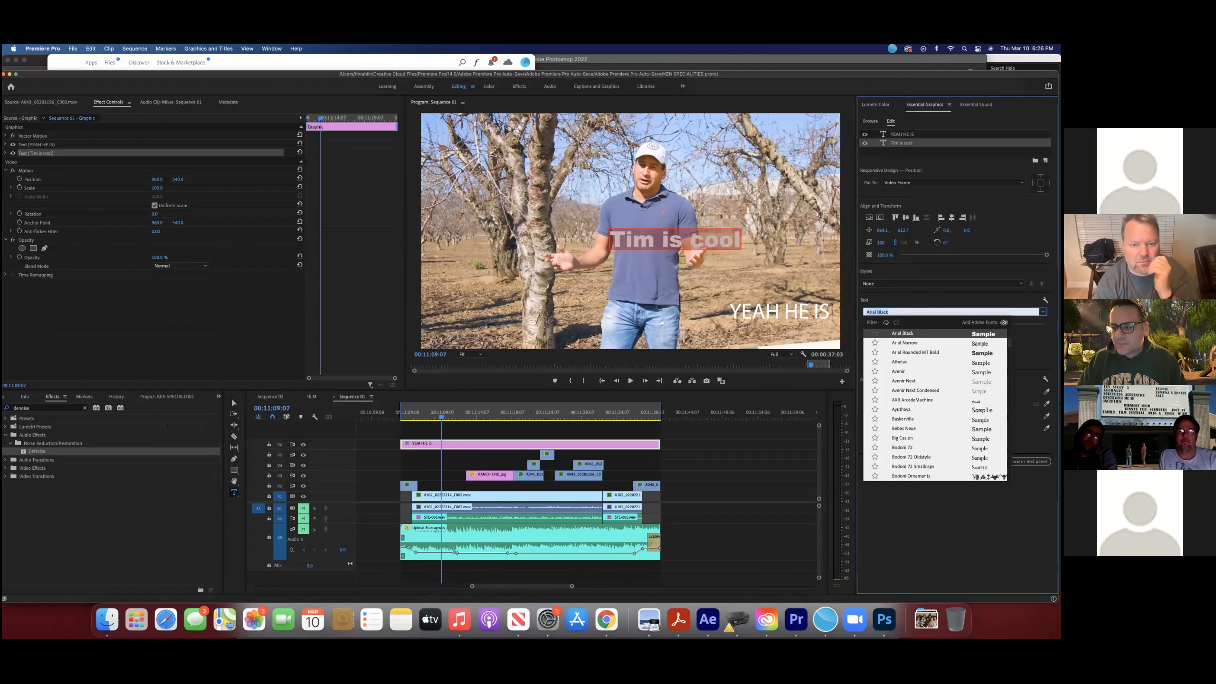
pyautogui.scroll(-5, 910, 383)
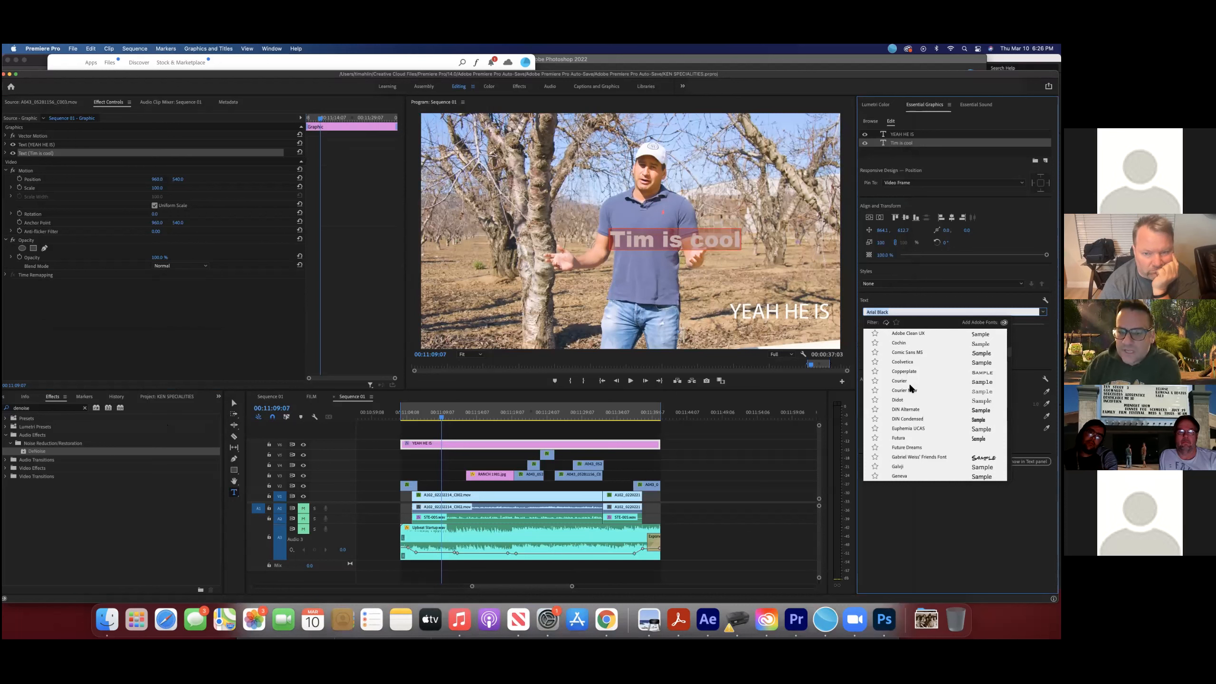
pyautogui.scroll(-10, 935, 405)
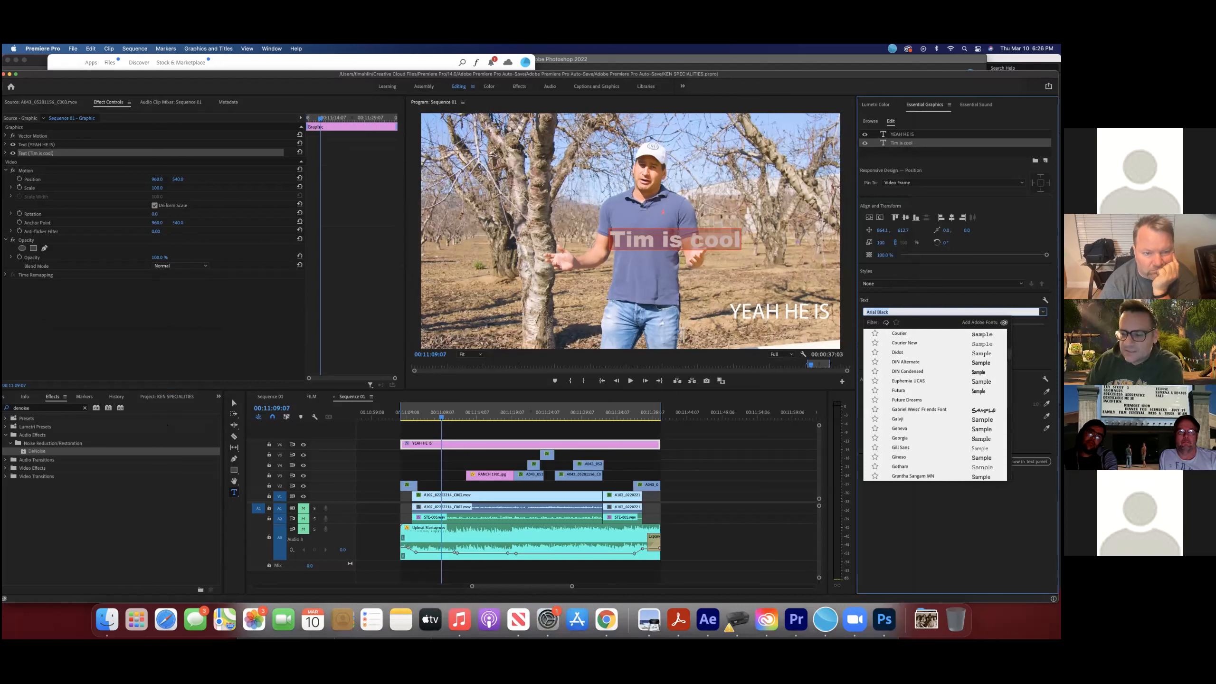
pyautogui.scroll(-15, 935, 405)
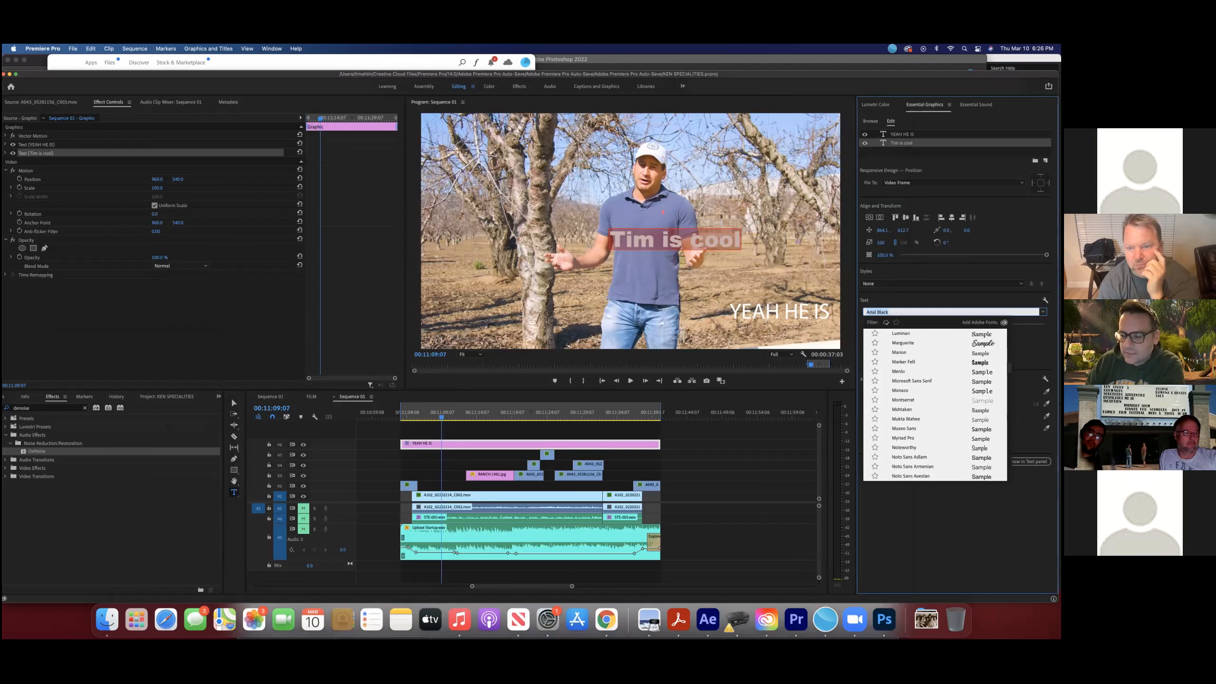
pyautogui.scroll(-20, 935, 405)
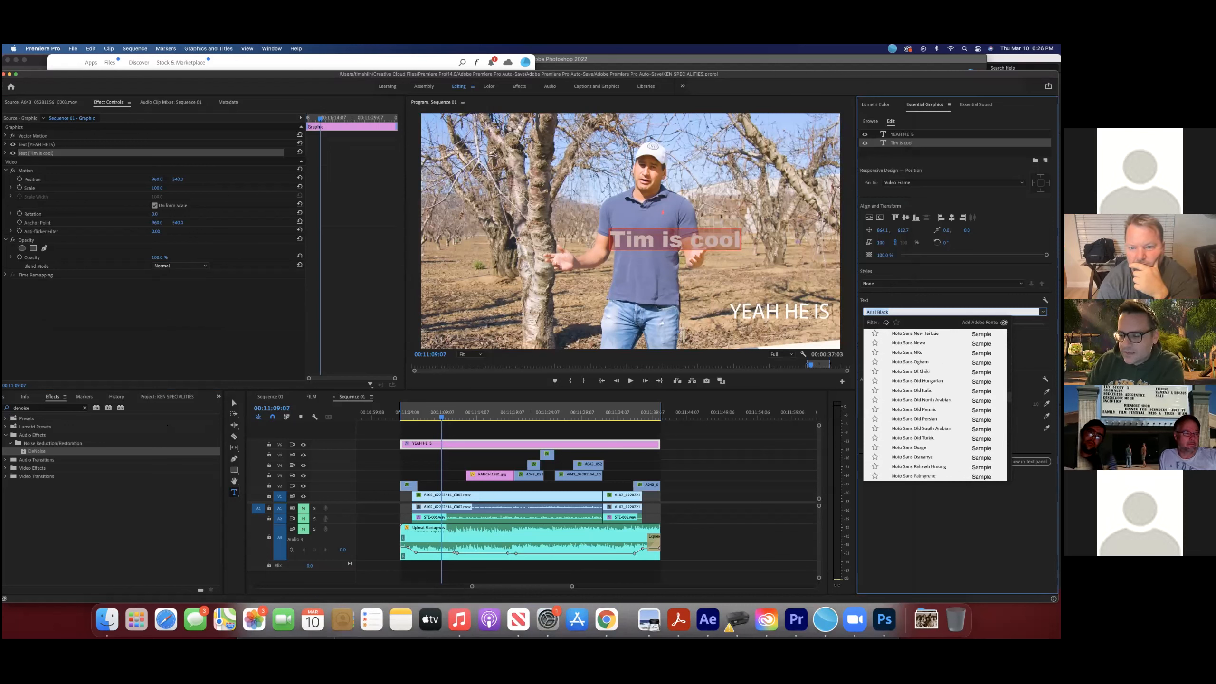
pyautogui.scroll(5, 935, 404)
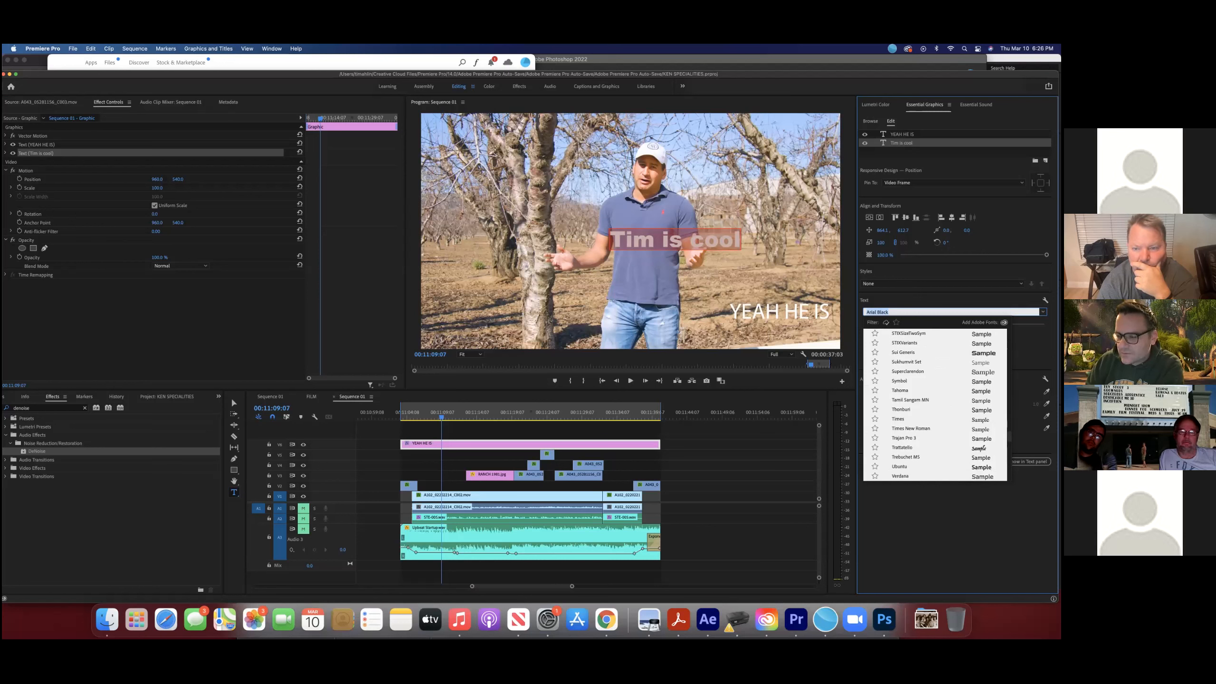
pyautogui.click(903, 352)
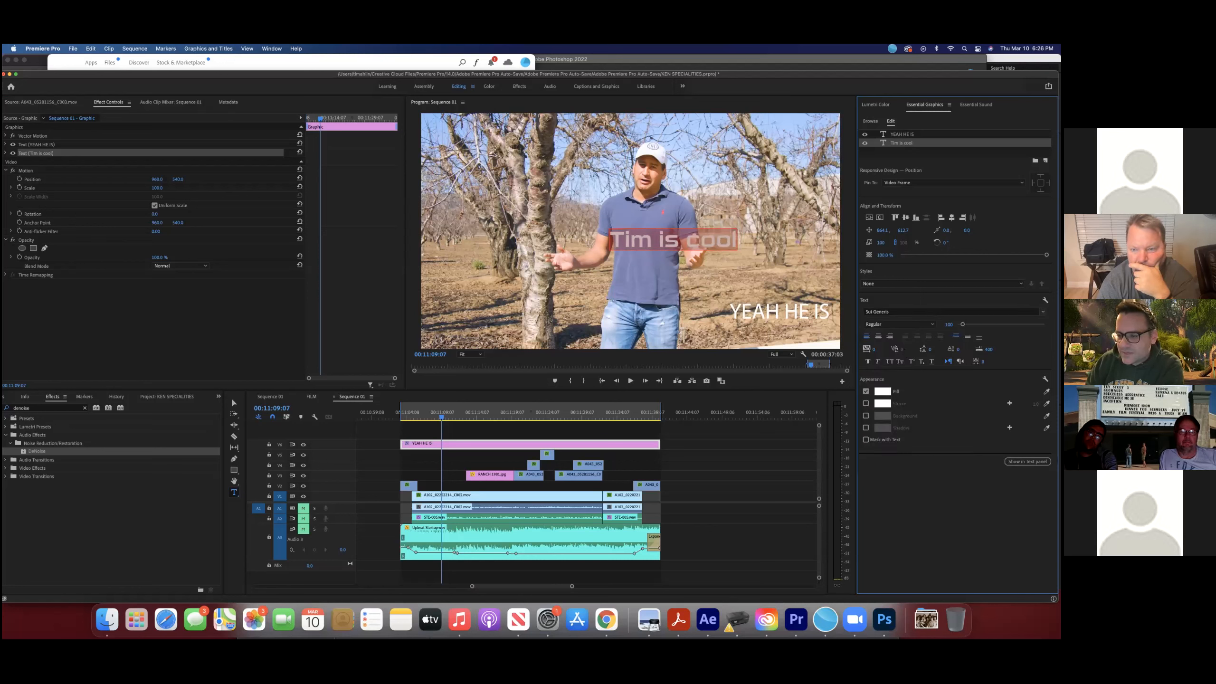
# Step: Try the Brady Bunch Remastered and Chalkduster fonts on the caption across the man's chest, checking which font styles are offered
pyautogui.click(1043, 312)
pyautogui.scroll(20, 935, 405)
pyautogui.scroll(-3, 908, 360)
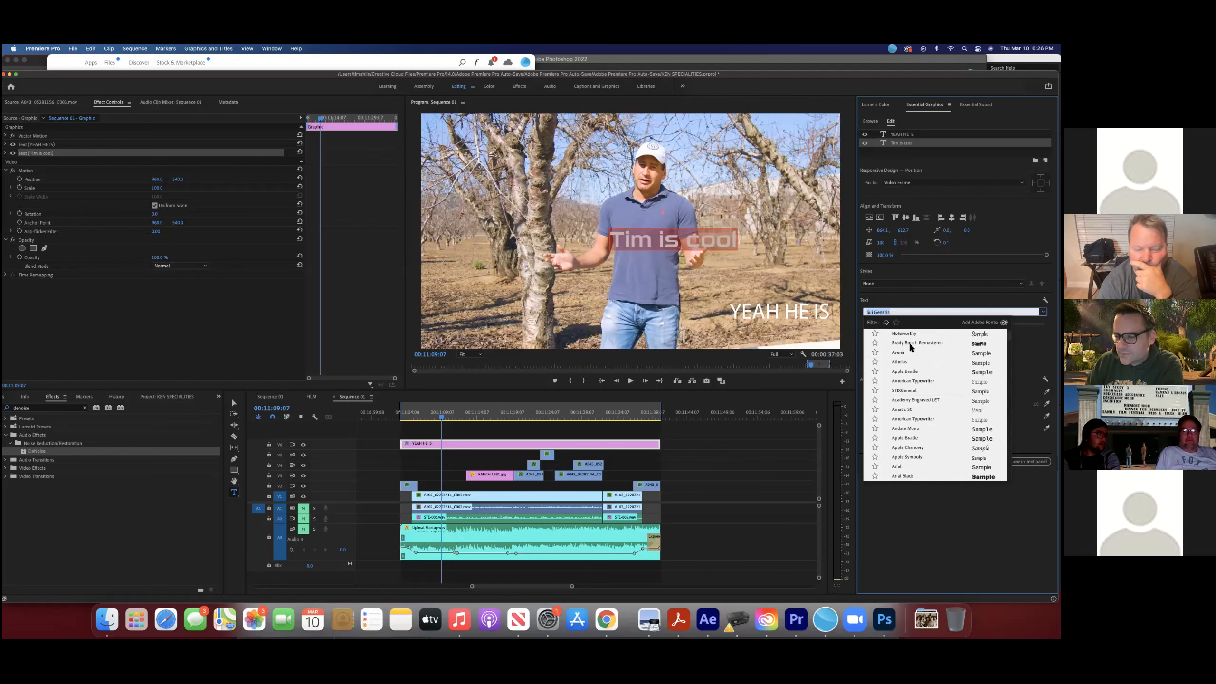
pyautogui.click(909, 343)
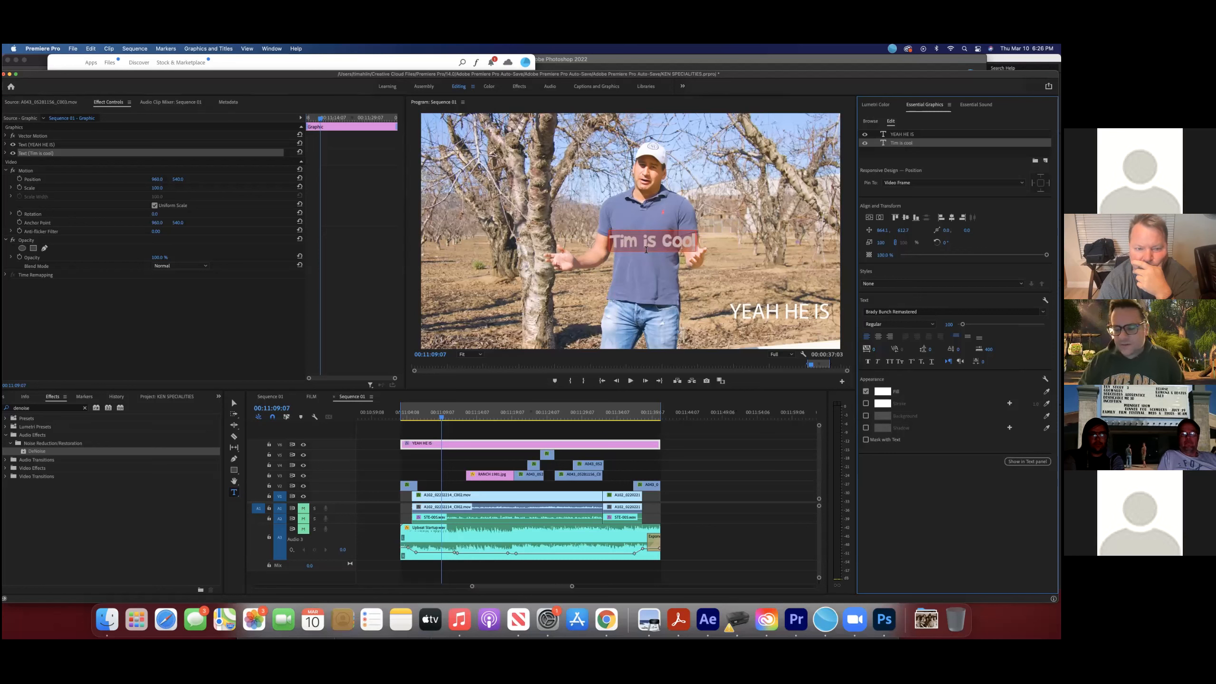
pyautogui.click(916, 326)
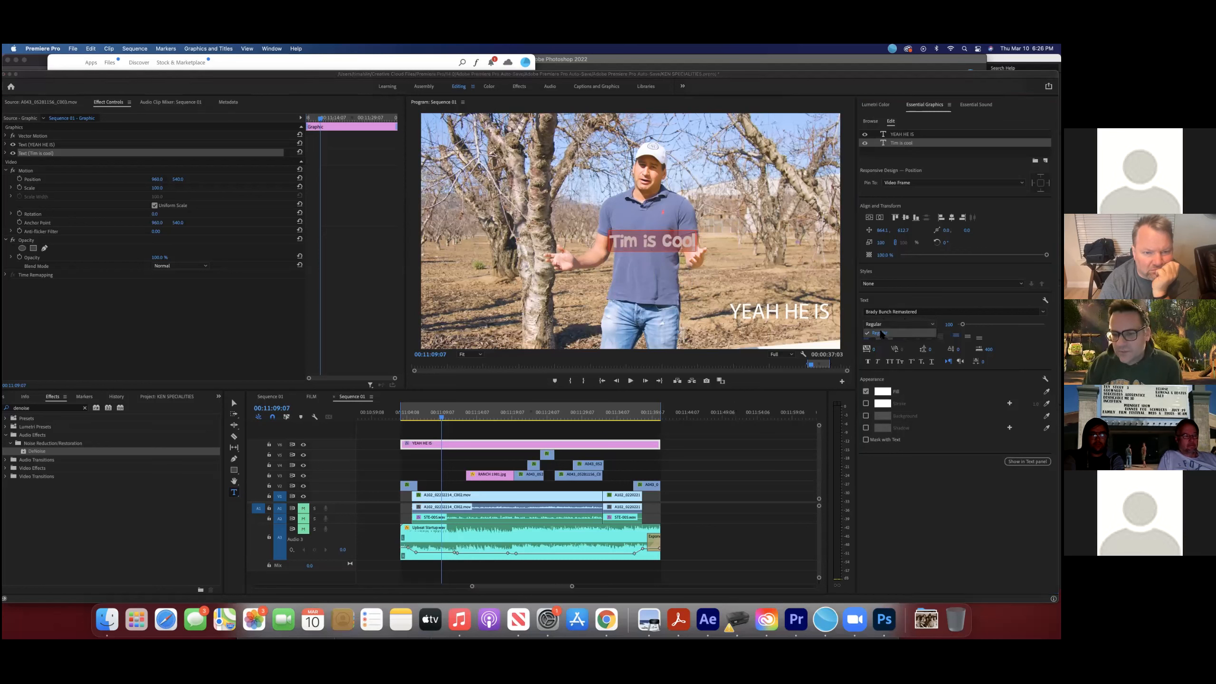
pyautogui.click(905, 313)
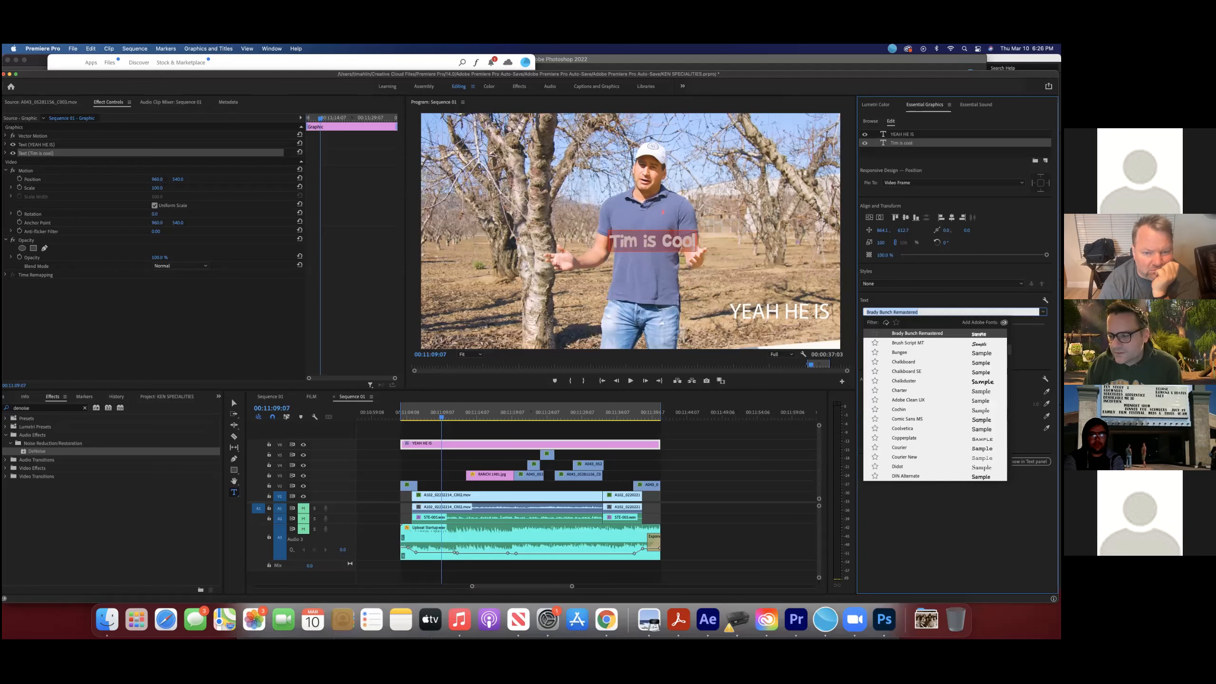
pyautogui.click(910, 382)
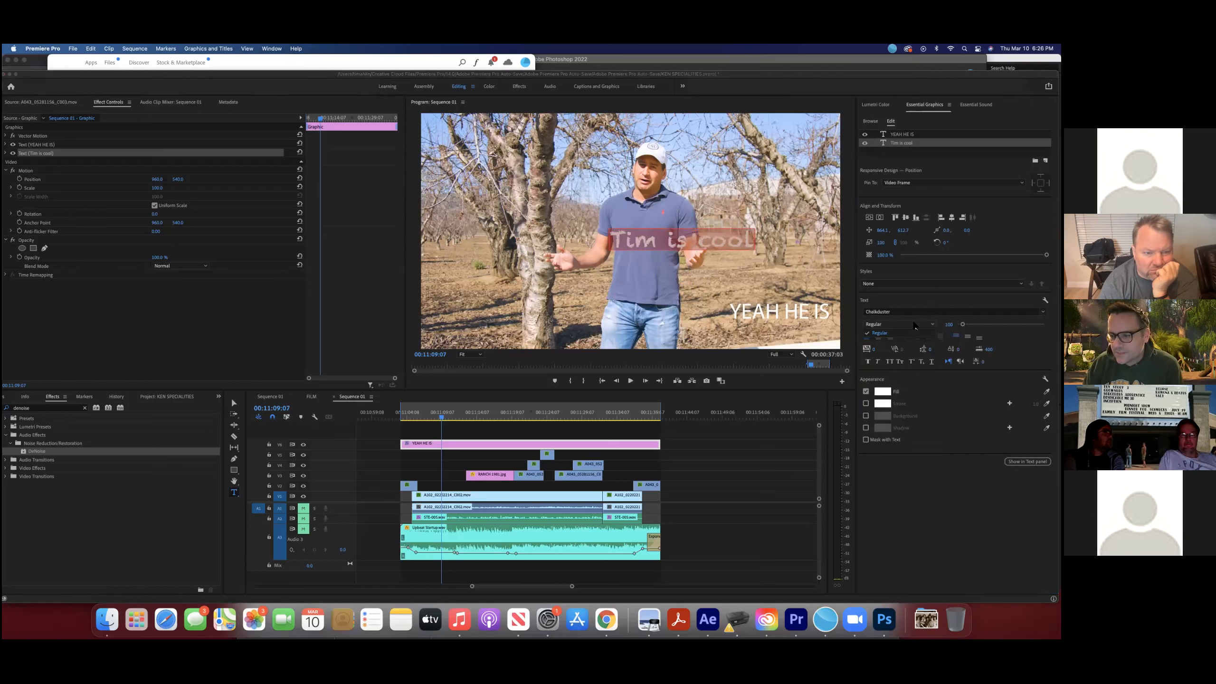
# Step: Set the caption across the man's chest in Copperplate, trying the Regular style and settling on Bold
pyautogui.click(905, 312)
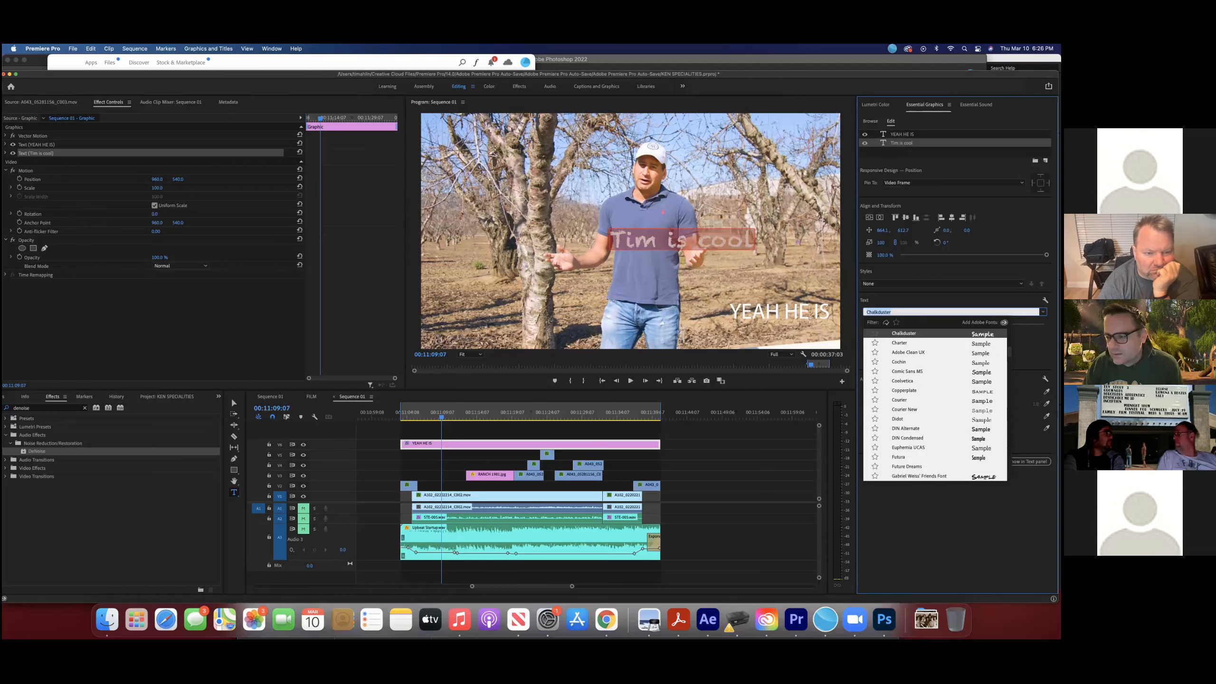
pyautogui.click(909, 390)
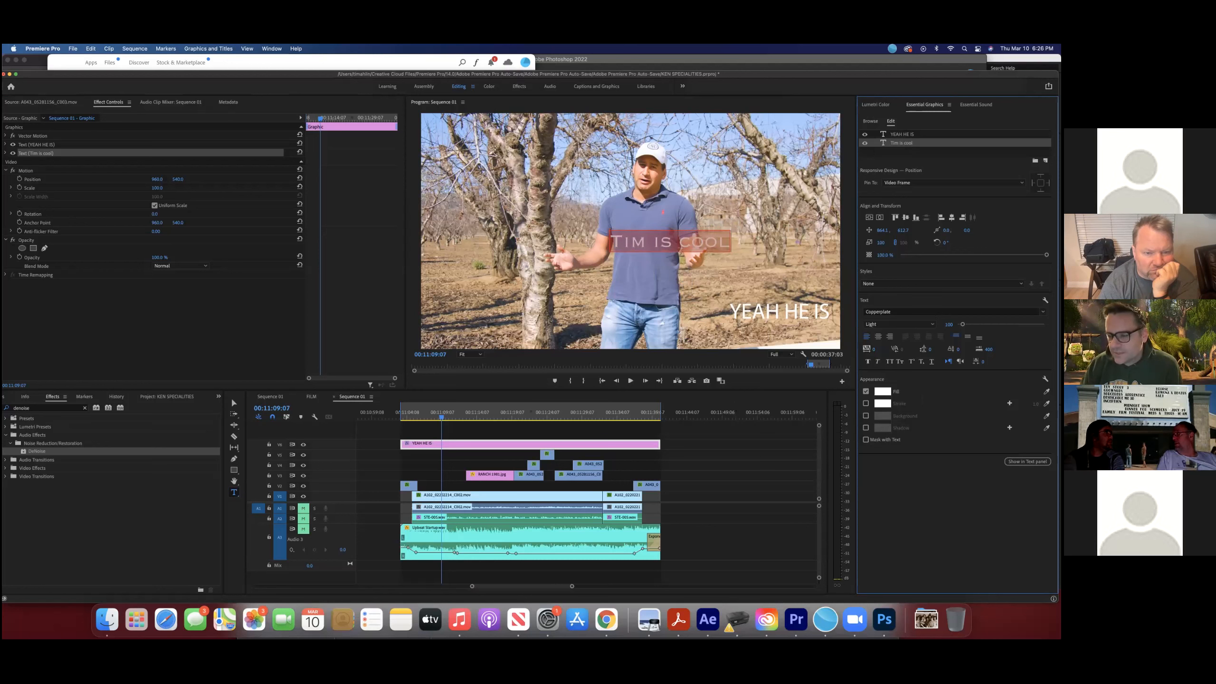
pyautogui.click(906, 325)
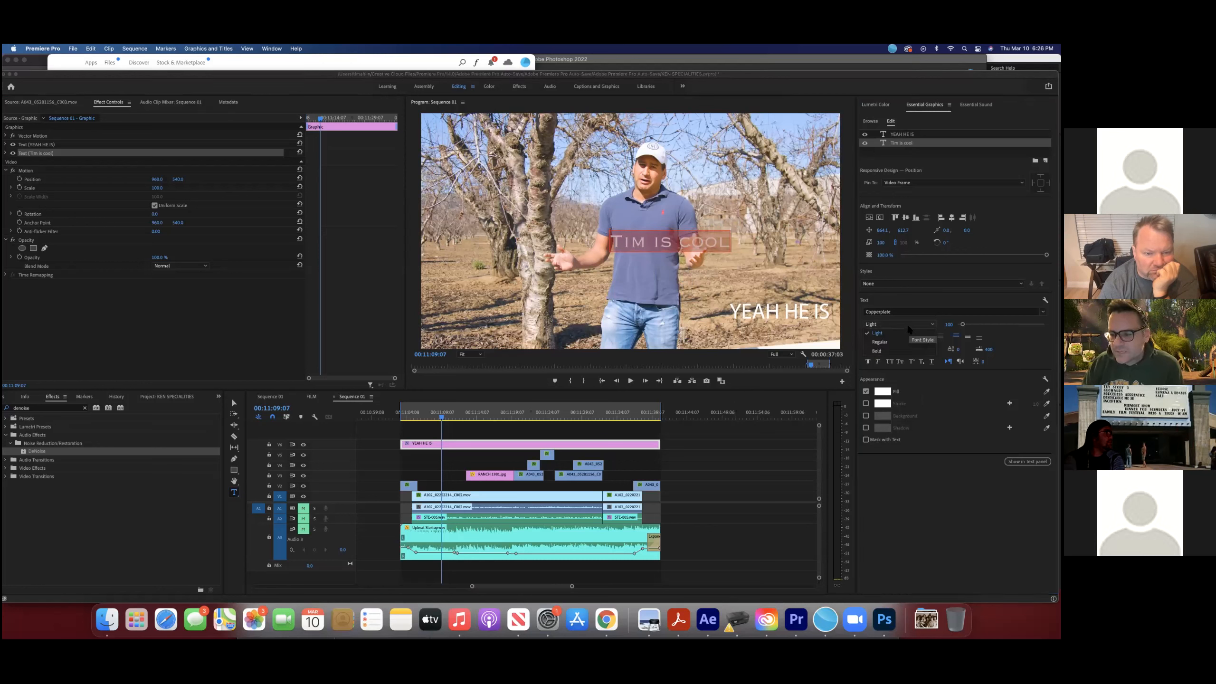
pyautogui.click(896, 342)
pyautogui.click(910, 323)
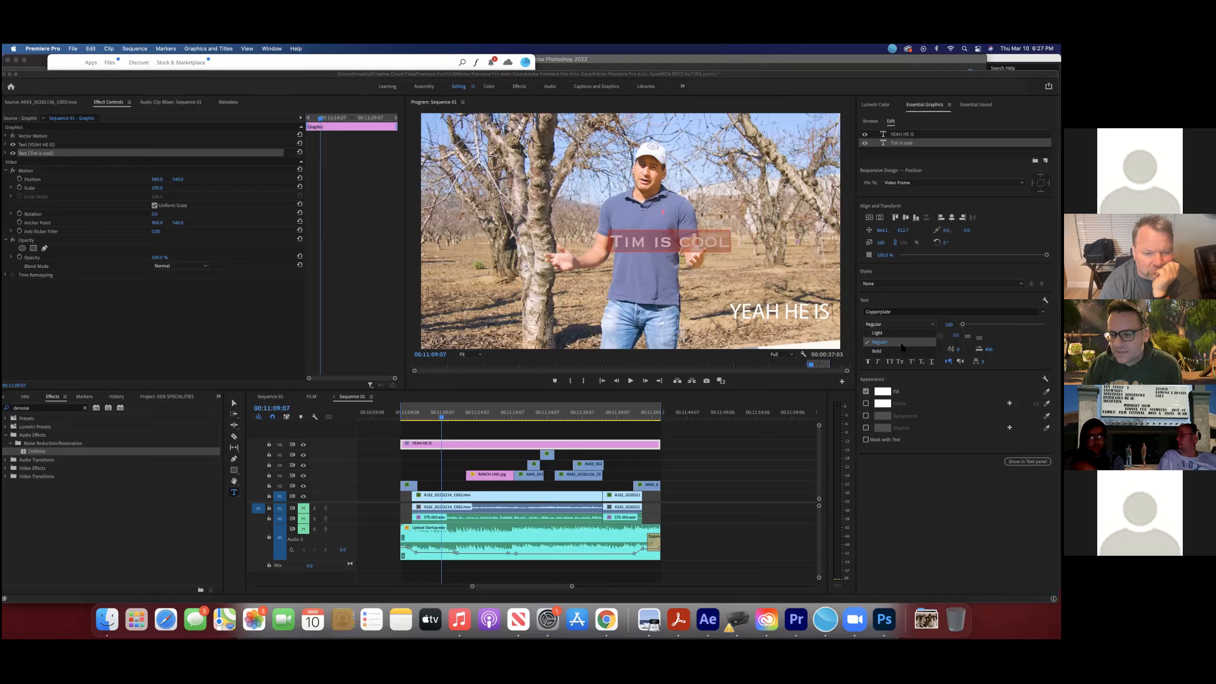
pyautogui.click(902, 352)
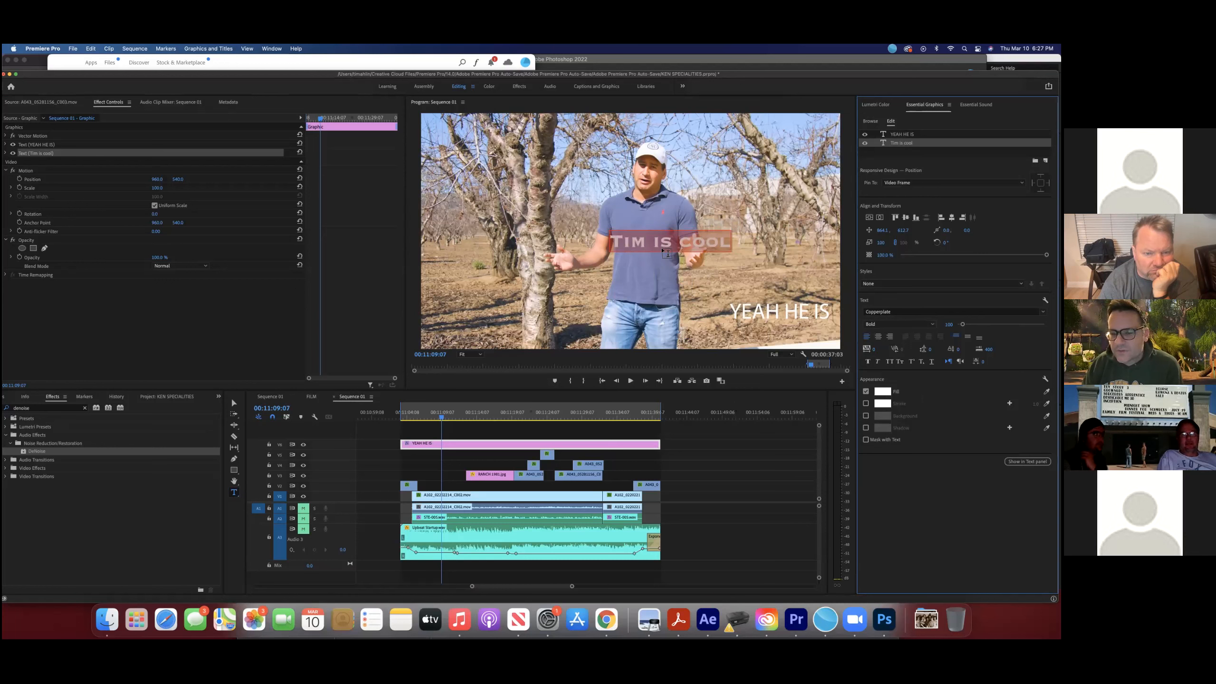
pyautogui.click(680, 266)
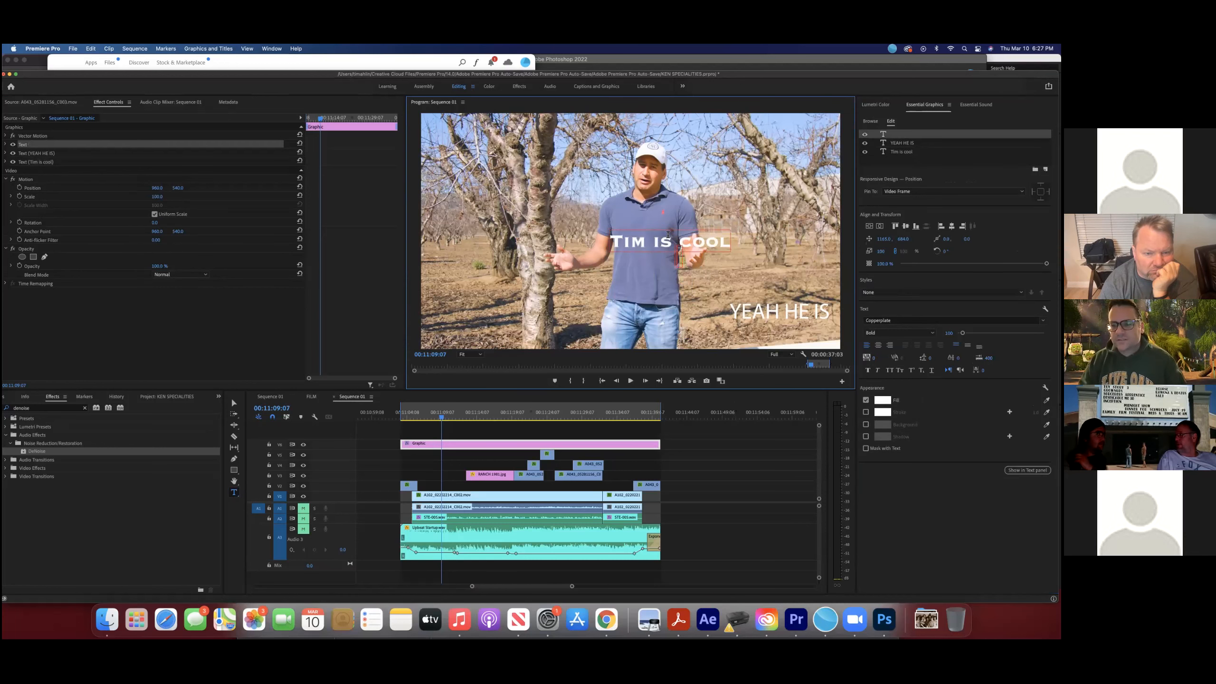
# Step: Enlarge all the text of the Copperplate caption to about 1.75 times its size
pyautogui.click(887, 153)
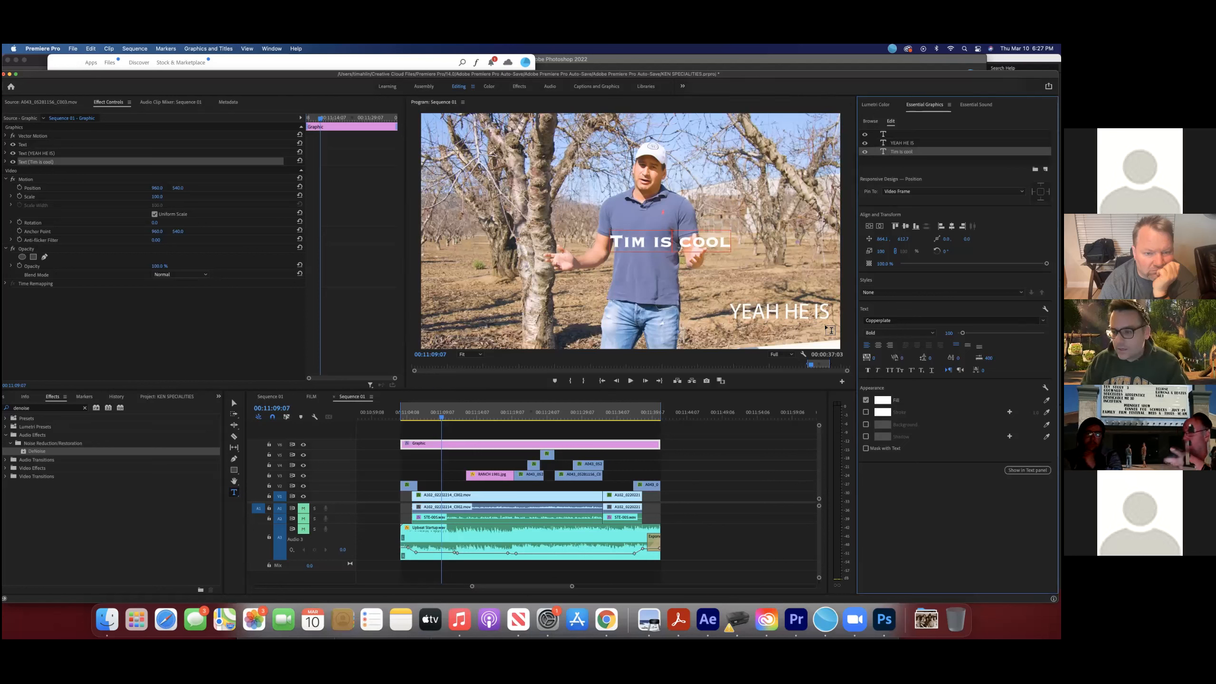
pyautogui.tripleClick(653, 244)
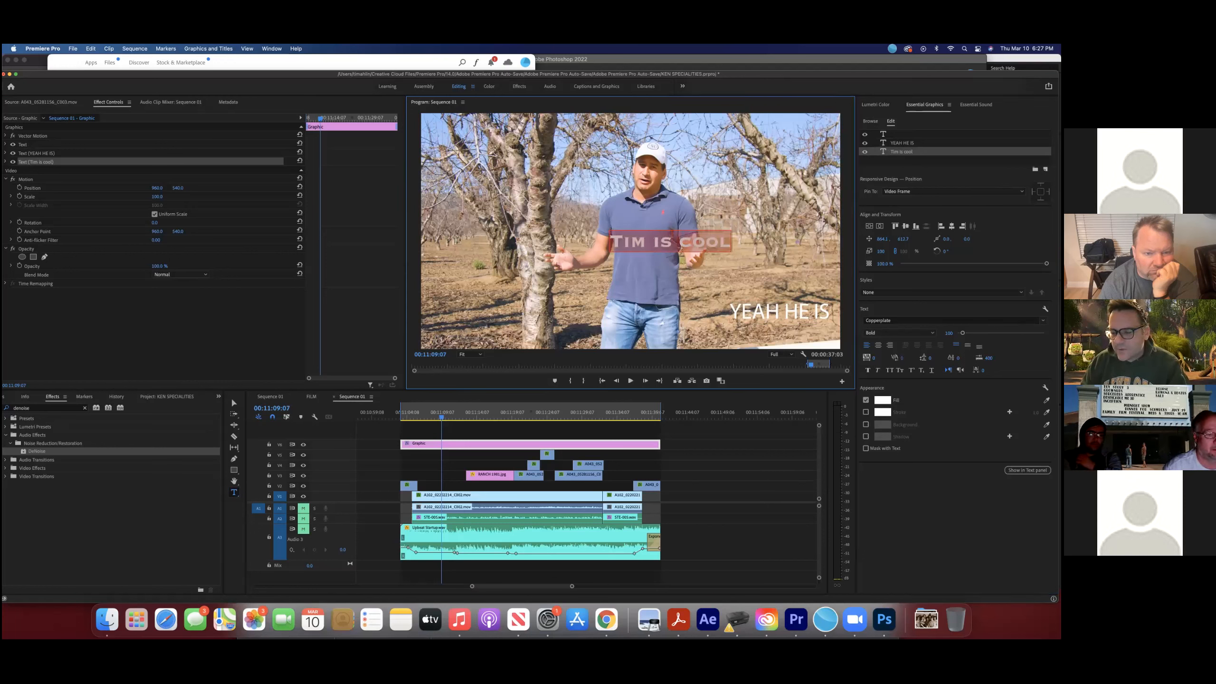
pyautogui.moveTo(962, 333)
pyautogui.mouseDown()
pyautogui.moveTo(1009, 332)
pyautogui.moveTo(967, 332)
pyautogui.mouseUp()
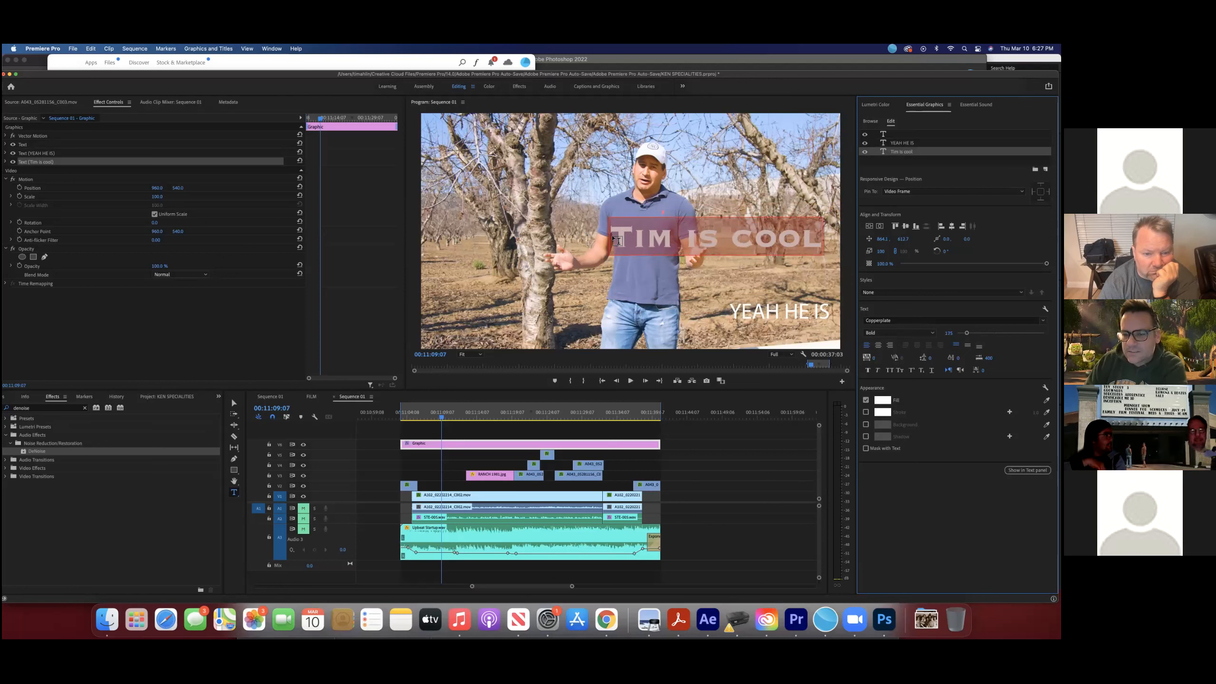
# Step: Centre-align the Copperplate caption's text and centre the caption both horizontally and vertically in the frame
pyautogui.click(879, 346)
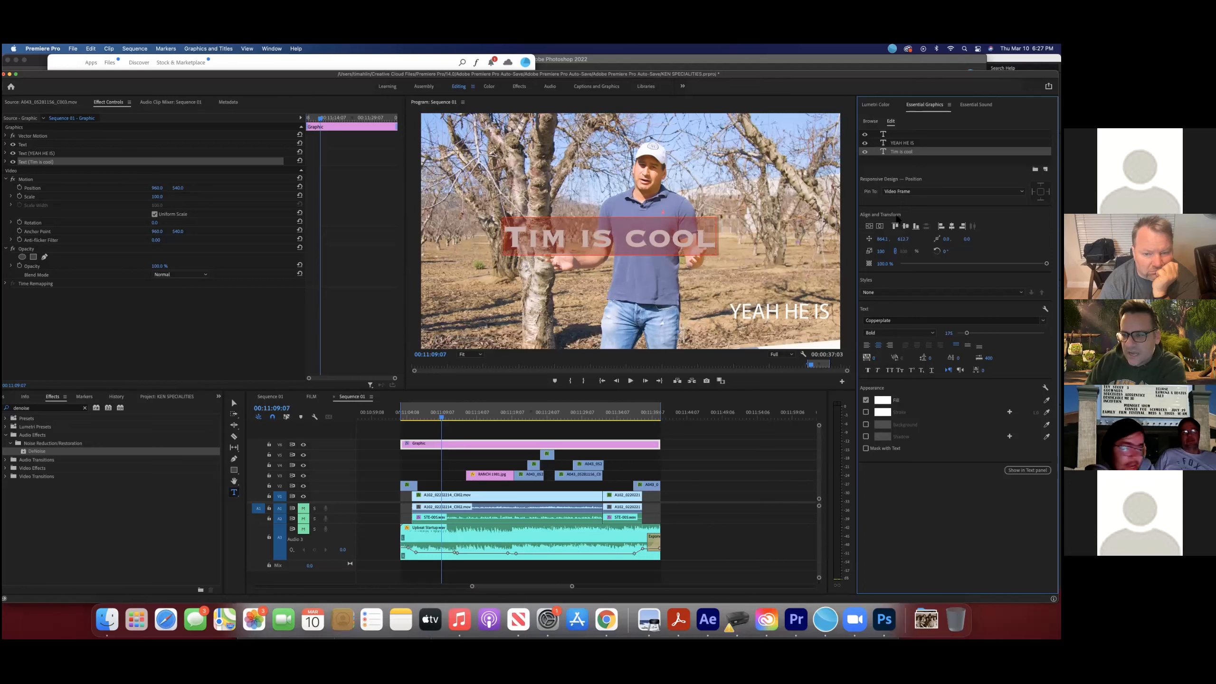
pyautogui.click(878, 227)
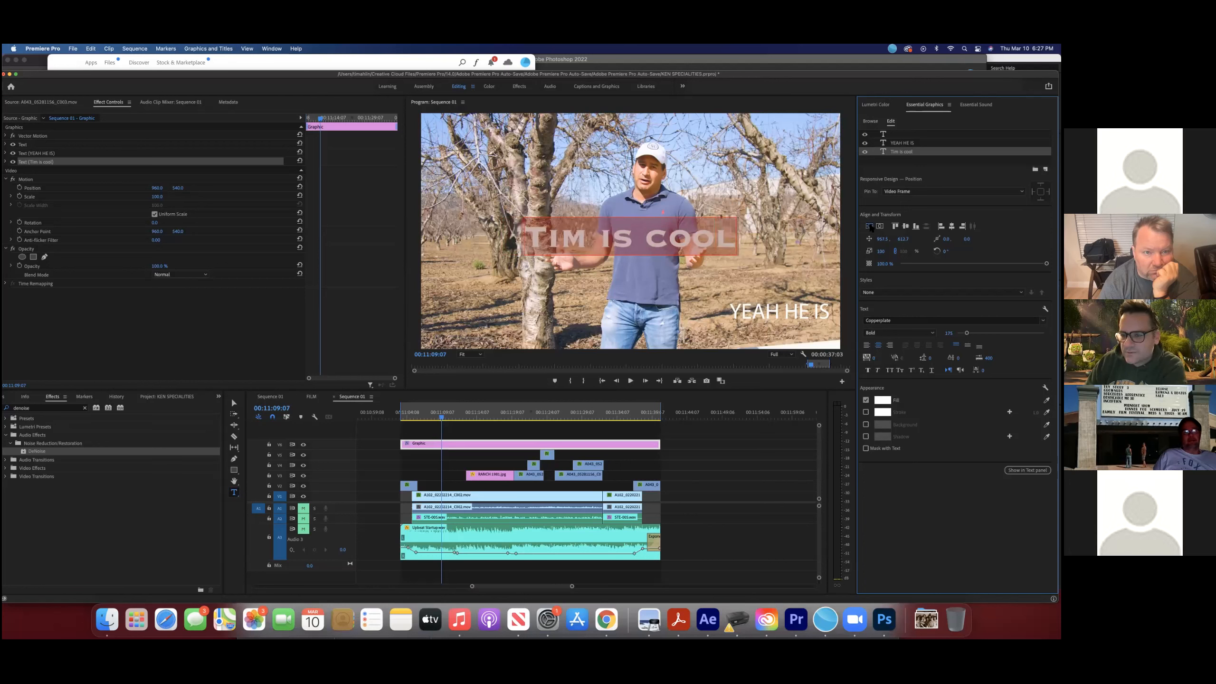
pyautogui.click(870, 227)
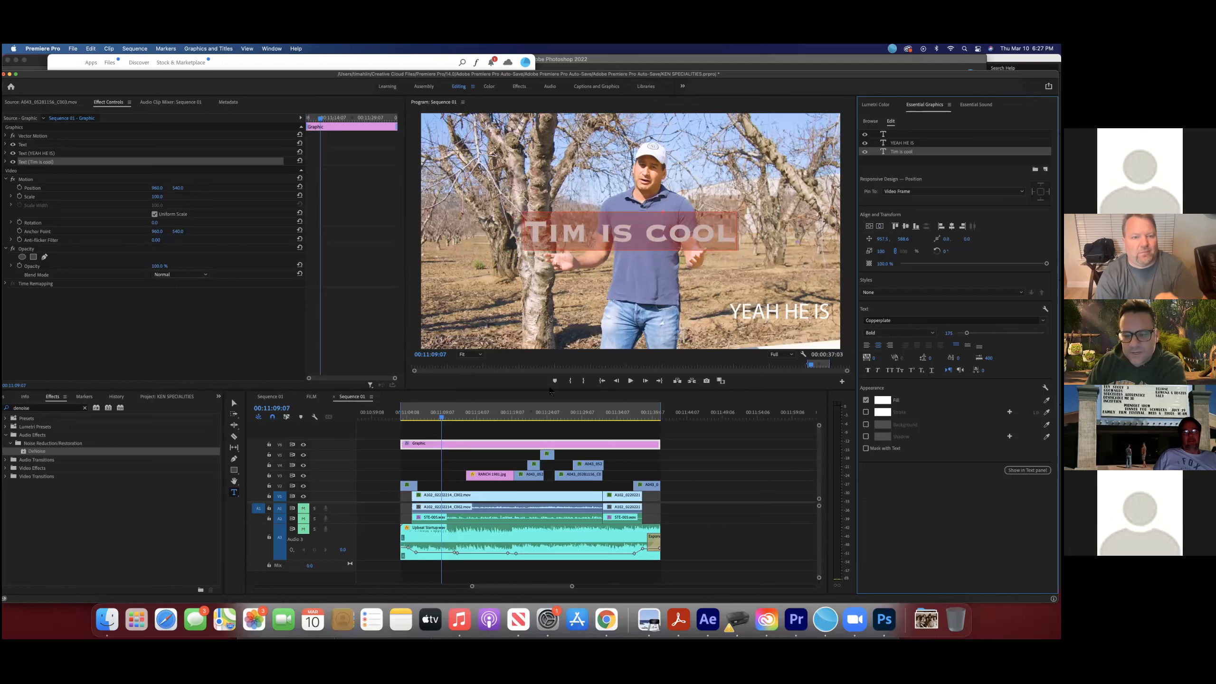
pyautogui.click(724, 427)
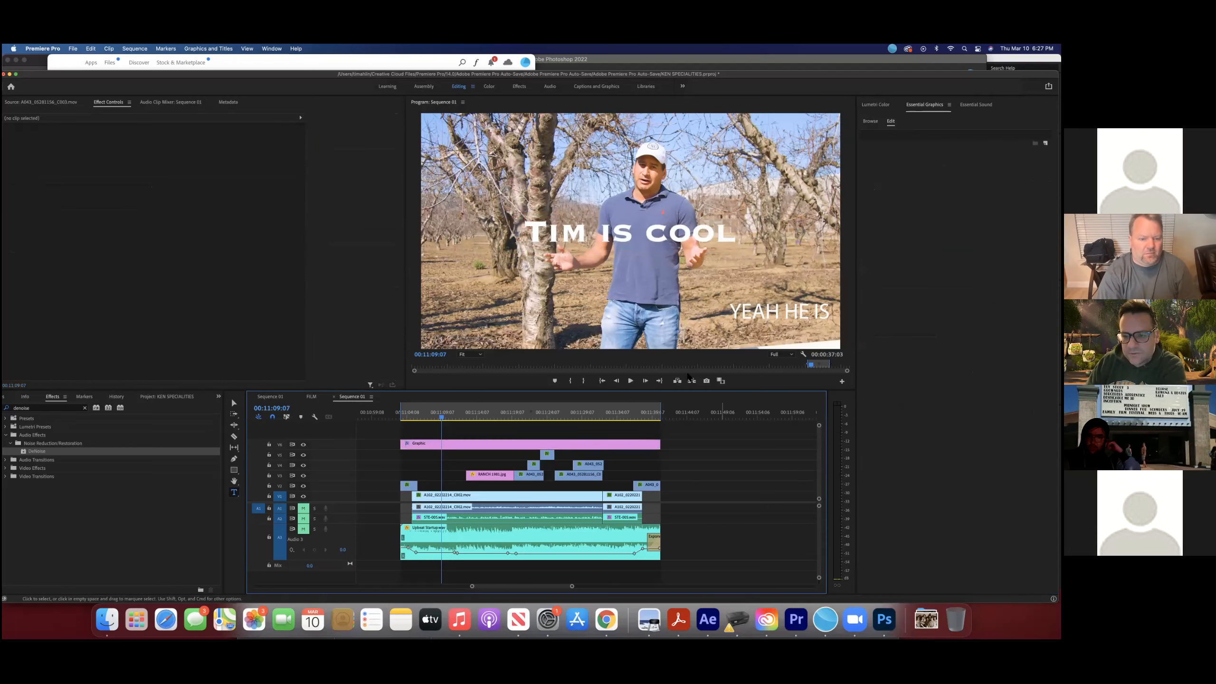
# Step: Try right and left text alignment on the Copperplate caption, and return it to centre alignment
pyautogui.doubleClick(581, 226)
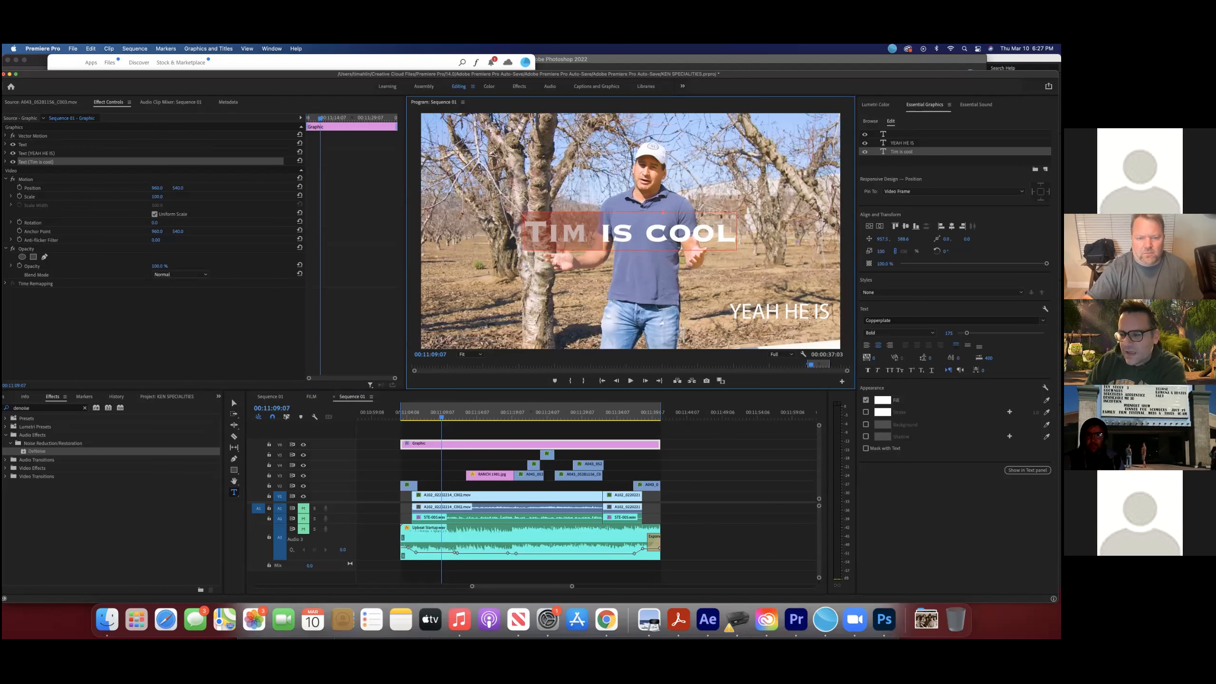
pyautogui.click(889, 346)
pyautogui.click(890, 345)
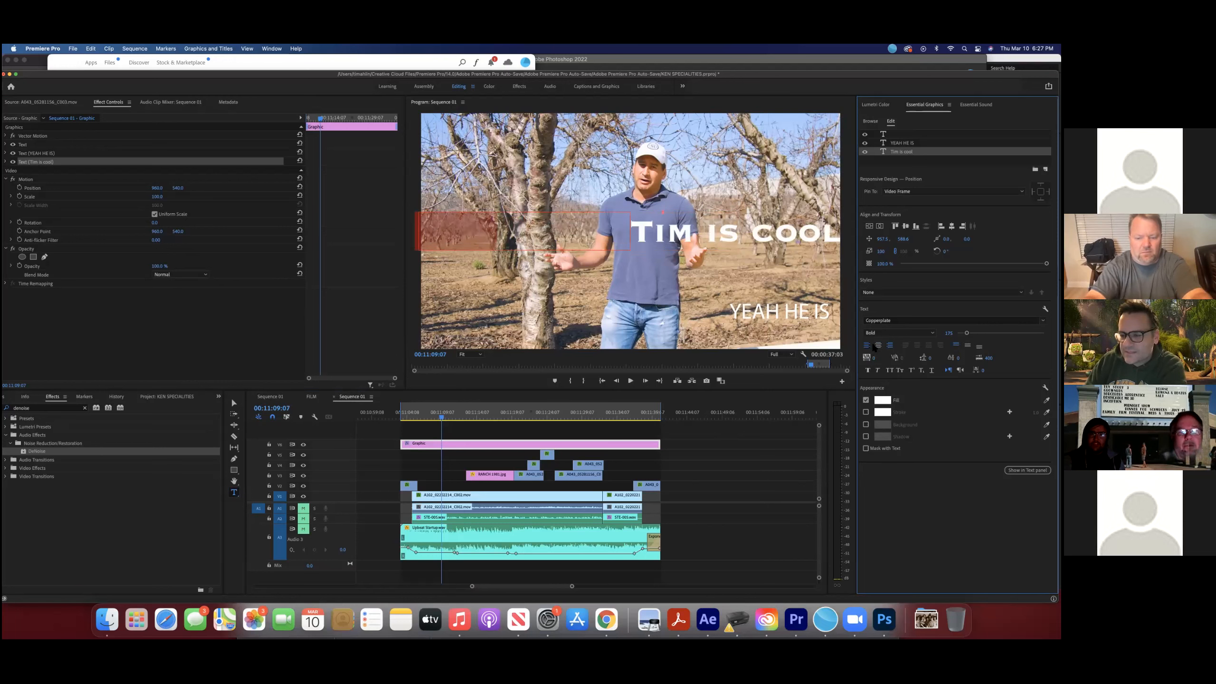
pyautogui.click(867, 345)
pyautogui.click(878, 345)
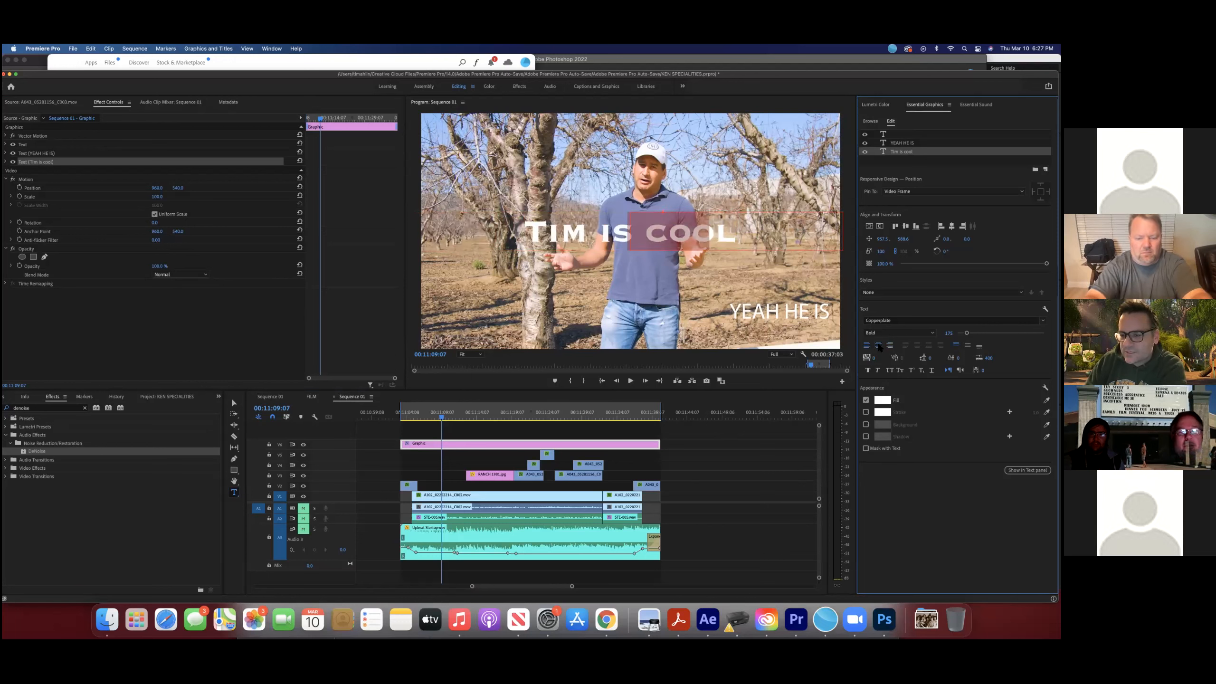
# Step: Break the Copperplate caption into three lines with one word on each line
pyautogui.doubleClick(642, 235)
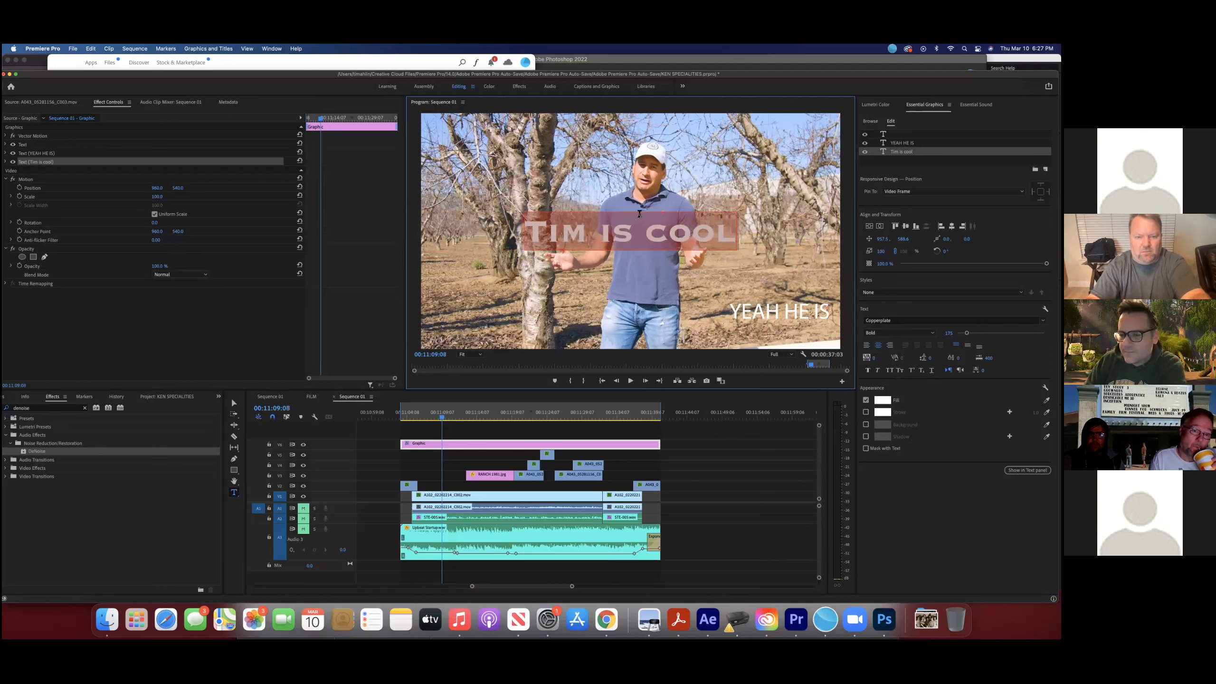
pyautogui.click(648, 232)
pyautogui.press('Return')
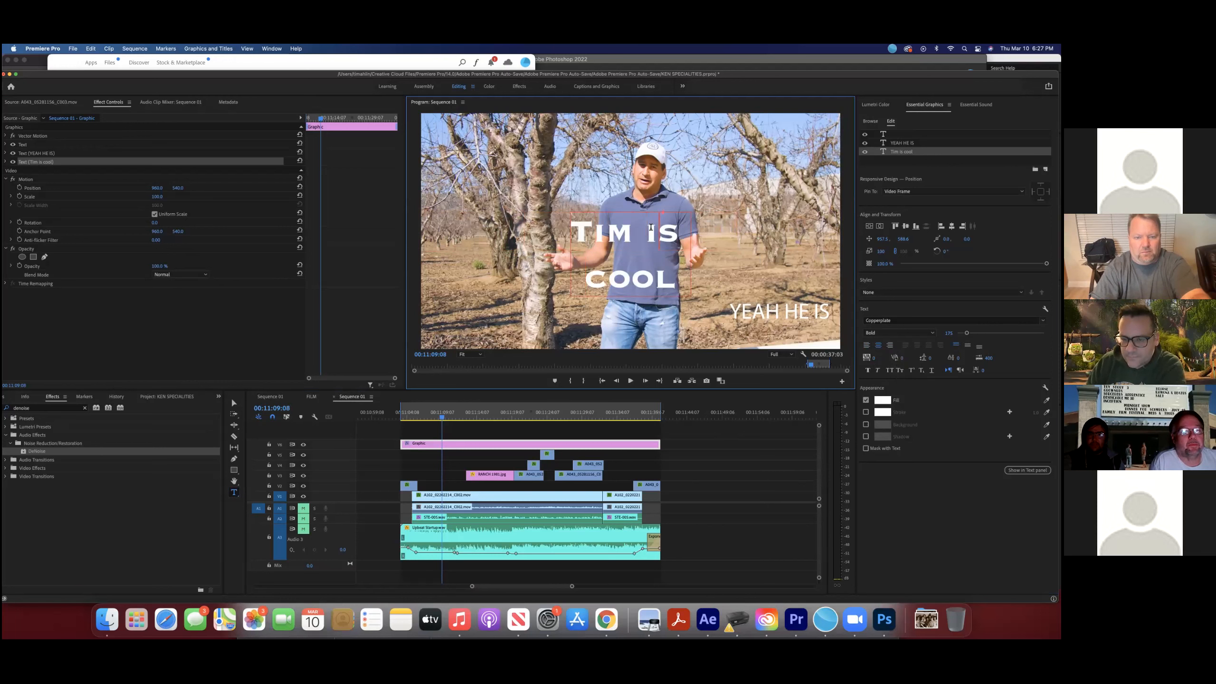
pyautogui.press('Return')
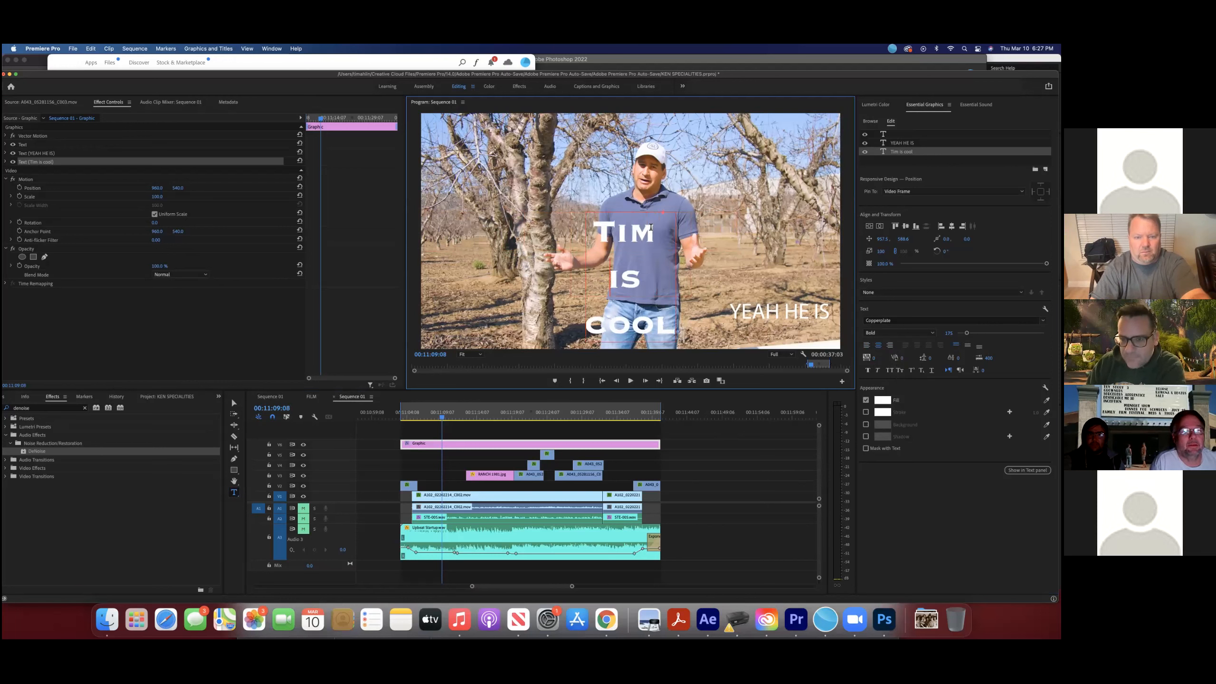
# Step: Tighten the leading across all three lines of the Copperplate caption to about -110, and try out the tracking control
pyautogui.moveTo(600, 230); pyautogui.dragTo(669, 327)
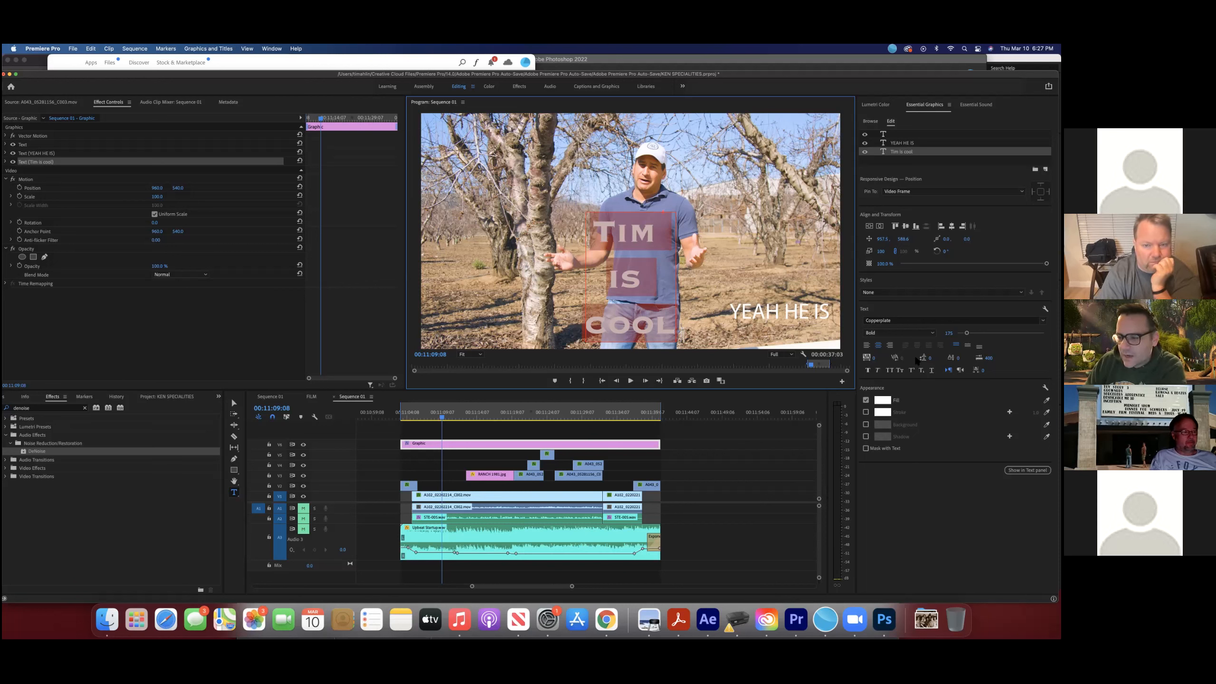
pyautogui.moveTo(929, 358); pyautogui.dragTo(876, 358)
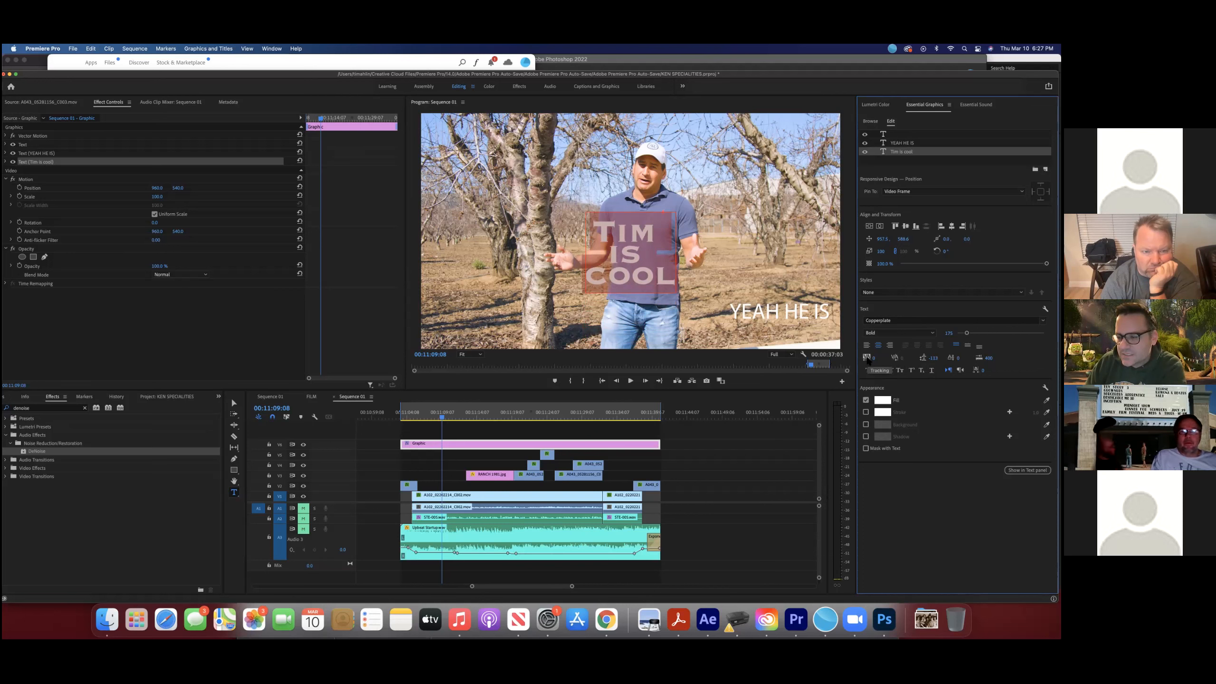
pyautogui.moveTo(868, 360)
pyautogui.mouseDown()
pyautogui.moveTo(1207, 360)
pyautogui.moveTo(874, 360)
pyautogui.mouseUp()
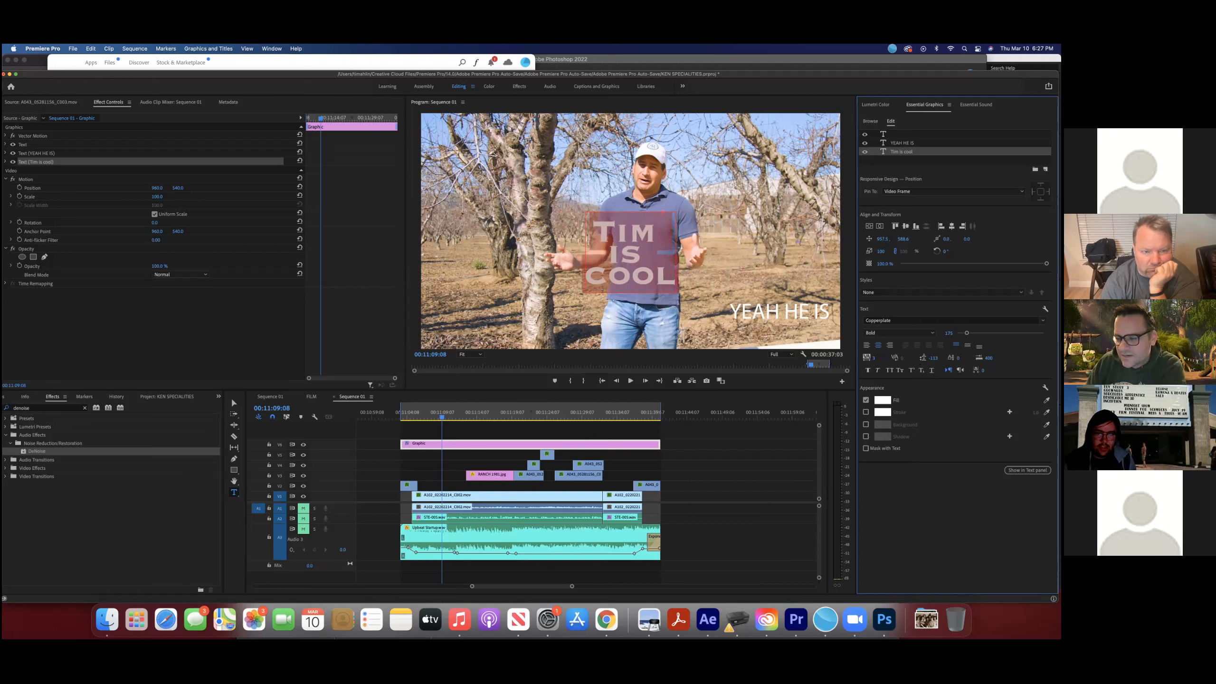
# Step: Raise the baseline shift of the whole Copperplate caption to about 72
pyautogui.moveTo(958, 358); pyautogui.dragTo(993, 358)
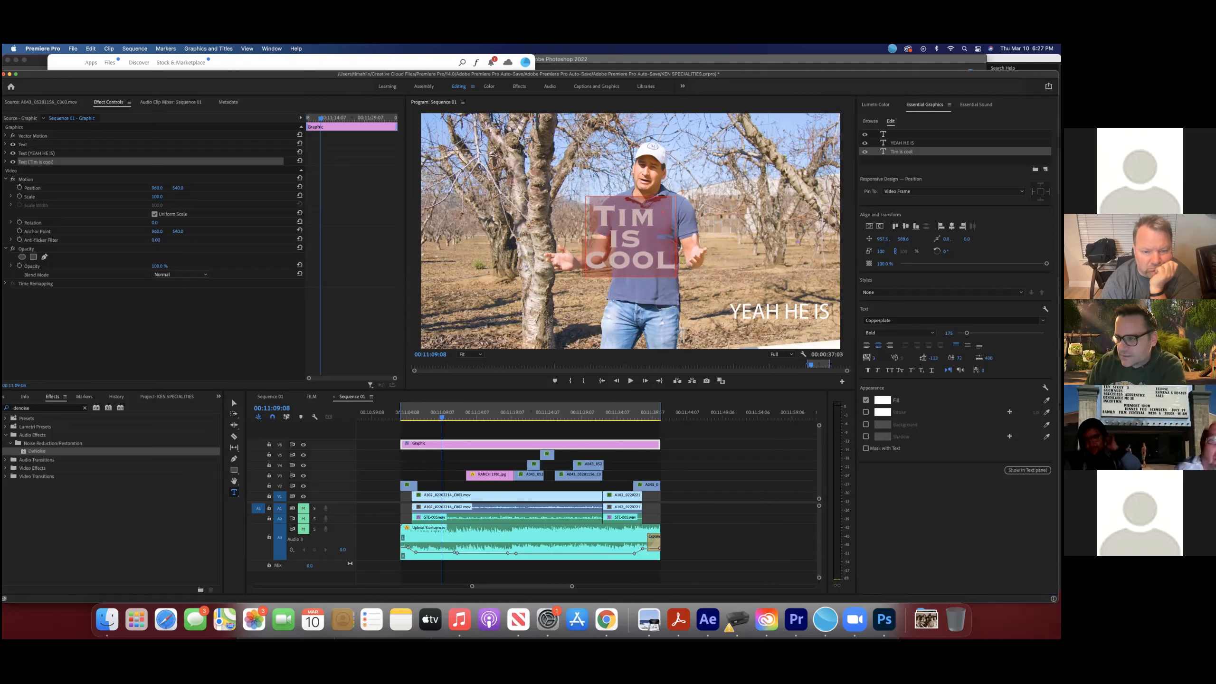
pyautogui.moveTo(988, 358); pyautogui.dragTo(989, 359)
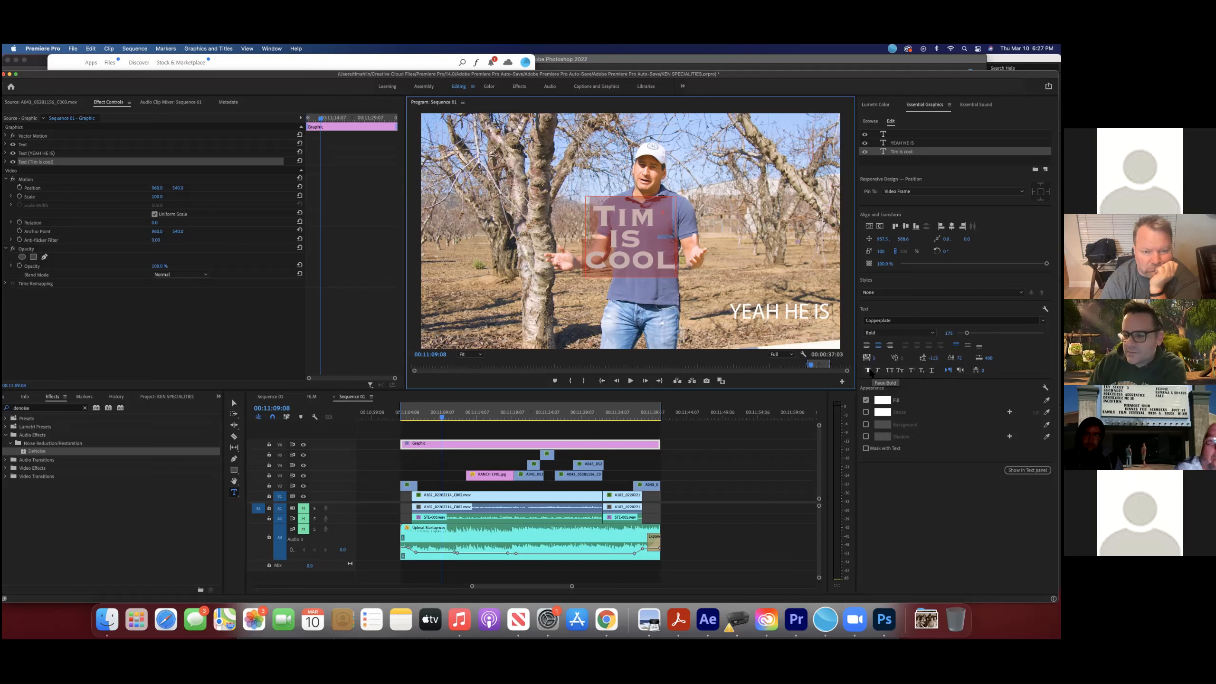
# Step: Try faux bold, faux italic, all caps and small caps on the Copperplate caption
pyautogui.click(868, 370)
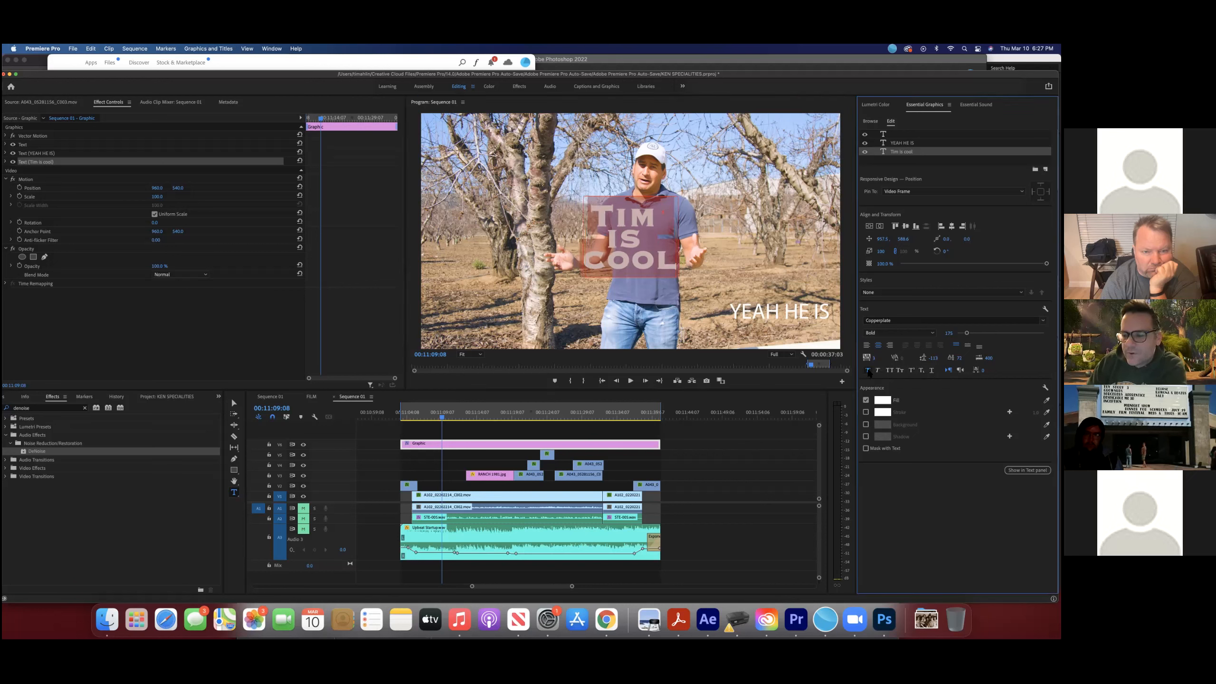
pyautogui.click(877, 372)
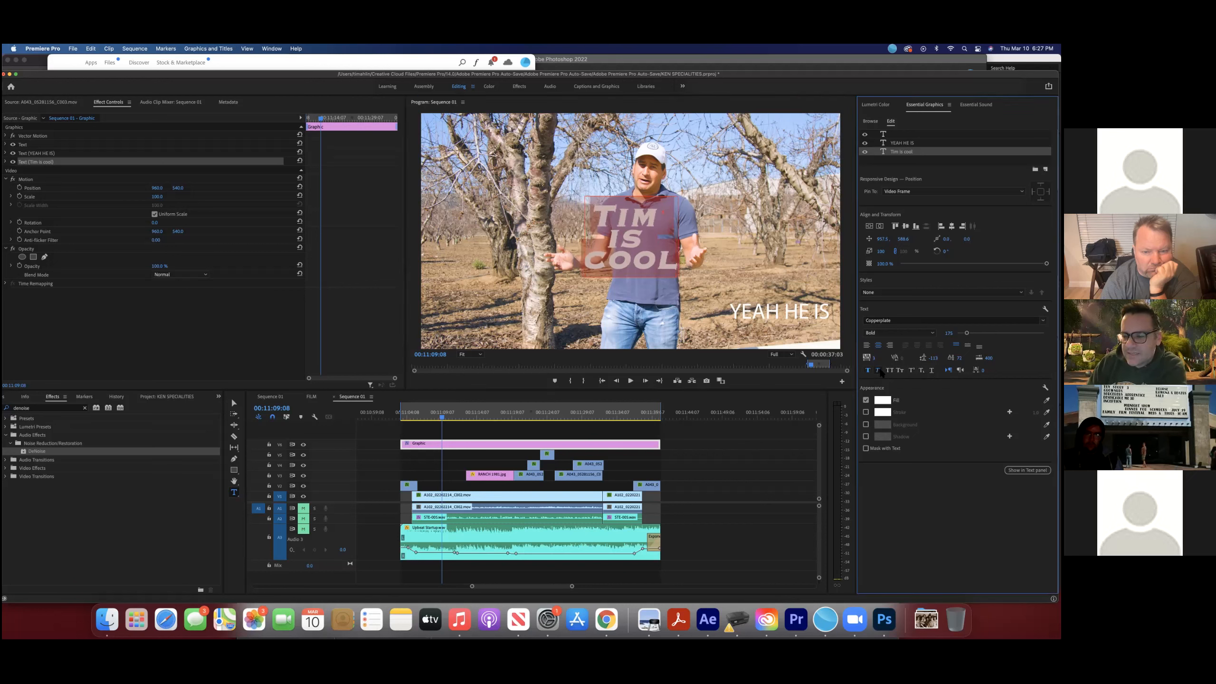
pyautogui.click(889, 372)
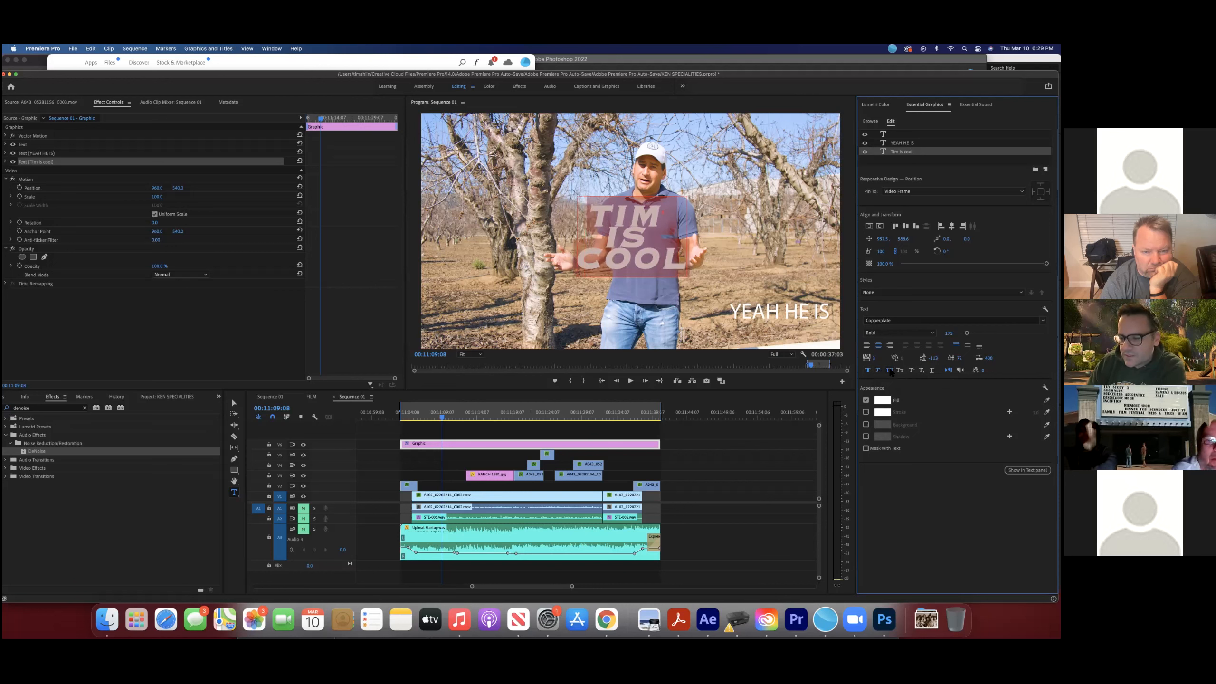
pyautogui.click(877, 371)
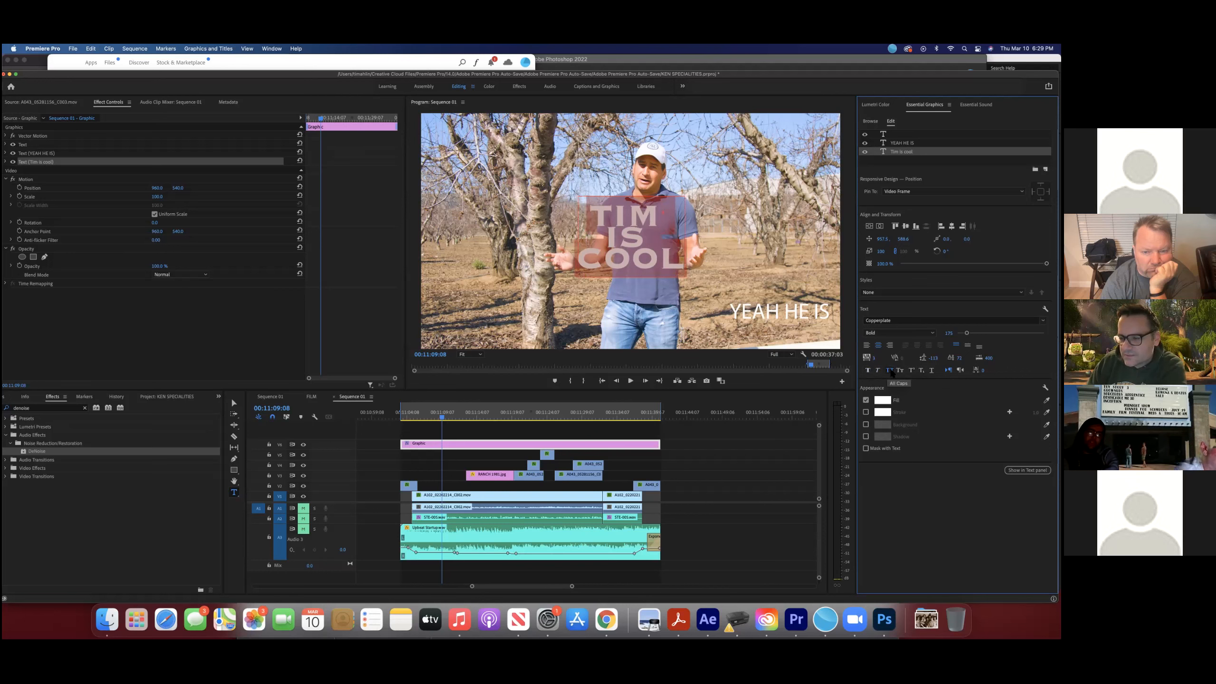
pyautogui.click(900, 372)
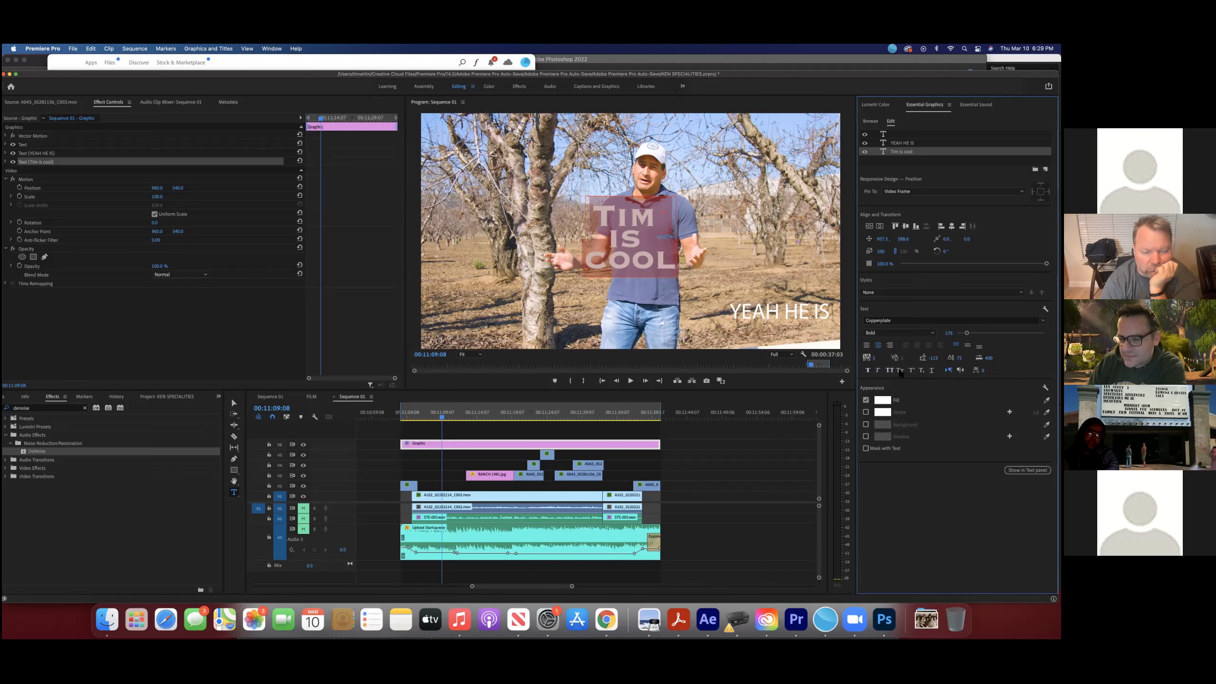
pyautogui.click(900, 370)
pyautogui.click(901, 371)
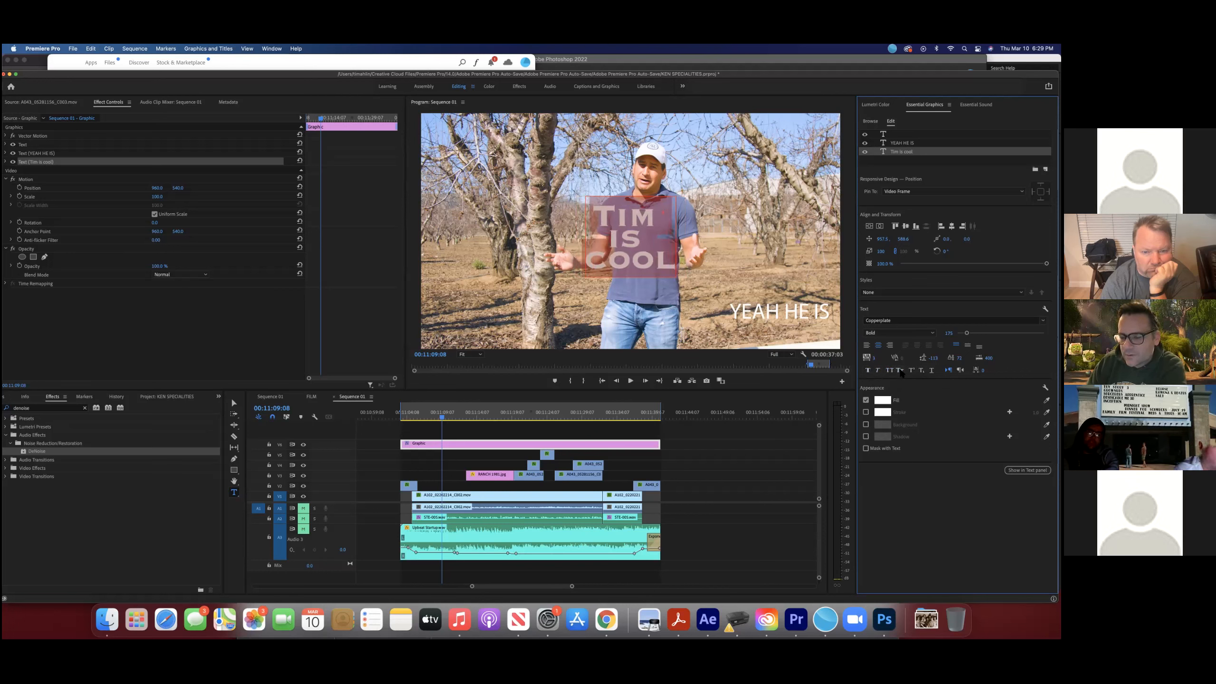
# Step: Try small caps on the "YEAH HE IS" caption and set its font to Noteworthy
pyautogui.click(902, 143)
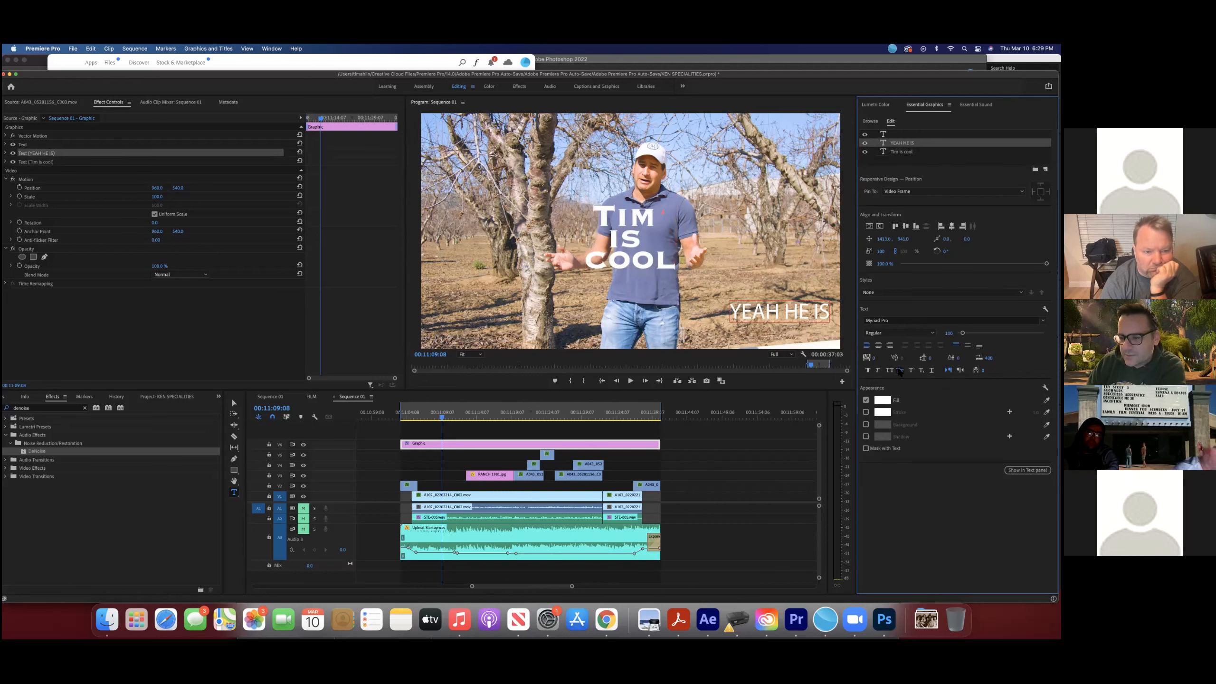
pyautogui.doubleClick(810, 317)
pyautogui.click(900, 371)
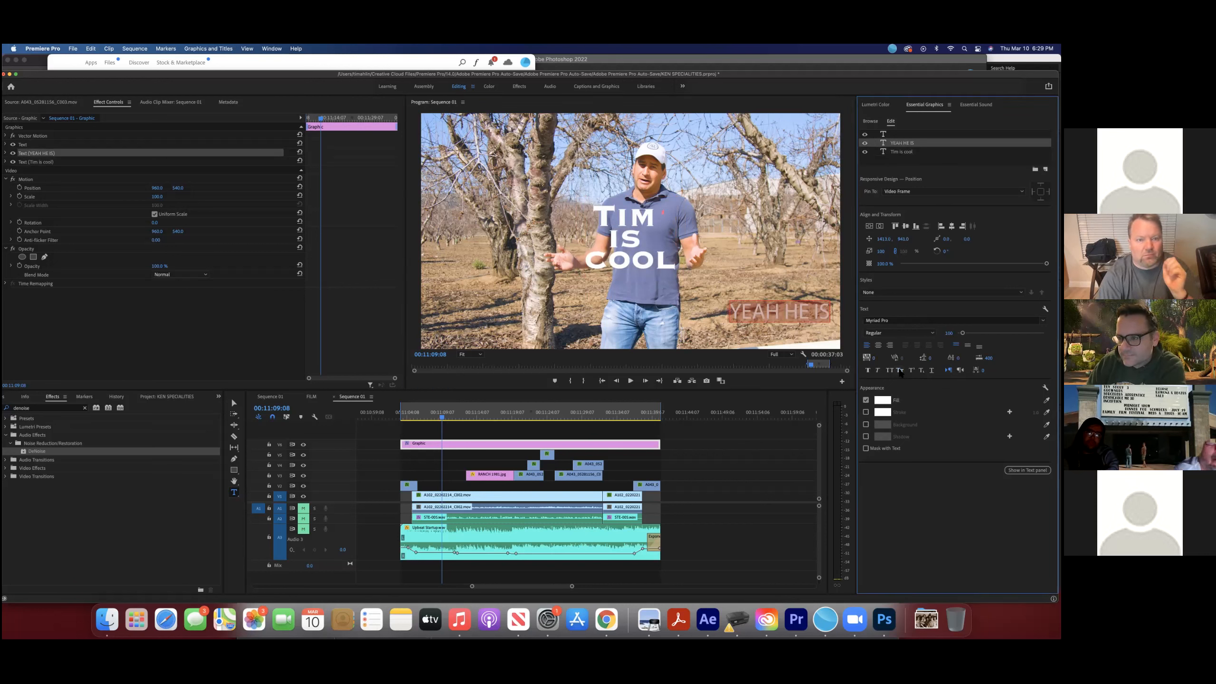
pyautogui.click(899, 372)
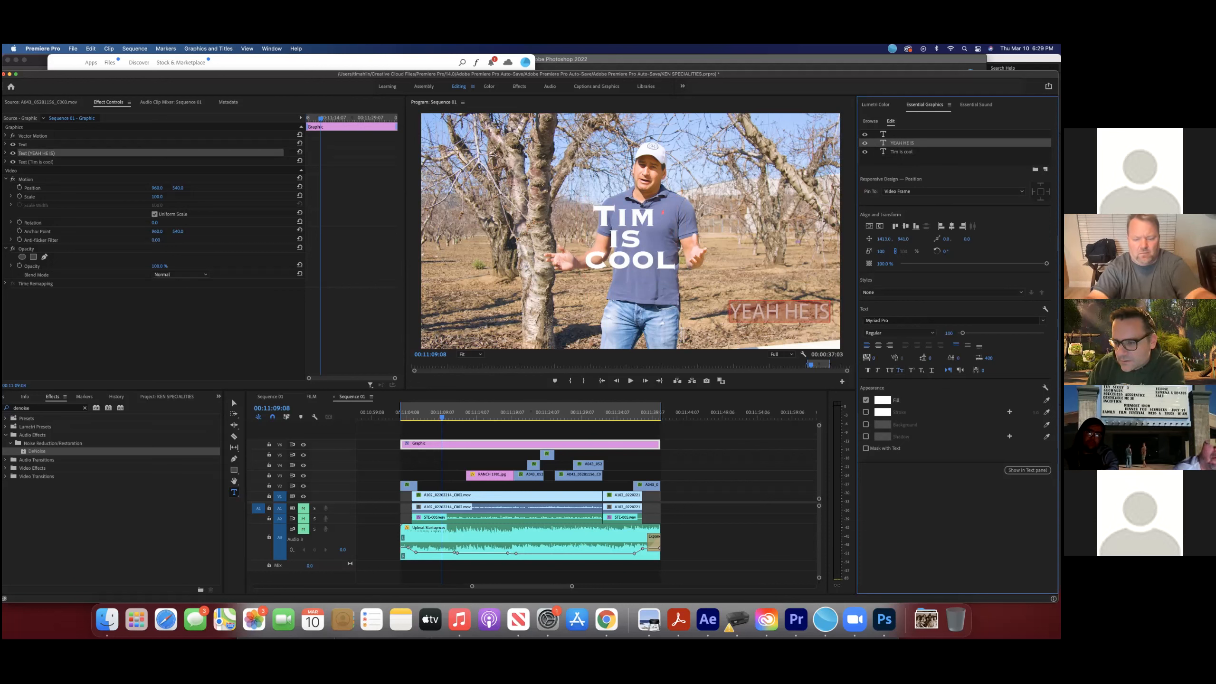
pyautogui.click(1042, 320)
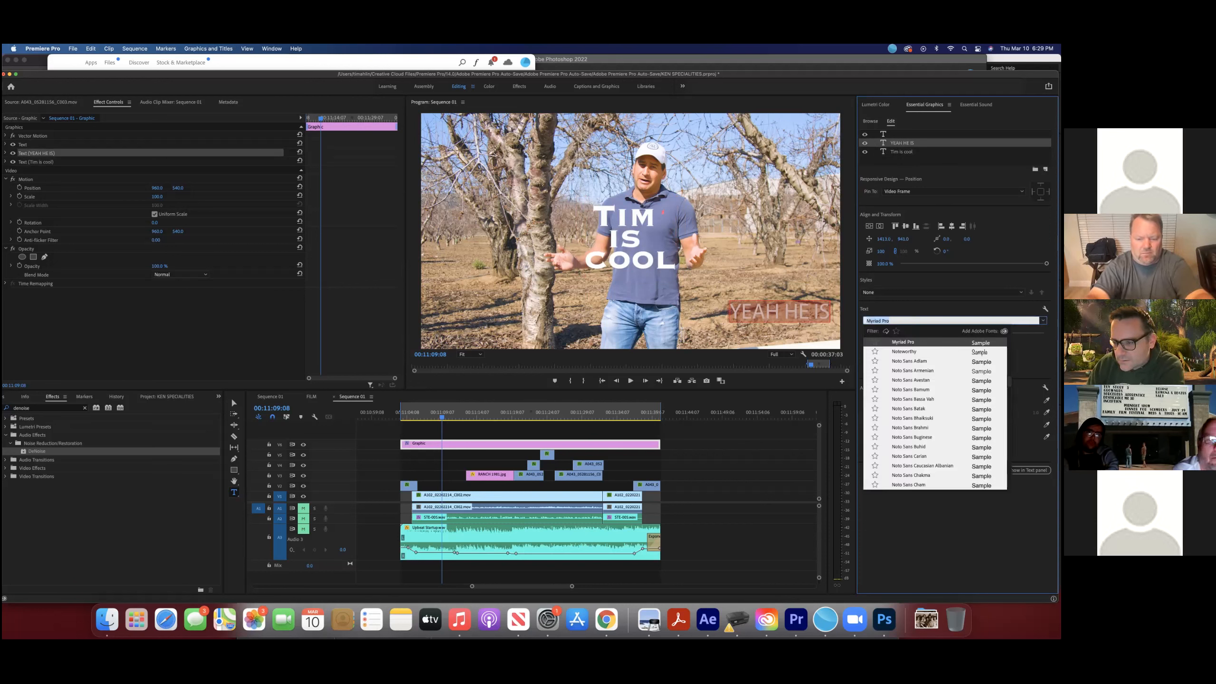
pyautogui.click(904, 352)
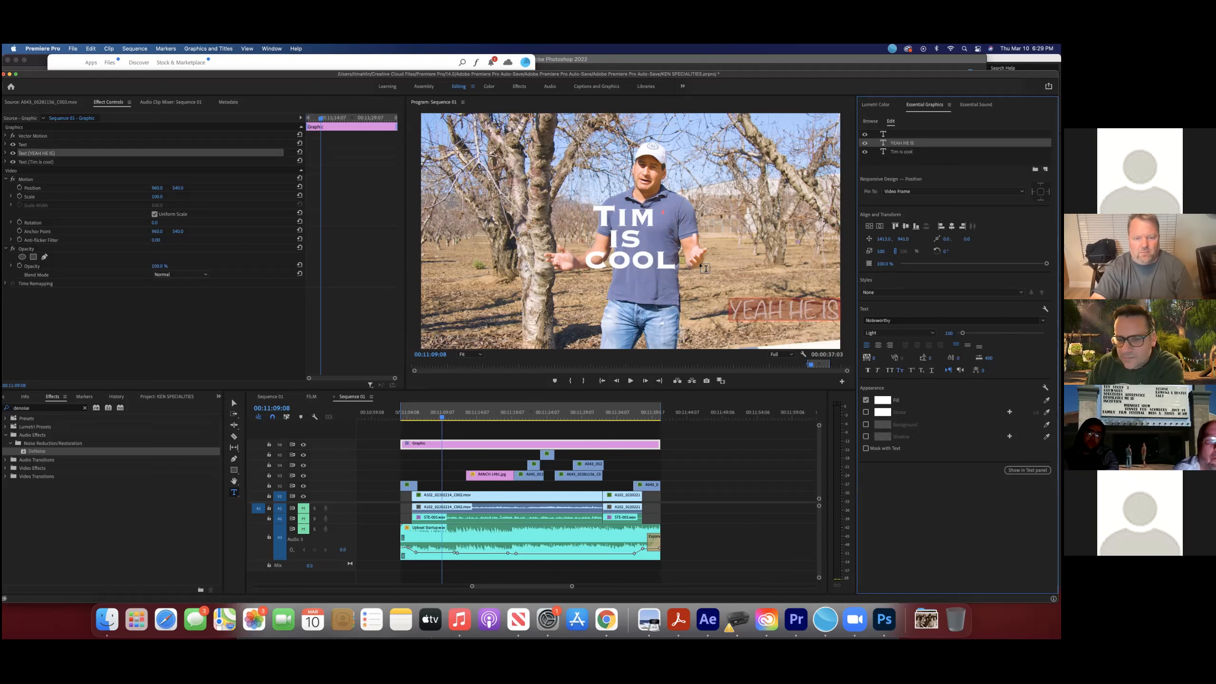
# Step: Select all three lines of the Copperplate caption and compare small caps with all caps on them
pyautogui.click(611, 212)
pyautogui.moveTo(597, 216); pyautogui.dragTo(669, 271)
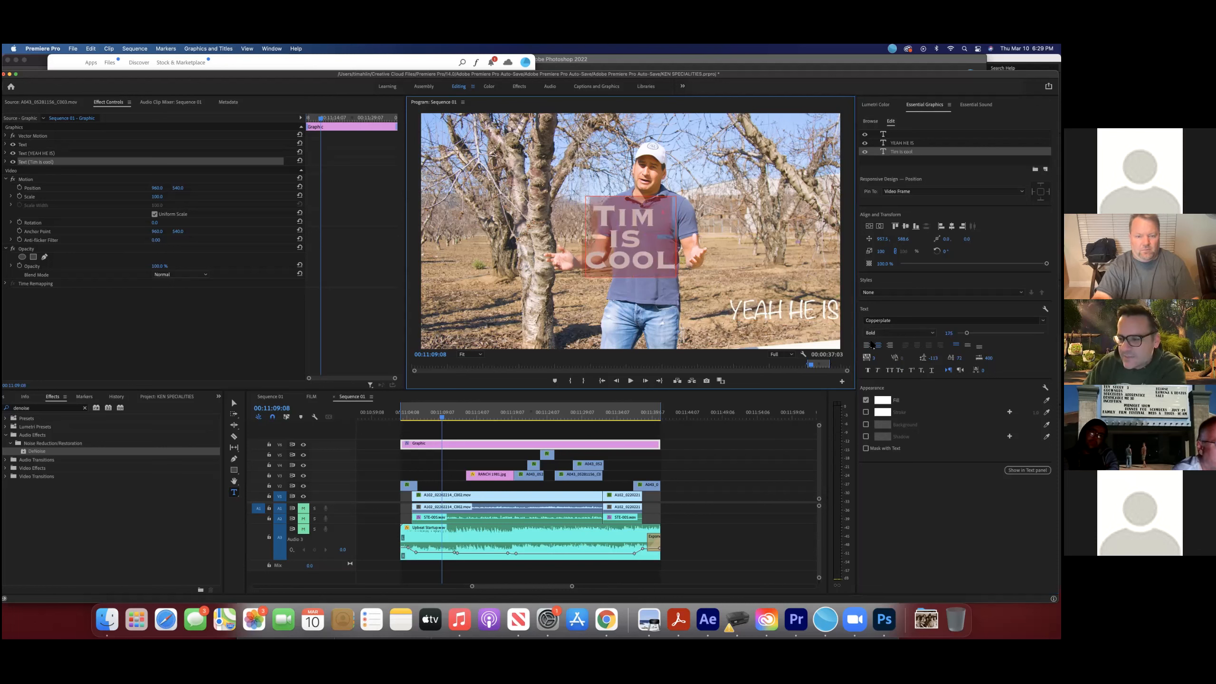
pyautogui.click(901, 370)
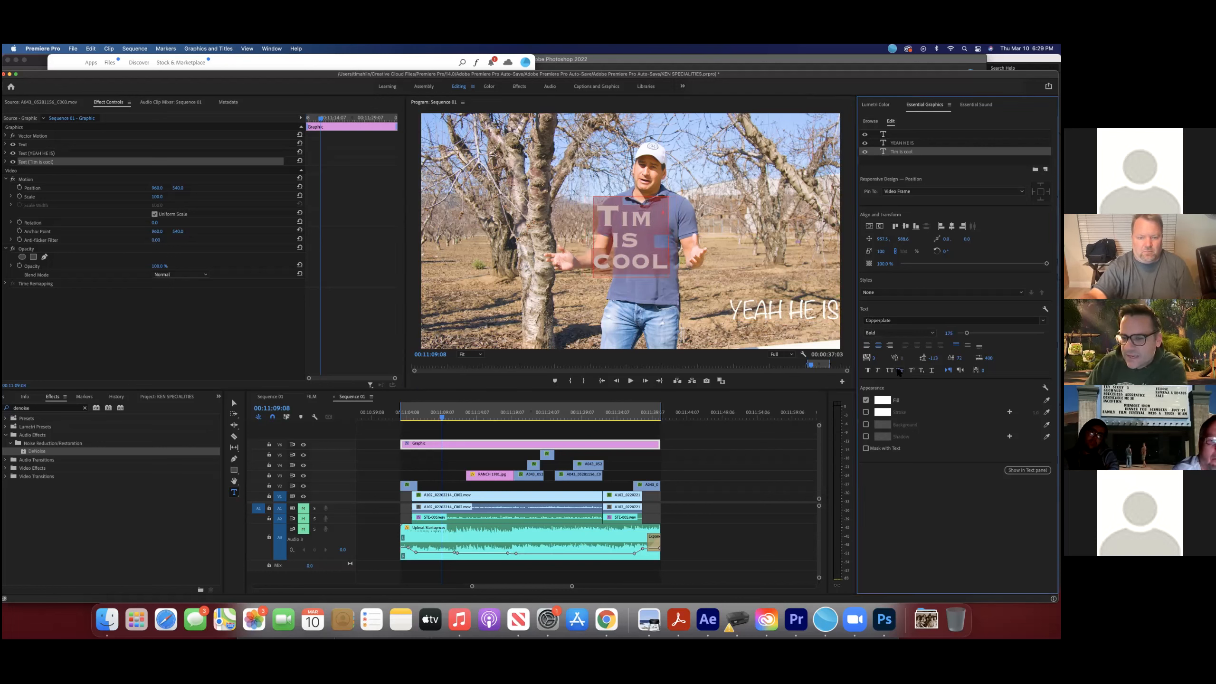
pyautogui.click(891, 370)
pyautogui.click(891, 370)
pyautogui.click(901, 371)
pyautogui.click(900, 372)
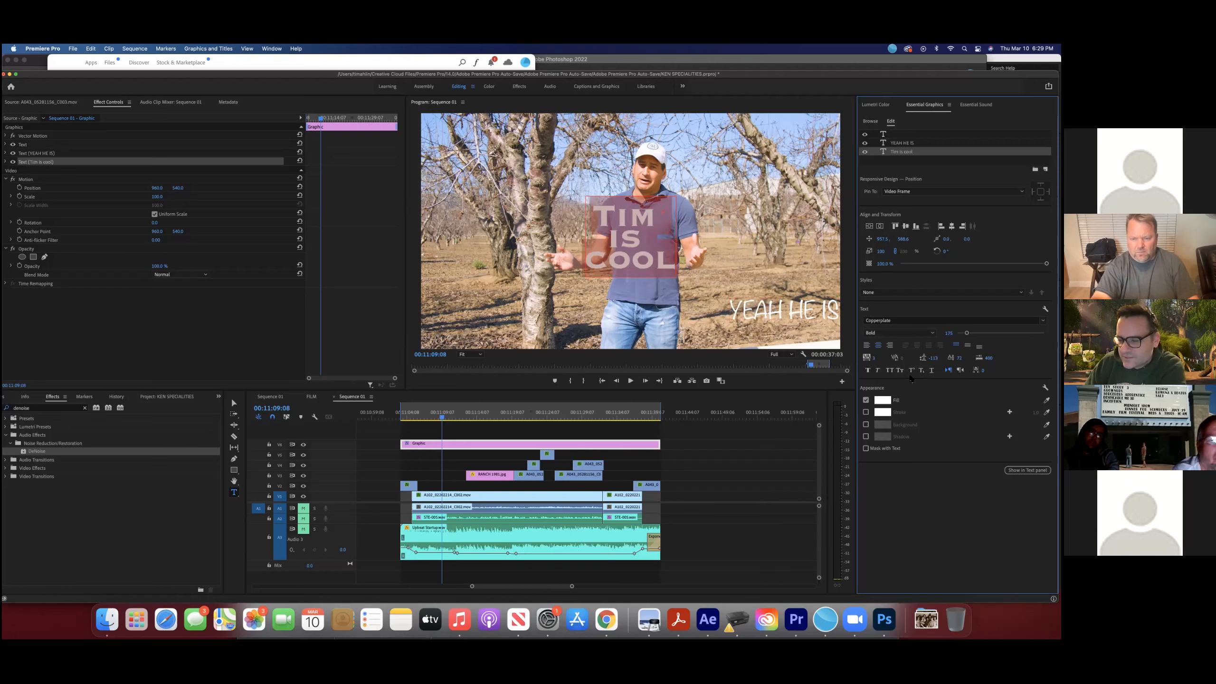
# Step: Apply superscript to the whole Copperplate caption, and try adding a 3 in front of its first word
pyautogui.click(912, 372)
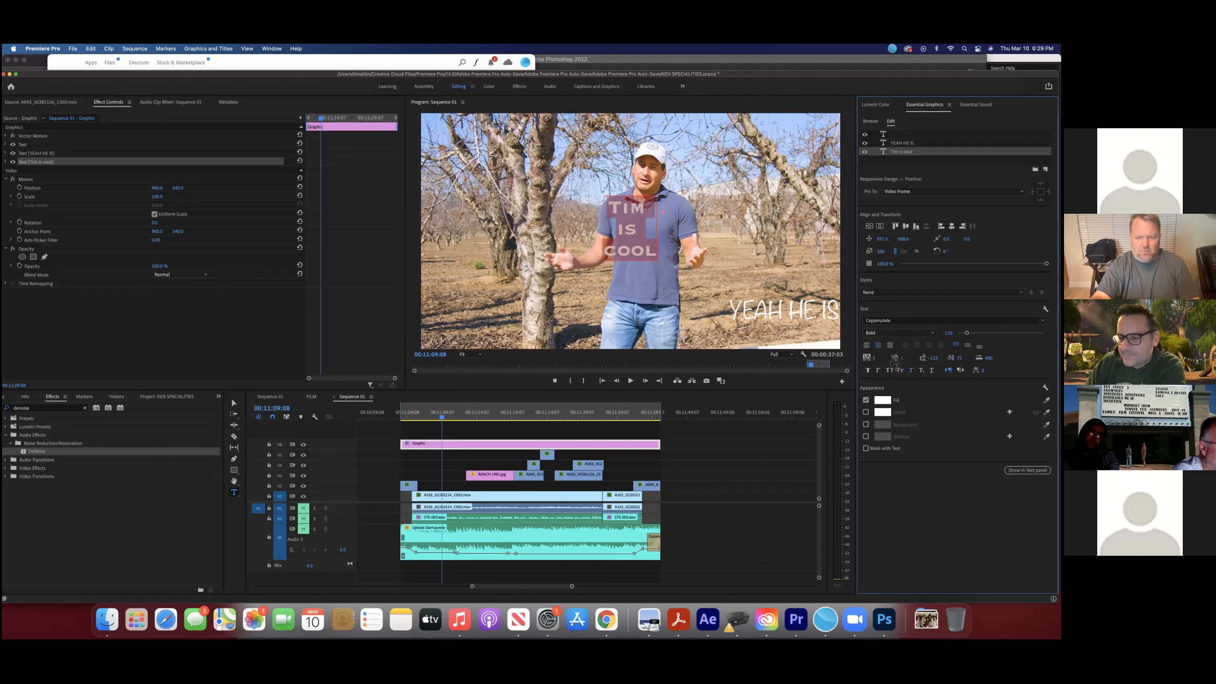
pyautogui.click(613, 211)
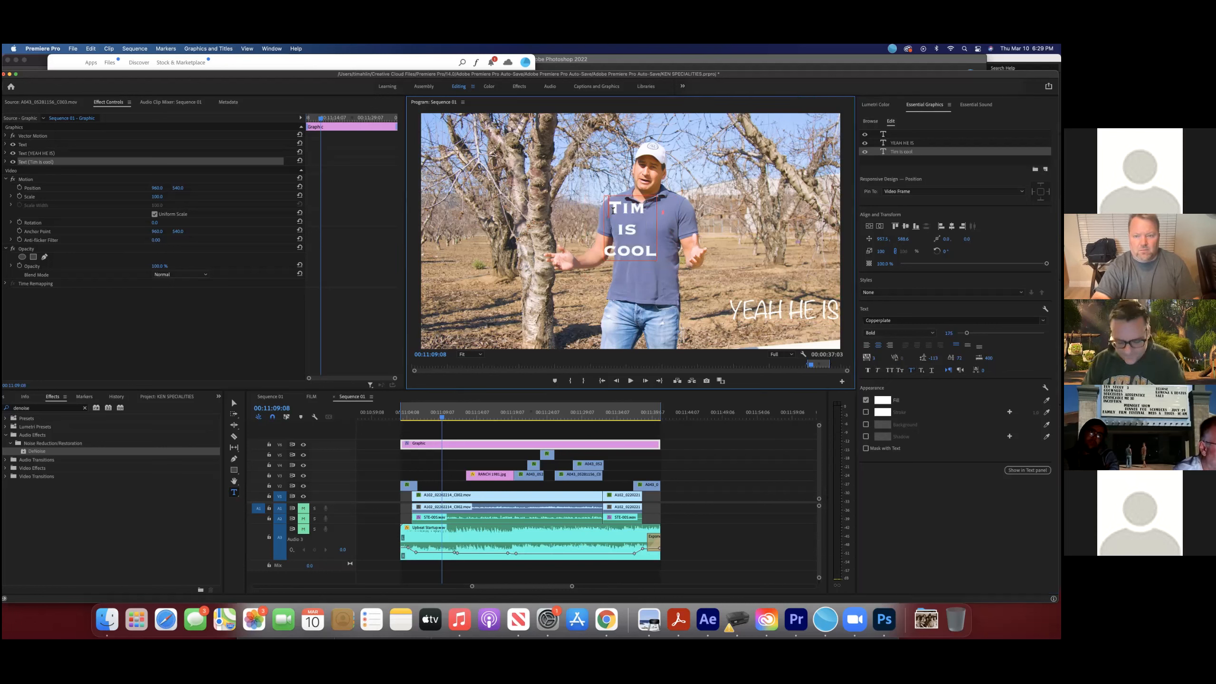
pyautogui.write('3')
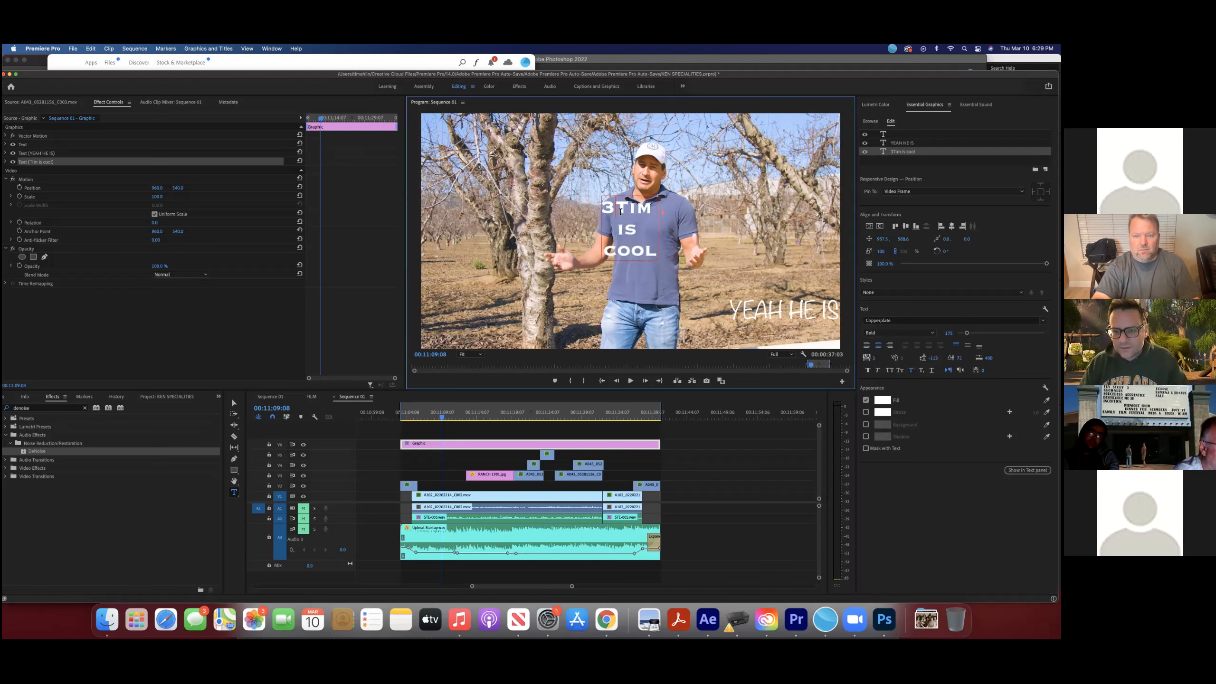
pyautogui.press('BackSpace')
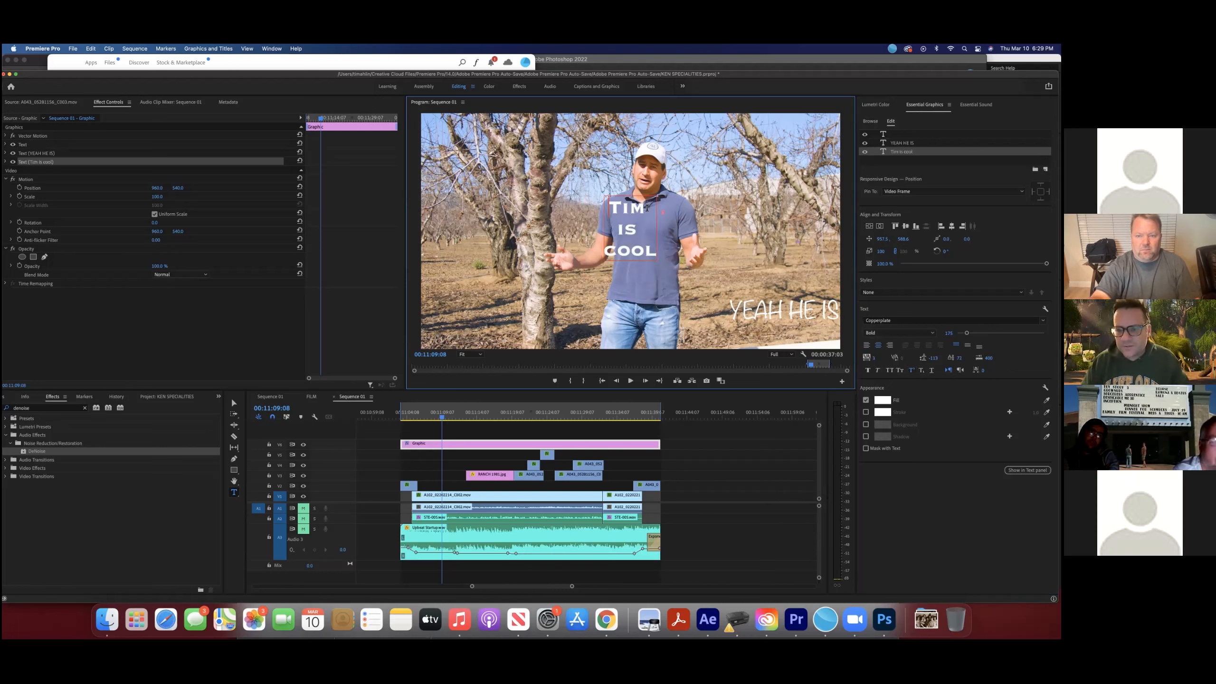
# Step: Return the Copperplate caption's first word from superscript to full size and add a 3 after it
pyautogui.moveTo(646, 208); pyautogui.dragTo(604, 211)
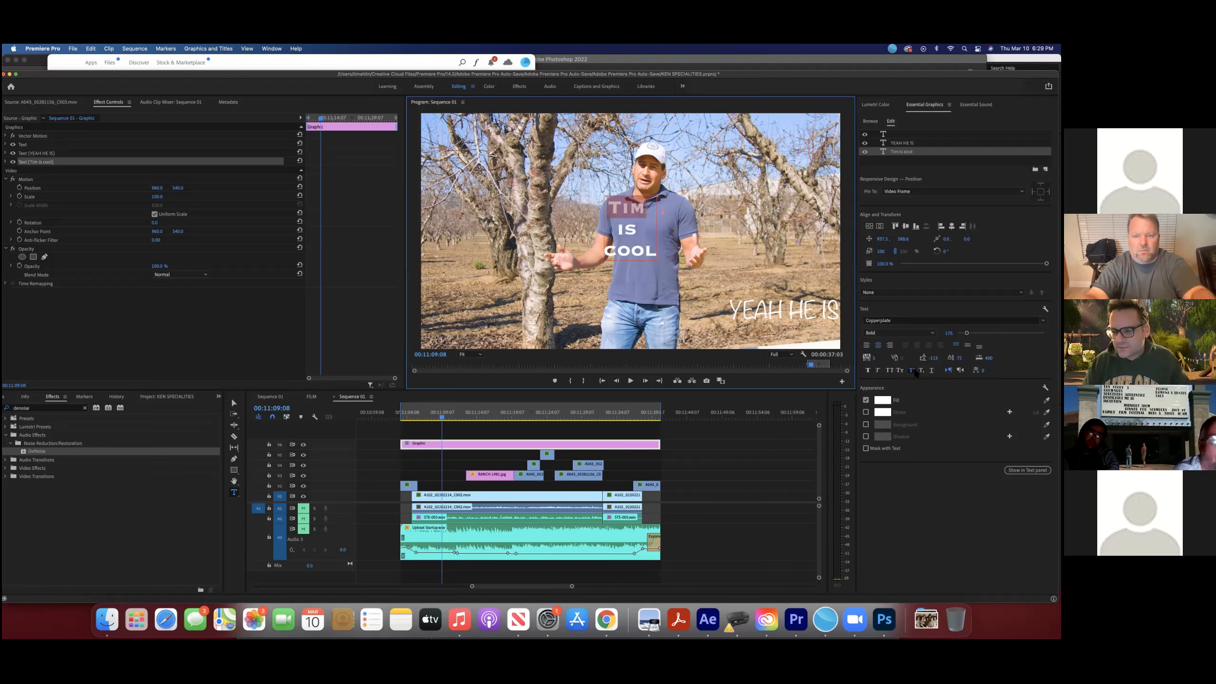
pyautogui.click(899, 368)
pyautogui.click(656, 215)
pyautogui.write('3')
# Step: Make only the 3 after the Copperplate caption's first word superscript
pyautogui.moveTo(651, 220); pyautogui.dragTo(681, 225)
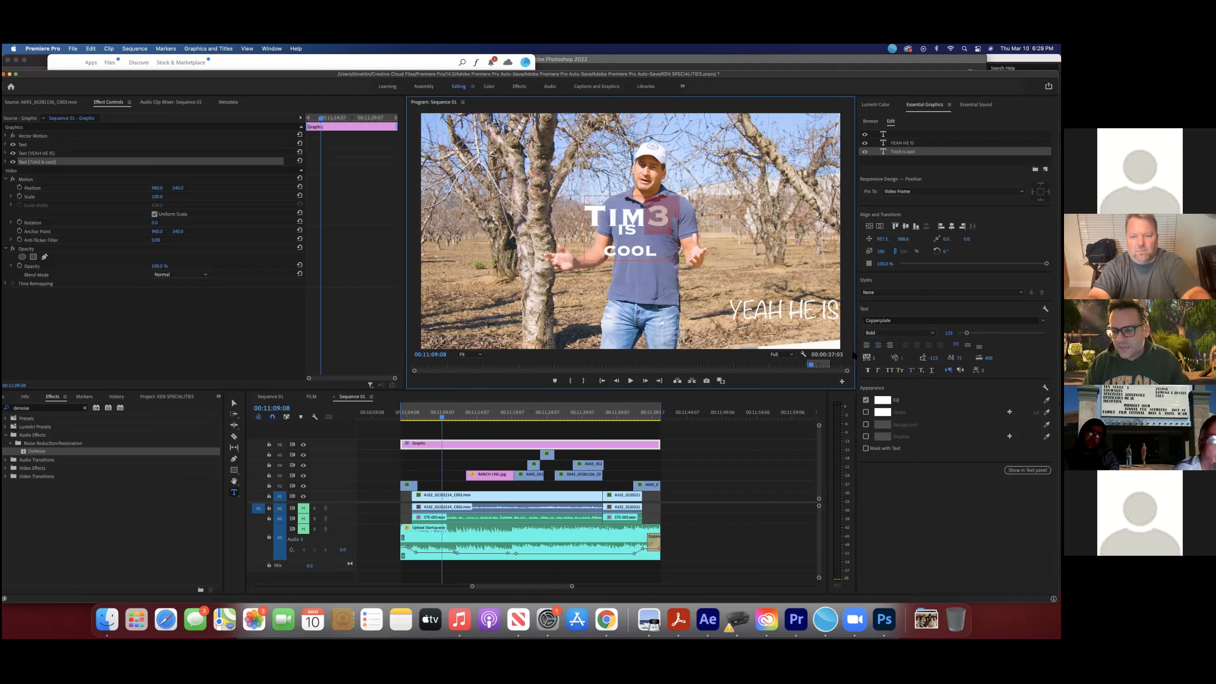
pyautogui.click(913, 372)
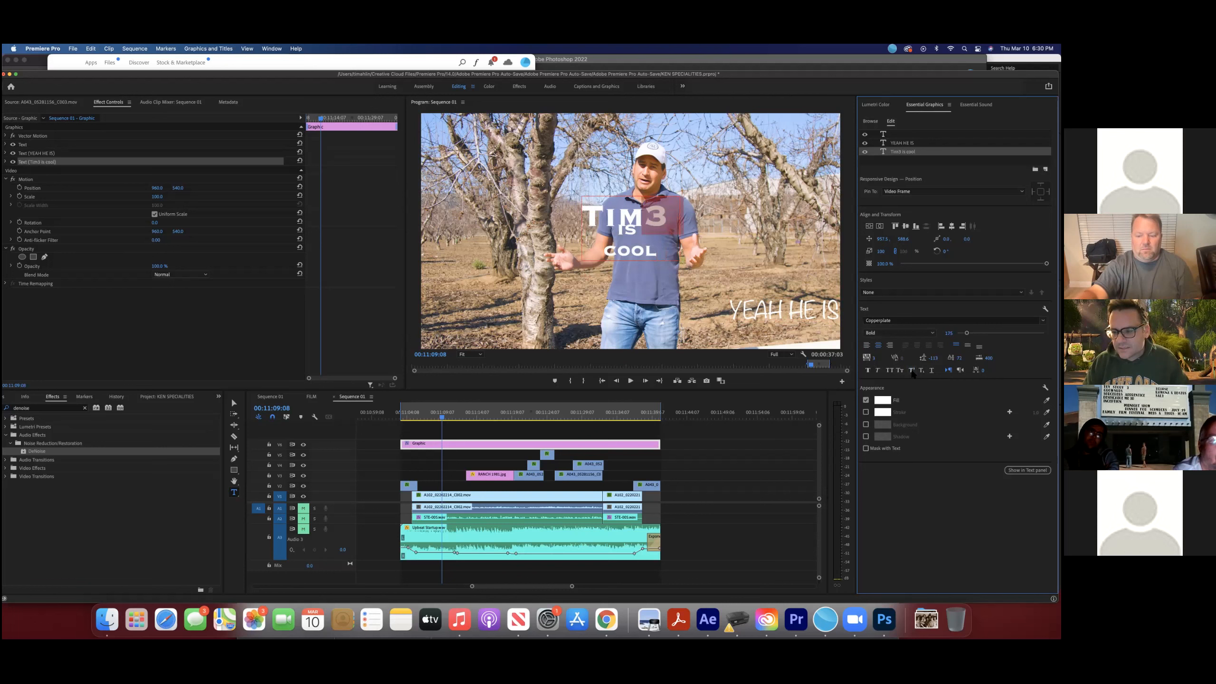
pyautogui.click(912, 373)
pyautogui.click(653, 244)
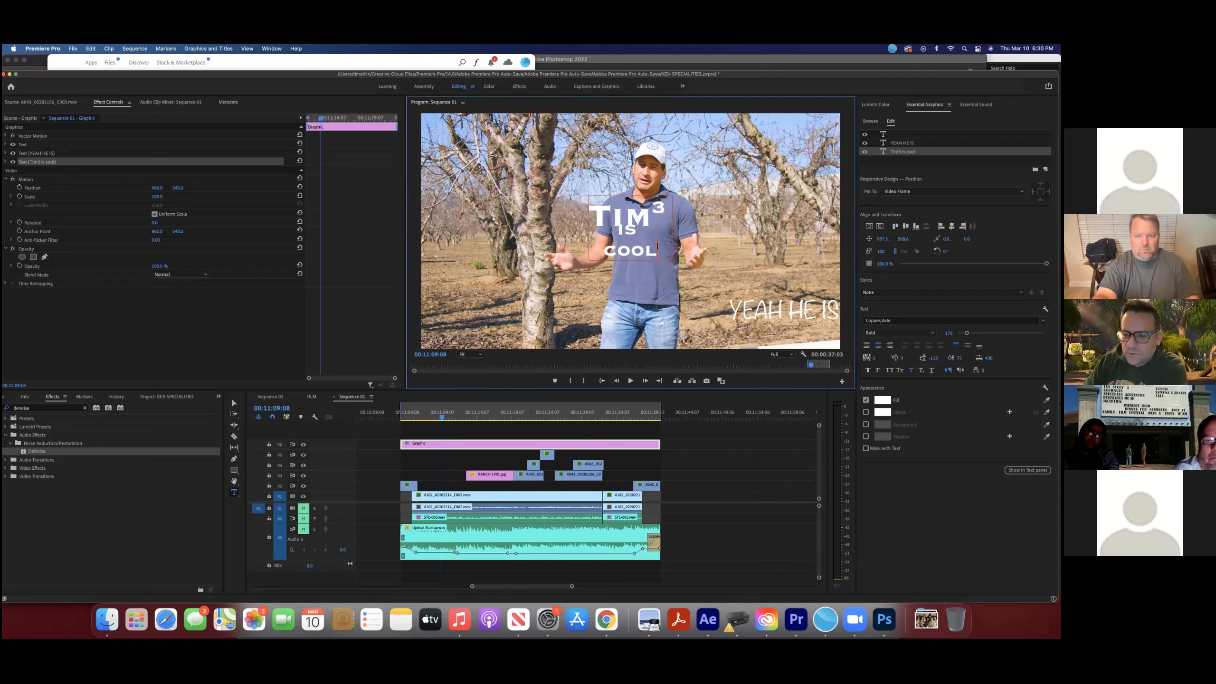
# Step: Remove superscript from the Copperplate caption's last word and add a 2 after it
pyautogui.click(922, 371)
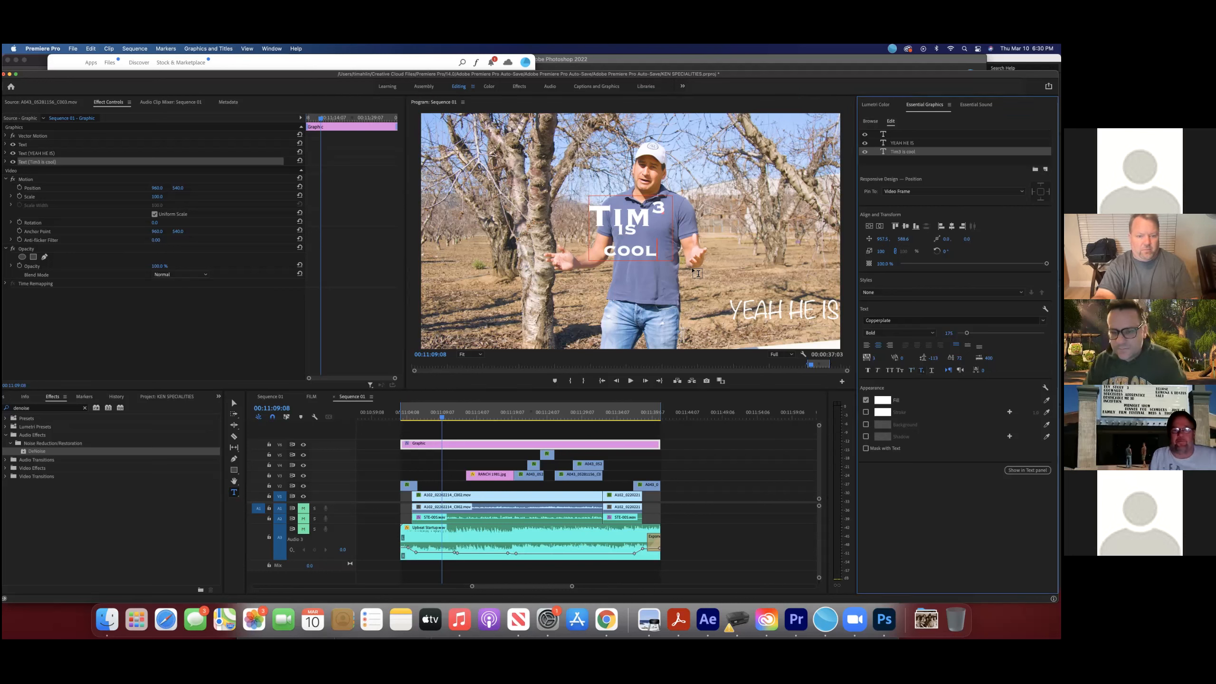
pyautogui.doubleClick(634, 251)
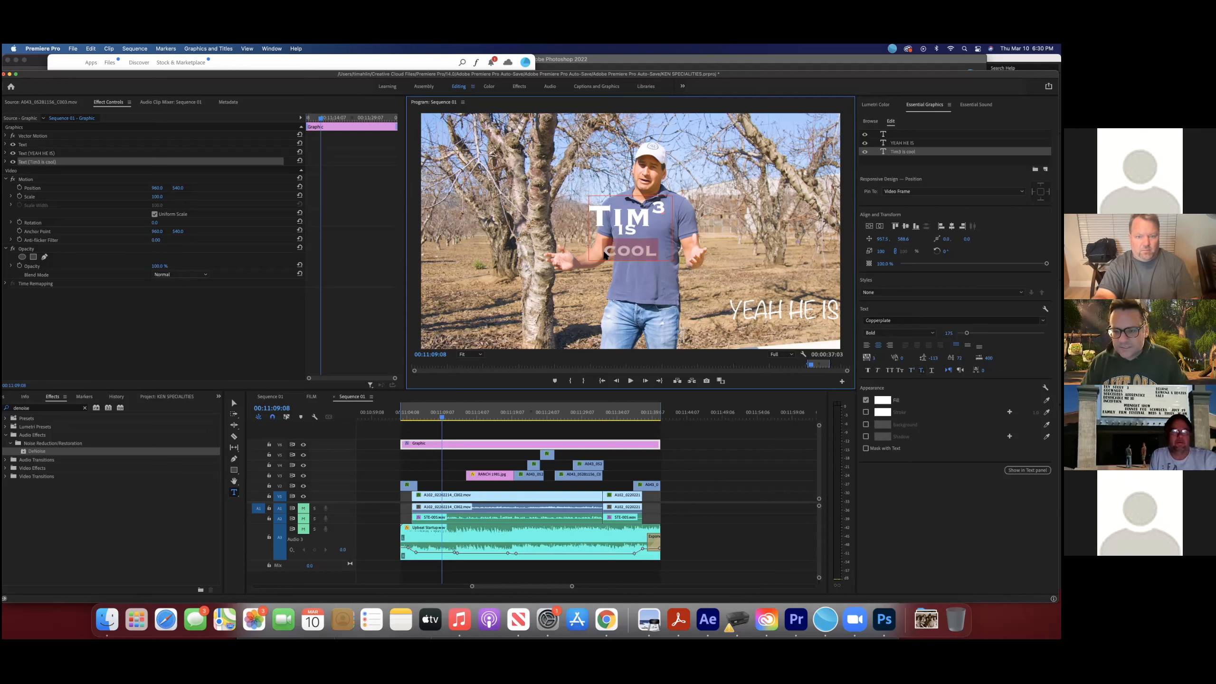
pyautogui.click(912, 369)
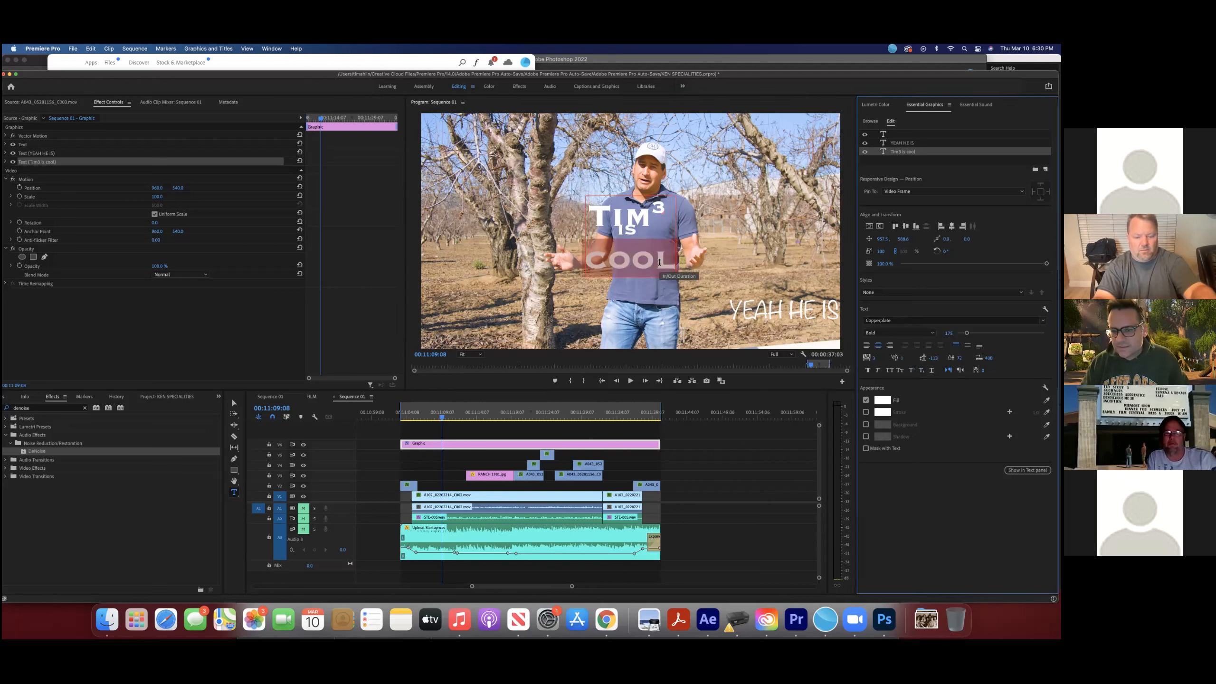
pyautogui.click(666, 264)
pyautogui.write('2')
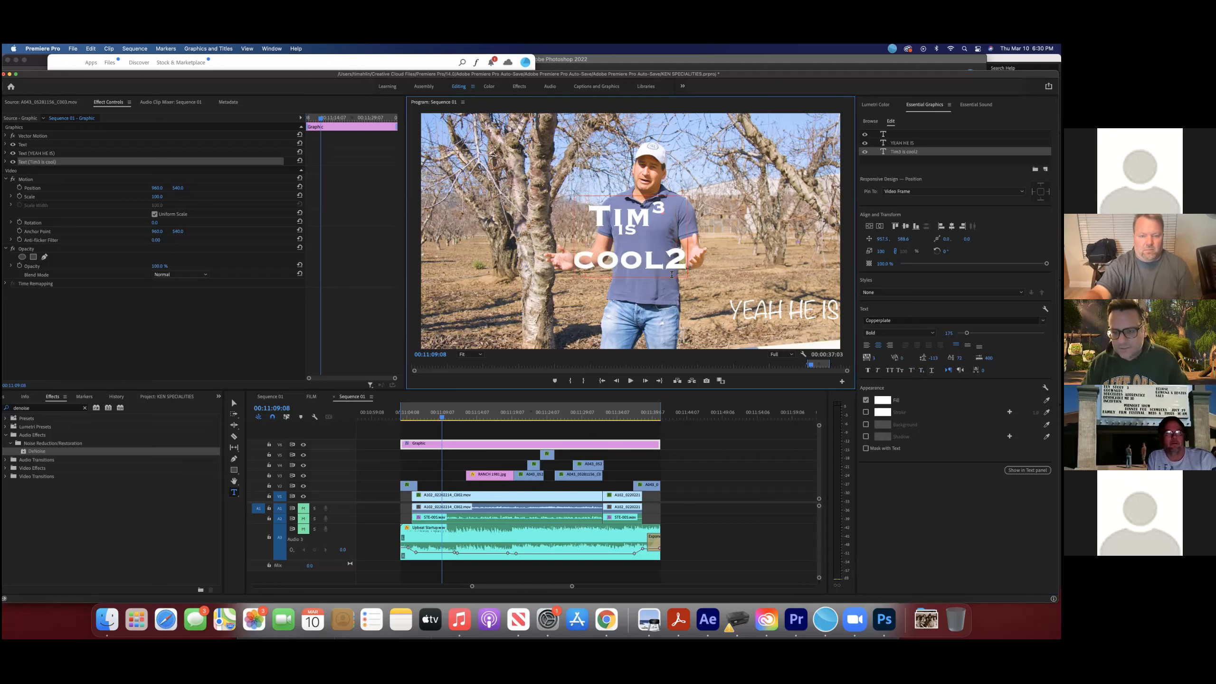
# Step: Make the 2 after the word "COOL" subscript and raise its baseline slightly
pyautogui.moveTo(664, 265); pyautogui.dragTo(688, 264)
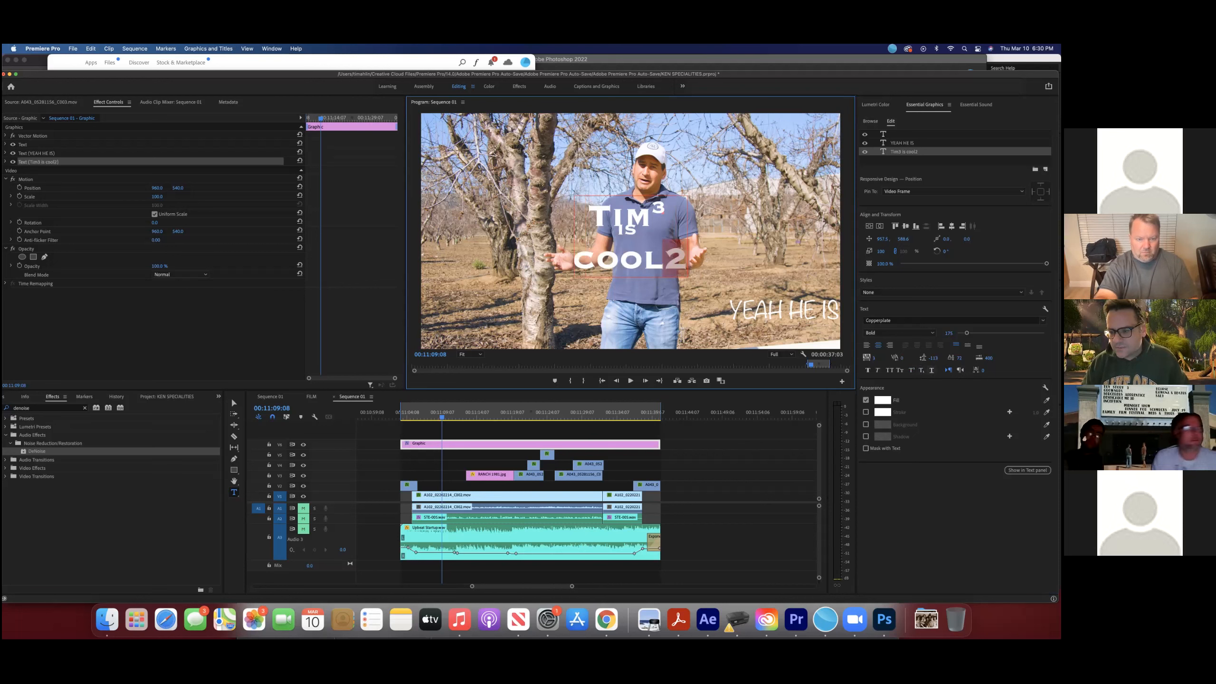
pyautogui.click(922, 369)
pyautogui.click(671, 277)
pyautogui.moveTo(678, 277); pyautogui.dragTo(671, 277)
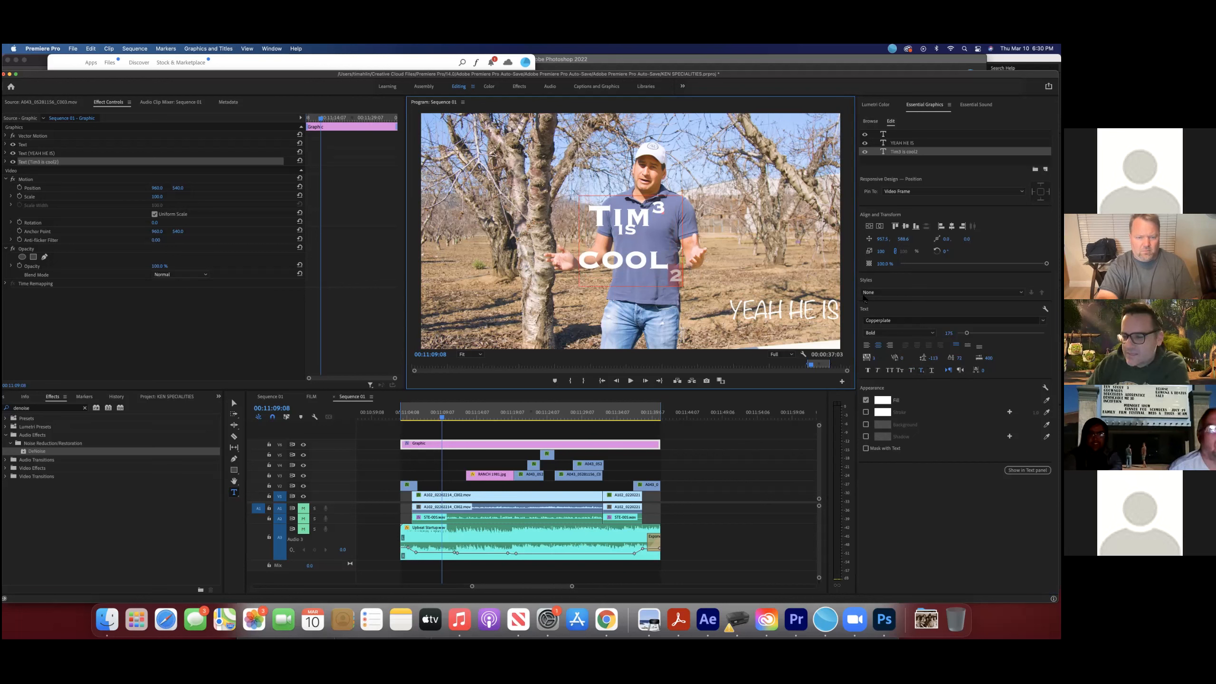
pyautogui.moveTo(960, 358)
pyautogui.mouseDown()
pyautogui.moveTo(908, 358)
pyautogui.moveTo(987, 358)
pyautogui.moveTo(974, 358)
pyautogui.mouseUp()
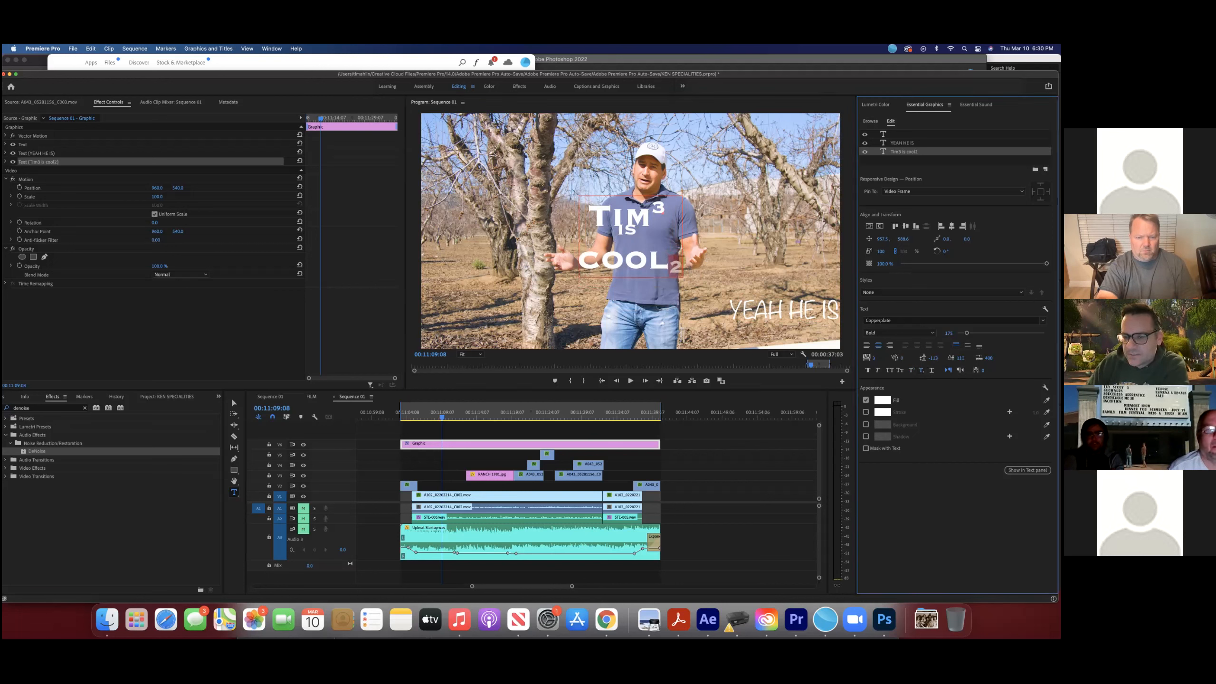
pyautogui.click(667, 274)
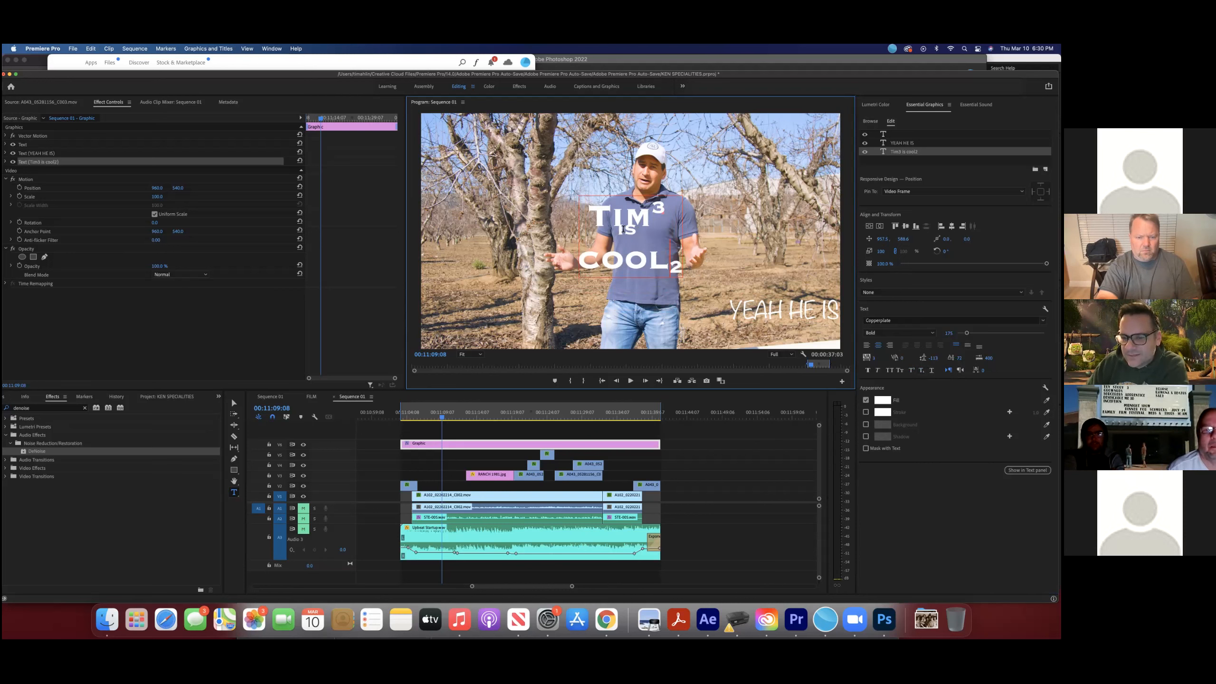
# Step: Change the font of only the word "COOL" in the Copperplate caption to Gabriel Weiss' Friends Font
pyautogui.scroll(-2, 663, 291)
pyautogui.moveTo(662, 262); pyautogui.dragTo(572, 259)
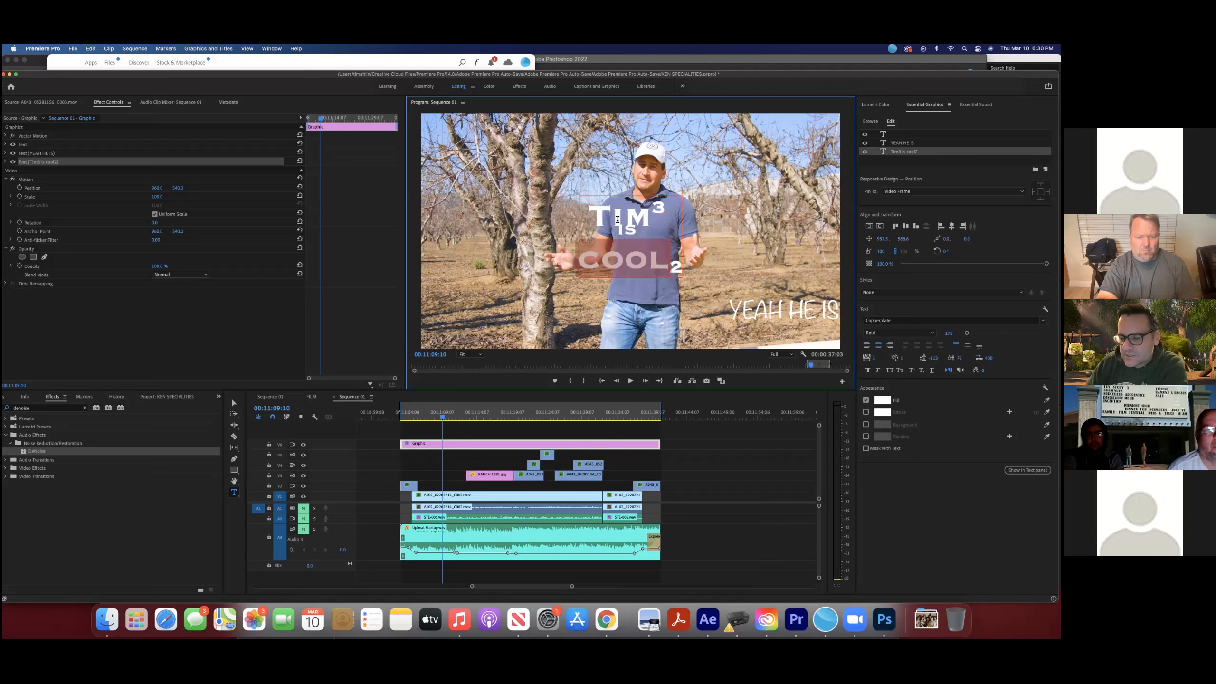
pyautogui.click(901, 321)
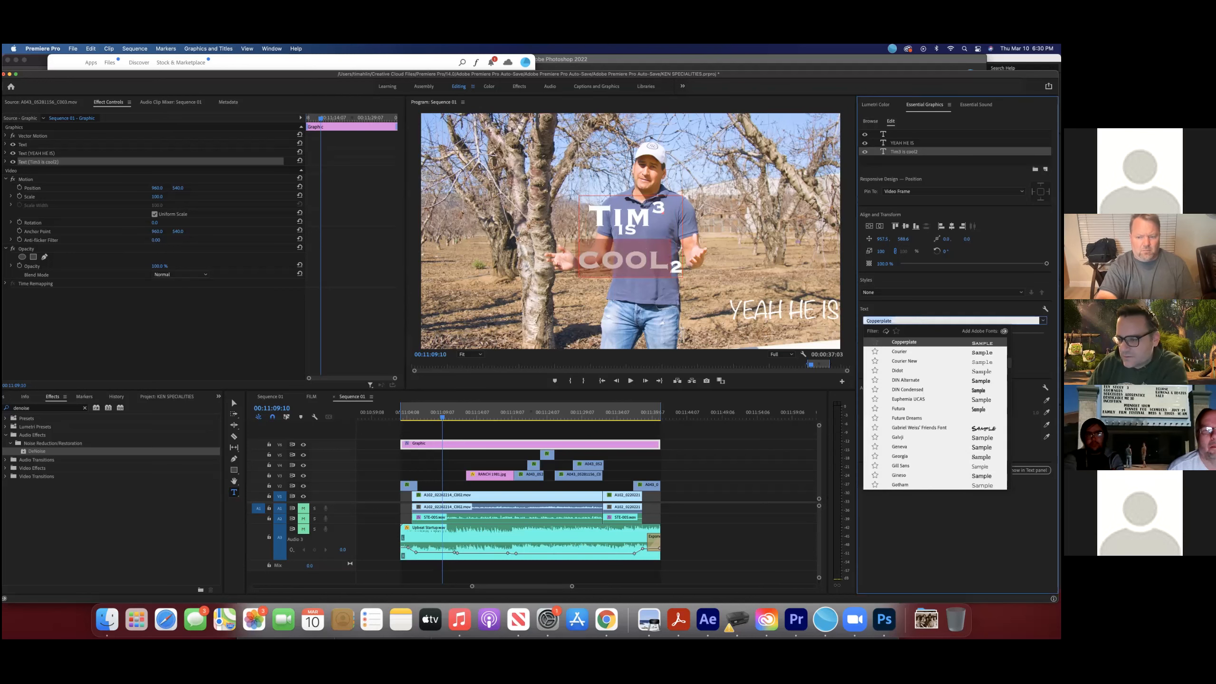
pyautogui.click(919, 428)
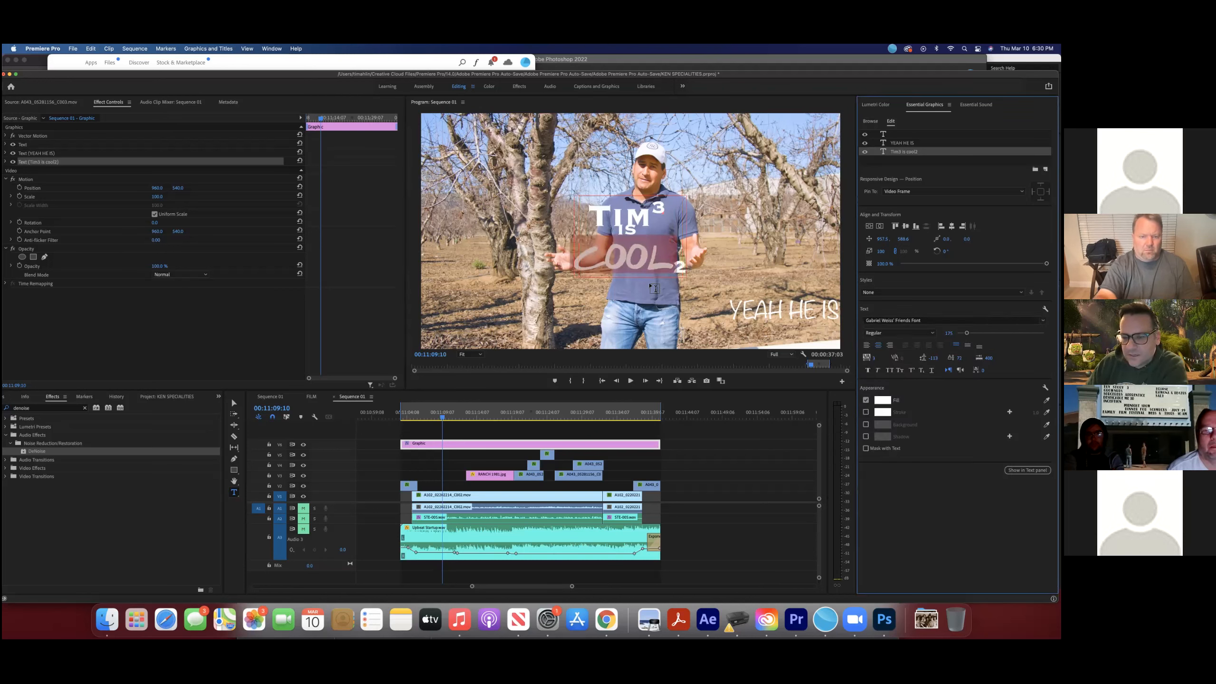
# Step: Clear the highlighted caption text and move the playhead to 00:11:05:00 near the start of the sequence
pyautogui.click(645, 261)
pyautogui.click(603, 220)
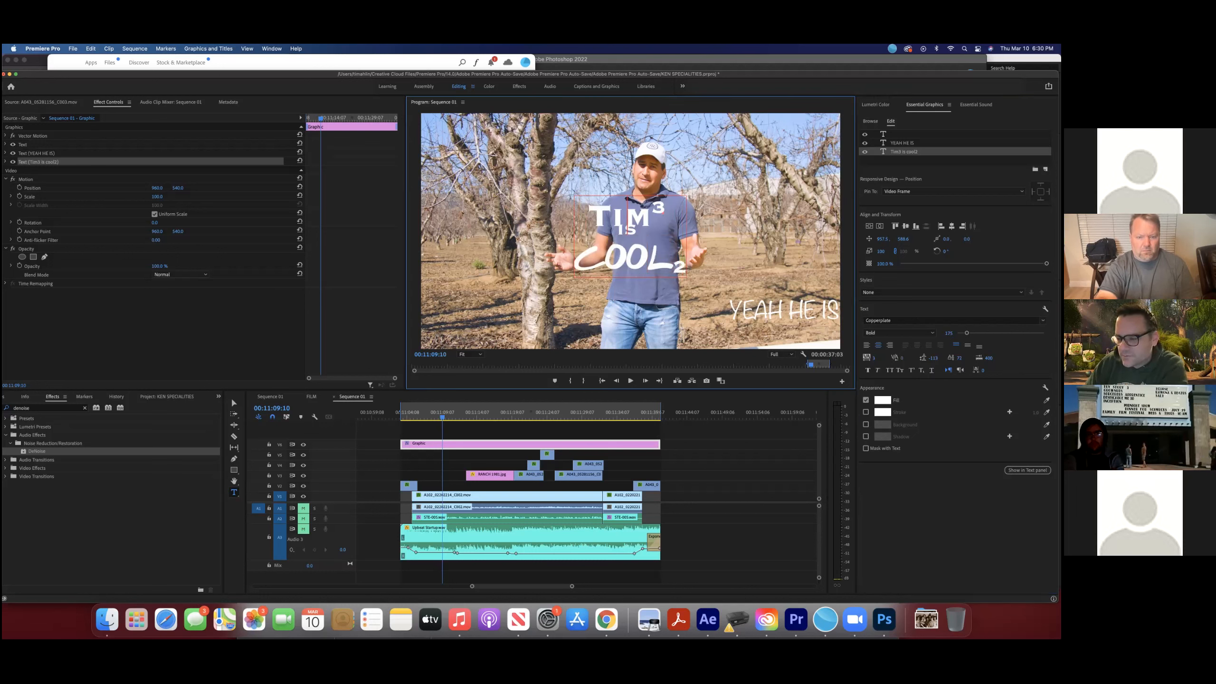
pyautogui.press('Left')
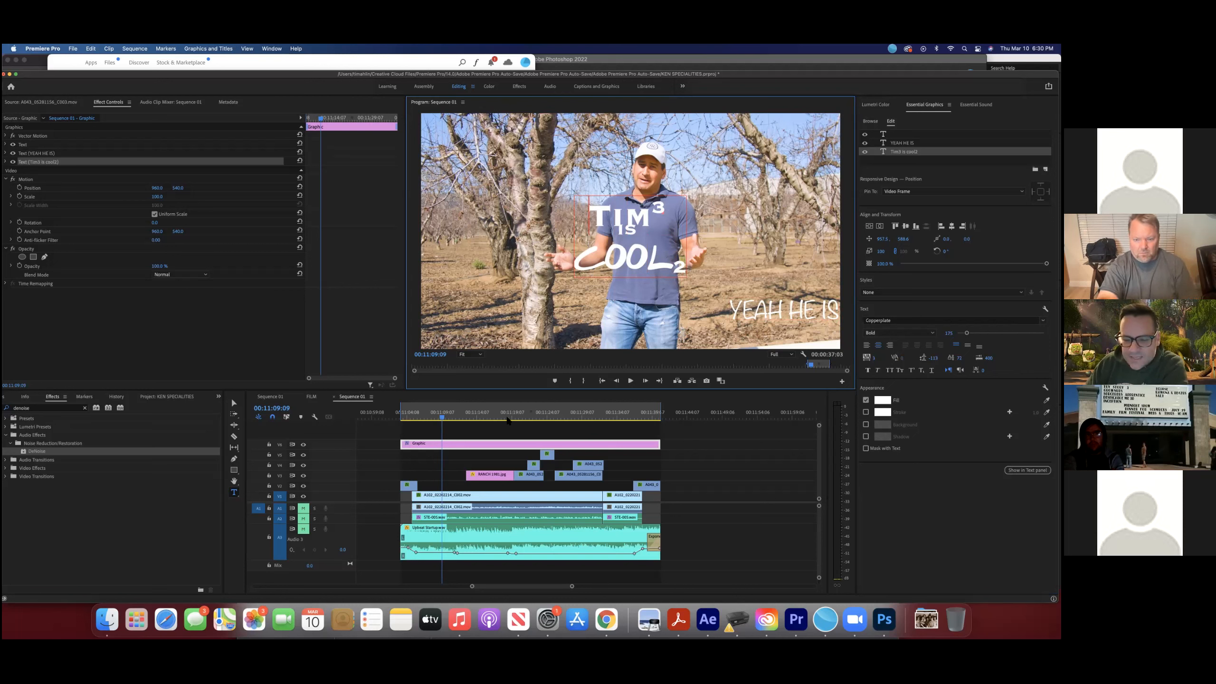
pyautogui.click(408, 418)
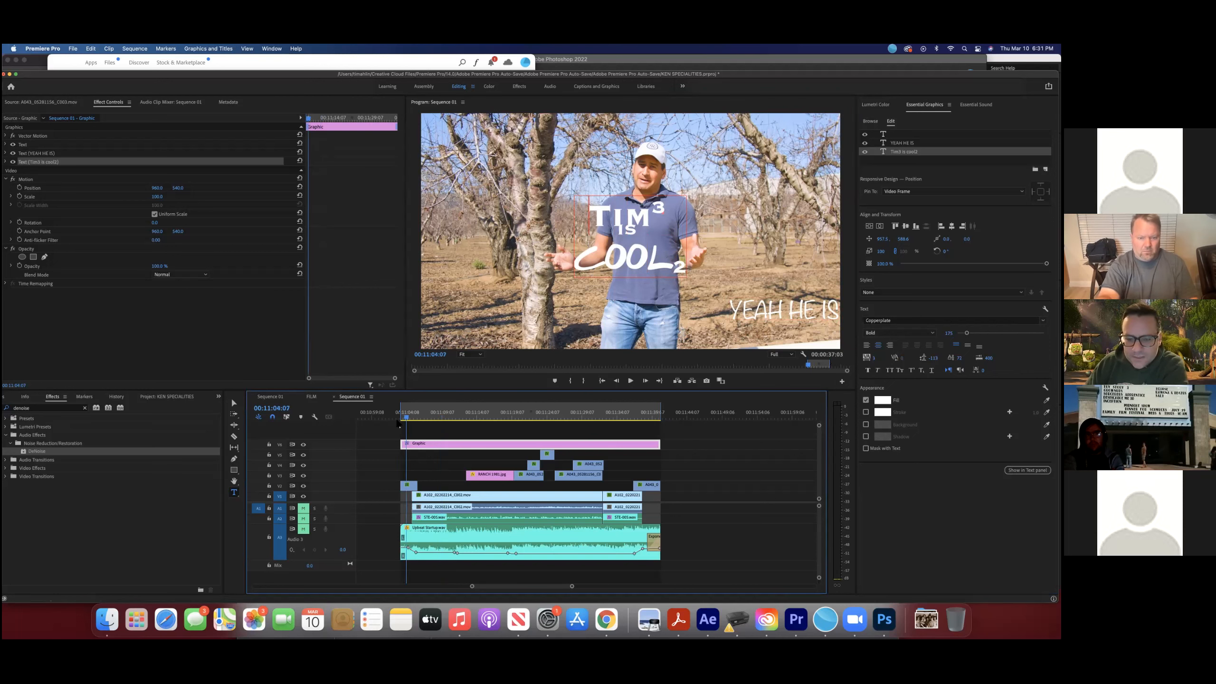
pyautogui.click(411, 417)
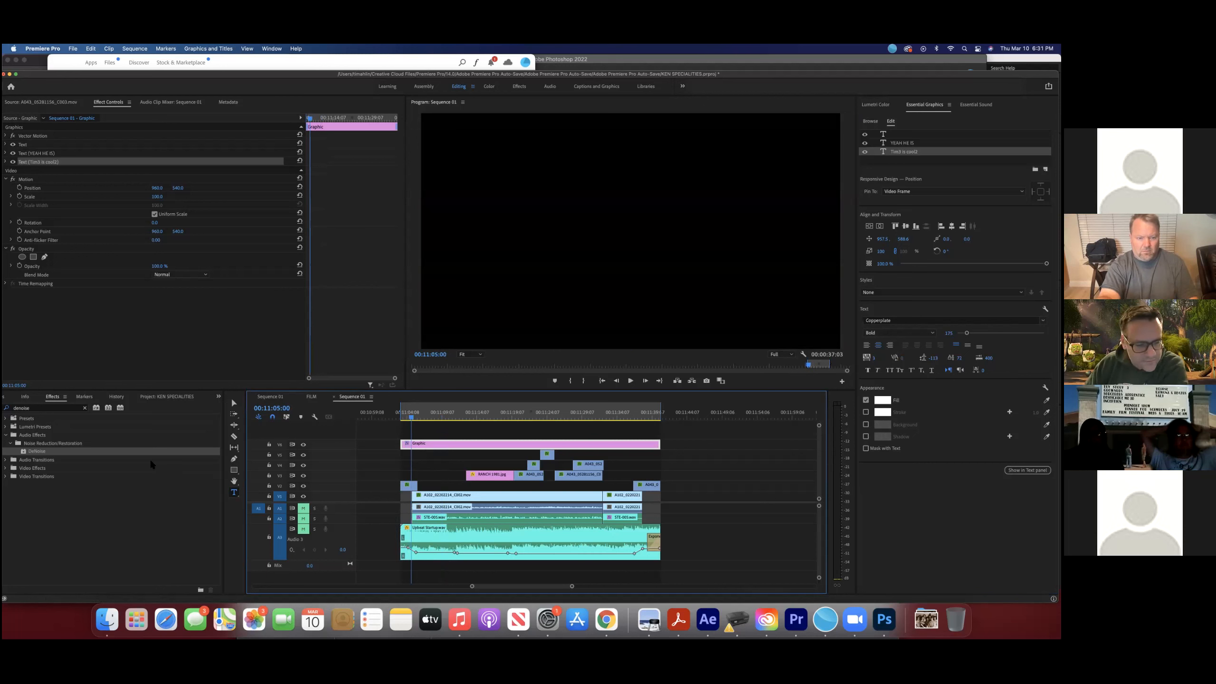
# Step: Create a white Color Matte named "White" and place it beneath the caption graphic at the start of the sequence
pyautogui.click(194, 320)
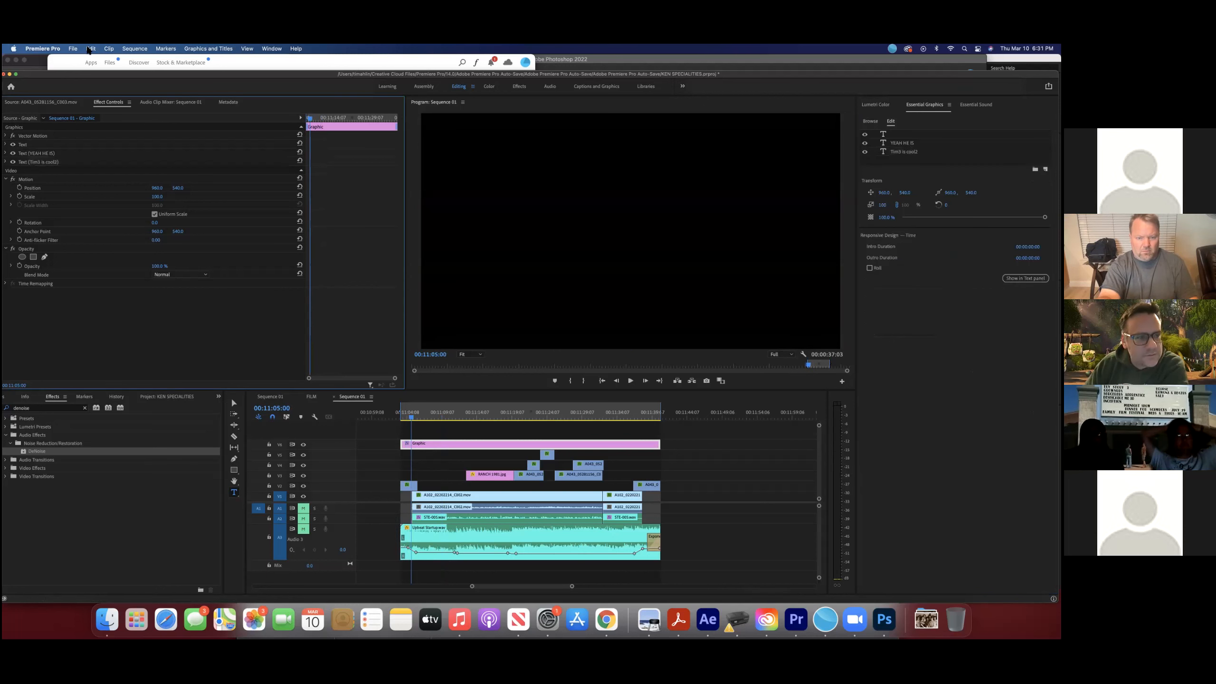
pyautogui.click(40, 102)
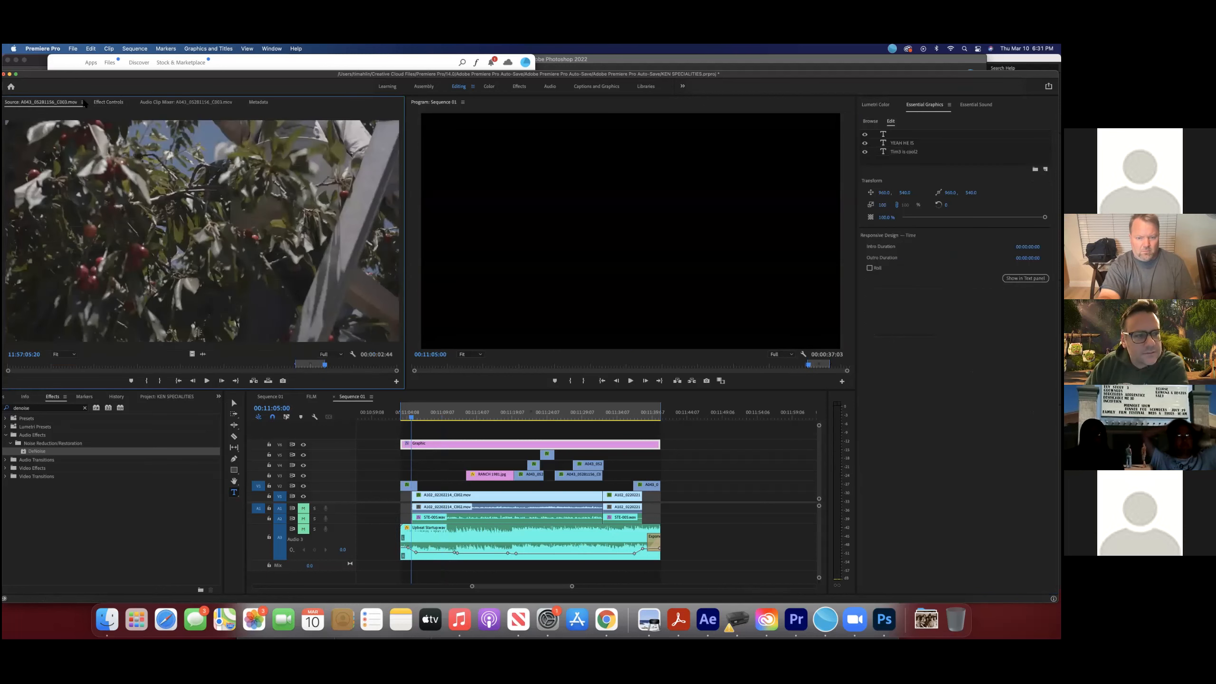
pyautogui.click(176, 397)
pyautogui.click(196, 585)
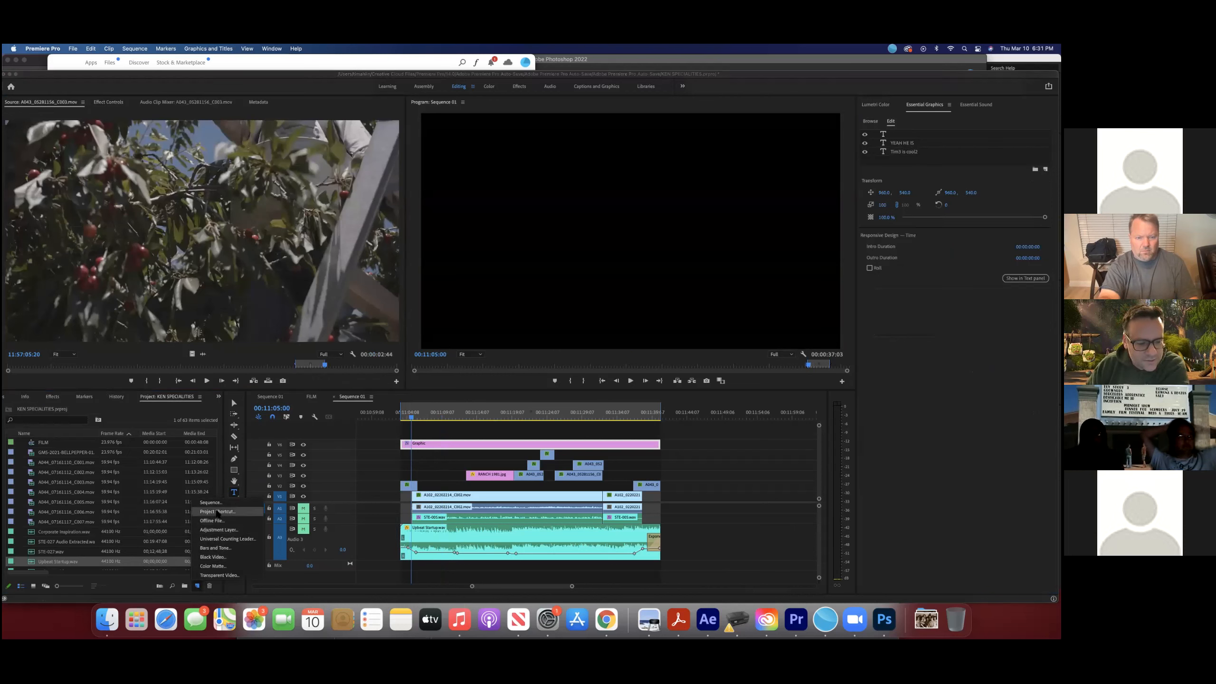
pyautogui.click(212, 566)
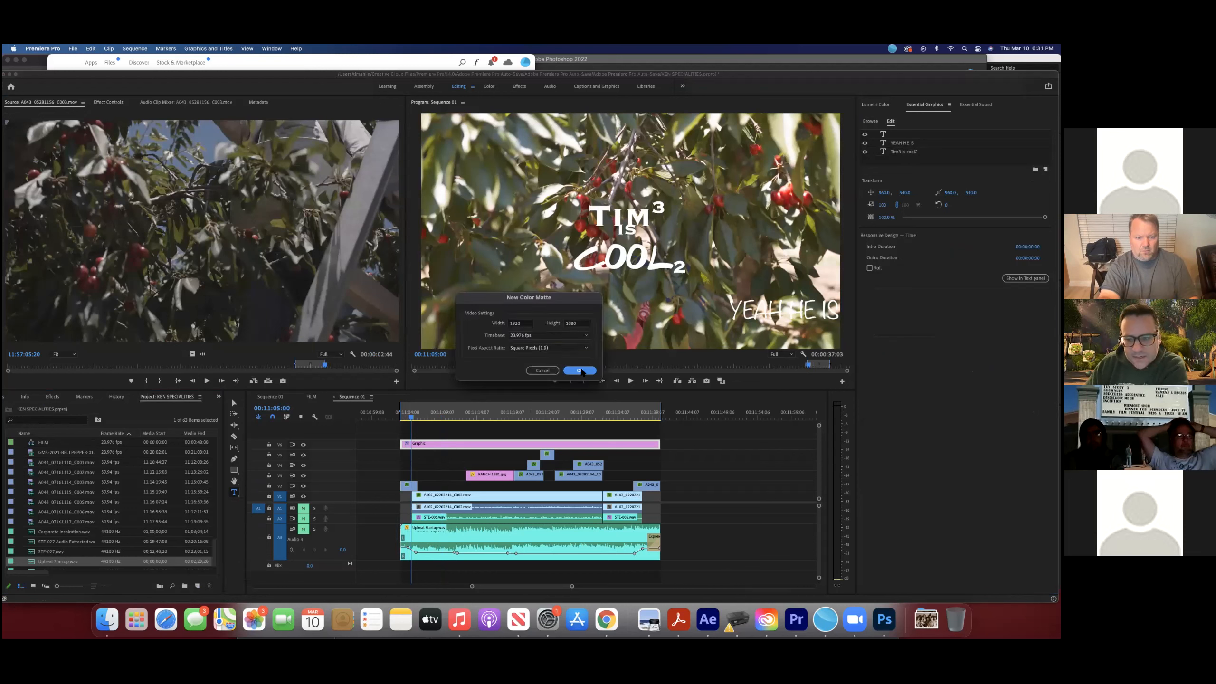
pyautogui.click(580, 371)
pyautogui.moveTo(415, 385); pyautogui.dragTo(411, 409)
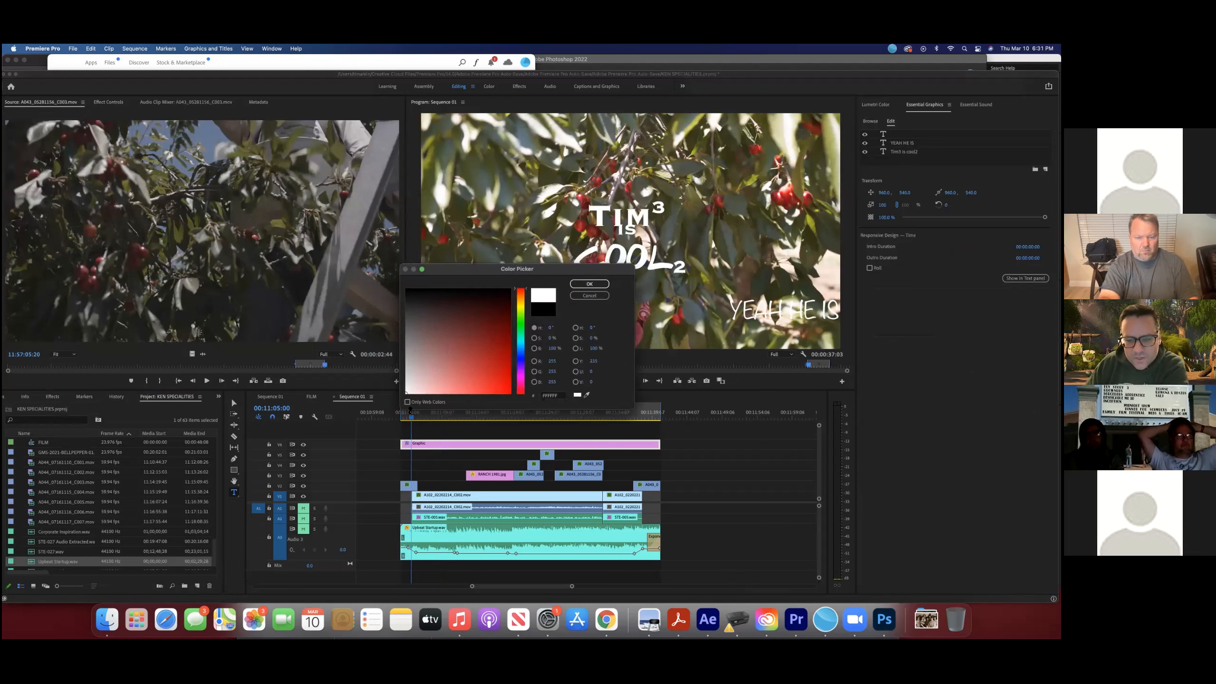
pyautogui.click(607, 283)
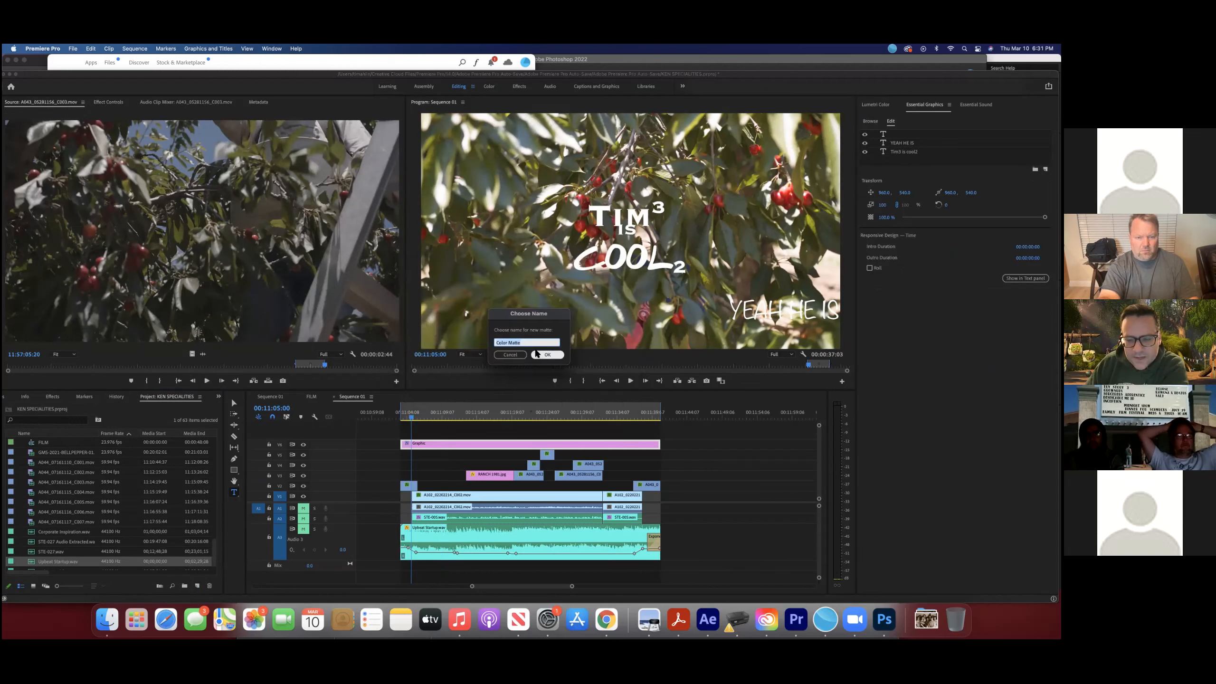
pyautogui.write('White')
pyautogui.press('Return')
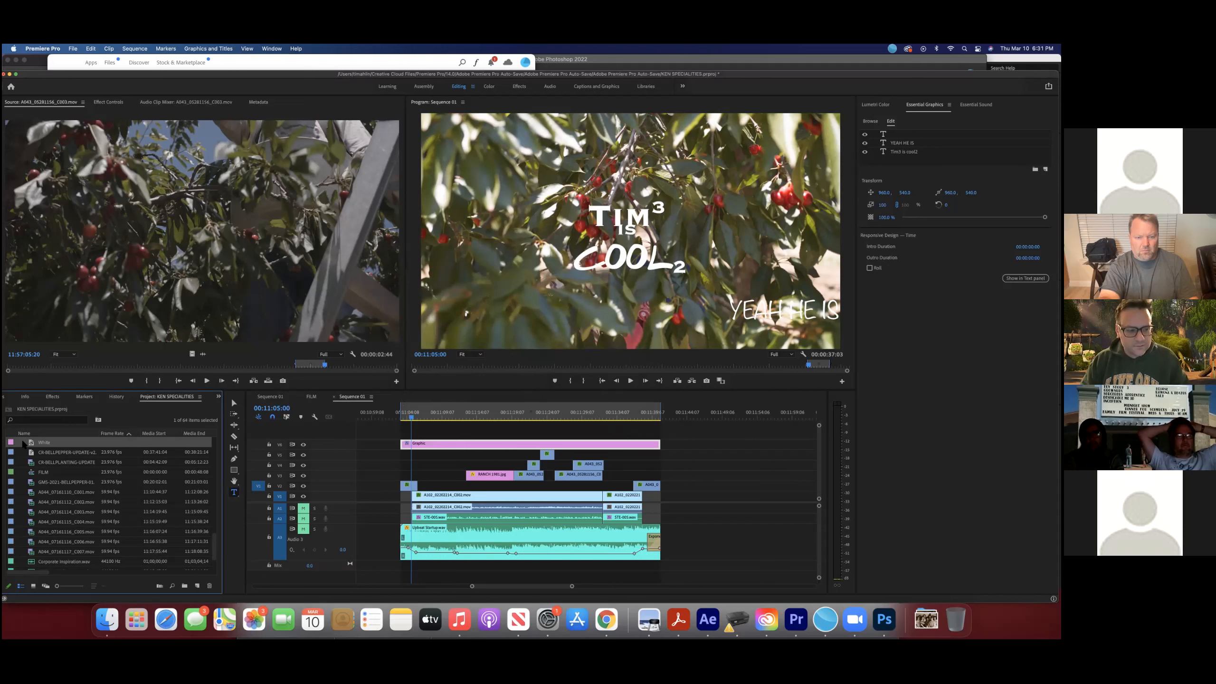
pyautogui.moveTo(29, 444); pyautogui.dragTo(442, 455)
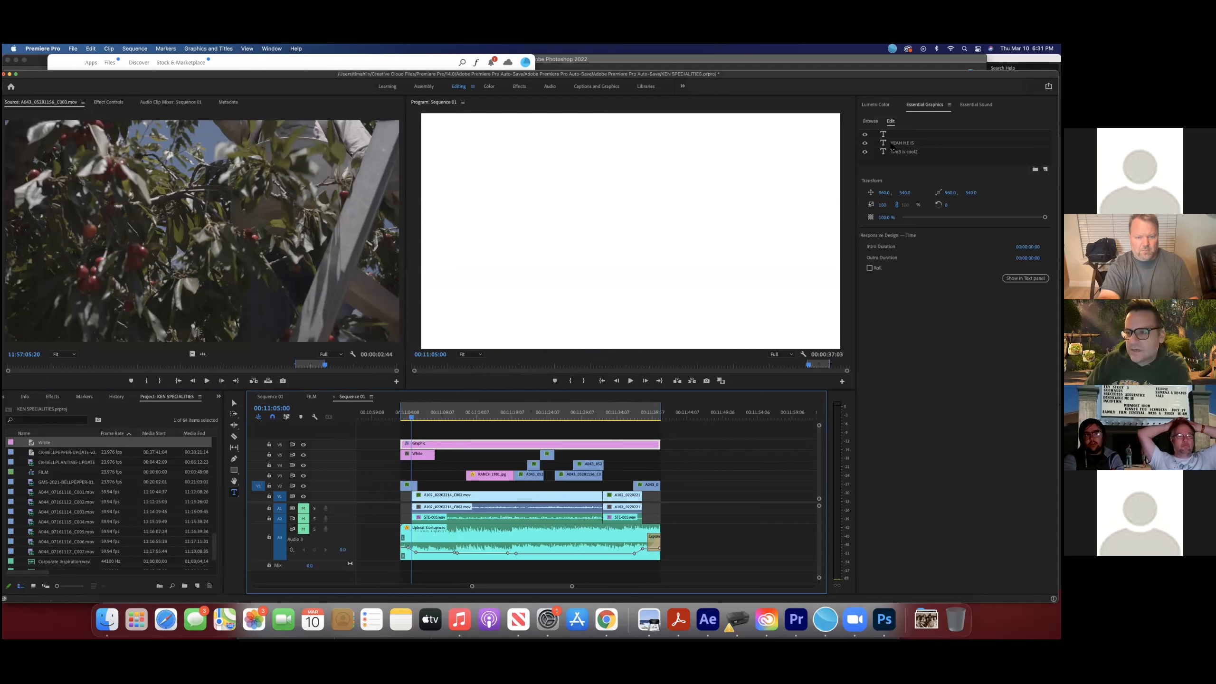
# Step: Set the fill of the centred caption containing "COOL" to black
pyautogui.click(884, 152)
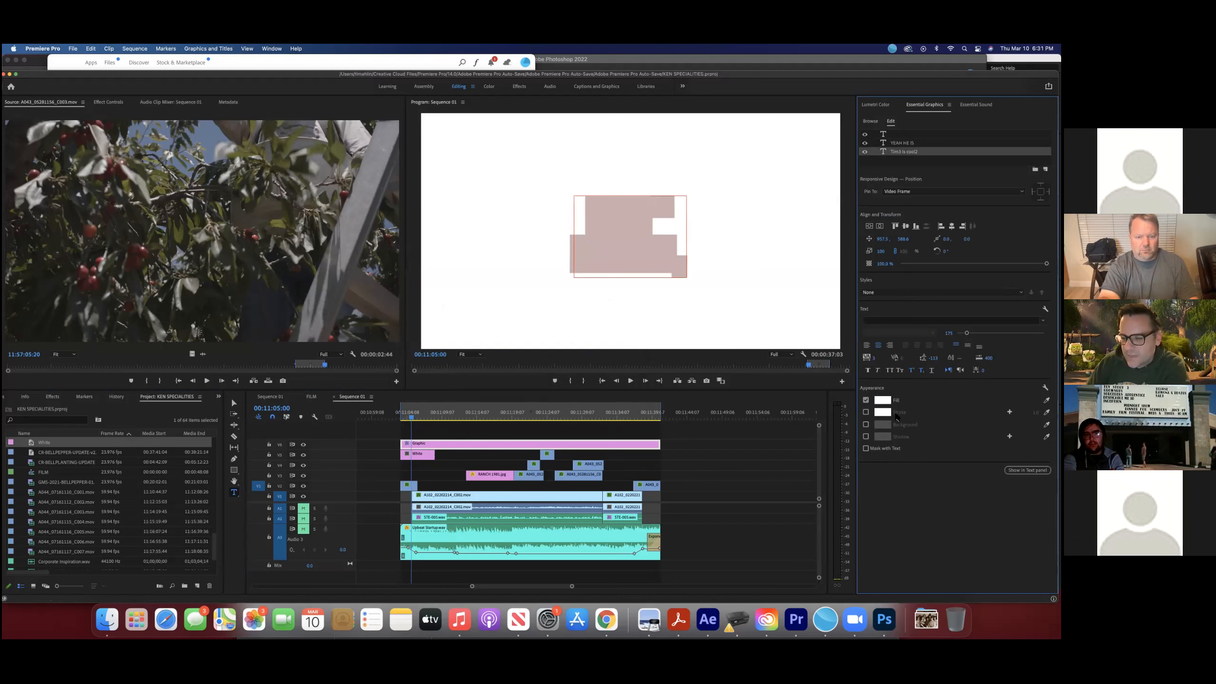
pyautogui.click(882, 400)
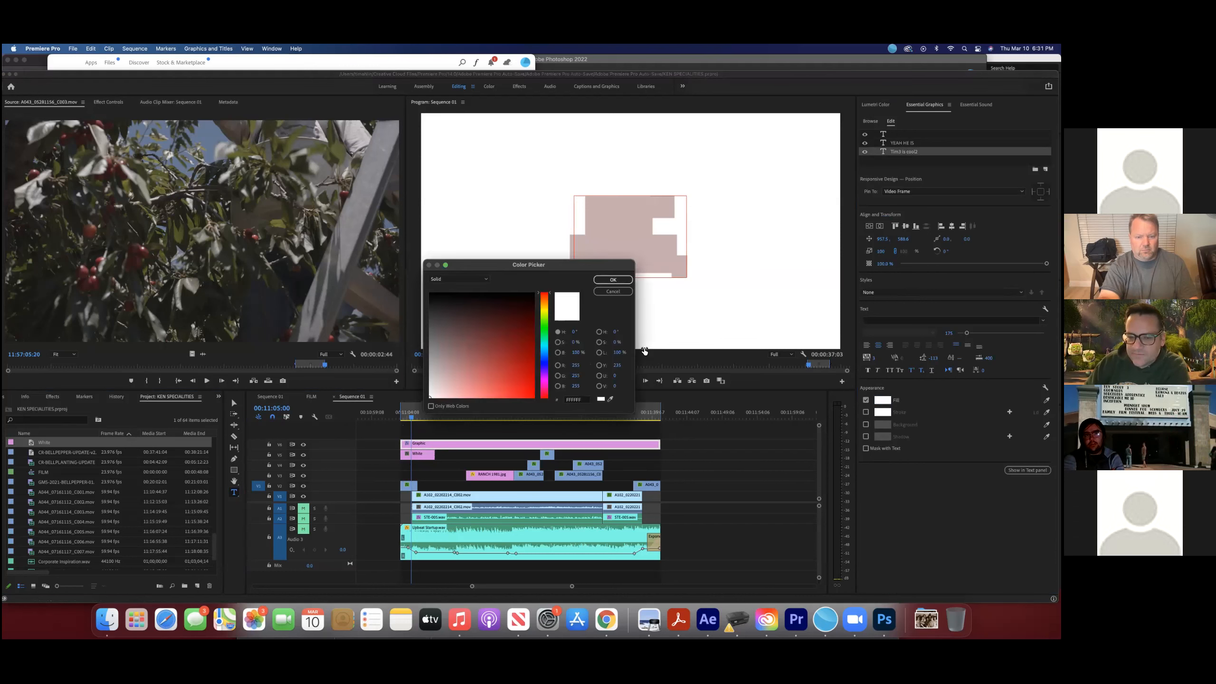
pyautogui.click(430, 396)
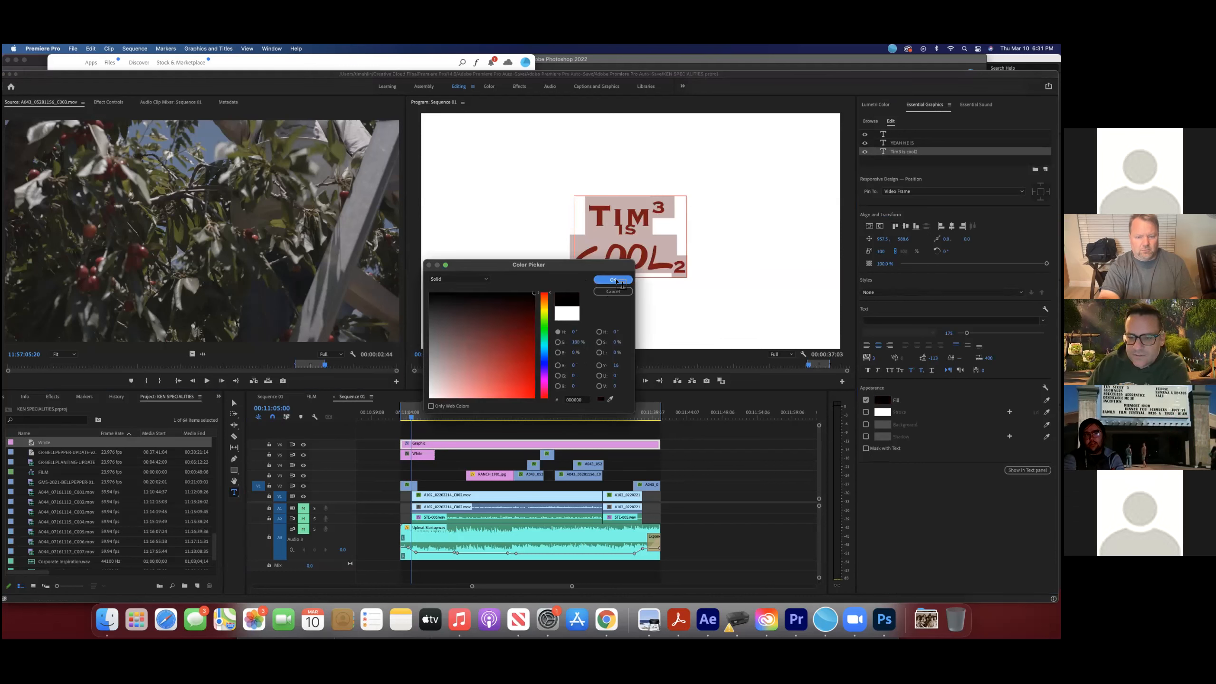
pyautogui.click(613, 280)
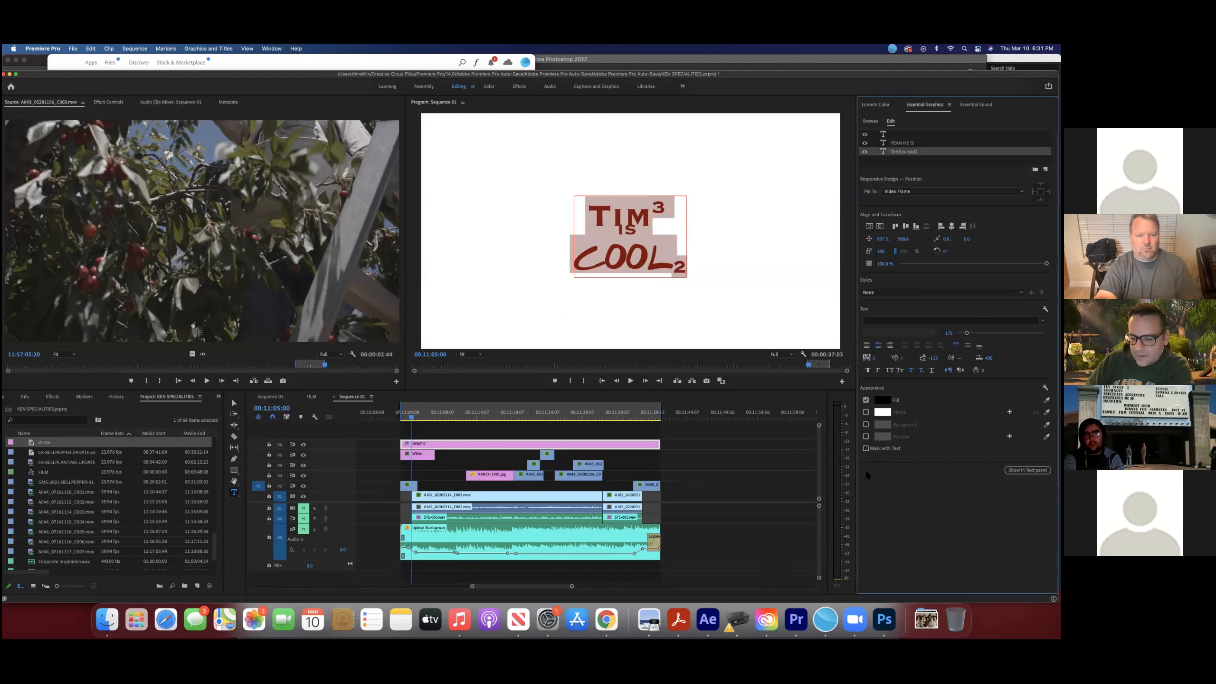
# Step: Try a red and a green fill colour on the centred "COOL" caption
pyautogui.click(883, 400)
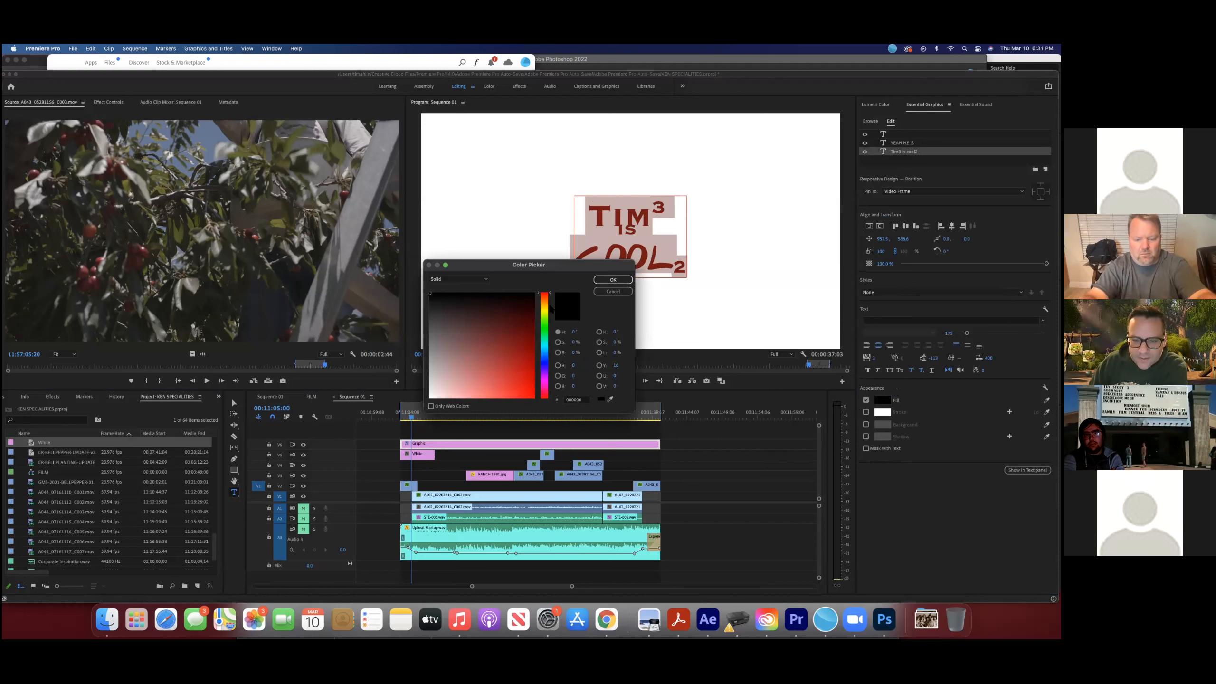
pyautogui.click(502, 364)
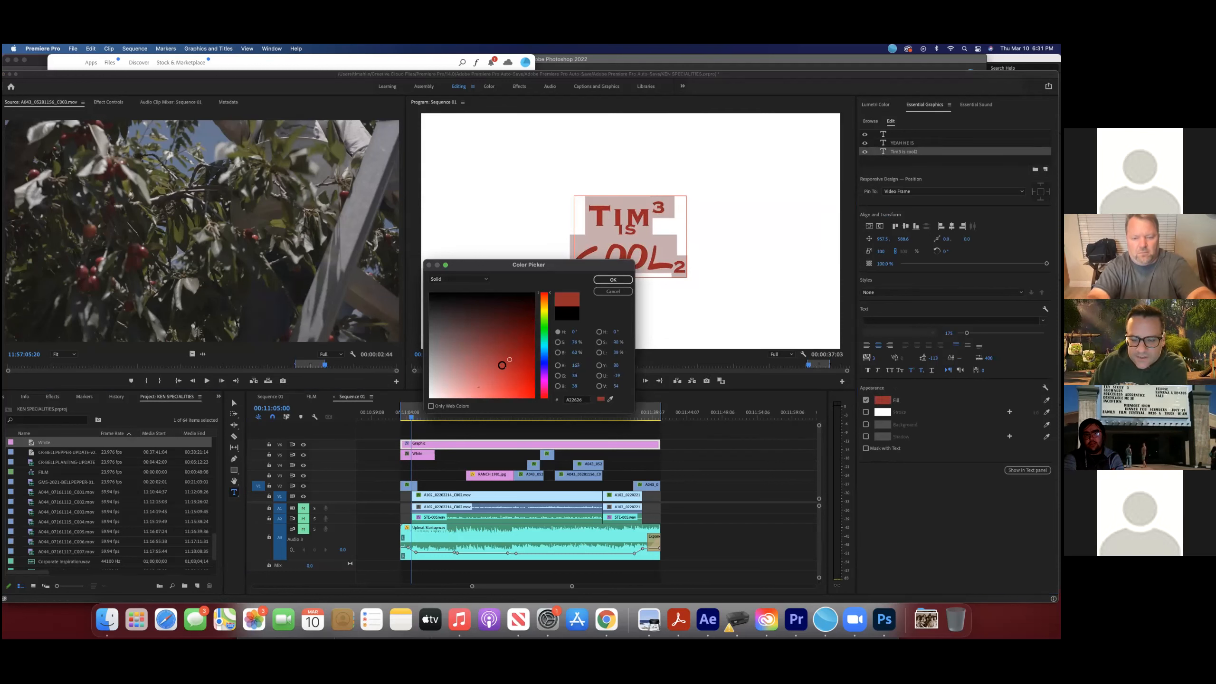
pyautogui.moveTo(547, 305)
pyautogui.mouseDown()
pyautogui.moveTo(537, 384)
pyautogui.moveTo(545, 340)
pyautogui.moveTo(506, 349)
pyautogui.mouseUp()
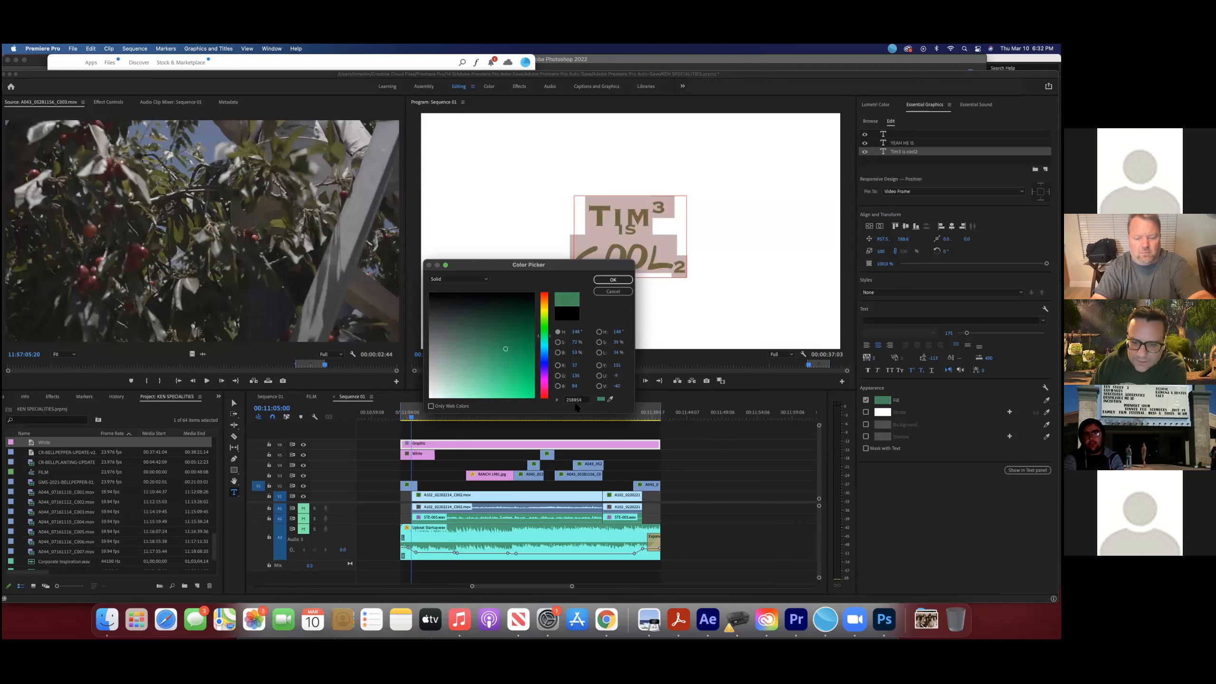
pyautogui.doubleClick(570, 399)
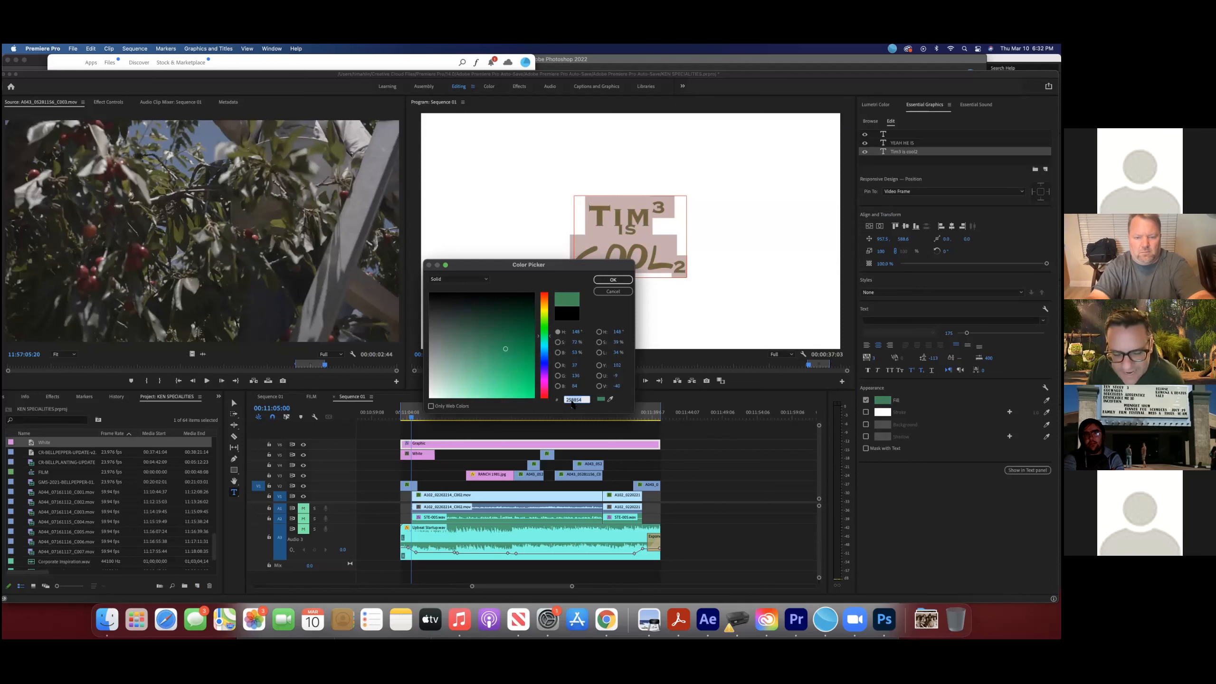
# Step: Sample a grey-blue for the "COOL" caption's fill with the eyedropper and adjust it to a deeper blue
pyautogui.click(611, 400)
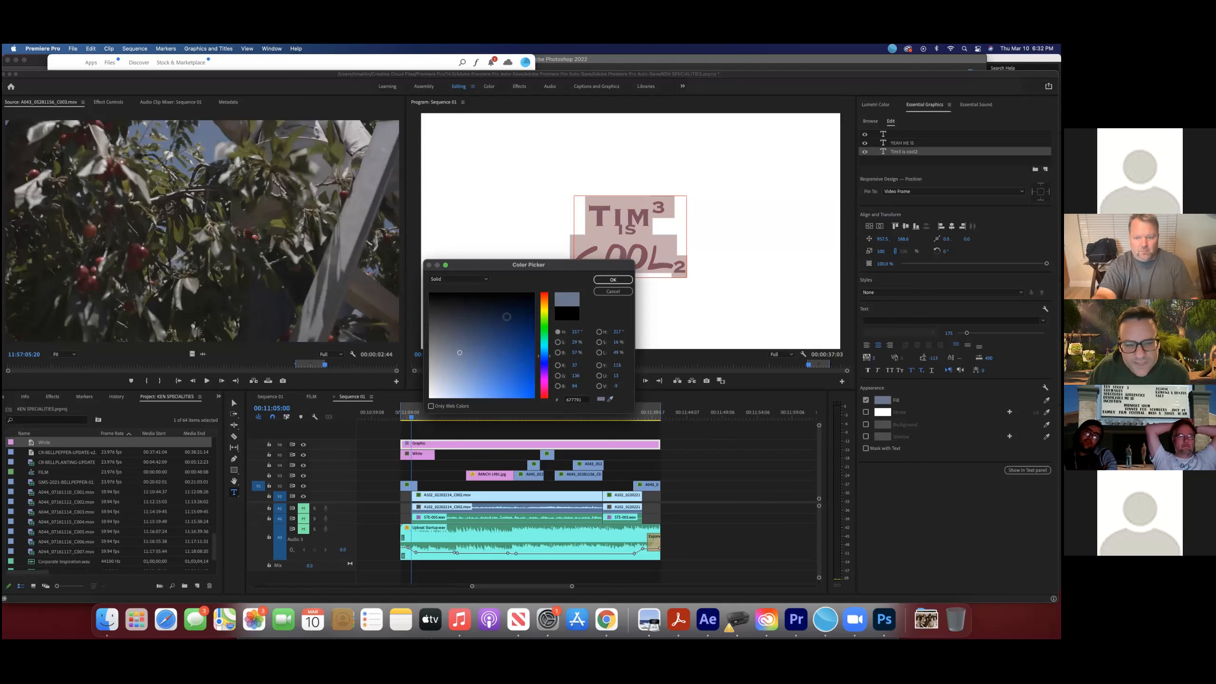
pyautogui.click(547, 357)
pyautogui.moveTo(549, 357); pyautogui.dragTo(548, 358)
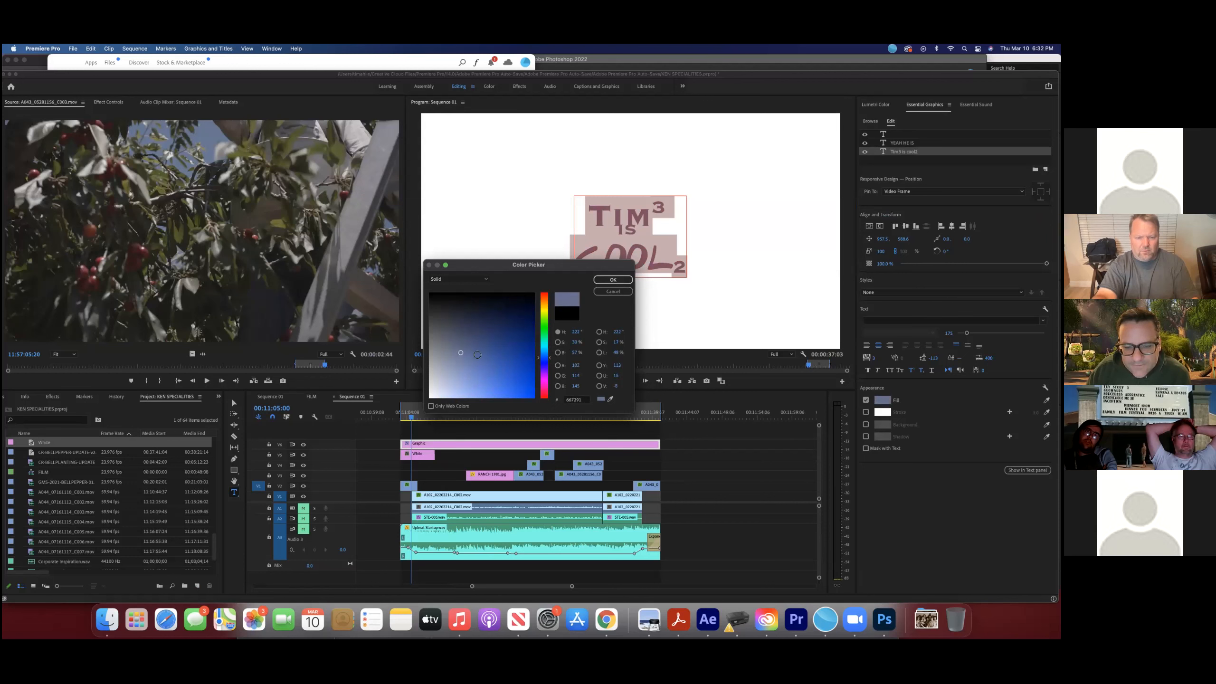
pyautogui.moveTo(469, 353); pyautogui.dragTo(497, 350)
pyautogui.click(614, 281)
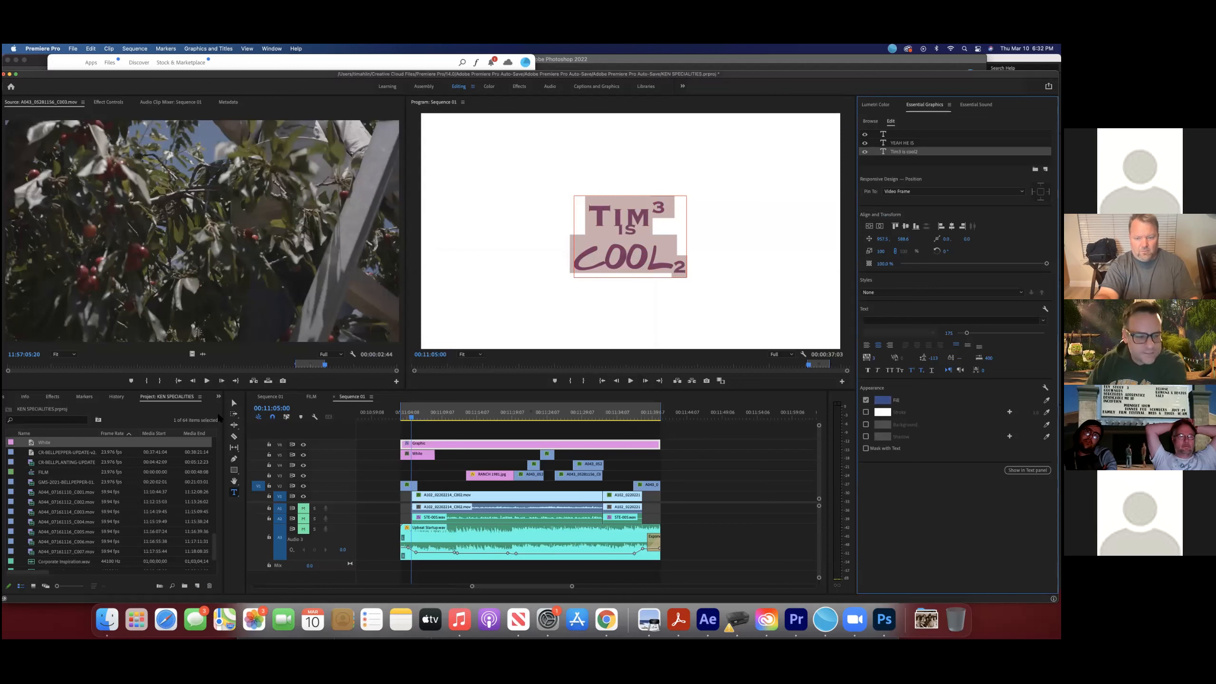
# Step: Select the caption graphic clip with the Selection tool and move the playhead past the white matte to 00:11:11:21
pyautogui.click(234, 403)
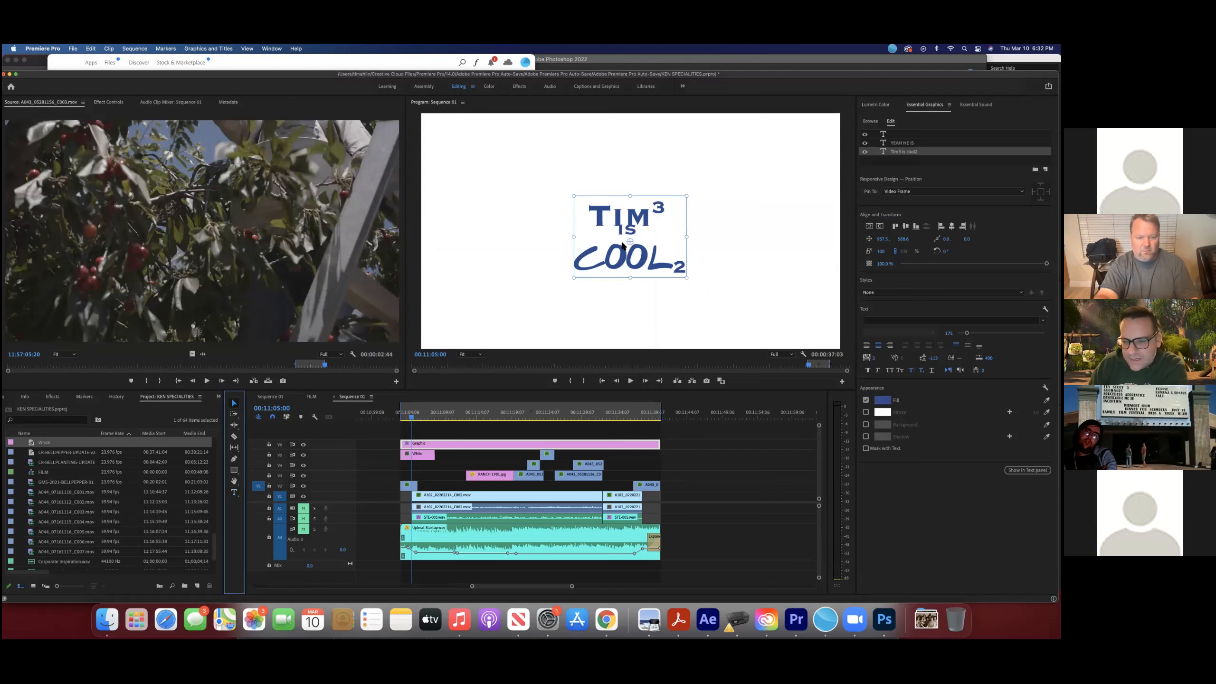
pyautogui.click(437, 444)
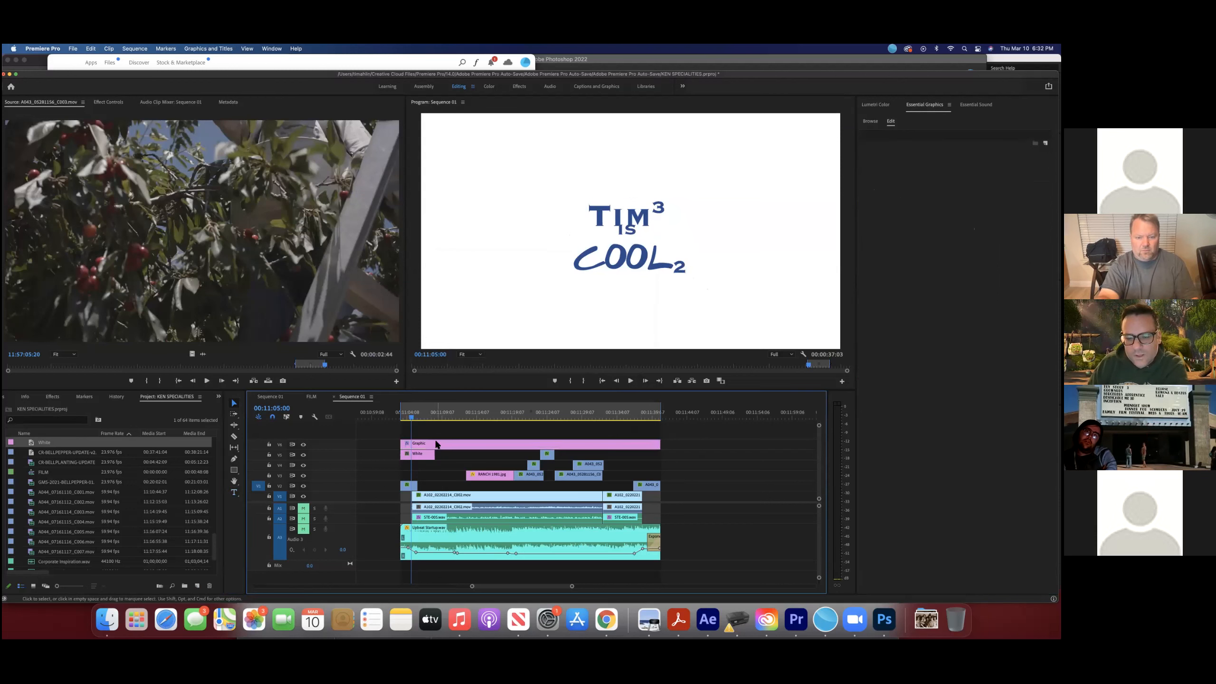
pyautogui.click(430, 445)
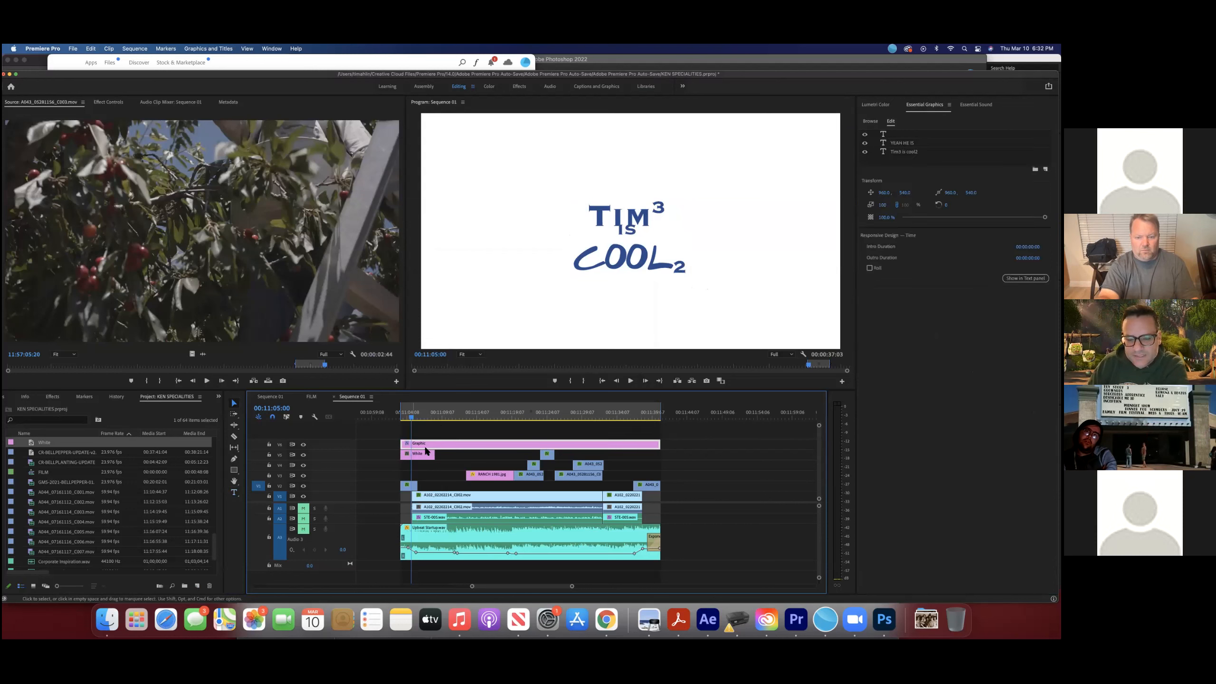
pyautogui.moveTo(415, 418); pyautogui.dragTo(460, 416)
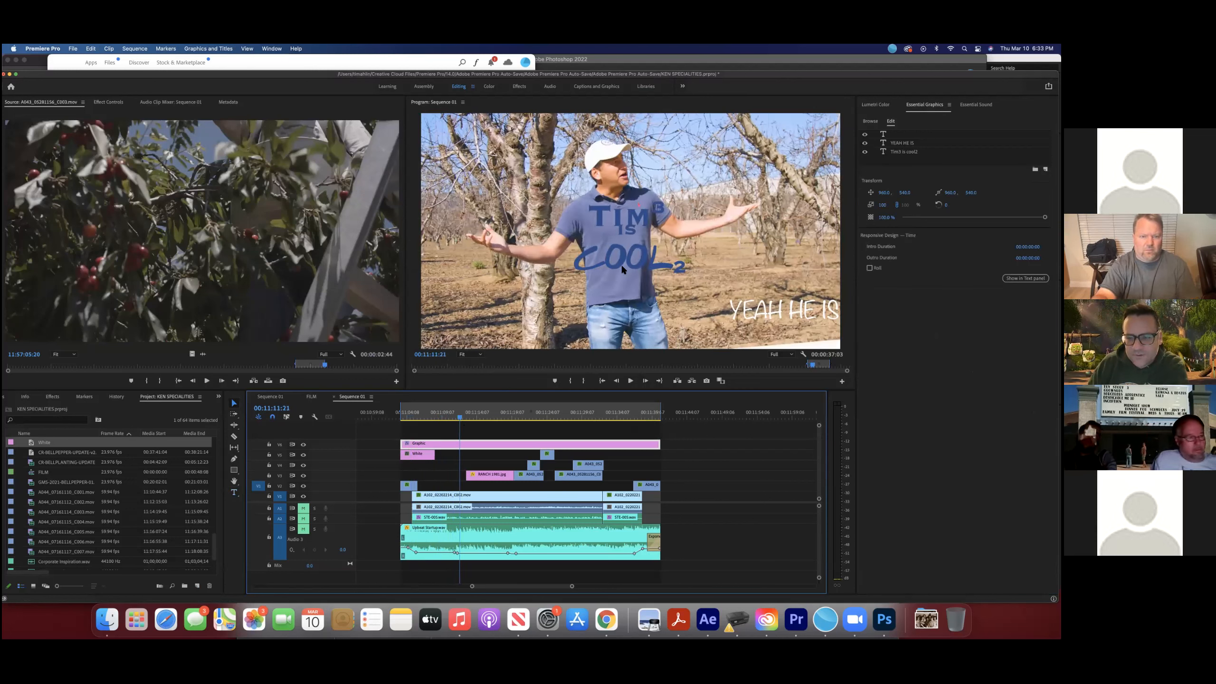
# Step: Move the blue title off the man's shirt to the lower-left corner of the video frame
pyautogui.moveTo(621, 265); pyautogui.dragTo(489, 315)
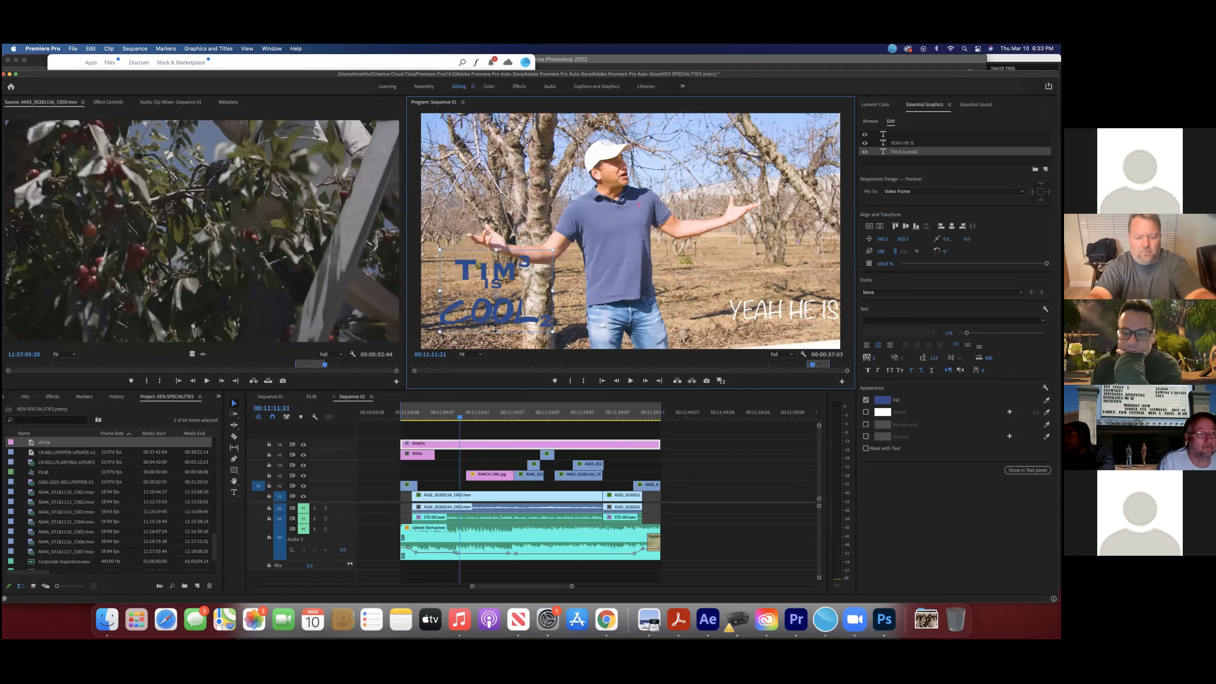
pyautogui.scroll(-2, 503, 334)
pyautogui.click(455, 433)
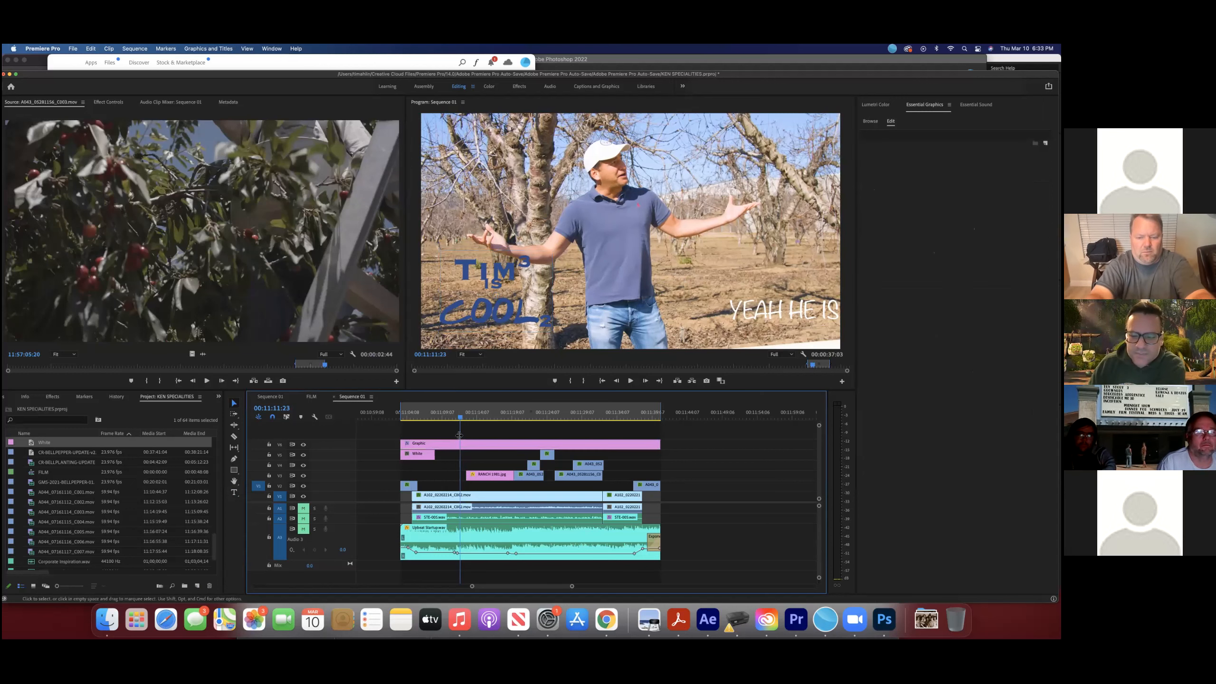
# Step: Enable a white stroke on the blue title's text layer, keeping its stroke color
pyautogui.click(465, 418)
pyautogui.click(459, 444)
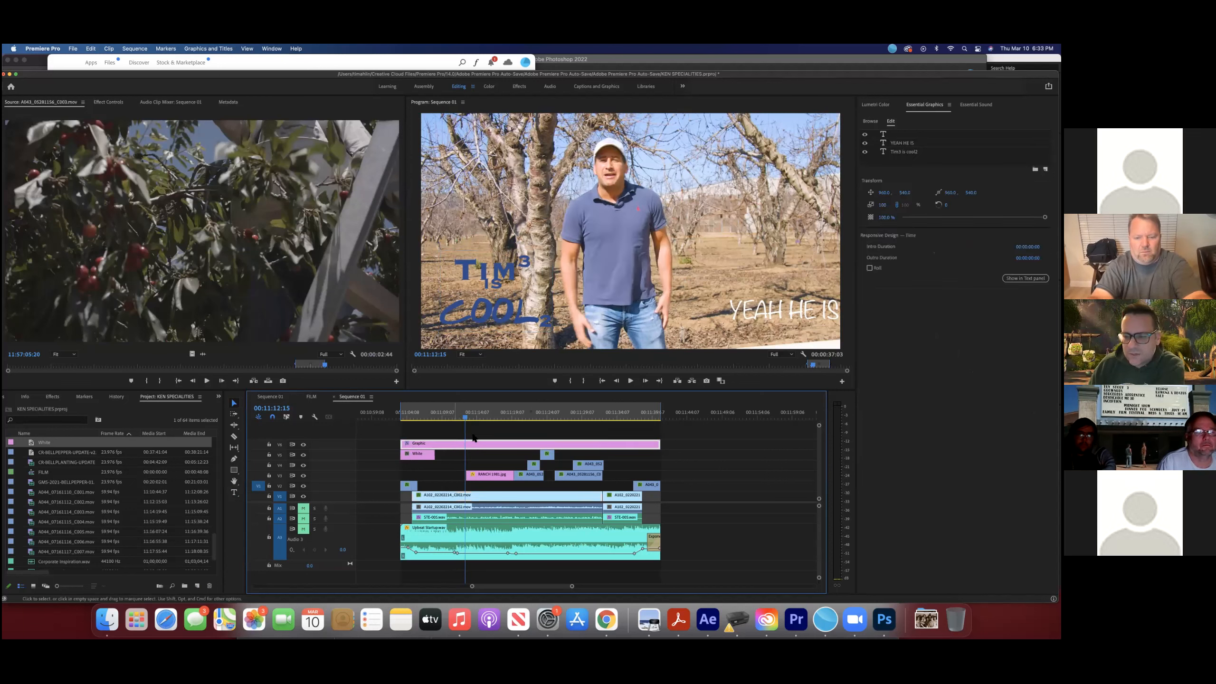
pyautogui.click(910, 152)
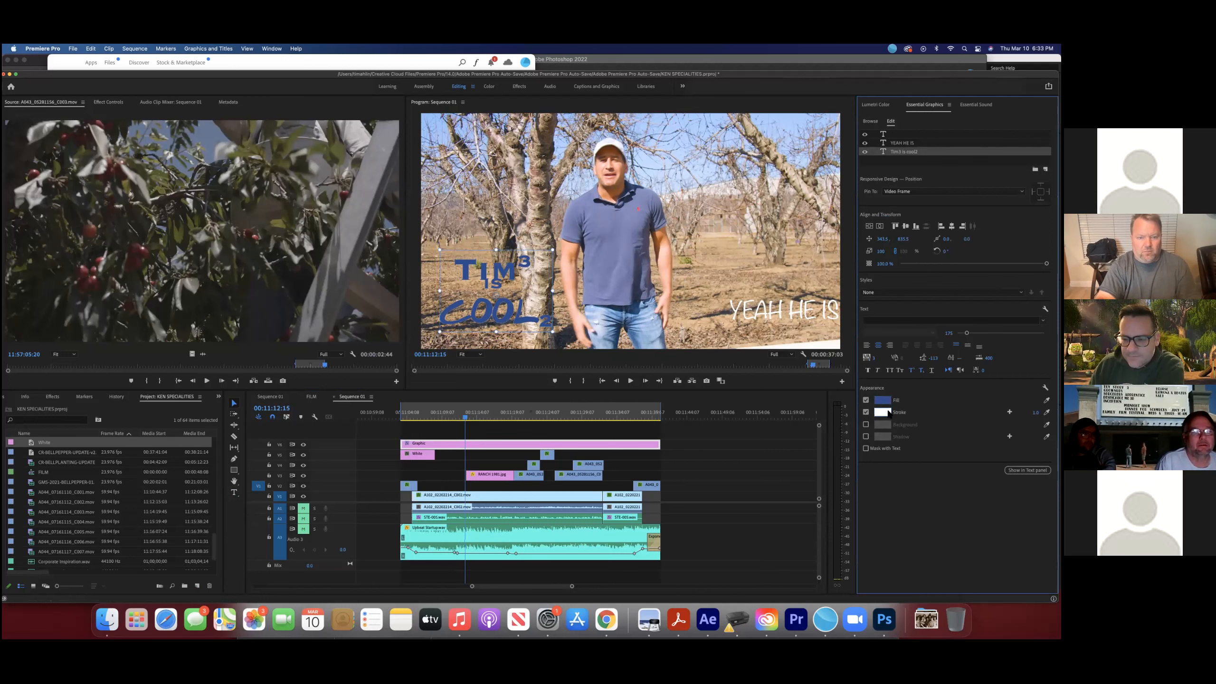
pyautogui.click(888, 413)
pyautogui.click(590, 296)
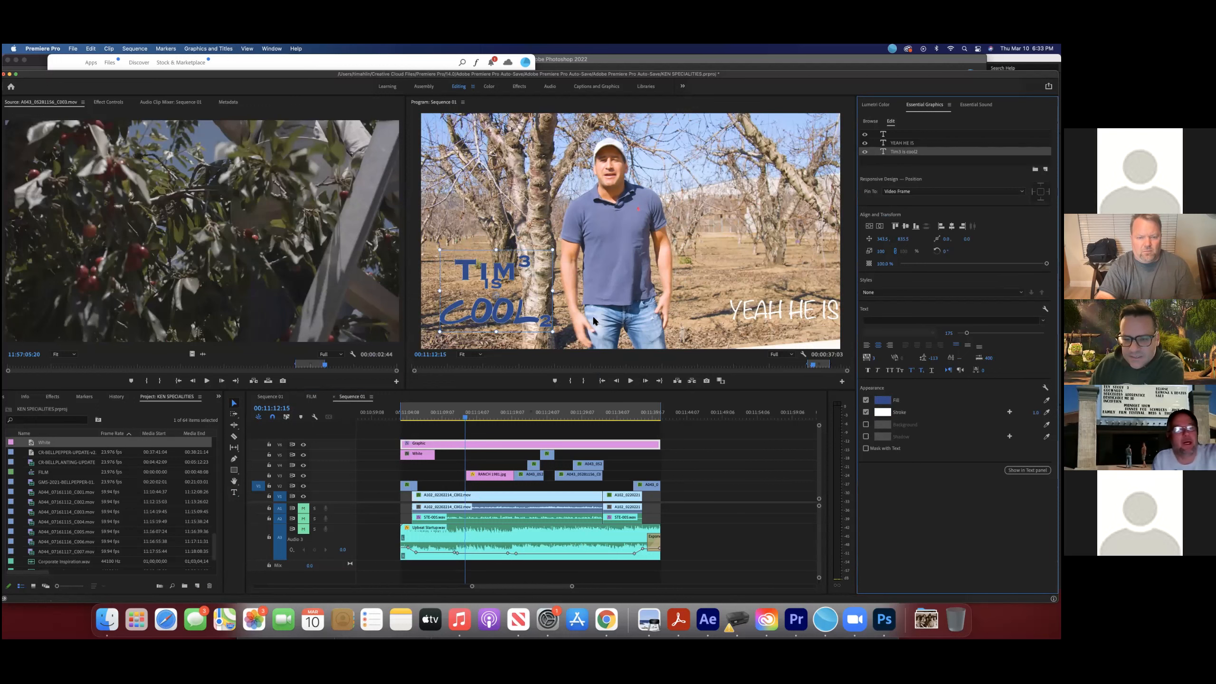
# Step: Enlarge the program monitor to full size to inspect the blue title, and restore the normal layout
pyautogui.moveTo(406, 390); pyautogui.dragTo(336, 362)
pyautogui.press('`')
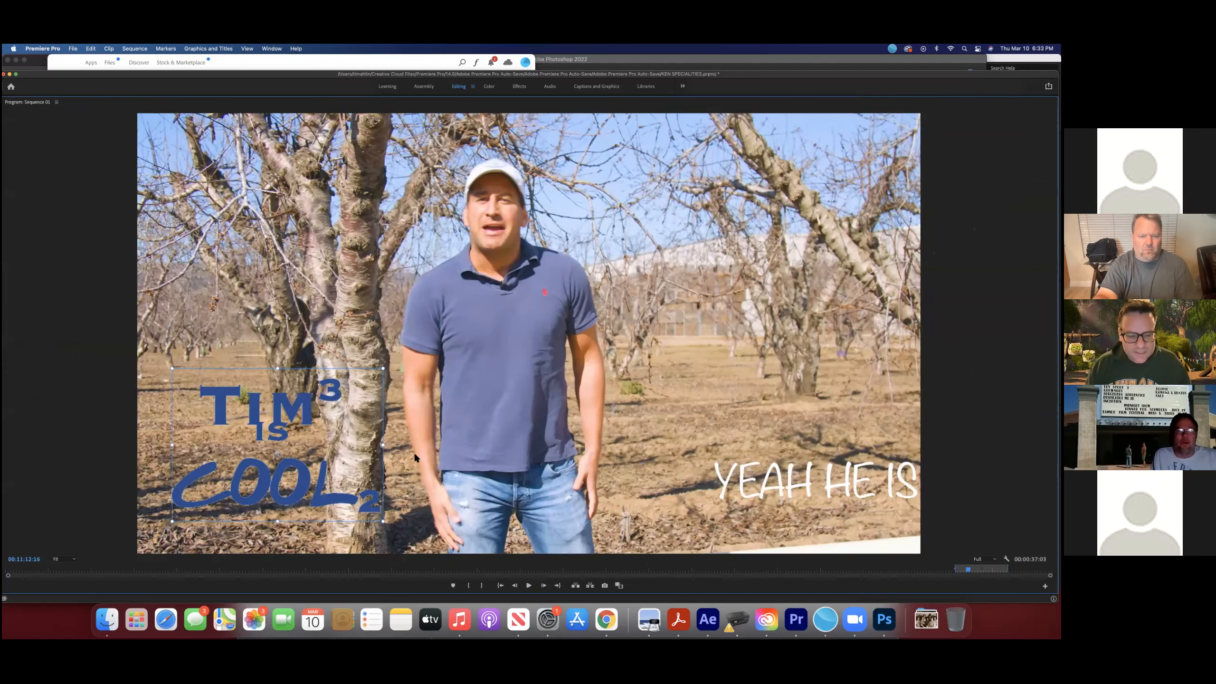
pyautogui.press('`')
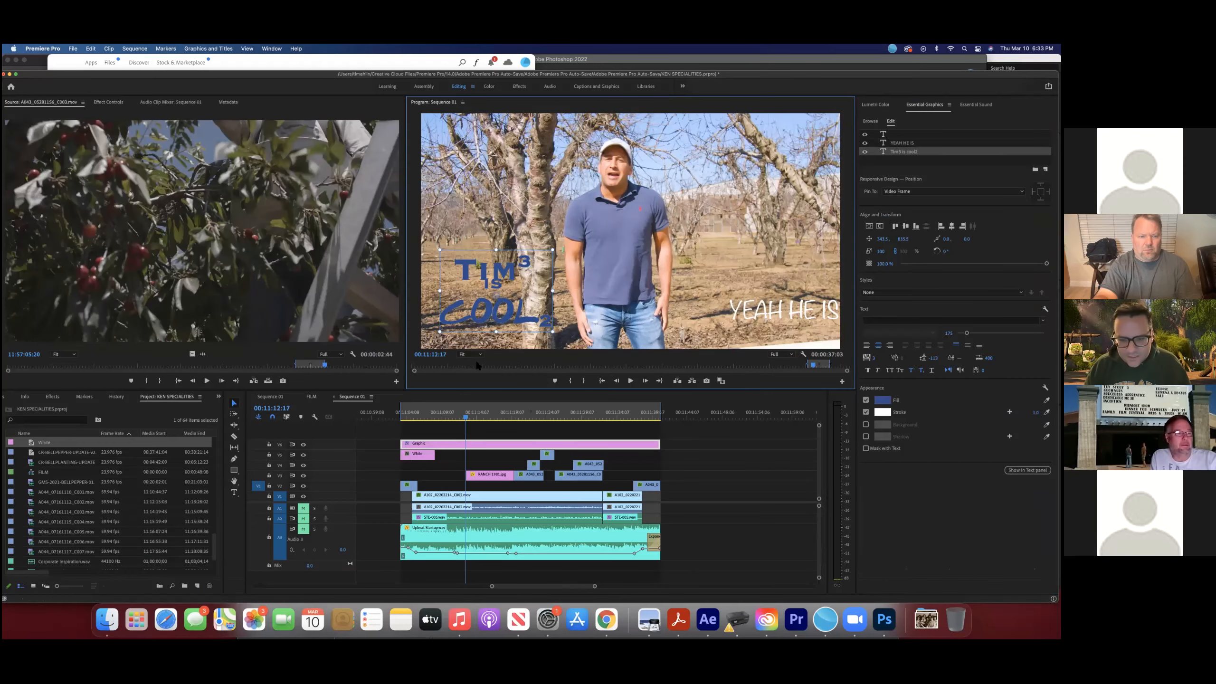
# Step: Try the program monitor at 10% zoom while stepping through the sequence, and return it to Fit
pyautogui.click(476, 355)
pyautogui.click(471, 366)
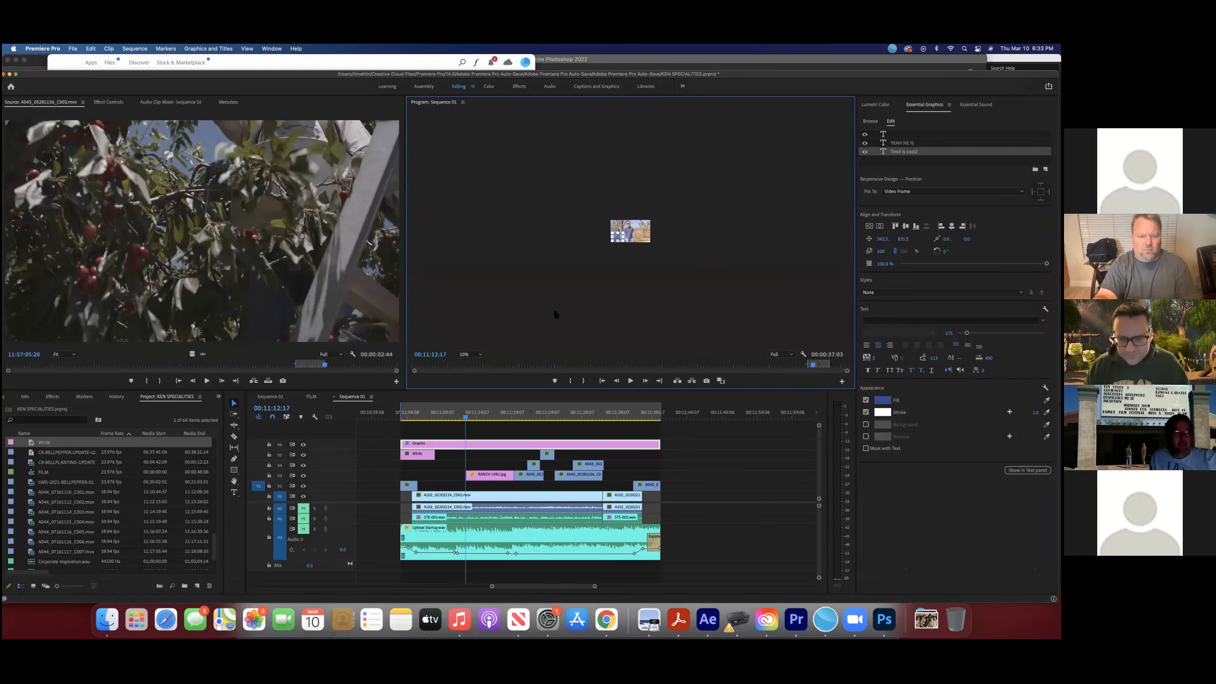
pyautogui.scroll(-10, 554, 310)
pyautogui.scroll(4, 555, 311)
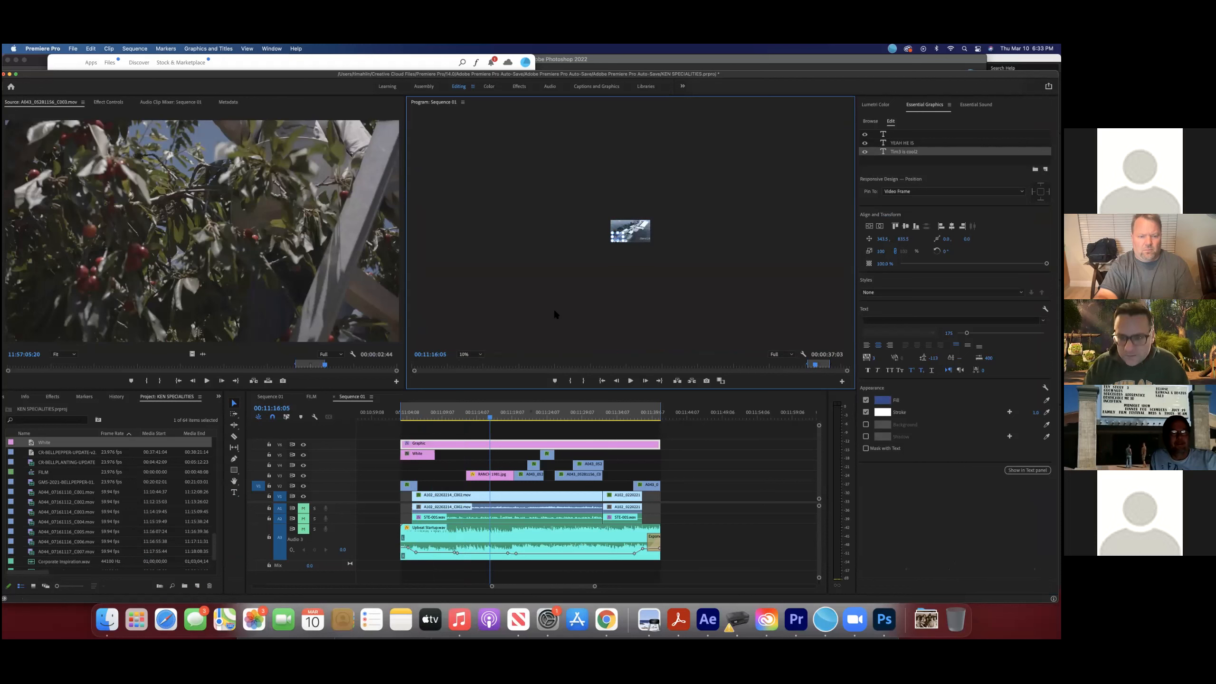
pyautogui.scroll(10, 585, 310)
pyautogui.click(782, 354)
pyautogui.click(781, 362)
pyautogui.click(474, 354)
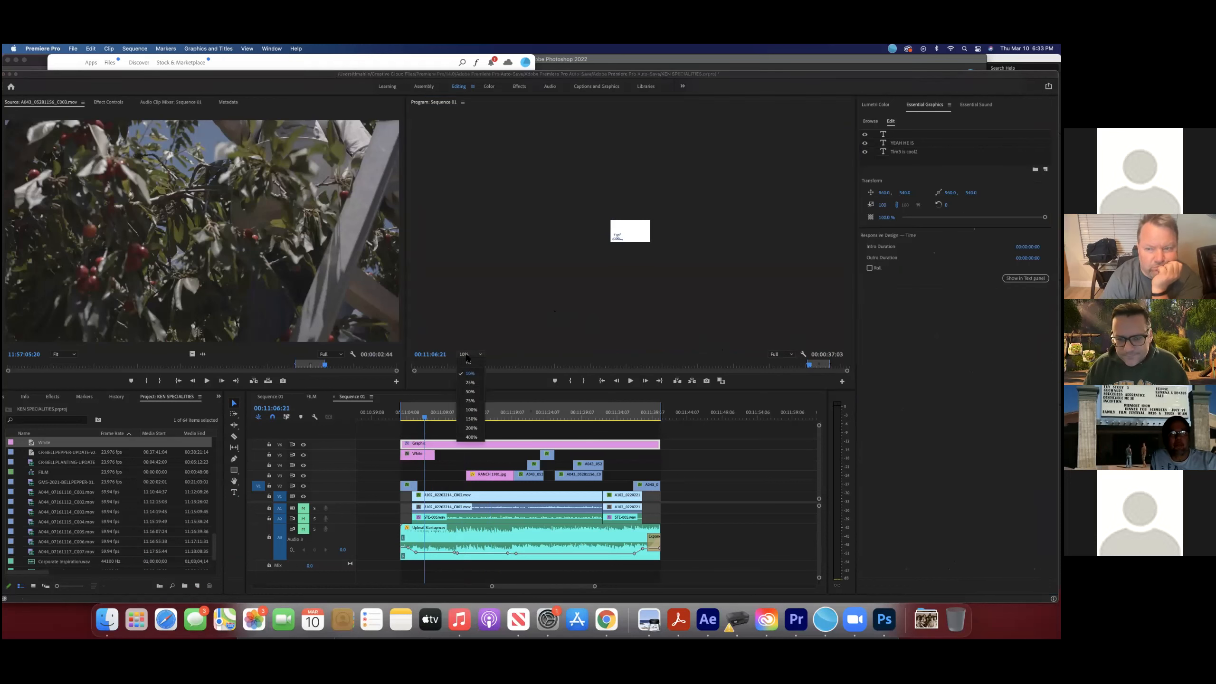
pyautogui.click(468, 363)
# Step: At 00:11:10:05, try a heavy white stroke on the blue title and reduce its width to 7
pyautogui.click(428, 414)
pyautogui.moveTo(440, 414); pyautogui.dragTo(448, 414)
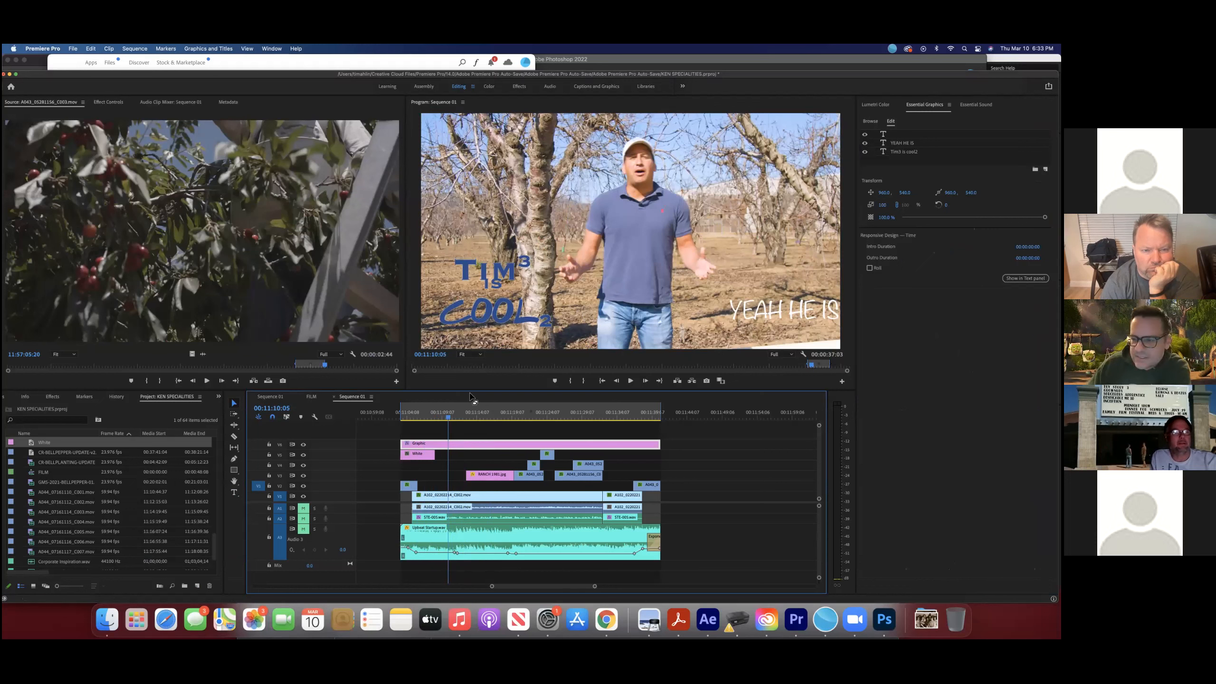
pyautogui.click(462, 431)
pyautogui.click(459, 444)
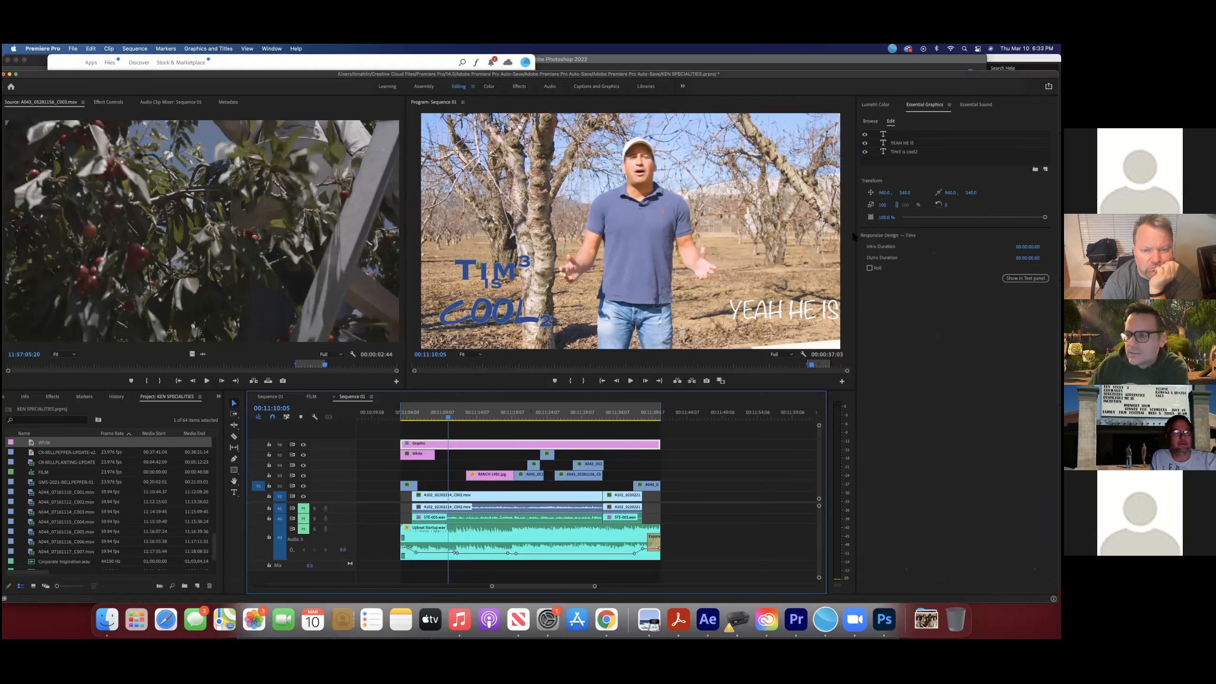
pyautogui.click(907, 152)
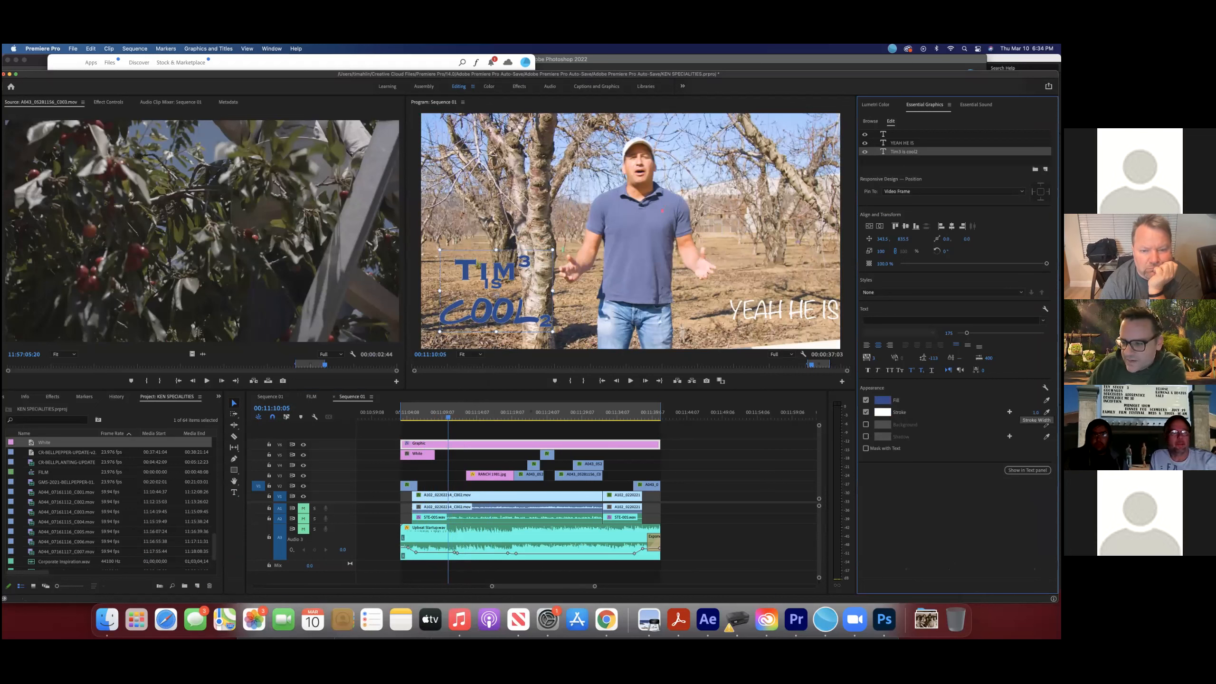
pyautogui.moveTo(1036, 412)
pyautogui.mouseDown()
pyautogui.moveTo(1078, 413)
pyautogui.moveTo(1037, 412)
pyautogui.mouseUp()
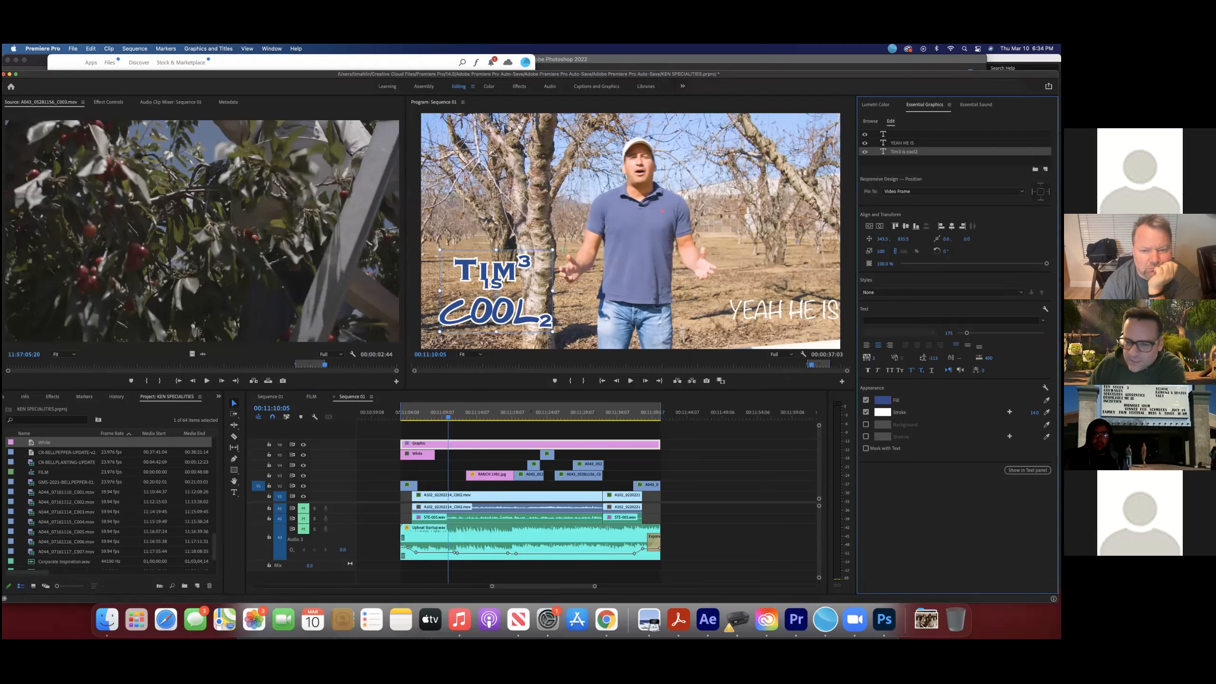
pyautogui.moveTo(1037, 413)
pyautogui.mouseDown()
pyautogui.moveTo(1021, 412)
pyautogui.moveTo(1032, 413)
pyautogui.mouseUp()
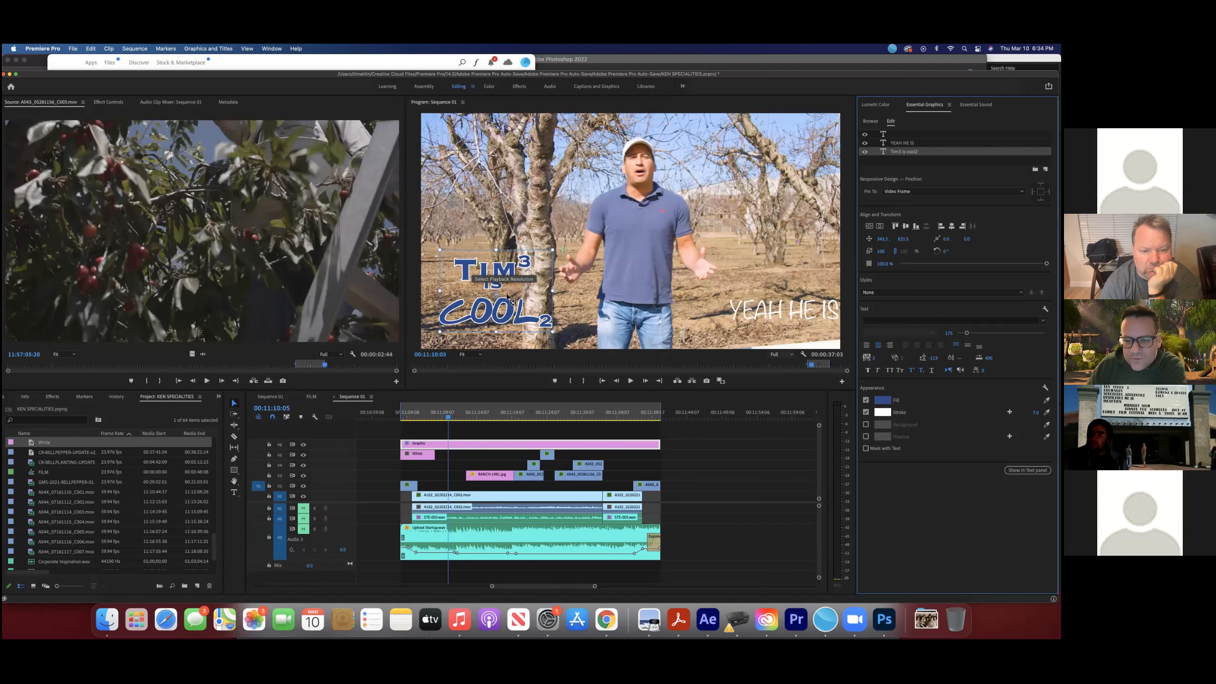
# Step: Scrub through the sequence to check the outlined title over the white opening and the orchard footage
pyautogui.press('Right')
pyautogui.click(445, 418)
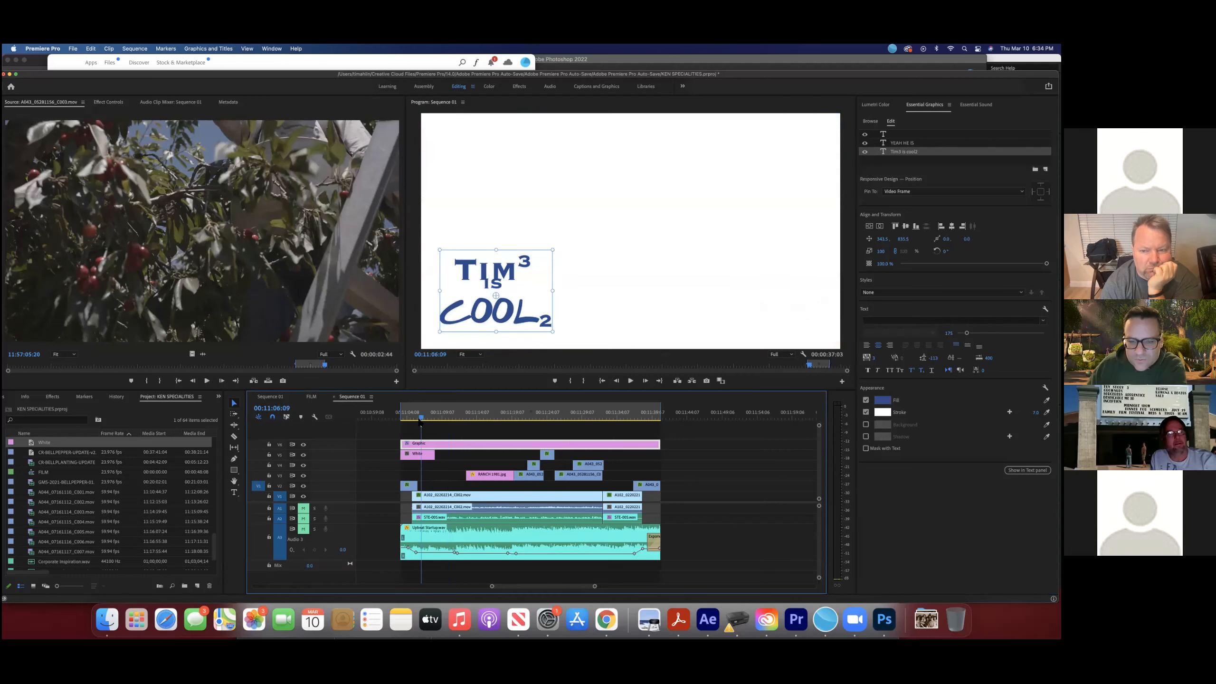
pyautogui.moveTo(450, 419)
pyautogui.mouseDown()
pyautogui.moveTo(424, 420)
pyautogui.moveTo(558, 423)
pyautogui.moveTo(449, 438)
pyautogui.mouseUp()
# Step: Select all text of the lower-left title and set its fill color to white
pyautogui.click(463, 433)
pyautogui.click(460, 444)
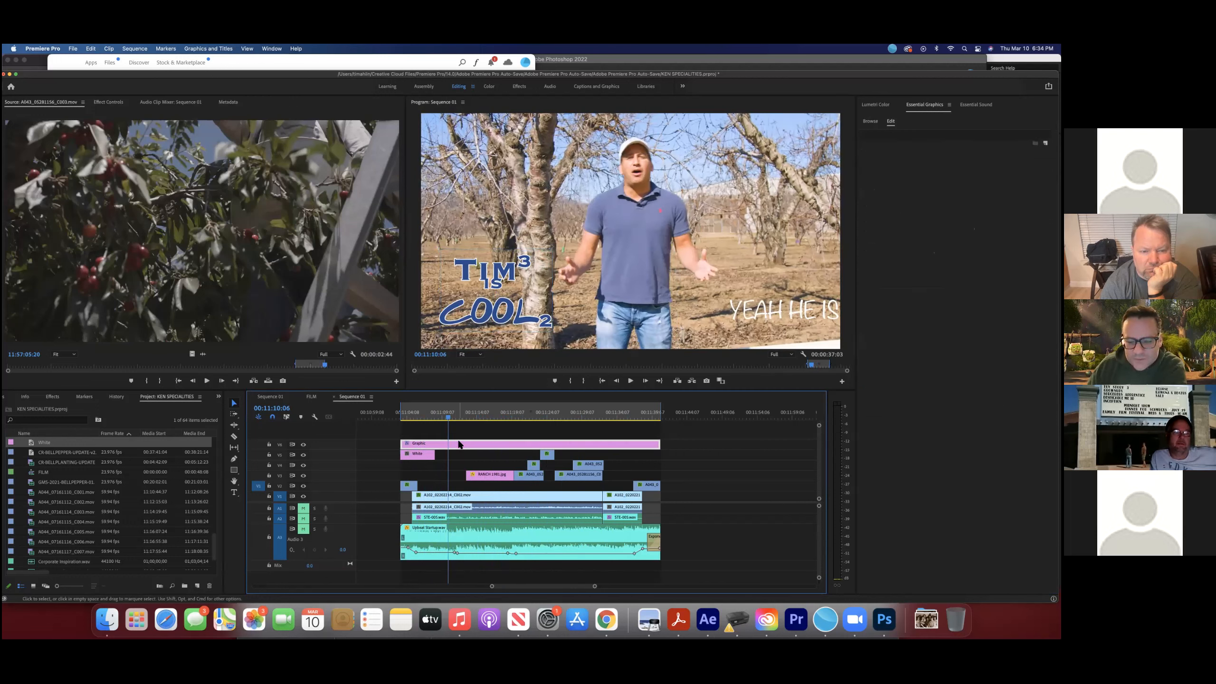
pyautogui.doubleClick(513, 311)
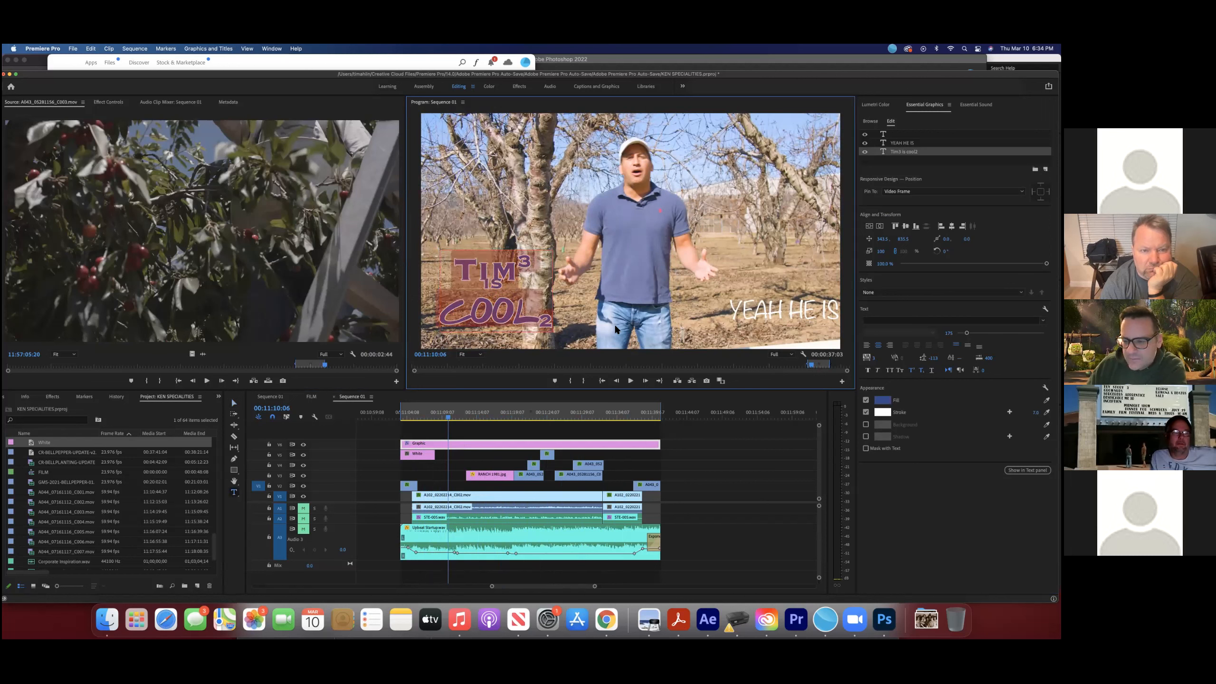
pyautogui.click(892, 399)
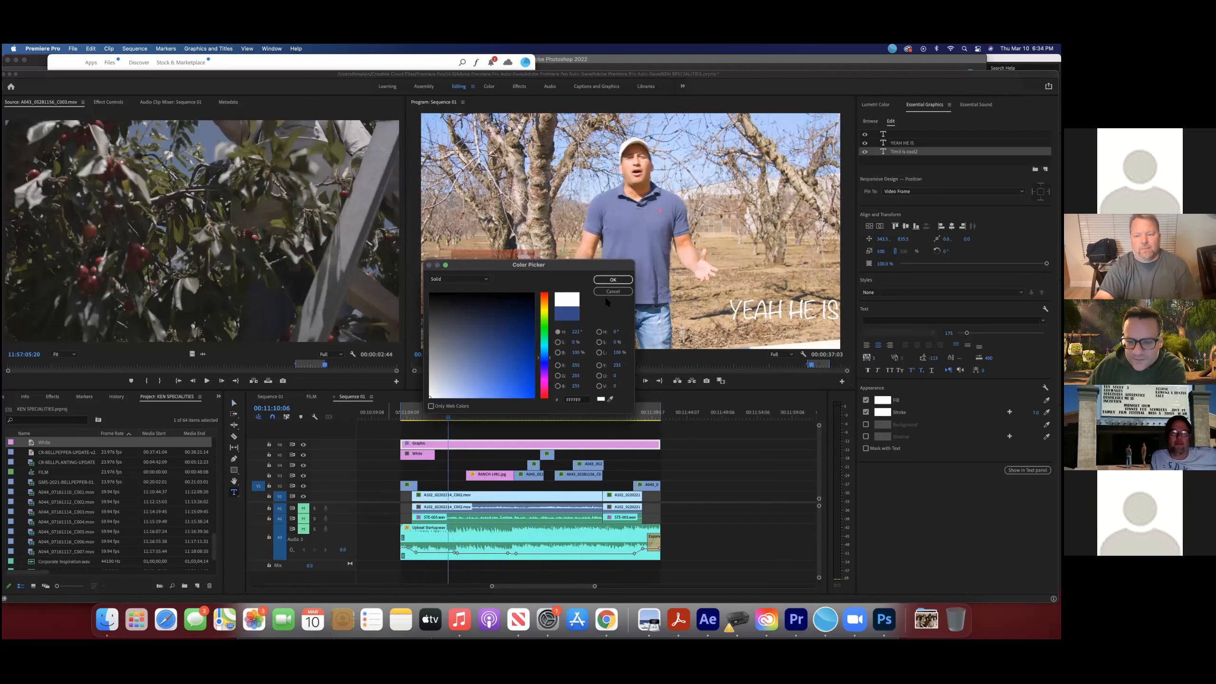
pyautogui.click(612, 291)
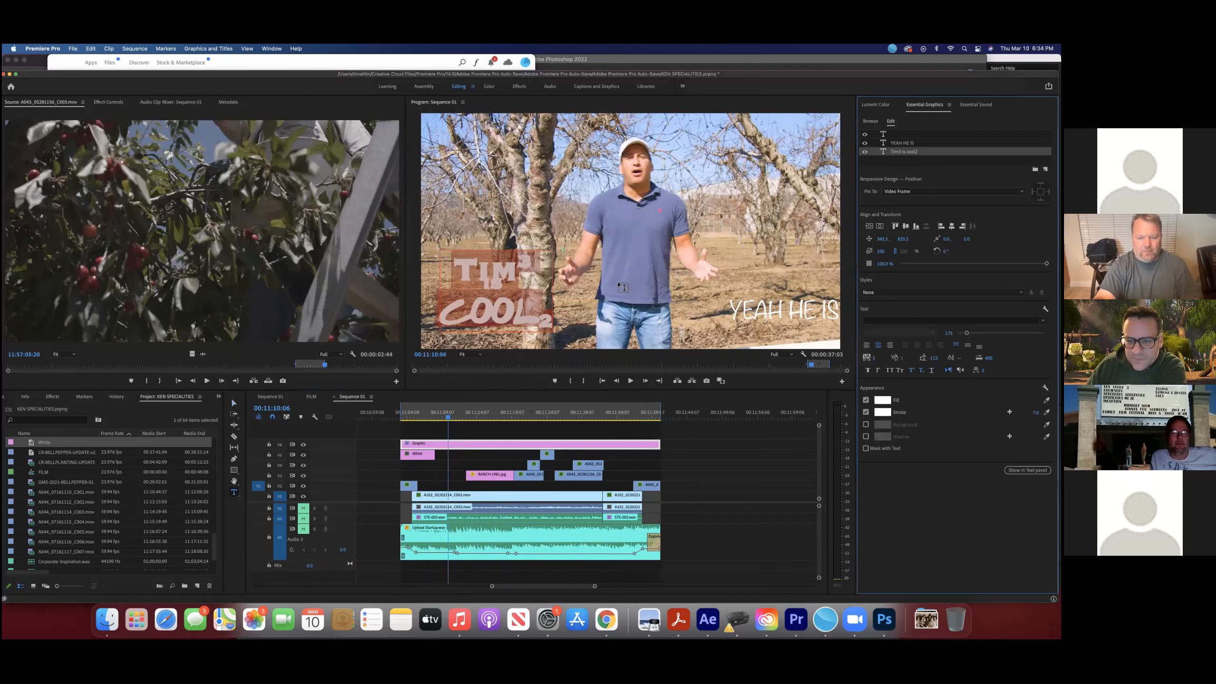
# Step: Set the lower-left title's stroke color to black
pyautogui.click(884, 412)
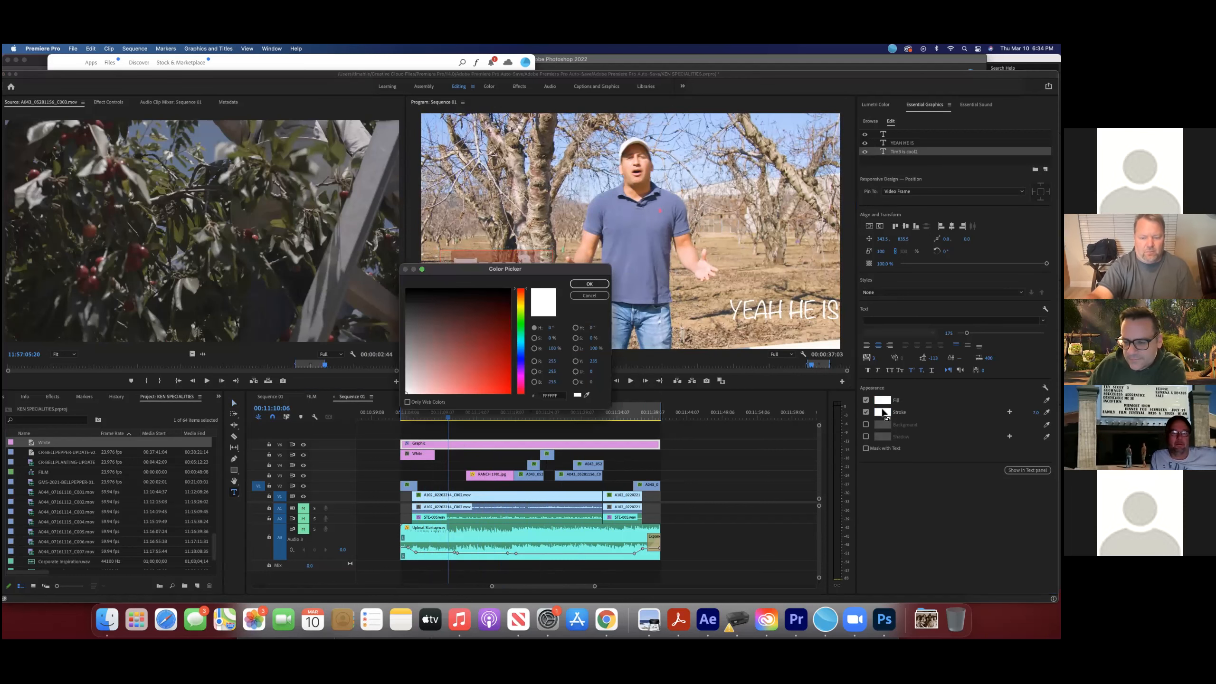
pyautogui.click(589, 284)
pyautogui.click(534, 427)
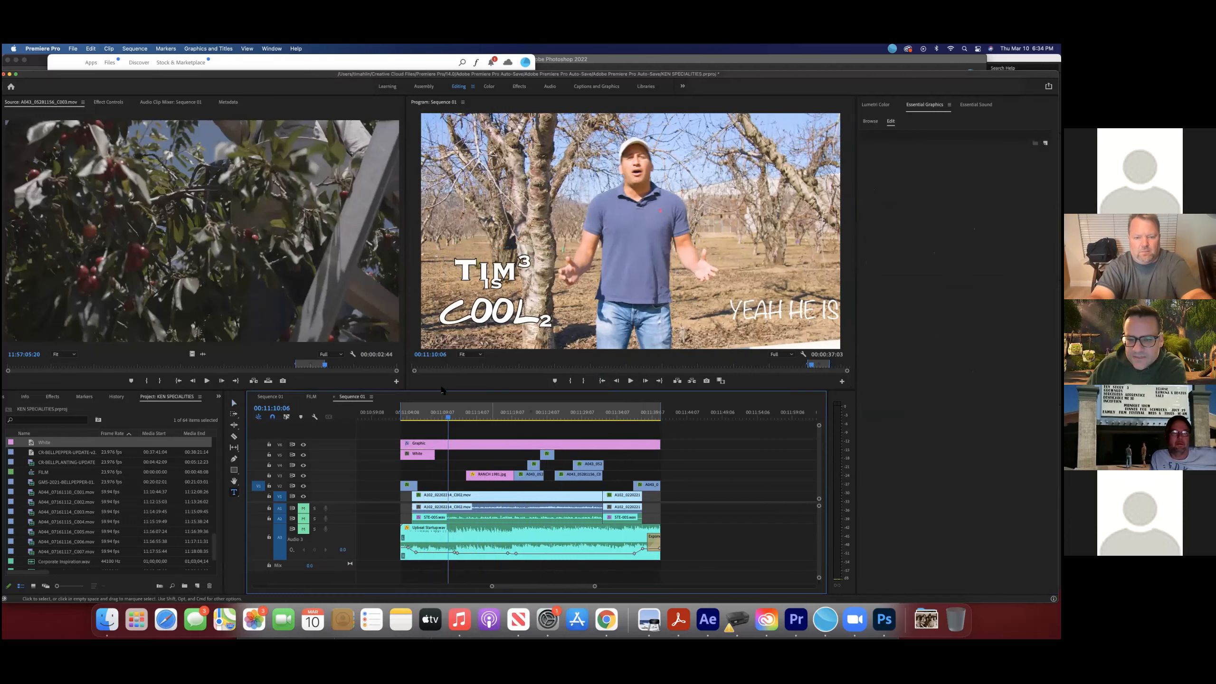
# Step: Try a very thick black stroke on the lower-left title and reduce it to a thin outline
pyautogui.moveTo(446, 415)
pyautogui.mouseDown()
pyautogui.moveTo(668, 420)
pyautogui.moveTo(450, 423)
pyautogui.mouseUp()
pyautogui.click(462, 444)
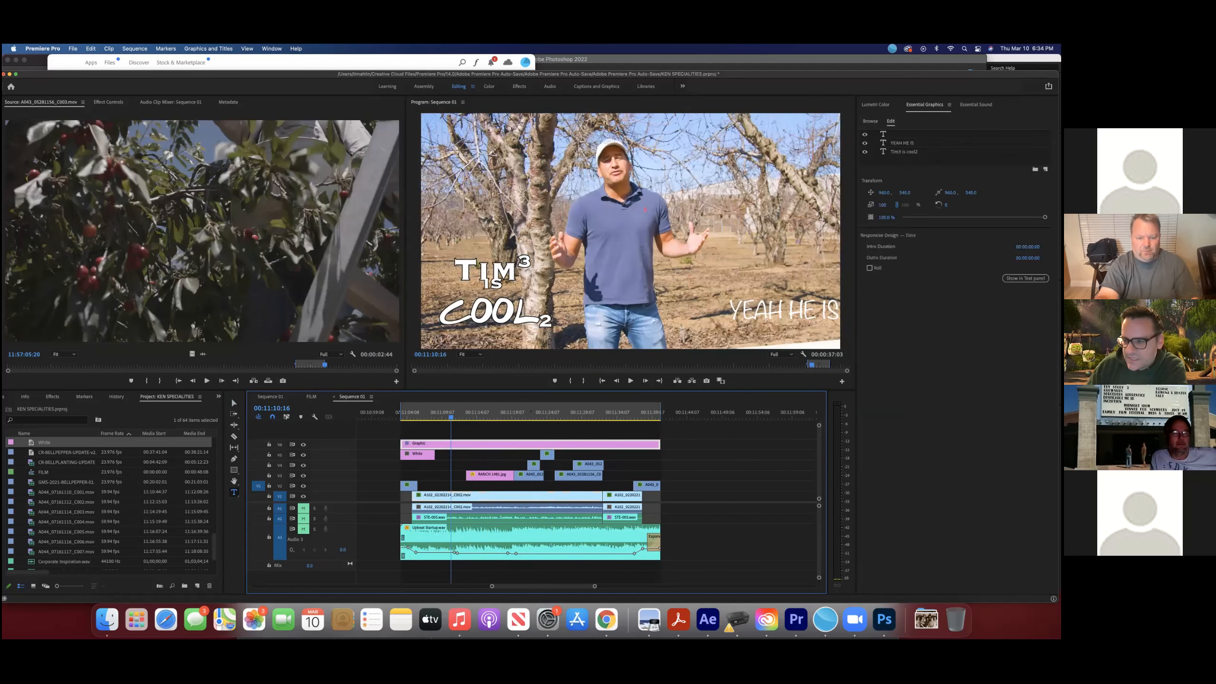
pyautogui.click(904, 151)
pyautogui.click(1036, 412)
pyautogui.write('31')
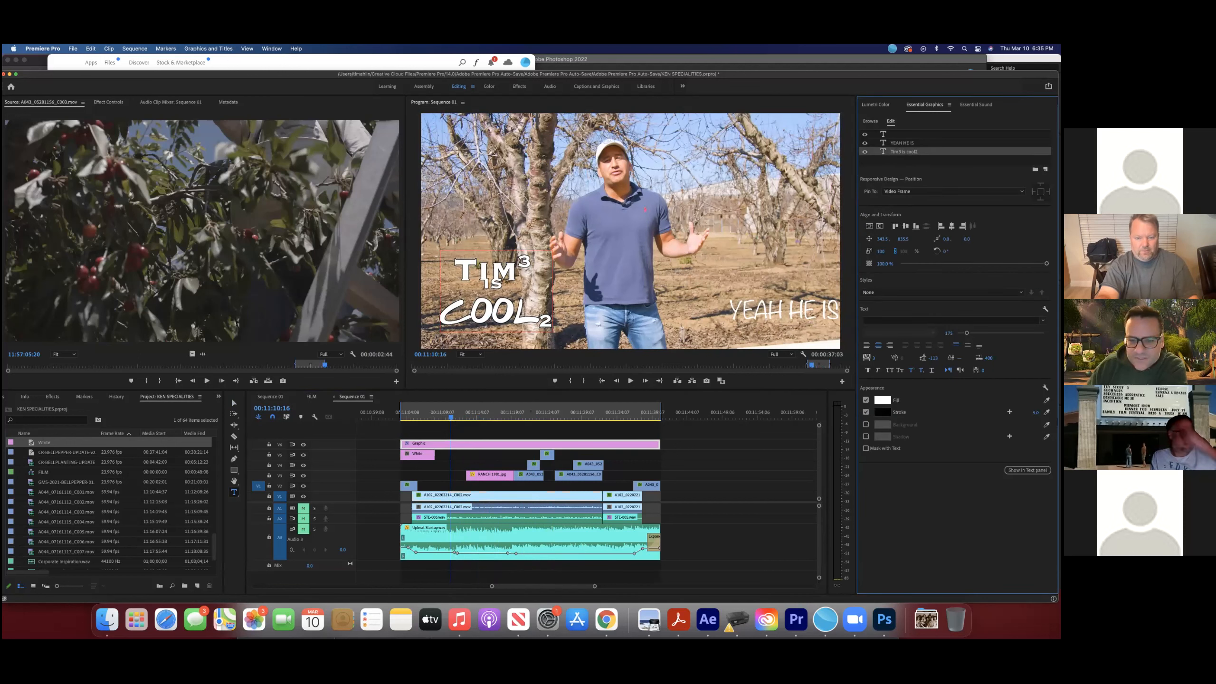
pyautogui.press('Return')
pyautogui.moveTo(1035, 412); pyautogui.dragTo(1042, 413)
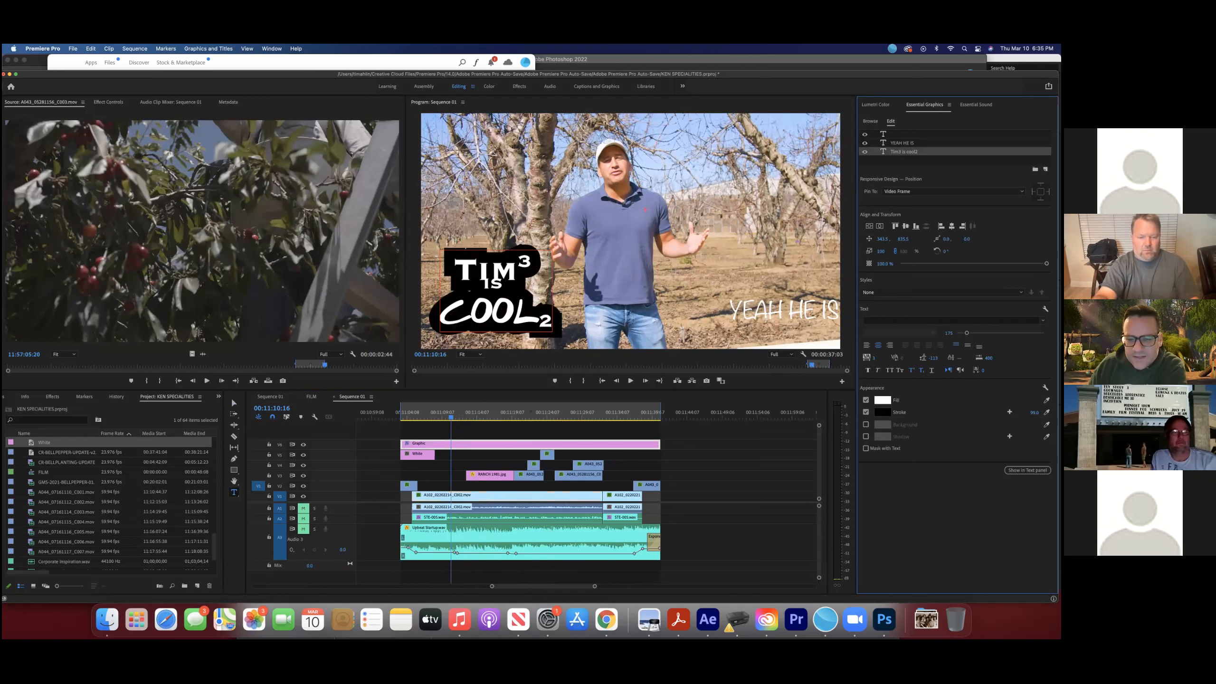
pyautogui.moveTo(1035, 413); pyautogui.dragTo(998, 413)
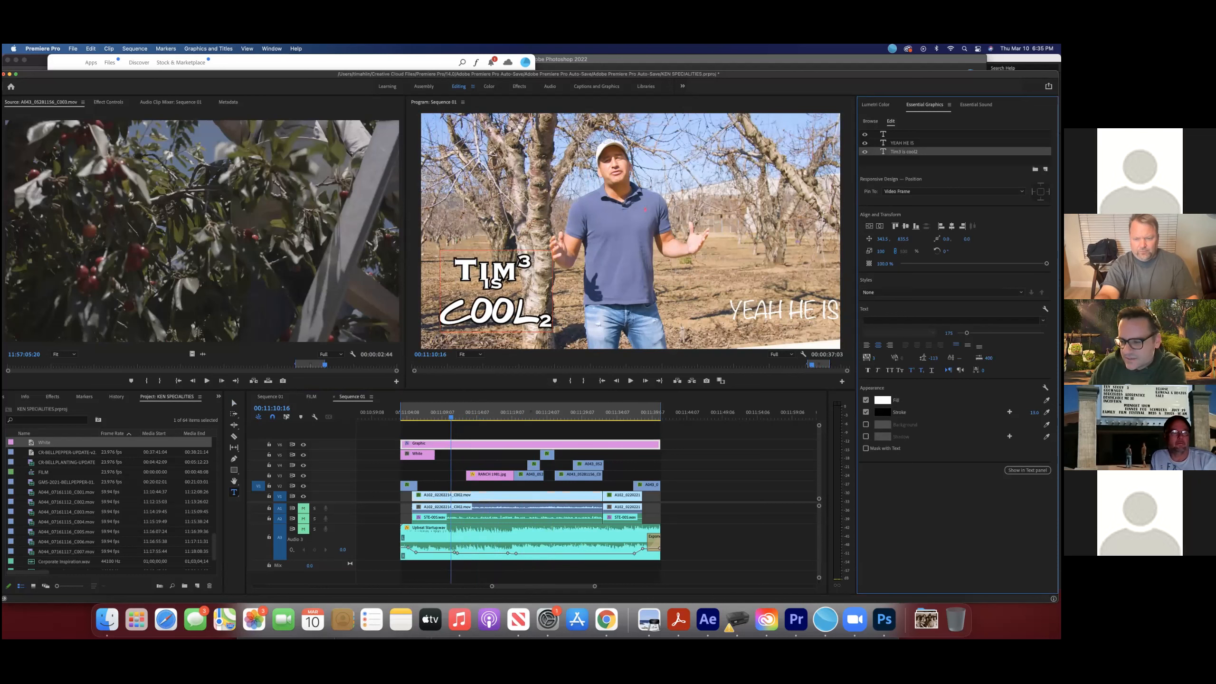
# Step: Turn off the lower-left title's stroke and enable a background behind its text
pyautogui.click(866, 412)
pyautogui.click(866, 424)
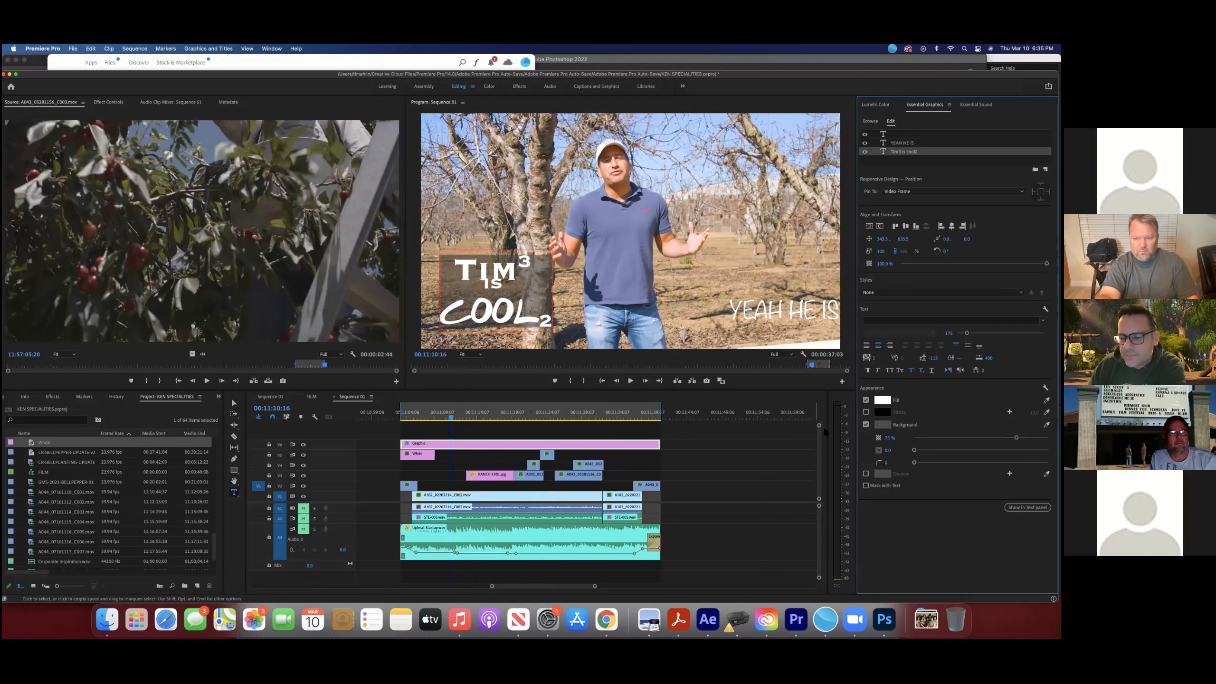
# Step: Set the title's background color to green and its opacity to 9%
pyautogui.click(883, 424)
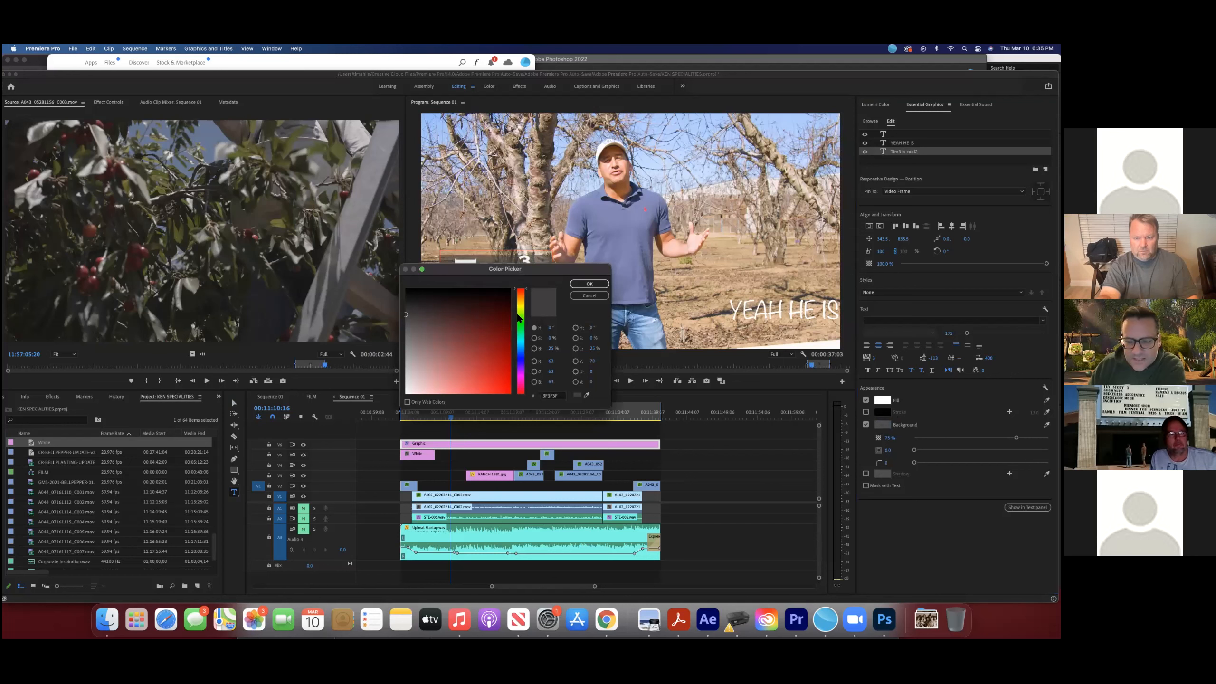
pyautogui.click(520, 326)
pyautogui.click(589, 284)
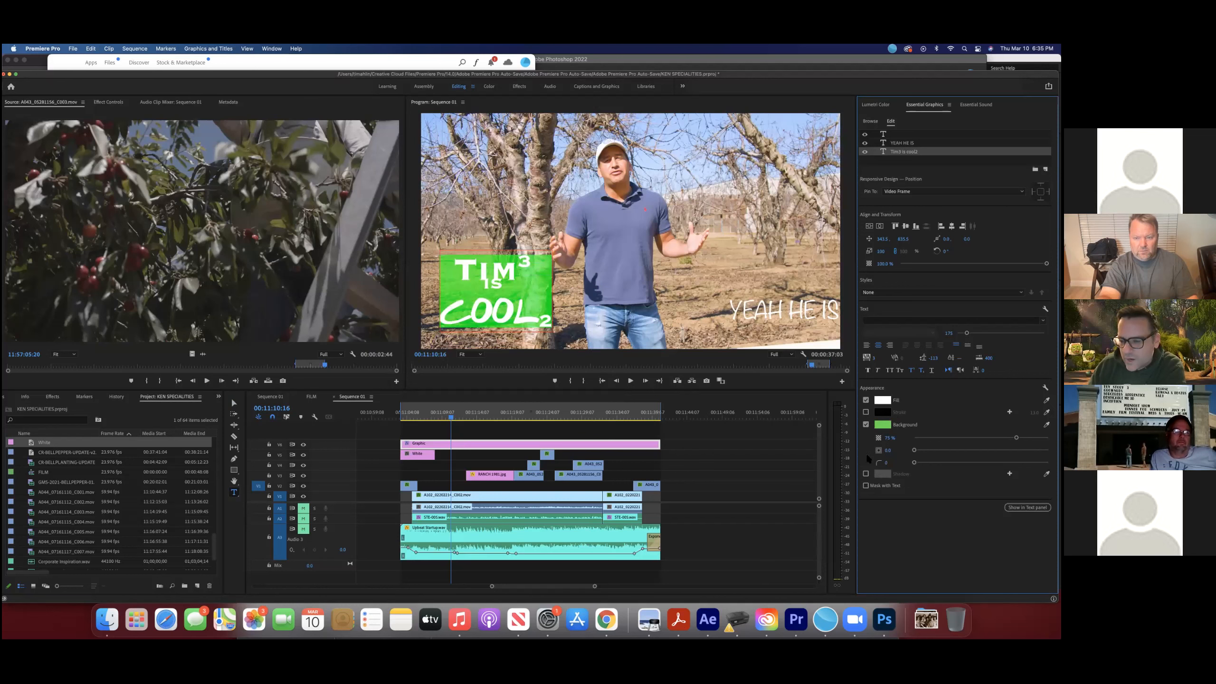
pyautogui.moveTo(1017, 437); pyautogui.dragTo(928, 437)
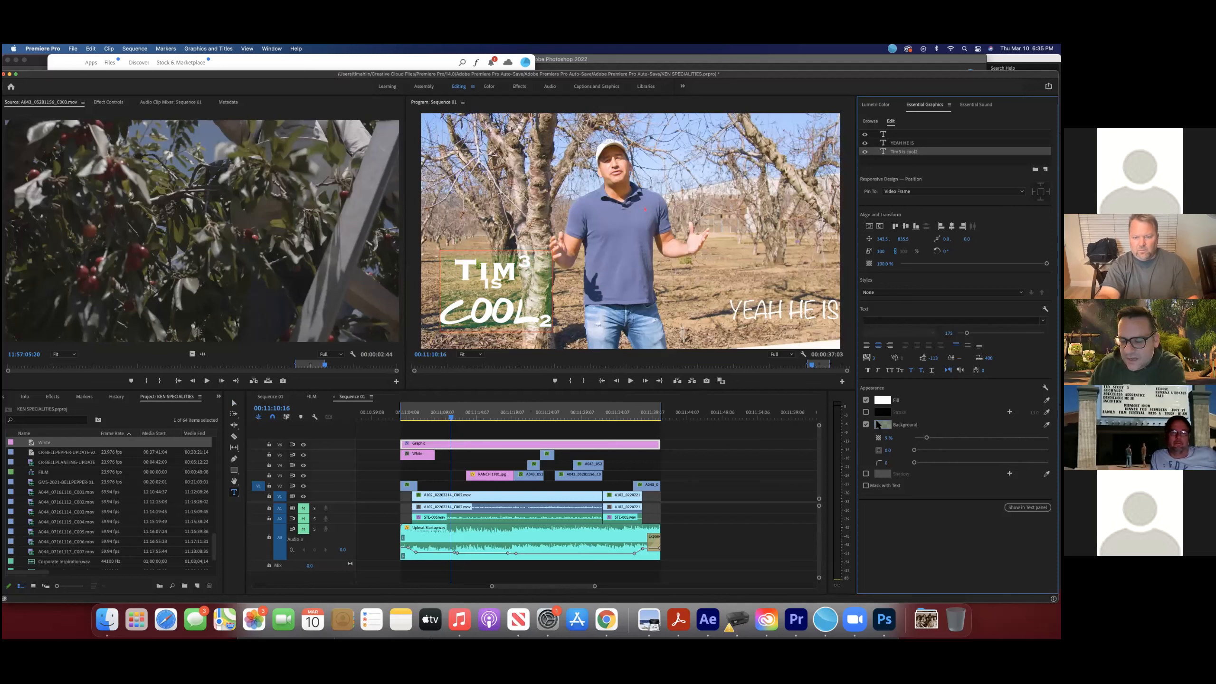
# Step: Change the lower-left title's fill color to black
pyautogui.click(883, 399)
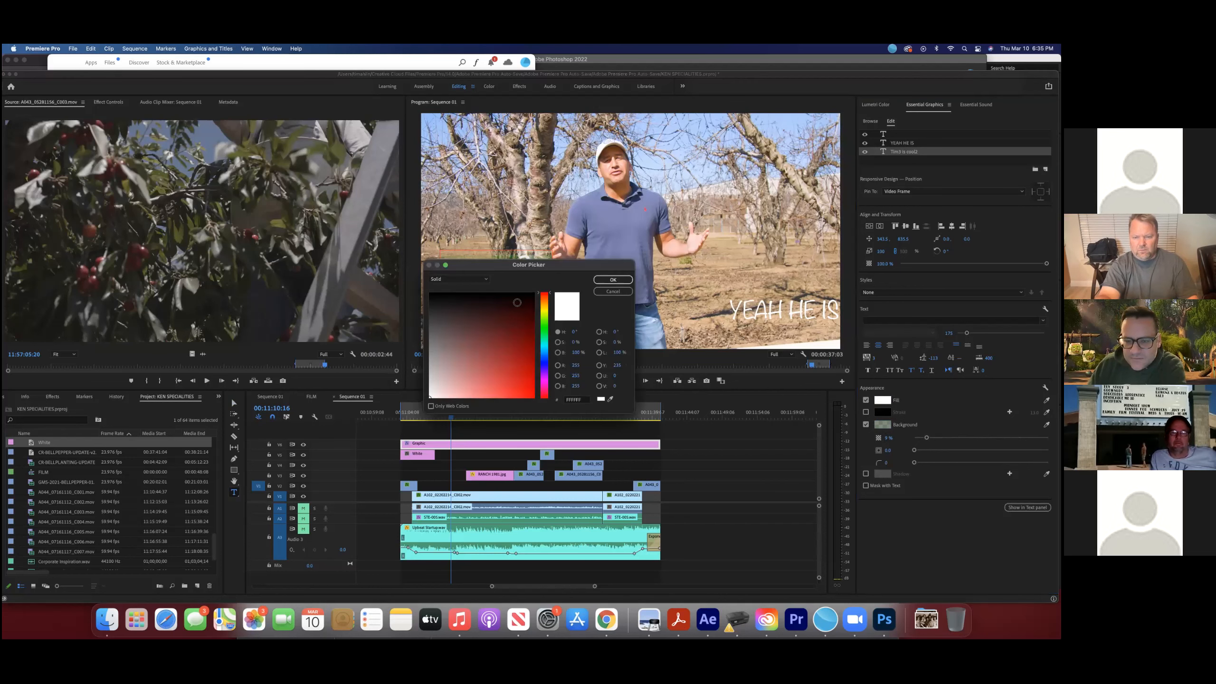
pyautogui.moveTo(517, 302); pyautogui.dragTo(524, 259)
pyautogui.click(612, 279)
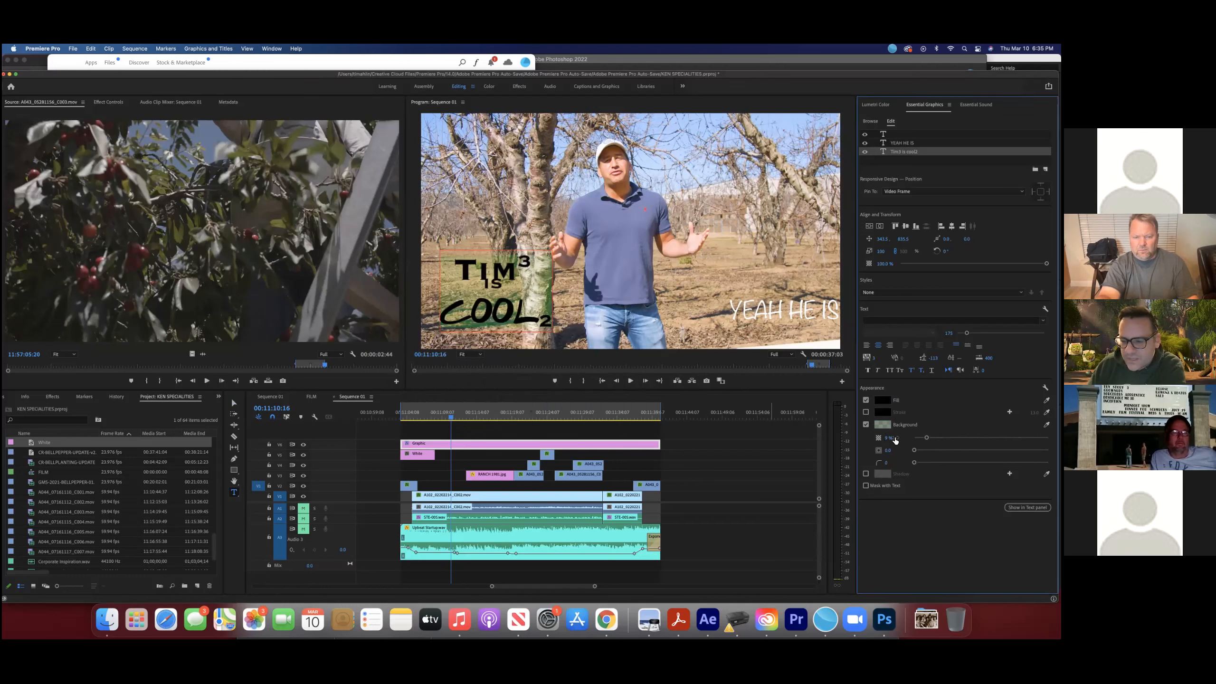
# Step: Change the title's background to a pale neutral color and set its opacity to 17%
pyautogui.click(883, 424)
pyautogui.click(589, 284)
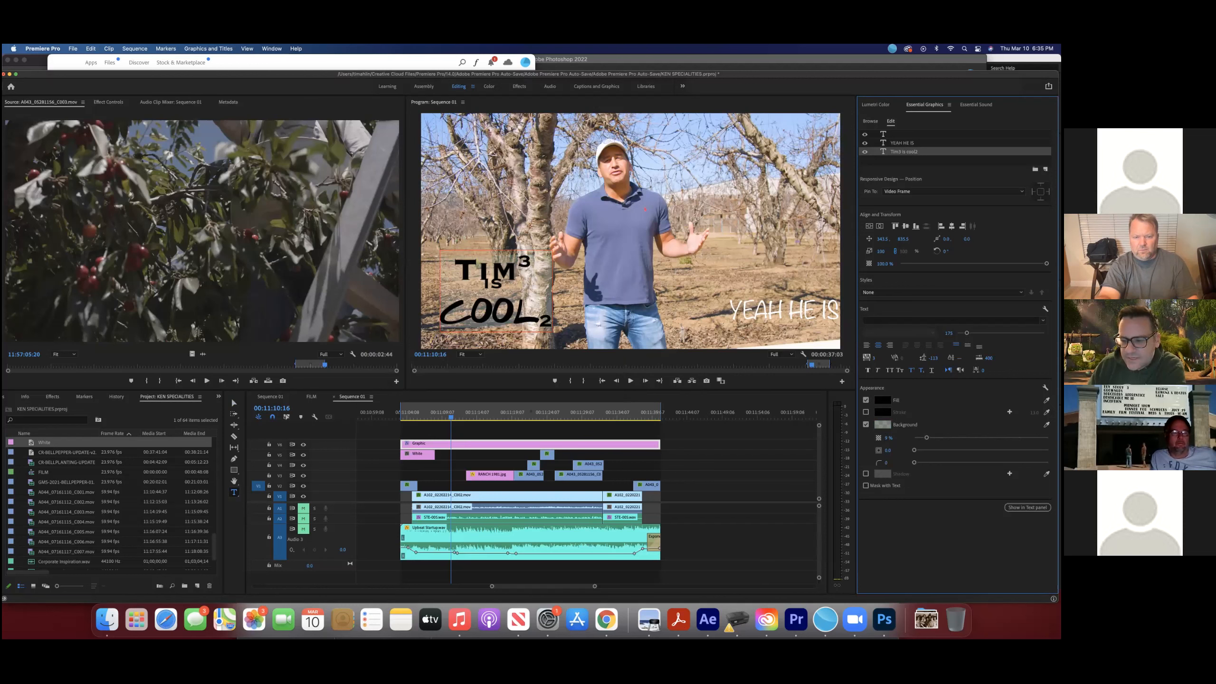
pyautogui.moveTo(929, 438); pyautogui.dragTo(937, 438)
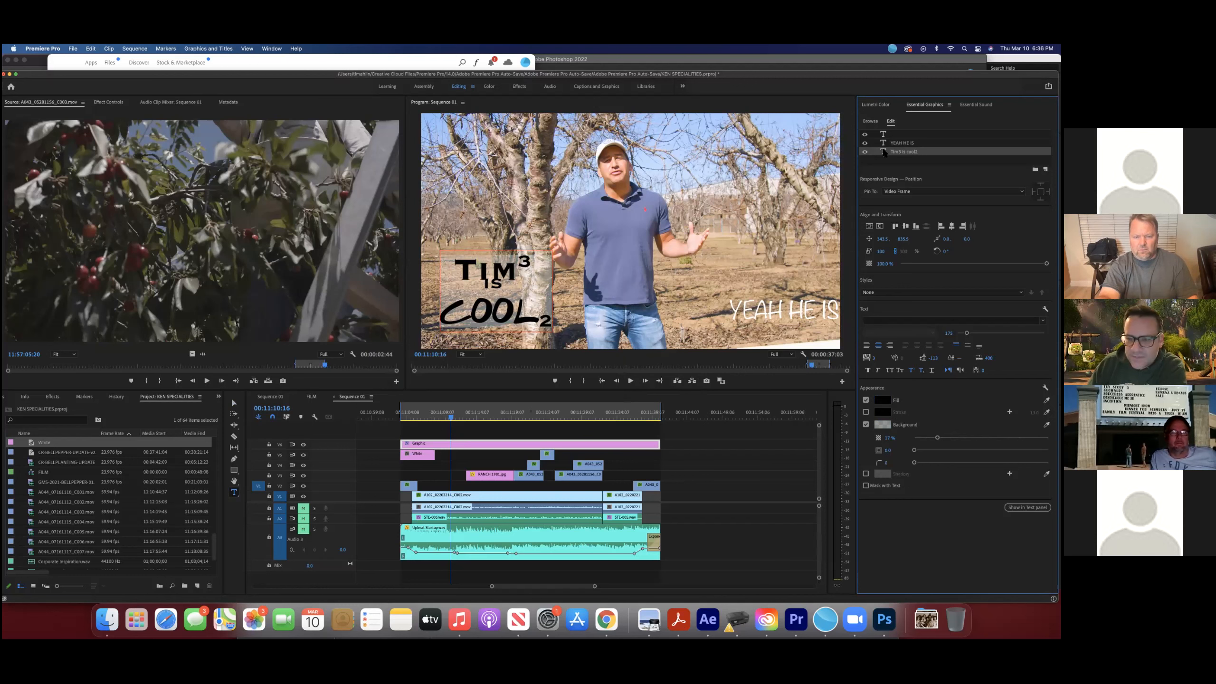
# Step: Remove the superscript styling from the first two lines of the lower-left title and raise their baseline shift
pyautogui.click(503, 289)
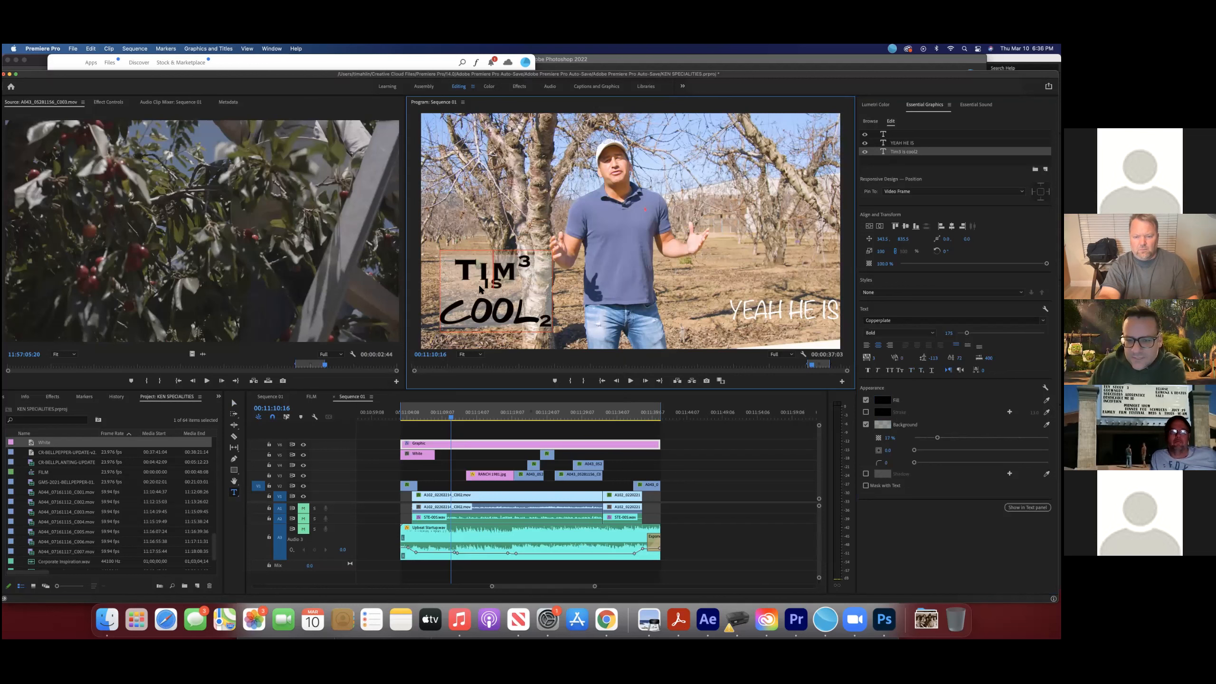
pyautogui.moveTo(516, 289); pyautogui.dragTo(455, 271)
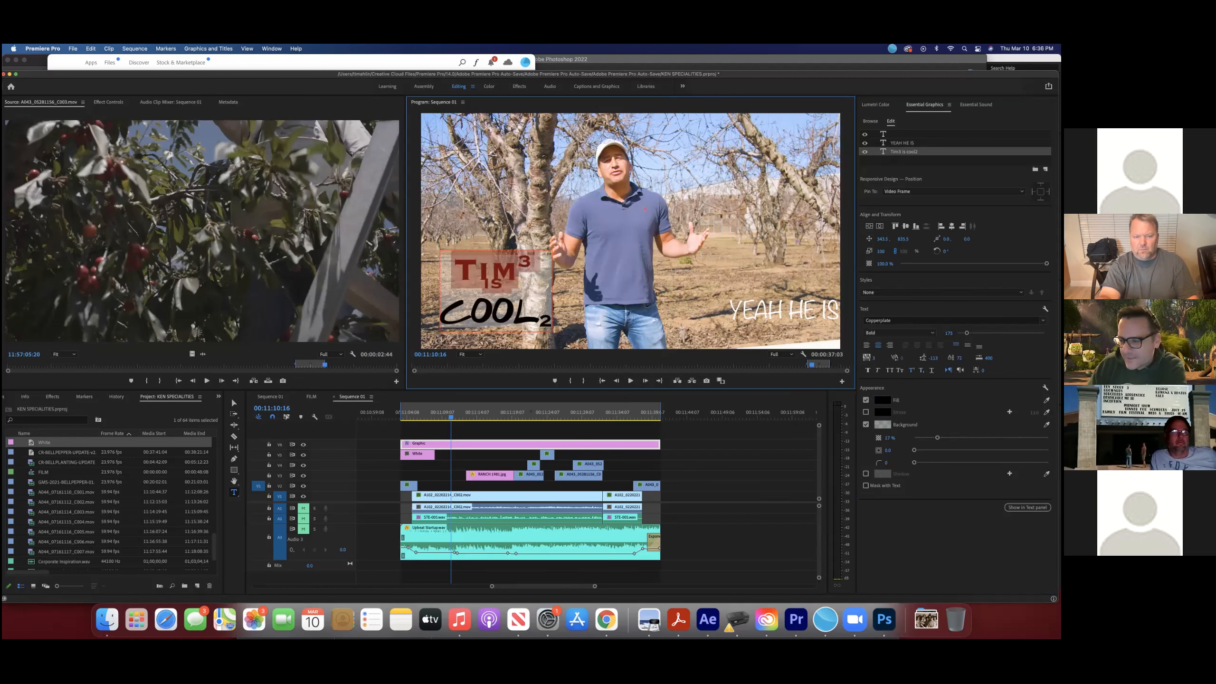
pyautogui.click(912, 370)
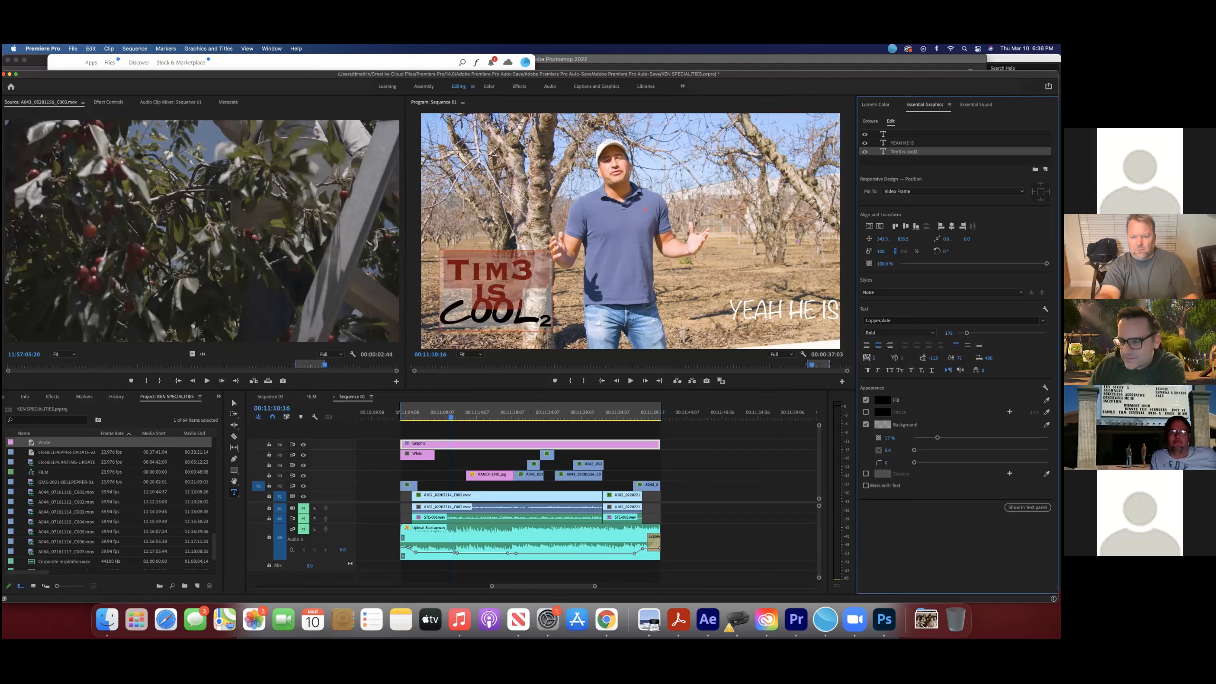
pyautogui.moveTo(959, 358)
pyautogui.mouseDown()
pyautogui.moveTo(942, 358)
pyautogui.moveTo(990, 358)
pyautogui.moveTo(971, 358)
pyautogui.mouseUp()
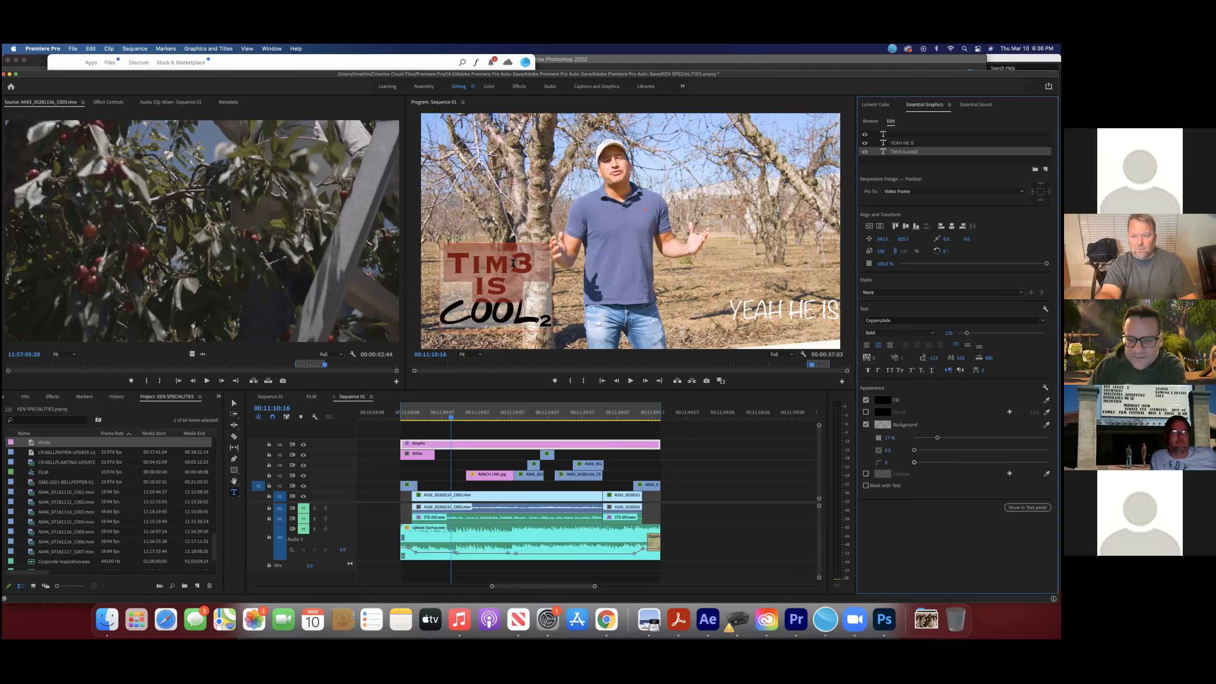
# Step: Delete the 3 ending the lower-left title's first line and the subscript 2 ending its last line
pyautogui.moveTo(512, 263); pyautogui.dragTo(536, 261)
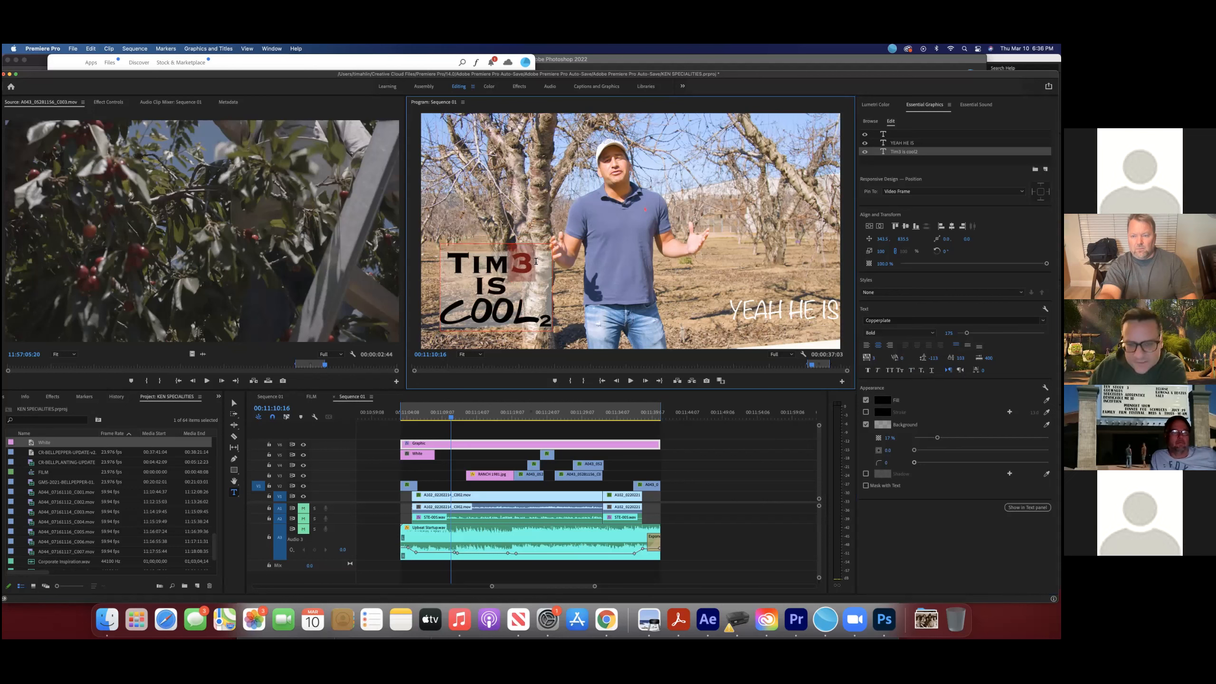
pyautogui.press('BackSpace')
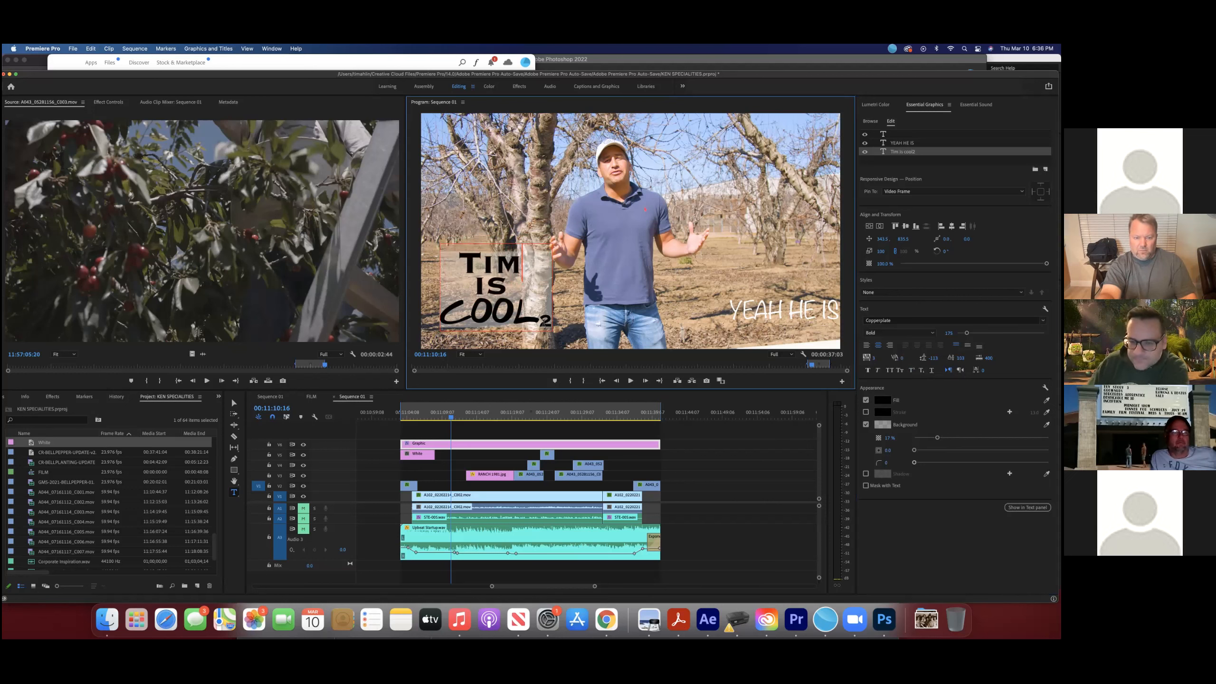
pyautogui.moveTo(539, 321); pyautogui.dragTo(559, 328)
pyautogui.press('BackSpace')
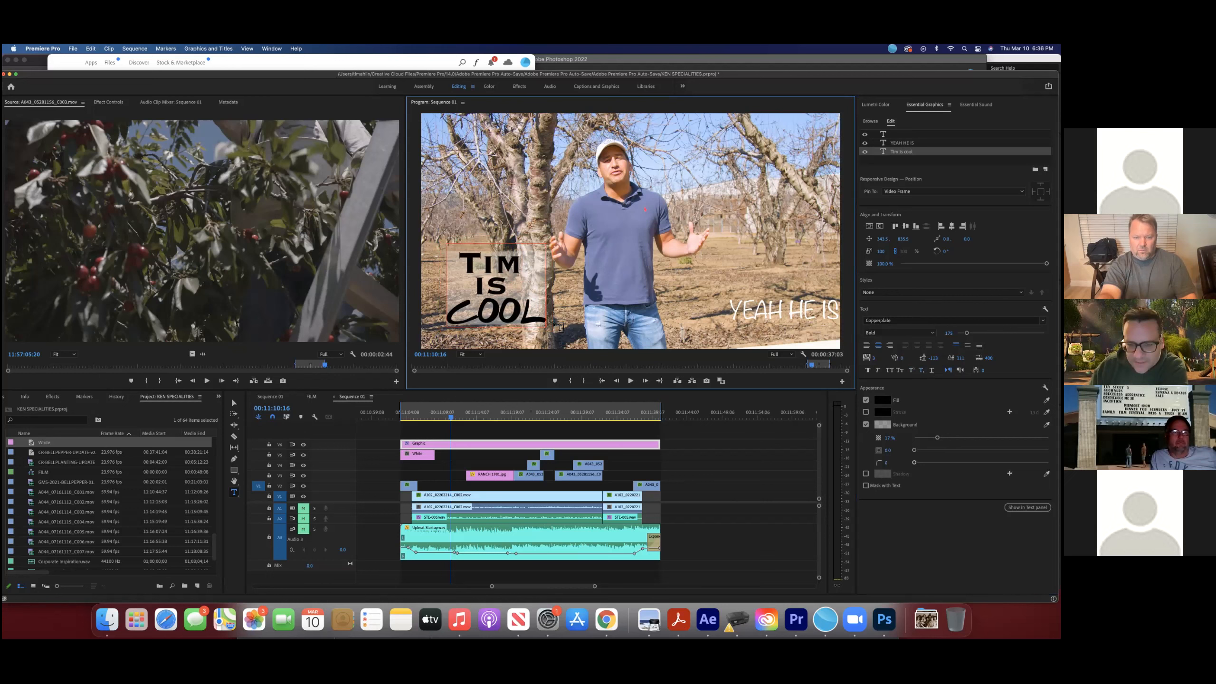
pyautogui.click(907, 539)
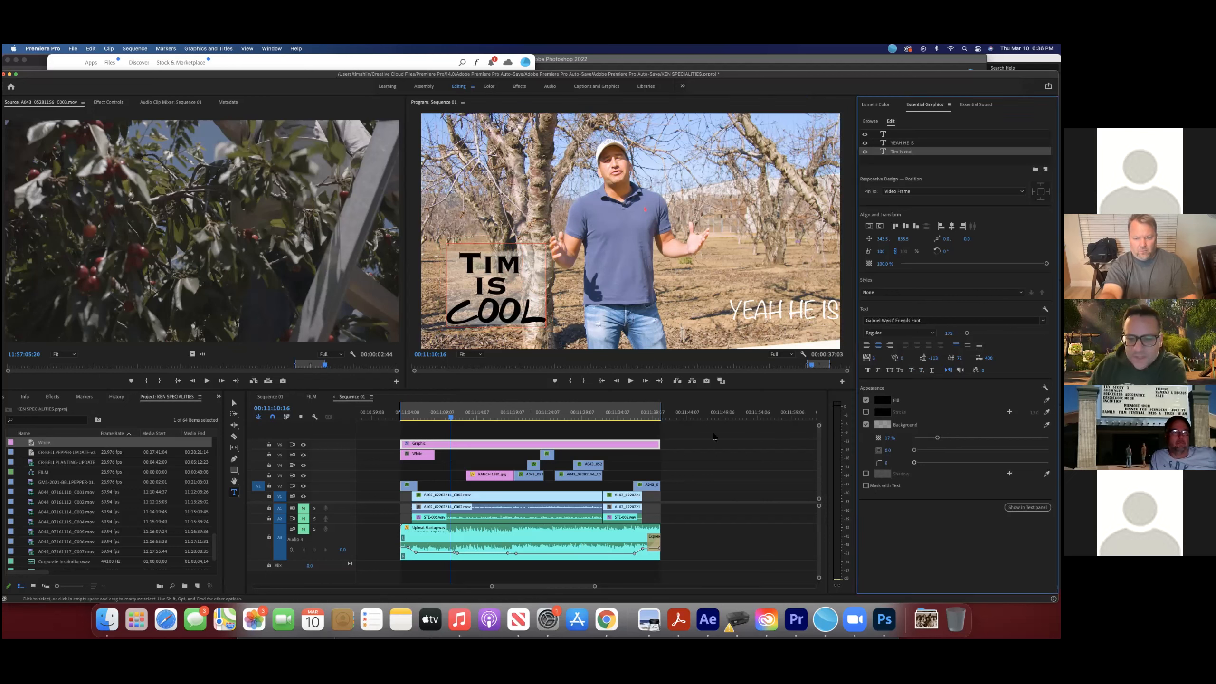
# Step: Set the lower-left title's background opacity to 20% and remove the stray trailing space from its text
pyautogui.moveTo(914, 450)
pyautogui.mouseDown()
pyautogui.moveTo(989, 451)
pyautogui.moveTo(901, 452)
pyautogui.moveTo(1049, 437)
pyautogui.moveTo(861, 443)
pyautogui.mouseUp()
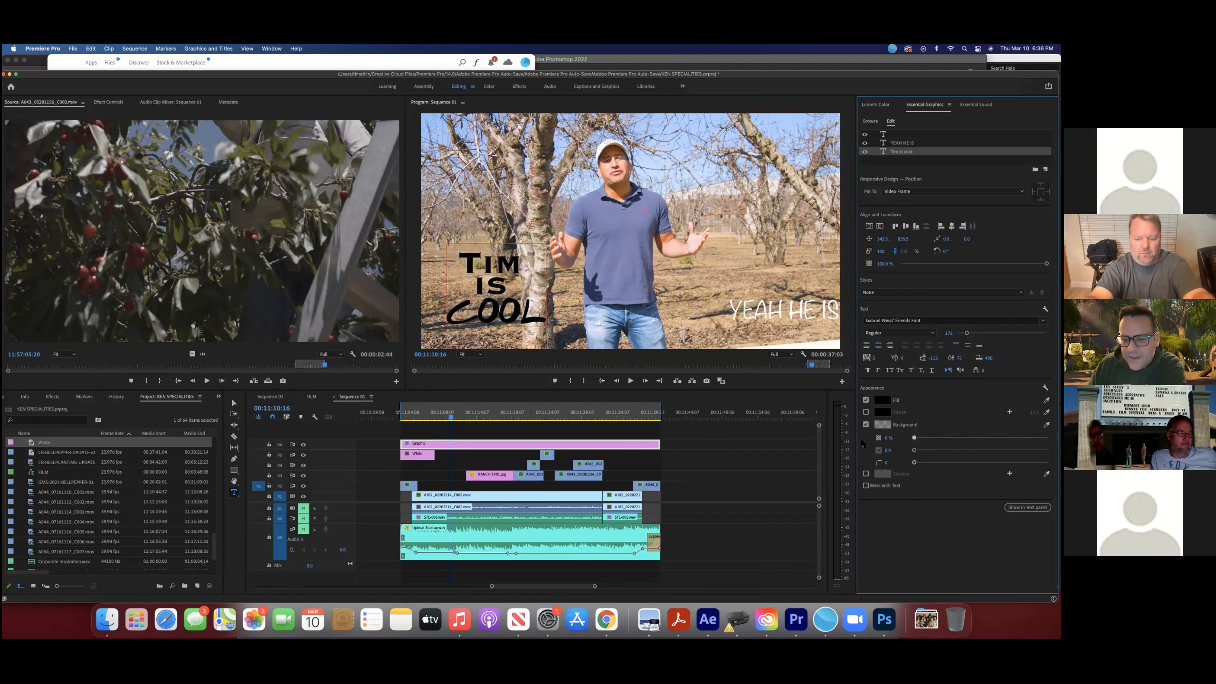
pyautogui.moveTo(914, 438); pyautogui.dragTo(941, 438)
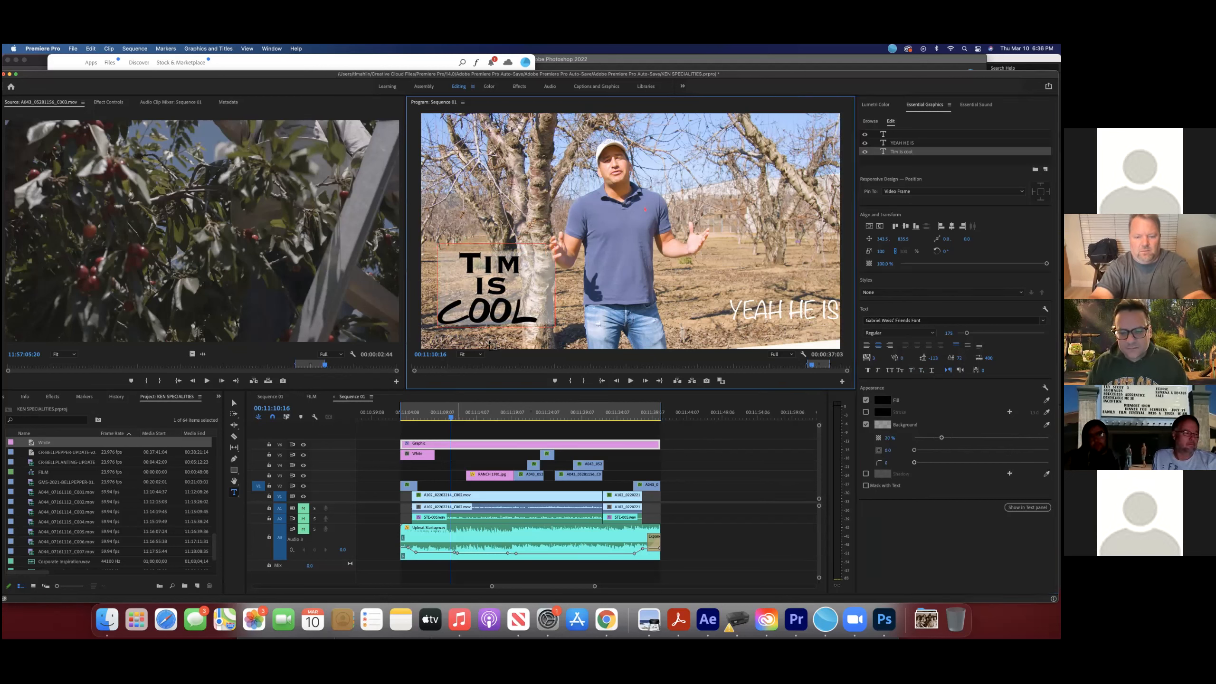
pyautogui.press('BackSpace')
# Step: Play back the sequence from the orchard interview shot to check how the titles read over different footage
pyautogui.click(689, 414)
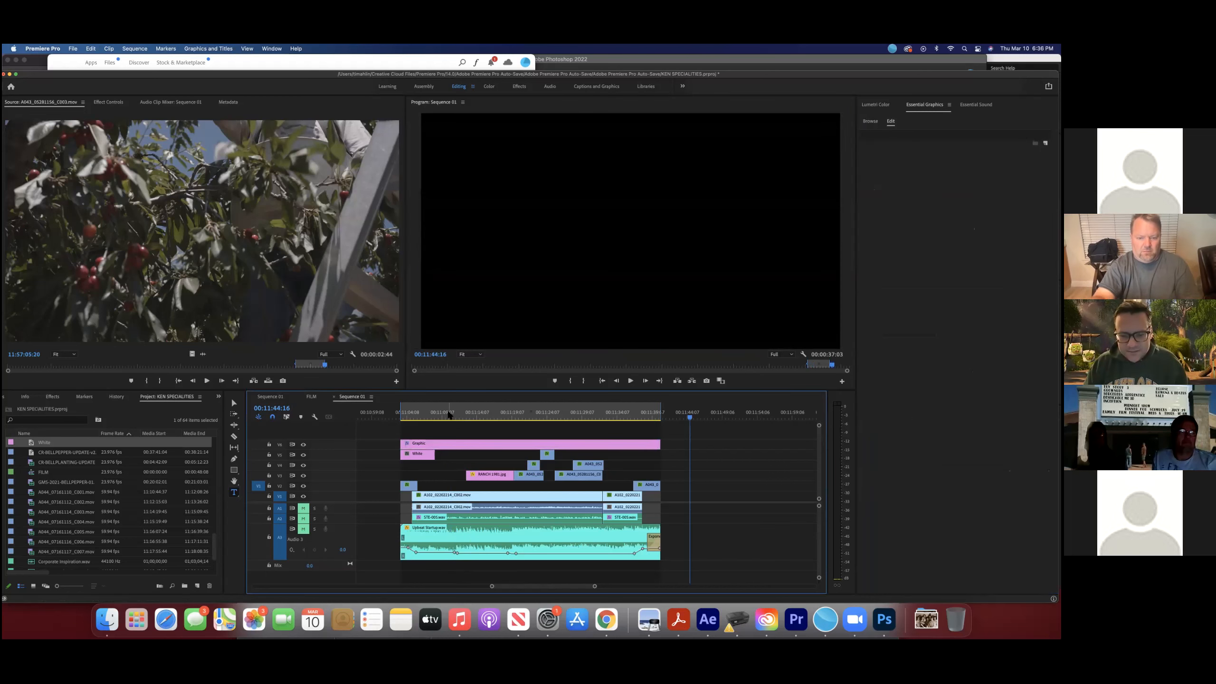
pyautogui.click(449, 415)
pyautogui.press('space')
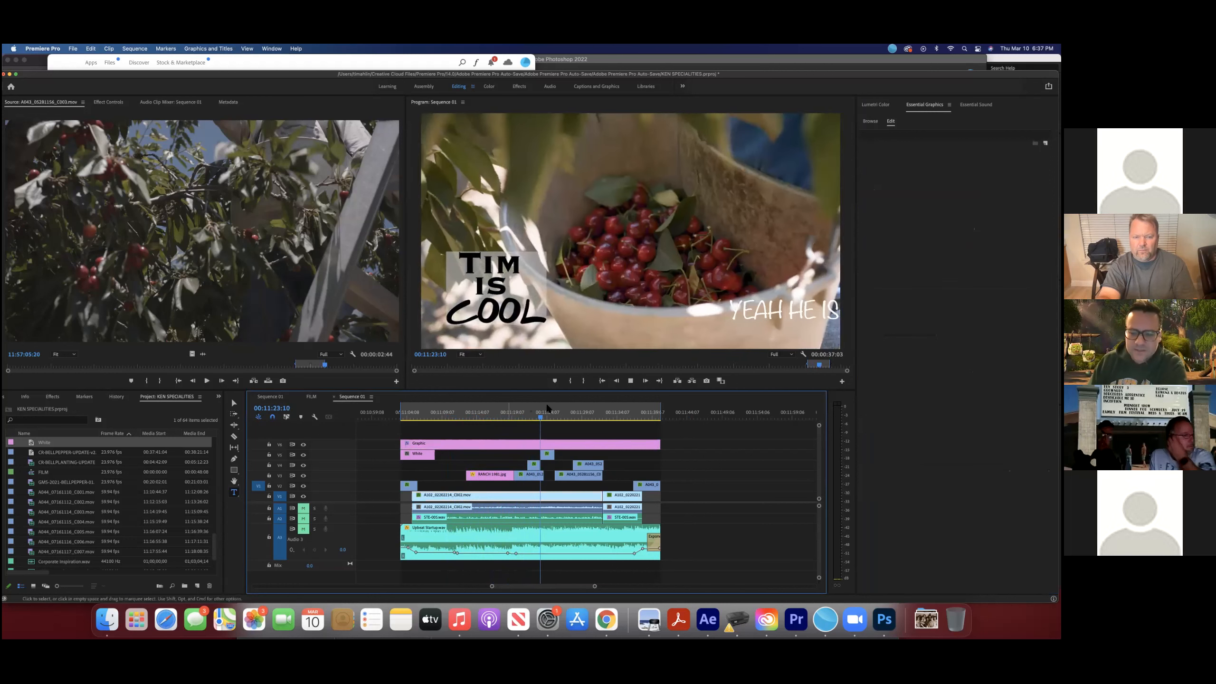
pyautogui.click(444, 413)
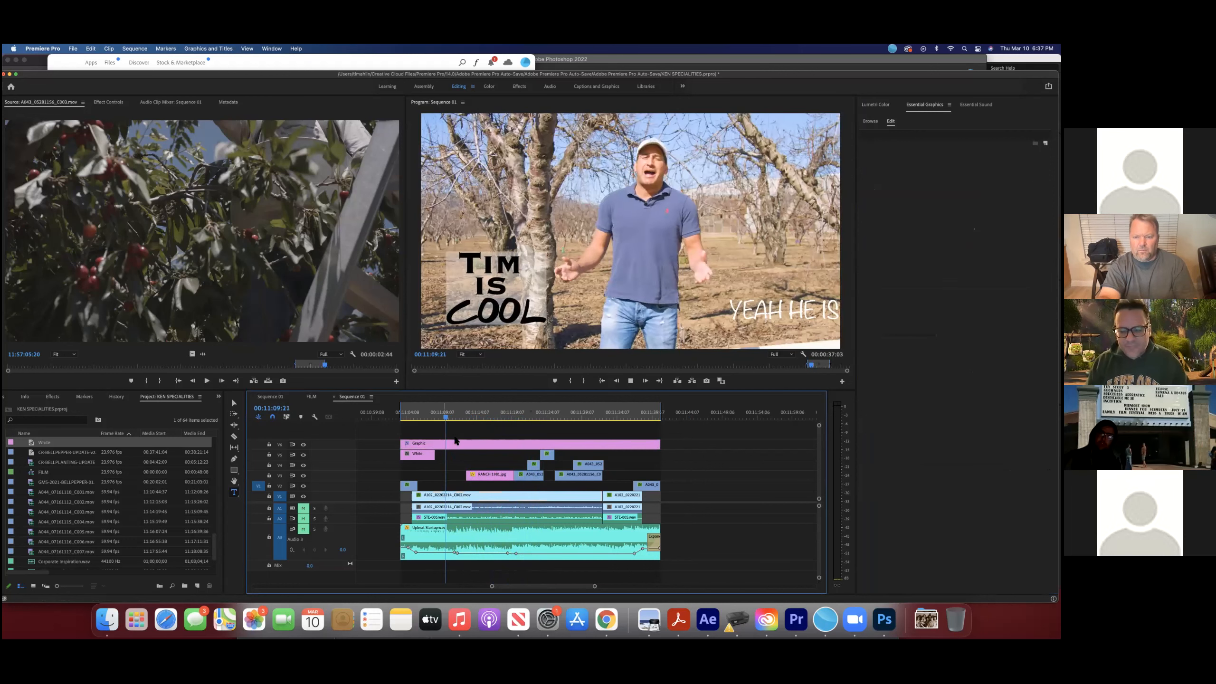
pyautogui.press('space')
# Step: Save the project and select the lower-left title's text layer in the graphics clip
pyautogui.click(458, 446)
pyautogui.press('super+s')
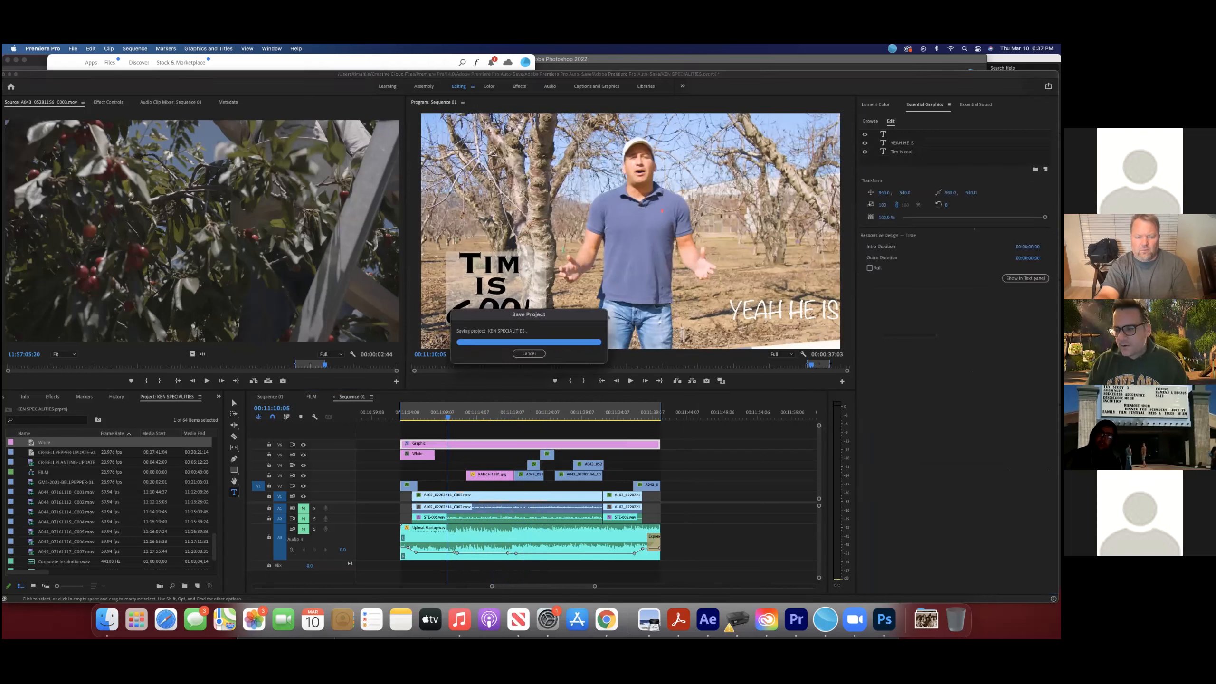
pyautogui.click(897, 143)
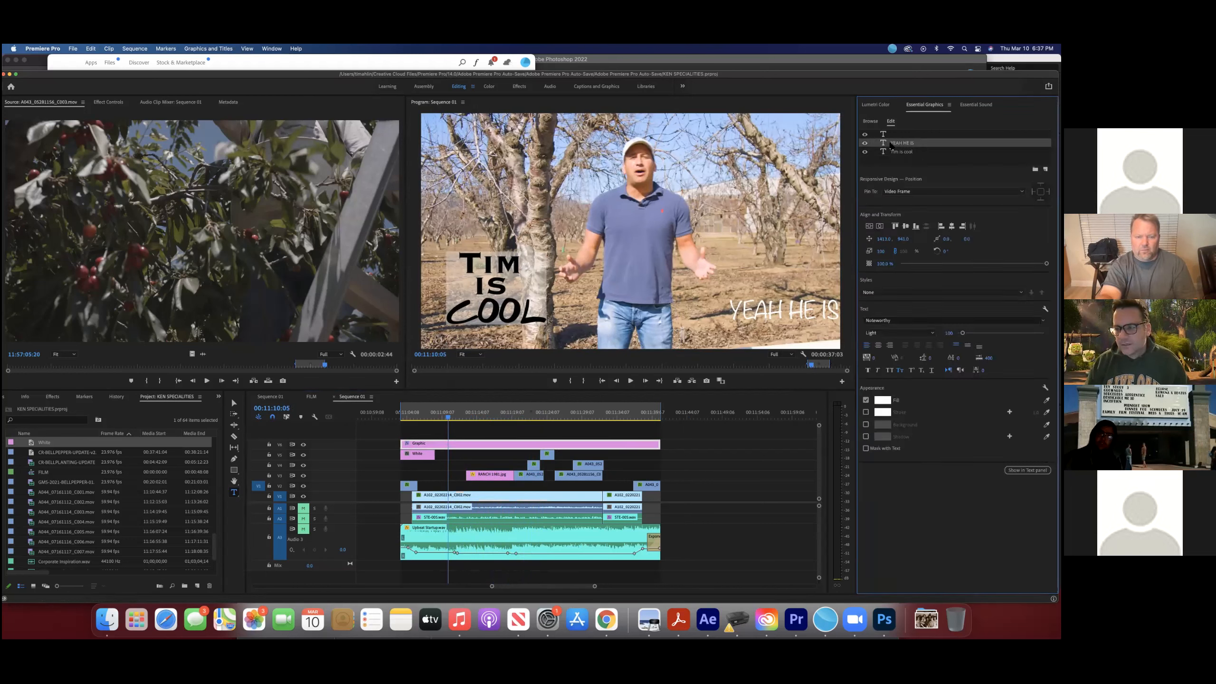
pyautogui.click(893, 154)
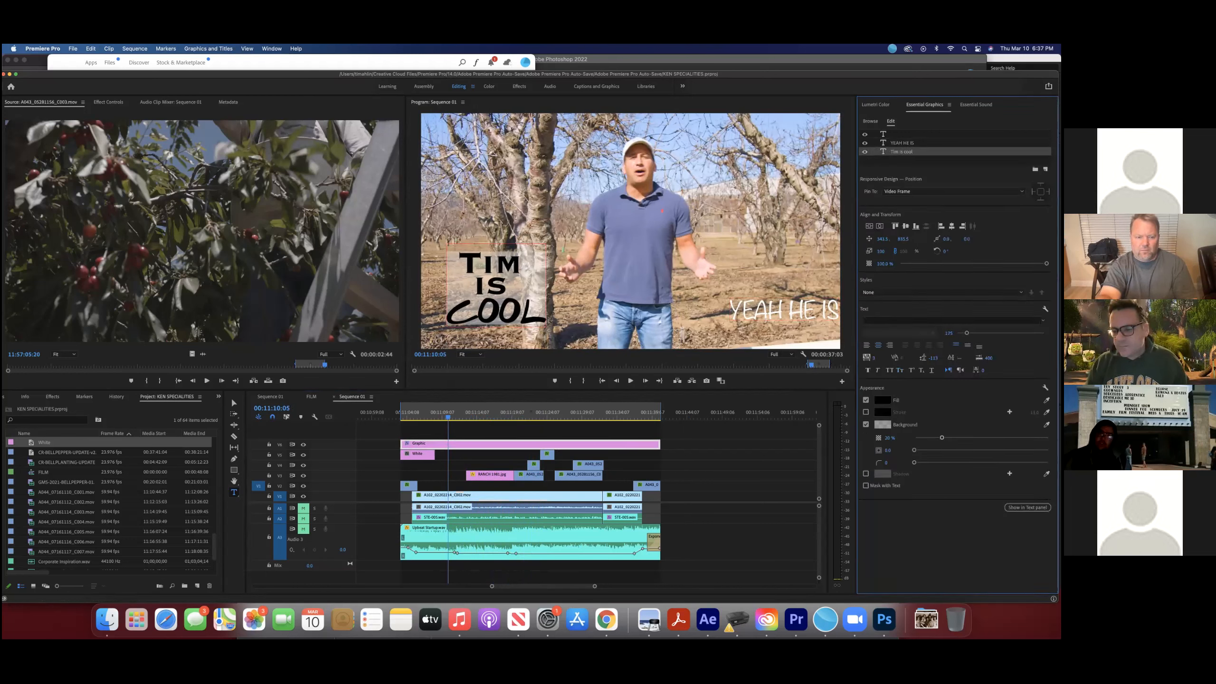
# Step: Try enlarging the background size around the lower-left title
pyautogui.moveTo(914, 450); pyautogui.dragTo(879, 453)
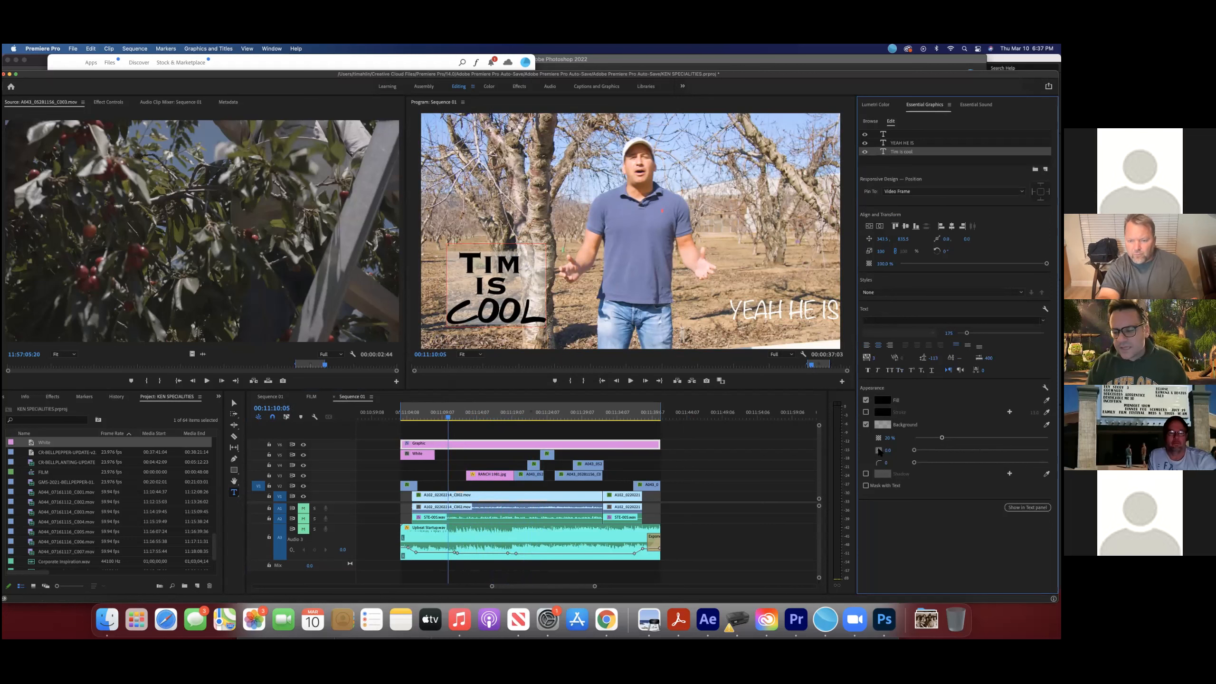
pyautogui.moveTo(914, 450); pyautogui.dragTo(834, 473)
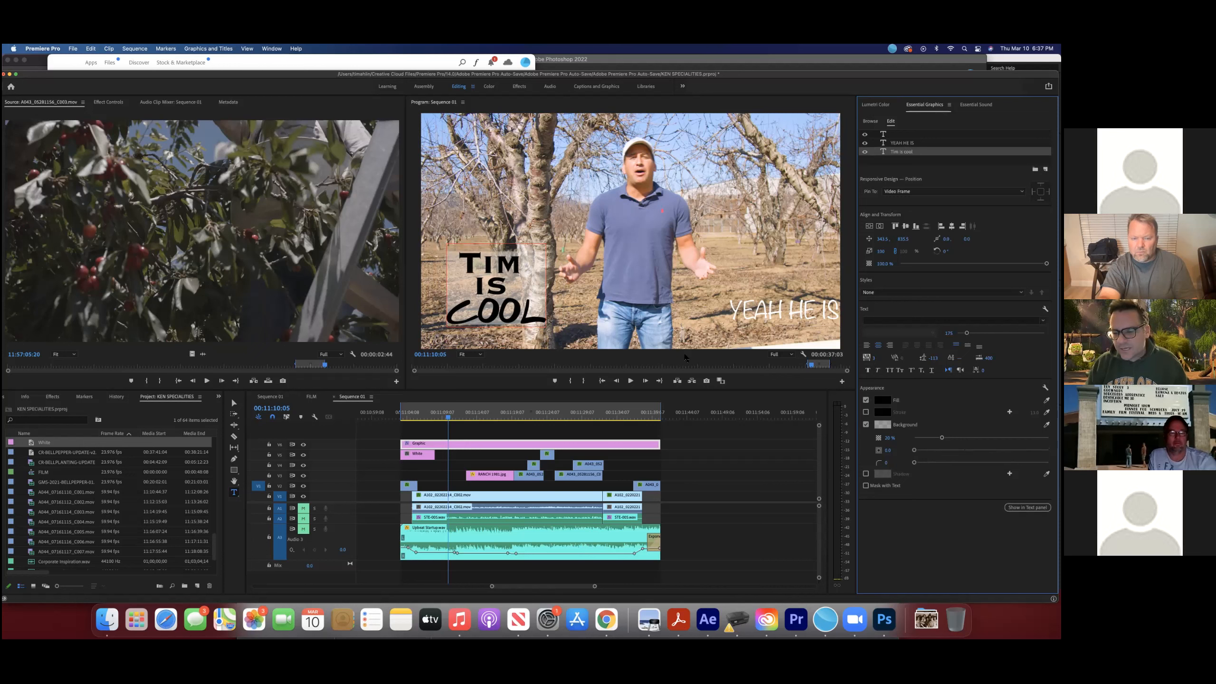
pyautogui.moveTo(915, 451); pyautogui.dragTo(857, 474)
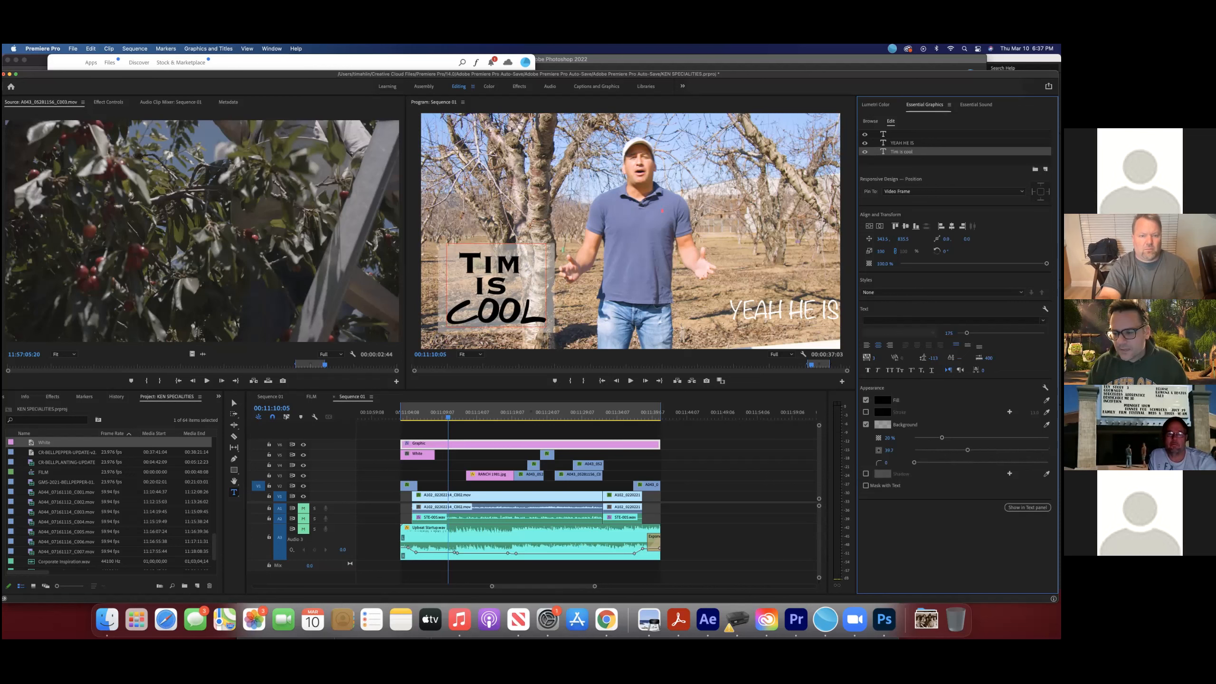
# Step: Turn off the lower-left title's background and change its fill color to white
pyautogui.click(866, 424)
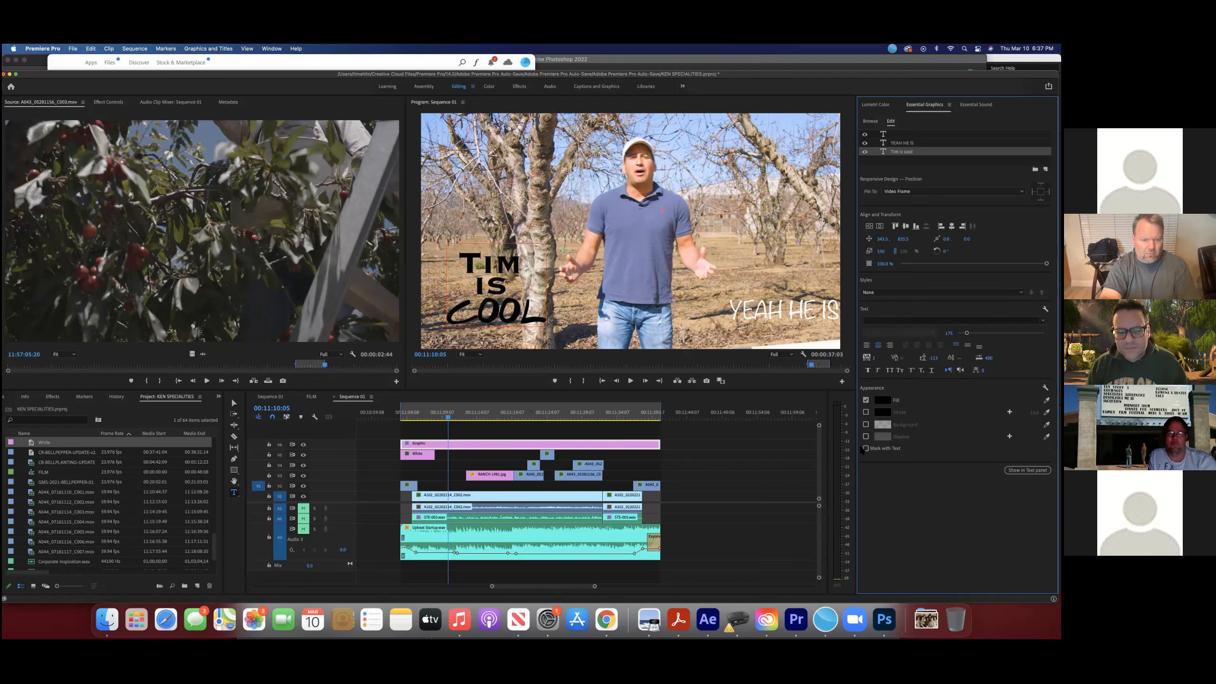
pyautogui.click(883, 400)
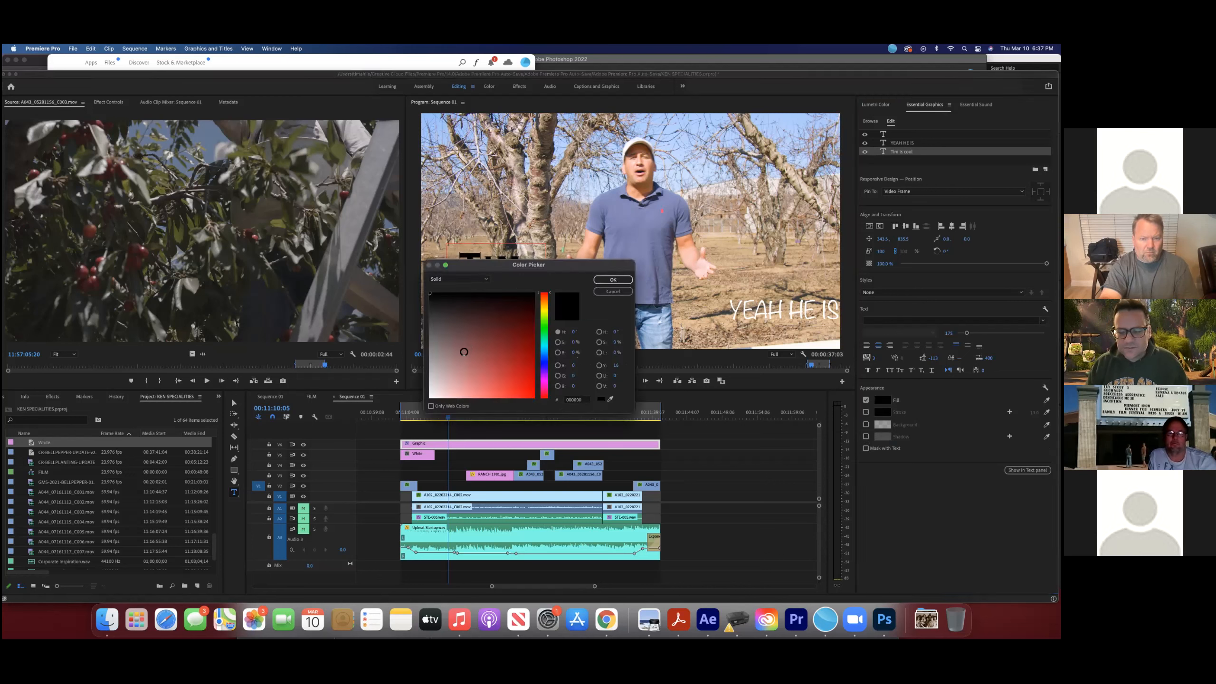
pyautogui.click(430, 293)
pyautogui.click(608, 278)
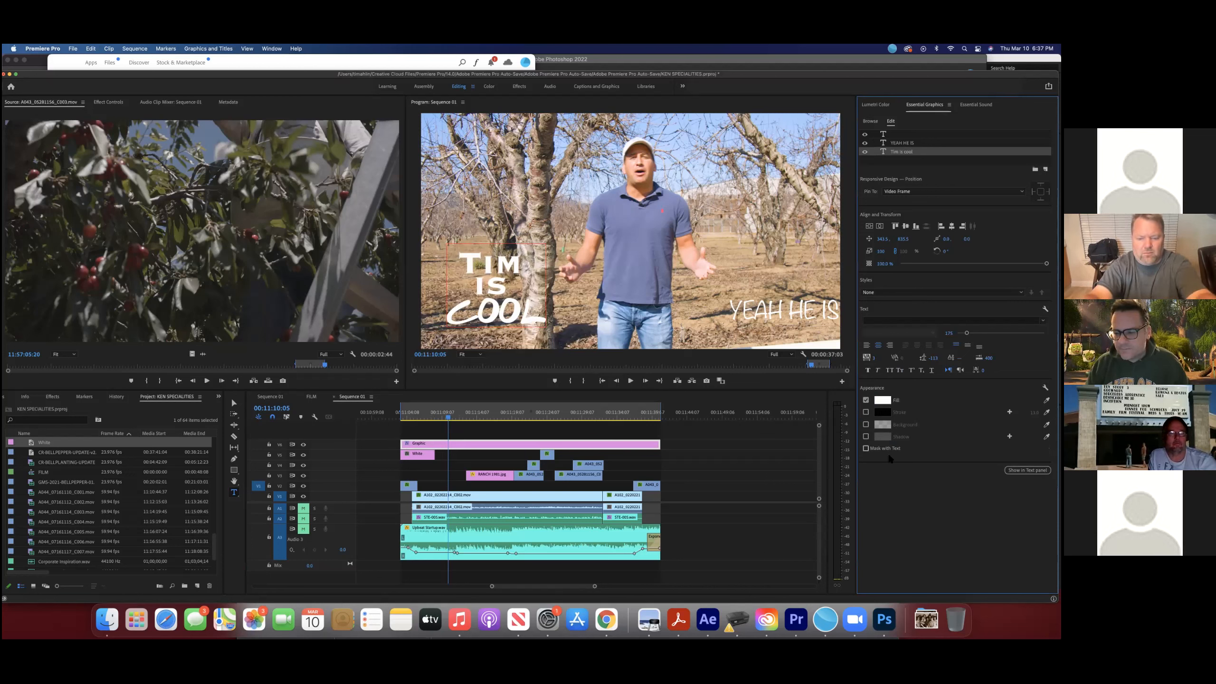
# Step: Enable a shadow on the lower-left title, compare it on and off, and set its opacity to 100%
pyautogui.click(866, 437)
pyautogui.click(867, 437)
pyautogui.click(866, 436)
pyautogui.click(866, 437)
pyautogui.click(866, 436)
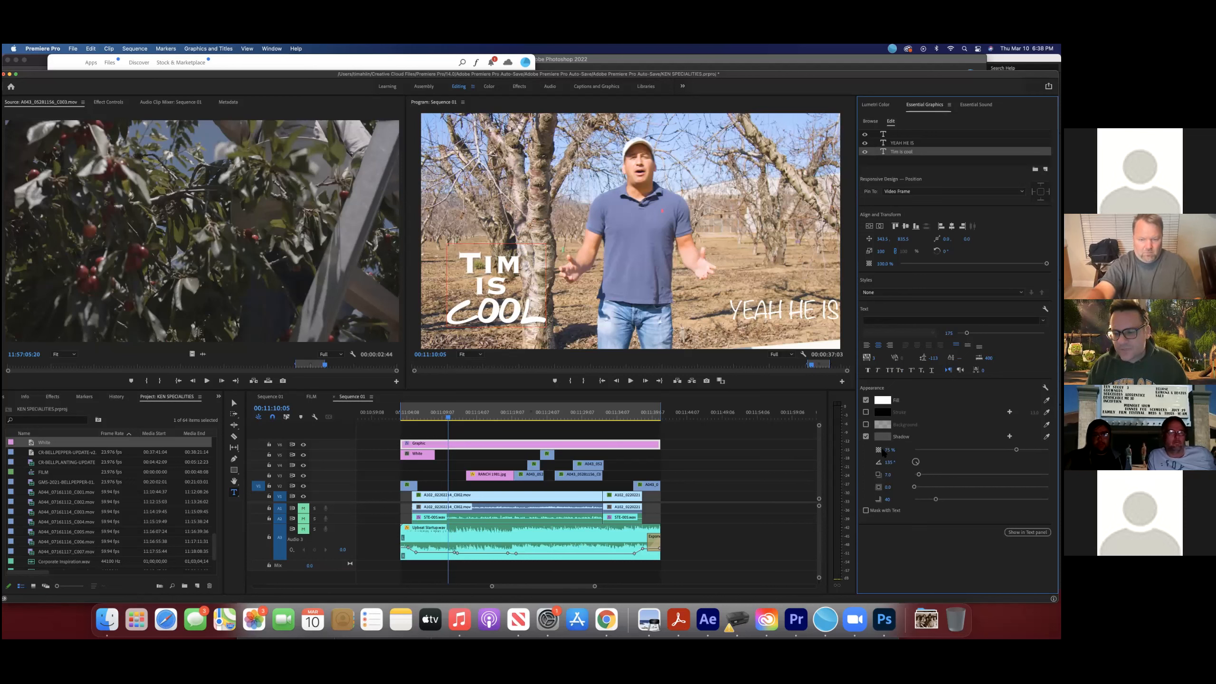
pyautogui.moveTo(1016, 450); pyautogui.dragTo(1020, 450)
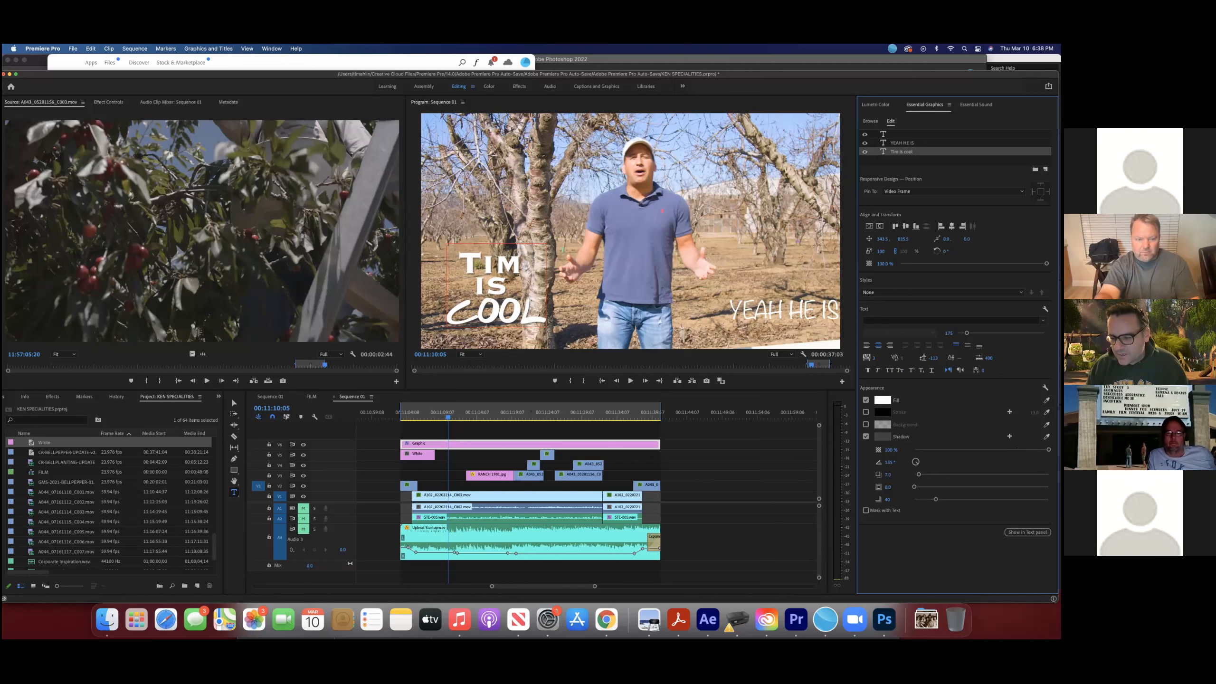
# Step: Try several distances for the lower-left title's shadow and settle on about 15
pyautogui.moveTo(918, 474); pyautogui.dragTo(971, 475)
pyautogui.moveTo(888, 501); pyautogui.dragTo(895, 499)
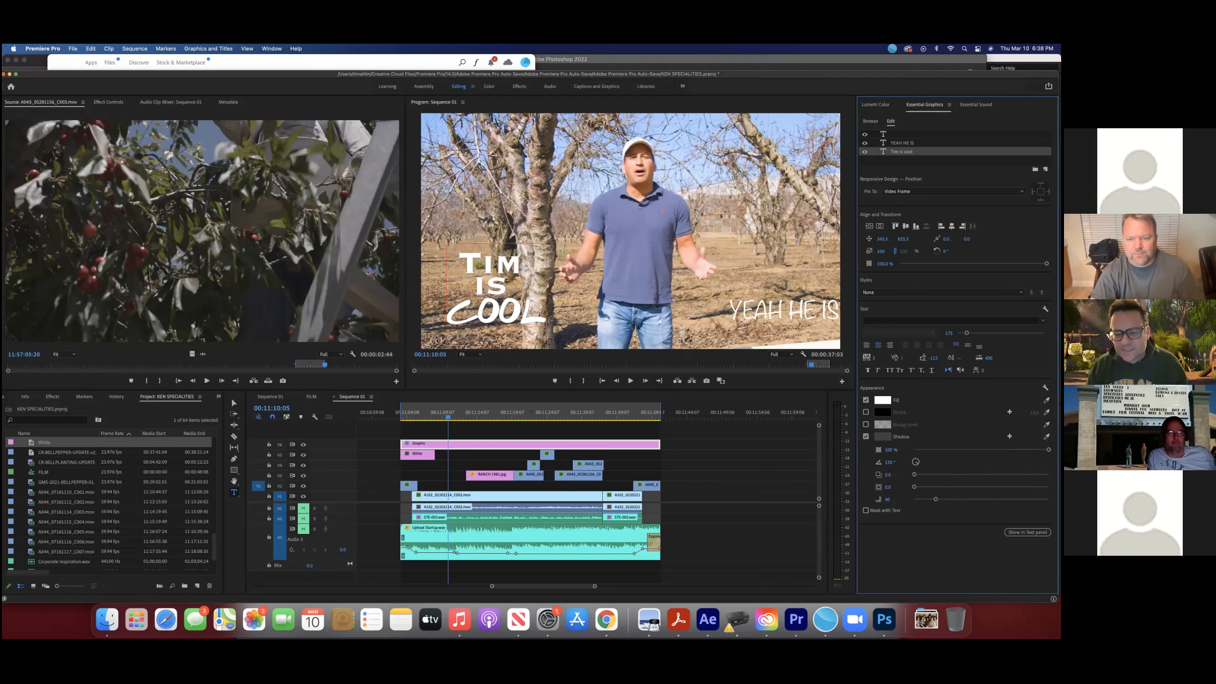
pyautogui.moveTo(916, 474); pyautogui.dragTo(935, 474)
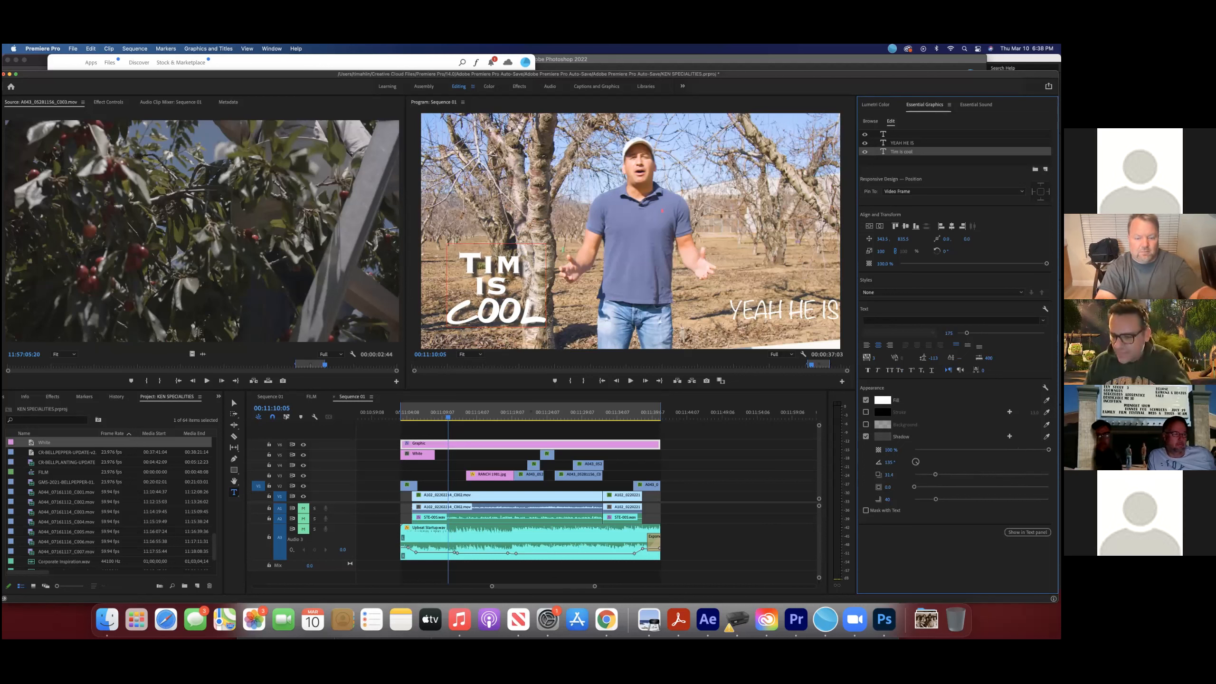
pyautogui.moveTo(936, 474)
pyautogui.mouseDown()
pyautogui.moveTo(909, 482)
pyautogui.moveTo(953, 474)
pyautogui.moveTo(926, 474)
pyautogui.mouseUp()
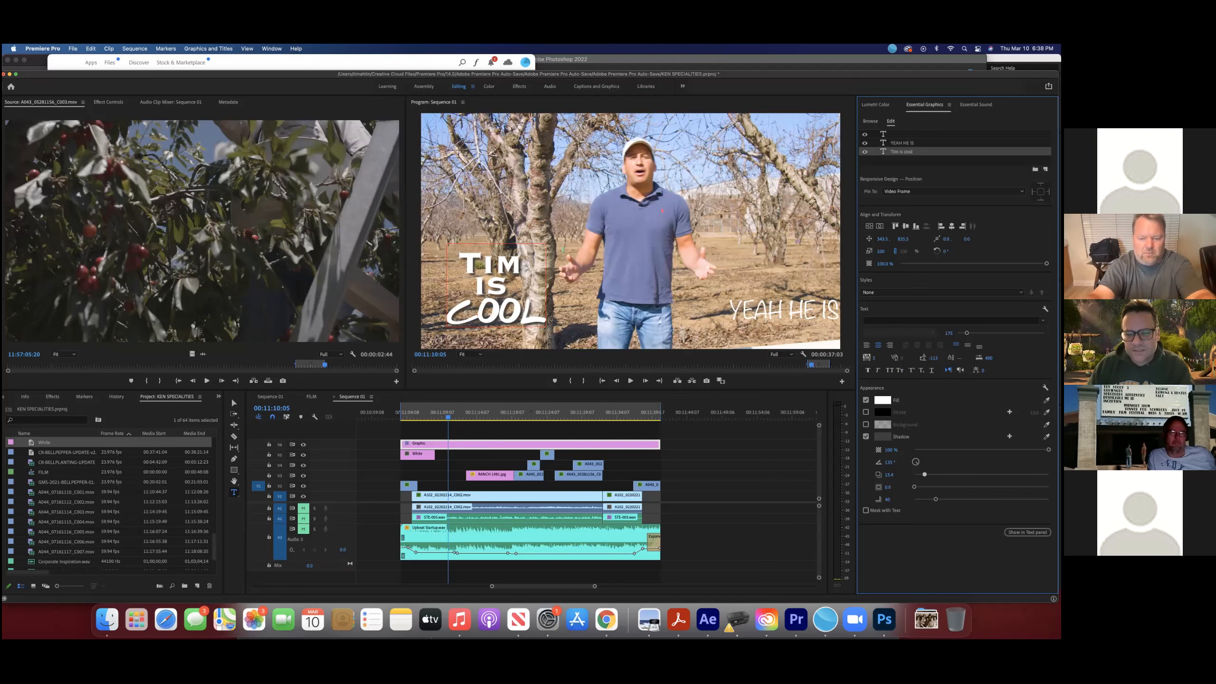
# Step: Play back the sequence to check the shadowed title, and return to the orchard interview shot
pyautogui.press('space')
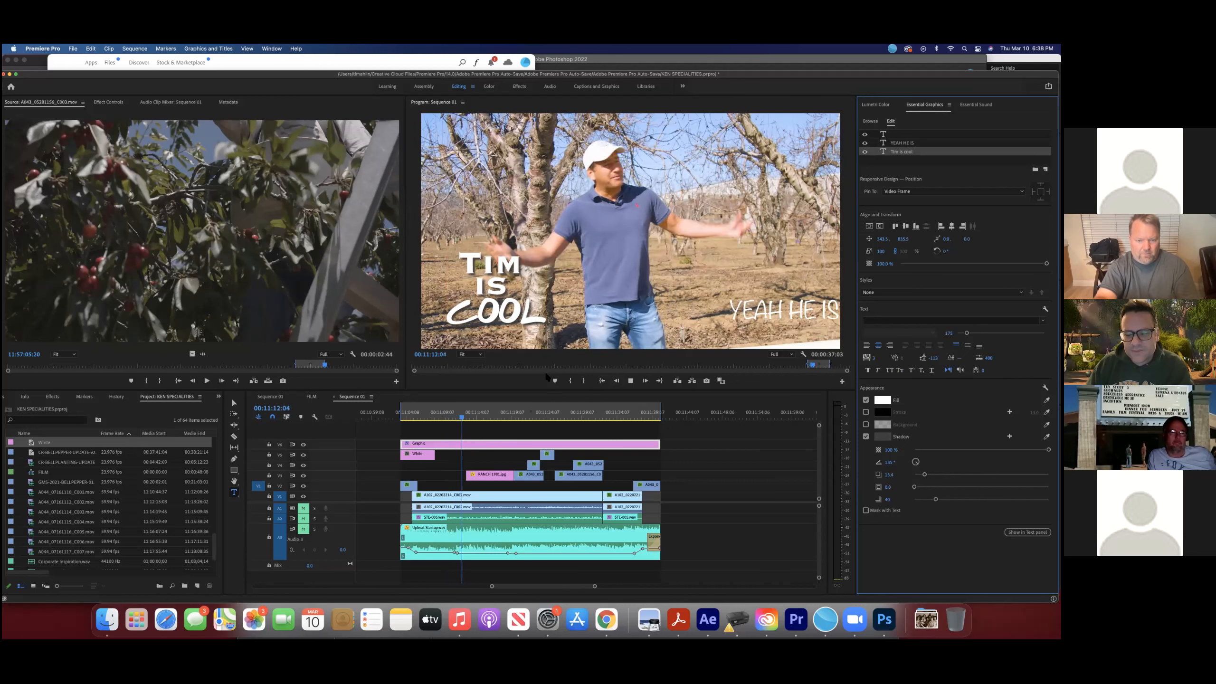
pyautogui.press('space')
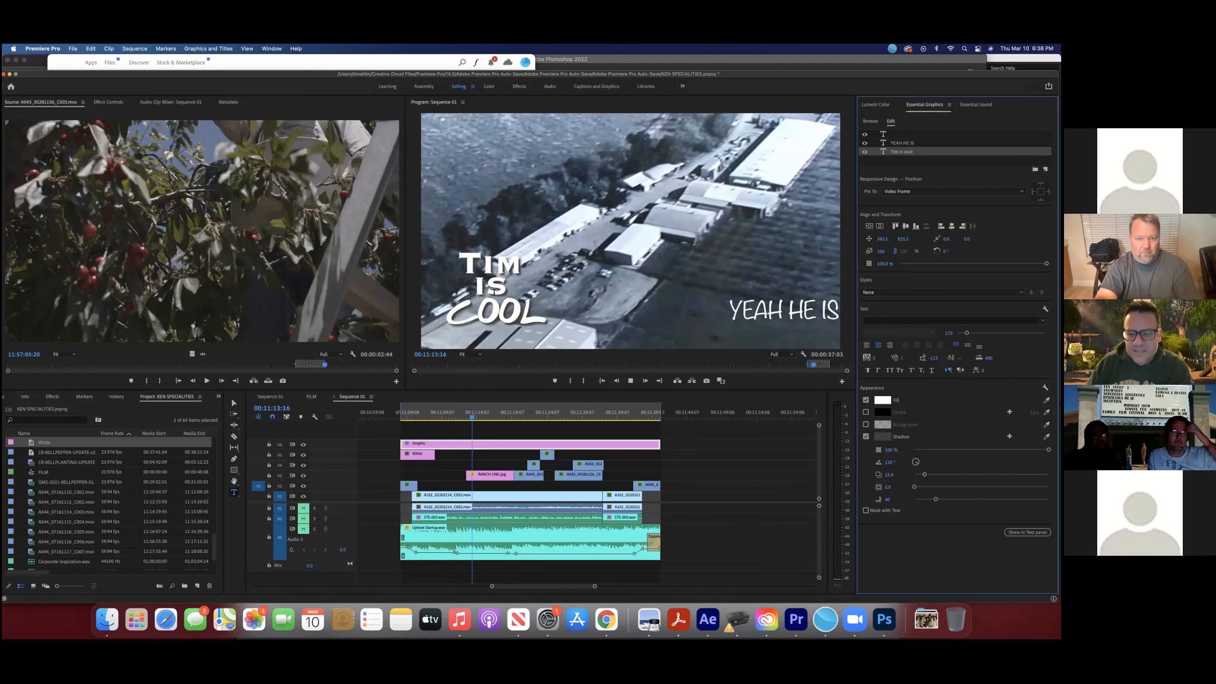
pyautogui.click(457, 415)
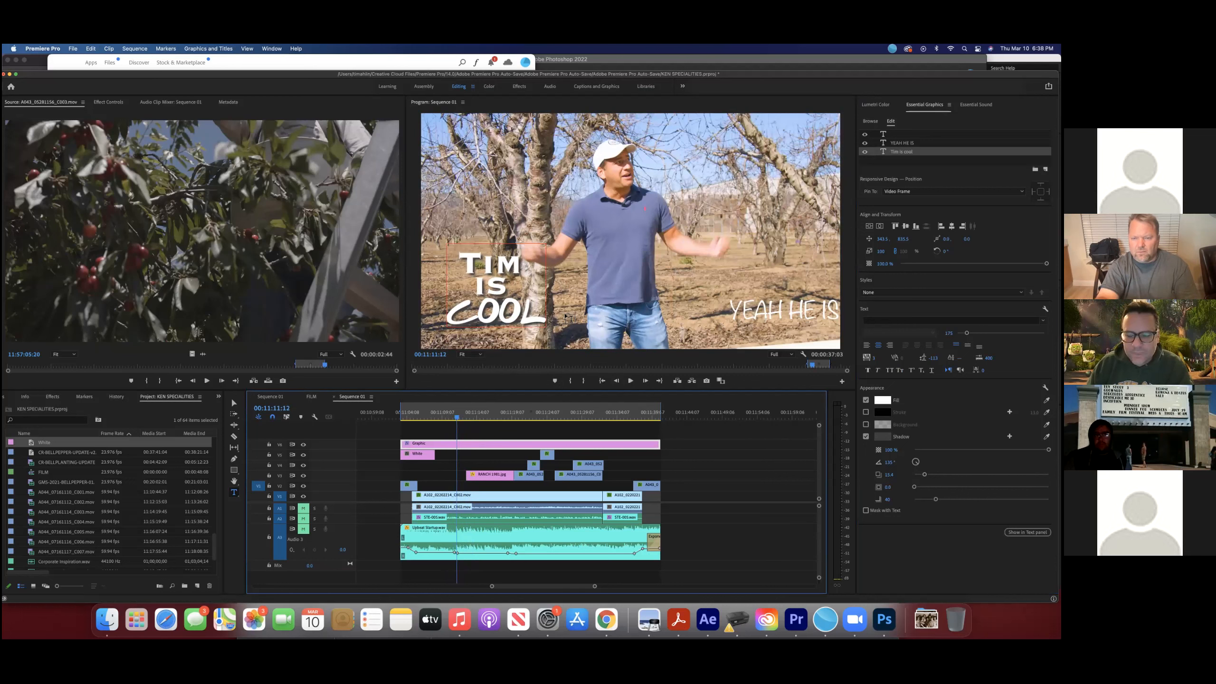
pyautogui.press('Right')
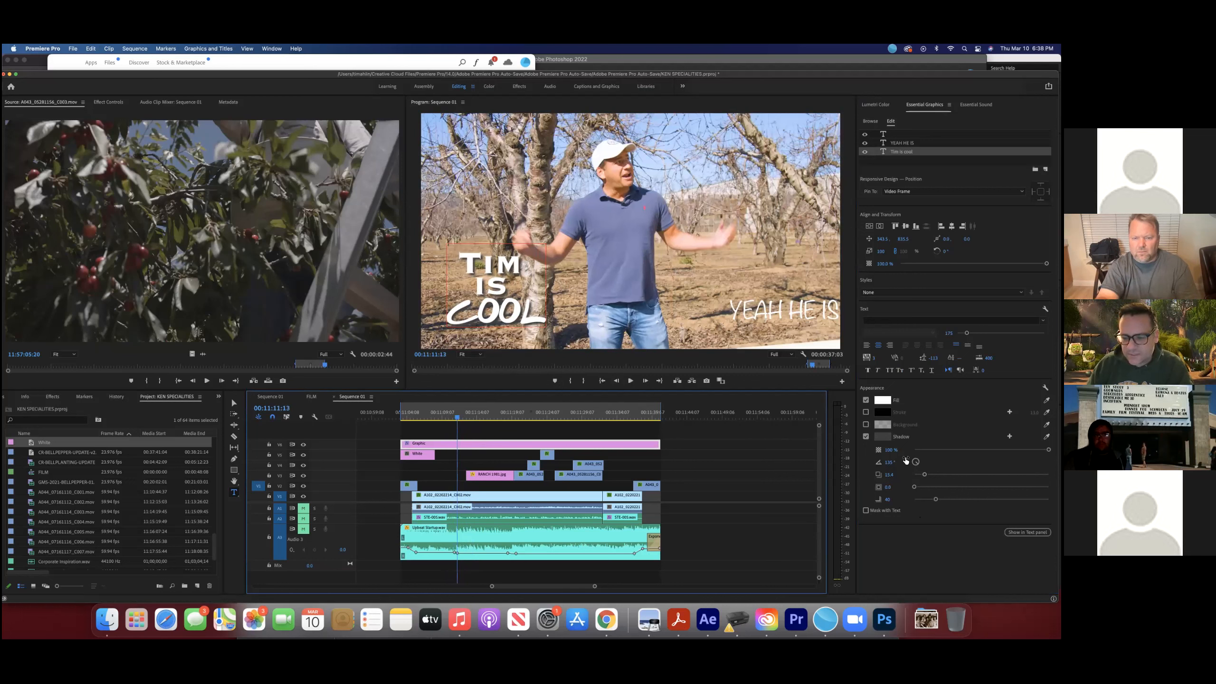
# Step: Select the lower-left title's layer in the graphics clip and rotate the angle of its shadow
pyautogui.click(545, 444)
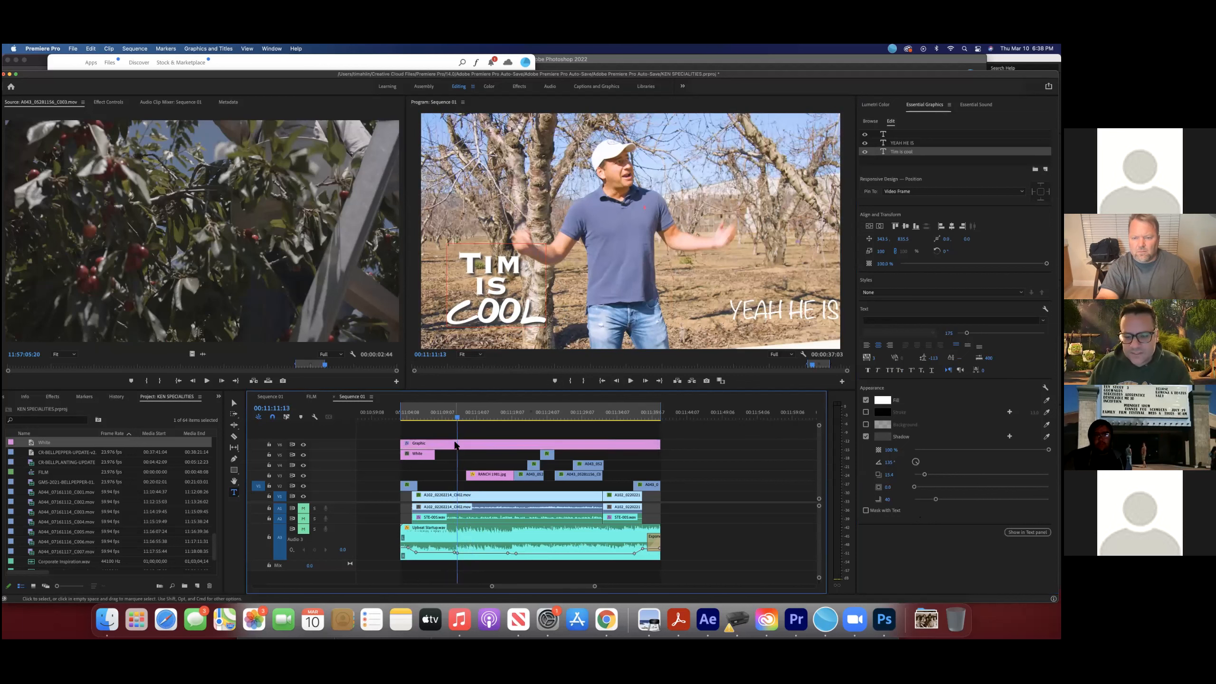
pyautogui.press('Right')
pyautogui.press('Right')
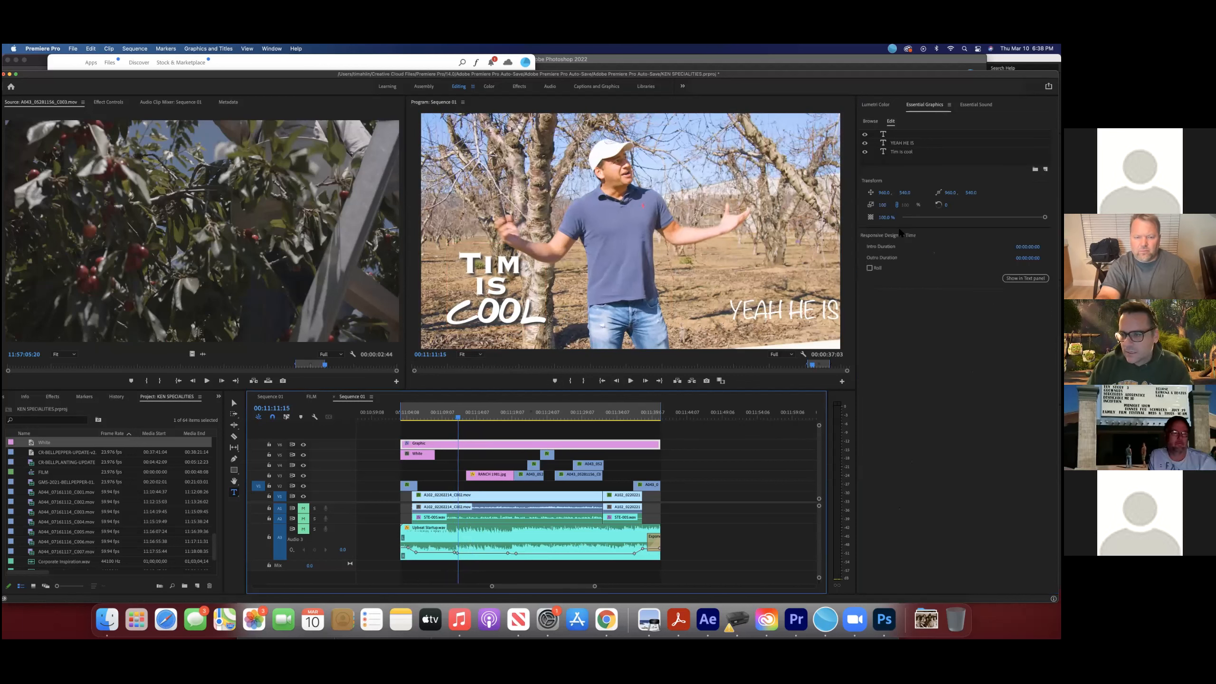
pyautogui.click(897, 152)
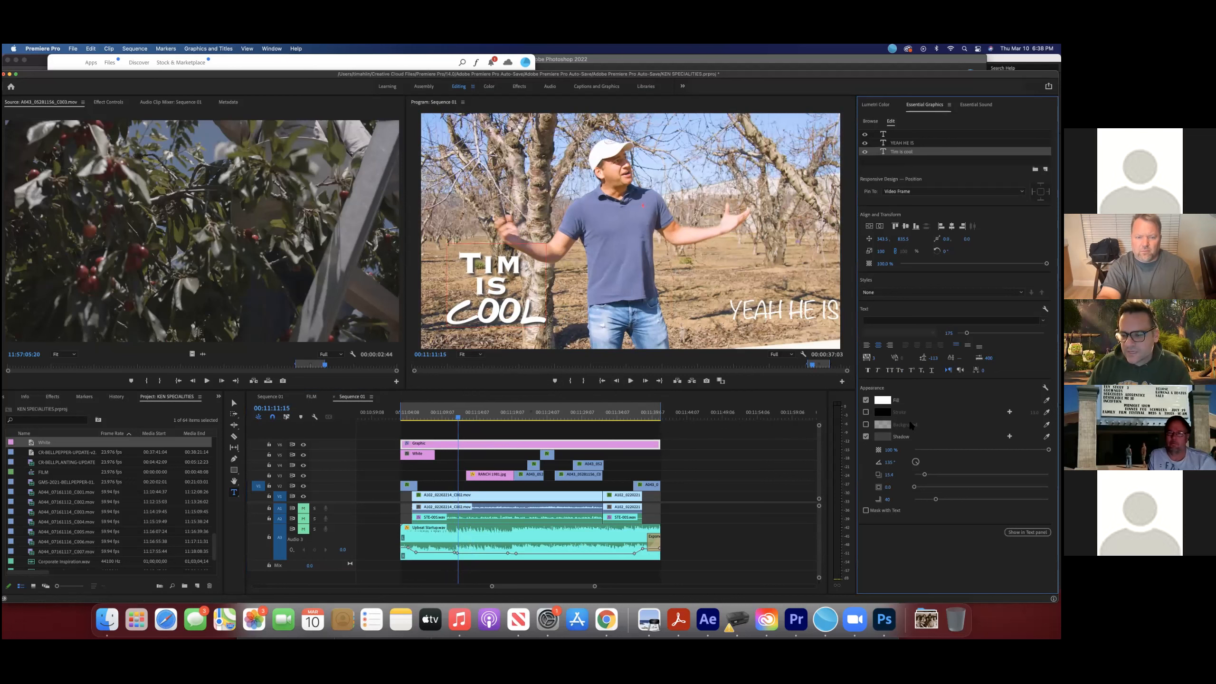
pyautogui.moveTo(917, 464)
pyautogui.mouseDown()
pyautogui.moveTo(911, 473)
pyautogui.moveTo(906, 463)
pyautogui.moveTo(918, 453)
pyautogui.mouseUp()
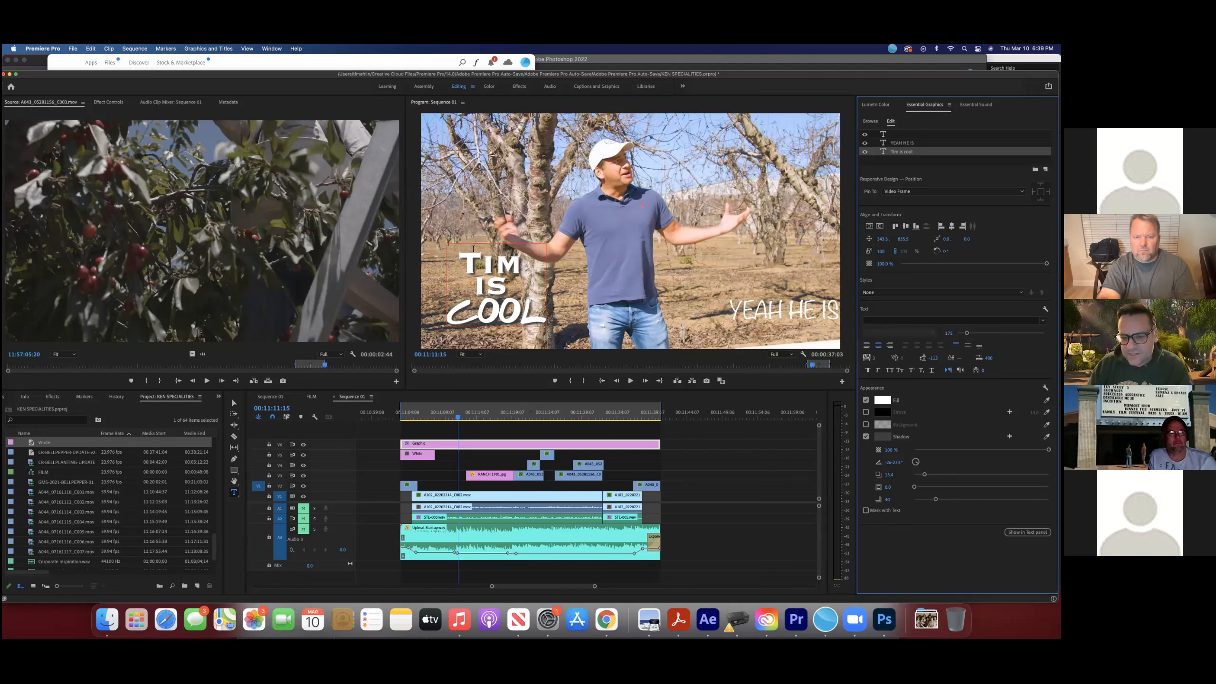
# Step: Rotate the angle of the lower-left title's shadow and try different distance, size and blur amounts for it
pyautogui.moveTo(894, 462); pyautogui.dragTo(771, 462)
pyautogui.moveTo(886, 478); pyautogui.dragTo(928, 474)
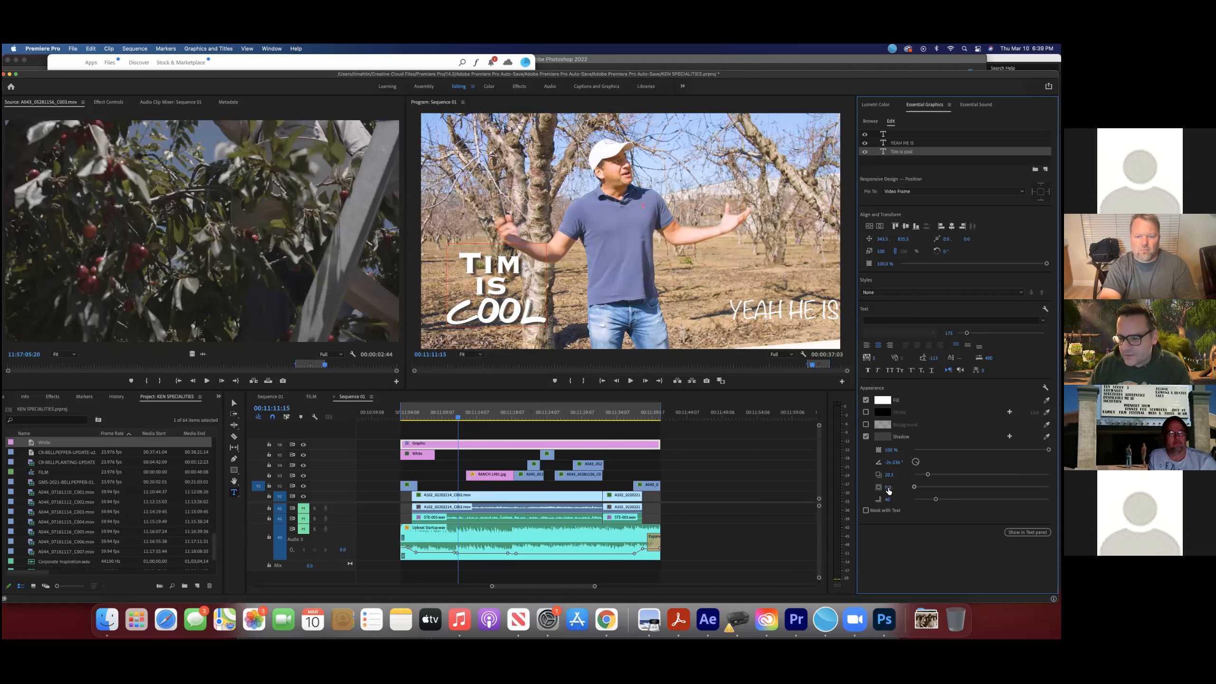
pyautogui.moveTo(877, 489); pyautogui.dragTo(915, 474)
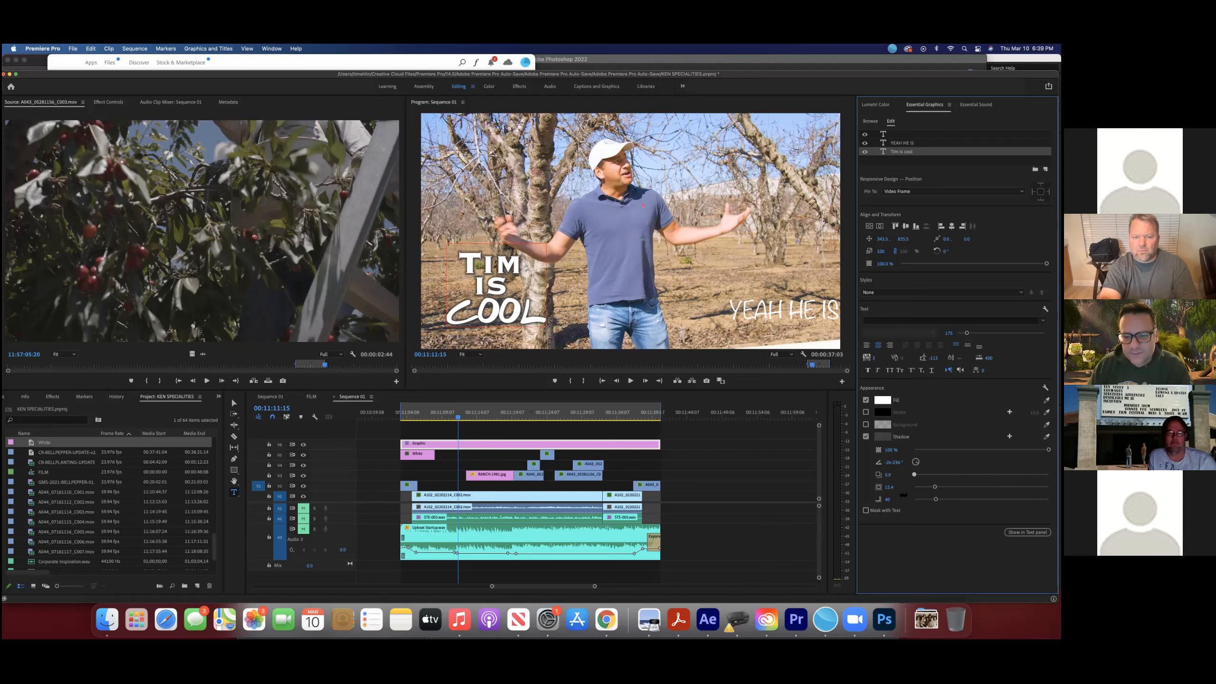
pyautogui.moveTo(935, 487); pyautogui.dragTo(886, 487)
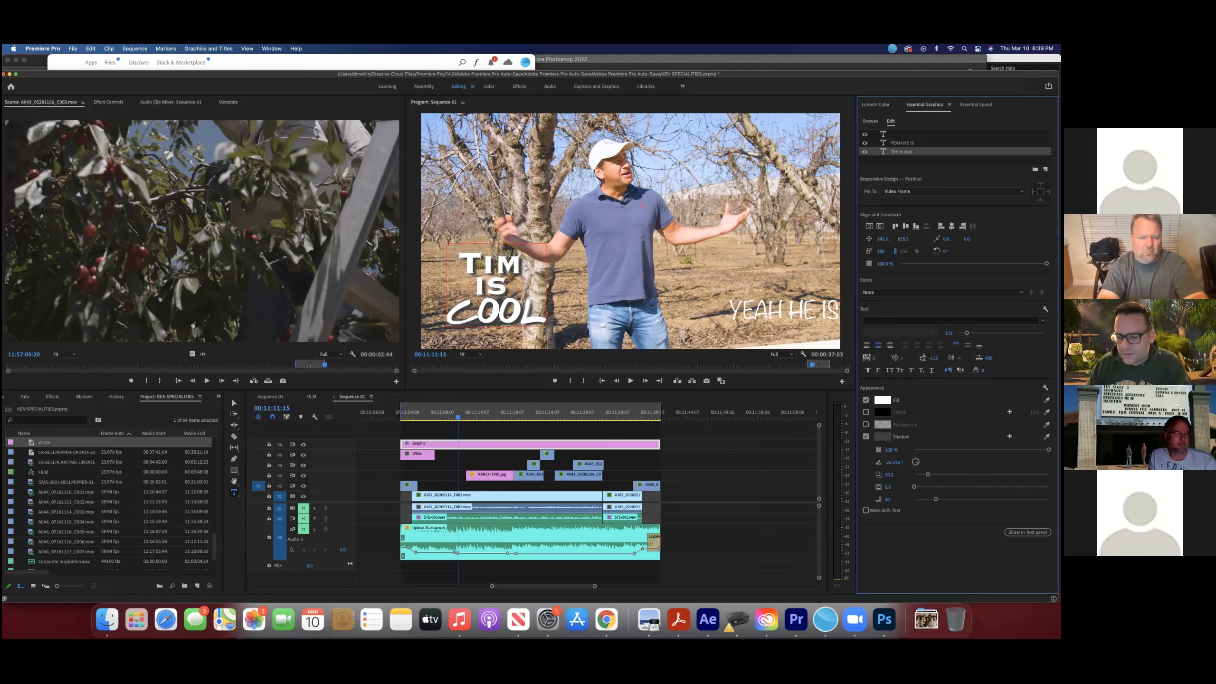
pyautogui.moveTo(935, 500); pyautogui.dragTo(1049, 499)
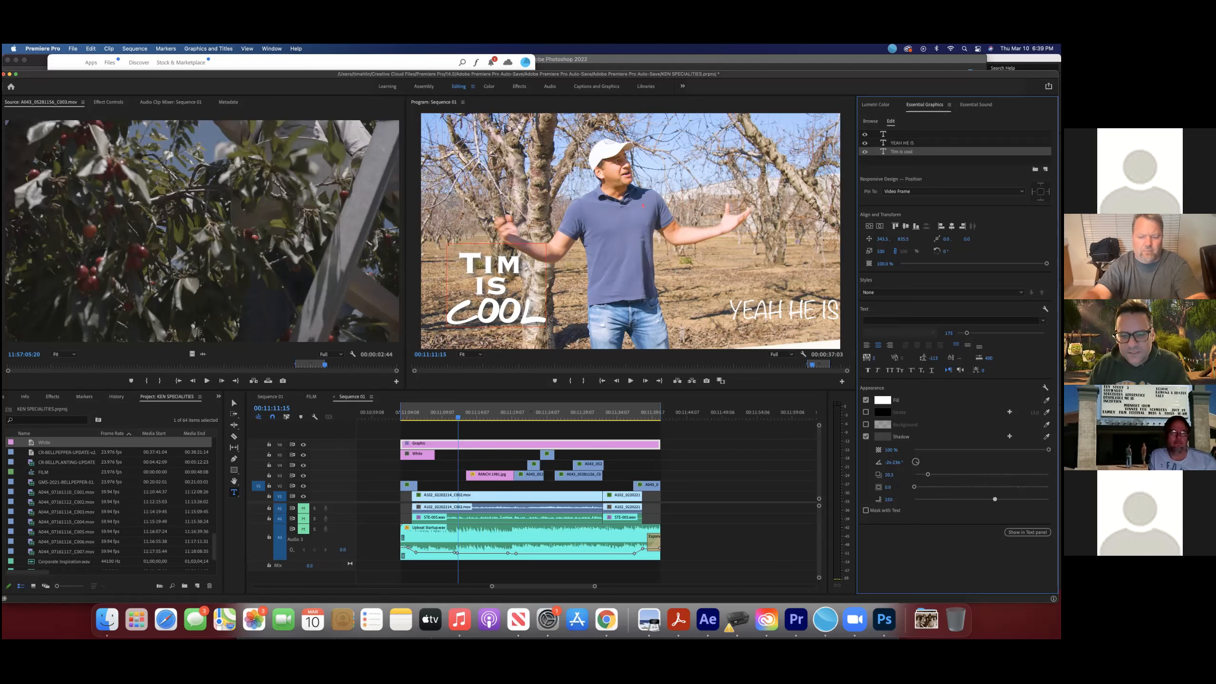
pyautogui.moveTo(913, 488); pyautogui.dragTo(948, 487)
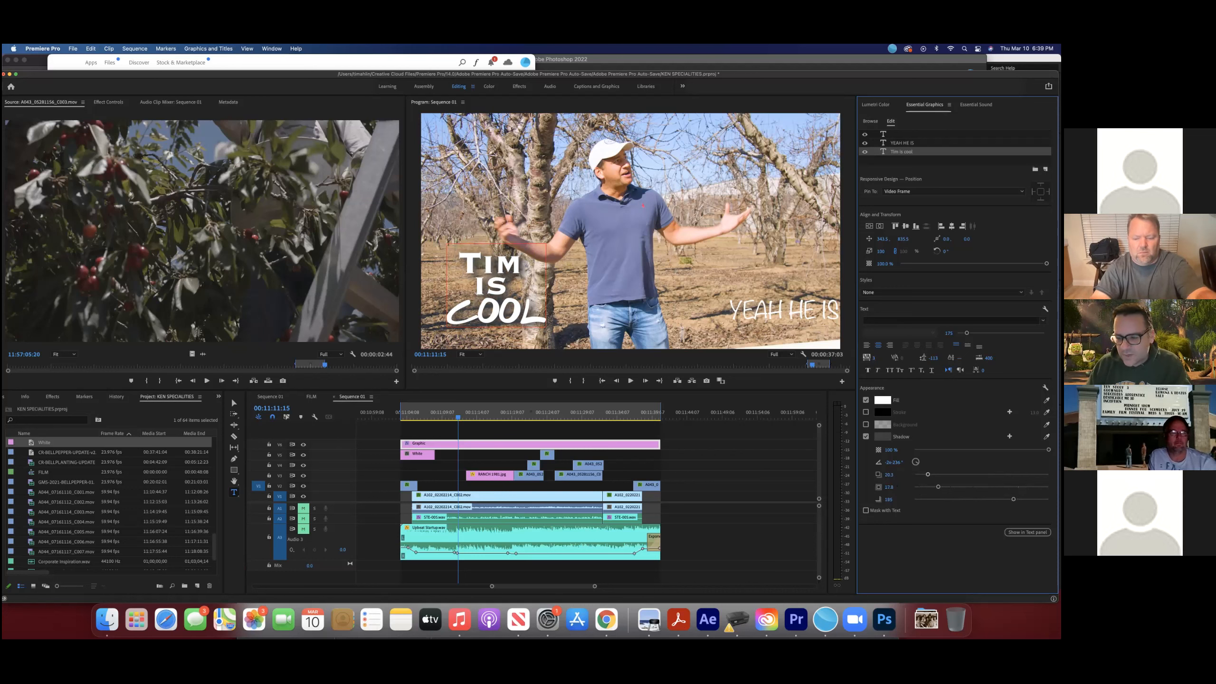
# Step: Try a far and a near shadow distance on the lower-left title, settling on about 10 with minimal size and zero blur
pyautogui.moveTo(928, 474); pyautogui.dragTo(895, 503)
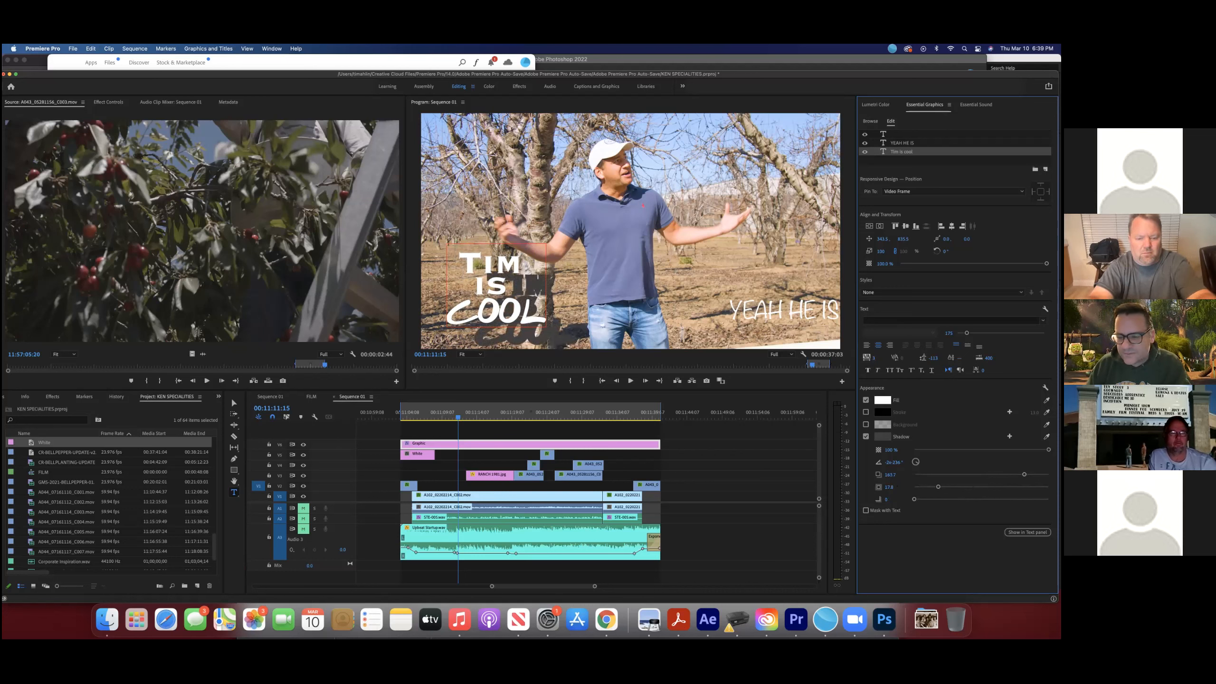
pyautogui.moveTo(1024, 474); pyautogui.dragTo(915, 480)
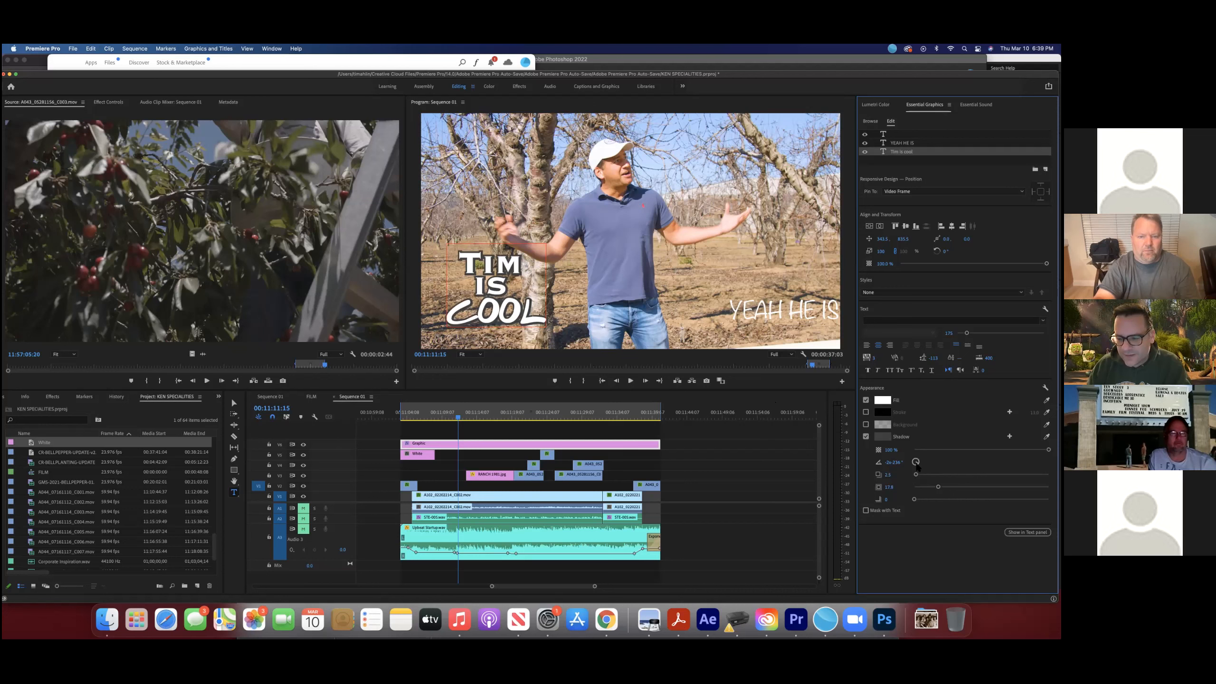
pyautogui.moveTo(916, 474)
pyautogui.mouseDown()
pyautogui.moveTo(927, 487)
pyautogui.moveTo(914, 489)
pyautogui.mouseUp()
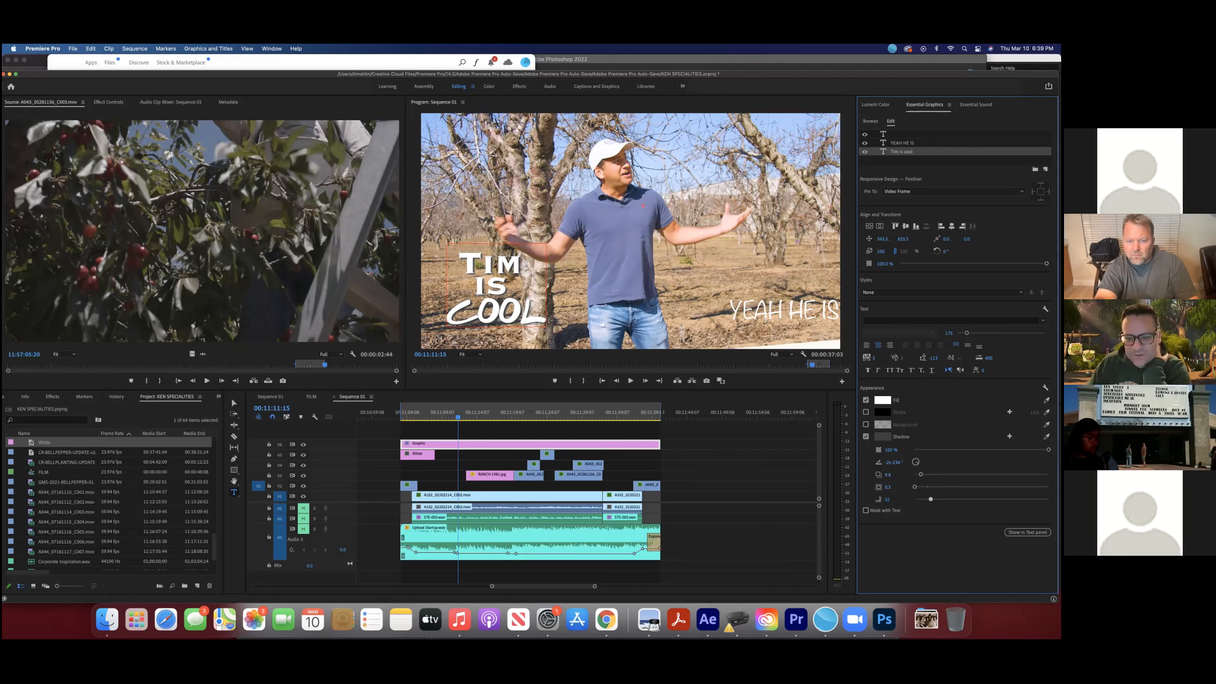
# Step: Turn Mask with Text on and off for the lower-left title over the orchard shot and over the white clip
pyautogui.click(866, 511)
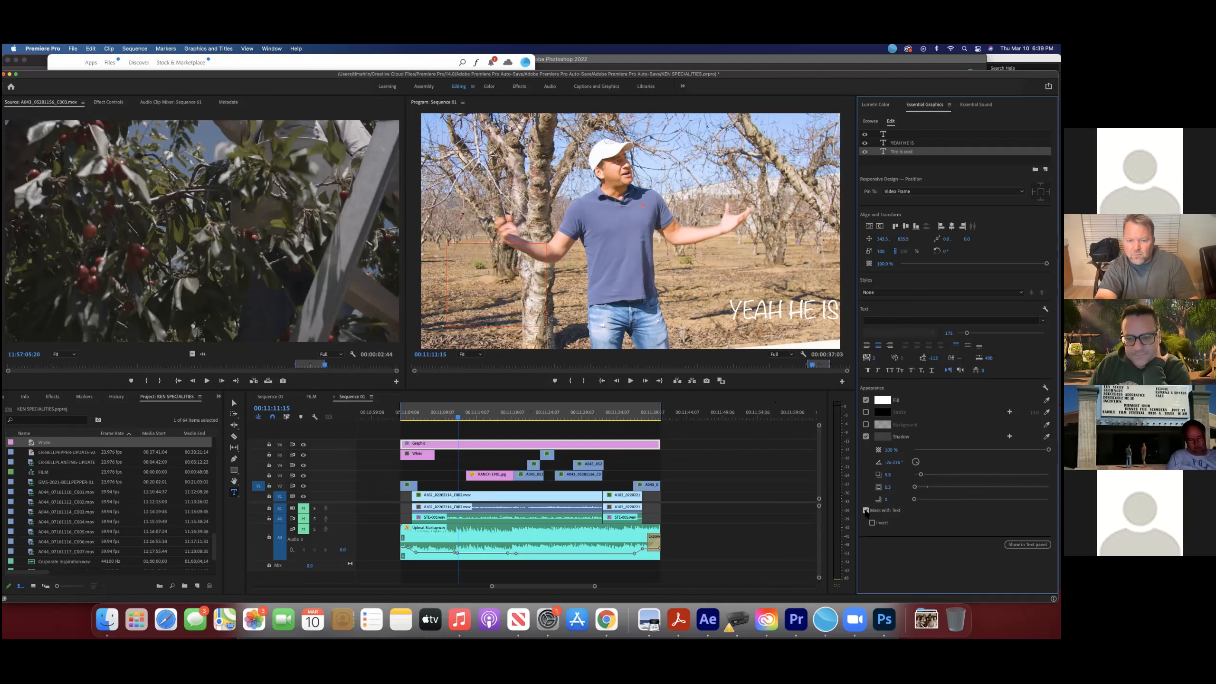
pyautogui.click(867, 511)
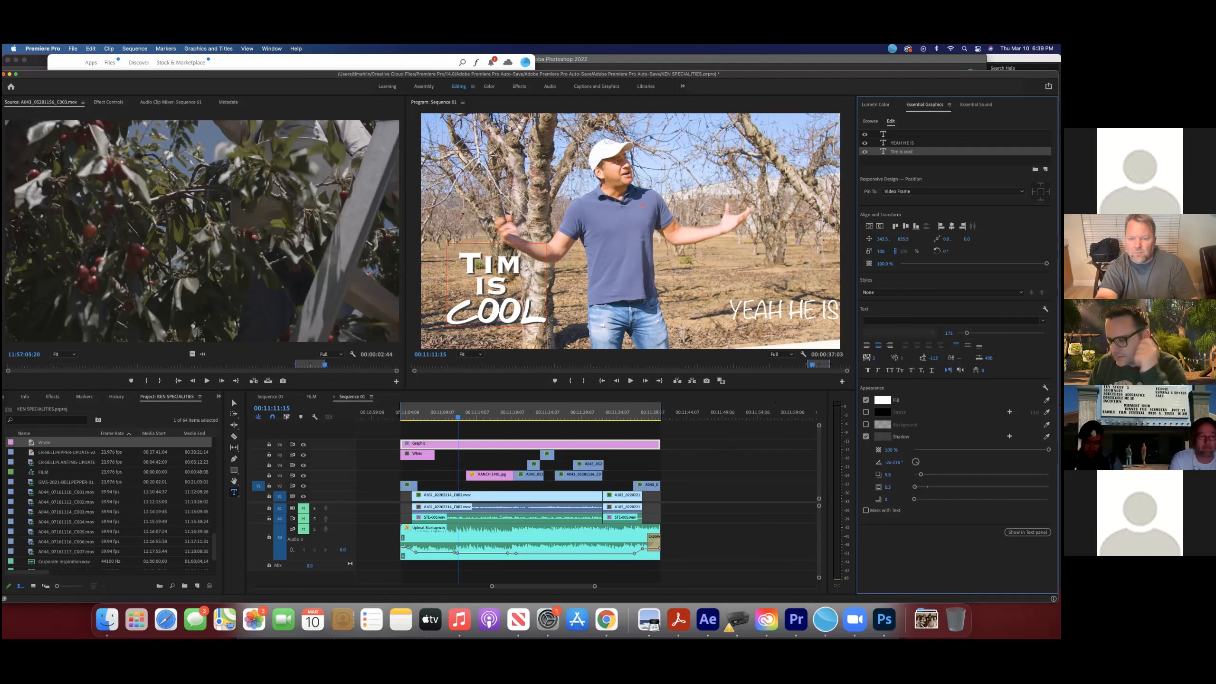
pyautogui.click(421, 415)
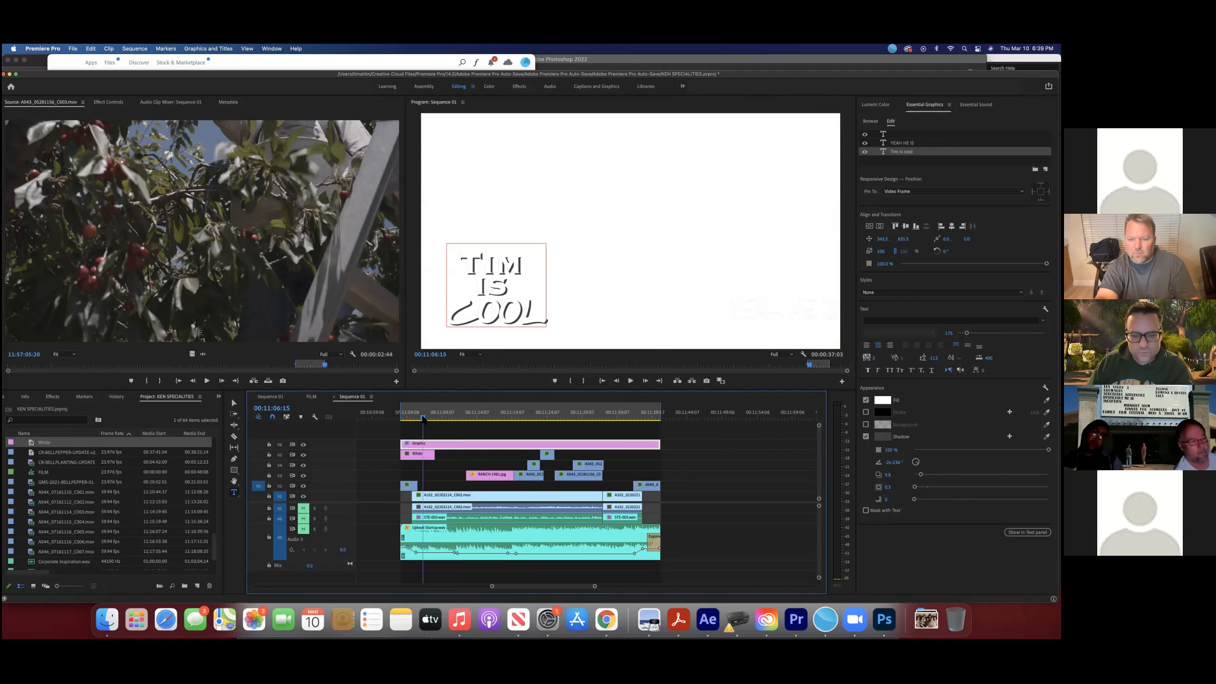
pyautogui.click(866, 511)
pyautogui.click(866, 510)
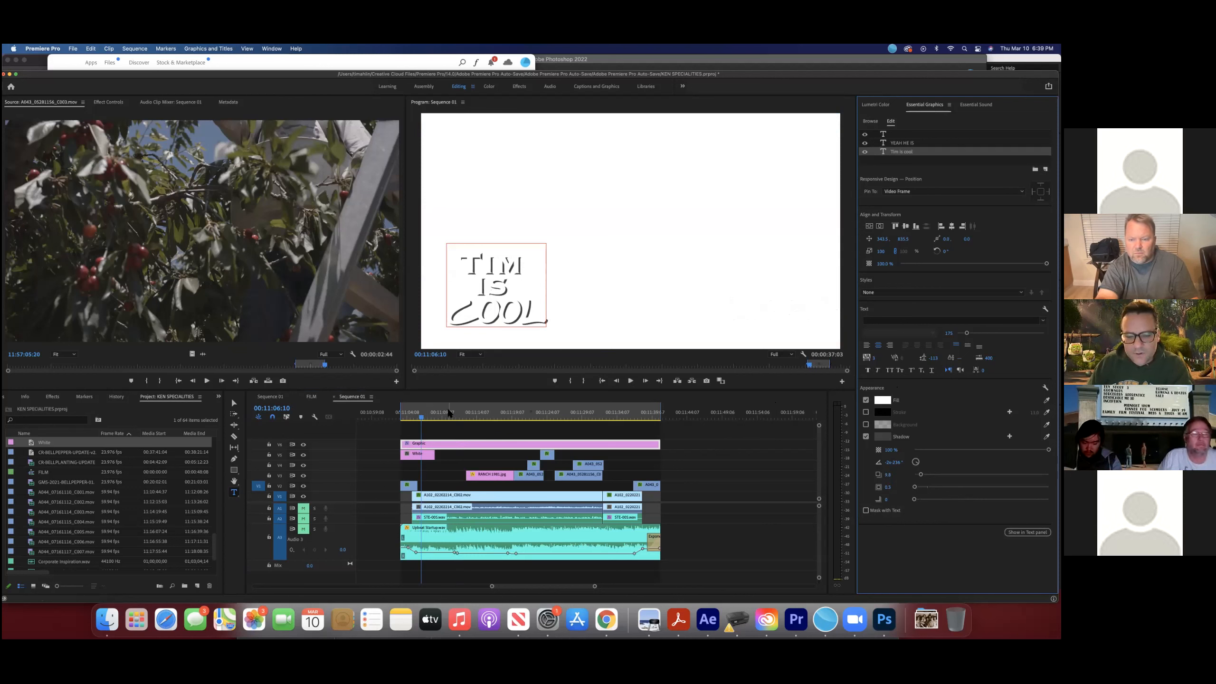
# Step: Show the effect controls of the graphics clip over the interview shot and hide its lower-right text layer
pyautogui.click(450, 413)
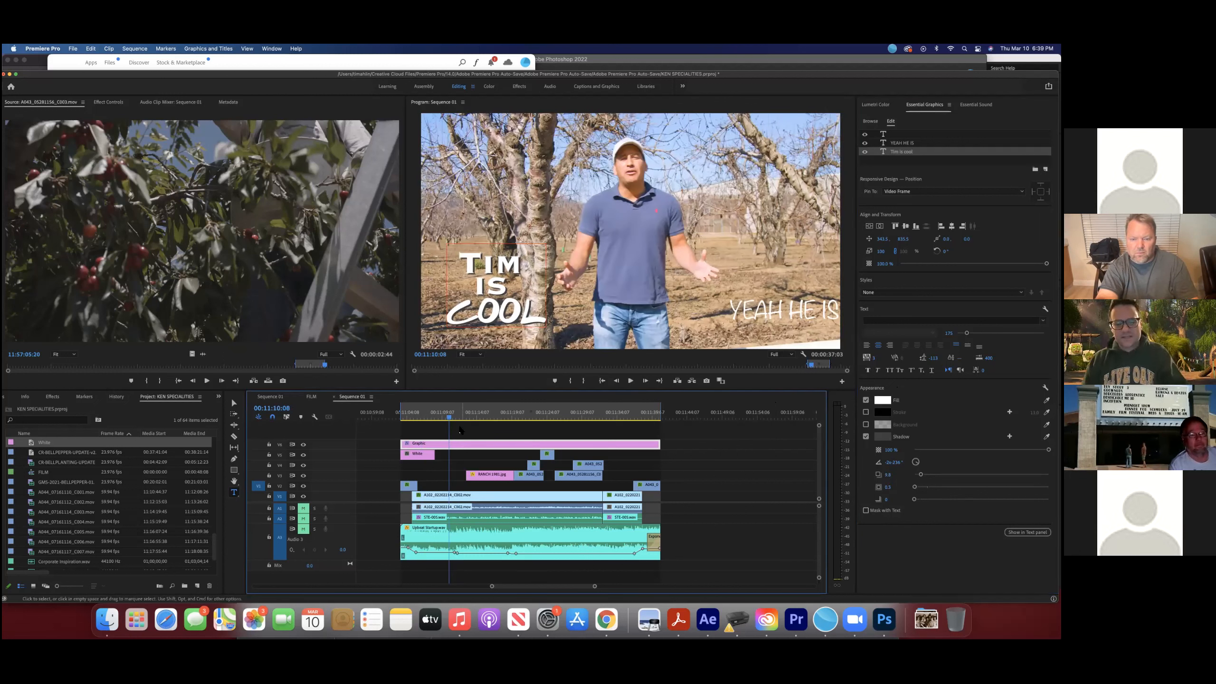
pyautogui.click(460, 444)
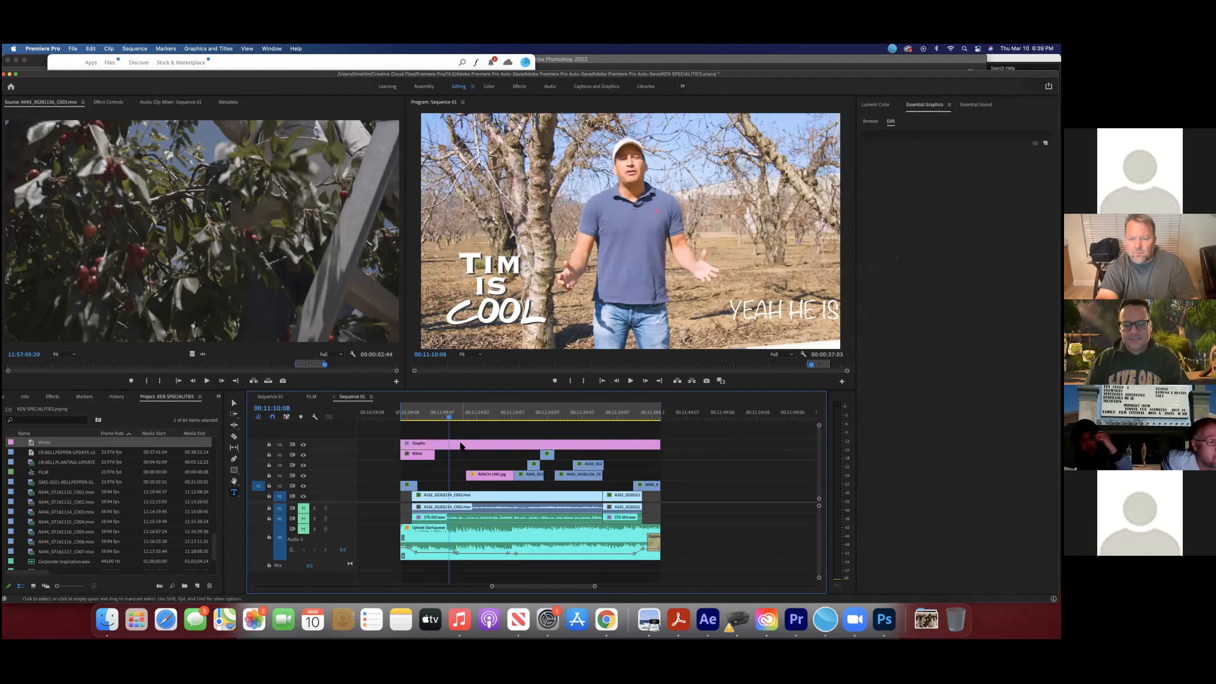
pyautogui.click(107, 102)
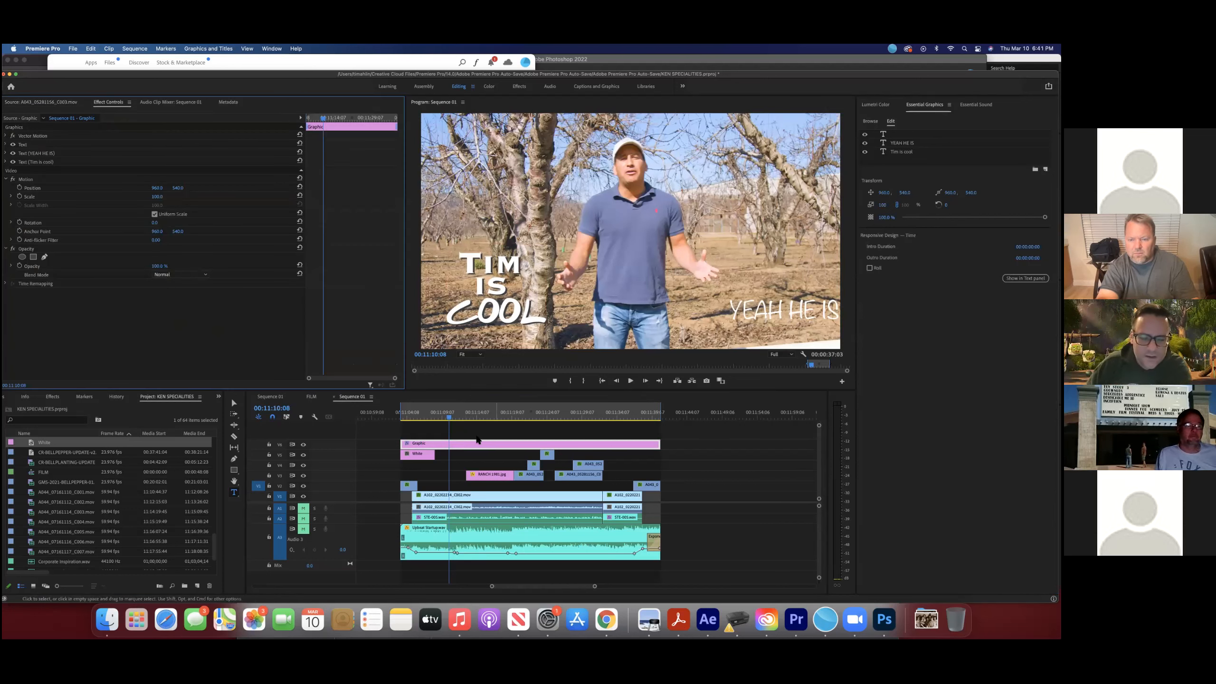
pyautogui.click(464, 433)
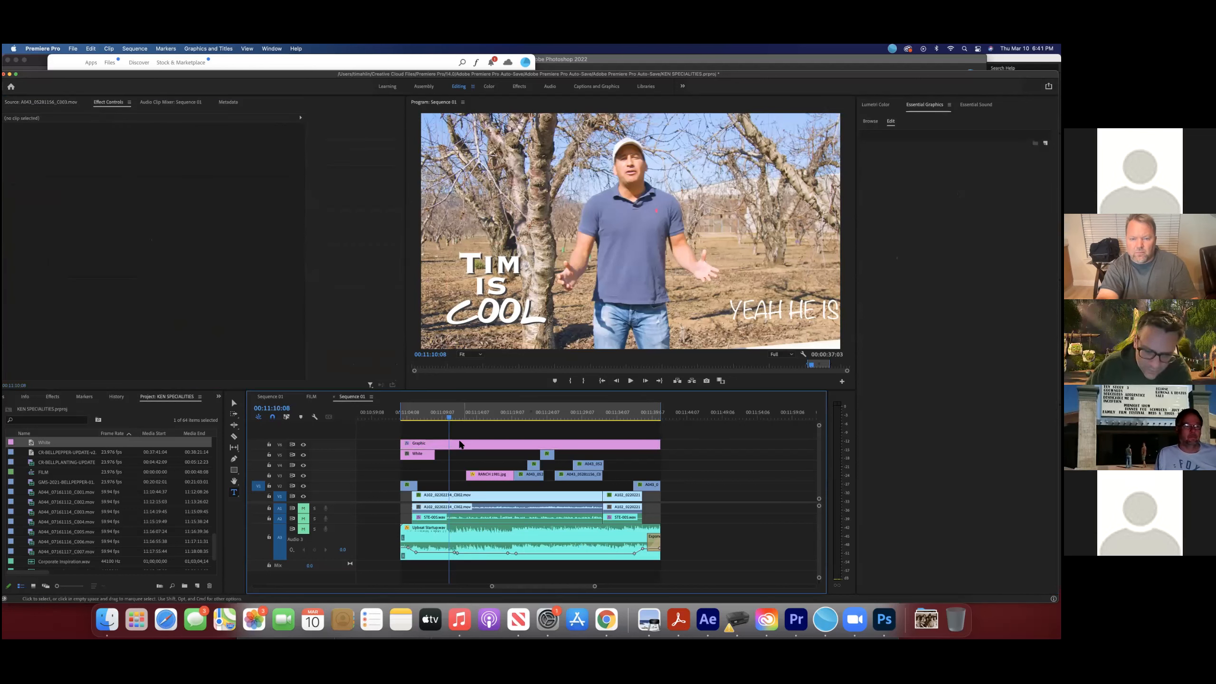
pyautogui.click(460, 444)
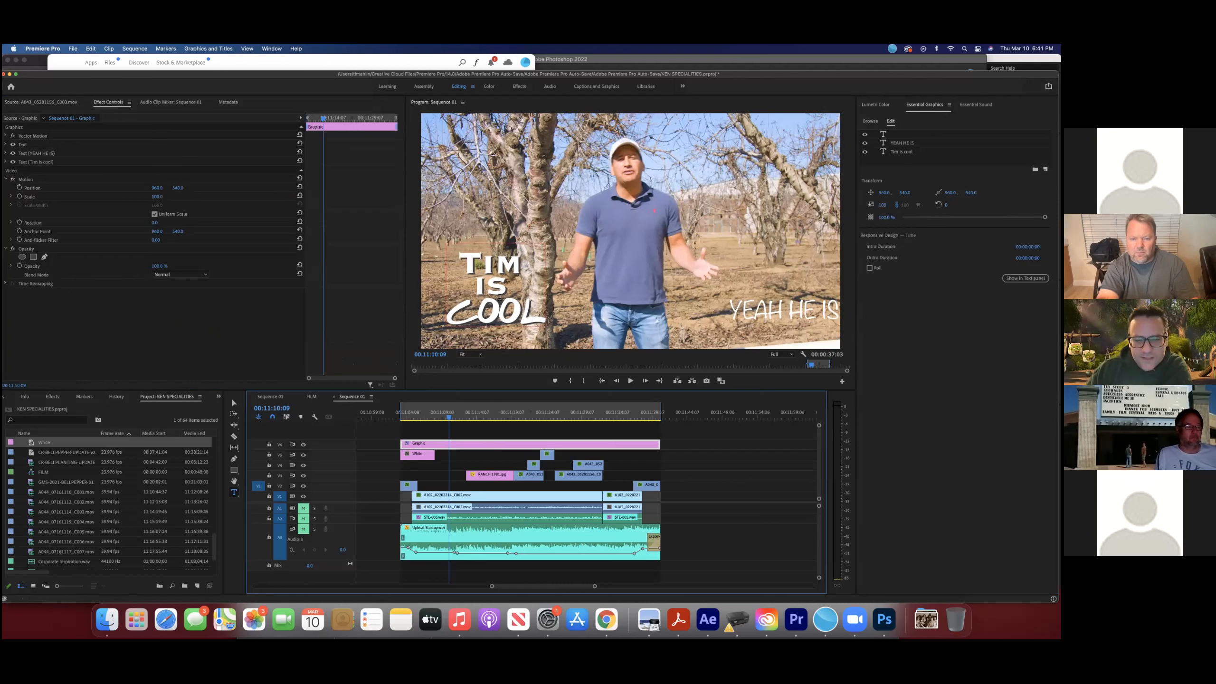
pyautogui.press('Right')
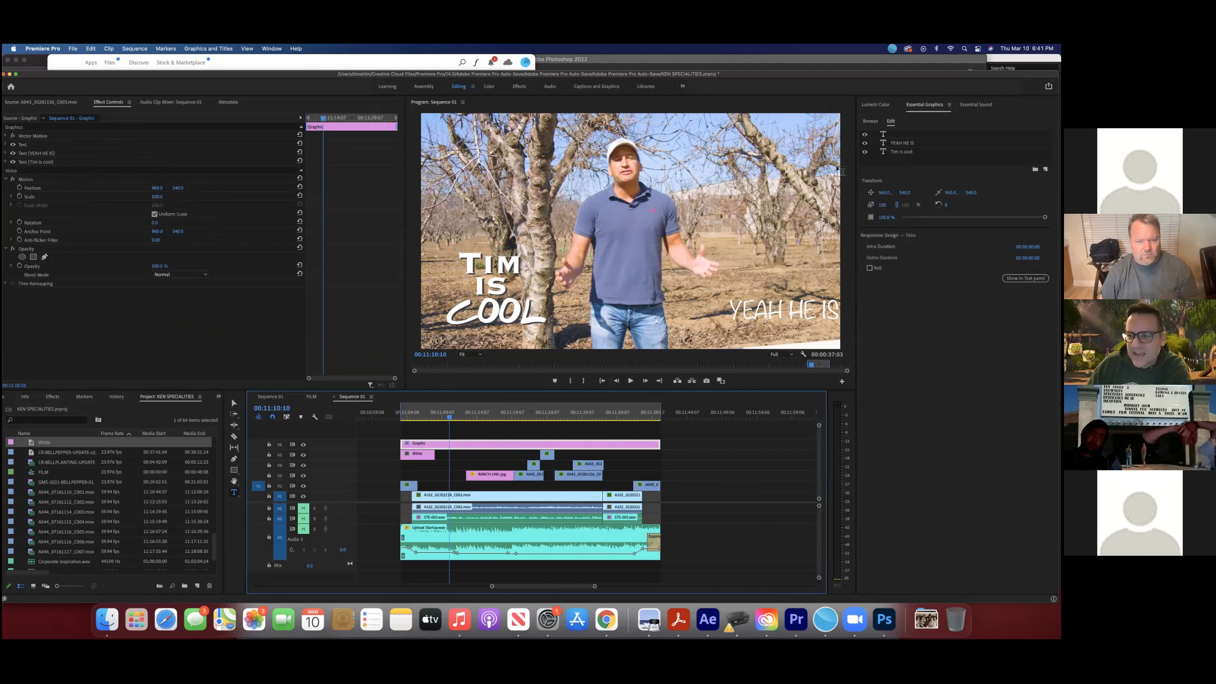
pyautogui.click(13, 153)
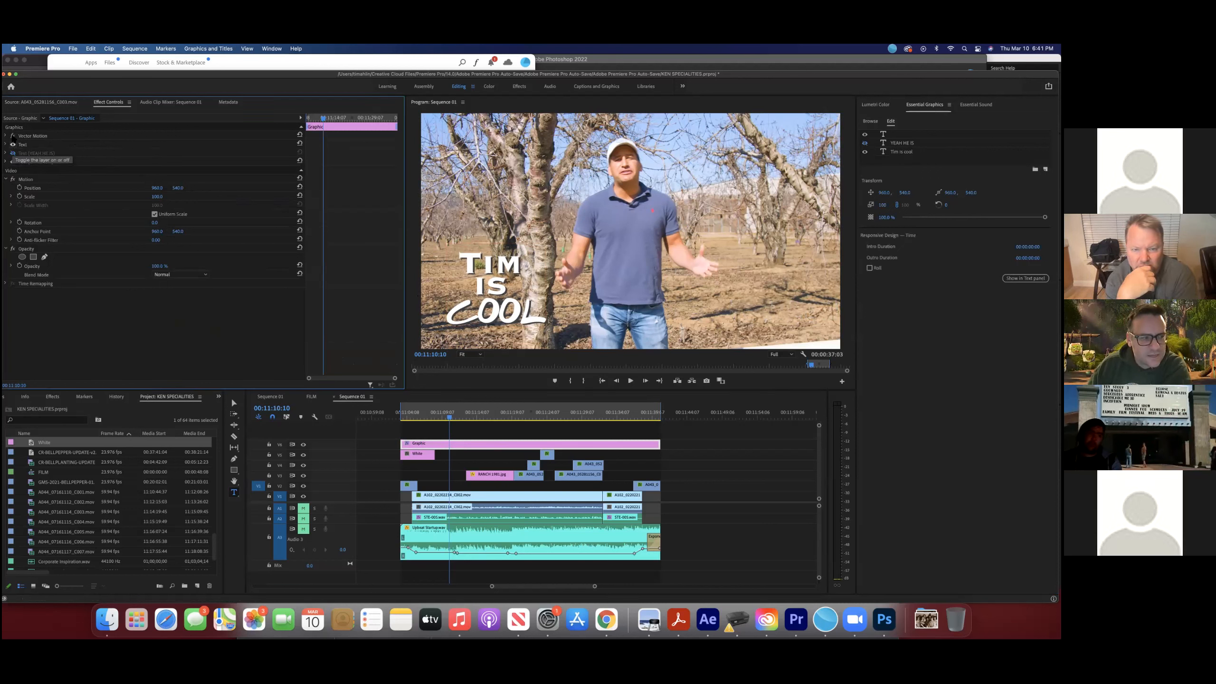
pyautogui.click(7, 136)
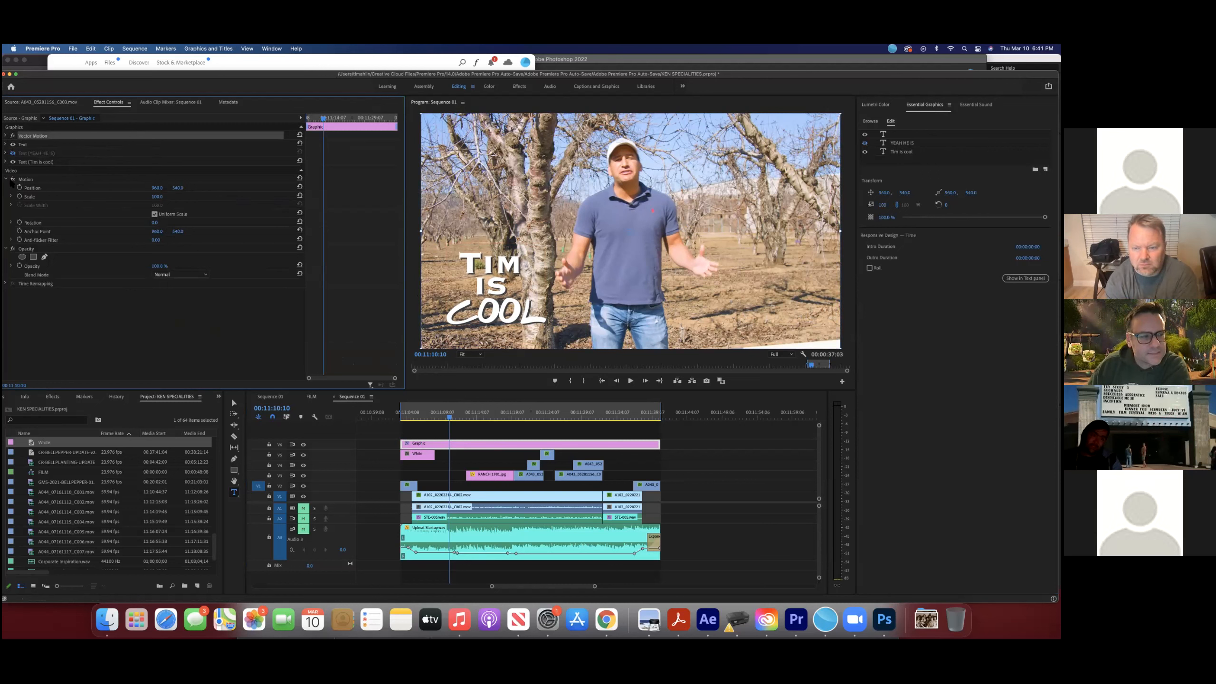
# Step: Expand the lower-left title's text layer in the effect controls and examine its shadow, transform and motion properties
pyautogui.click(5, 161)
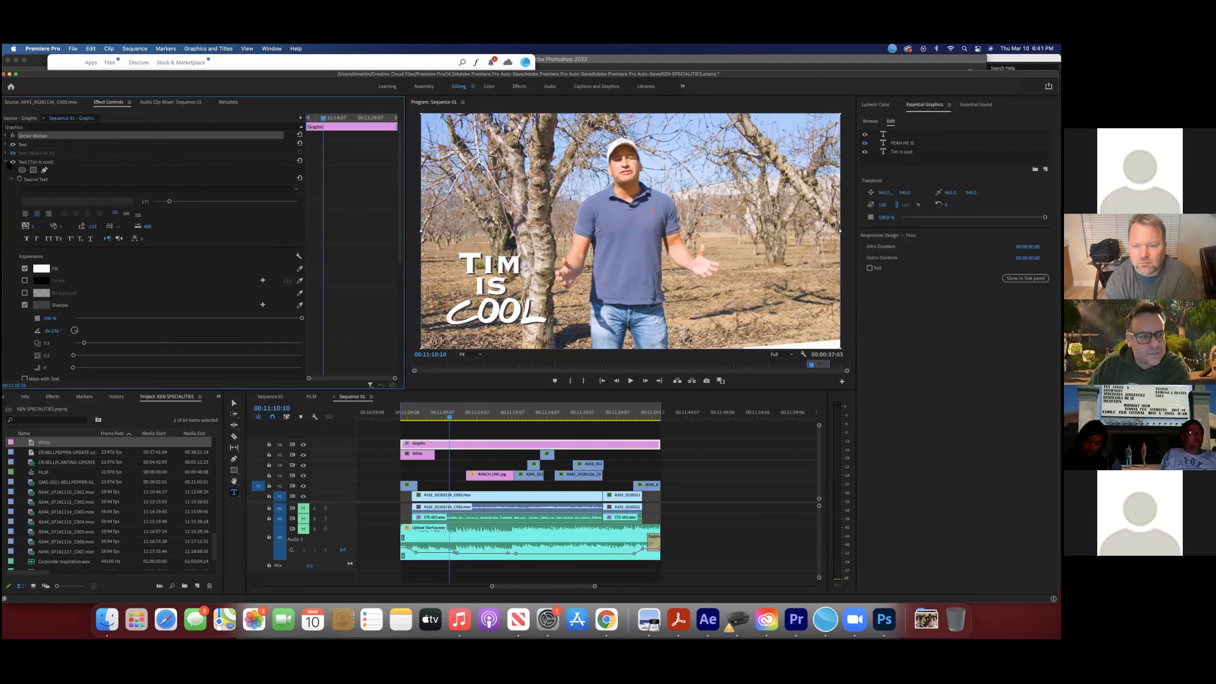
pyautogui.scroll(-2, 119, 266)
pyautogui.scroll(-2, 120, 272)
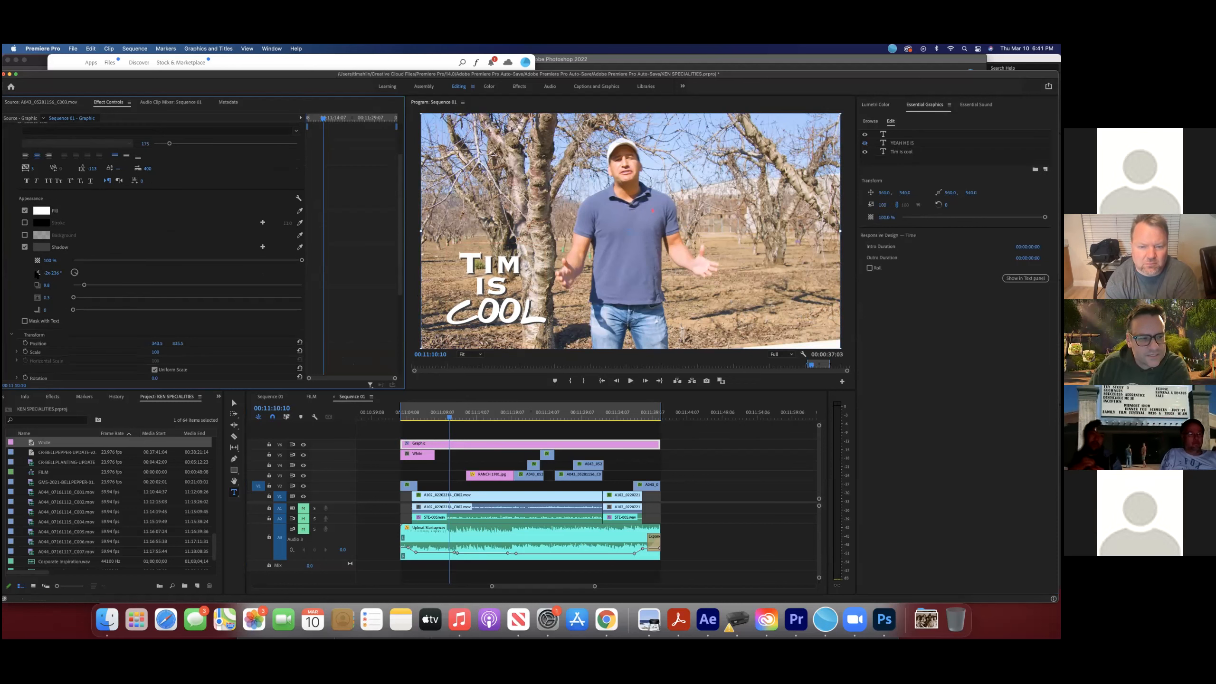
pyautogui.scroll(-3, 53, 273)
pyautogui.scroll(-2, 44, 274)
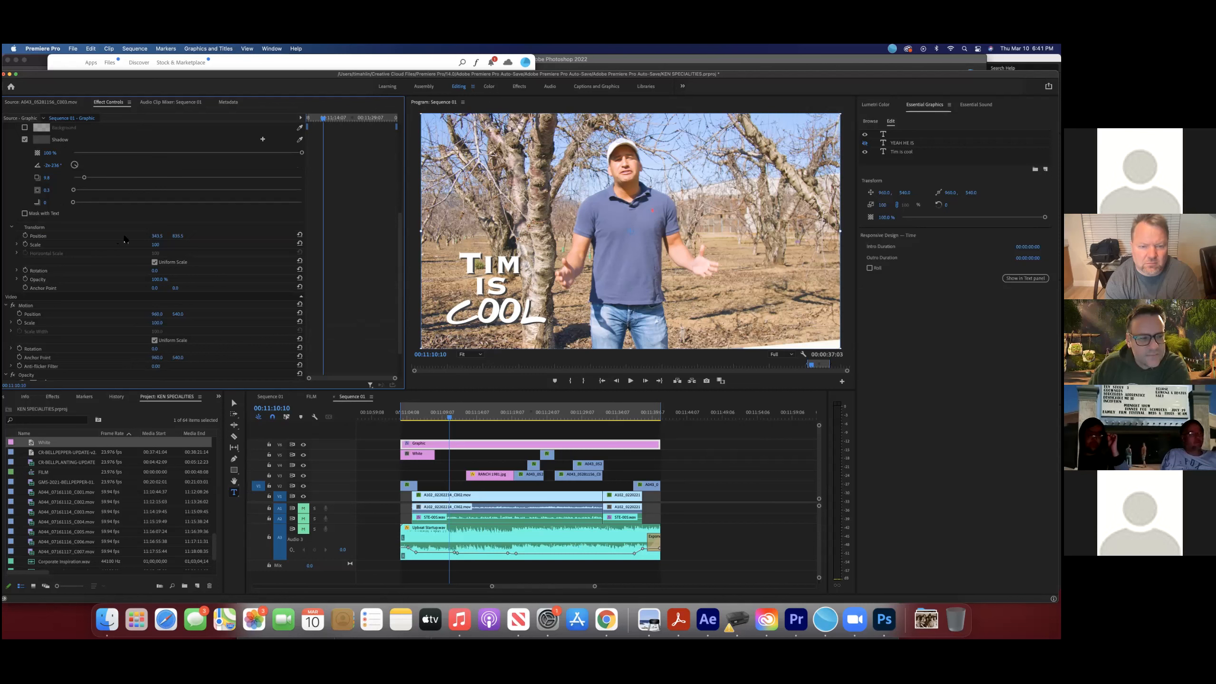
pyautogui.scroll(-1, 57, 280)
pyautogui.scroll(-2, 56, 280)
pyautogui.scroll(2, 53, 274)
pyautogui.scroll(-2, 53, 271)
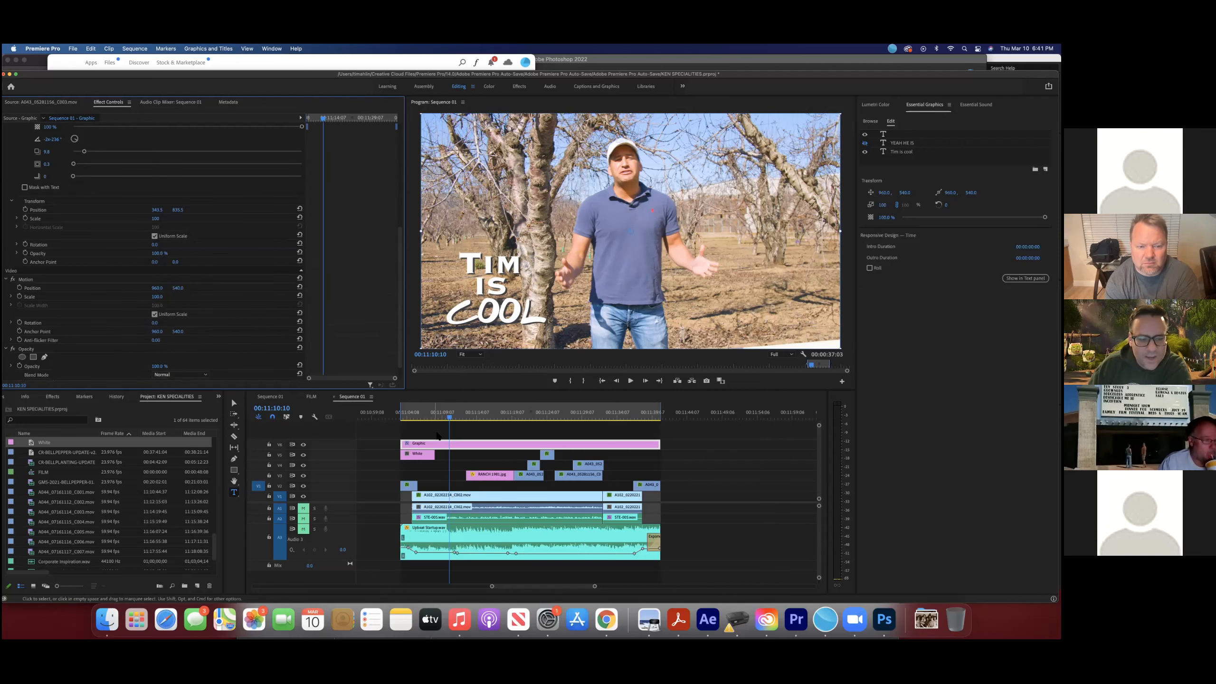
# Step: Animate the lower-left title's position with keyframes at the graphics clip's start and end so it moves sideways, and preview it
pyautogui.click(437, 443)
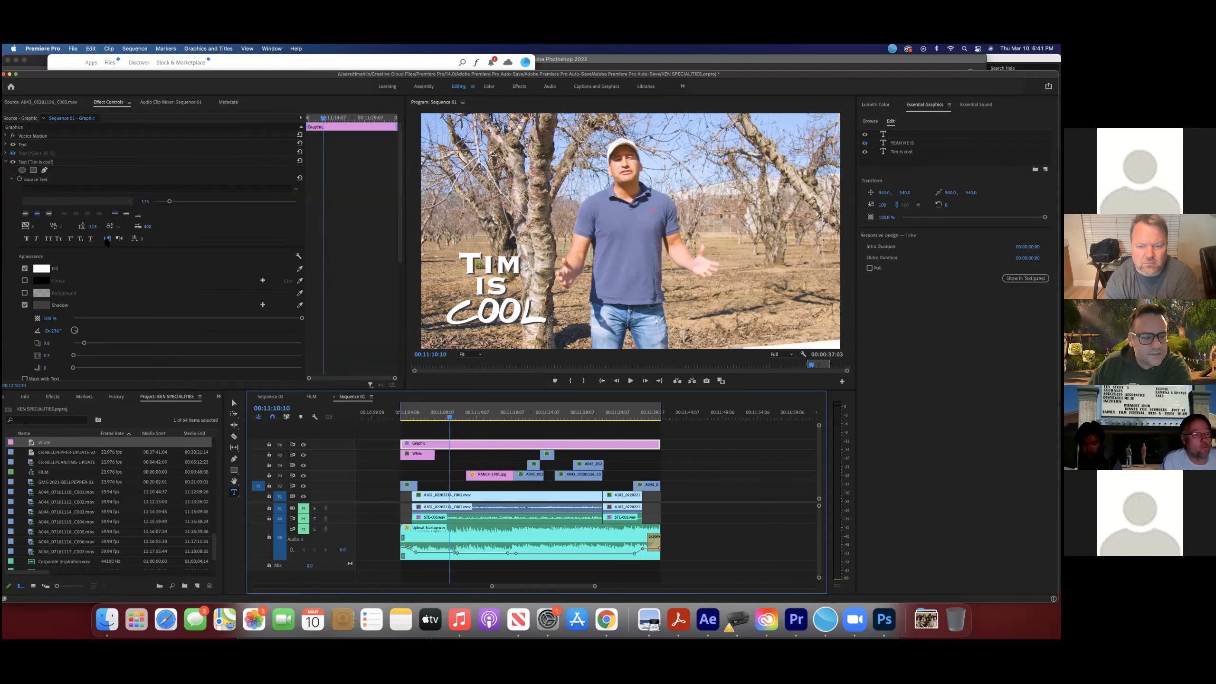
pyautogui.scroll(-8, 124, 261)
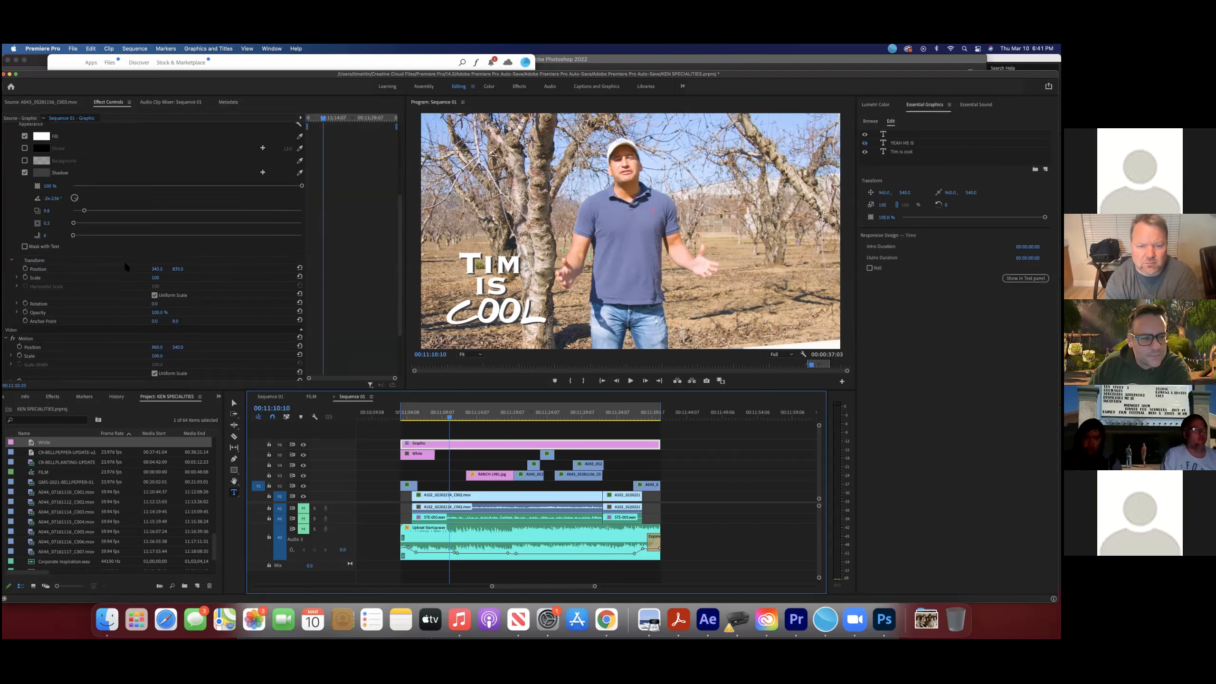
pyautogui.click(25, 252)
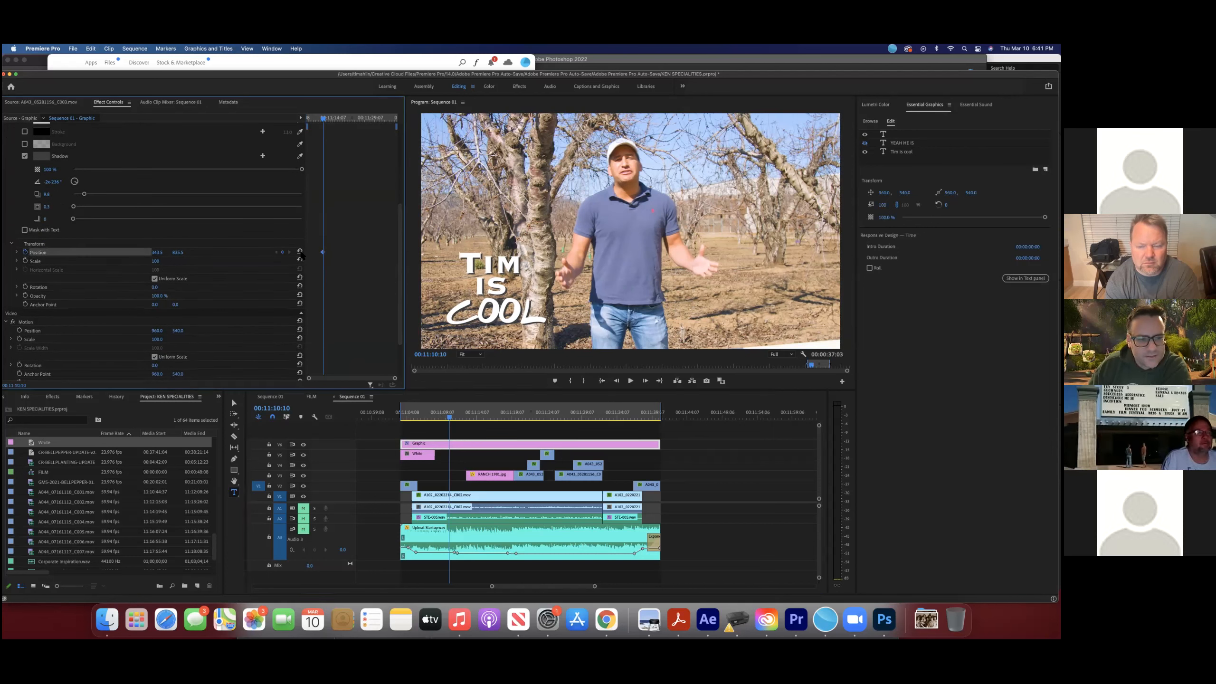
pyautogui.moveTo(156, 254); pyautogui.dragTo(402, 259)
pyautogui.moveTo(328, 117); pyautogui.dragTo(306, 118)
pyautogui.press('space')
pyautogui.press('space')
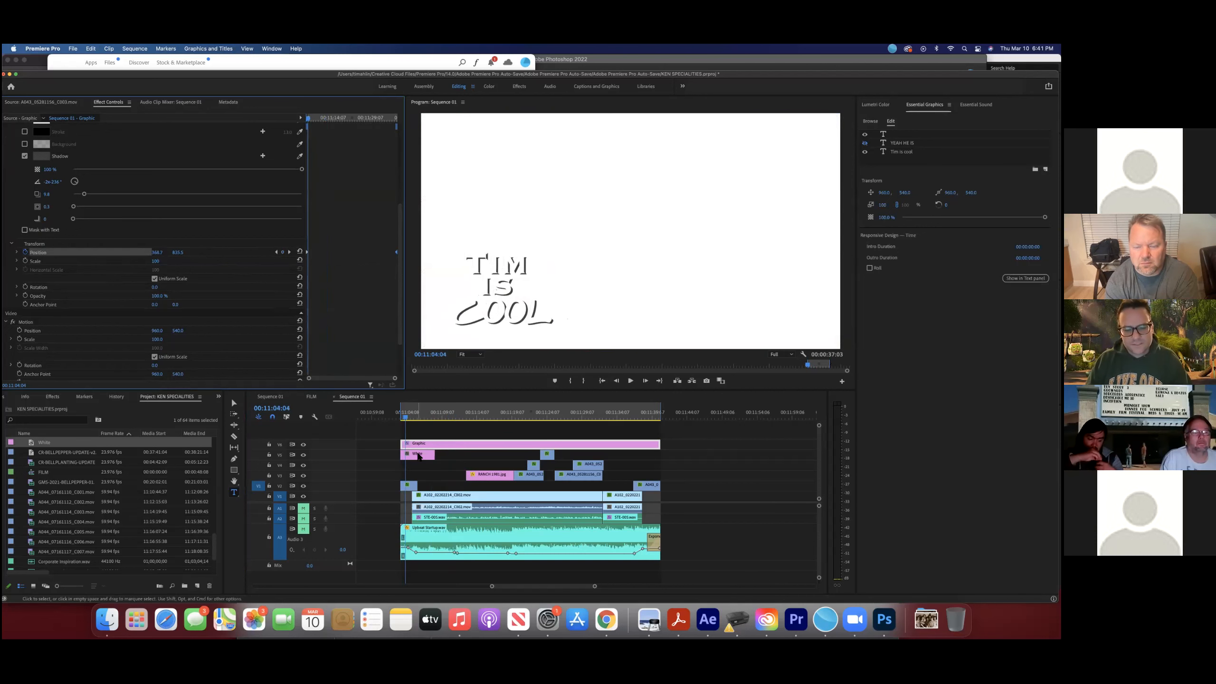
# Step: Delete the white clip beneath the graphics clip and play the title animation from the start of the sequence
pyautogui.click(423, 455)
pyautogui.press('Delete')
pyautogui.moveTo(429, 415); pyautogui.dragTo(401, 412)
pyautogui.press('space')
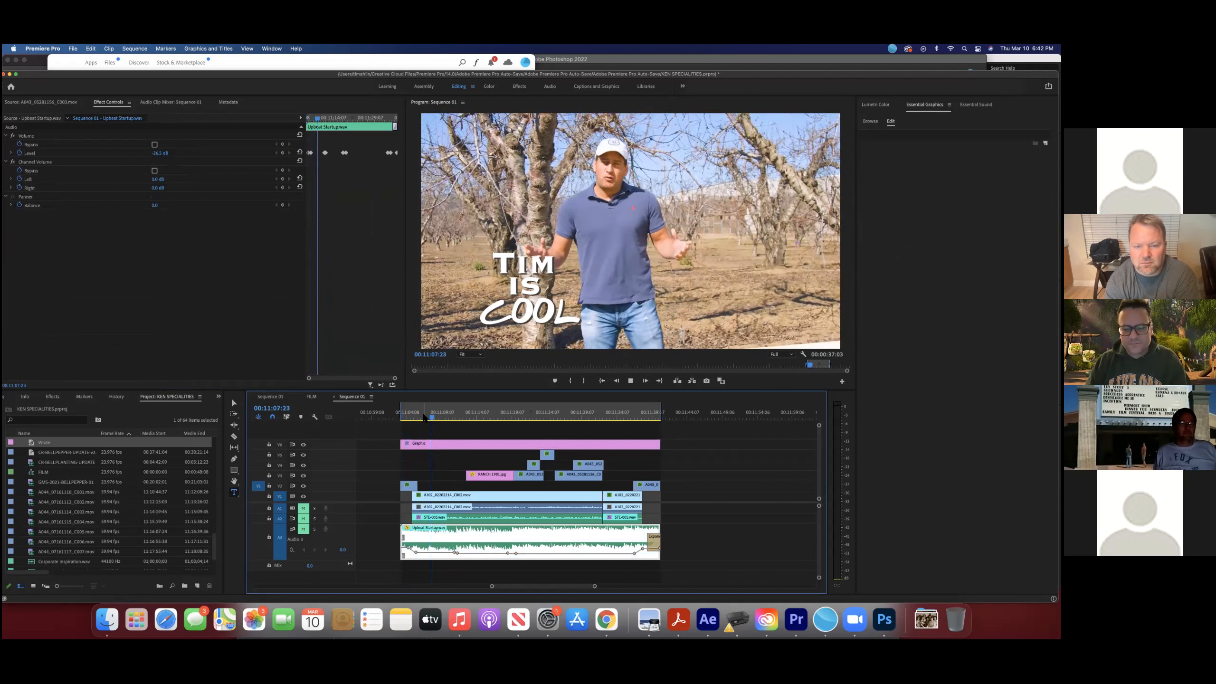
# Step: Move the title's ending position keyframe much earlier in the graphics clip to speed up the motion, and preview from the start
pyautogui.click(457, 430)
pyautogui.click(457, 445)
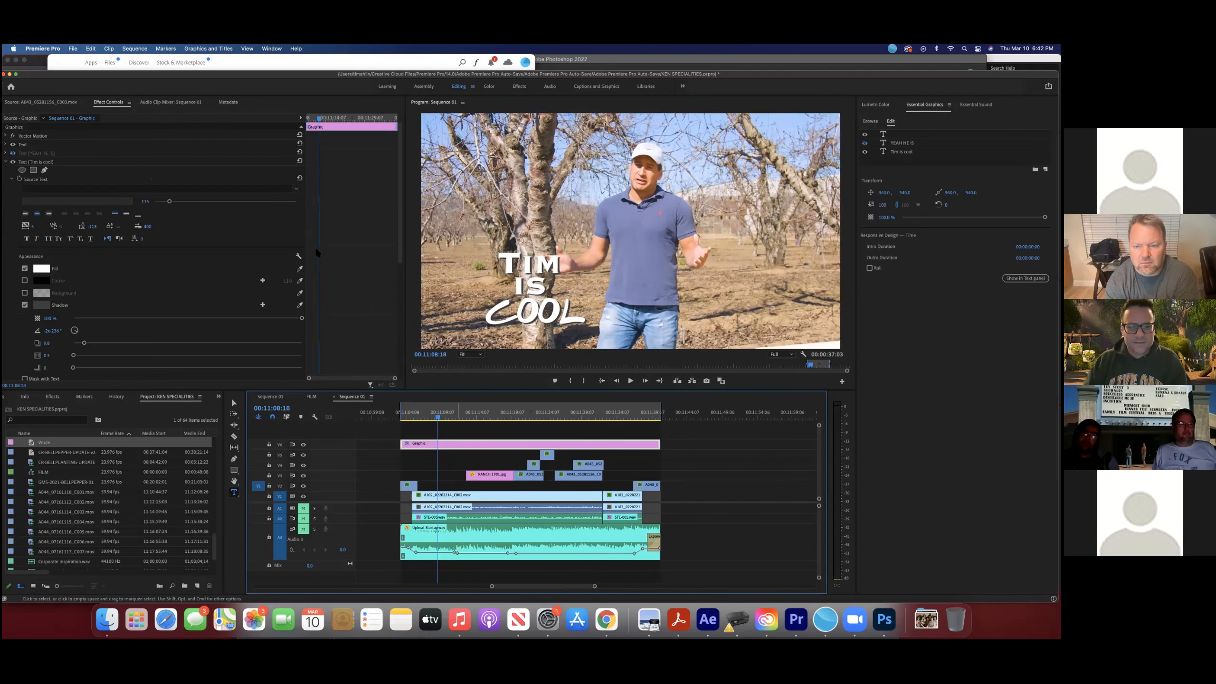
pyautogui.scroll(-10, 87, 163)
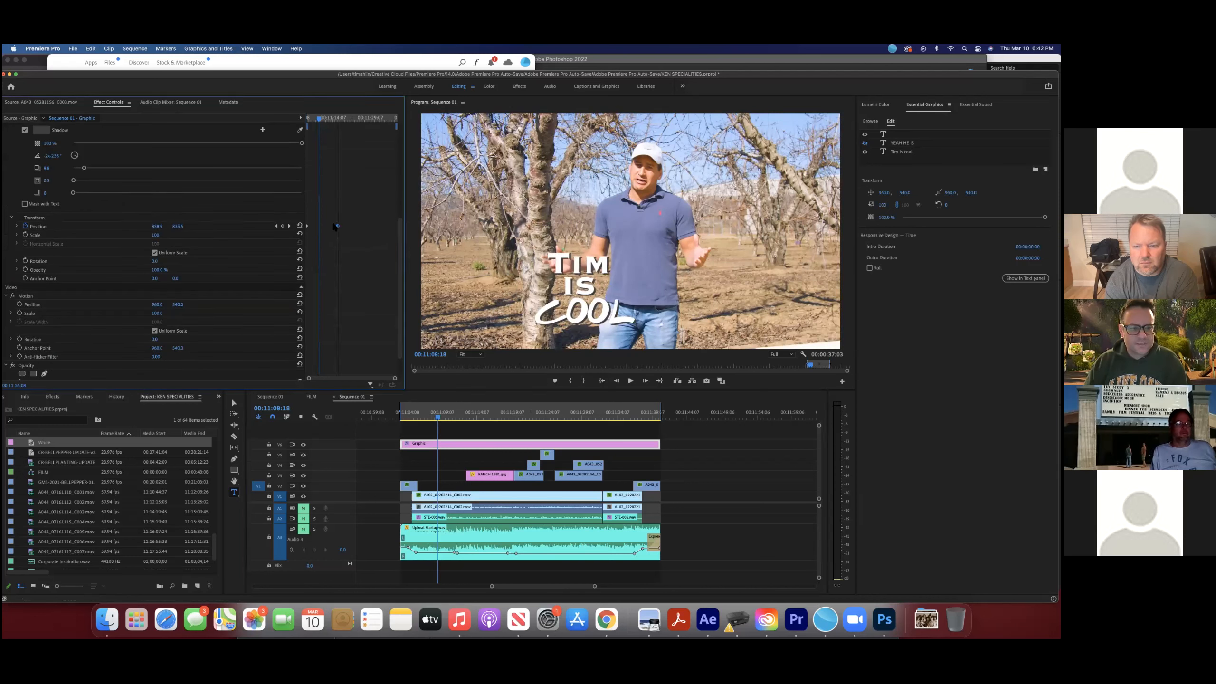
pyautogui.click(408, 417)
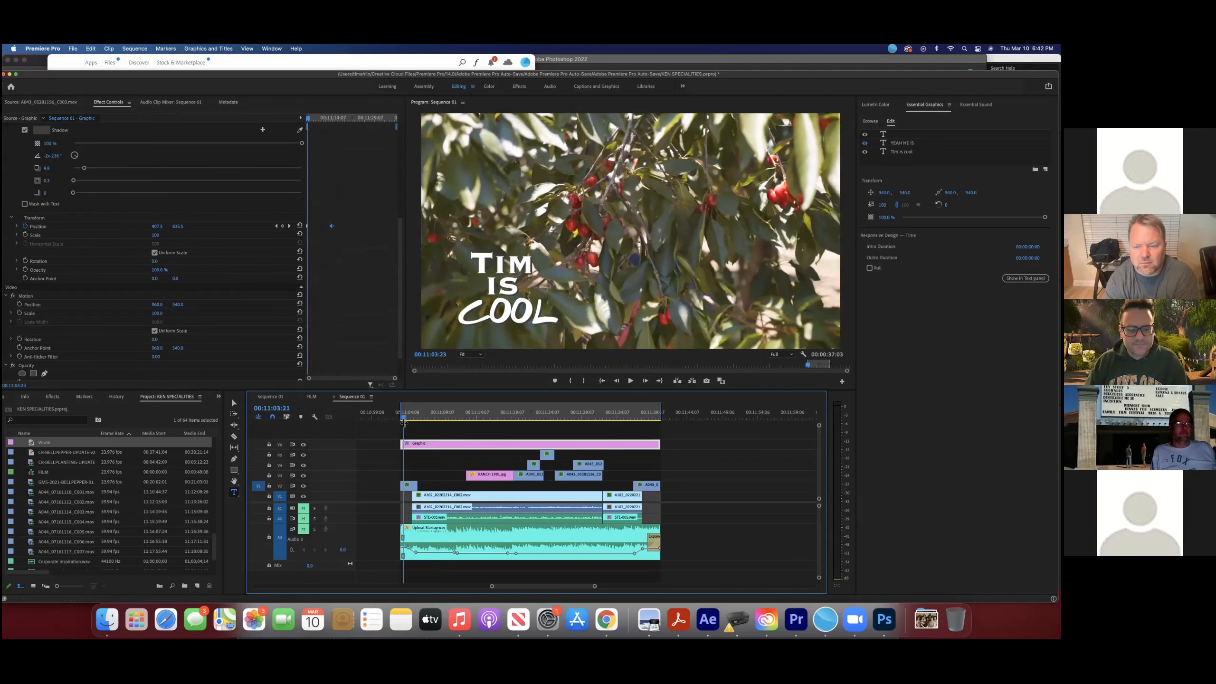
pyautogui.press('space')
pyautogui.press('space')
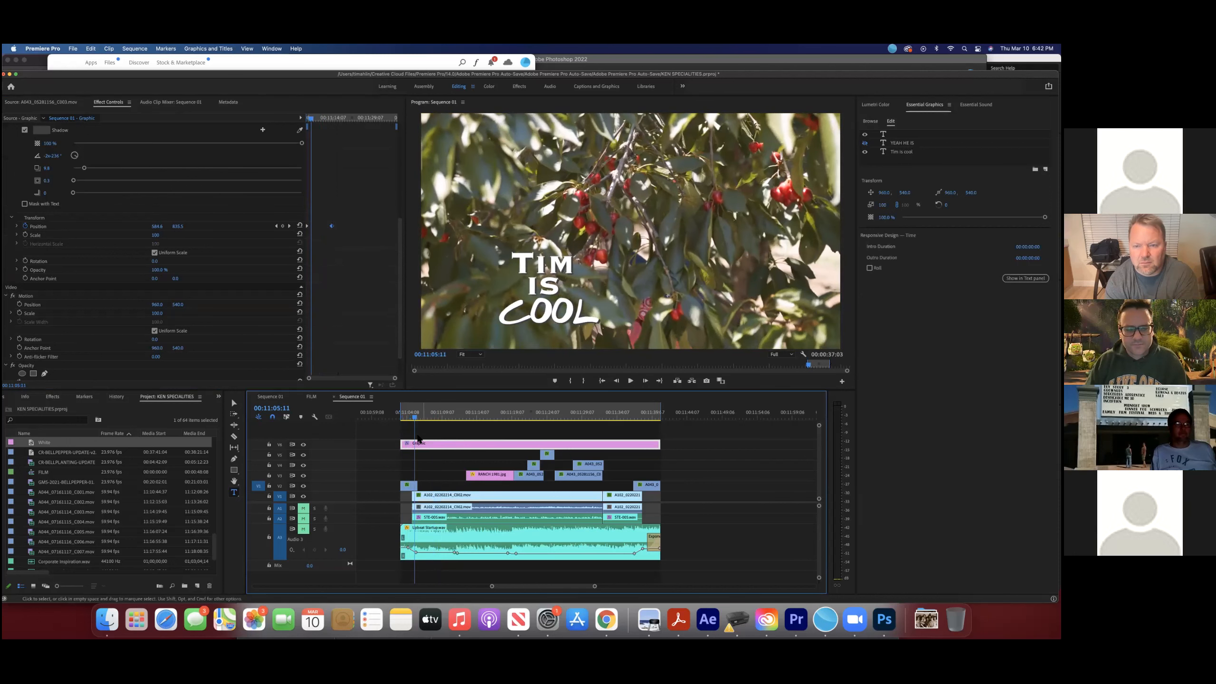
# Step: Add a middle position keyframe that raises the "Tim is cool" title between its start and end keyframes, and preview the motion
pyautogui.click(432, 433)
pyautogui.click(430, 444)
pyautogui.scroll(-3, 139, 253)
pyautogui.scroll(-5, 139, 258)
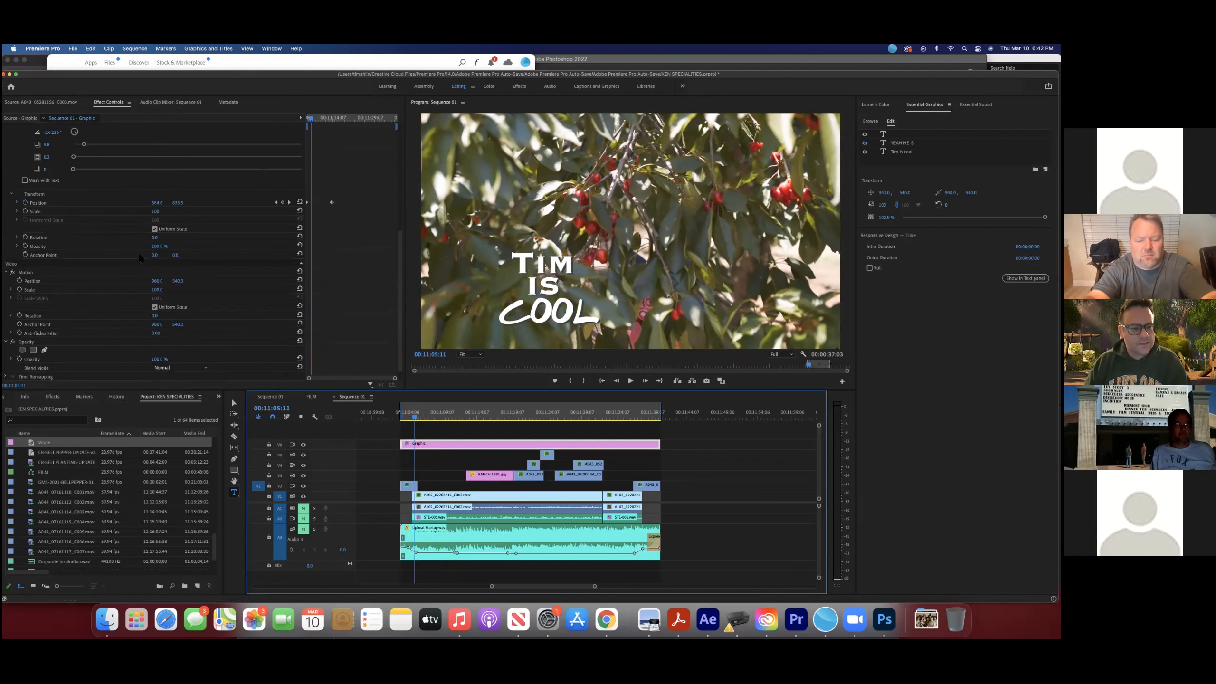
pyautogui.click(38, 203)
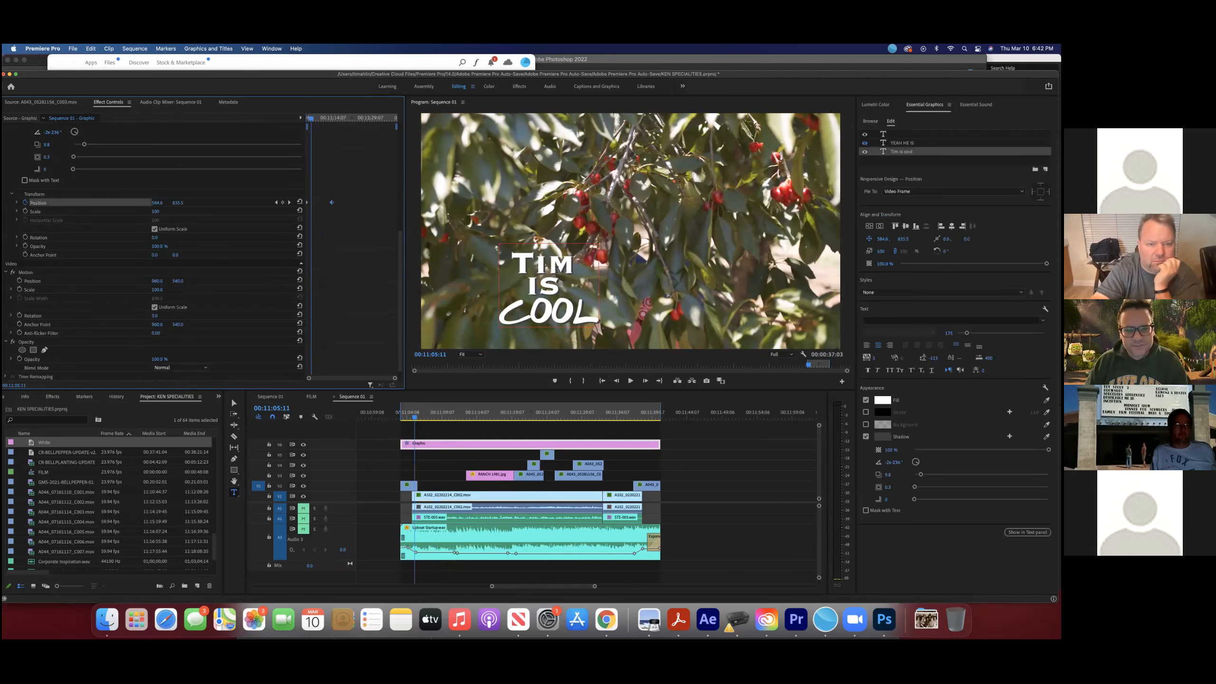
pyautogui.click(233, 403)
pyautogui.press('super+s')
pyautogui.moveTo(562, 278); pyautogui.dragTo(639, 145)
pyautogui.moveTo(310, 204); pyautogui.dragTo(318, 205)
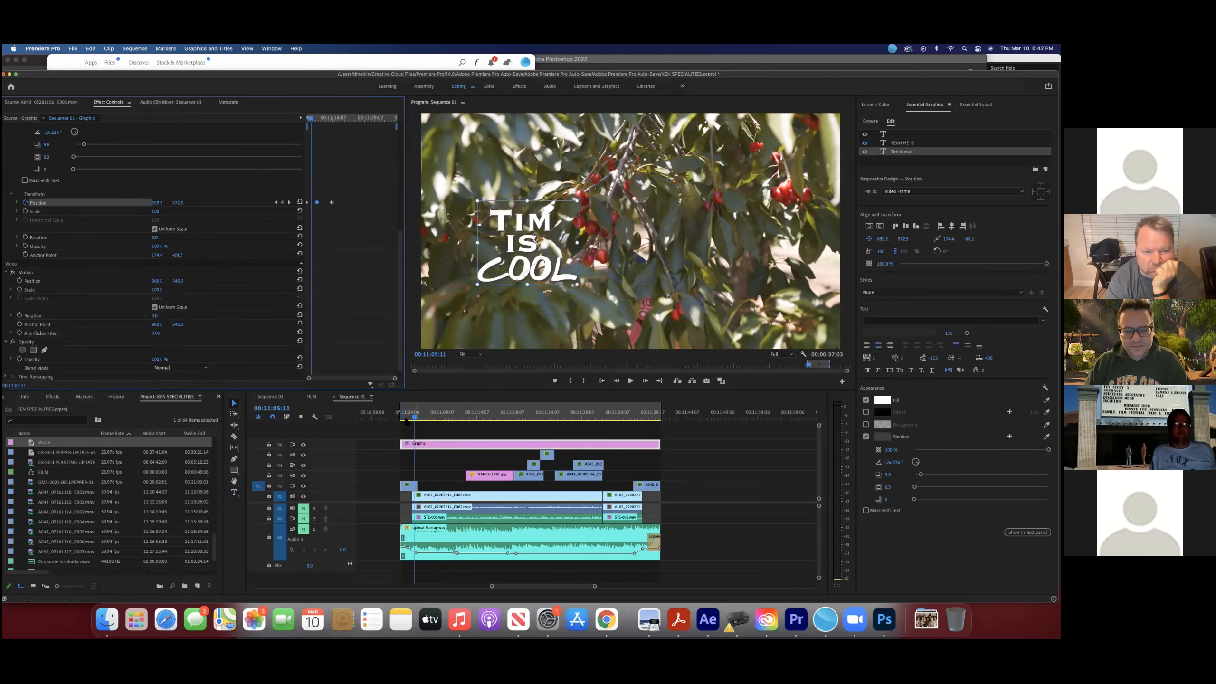
pyautogui.moveTo(416, 418); pyautogui.dragTo(403, 420)
pyautogui.press('space')
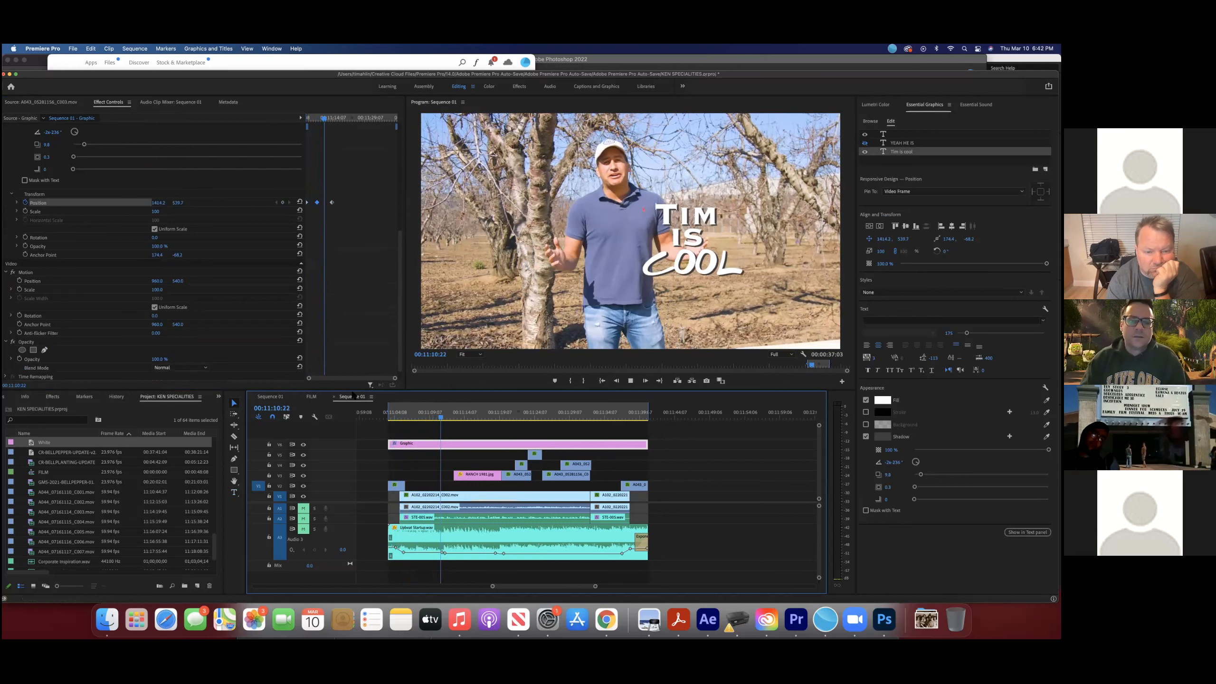
pyautogui.press('space')
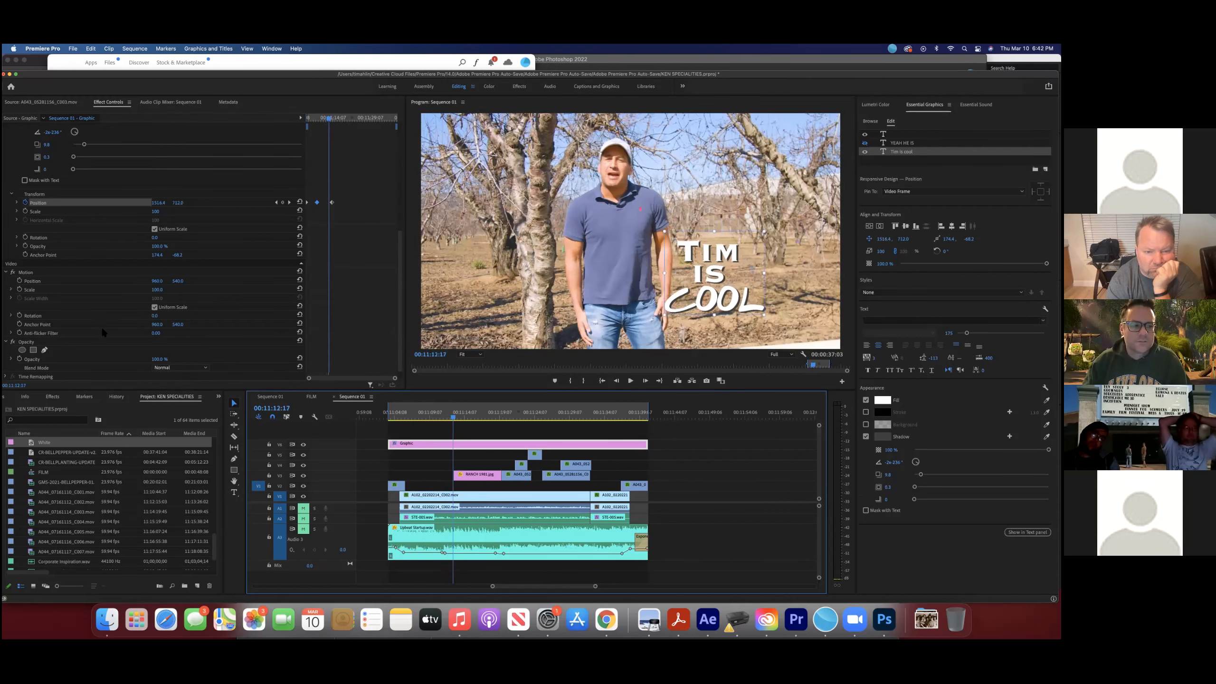
# Step: Animate the title's scale from the clip's start to an oversized value at the last position keyframe, and lower its ending position
pyautogui.click(25, 211)
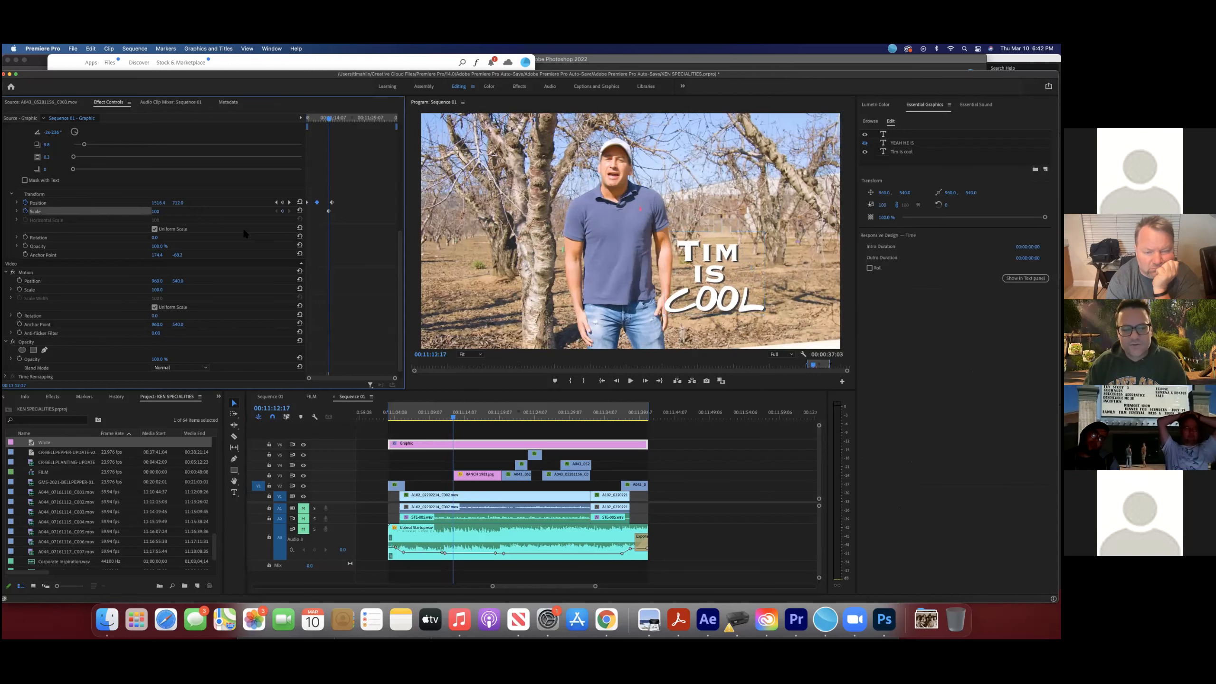
pyautogui.moveTo(328, 120); pyautogui.dragTo(313, 119)
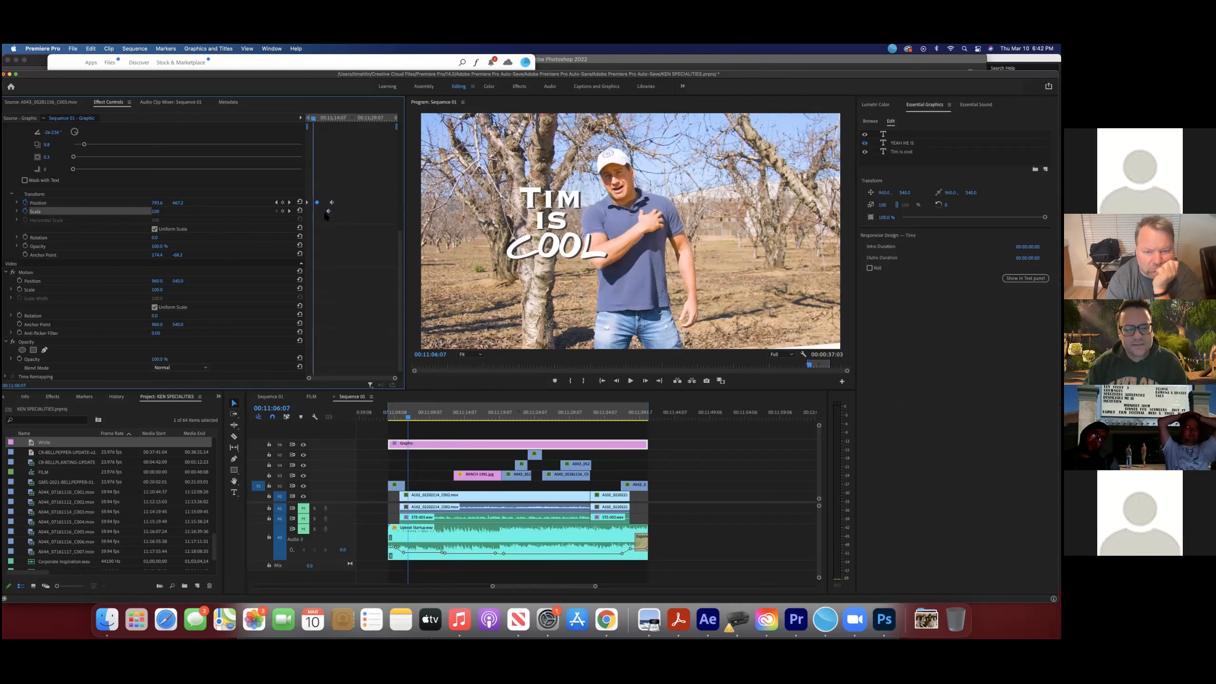
pyautogui.moveTo(328, 212); pyautogui.dragTo(306, 214)
pyautogui.moveTo(330, 120); pyautogui.dragTo(333, 118)
pyautogui.moveTo(156, 212)
pyautogui.mouseDown()
pyautogui.moveTo(307, 211)
pyautogui.moveTo(163, 212)
pyautogui.mouseUp()
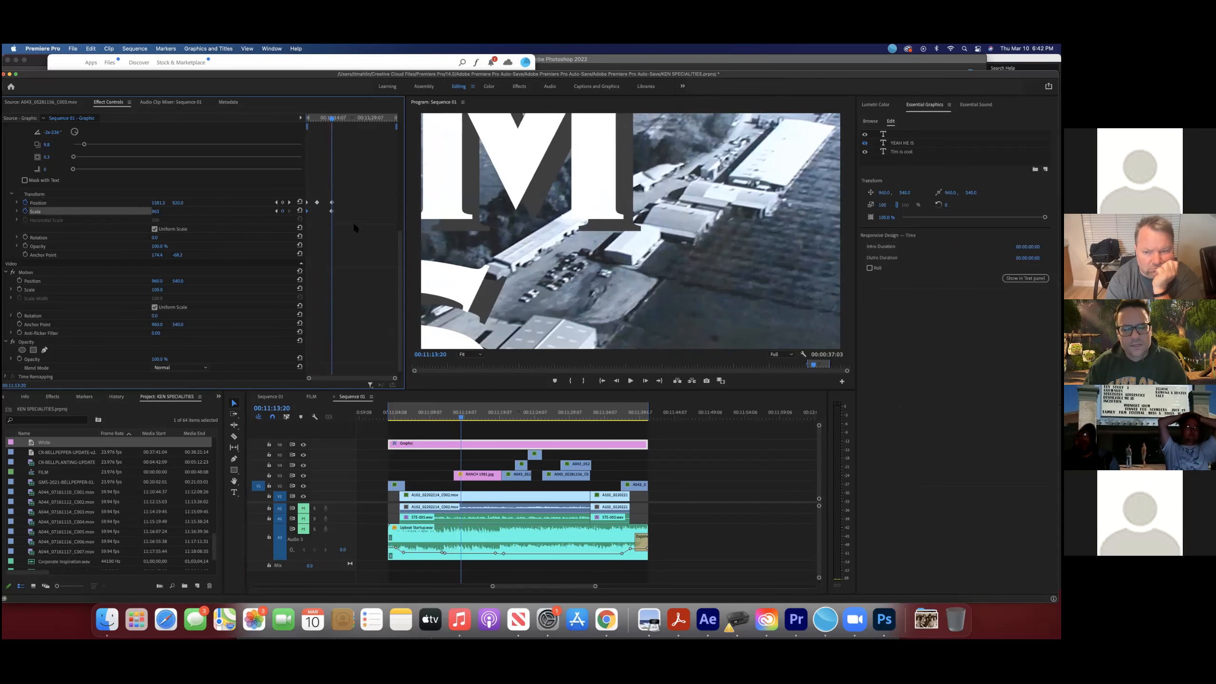
pyautogui.moveTo(152, 211)
pyautogui.mouseDown()
pyautogui.moveTo(239, 211)
pyautogui.moveTo(159, 212)
pyautogui.mouseUp()
pyautogui.click(464, 437)
pyautogui.moveTo(178, 204)
pyautogui.mouseDown()
pyautogui.moveTo(163, 211)
pyautogui.moveTo(177, 221)
pyautogui.mouseUp()
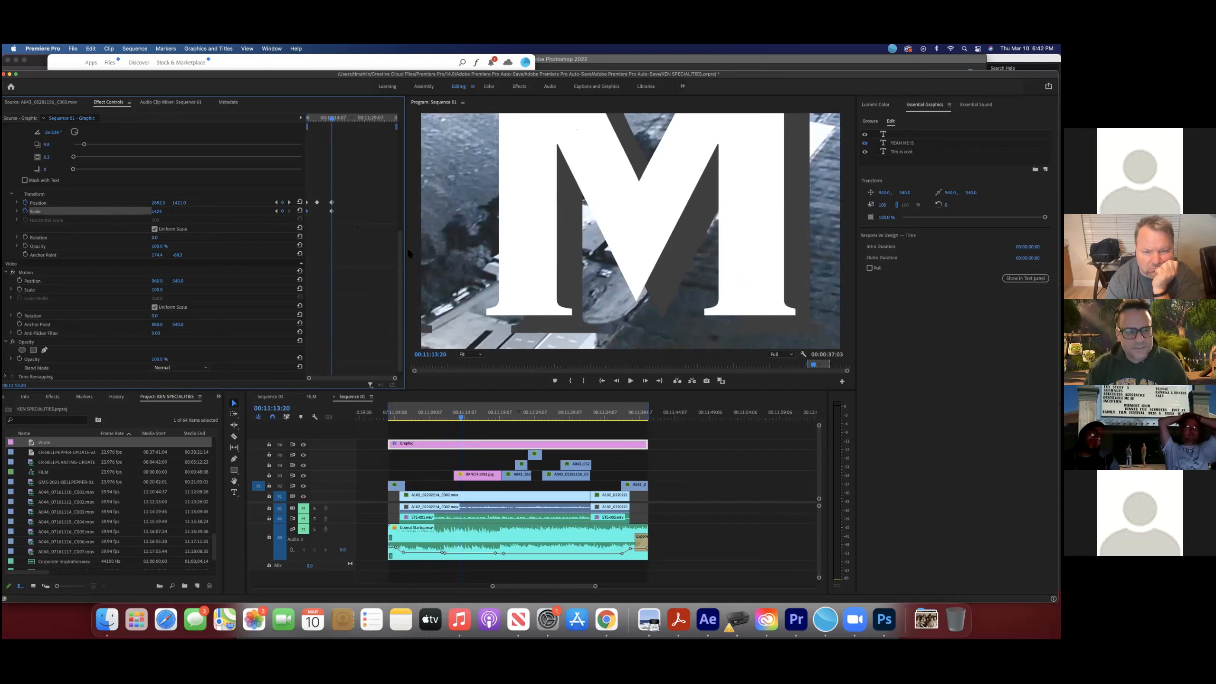
# Step: Slightly reduce the font size of the "Tim is cool" text layer in the graphics clip
pyautogui.scroll(-1, 149, 214)
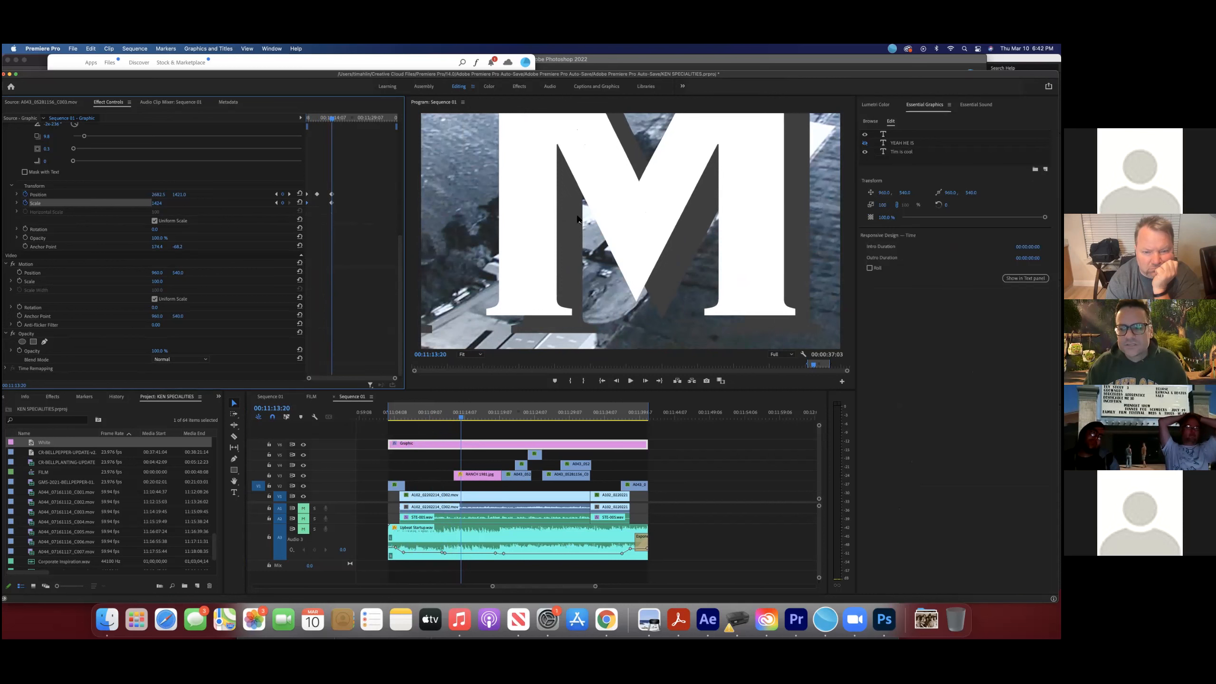
pyautogui.click(903, 143)
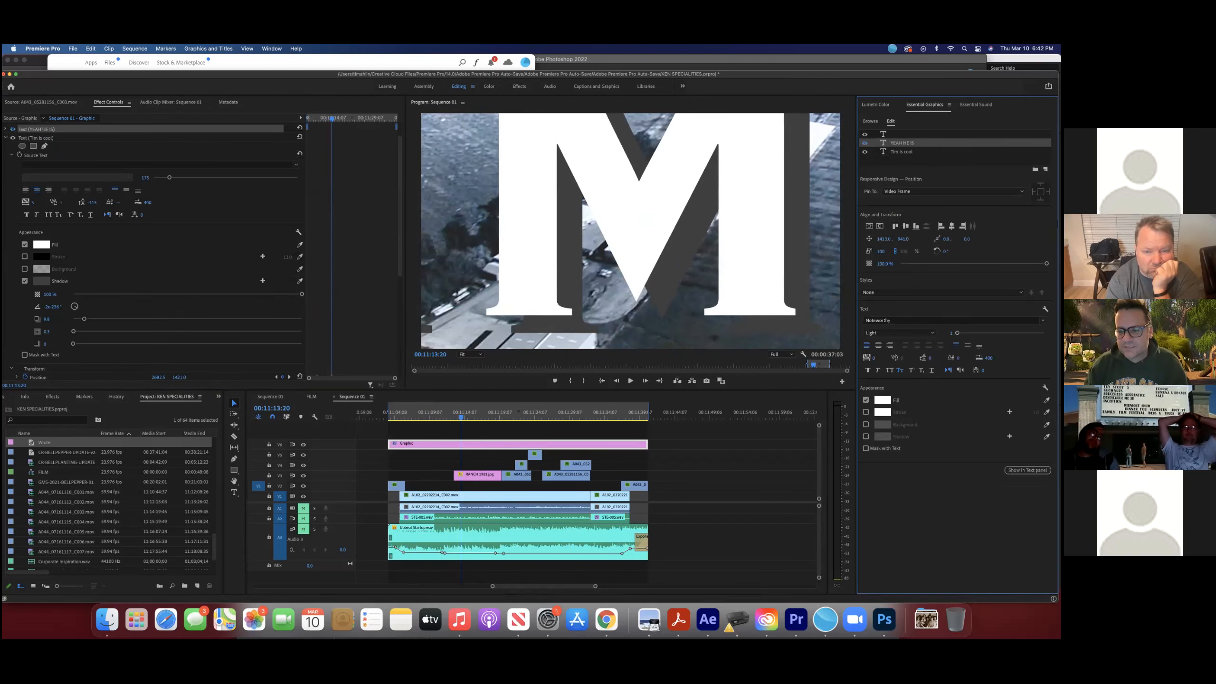
pyautogui.click(560, 438)
pyautogui.click(557, 447)
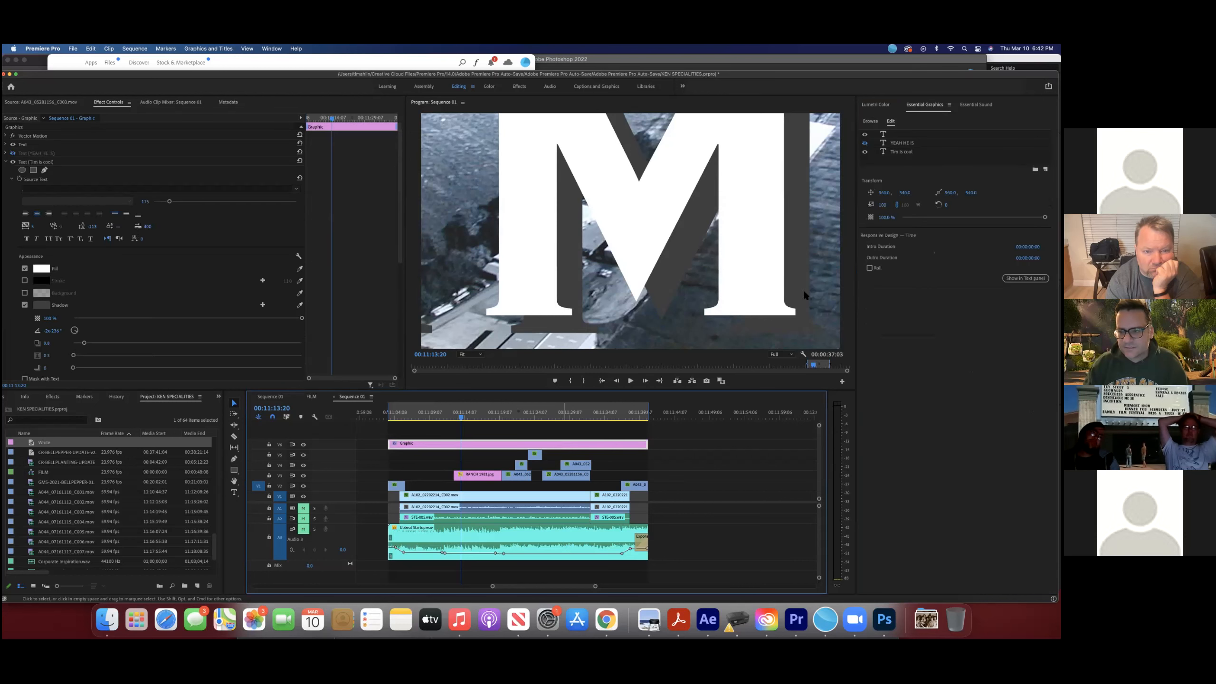
pyautogui.click(894, 153)
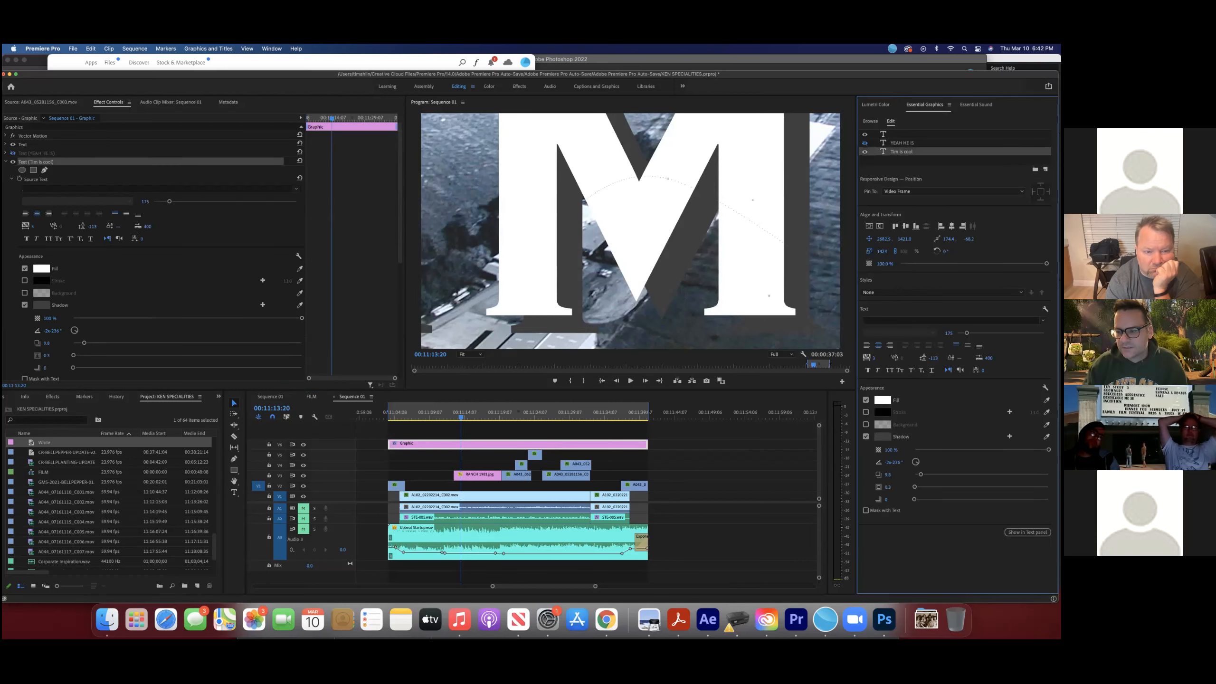
pyautogui.moveTo(967, 333); pyautogui.dragTo(965, 334)
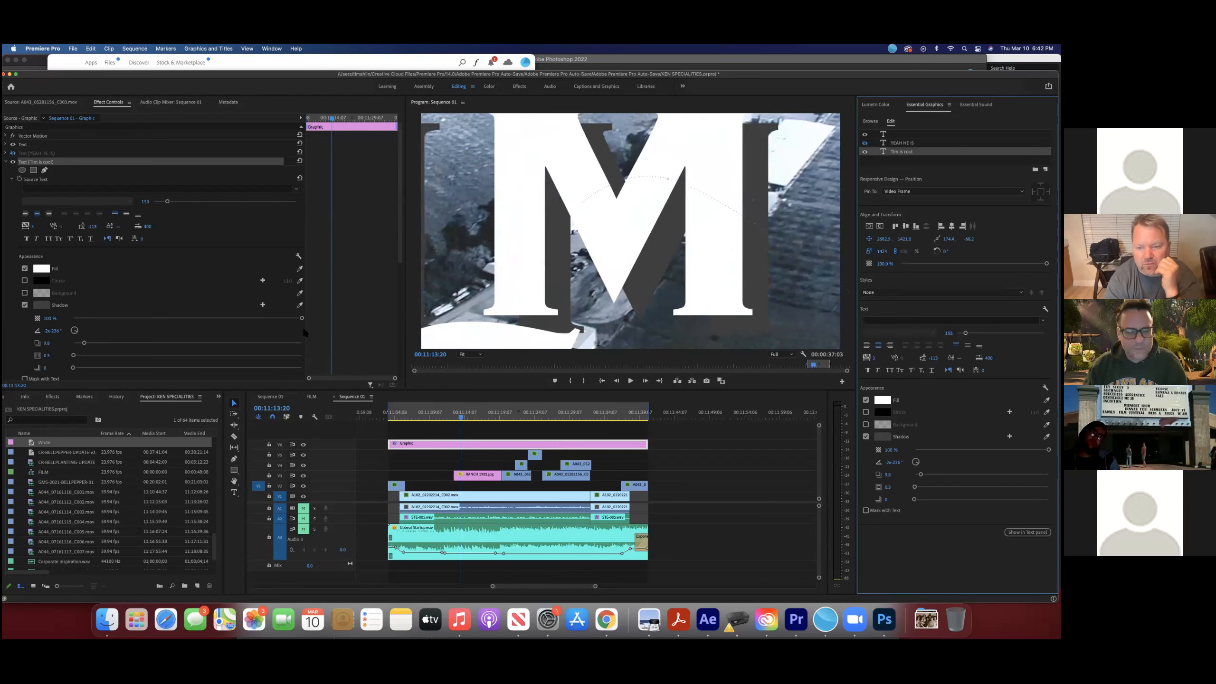
# Step: Reduce the title's scale at its ending keyframe to match the size at the clip's start
pyautogui.click(445, 434)
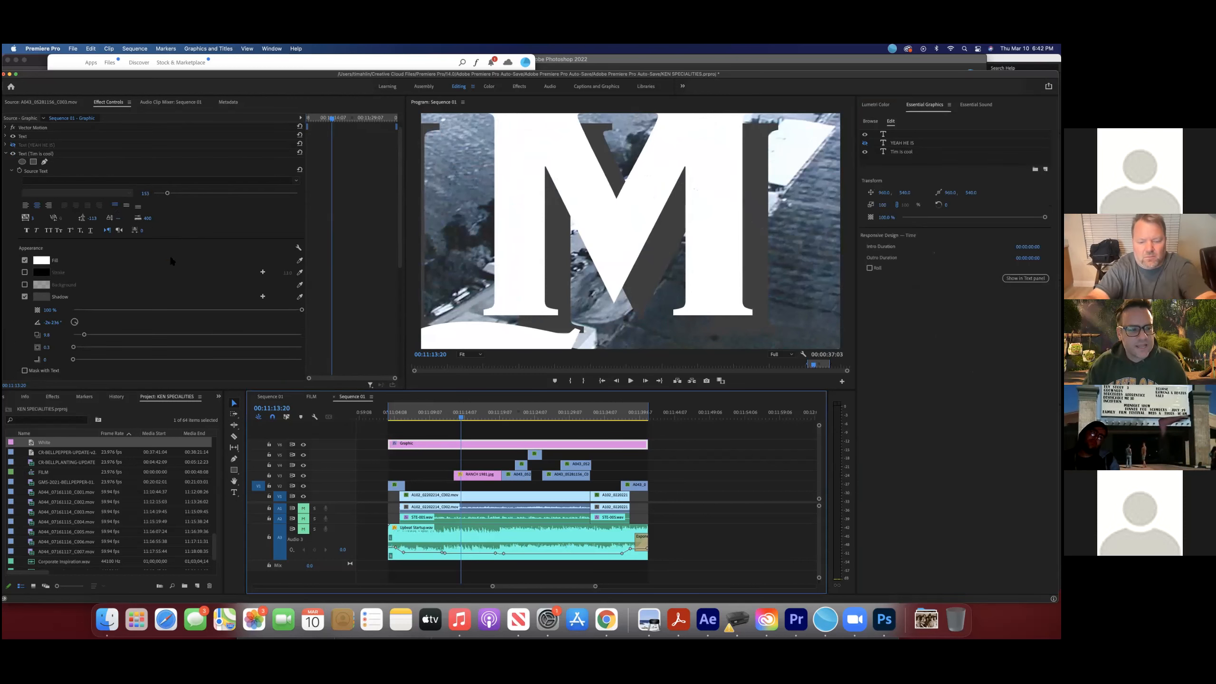
pyautogui.scroll(-5, 172, 258)
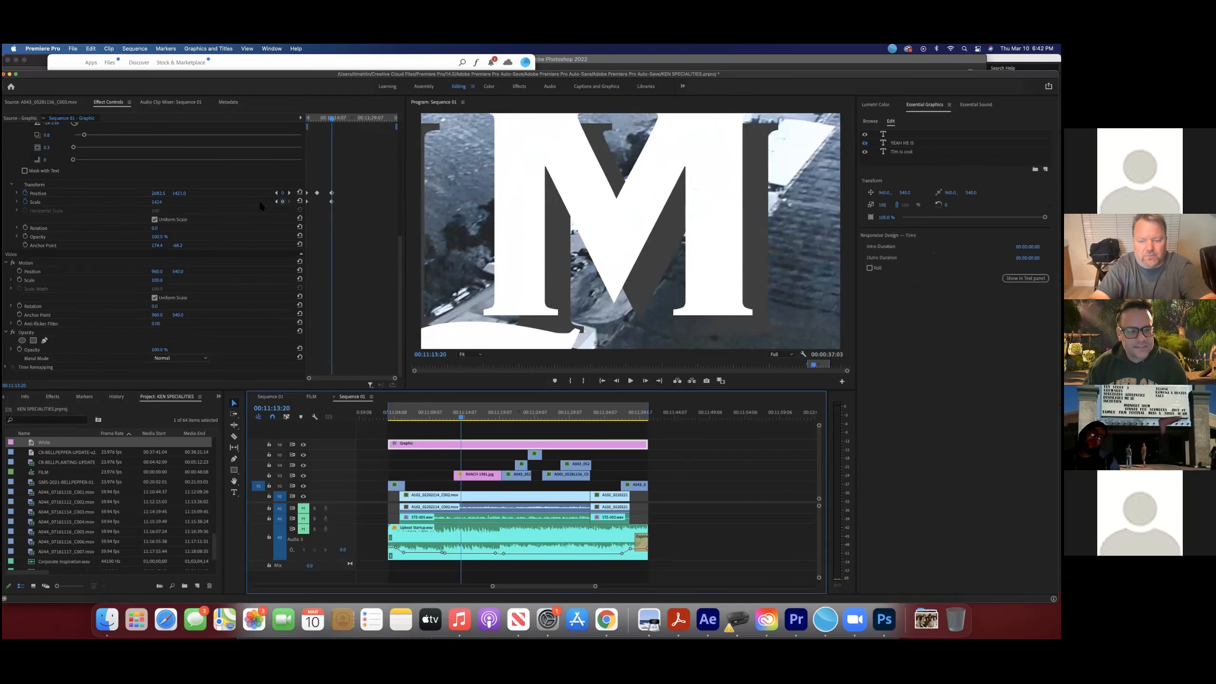
pyautogui.moveTo(151, 204); pyautogui.dragTo(180, 201)
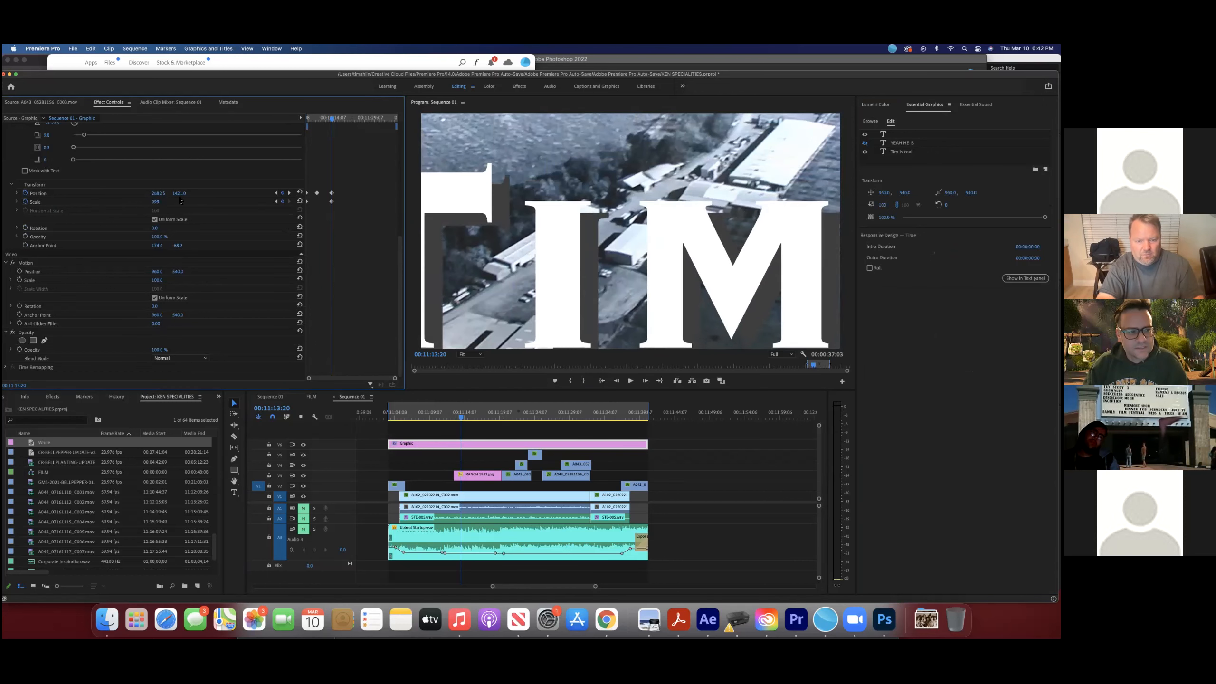
pyautogui.scroll(1, 187, 224)
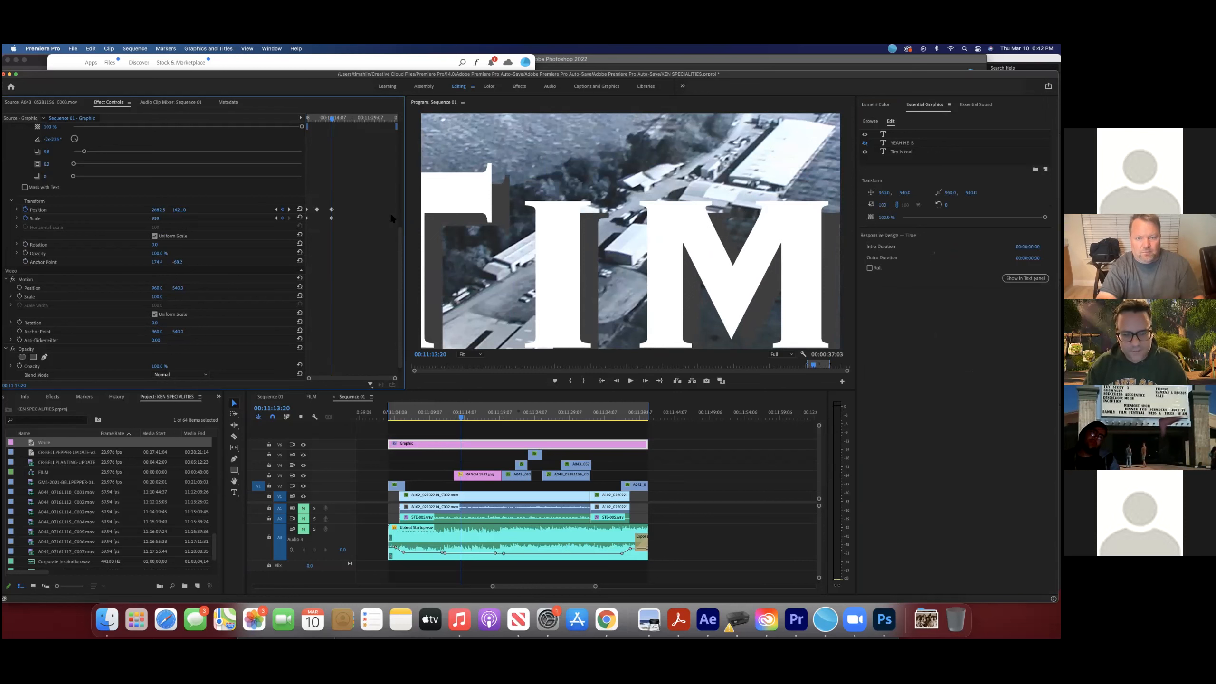
pyautogui.scroll(-1, 333, 219)
pyautogui.press('Delete')
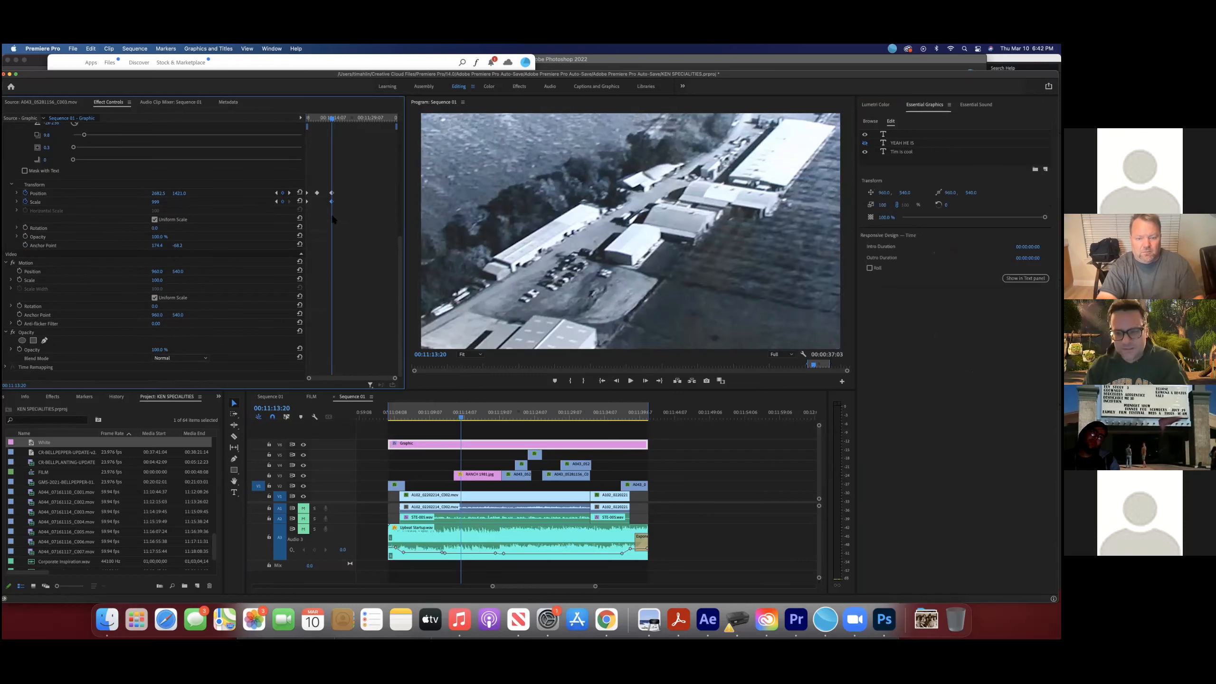
# Step: Rotate the title through many turns at the middle position keyframe, shift its anchor point sideways, and preview briefly
pyautogui.moveTo(331, 127)
pyautogui.mouseDown()
pyautogui.moveTo(311, 127)
pyautogui.moveTo(326, 128)
pyautogui.moveTo(311, 140)
pyautogui.mouseUp()
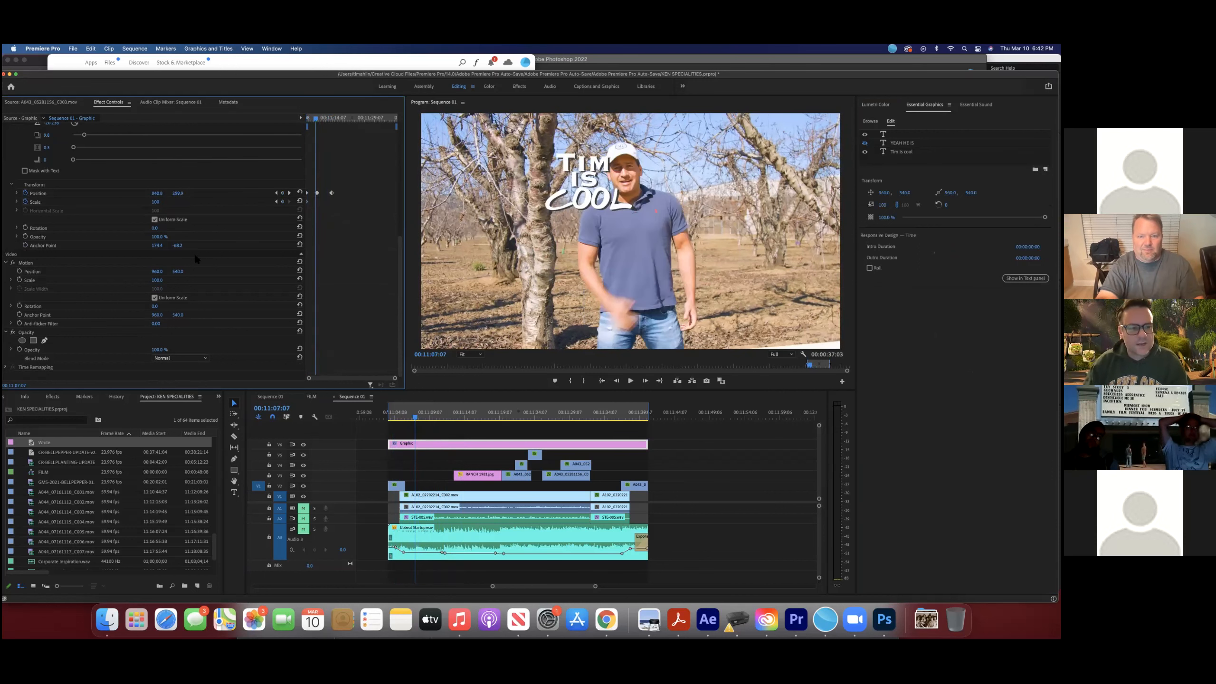
pyautogui.click(57, 226)
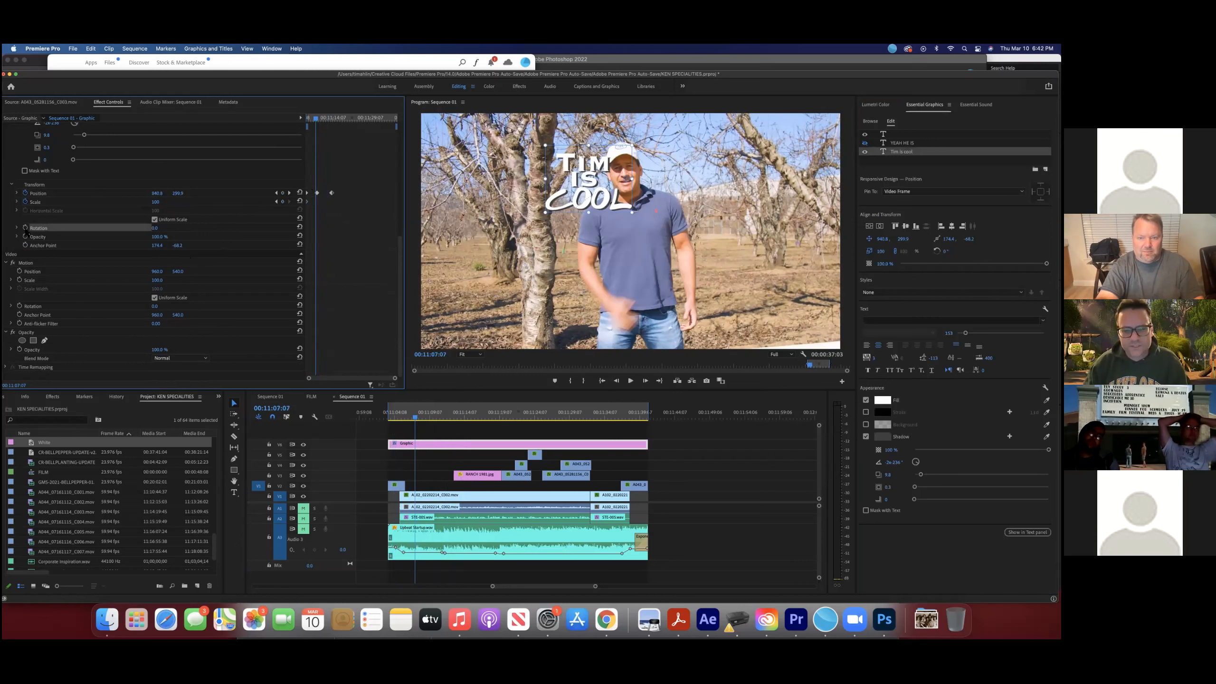
pyautogui.moveTo(158, 228); pyautogui.dragTo(111, 262)
pyautogui.scroll(2, 163, 228)
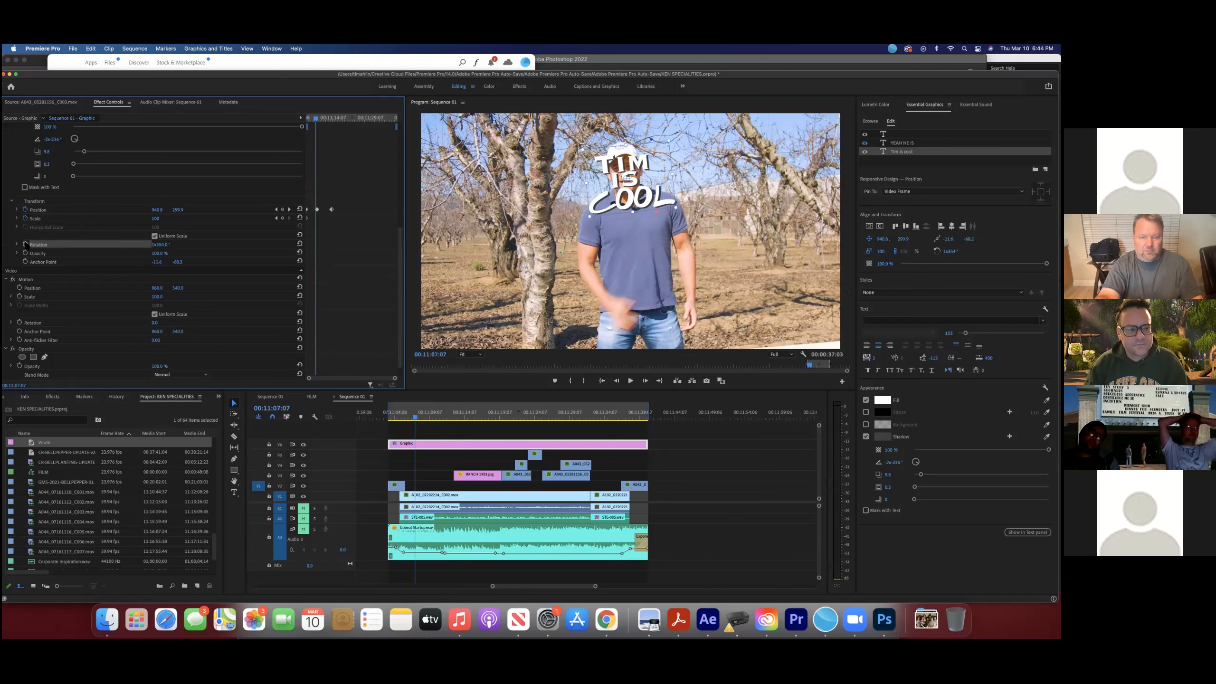
pyautogui.press('space')
pyautogui.press('space')
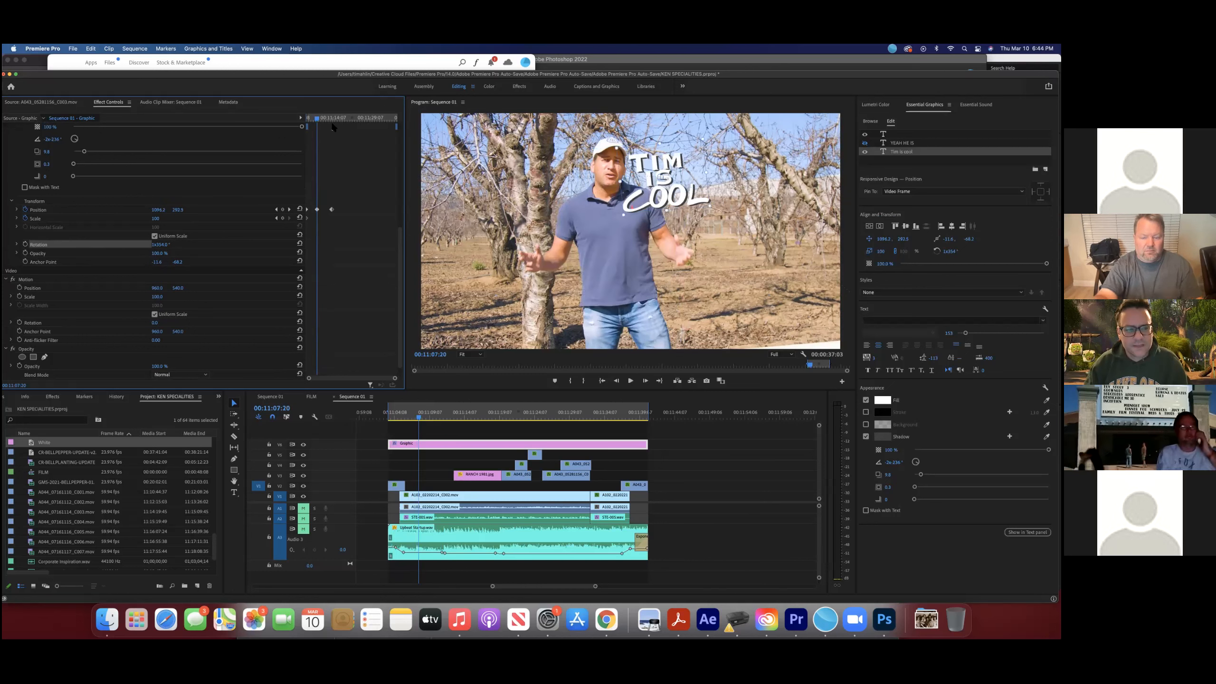
# Step: Animate the title's rotation with keyframes at the clip's start and near the last position keyframe, and preview the spin
pyautogui.moveTo(317, 118); pyautogui.dragTo(306, 119)
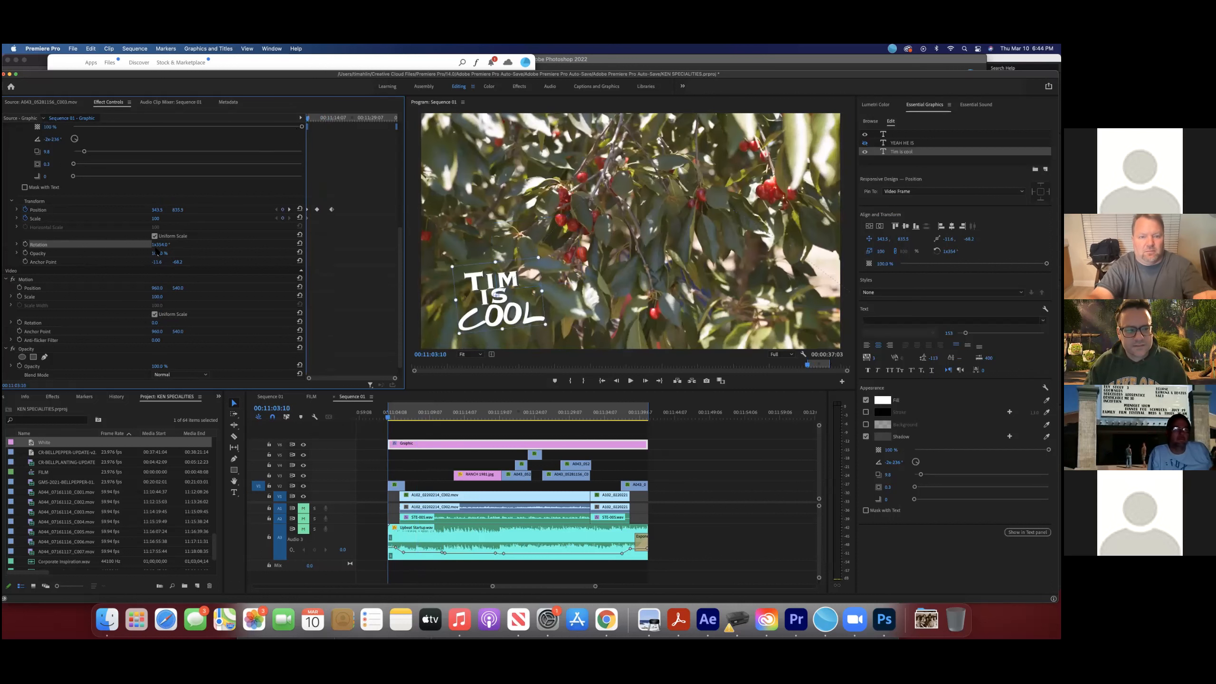
pyautogui.click(26, 245)
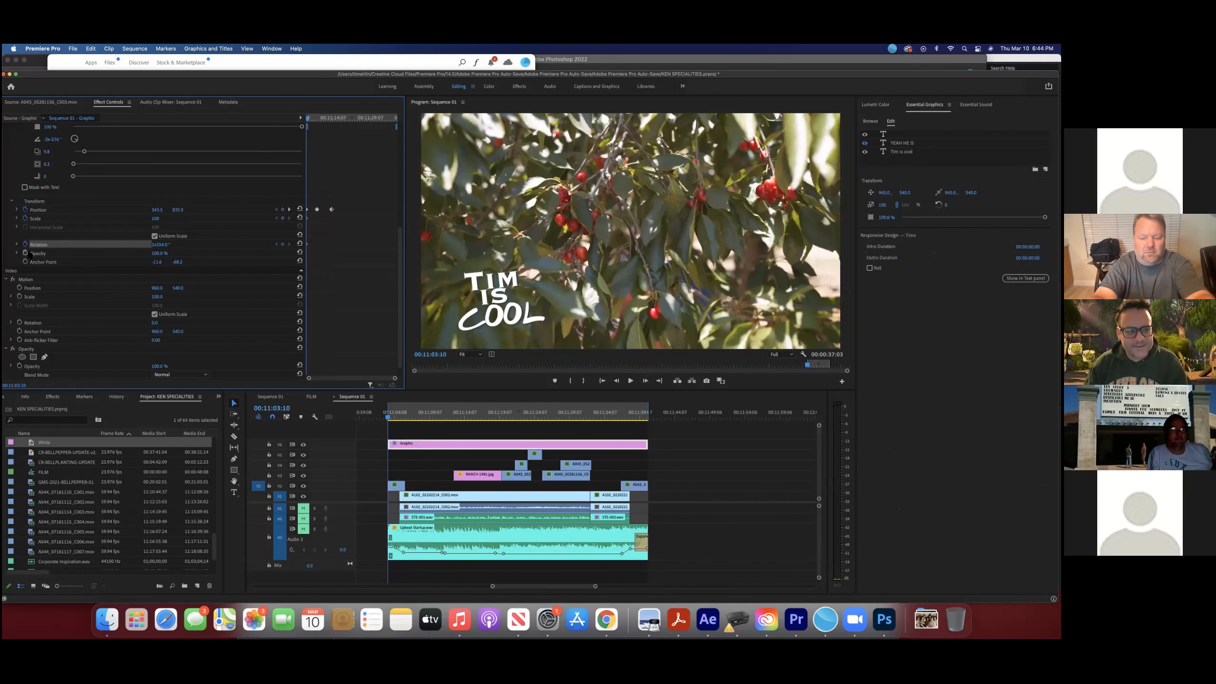
pyautogui.moveTo(325, 118); pyautogui.dragTo(331, 124)
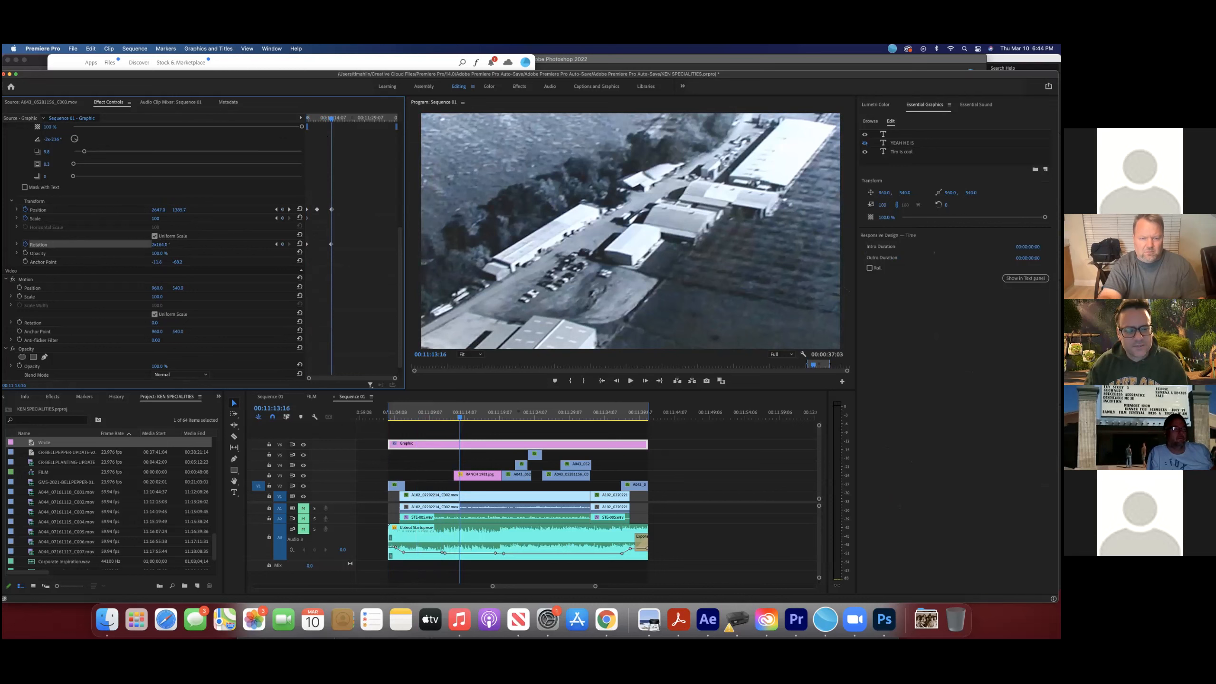
pyautogui.click(391, 418)
pyautogui.press('space')
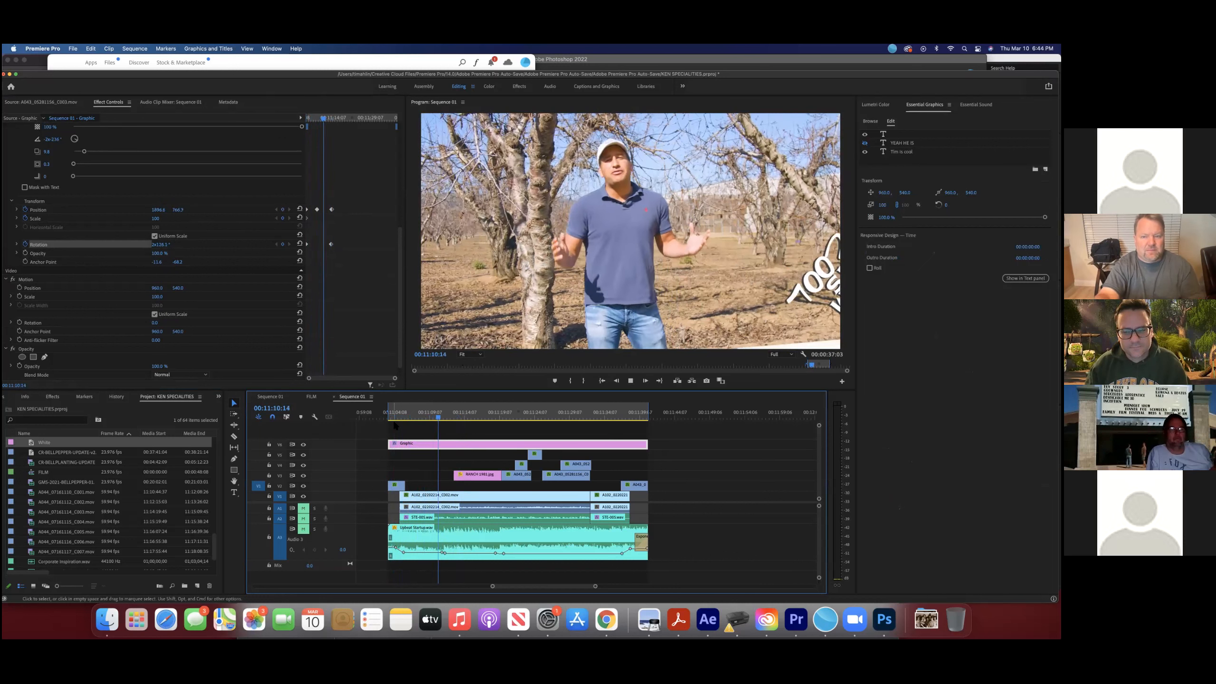
pyautogui.press('space')
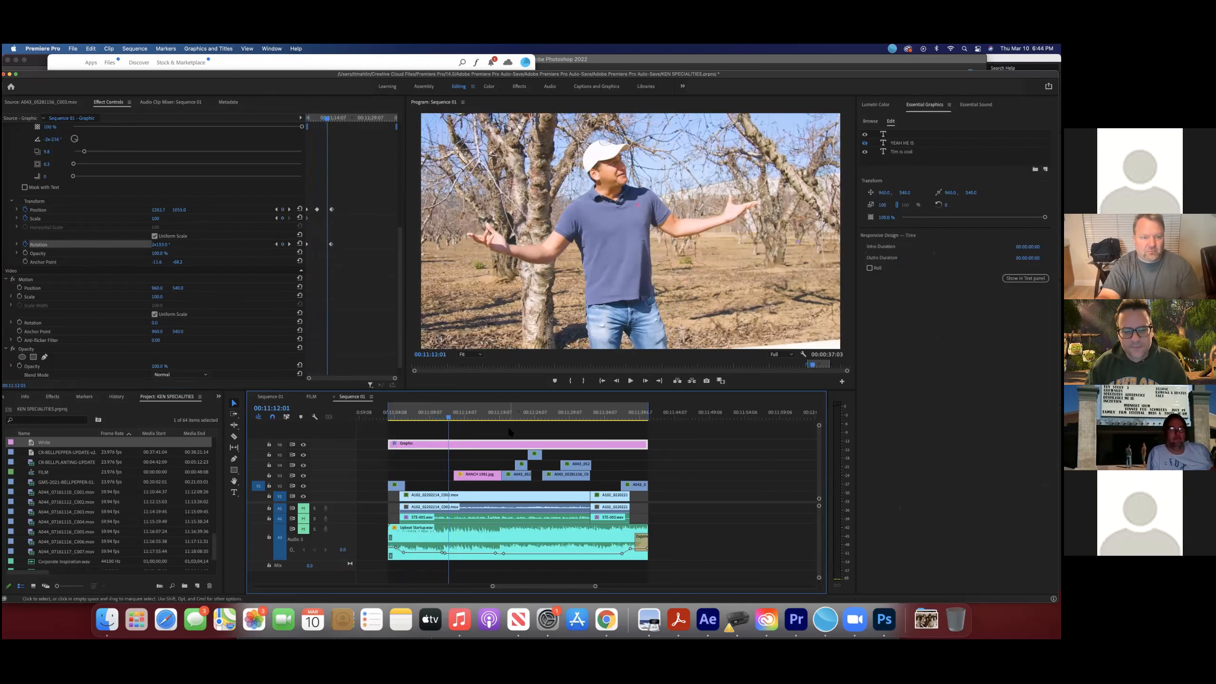
pyautogui.hscroll(3, 495, 424)
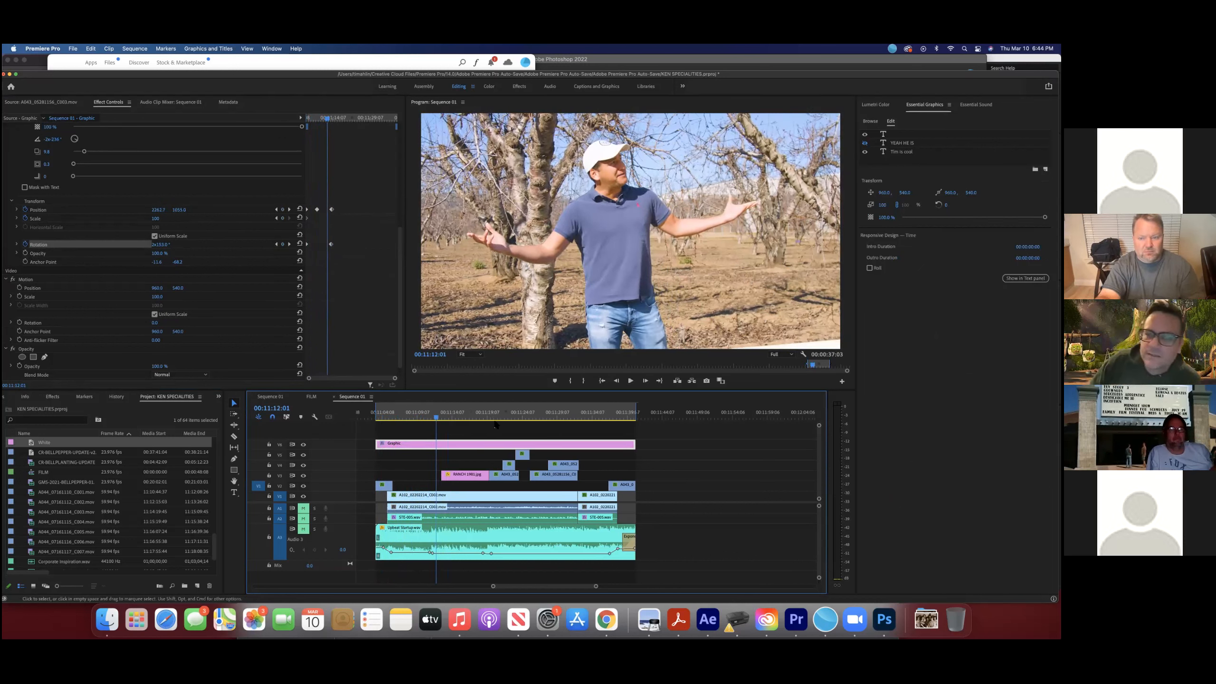
pyautogui.moveTo(418, 415); pyautogui.dragTo(367, 434)
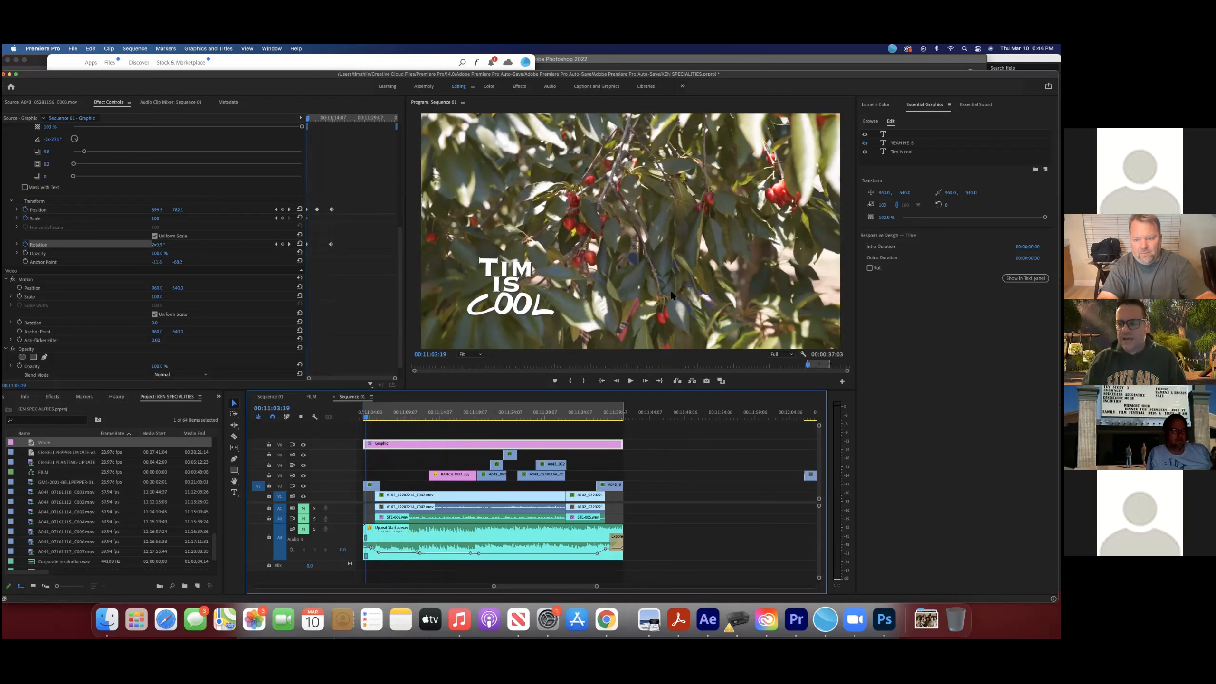
# Step: Add the Angled Credits motion graphics template to the sequence after the title's graphics clip, and view its frame
pyautogui.click(908, 114)
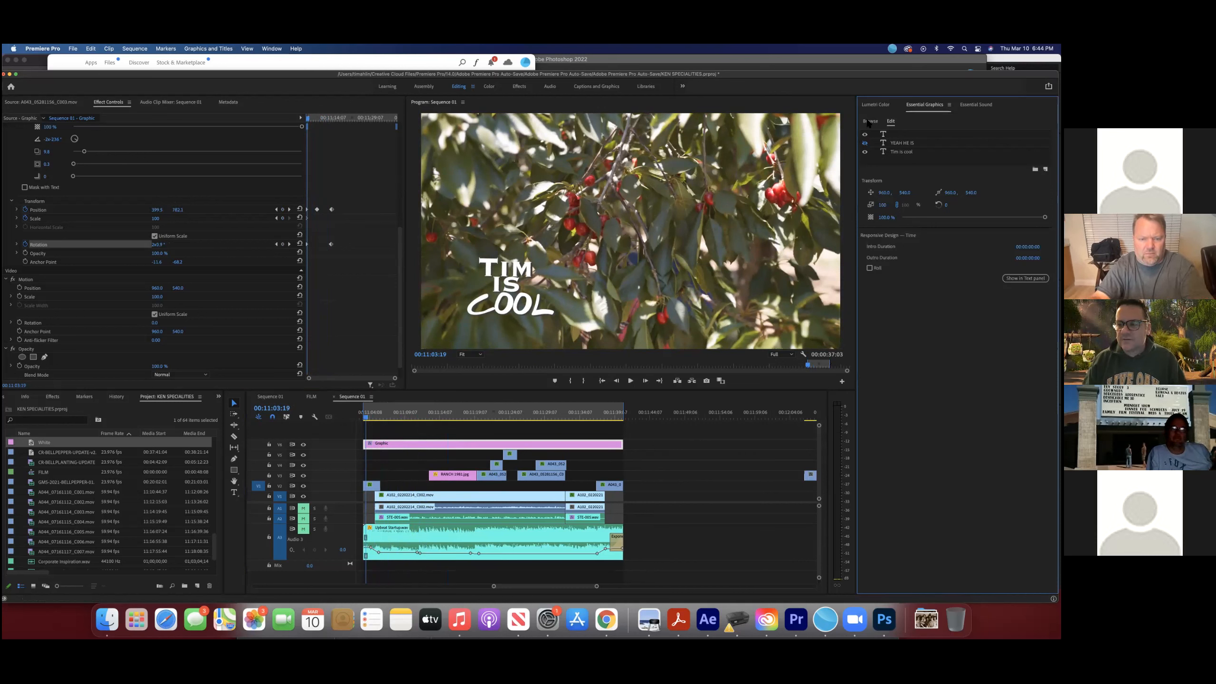
pyautogui.click(868, 122)
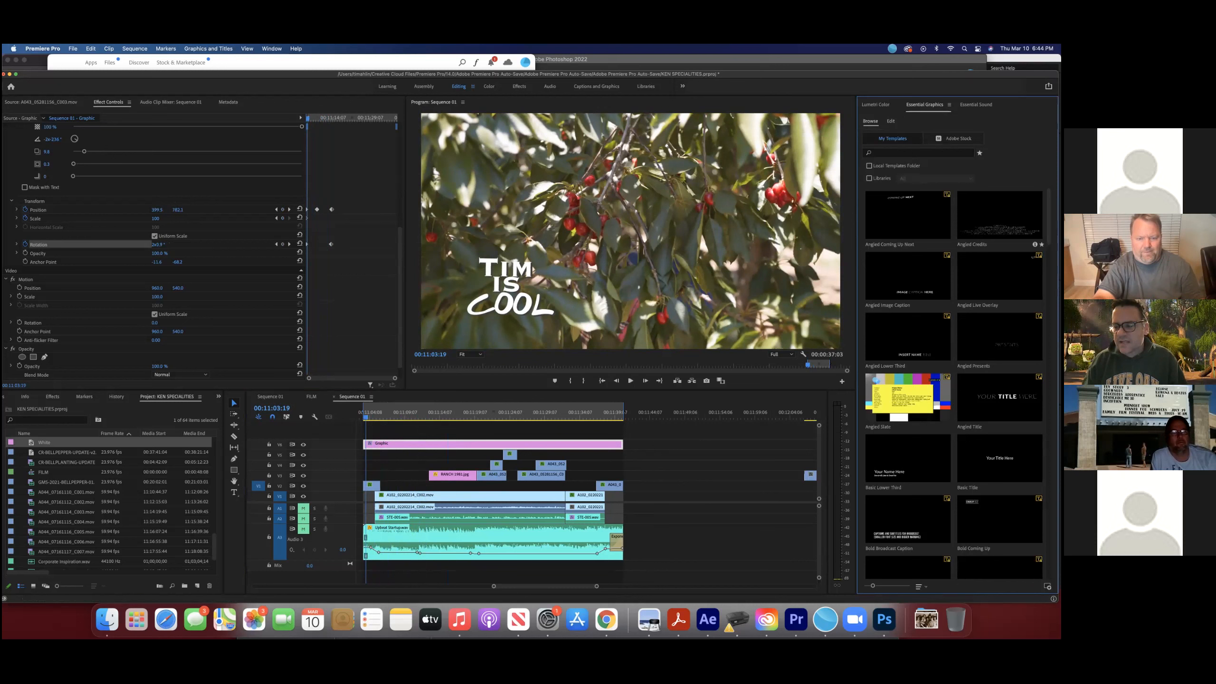
pyautogui.click(1000, 215)
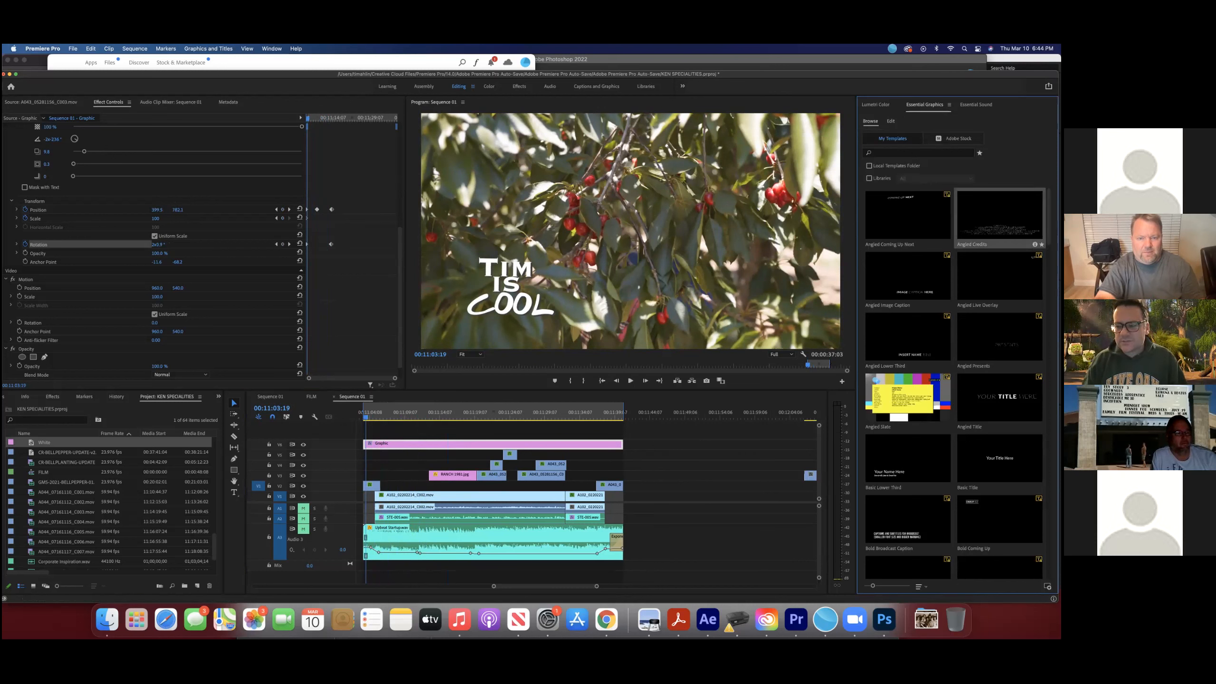
pyautogui.moveTo(999, 216); pyautogui.dragTo(648, 444)
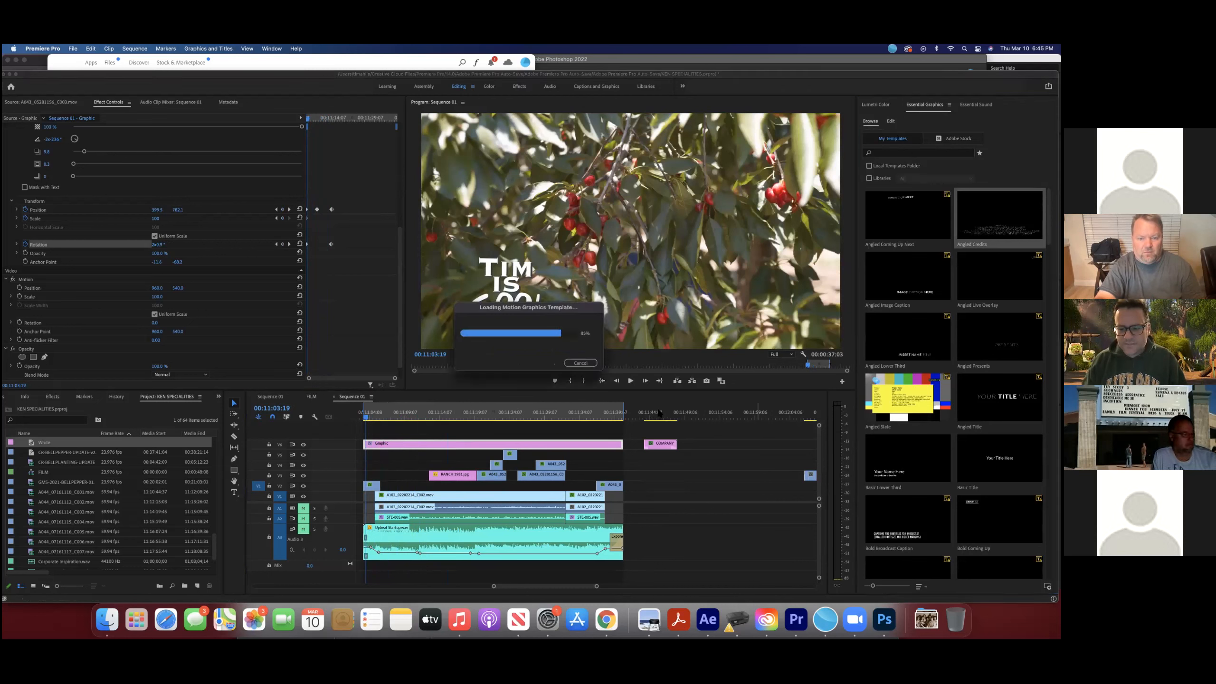
pyautogui.click(659, 414)
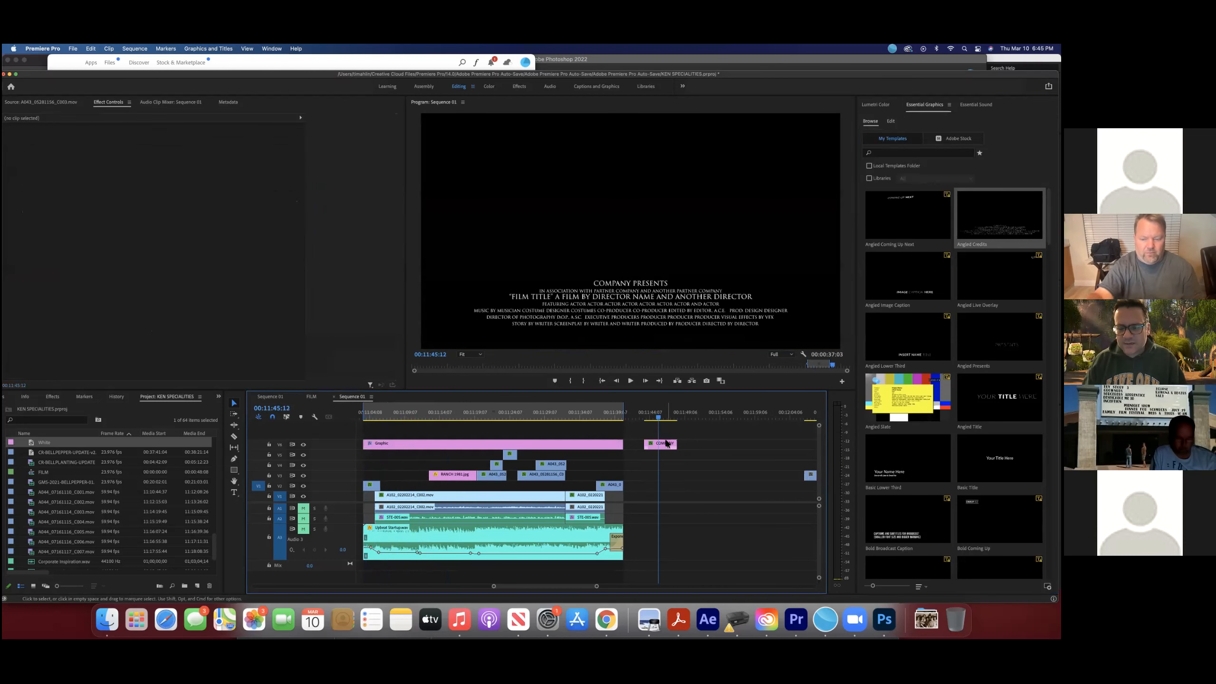
# Step: Move the Angled Credits clip above the title's graphics clip, over the shot of the man in the orchard, and select it
pyautogui.moveTo(660, 444); pyautogui.dragTo(577, 416)
pyautogui.click(601, 416)
pyautogui.click(589, 422)
pyautogui.click(586, 434)
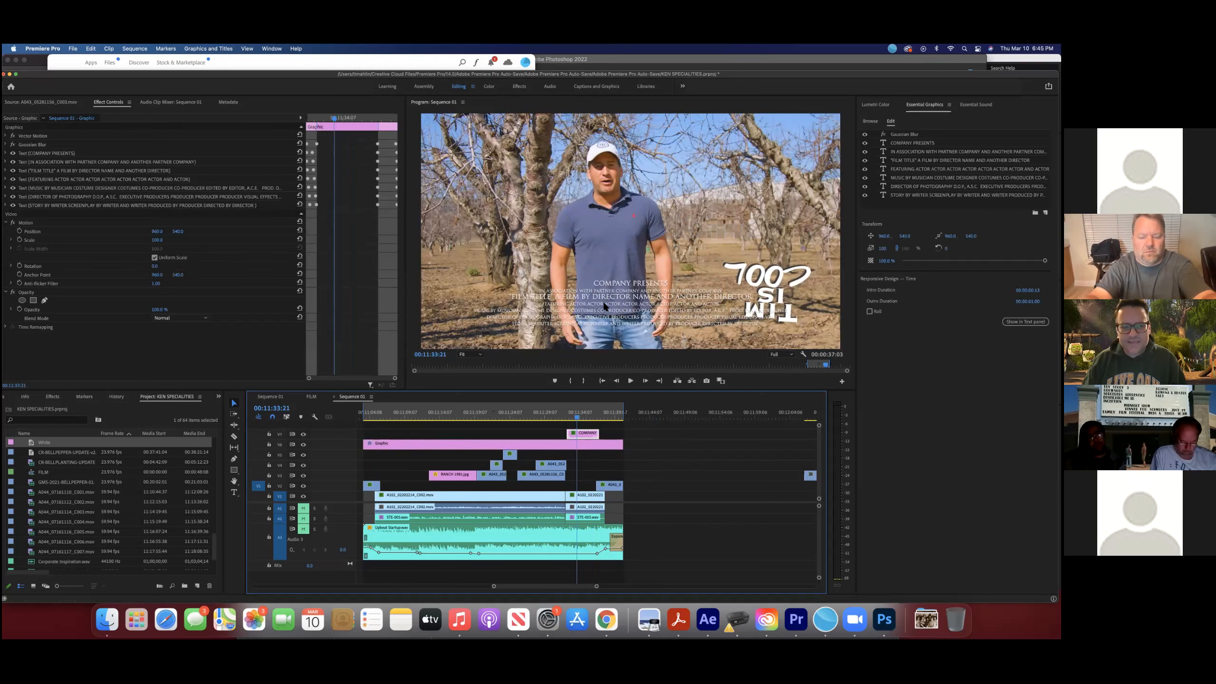
# Step: Replace the credits' "COMPANY PRESENTS" line with "GAV EDITING CLASS"
pyautogui.click(905, 142)
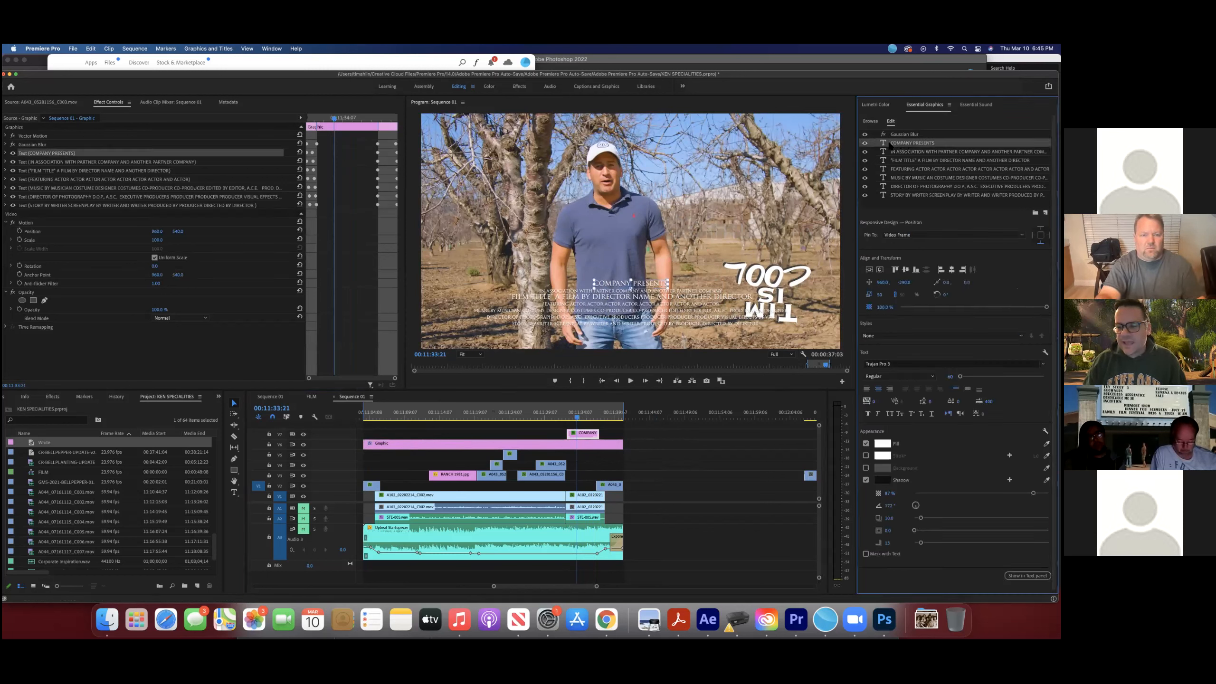
pyautogui.doubleClick(897, 144)
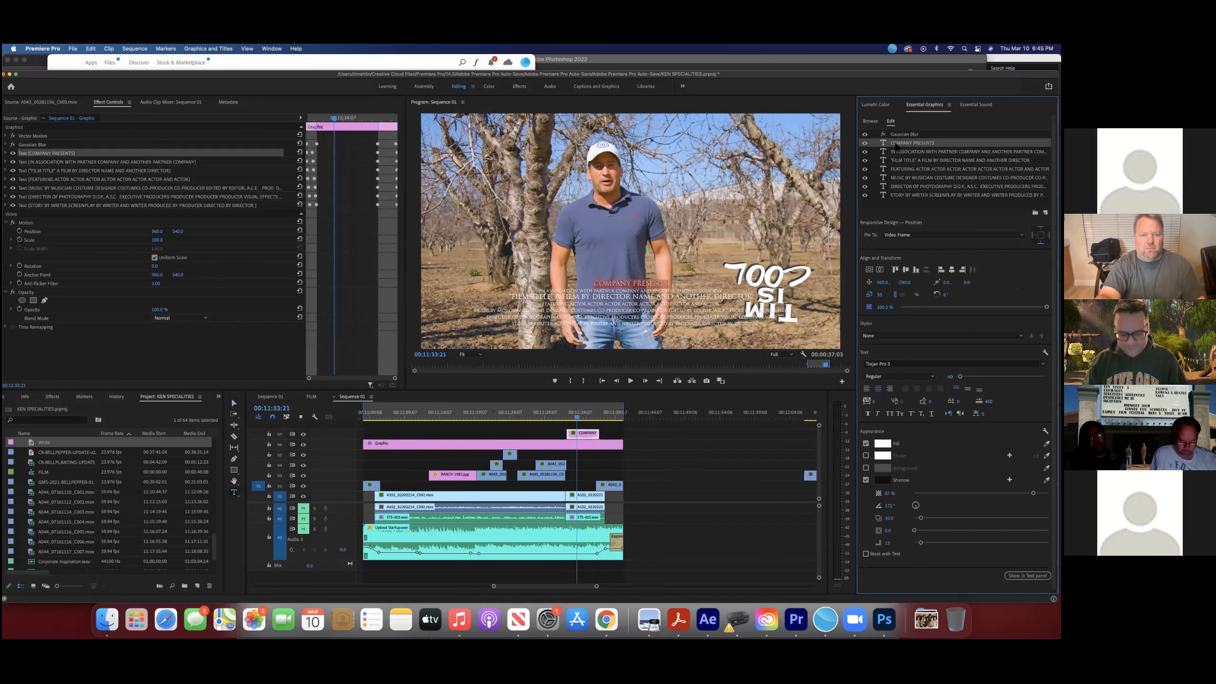
pyautogui.write('R')
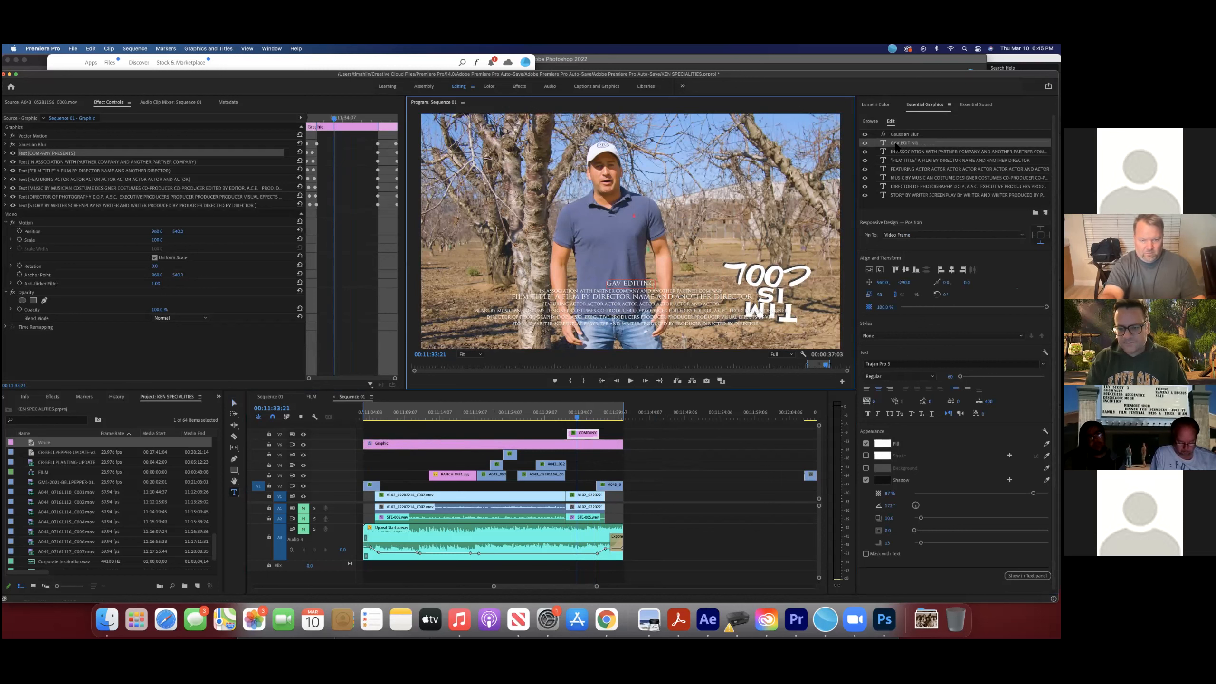
pyautogui.write('ASS')
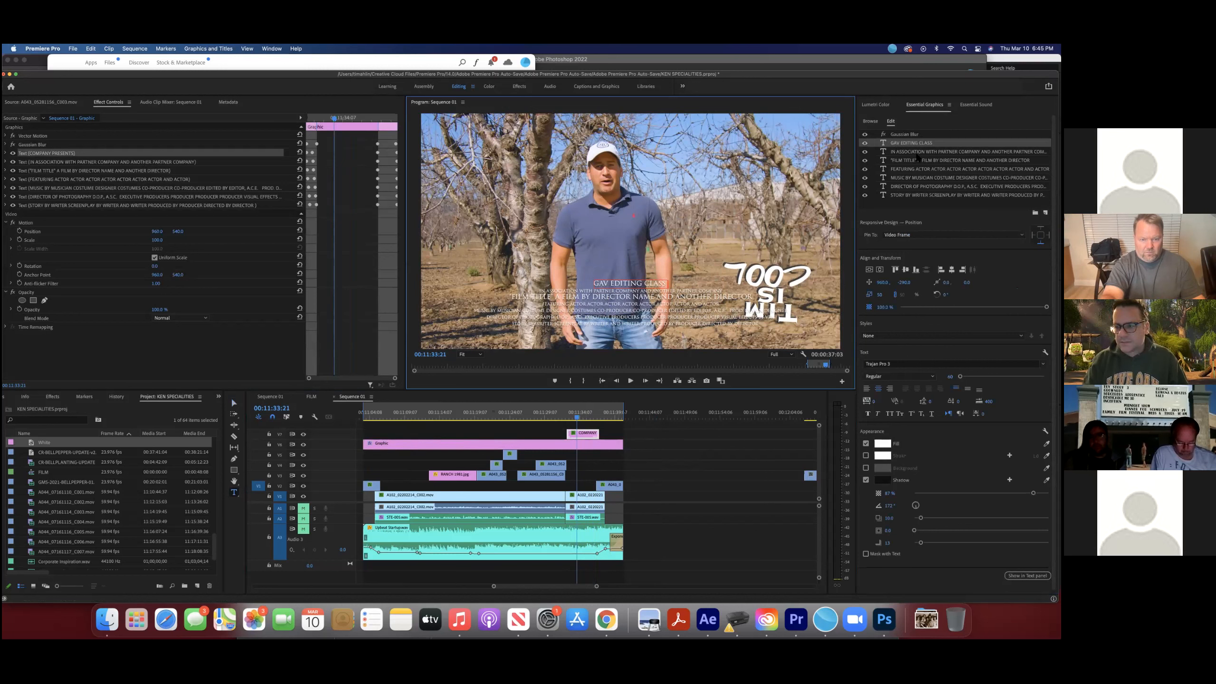
pyautogui.click(950, 208)
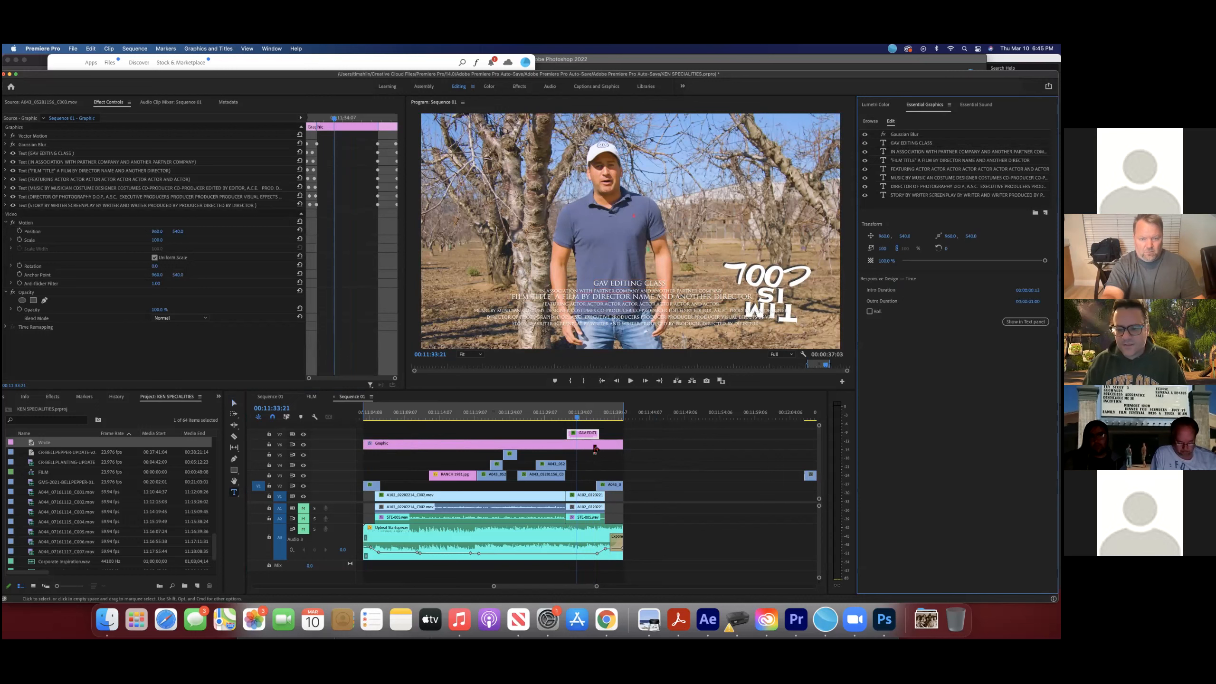
# Step: Play the sequence from before the credits clip to preview the edited credits over the footage
pyautogui.click(615, 431)
pyautogui.moveTo(571, 418); pyautogui.dragTo(537, 426)
pyautogui.press('space')
pyautogui.hscroll(1, 569, 422)
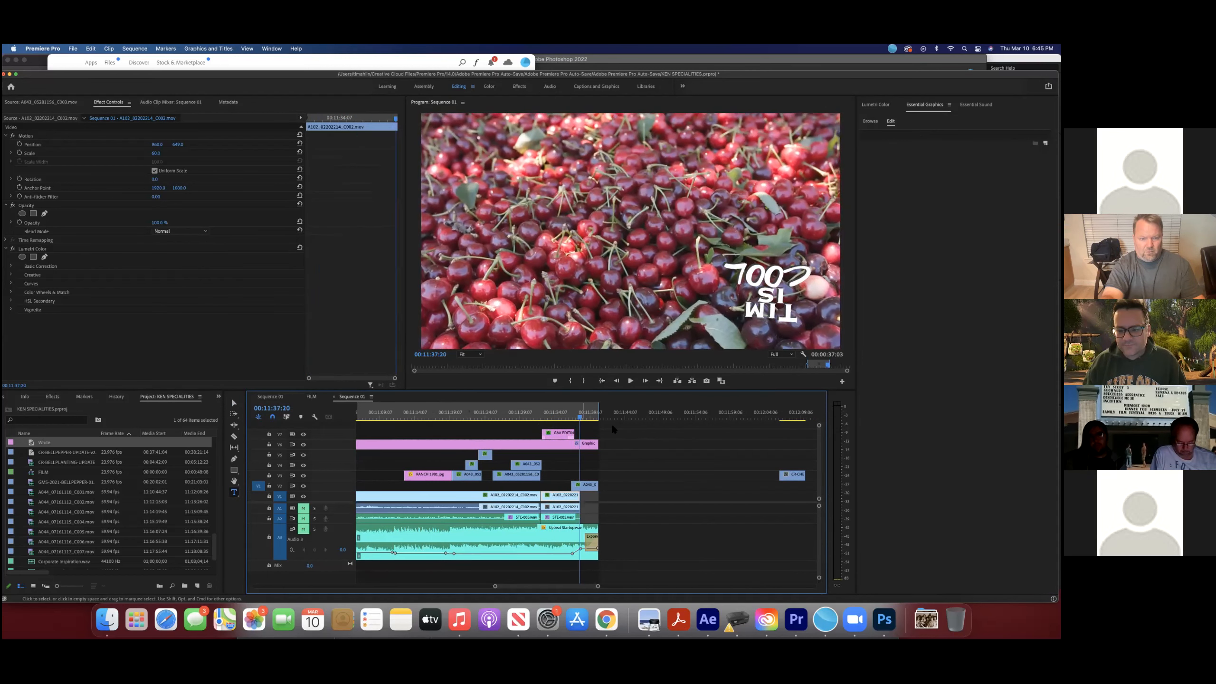
# Step: Hide the spinning title's video track while viewing a frame within the credits clip
pyautogui.click(603, 437)
pyautogui.moveTo(580, 414); pyautogui.dragTo(556, 414)
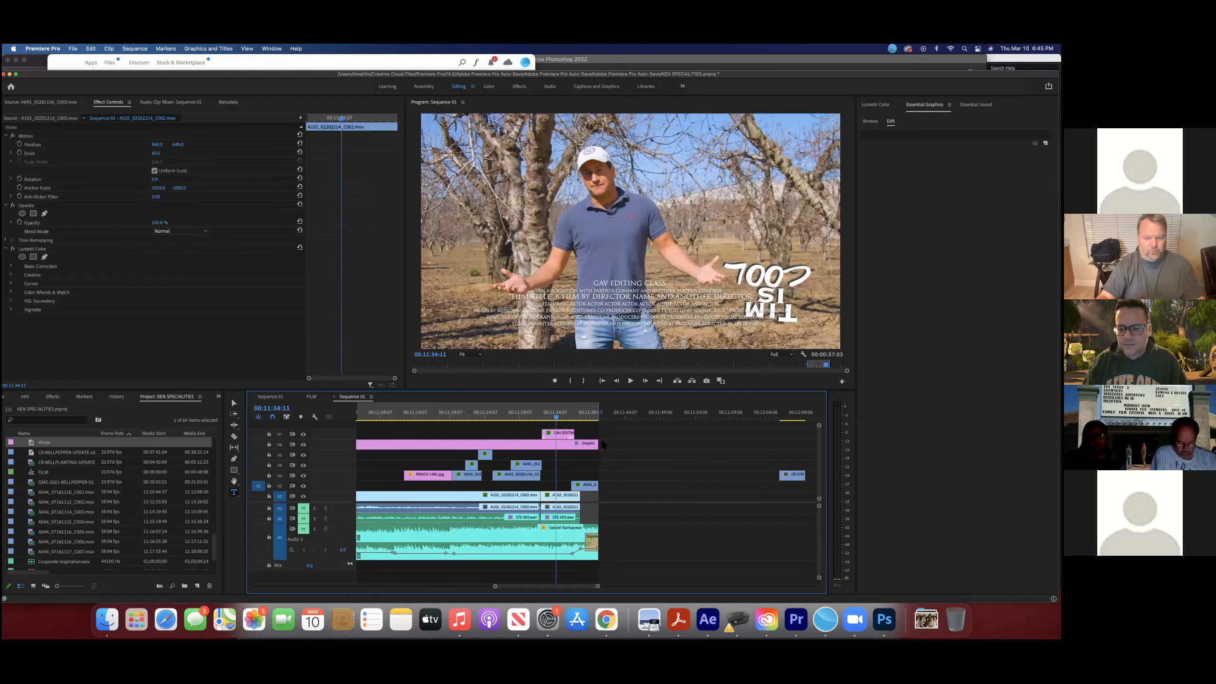
pyautogui.click(303, 445)
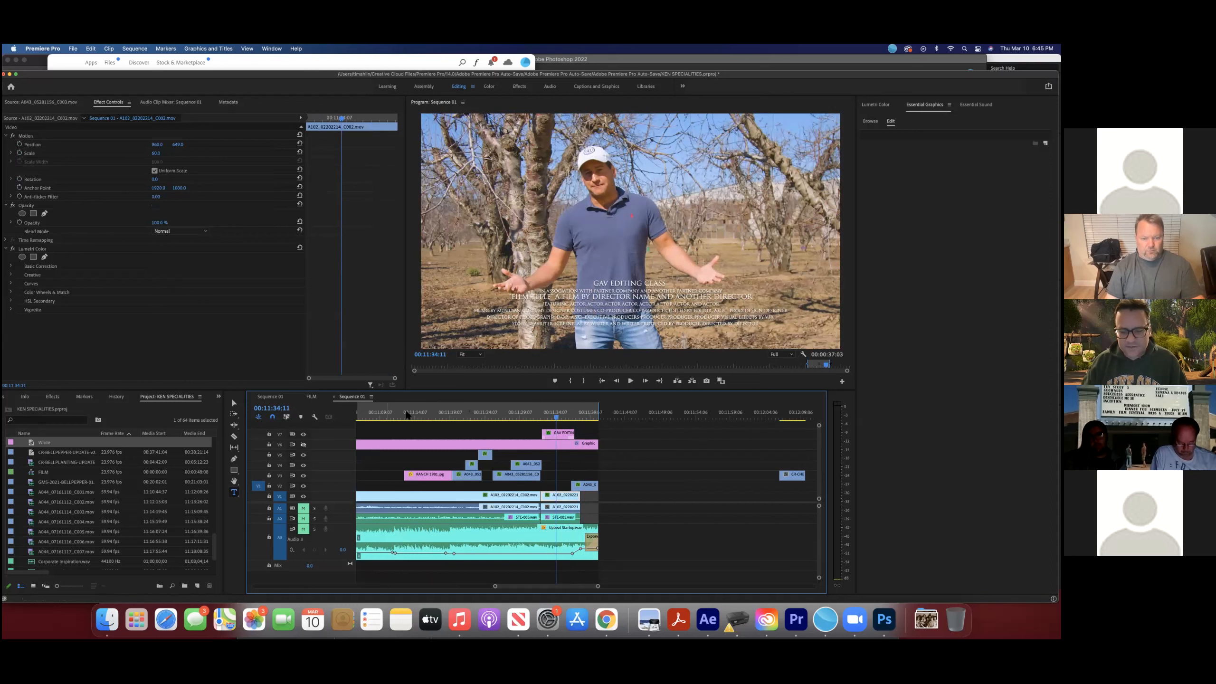
# Step: Add the Angled Slate motion graphics template on the credits' track at the end of the sequence, and view its frame
pyautogui.click(871, 122)
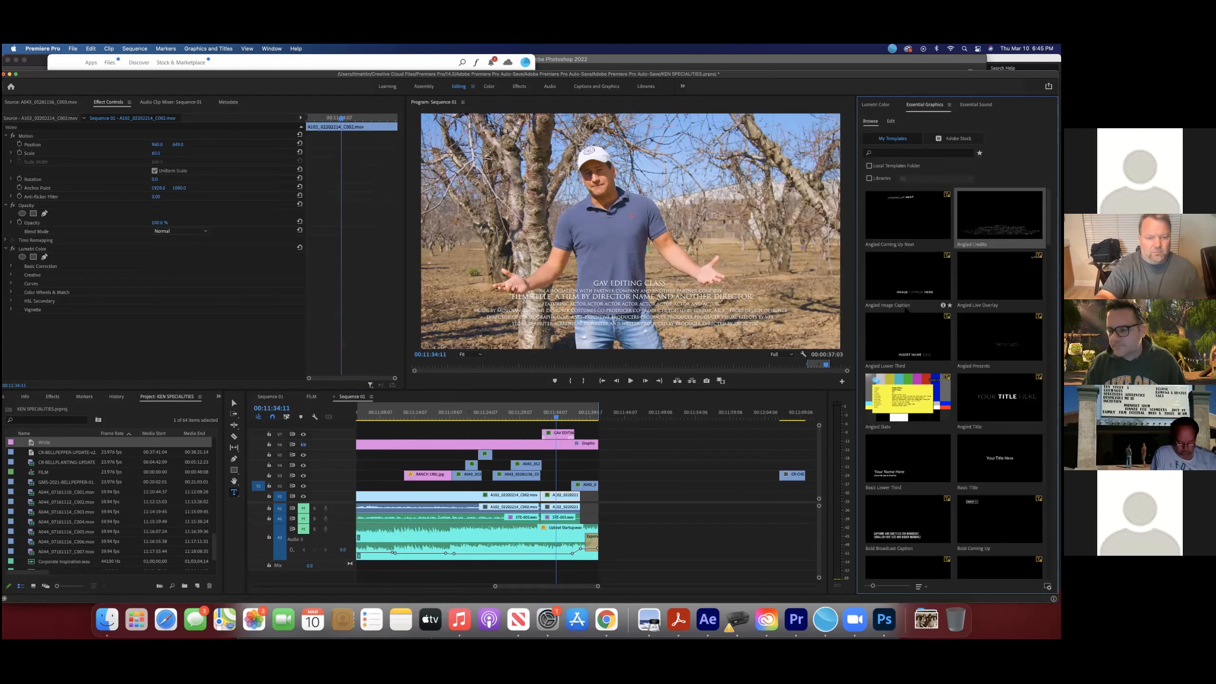
pyautogui.scroll(-5, 910, 345)
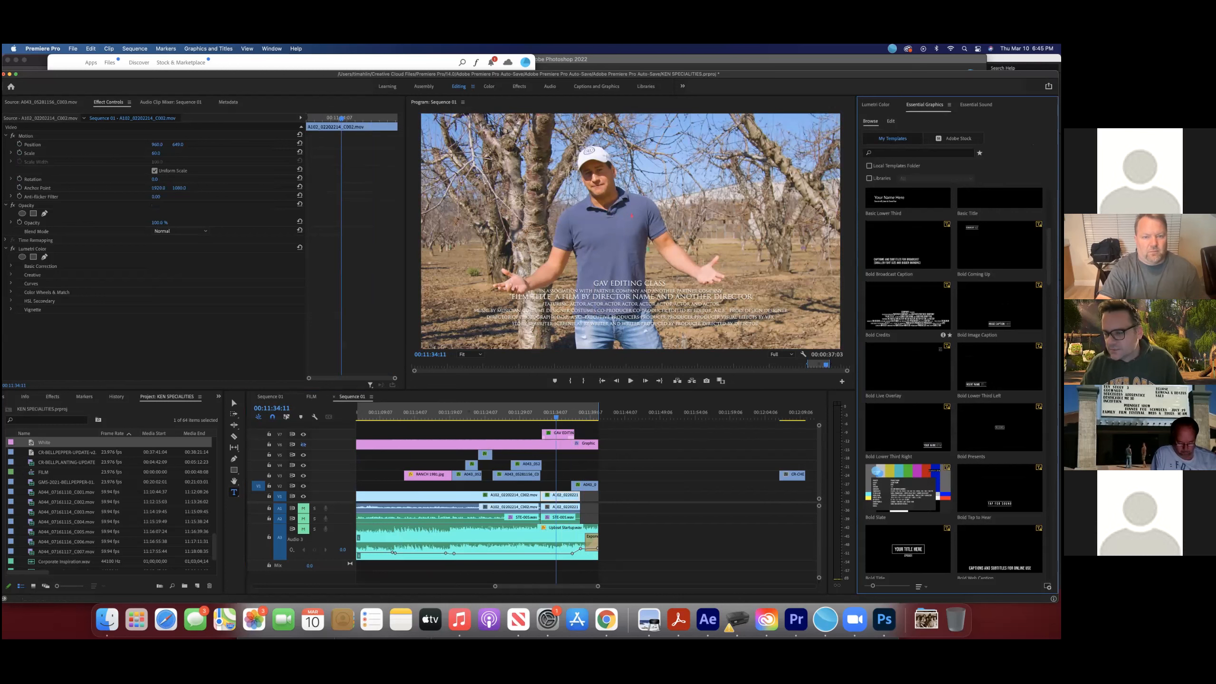
pyautogui.scroll(2, 908, 335)
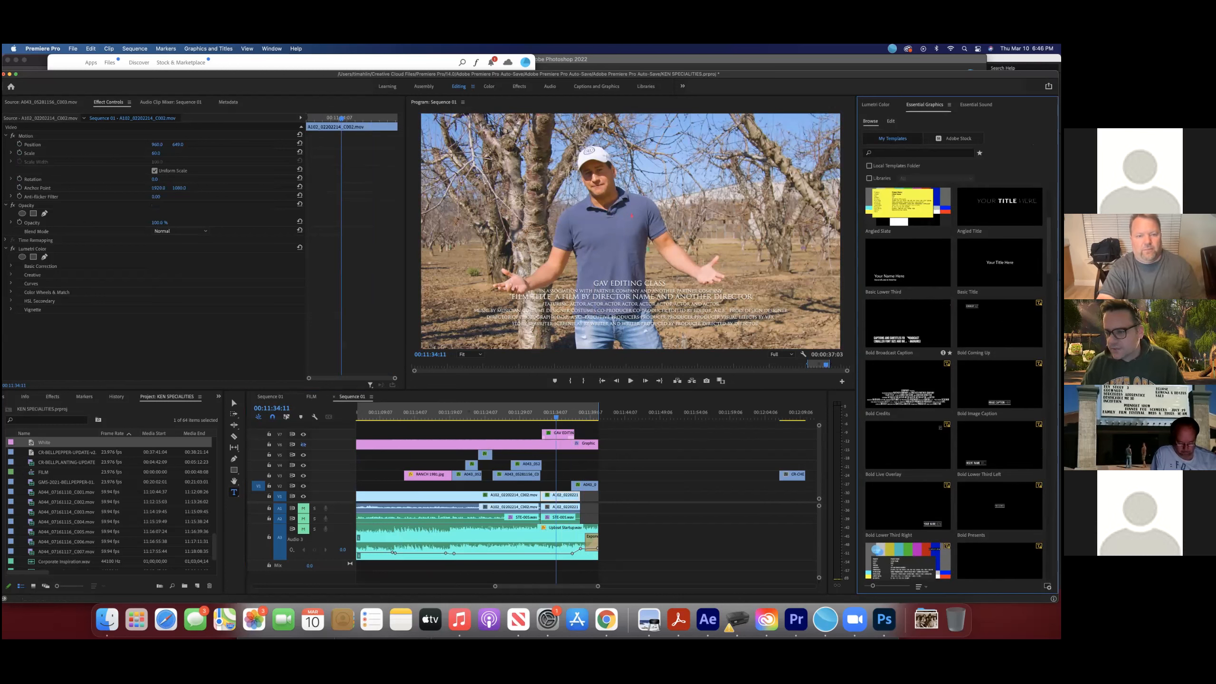
pyautogui.scroll(3, 954, 384)
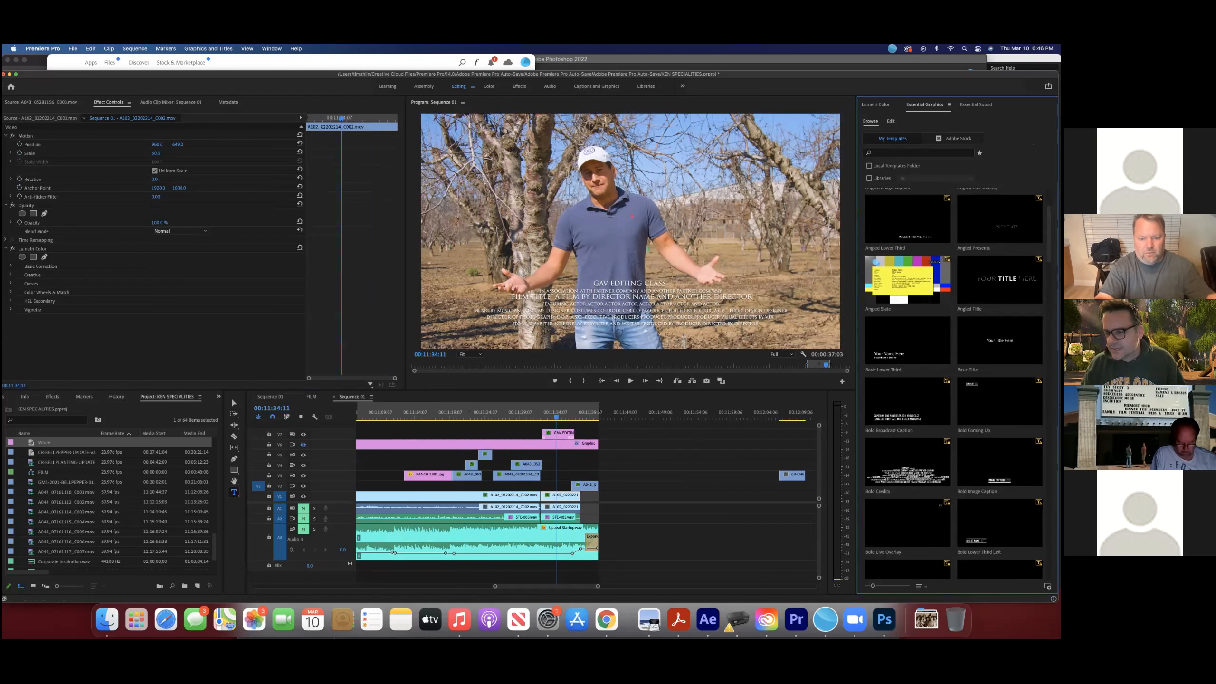
pyautogui.moveTo(915, 275); pyautogui.dragTo(607, 419)
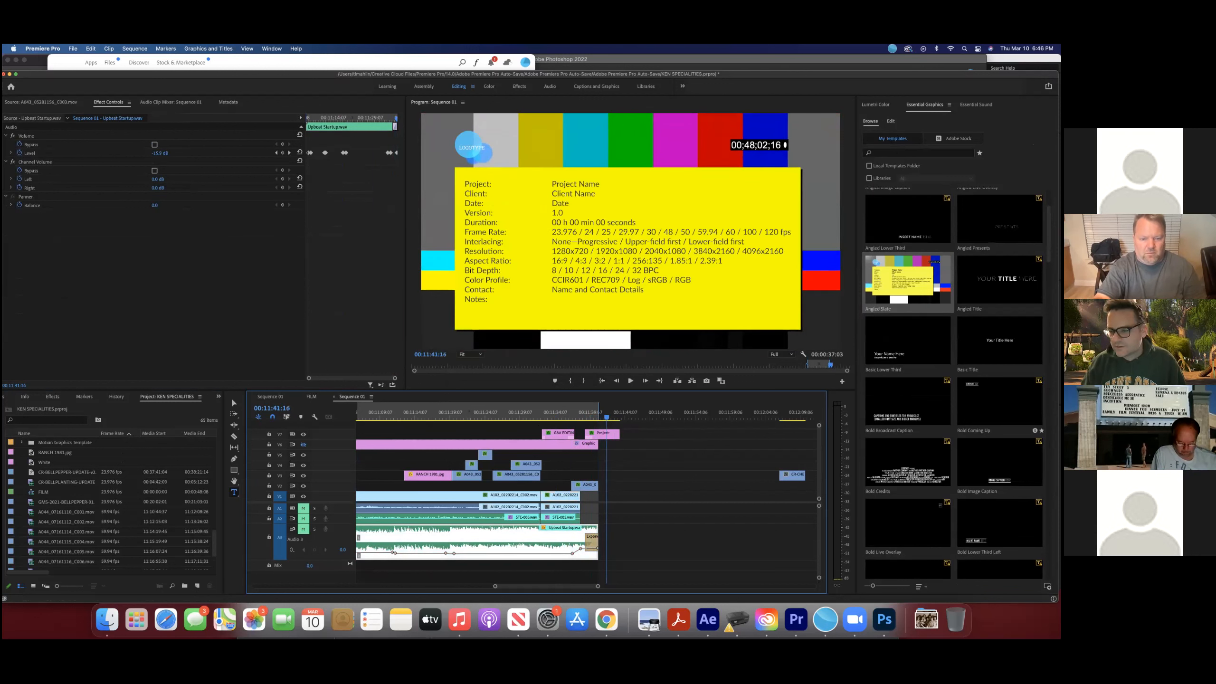
# Step: Add the Bold Lower Third Left template over the cherry-picking footage before the credits clip, and view its frame
pyautogui.scroll(-5, 905, 361)
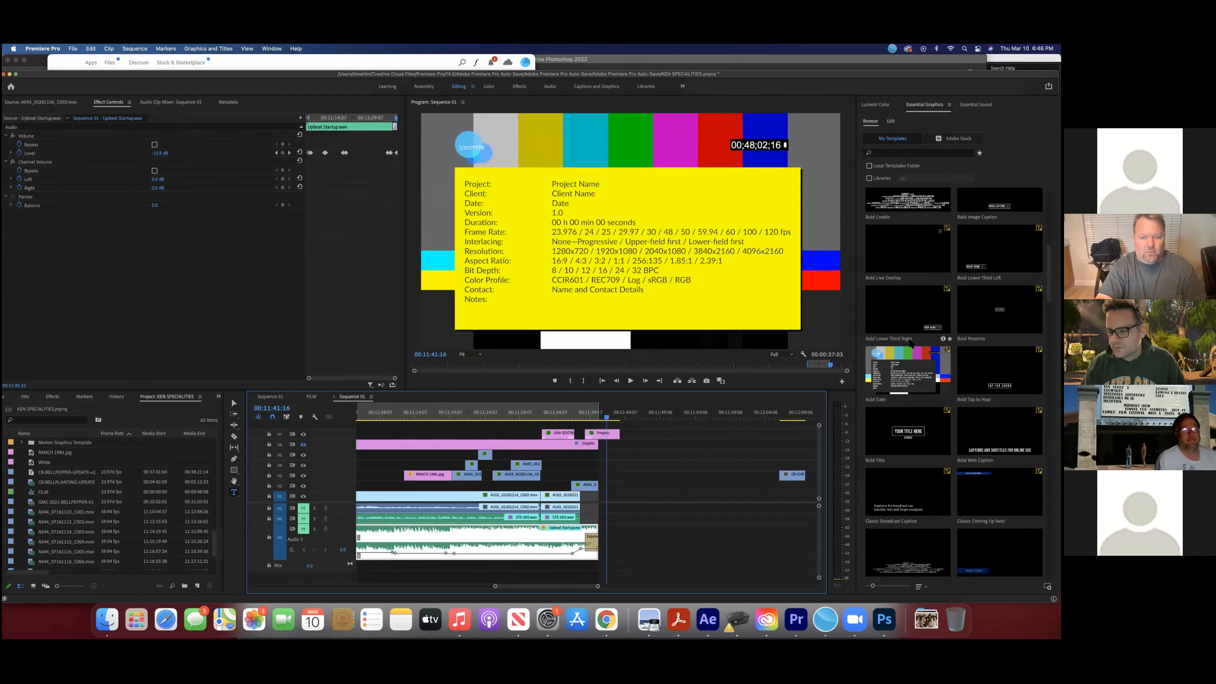
pyautogui.scroll(-1, 906, 359)
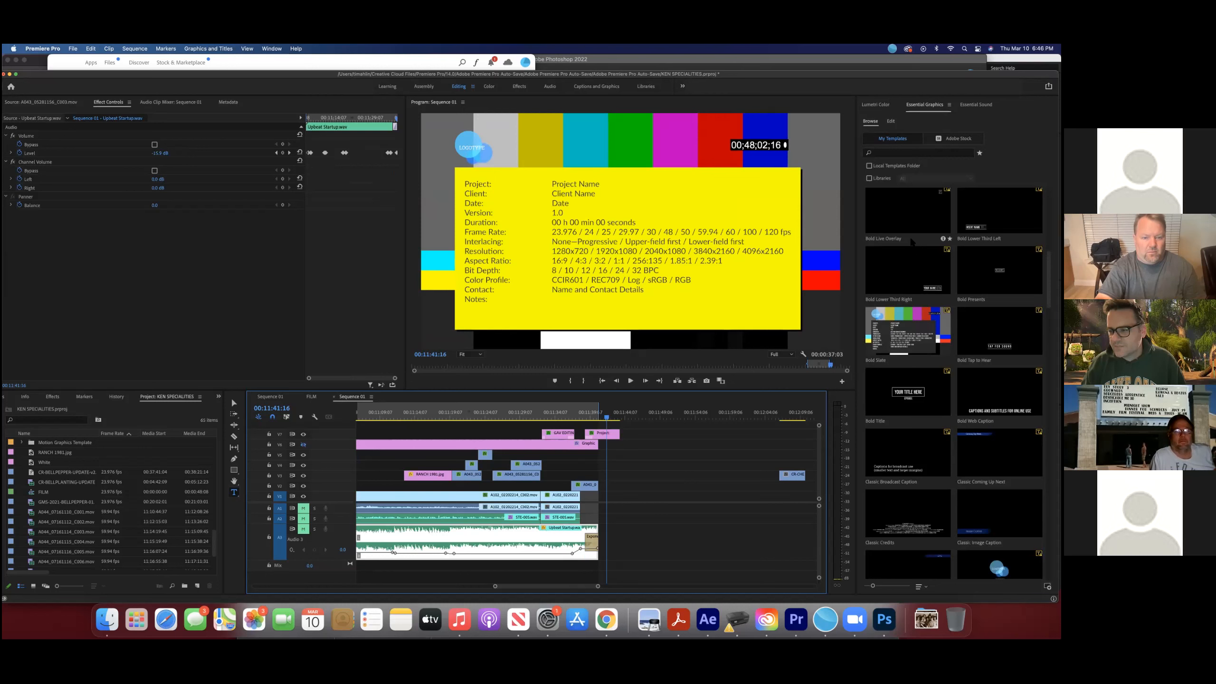
pyautogui.moveTo(1000, 211); pyautogui.dragTo(506, 420)
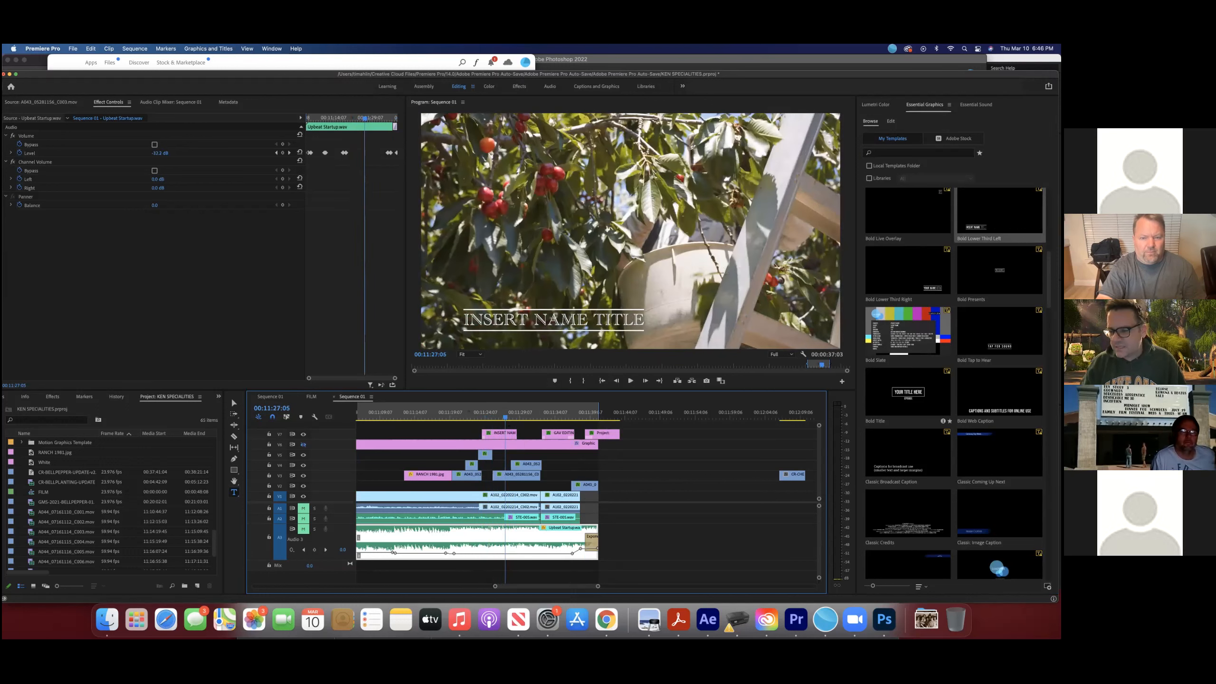
# Step: Add the Gaming Background Loop template above the ranch photo, before the lower third clip, and view a frame within it
pyautogui.scroll(-3, 999, 216)
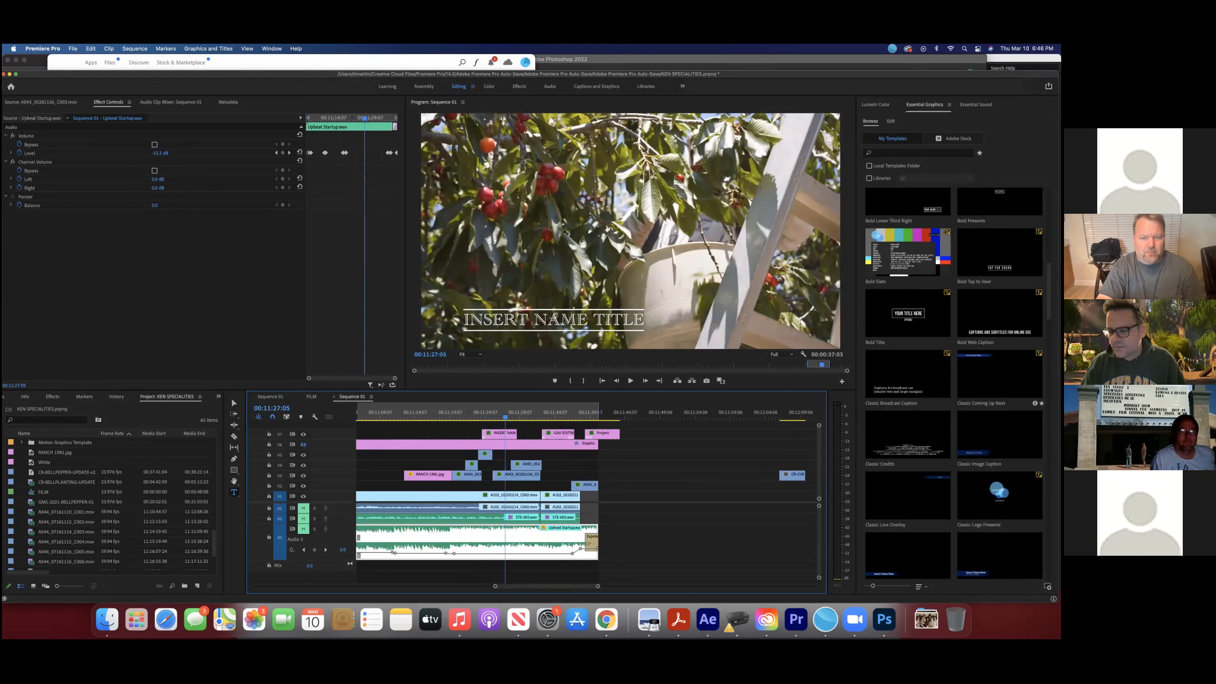
pyautogui.scroll(-4, 917, 347)
pyautogui.scroll(-3, 917, 335)
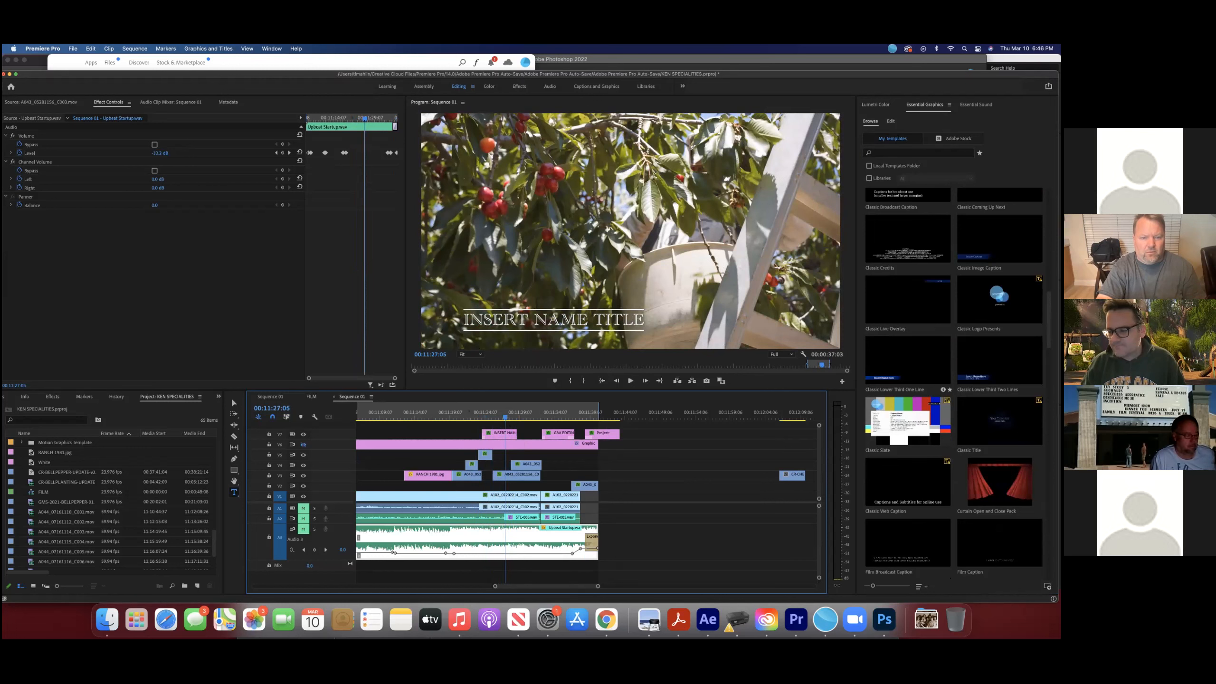
pyautogui.scroll(-2, 908, 364)
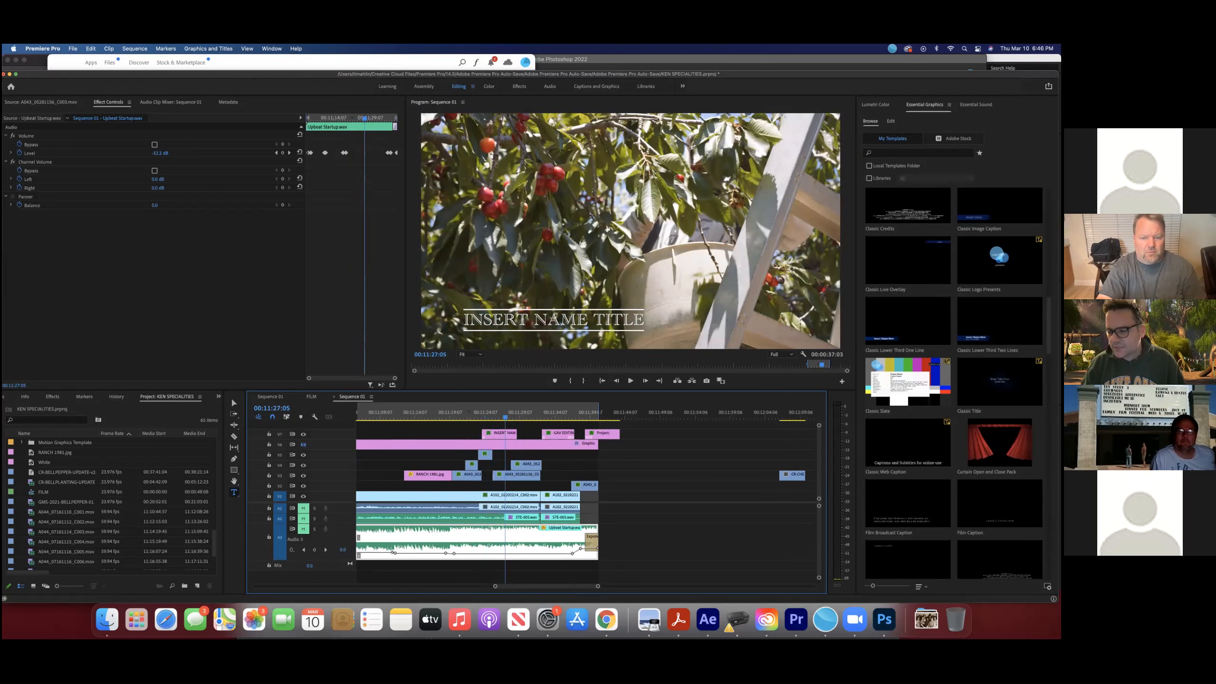
pyautogui.scroll(-3, 954, 384)
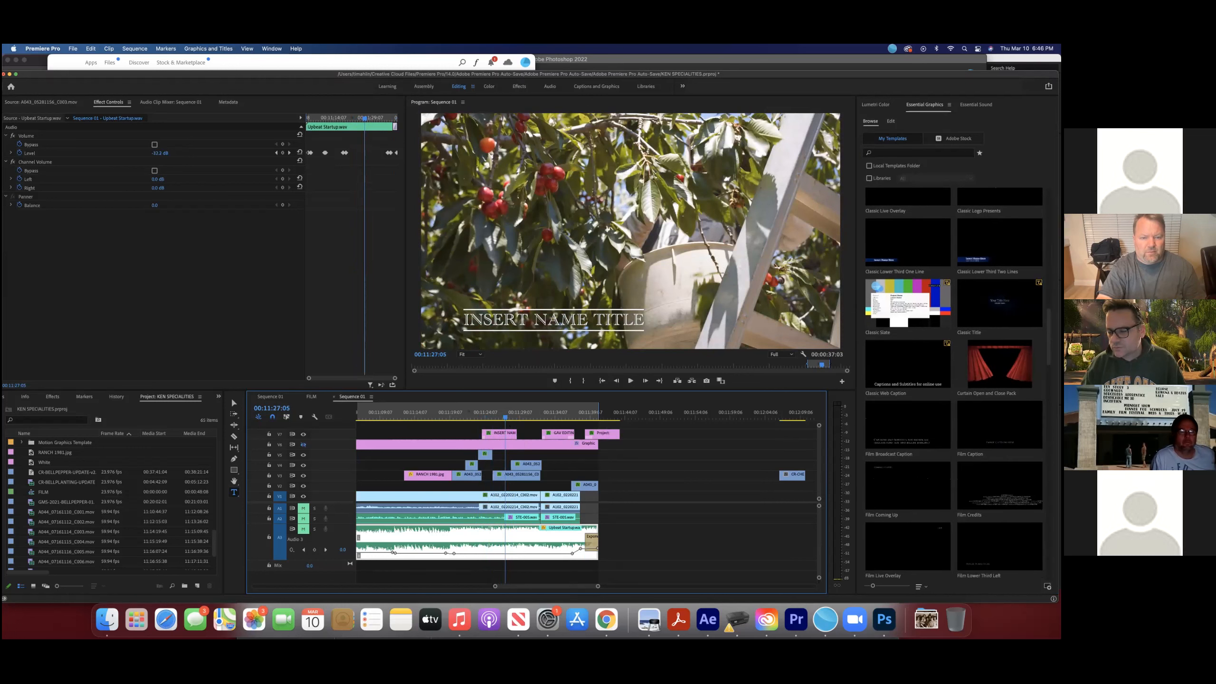
pyautogui.scroll(-3, 954, 377)
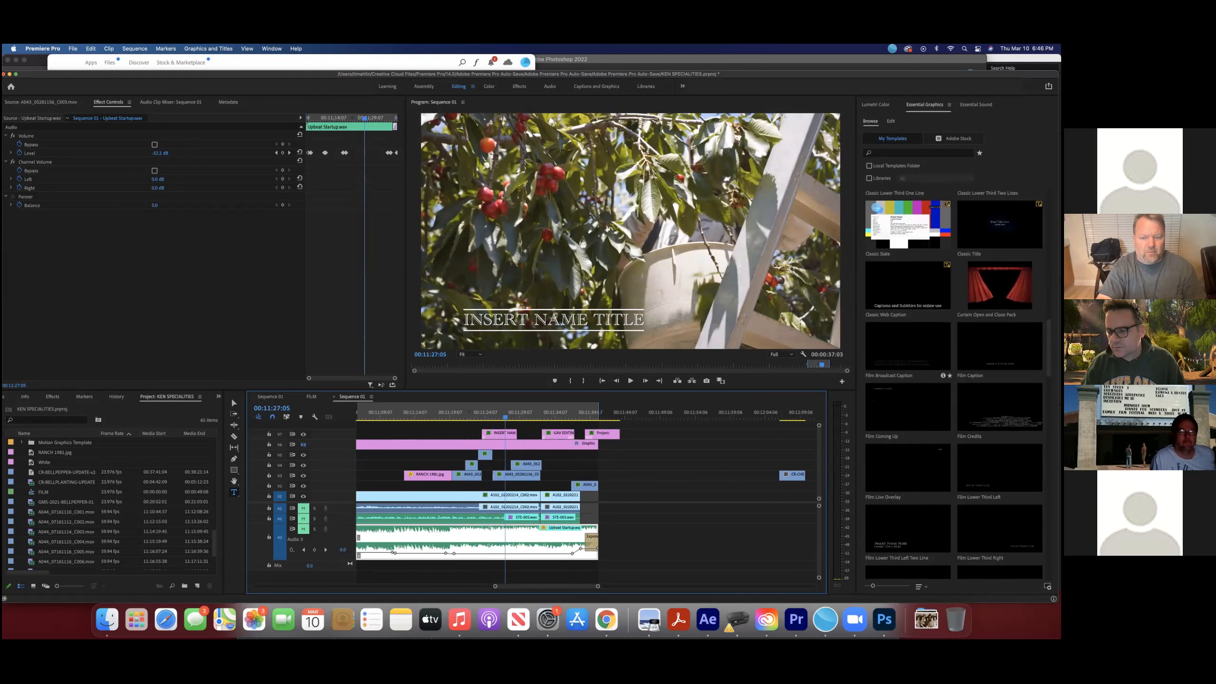
pyautogui.scroll(-4, 954, 383)
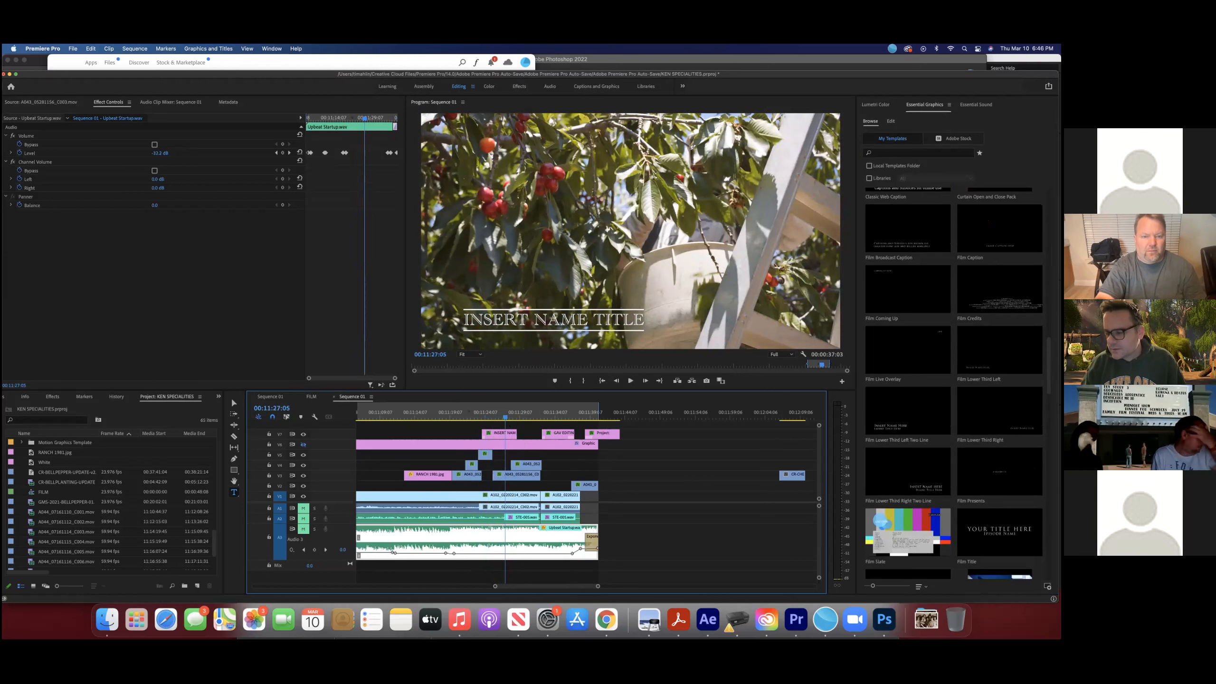
pyautogui.scroll(-5, 968, 414)
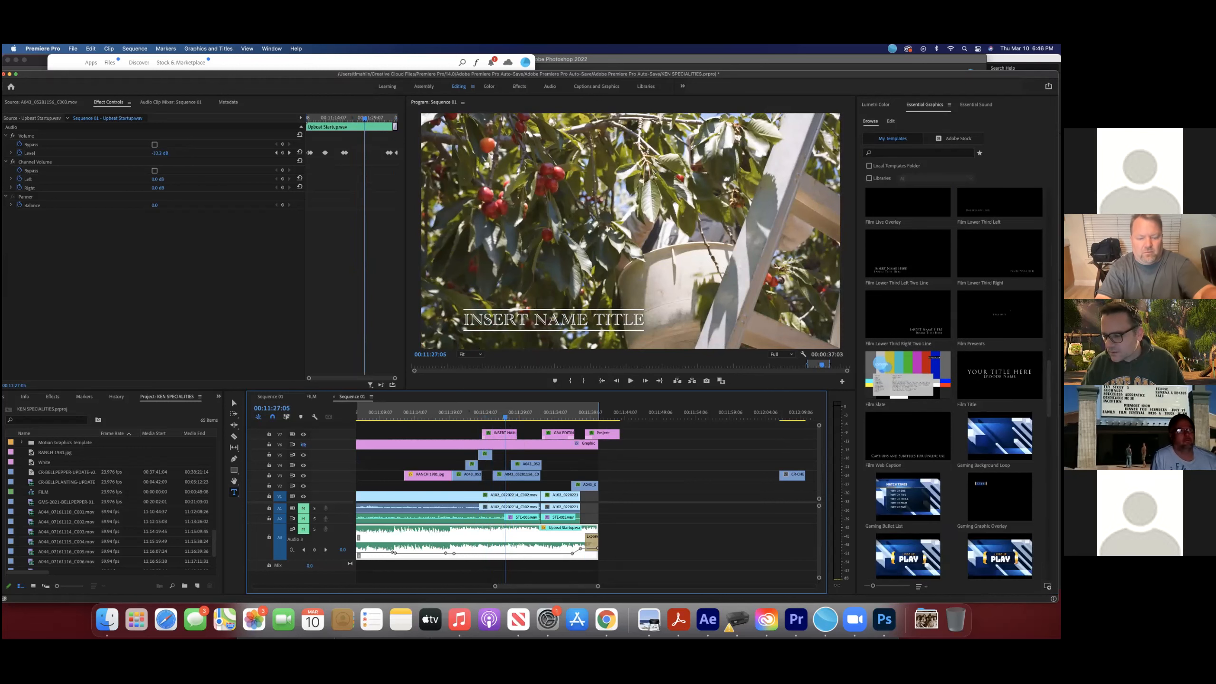
pyautogui.scroll(-3, 968, 414)
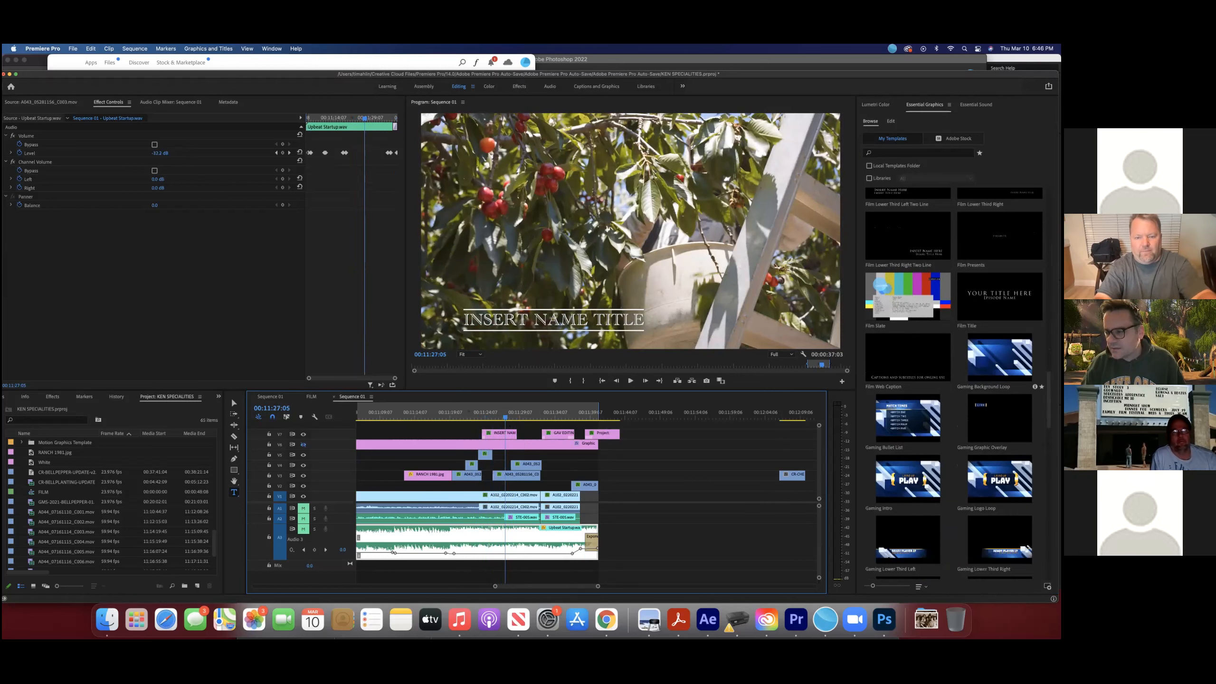
pyautogui.moveTo(999, 359); pyautogui.dragTo(432, 414)
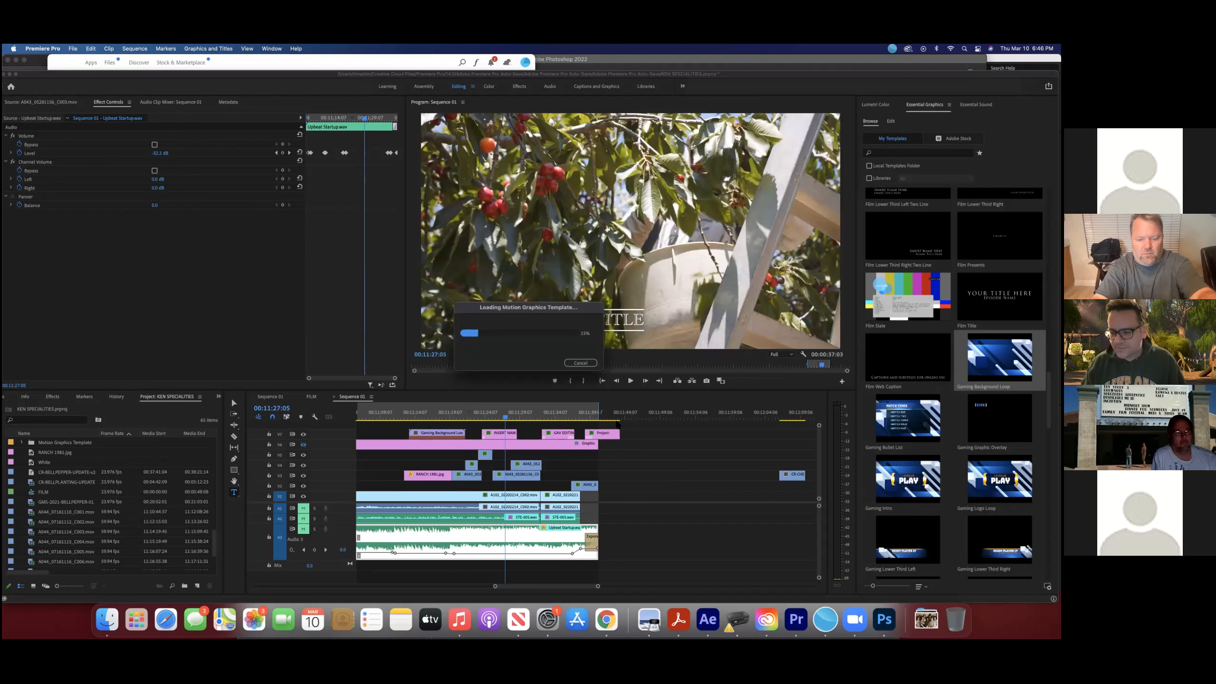
pyautogui.click(441, 414)
pyautogui.moveTo(438, 414); pyautogui.dragTo(423, 415)
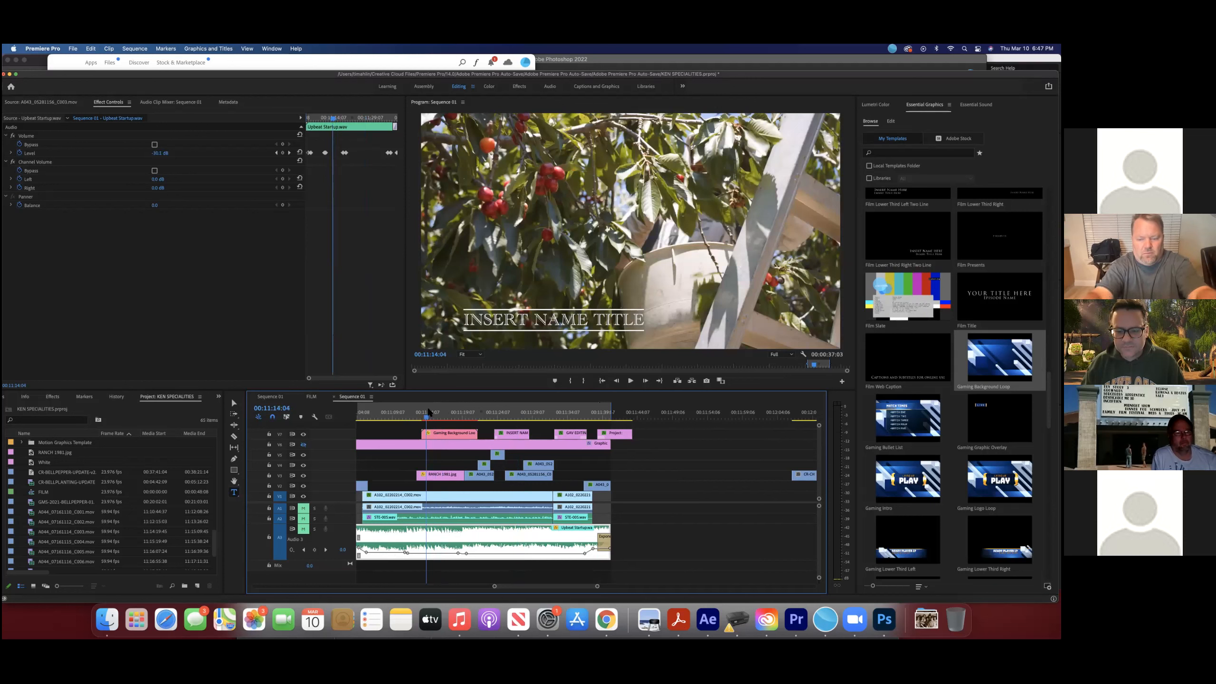
pyautogui.moveTo(438, 415)
pyautogui.mouseDown()
pyautogui.moveTo(424, 415)
pyautogui.moveTo(447, 415)
pyautogui.mouseUp()
# Step: Change the Gaming Background Loop's main color to green and its secondary color to magenta
pyautogui.click(460, 433)
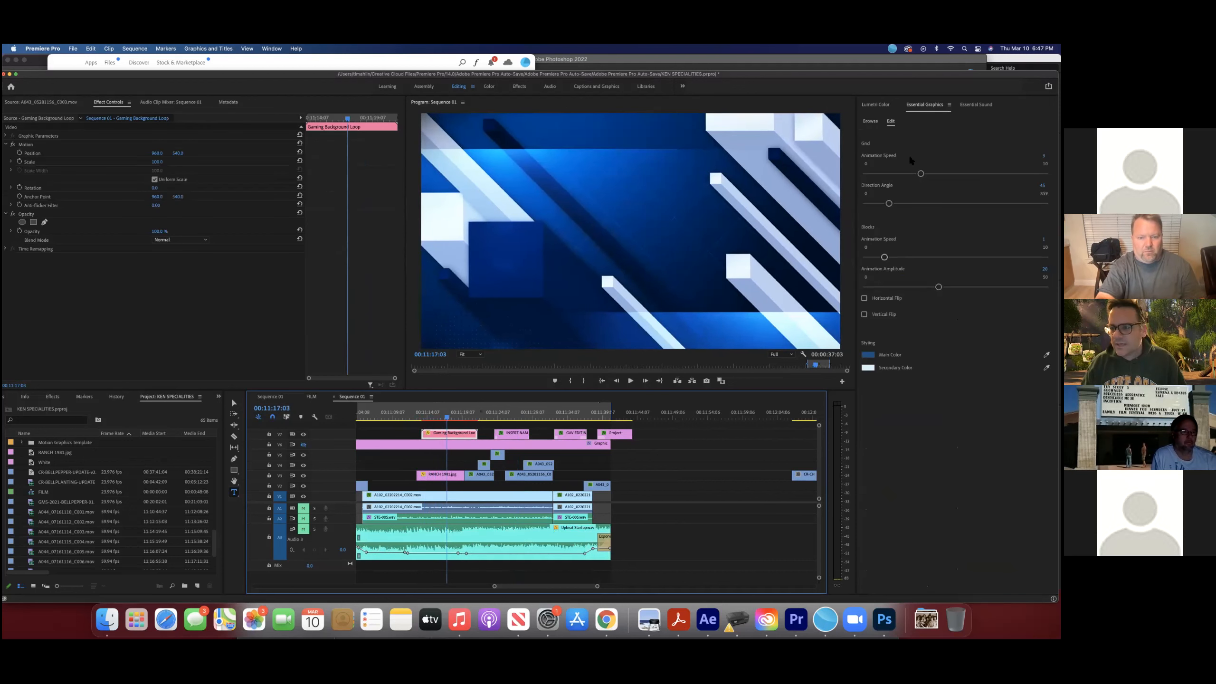
pyautogui.click(868, 354)
pyautogui.click(520, 330)
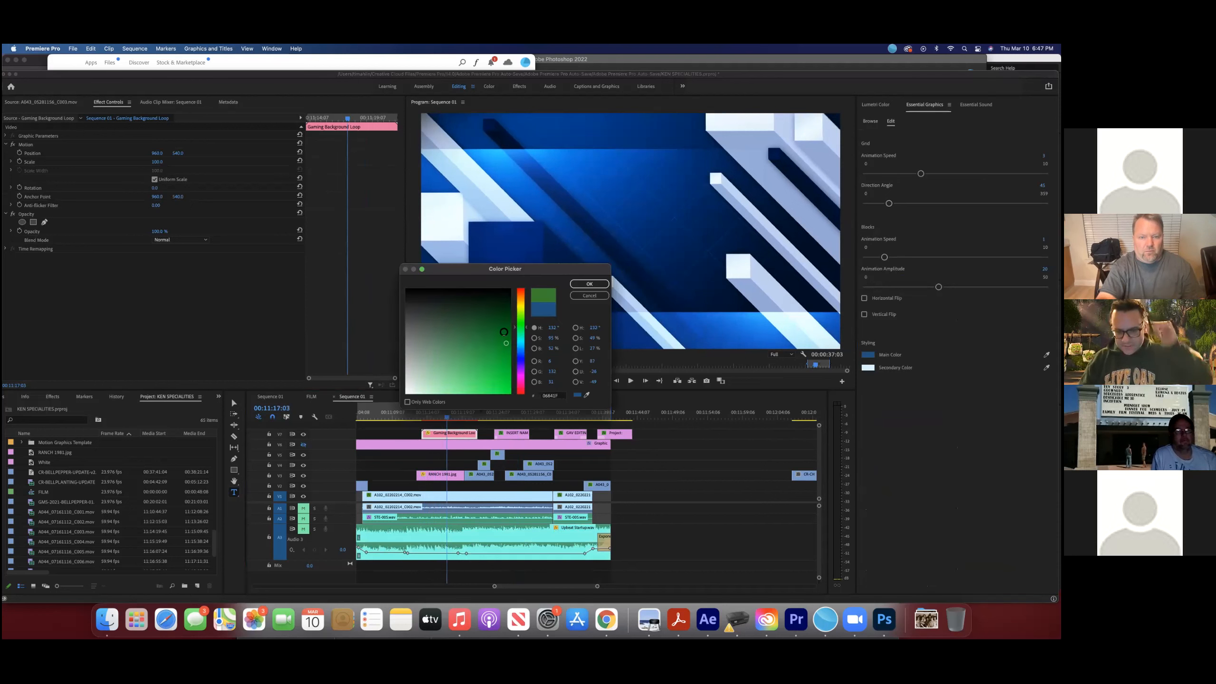
pyautogui.click(589, 283)
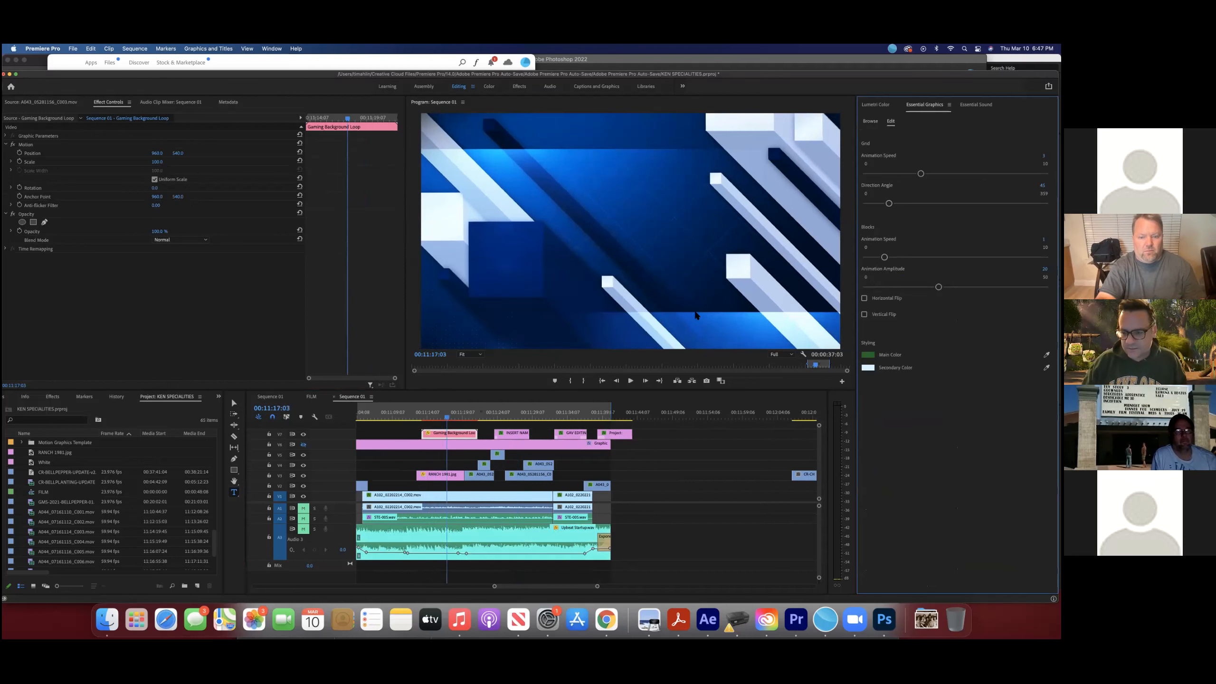
pyautogui.click(868, 368)
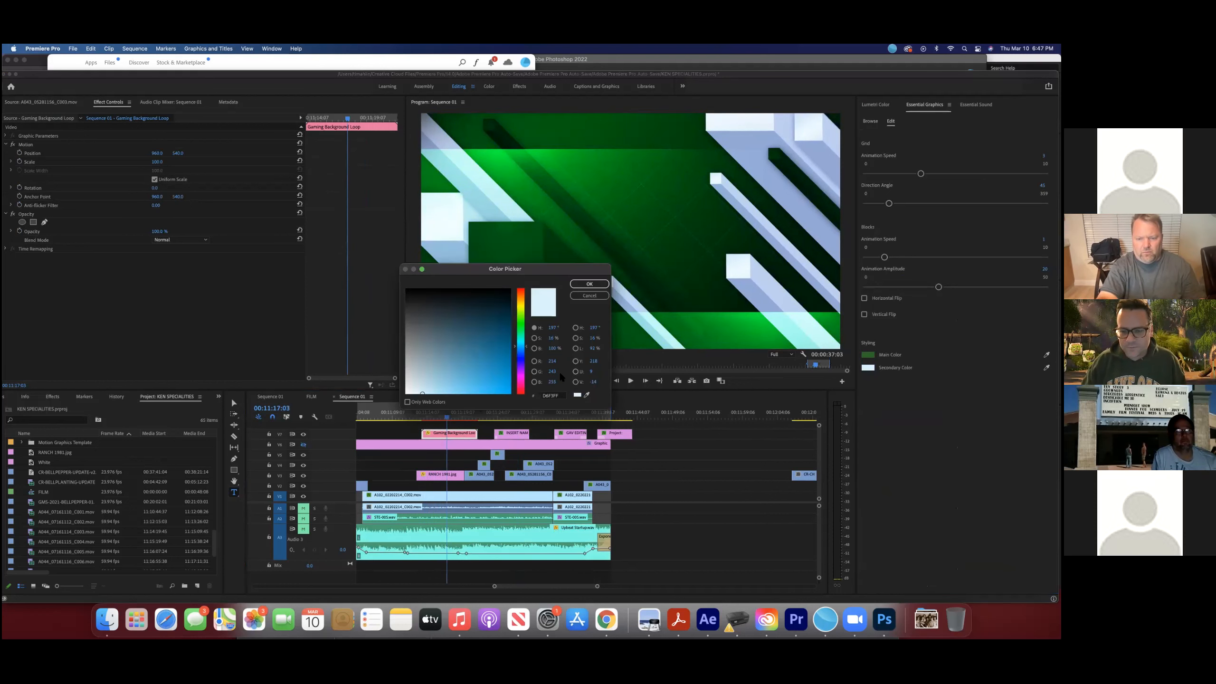
pyautogui.click(518, 379)
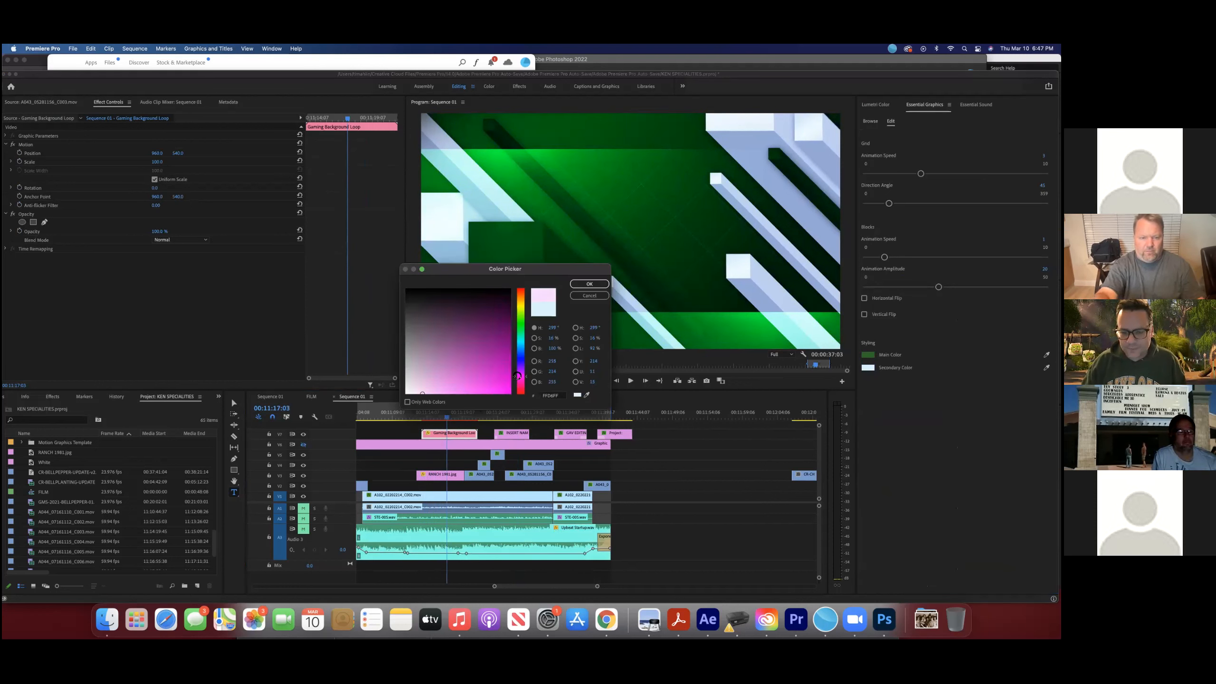
pyautogui.click(590, 283)
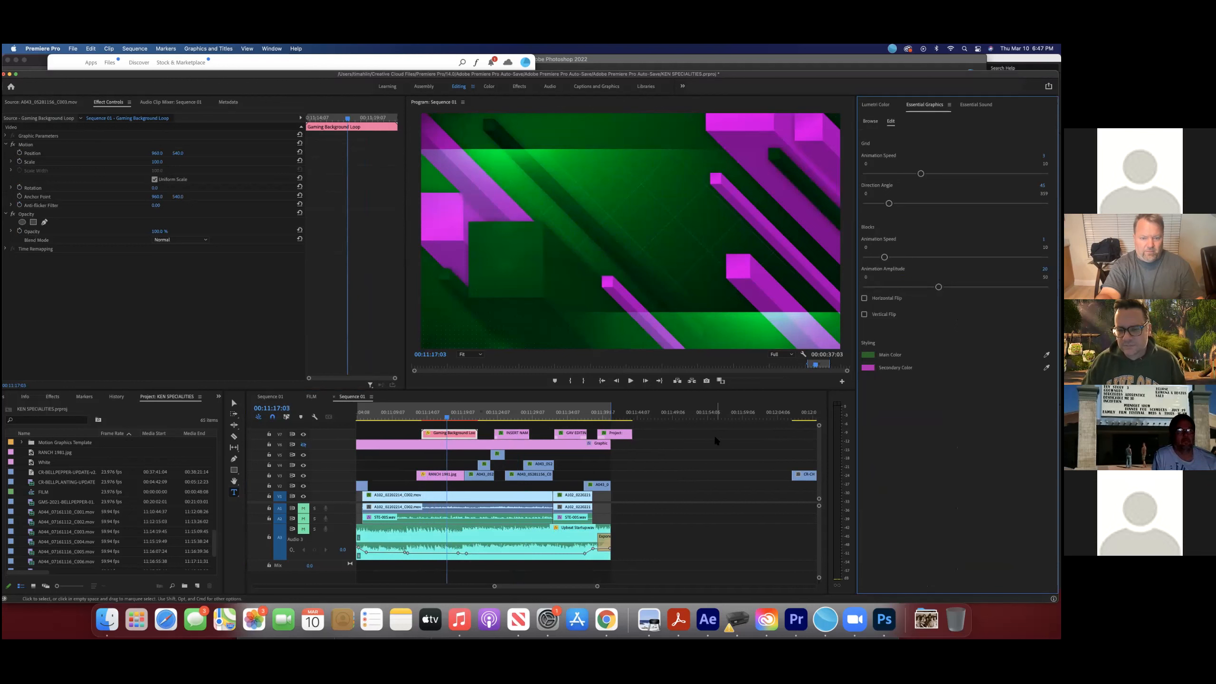
# Step: Mark an in-to-out range on the sequence that covers the Gaming Background Loop clip
pyautogui.click(422, 414)
pyautogui.press('space')
pyautogui.click(422, 415)
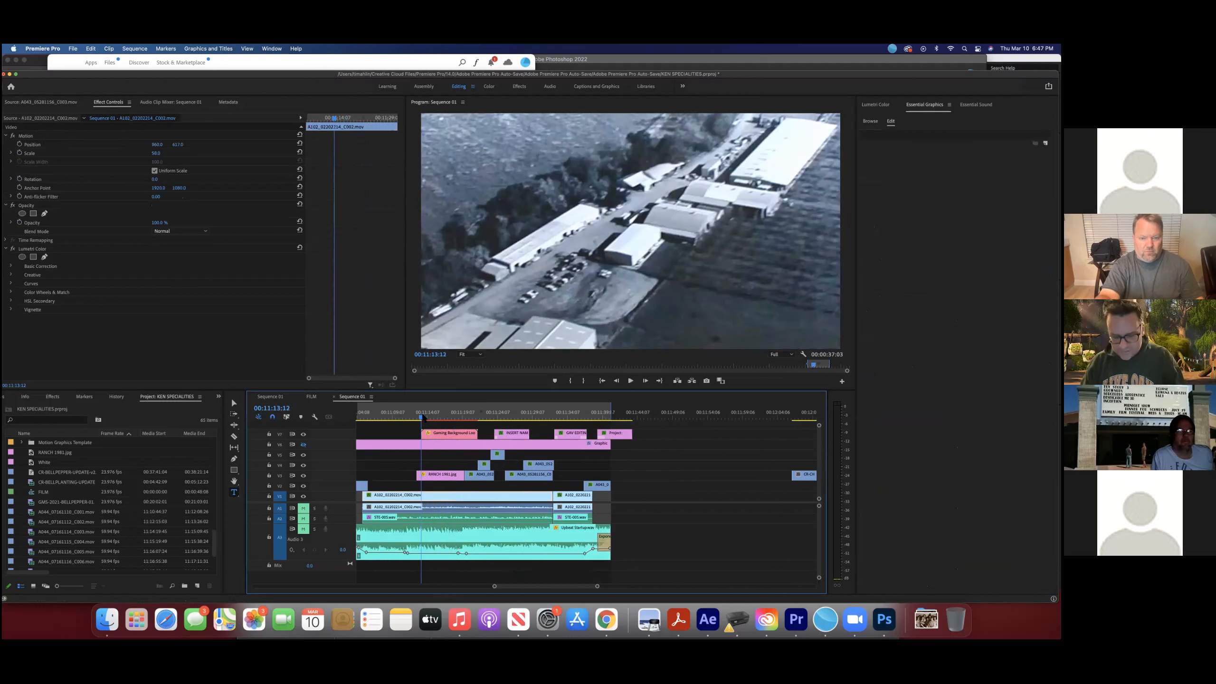
pyautogui.press('i')
pyautogui.click(478, 414)
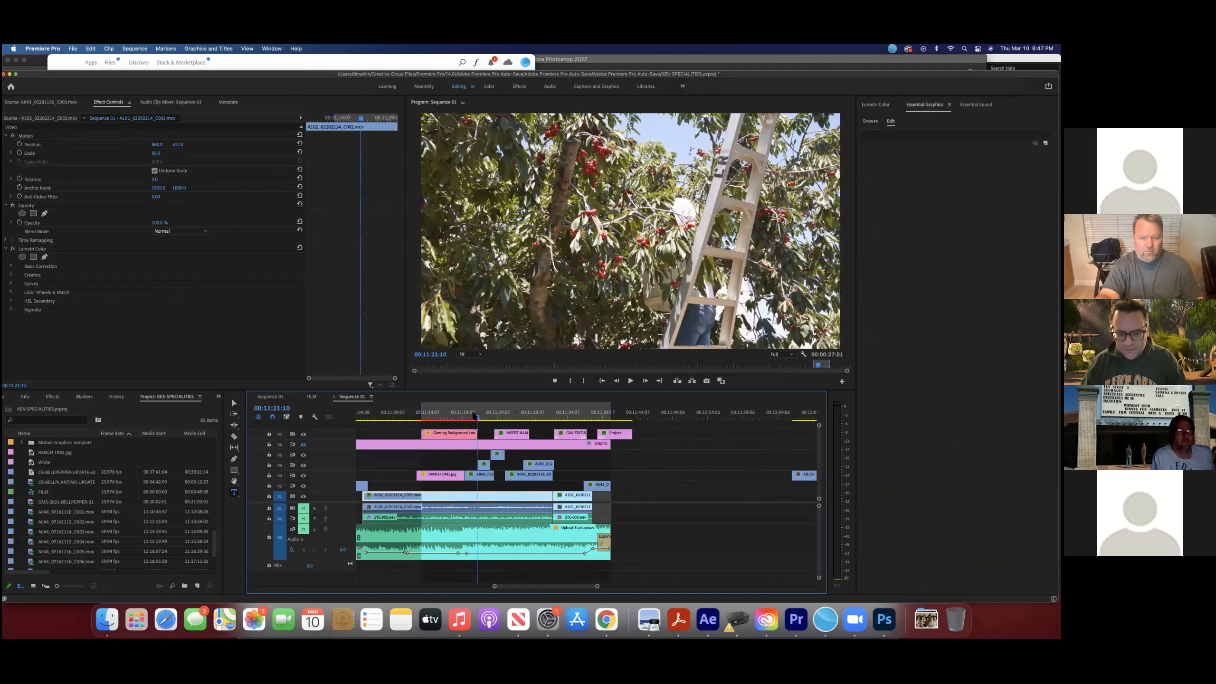
pyautogui.press('o')
pyautogui.hscroll(1, 473, 417)
pyautogui.press('i')
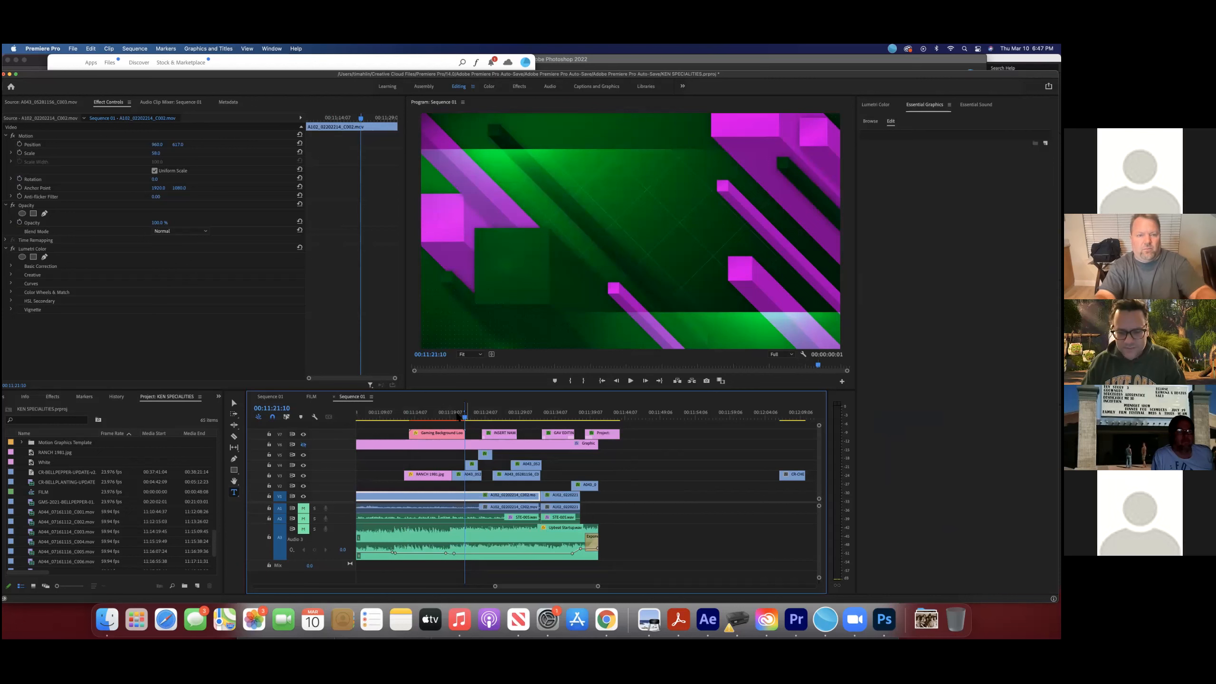
pyautogui.moveTo(424, 415); pyautogui.dragTo(408, 416)
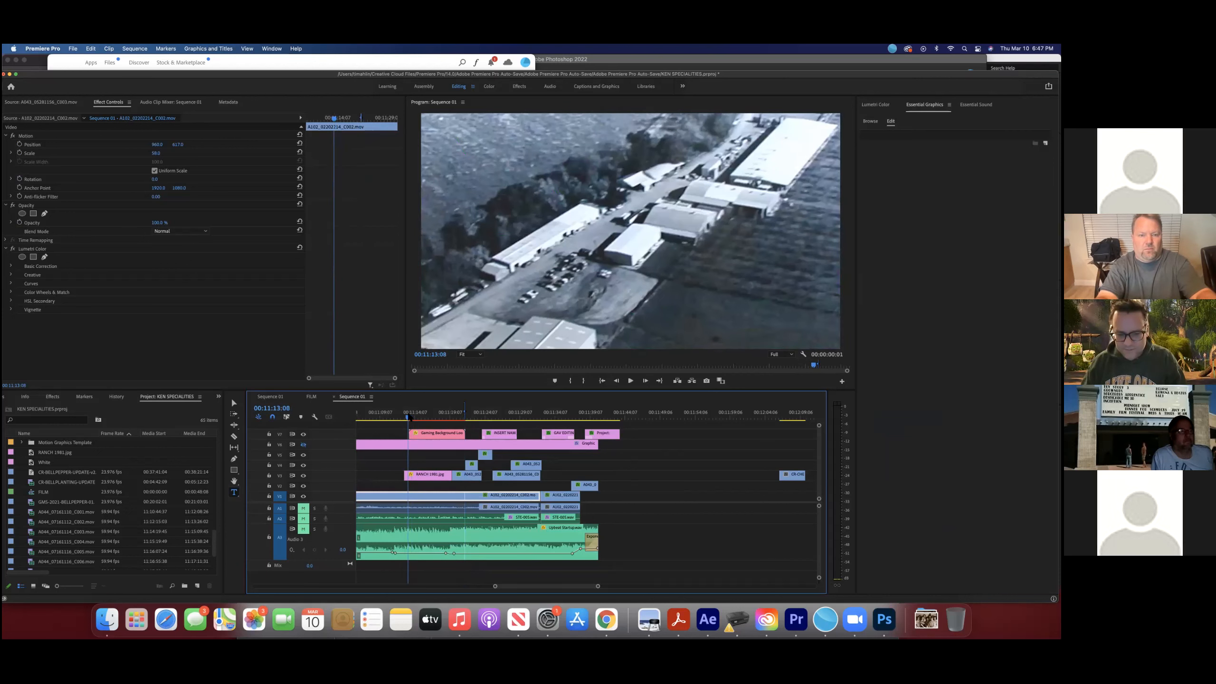
pyautogui.press('i')
# Step: Try to render previews for the marked range, expand the render details, and cancel the render
pyautogui.press('Return')
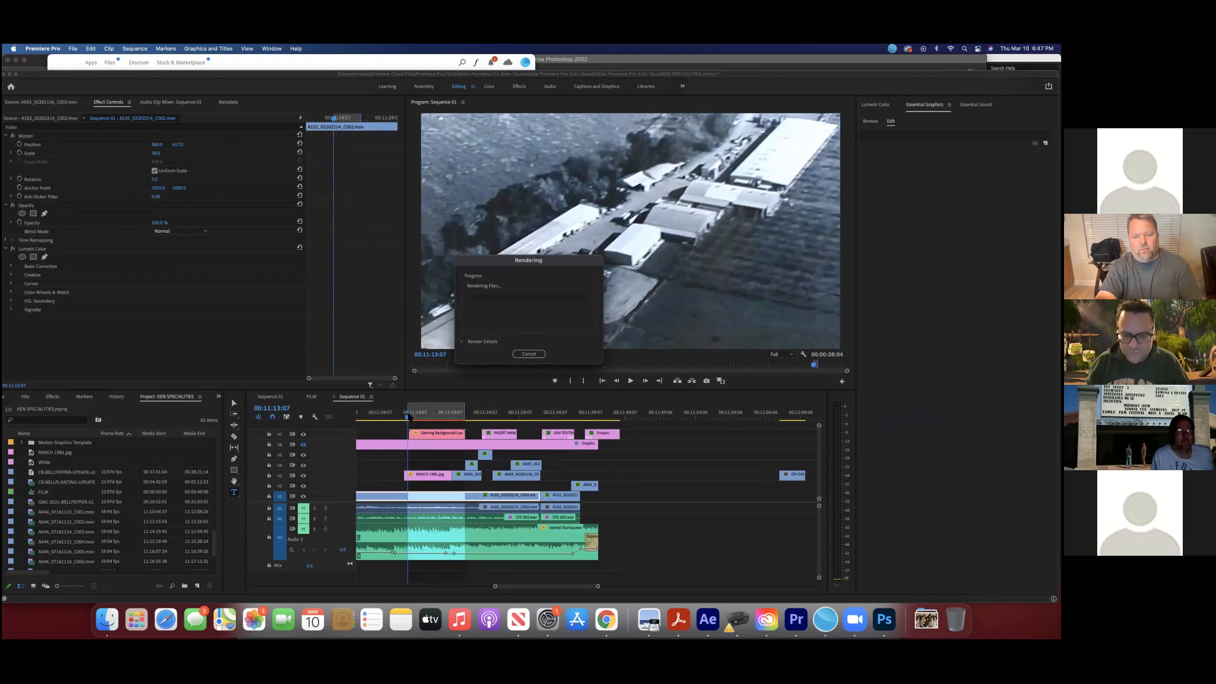
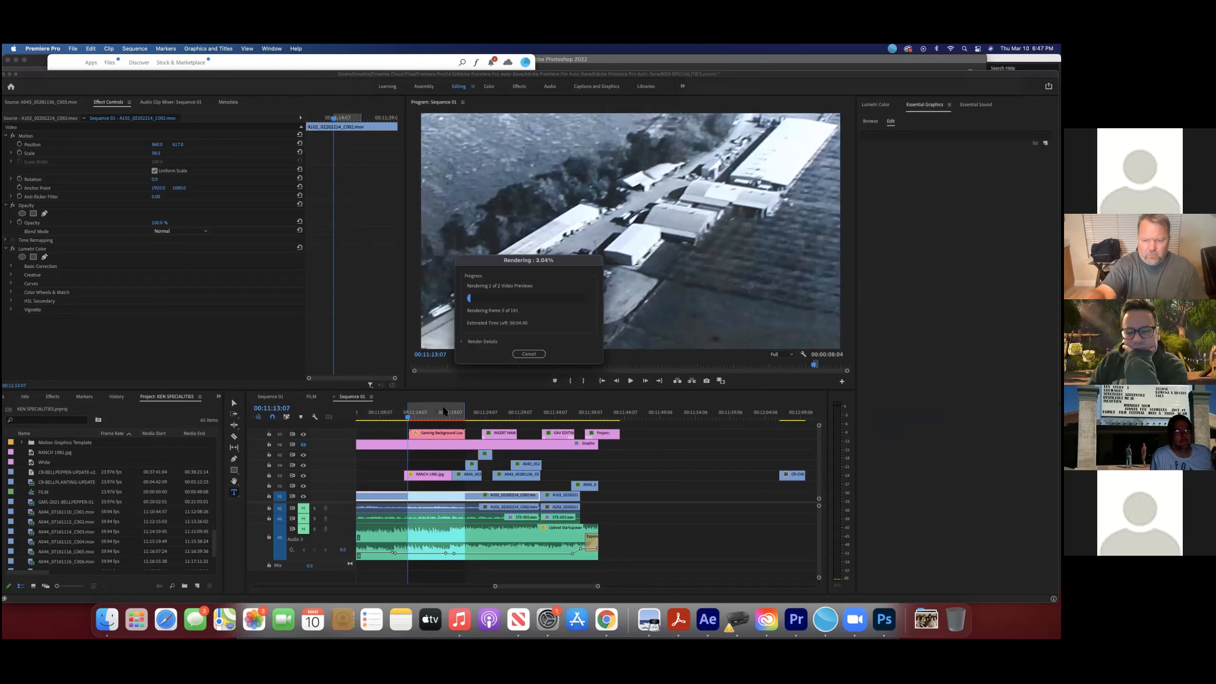
pyautogui.click(462, 342)
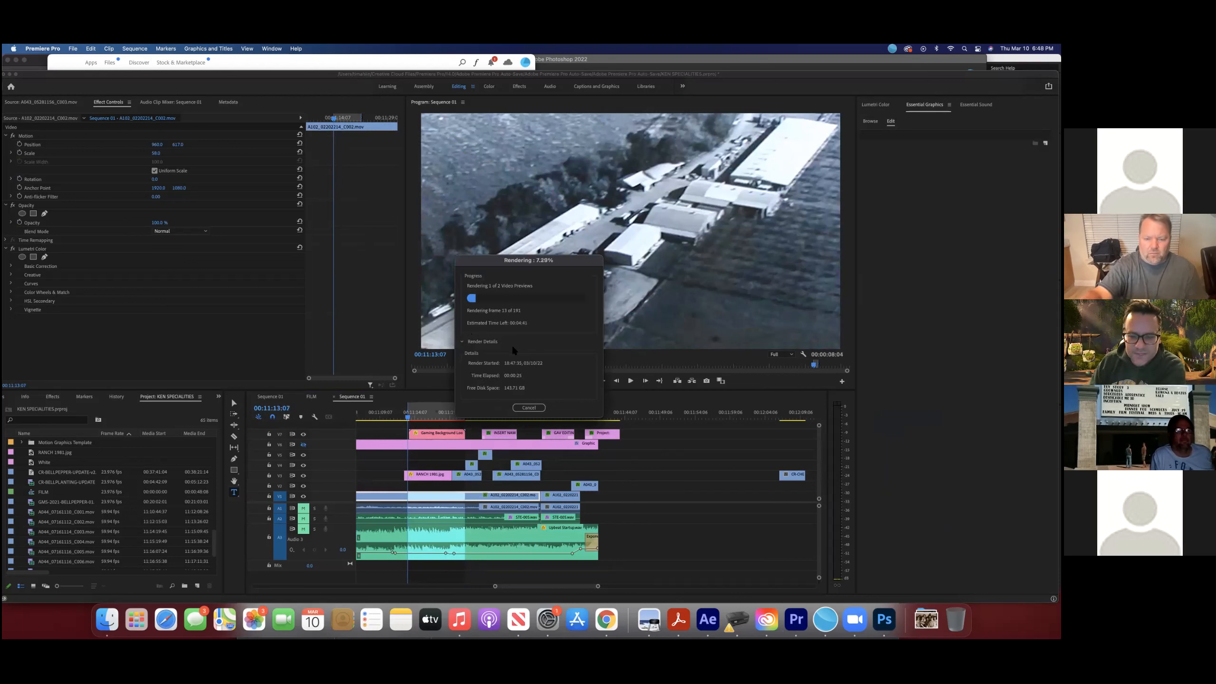
pyautogui.click(527, 407)
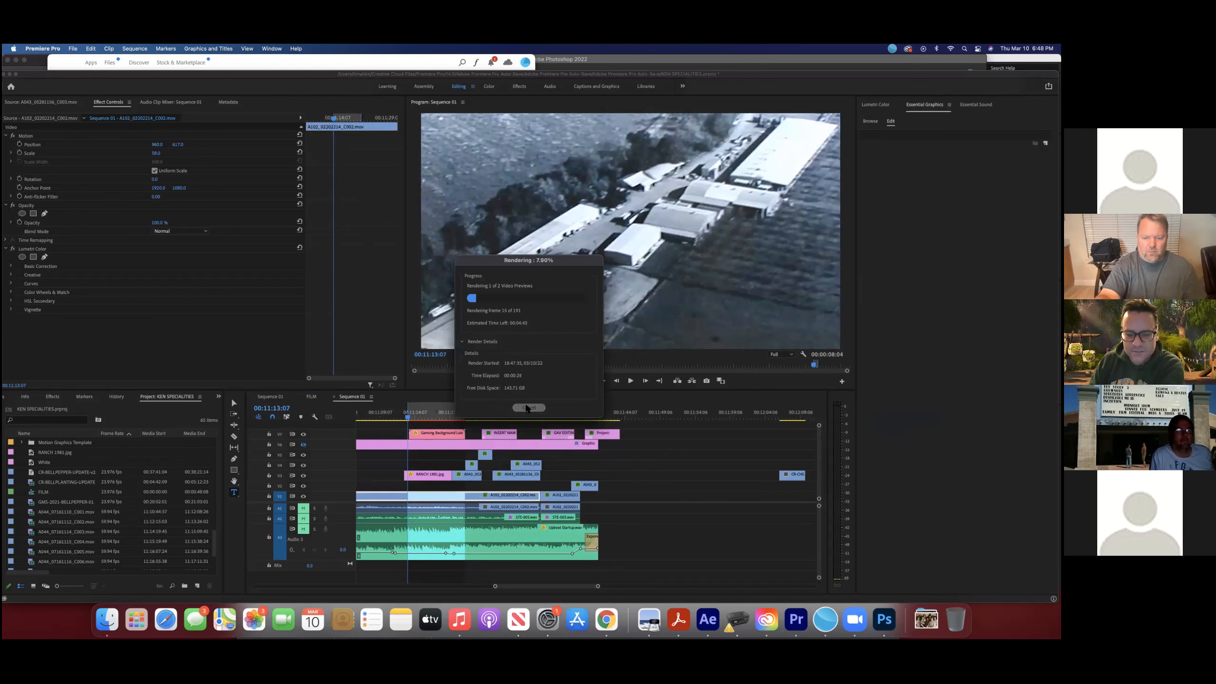
# Step: Play the Gaming Background Loop from near its start, and lower the program monitor's playback resolution to 1/4
pyautogui.moveTo(412, 414); pyautogui.dragTo(411, 416)
pyautogui.press('space')
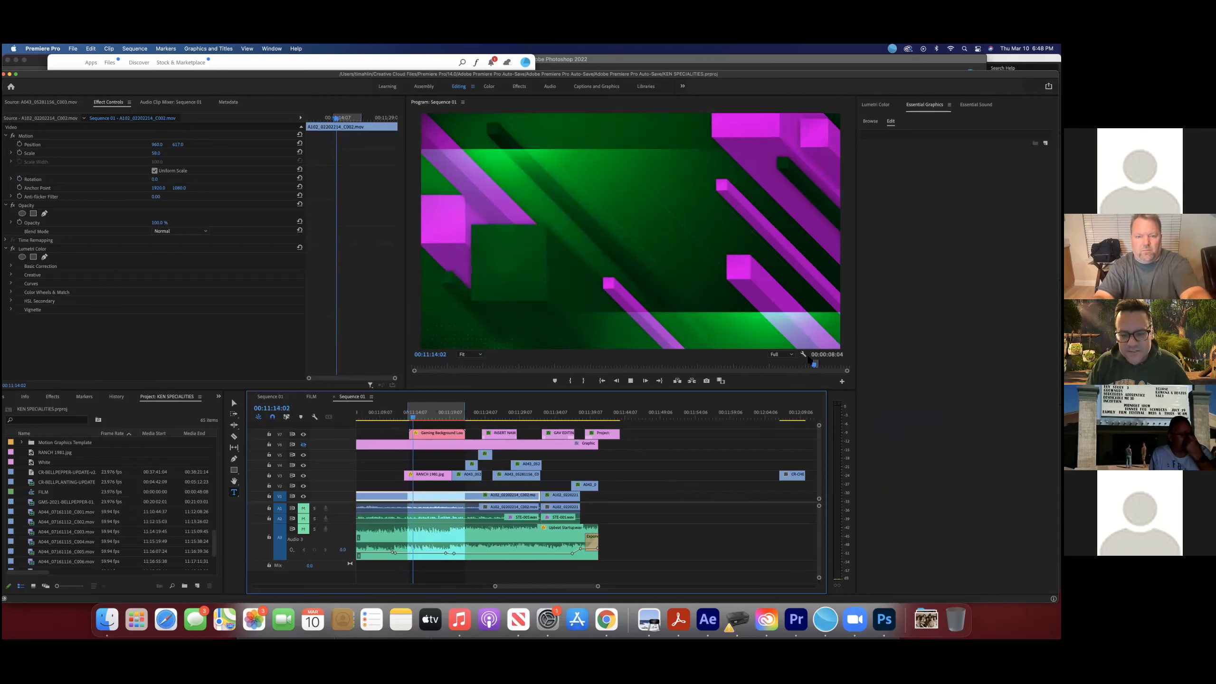
pyautogui.click(782, 354)
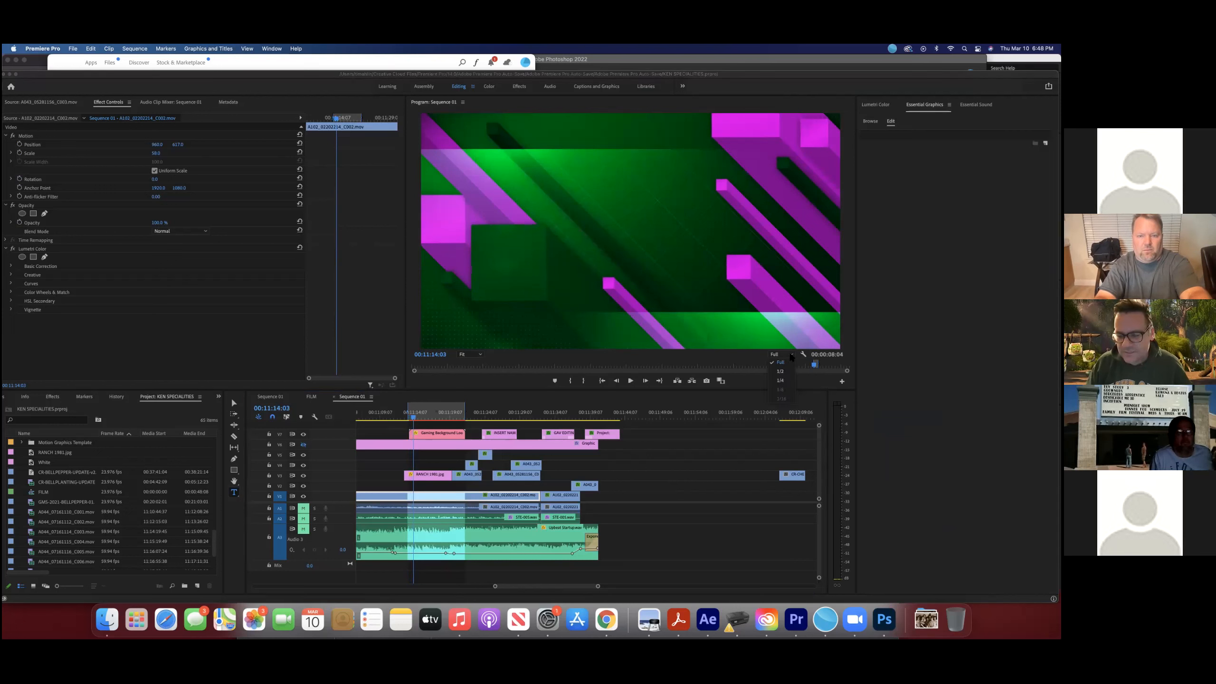
pyautogui.click(779, 371)
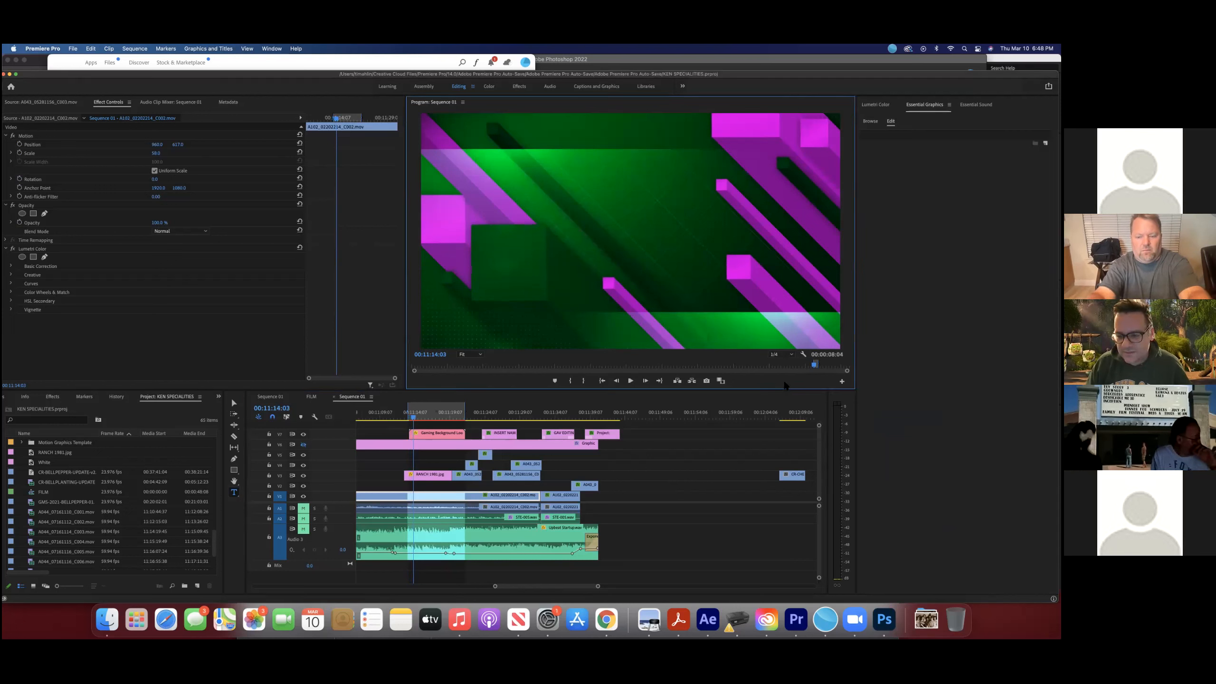
# Step: Play the Gaming Background Loop again from its start, stop partway through, step two frames forward, and clear the selection
pyautogui.click(408, 417)
pyautogui.press('space')
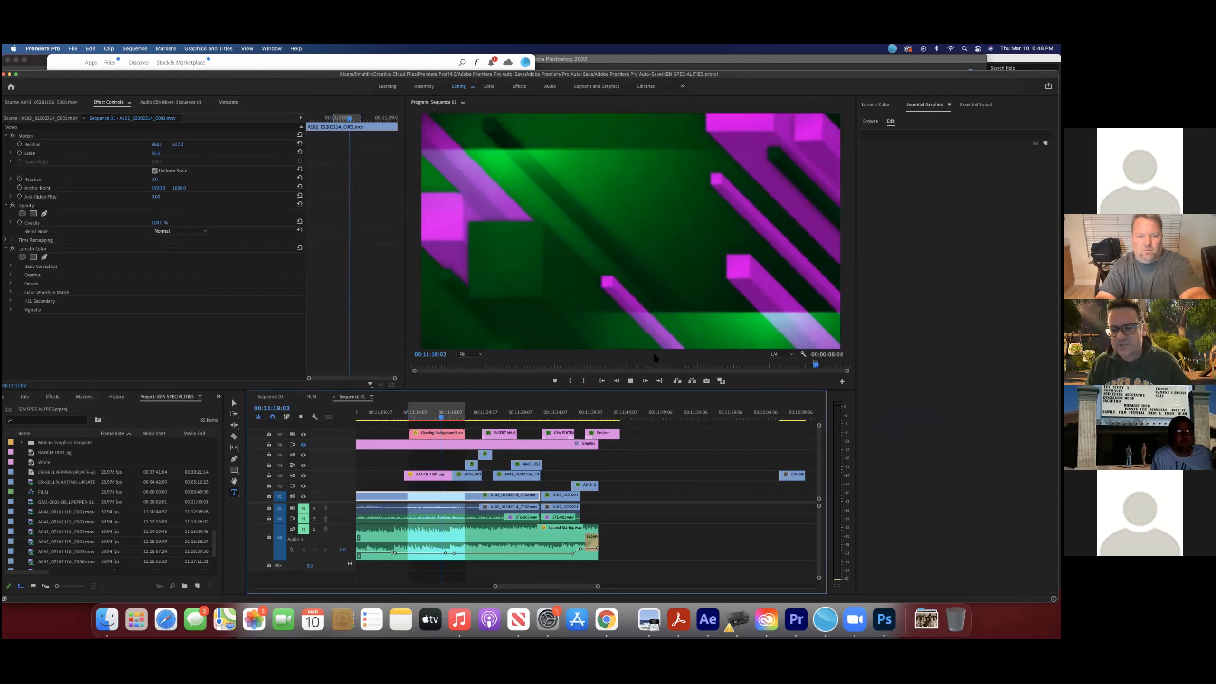
pyautogui.press('space')
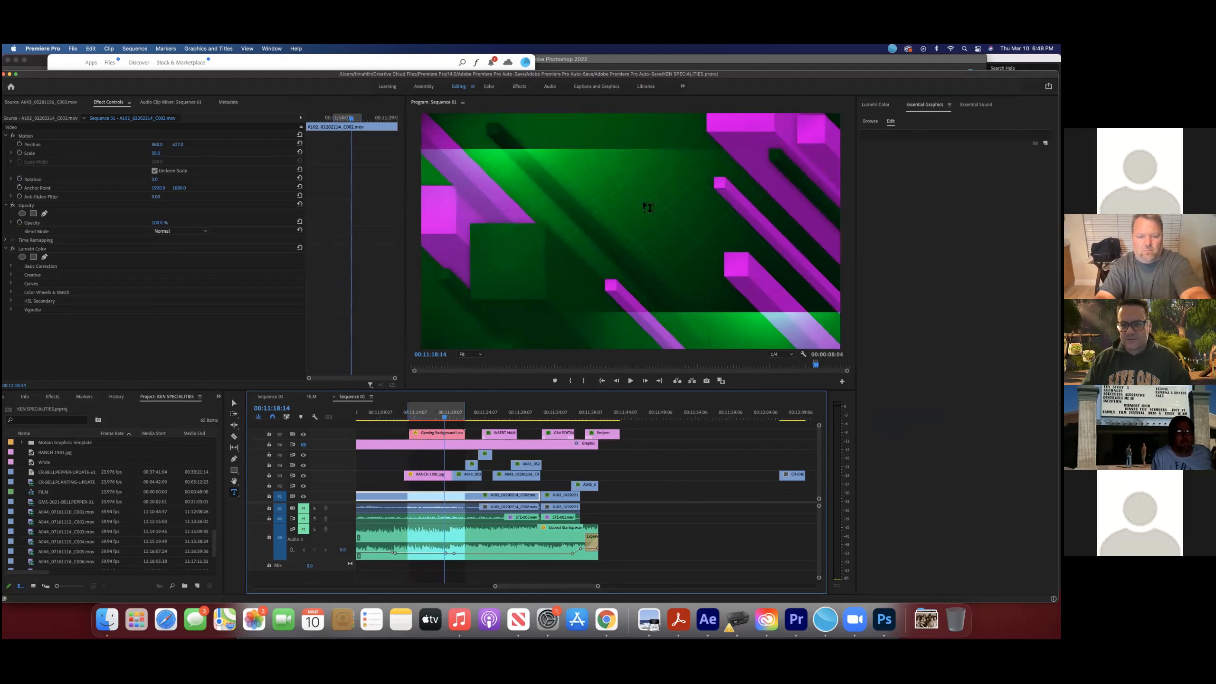
pyautogui.press('Right')
pyautogui.press('Right')
pyautogui.click(684, 438)
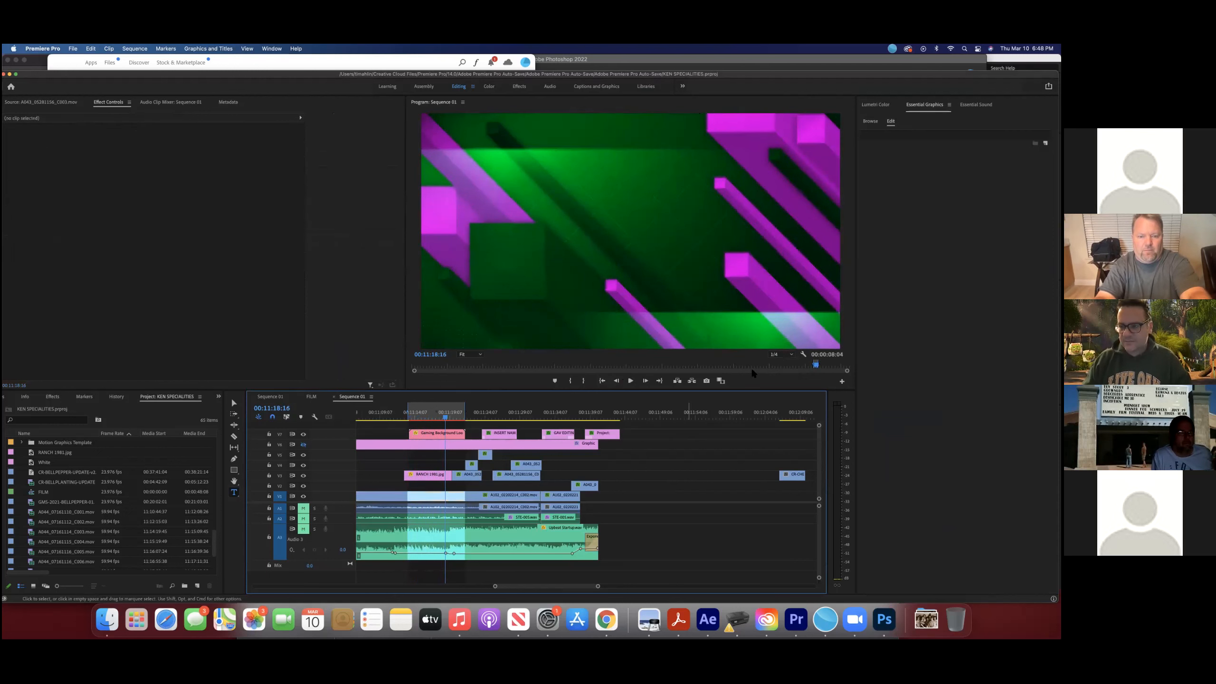
# Step: Add the Subscribe motion graphics template on the top track in the empty stretch after the slate clip, and view its frame
pyautogui.click(870, 121)
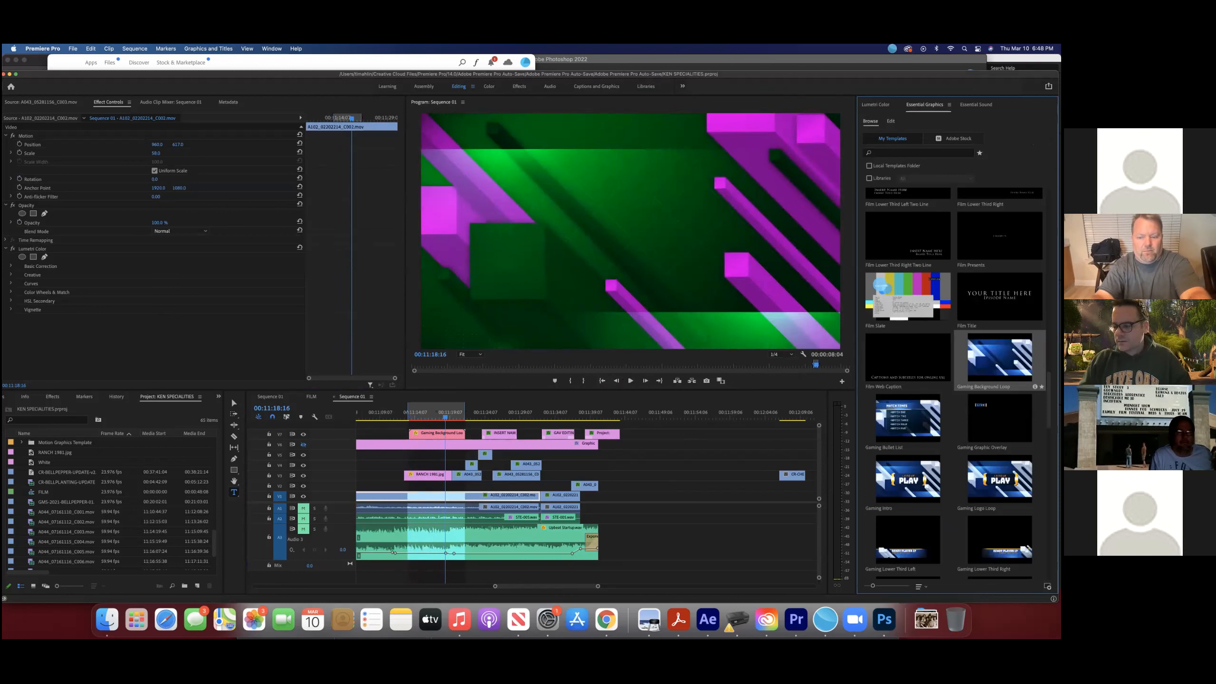
pyautogui.scroll(-10, 1000, 359)
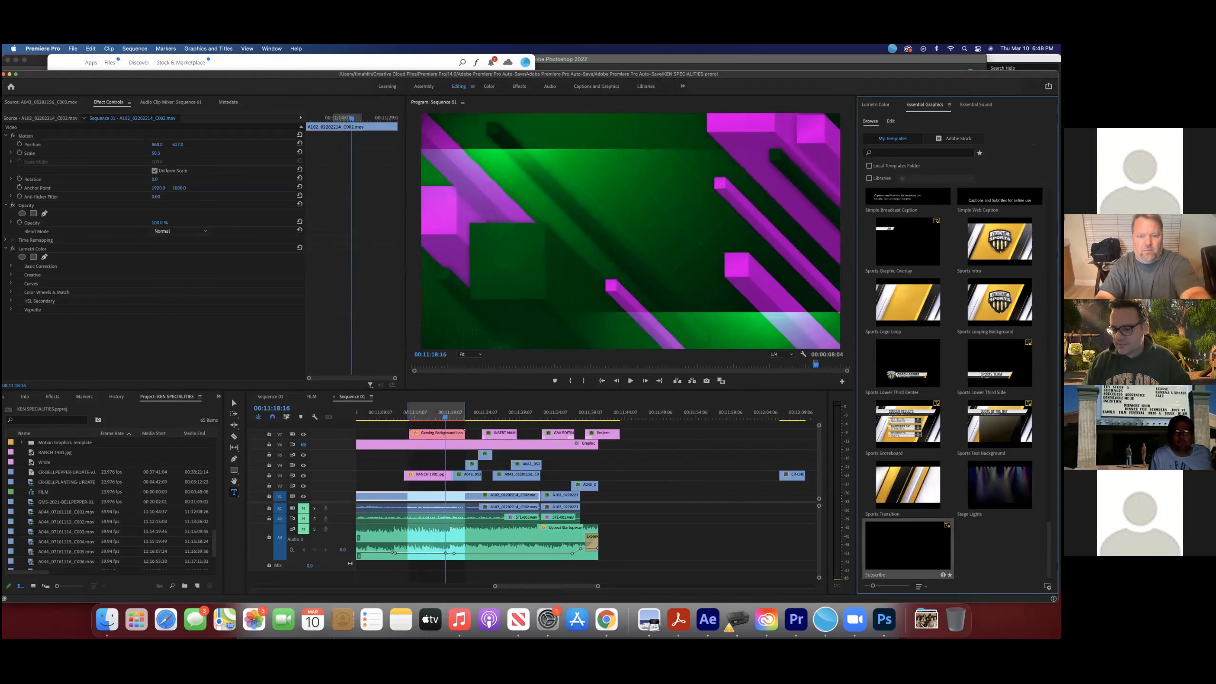
pyautogui.moveTo(793, 516); pyautogui.dragTo(660, 423)
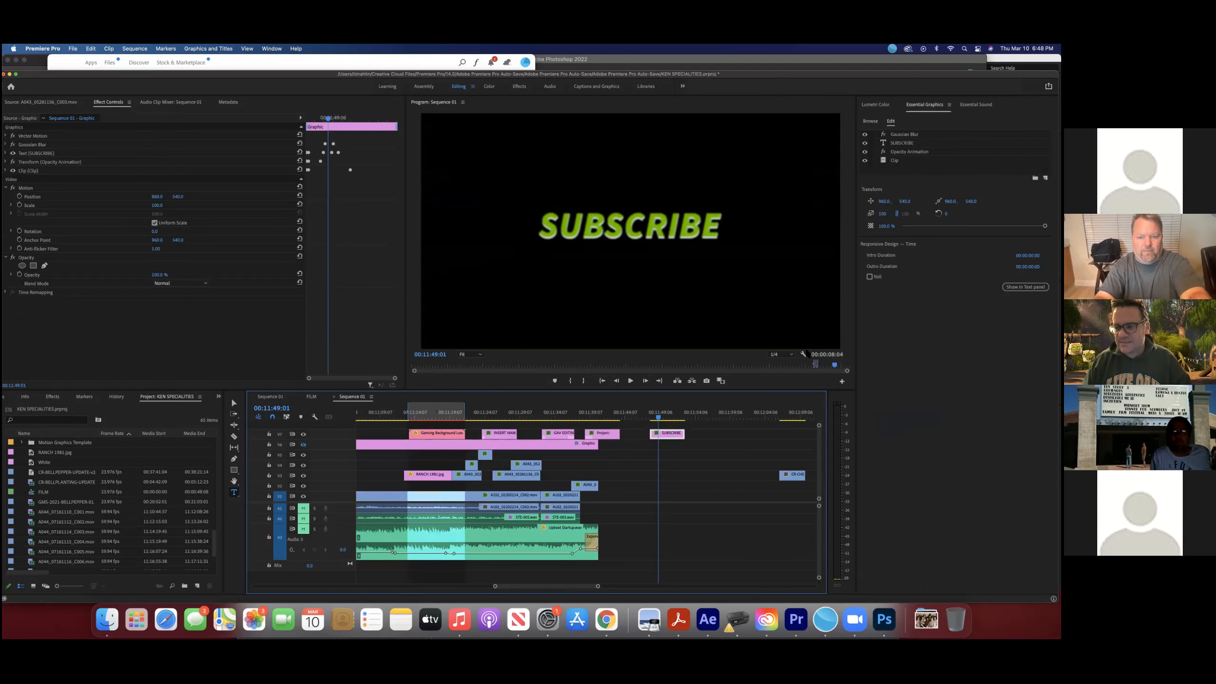
# Step: Examine the SUBSCRIBE graphic's Gaussian Blur, text and clip layers, and view a frame near its start
pyautogui.click(907, 143)
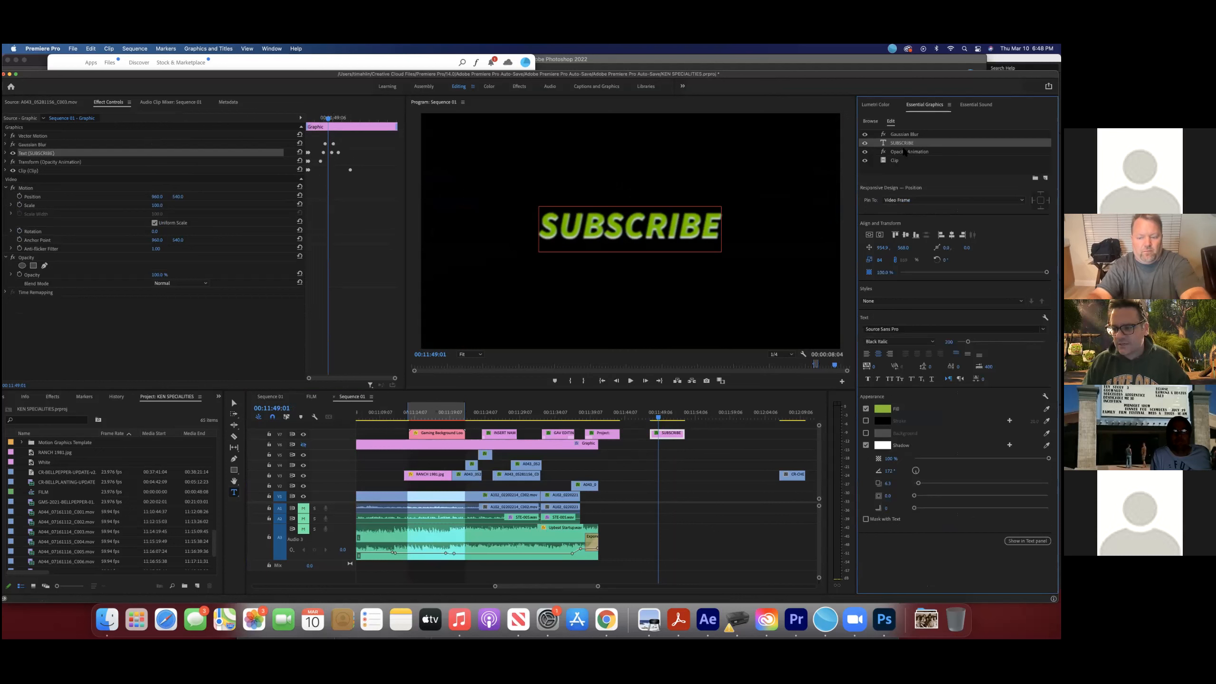
pyautogui.click(906, 135)
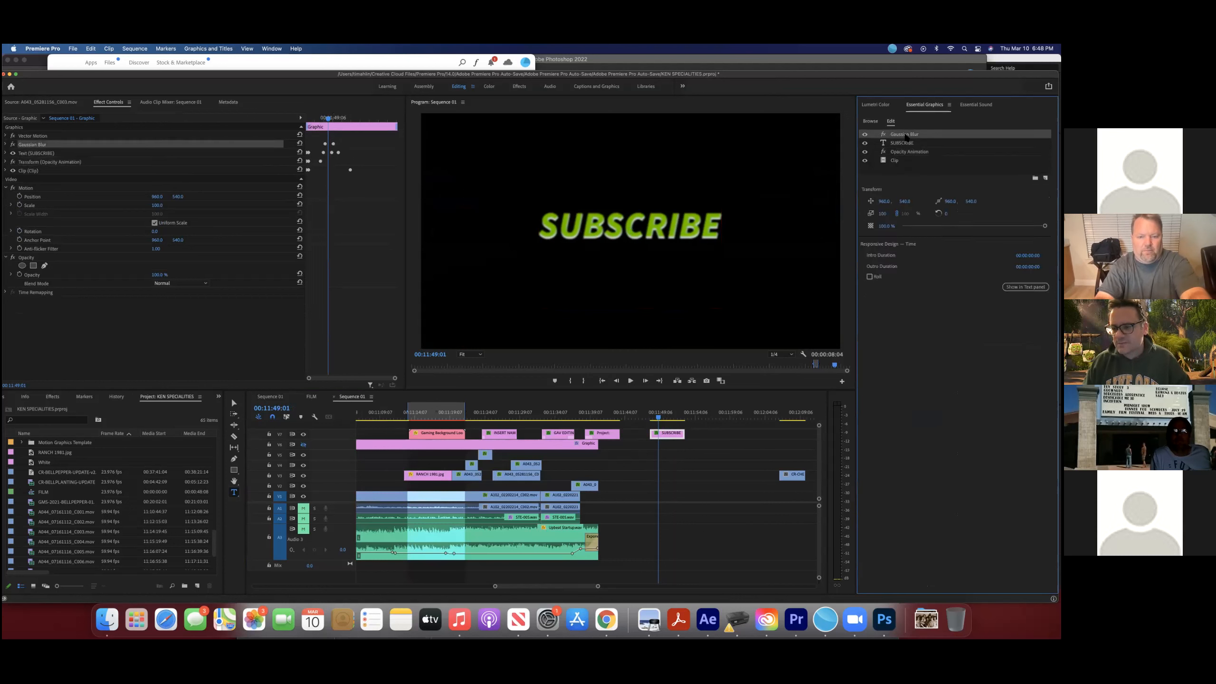
pyautogui.click(895, 161)
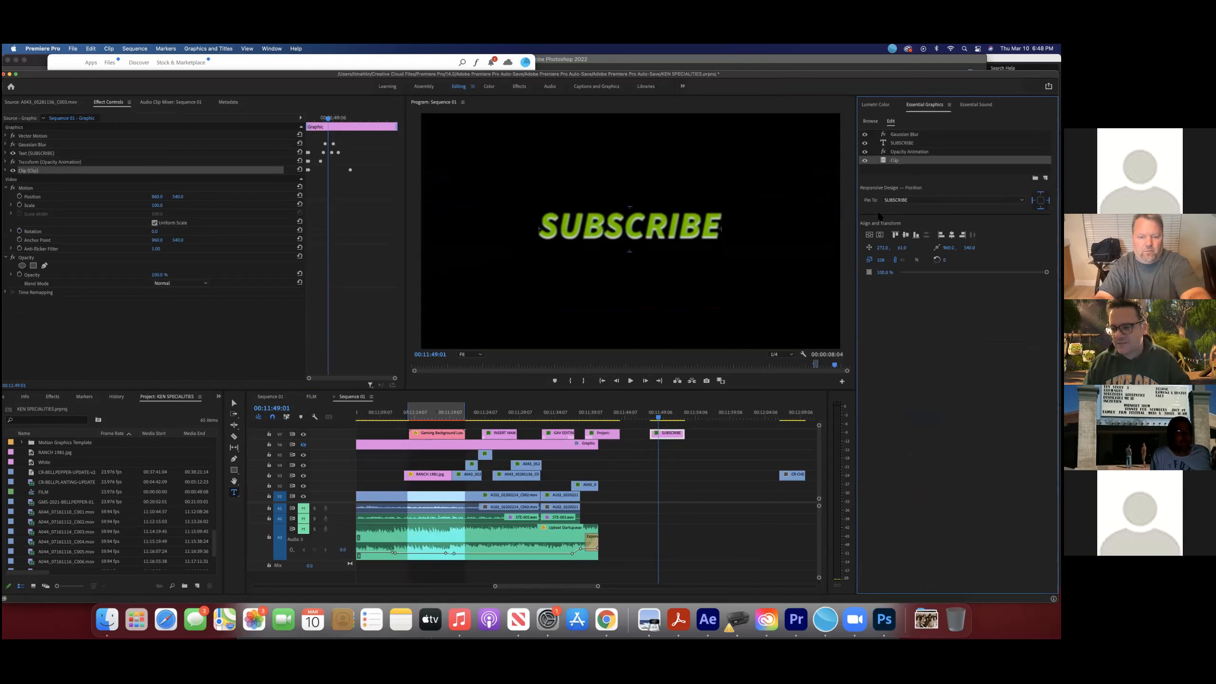
pyautogui.moveTo(659, 416)
pyautogui.mouseDown()
pyautogui.moveTo(673, 416)
pyautogui.moveTo(653, 419)
pyautogui.mouseUp()
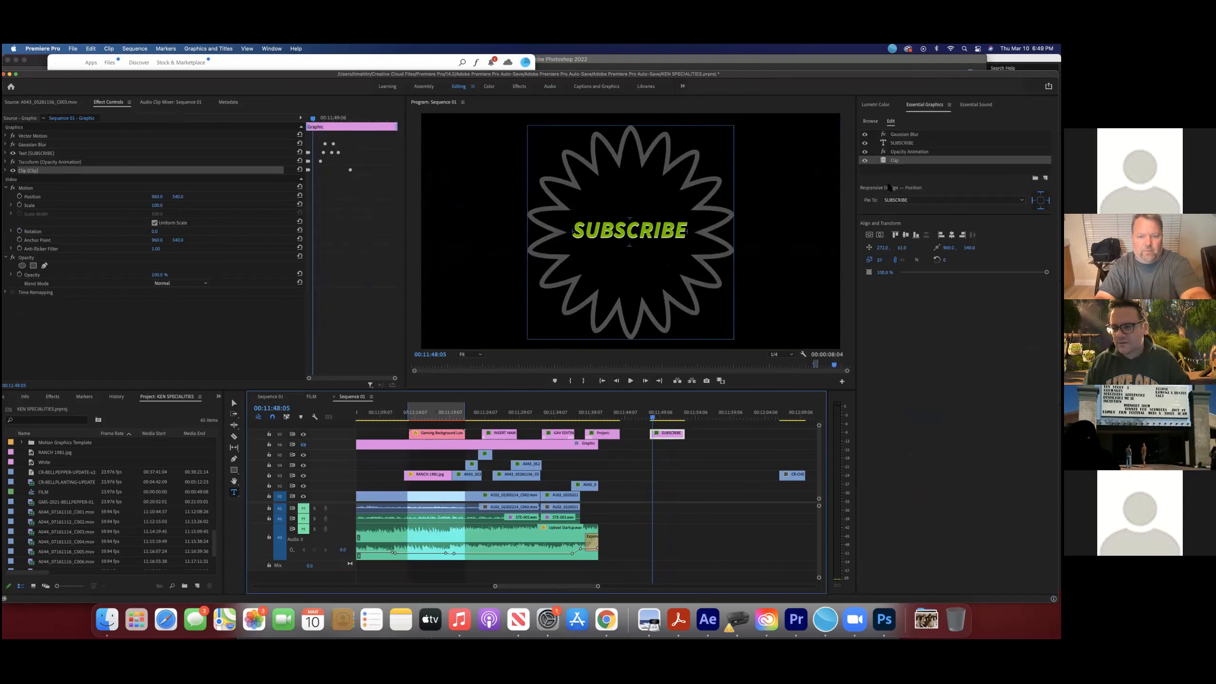
pyautogui.click(896, 136)
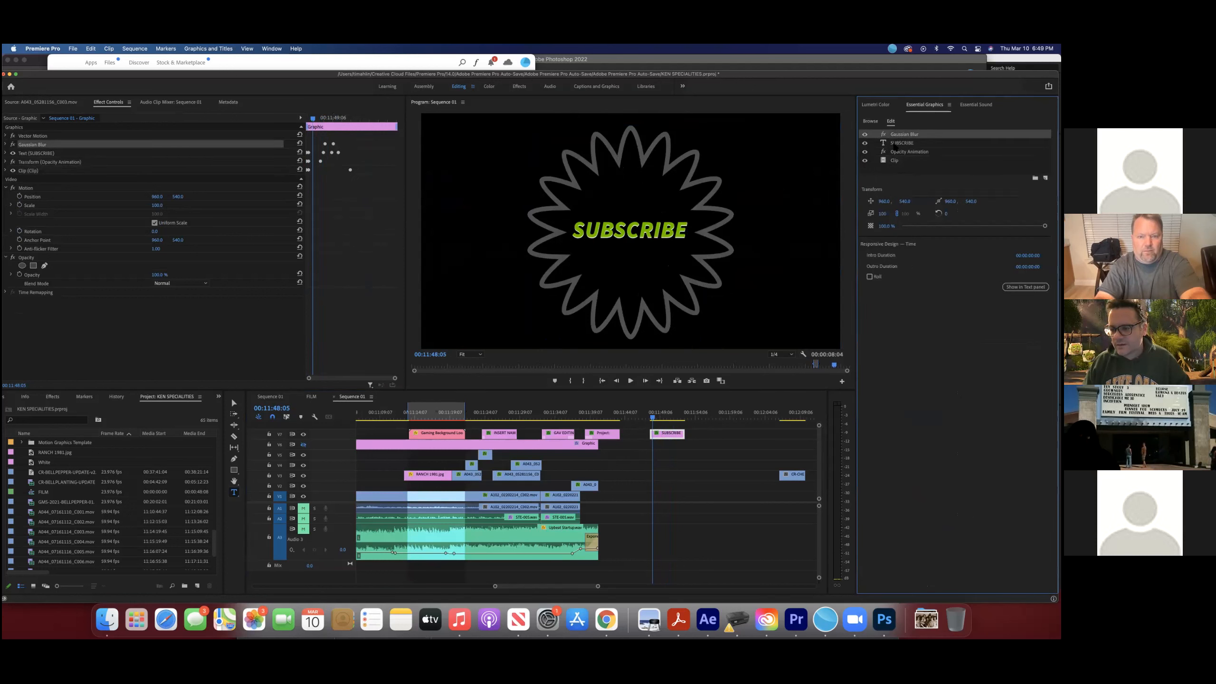
pyautogui.click(895, 144)
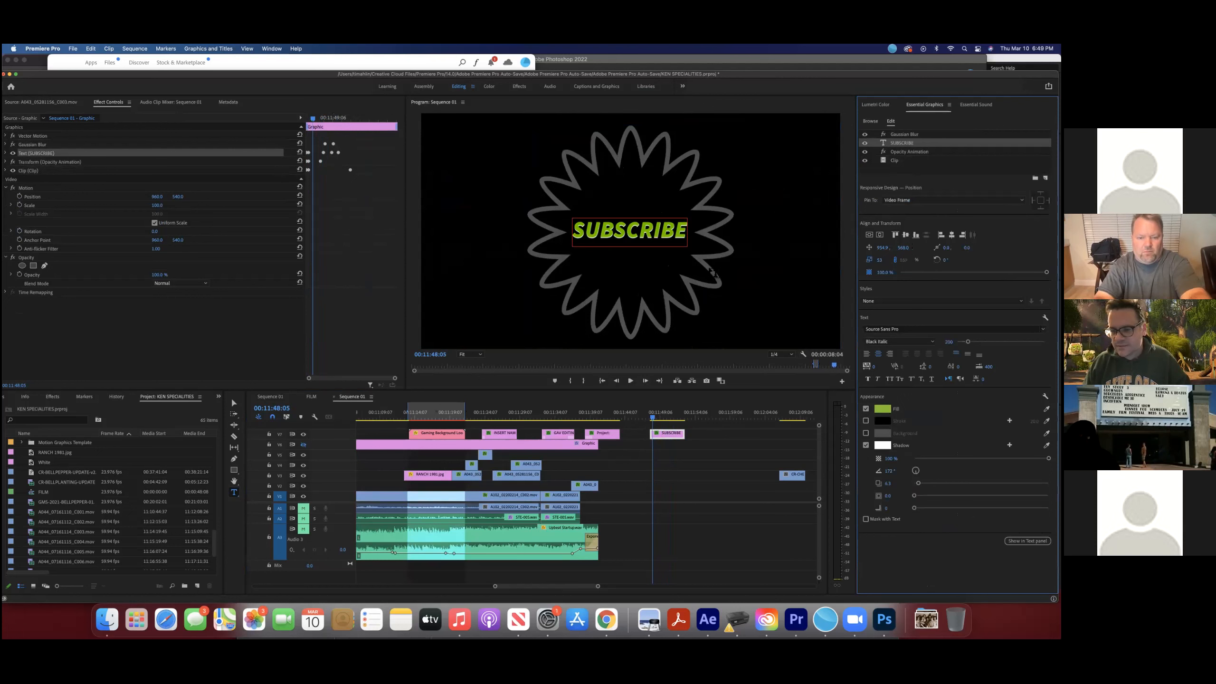
# Step: Inspect the sequence's graphics text and captions lists and the SUBSCRIBE clip's available commands, and close the text window
pyautogui.doubleClick(664, 437)
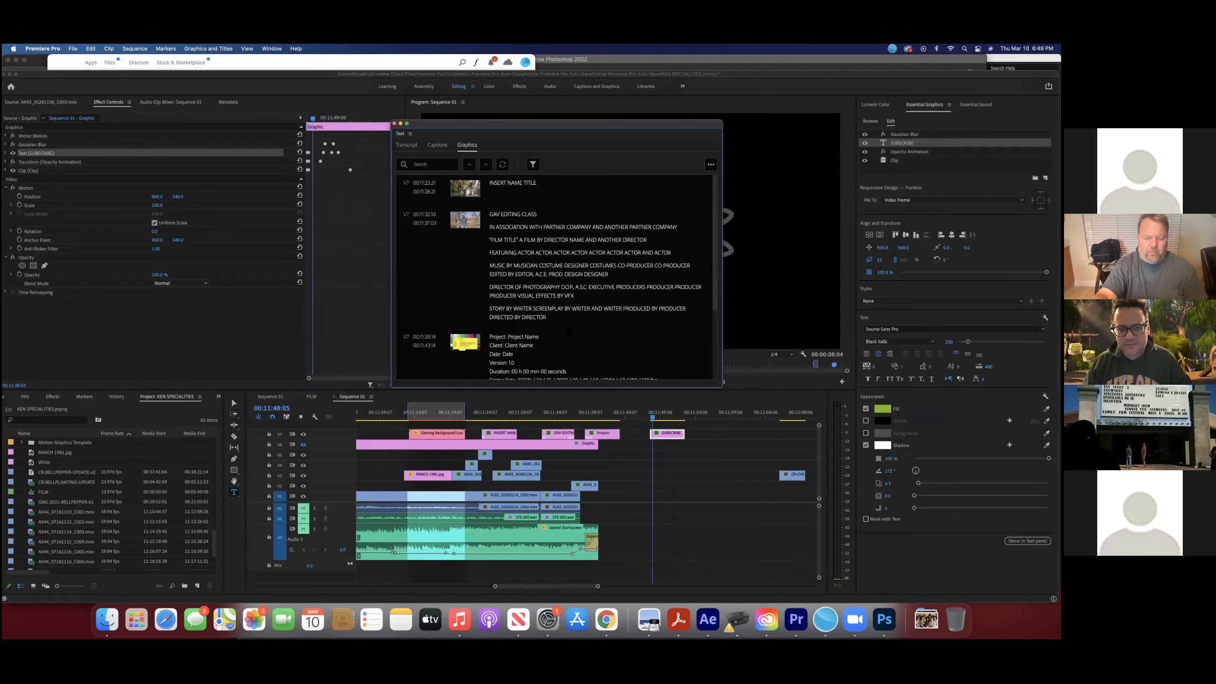
pyautogui.click(437, 146)
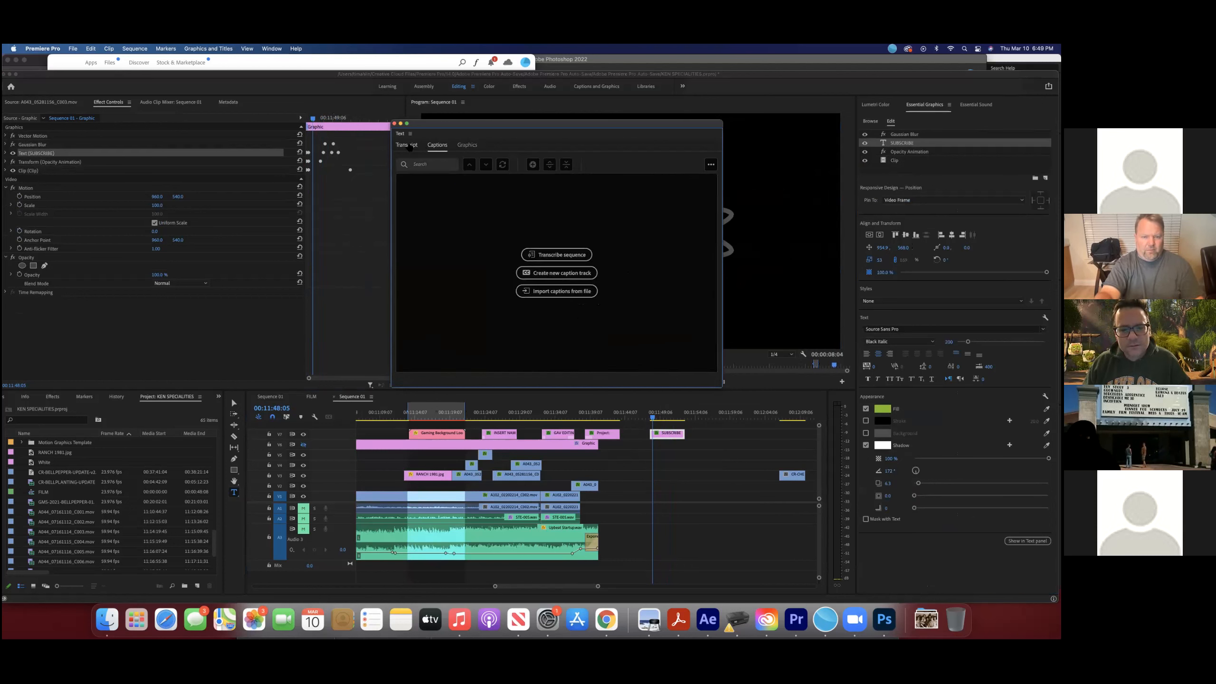
pyautogui.click(465, 147)
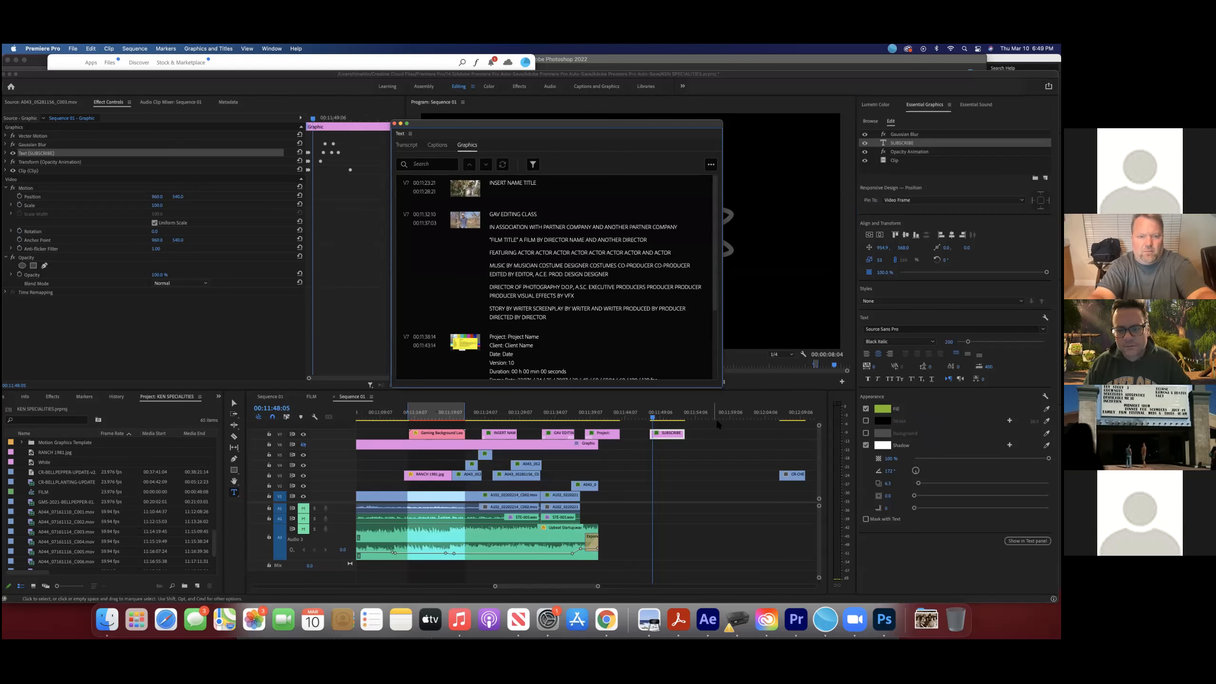
pyautogui.click(712, 432)
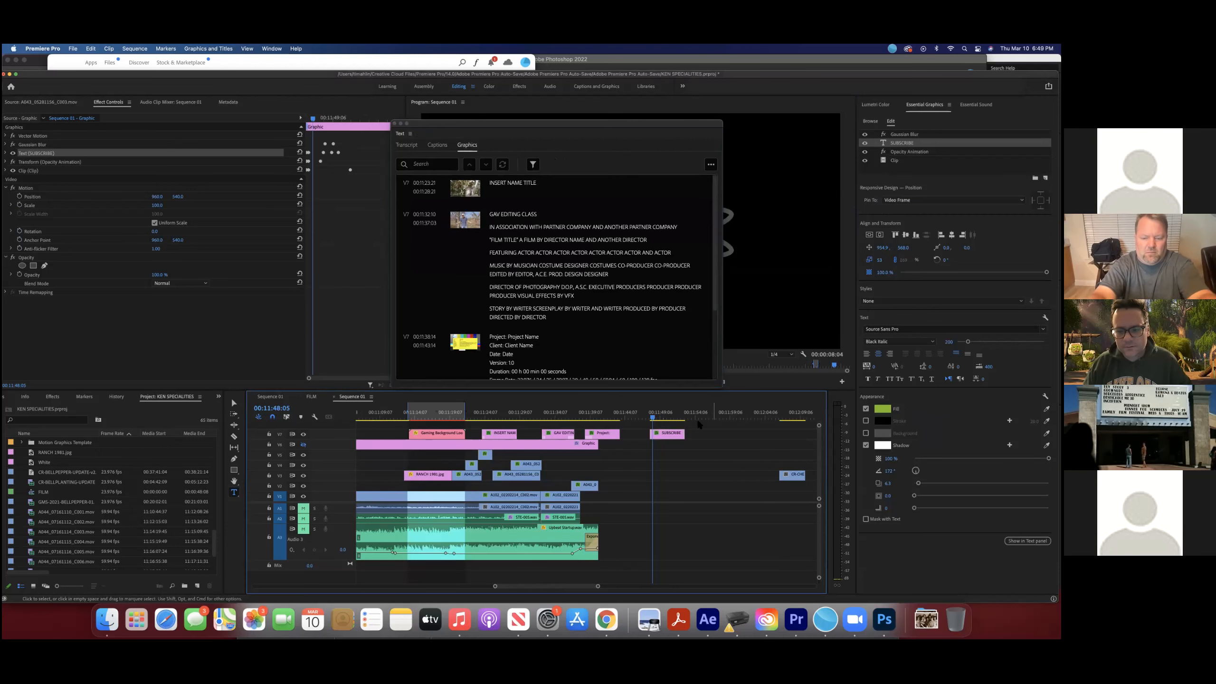
pyautogui.click(666, 436)
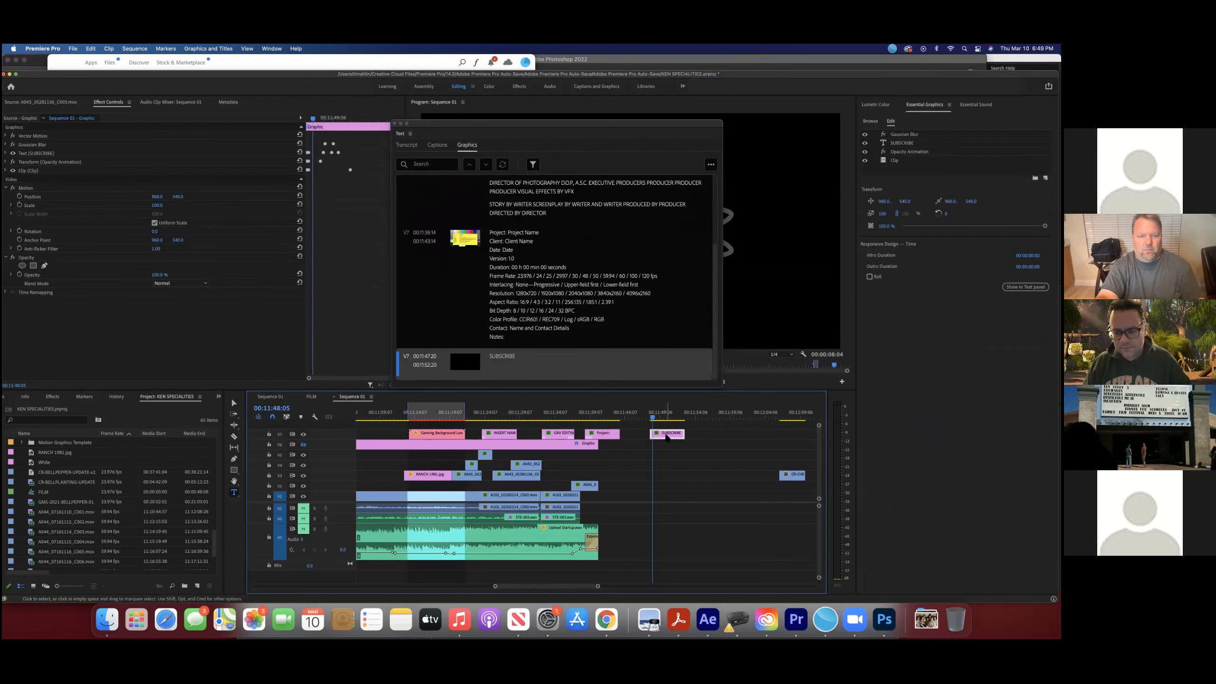
pyautogui.rightClick(662, 436)
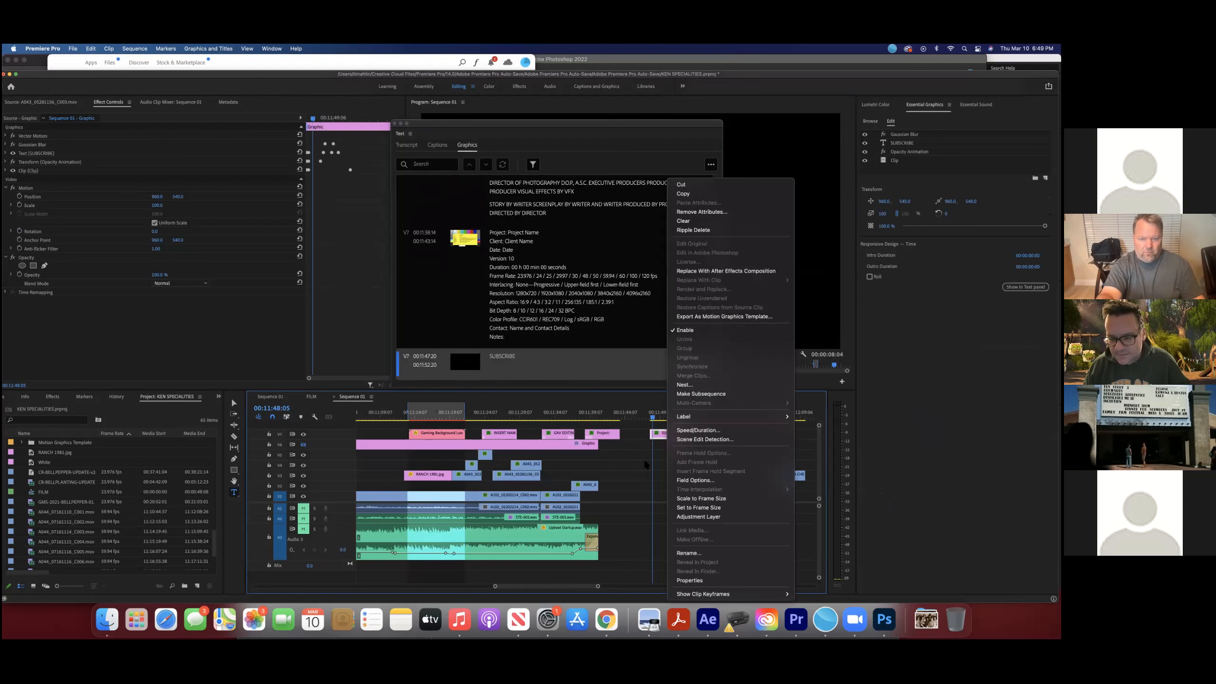
pyautogui.click(647, 465)
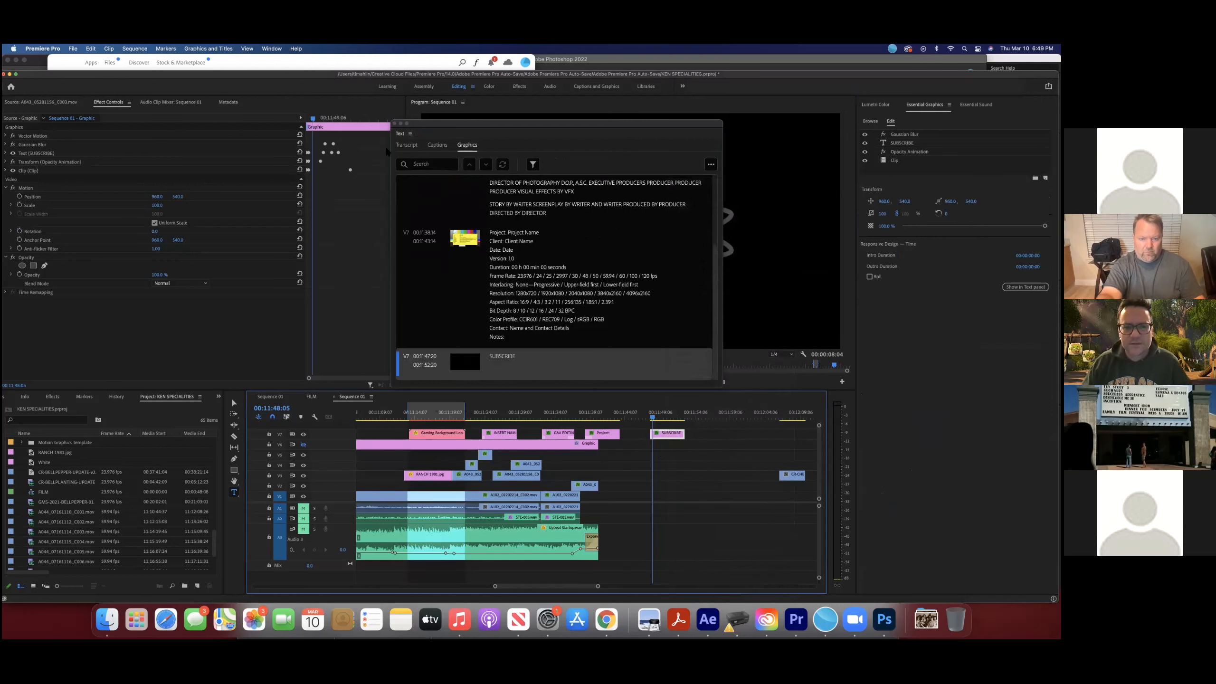
pyautogui.click(407, 145)
pyautogui.click(394, 123)
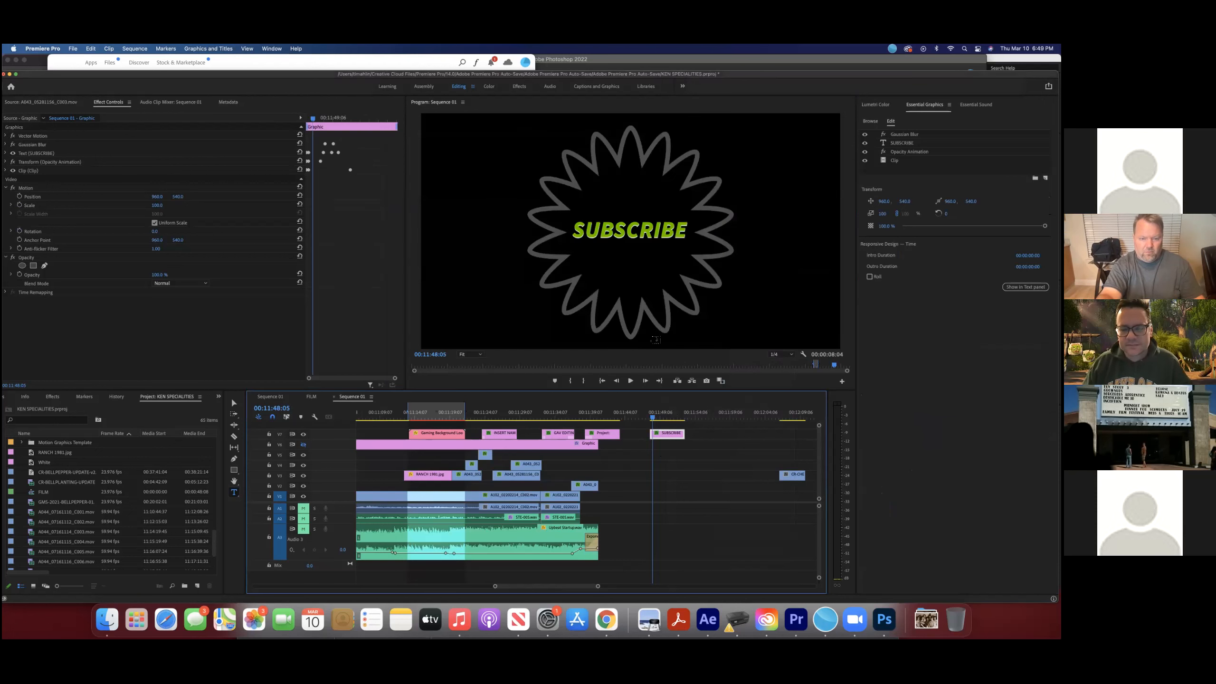
pyautogui.doubleClick(670, 436)
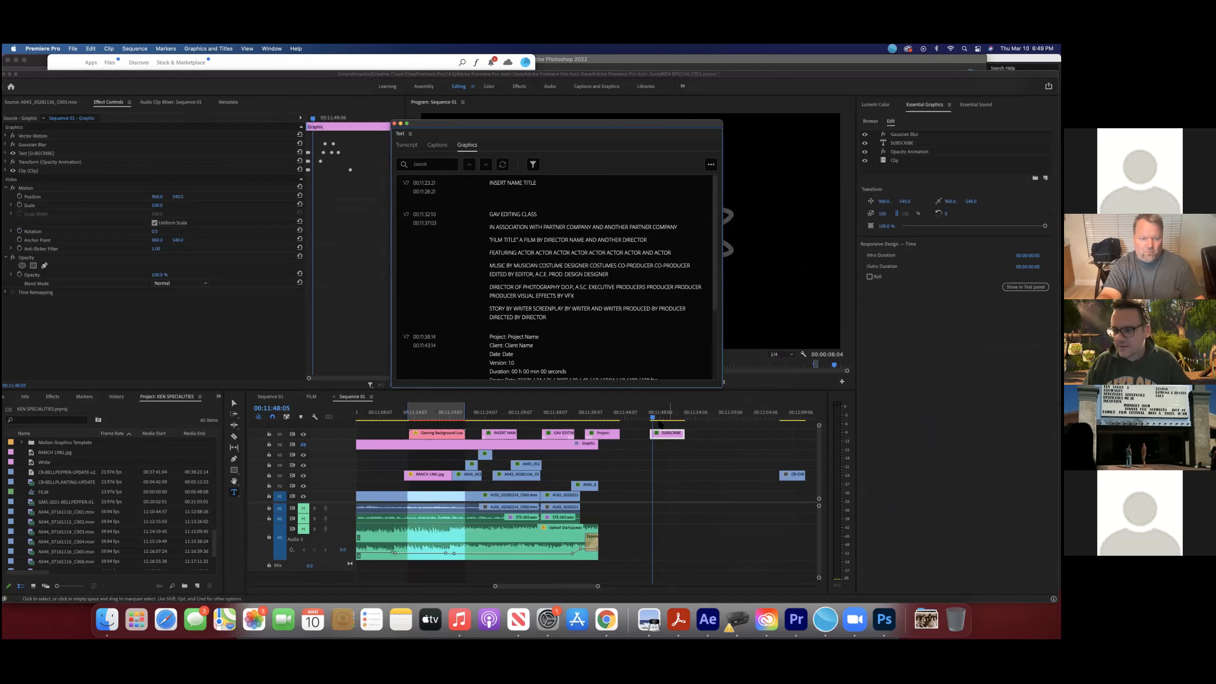
pyautogui.click(393, 124)
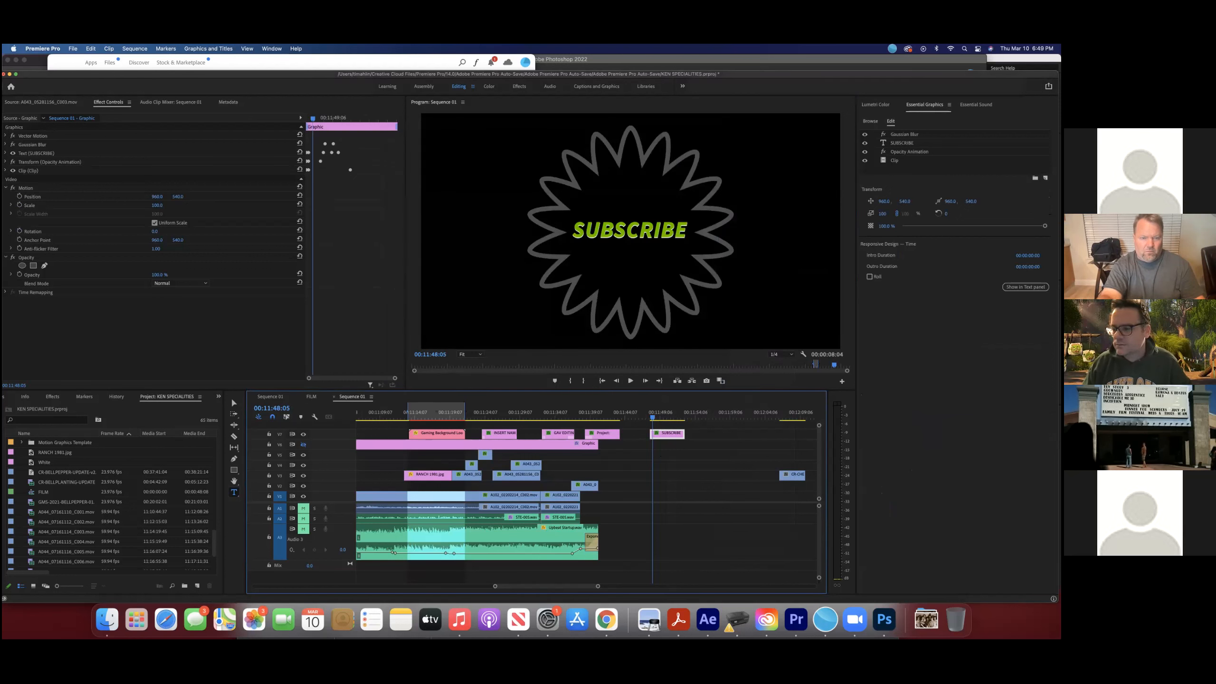
# Step: Browse the saved and Adobe Stock motion graphics templates, and delete the SUBSCRIBE clip from the top track
pyautogui.click(873, 122)
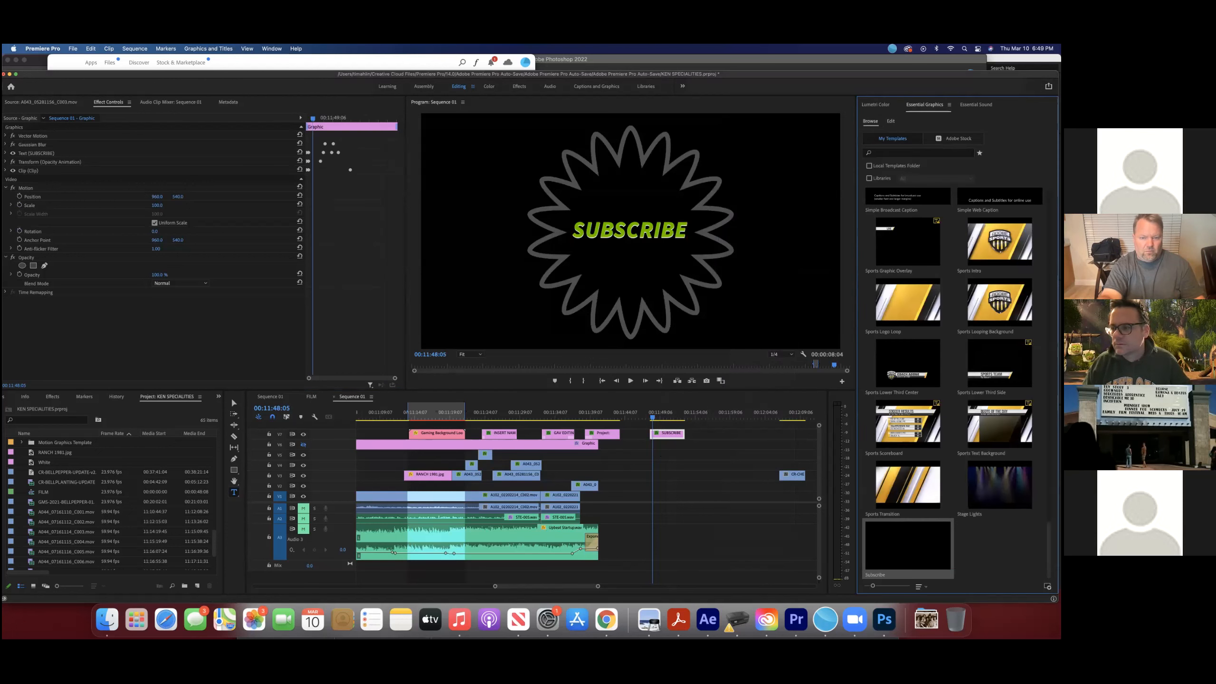
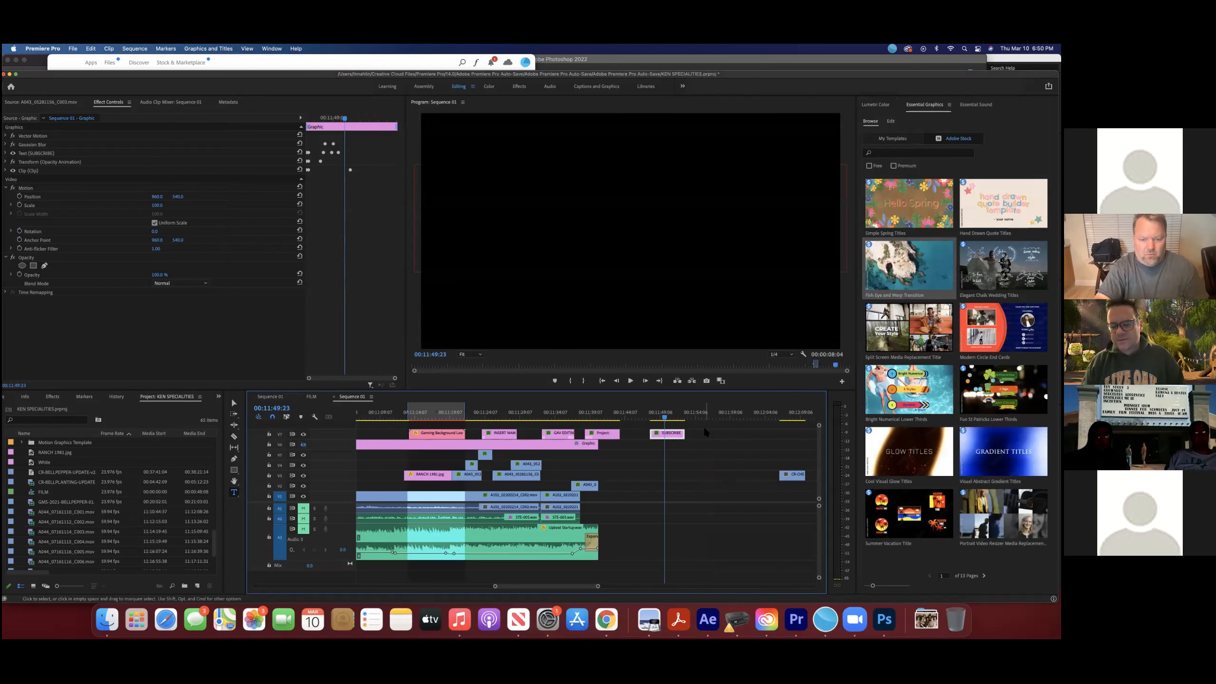
pyautogui.press('Delete')
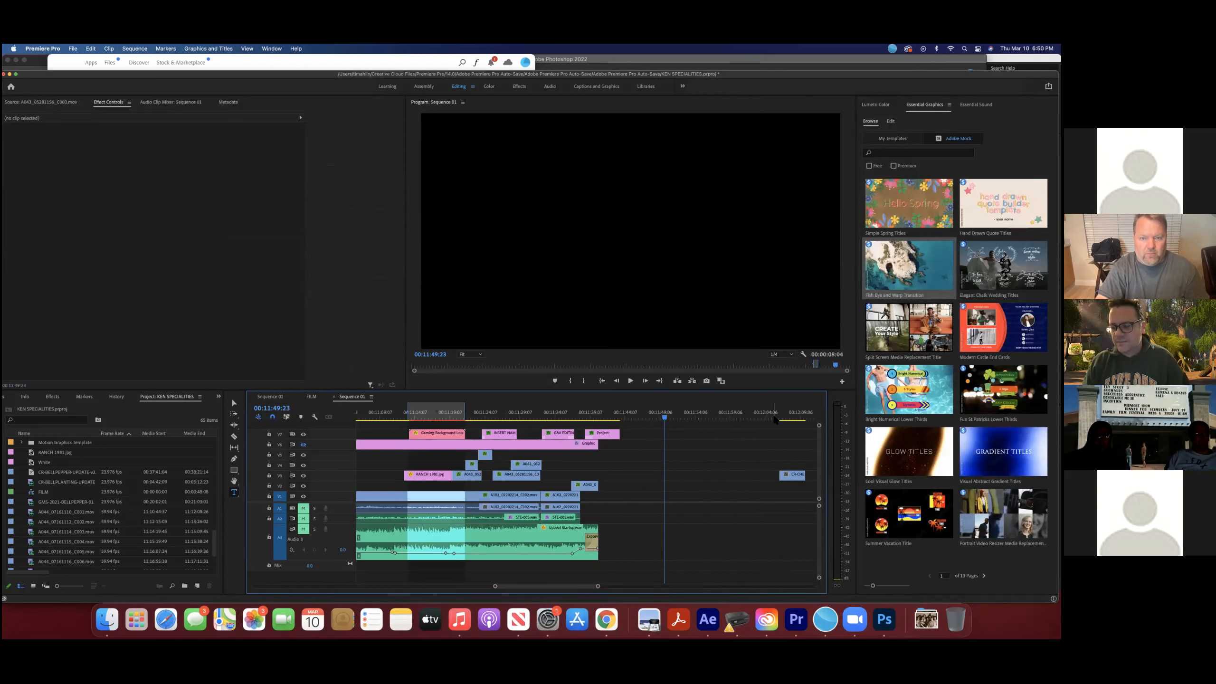
# Step: Add the saved Curtain Open and Close Pack template on the top track in the empty stretch after the slate clip, and play it
pyautogui.click(892, 139)
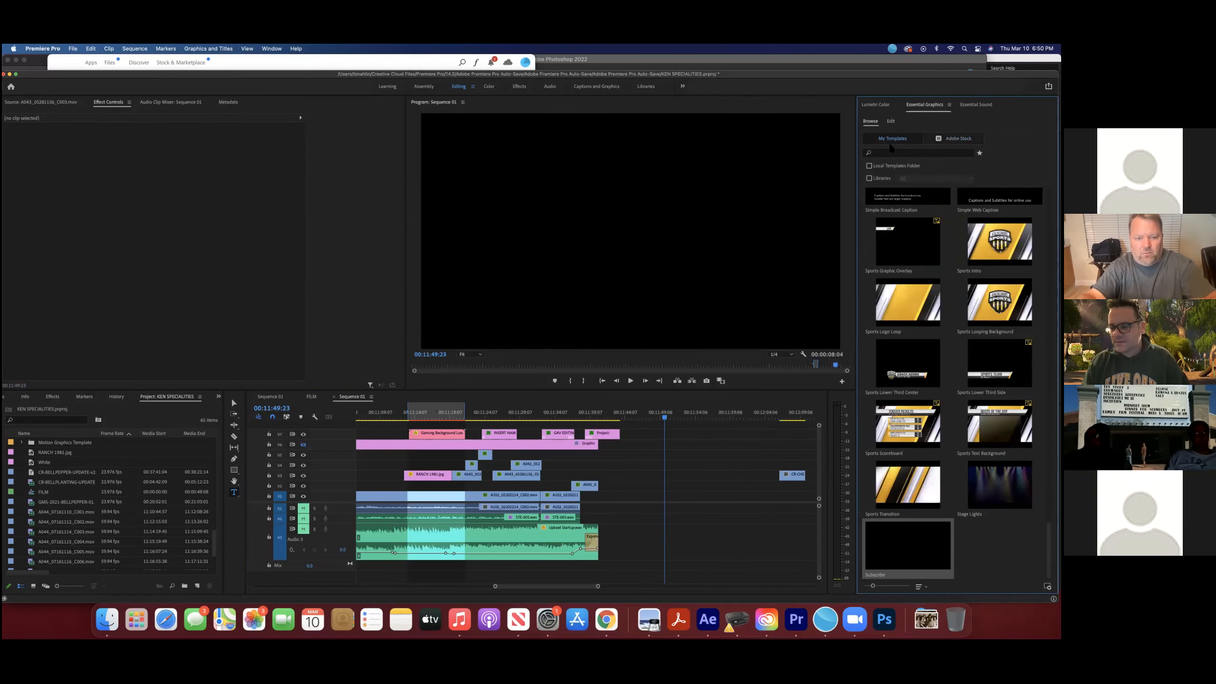
pyautogui.scroll(1, 999, 503)
pyautogui.scroll(10, 1000, 522)
pyautogui.scroll(12, 1000, 522)
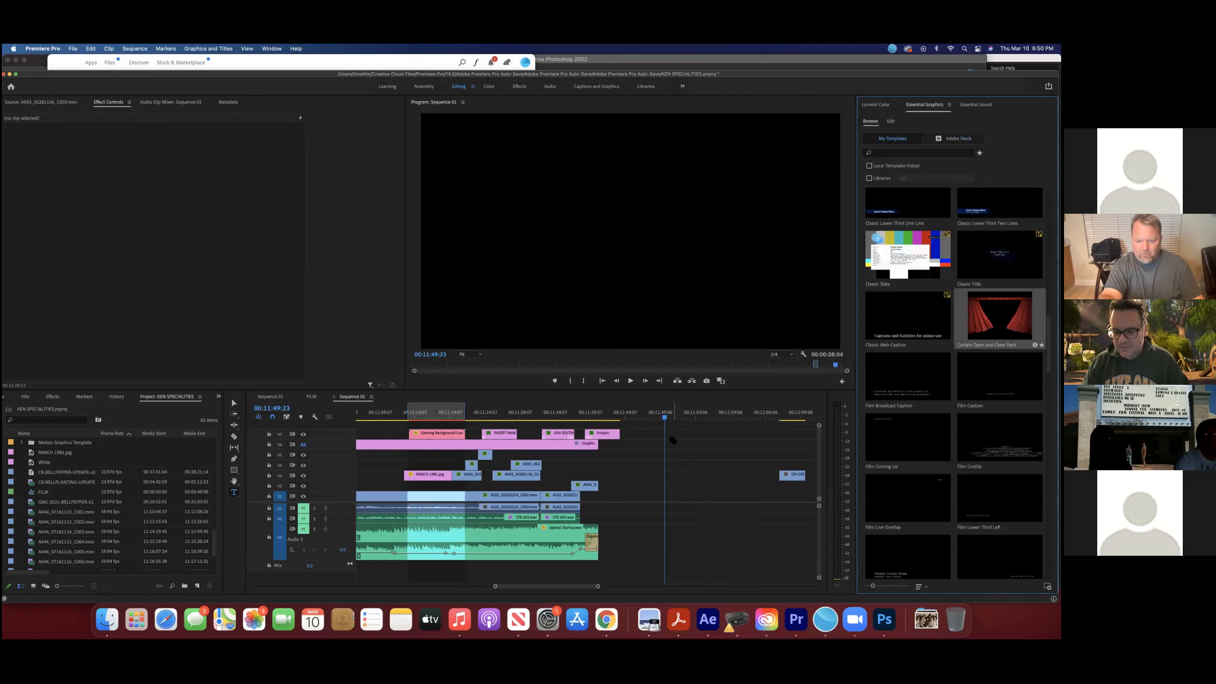
pyautogui.moveTo(680, 435); pyautogui.dragTo(675, 435)
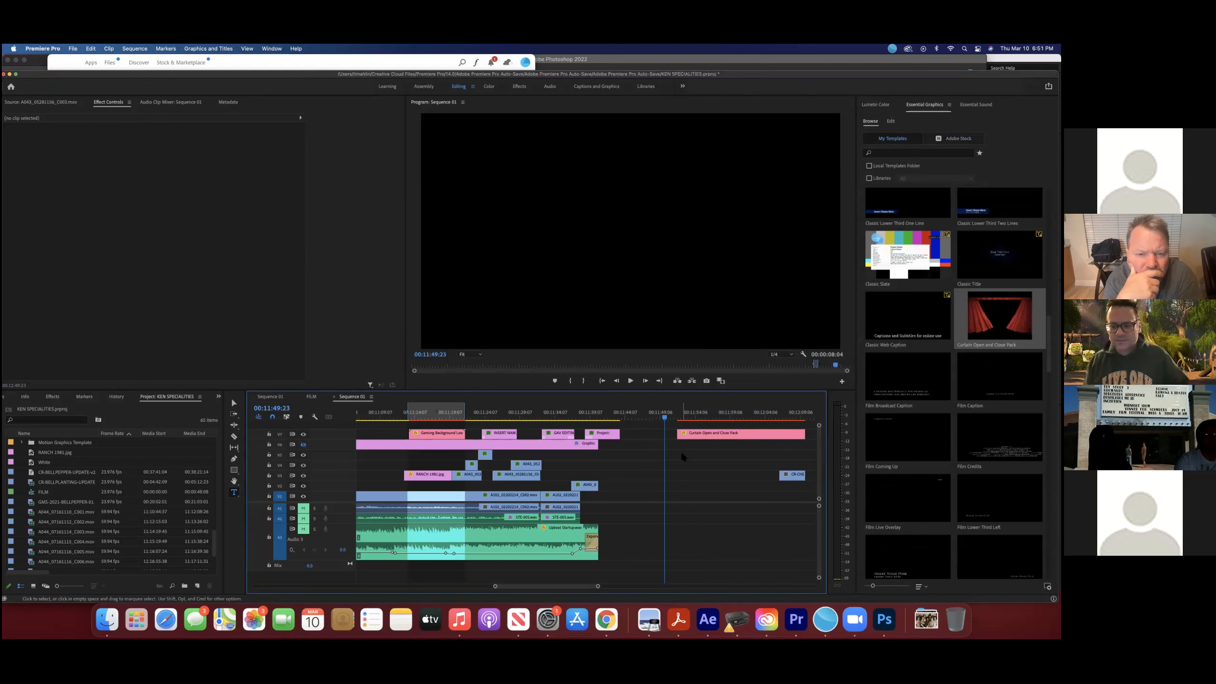
pyautogui.click(679, 414)
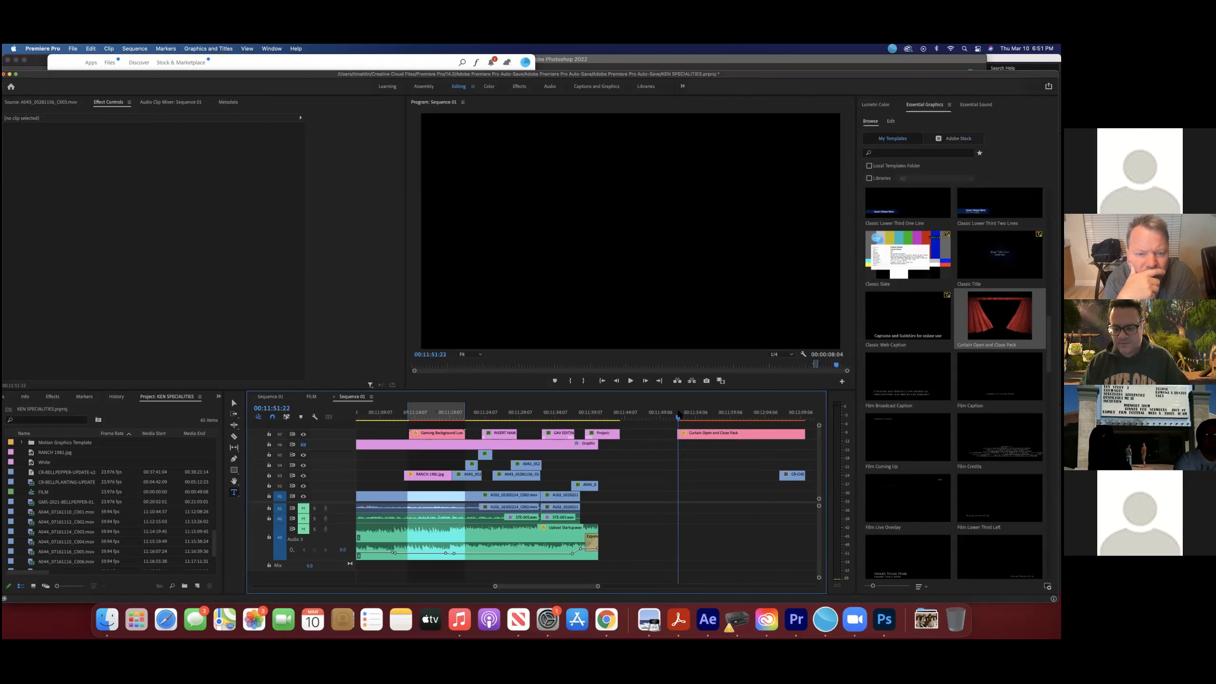
pyautogui.press('space')
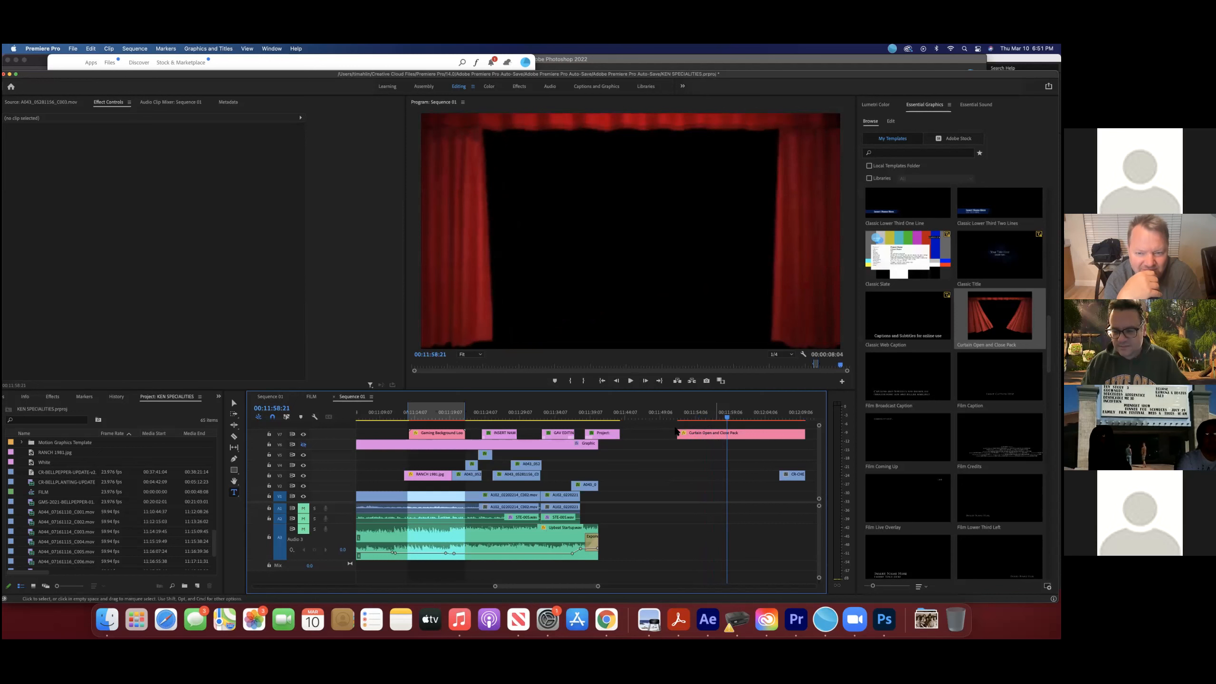
# Step: Move the curtain clip onto a track above the slate clip so it overlaps the slate, and view frames across it
pyautogui.moveTo(725, 432); pyautogui.dragTo(622, 425)
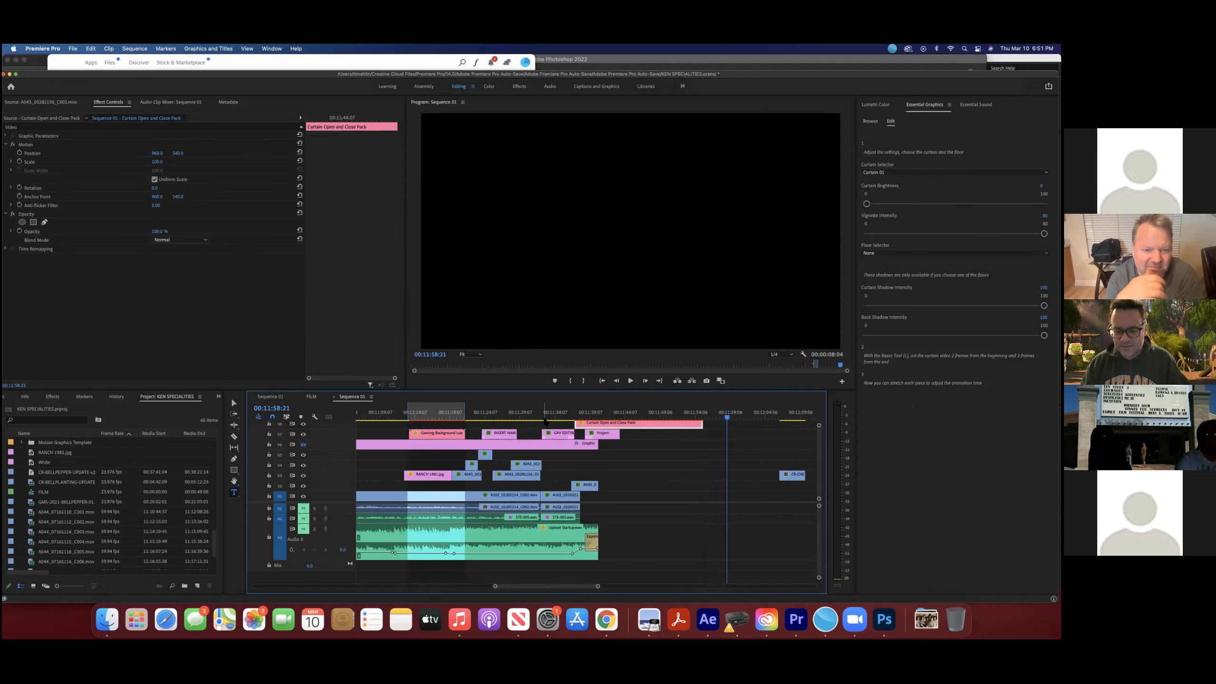
pyautogui.hscroll(-1, 584, 424)
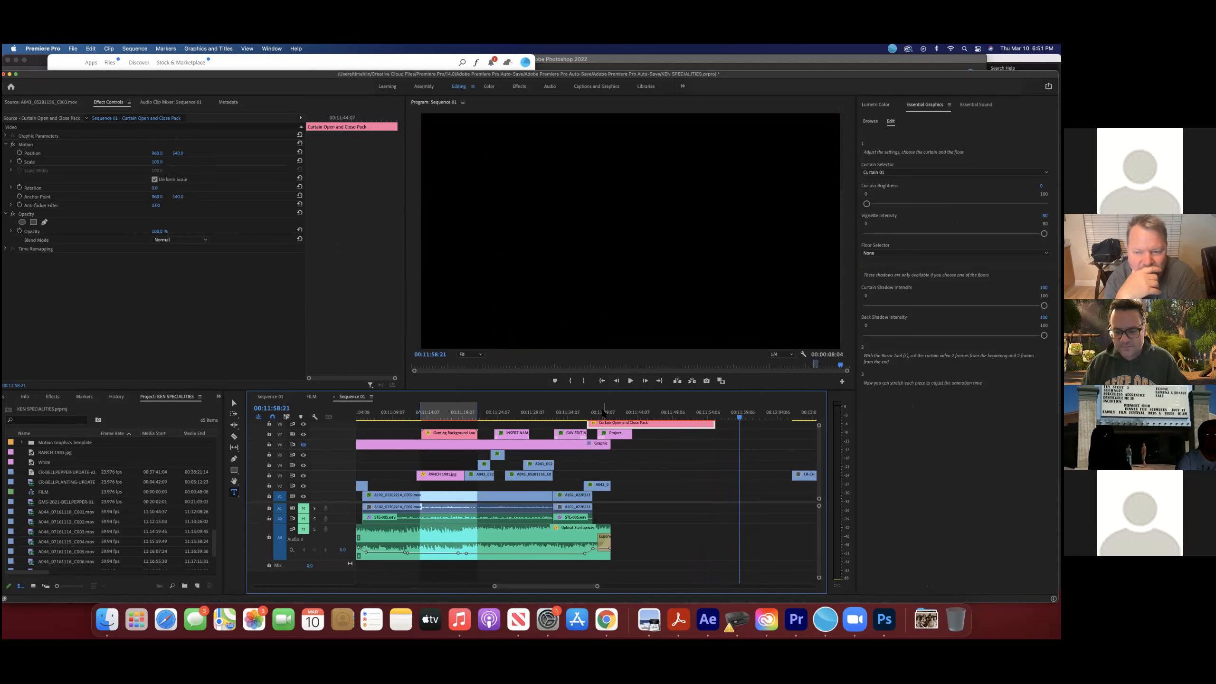
pyautogui.hscroll(3, 604, 412)
pyautogui.moveTo(570, 410); pyautogui.dragTo(680, 417)
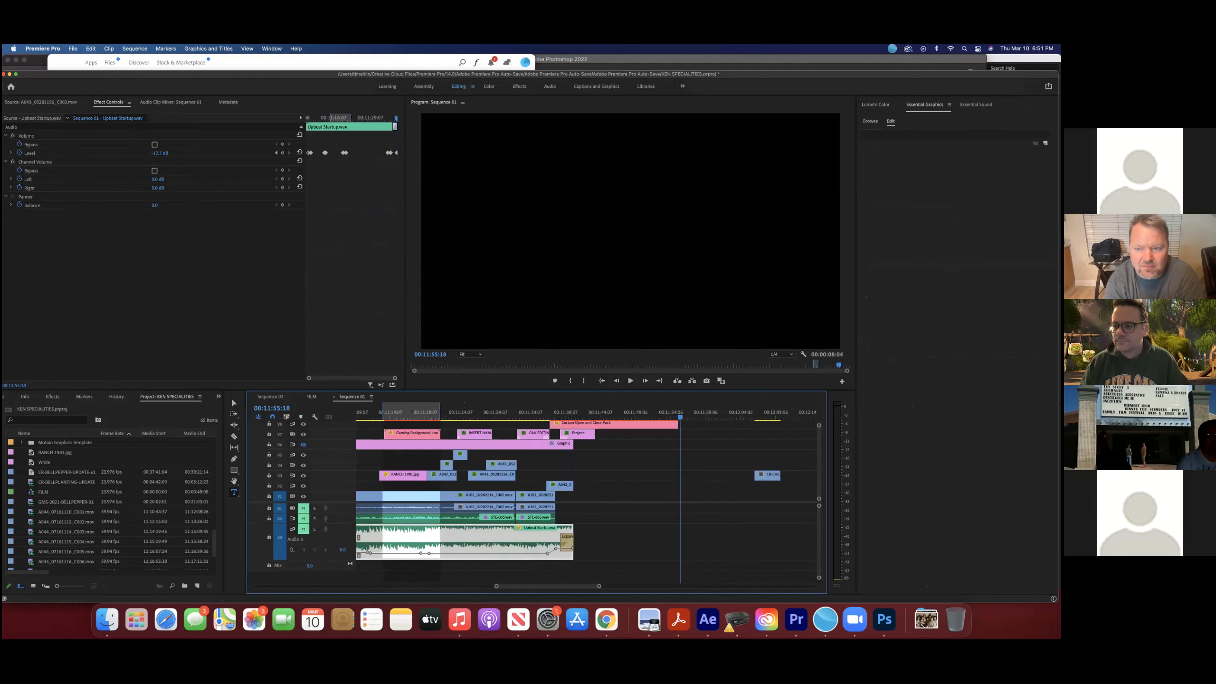
pyautogui.moveTo(668, 415); pyautogui.dragTo(601, 415)
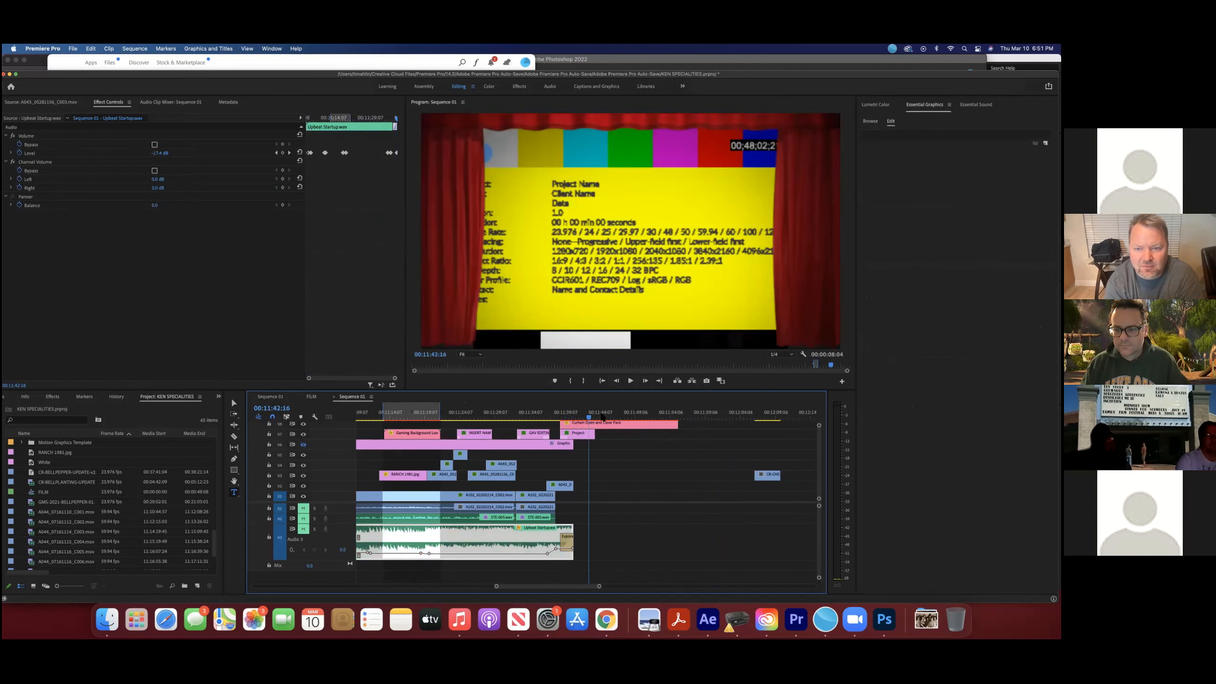
pyautogui.click(871, 123)
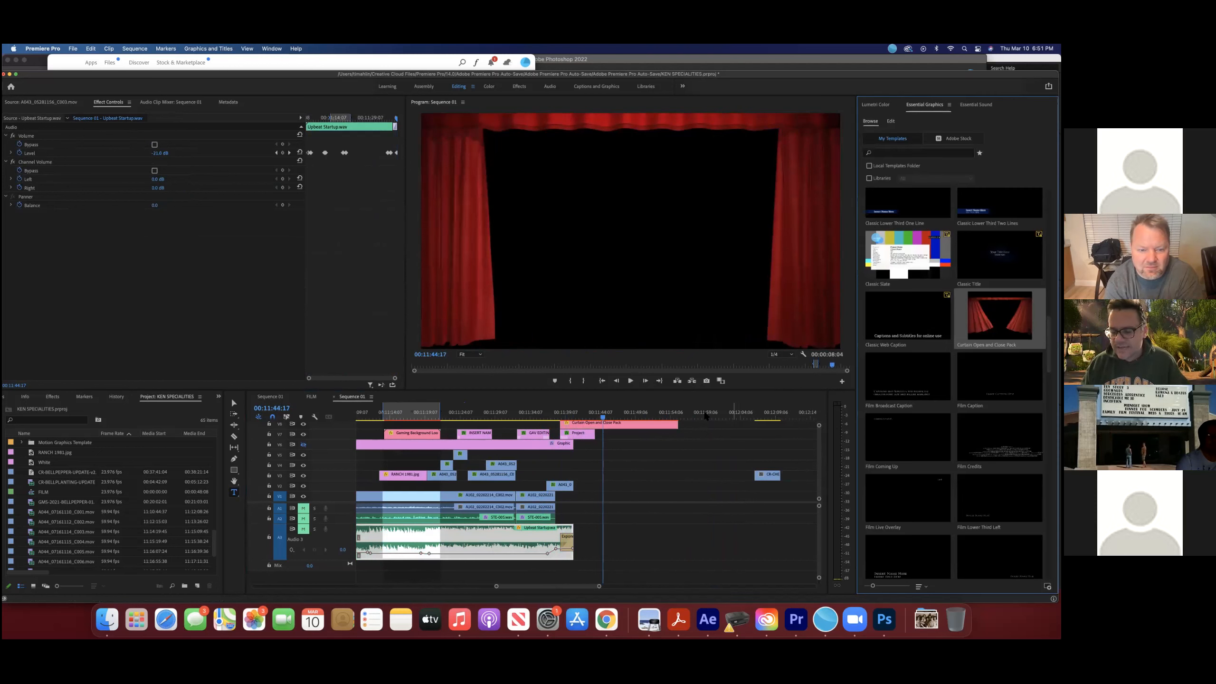
pyautogui.click(695, 414)
pyautogui.moveTo(714, 416)
pyautogui.mouseDown()
pyautogui.moveTo(782, 416)
pyautogui.moveTo(720, 415)
pyautogui.mouseUp()
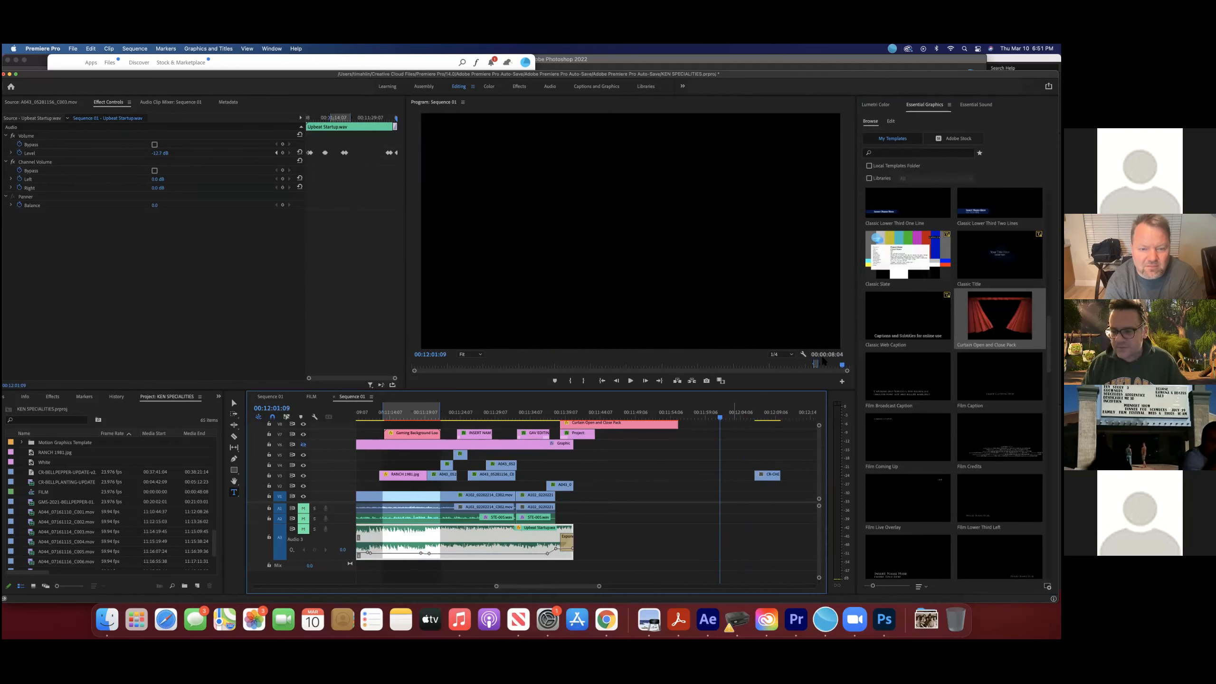
pyautogui.click(976, 104)
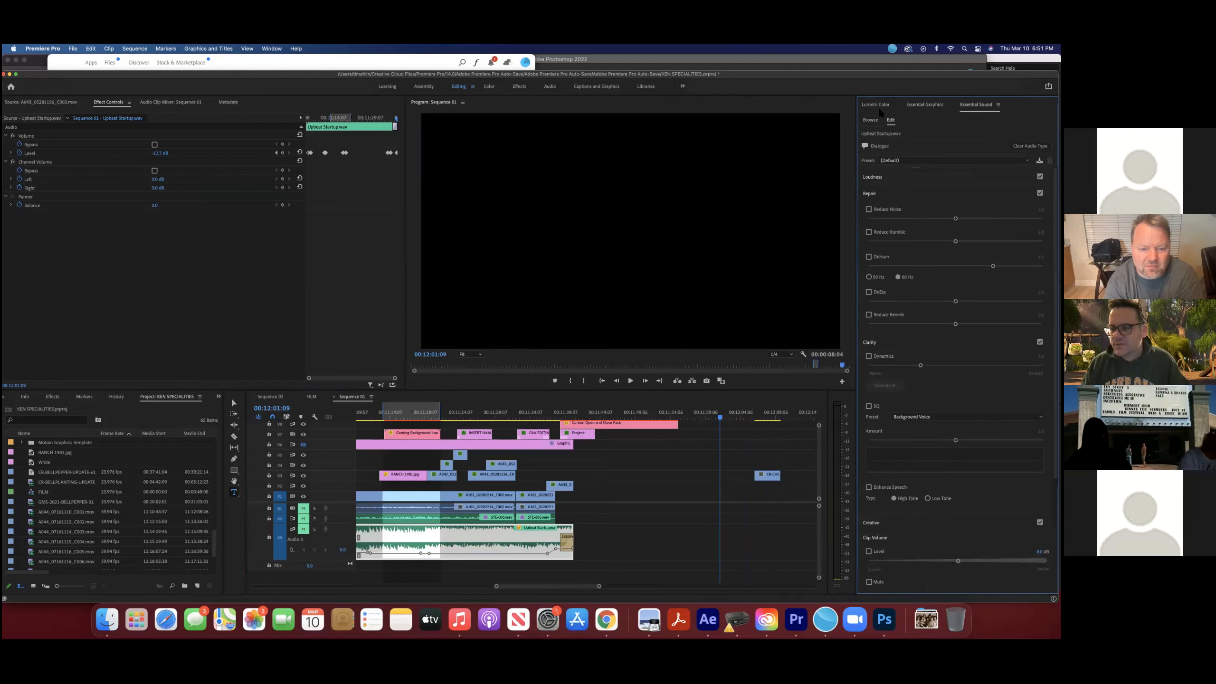
pyautogui.click(879, 107)
pyautogui.scroll(-2, 880, 106)
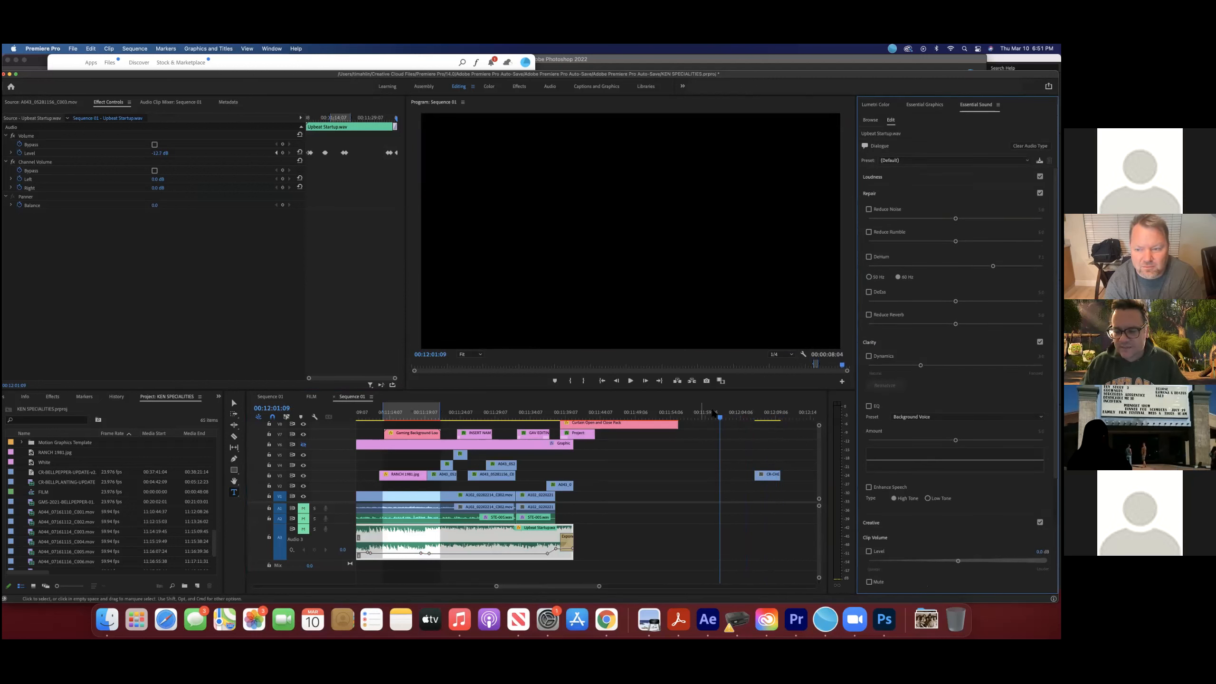
# Step: Delete the Curtain Open and Close Pack clip and the Gaming Background Loop clip from the sequence
pyautogui.click(692, 453)
pyautogui.click(618, 423)
pyautogui.press('Delete')
pyautogui.click(407, 433)
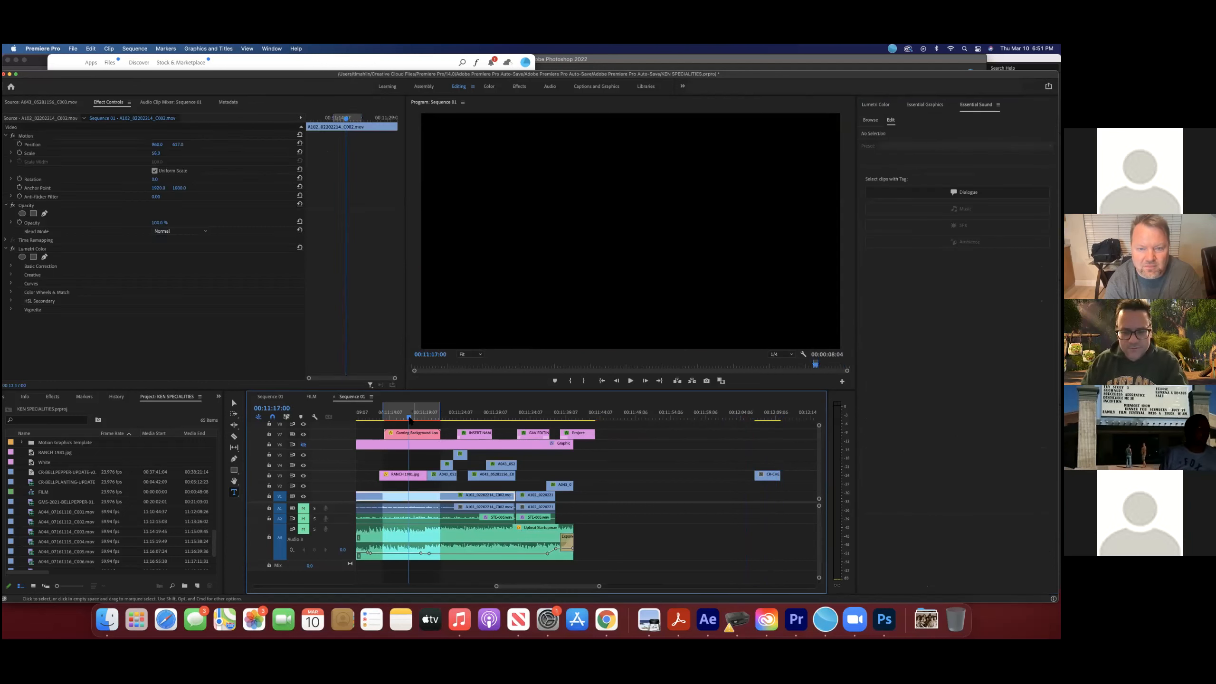
pyautogui.click(437, 439)
pyautogui.press('Delete')
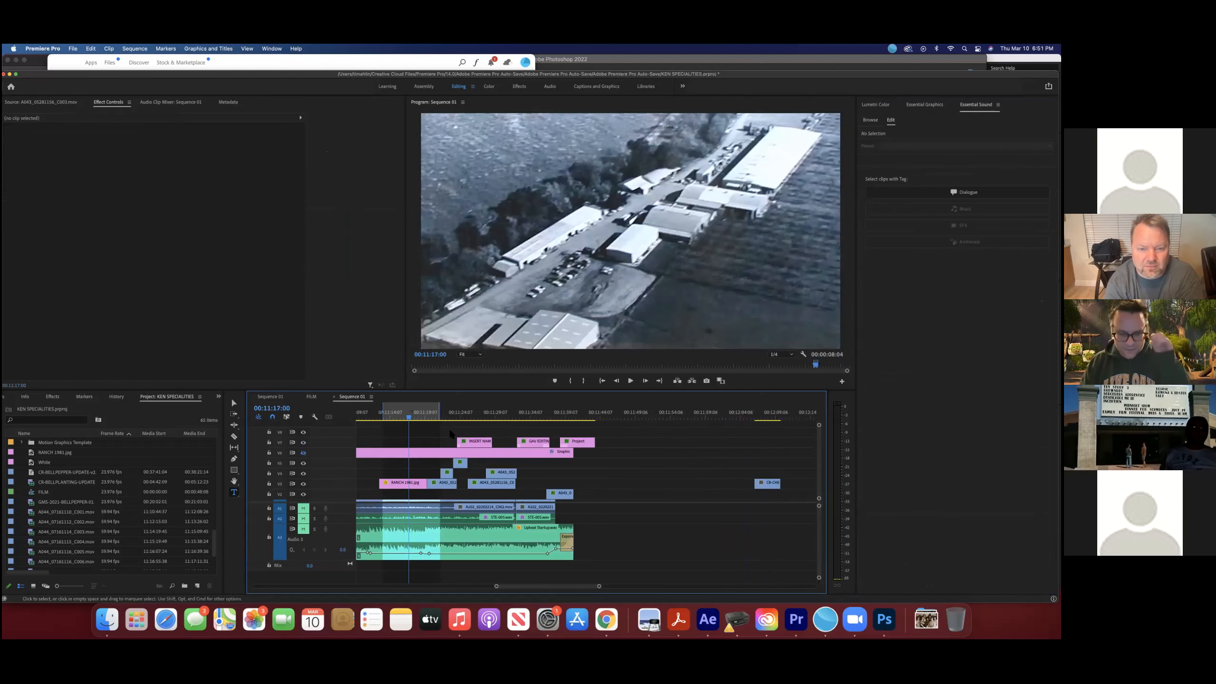
# Step: In Photoshop, create a 2379 x 3014 px document at 300 ppi and hide its grid by turning off extras
pyautogui.click(884, 619)
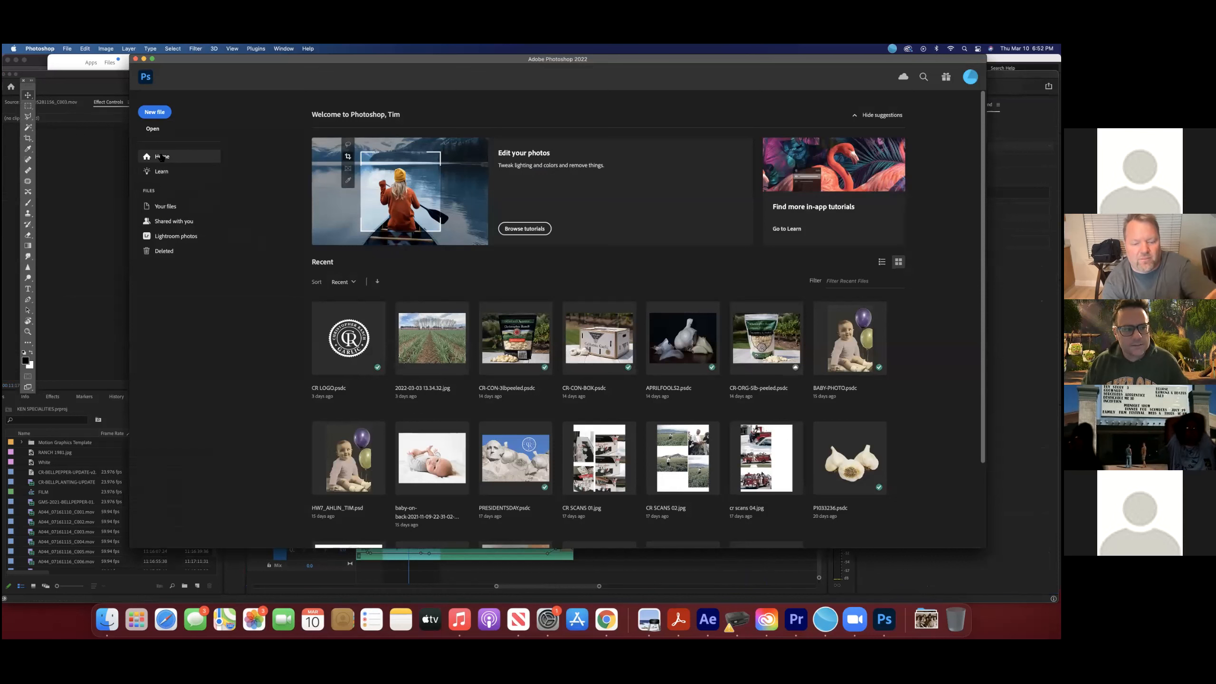
pyautogui.click(164, 115)
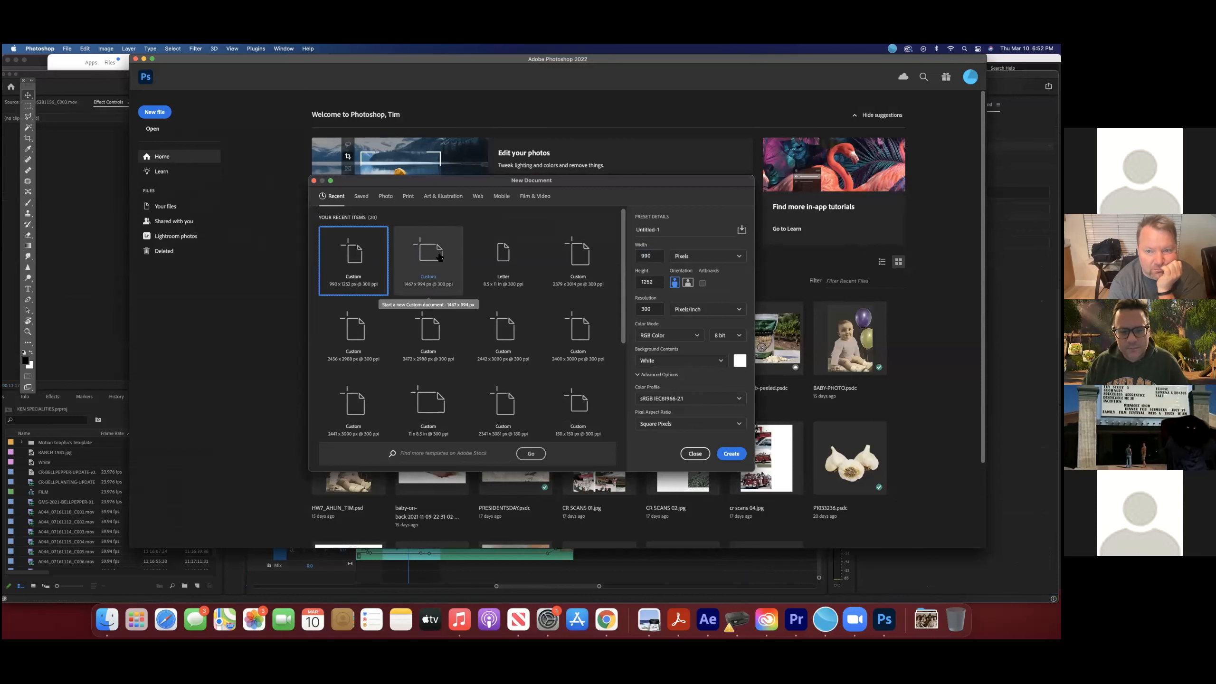
pyautogui.click(581, 253)
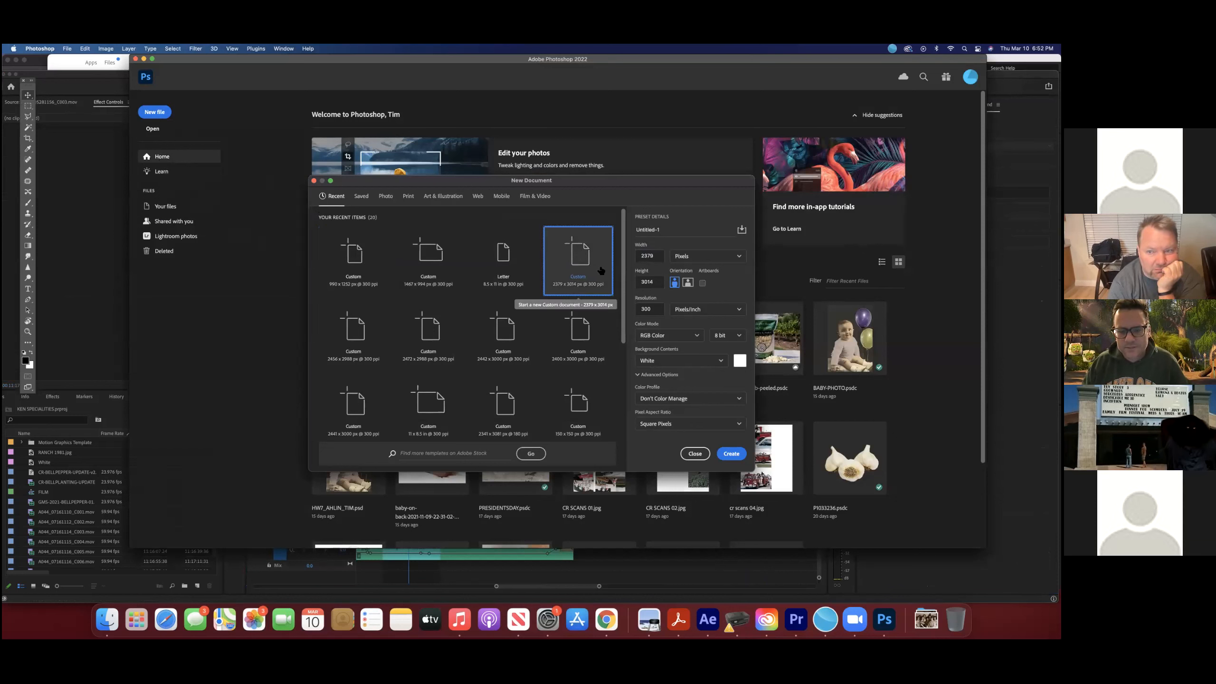
pyautogui.click(732, 454)
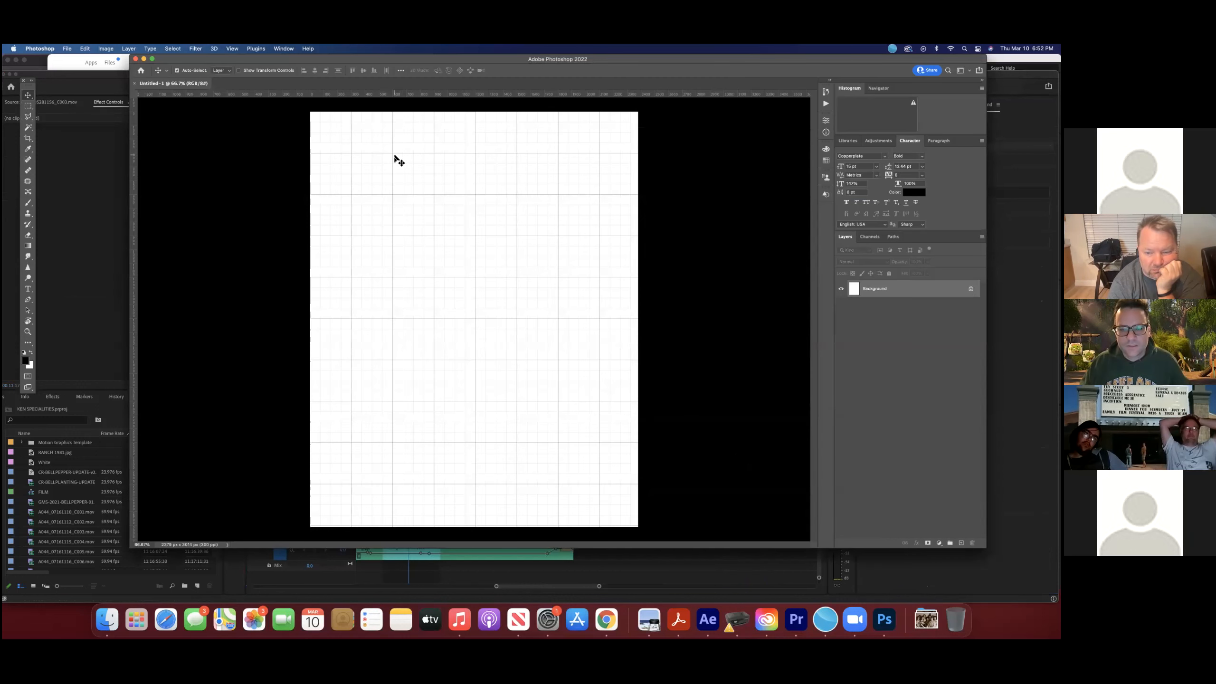
pyautogui.click(232, 48)
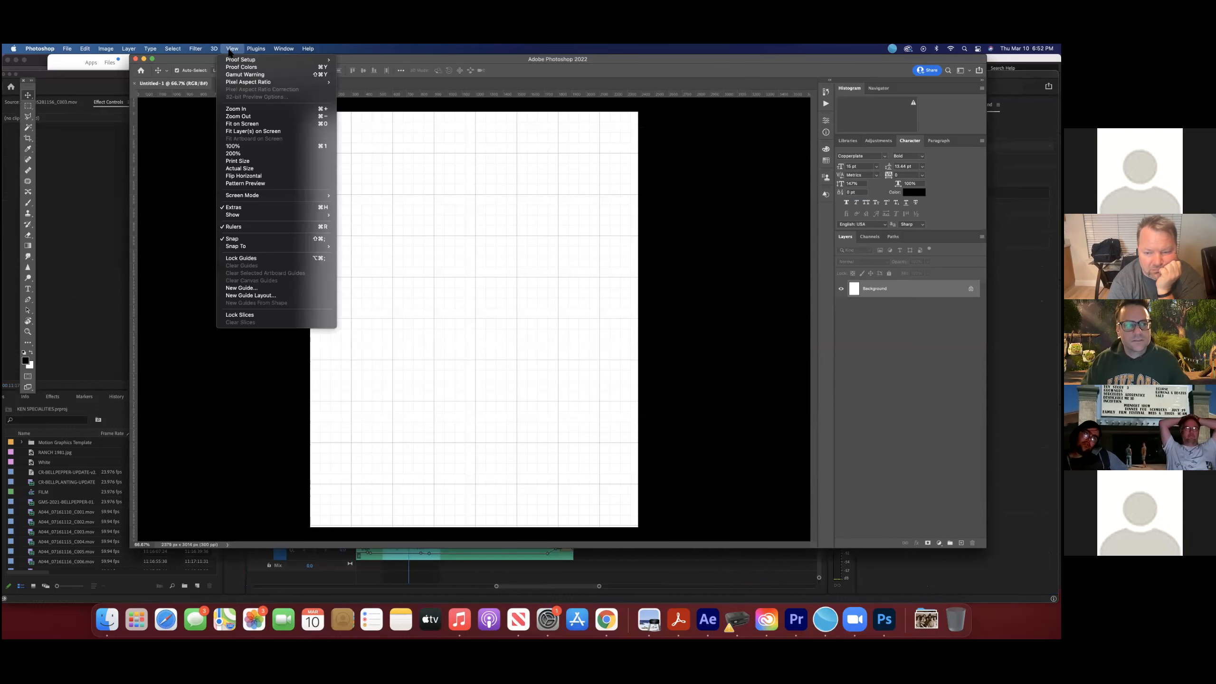
pyautogui.click(259, 207)
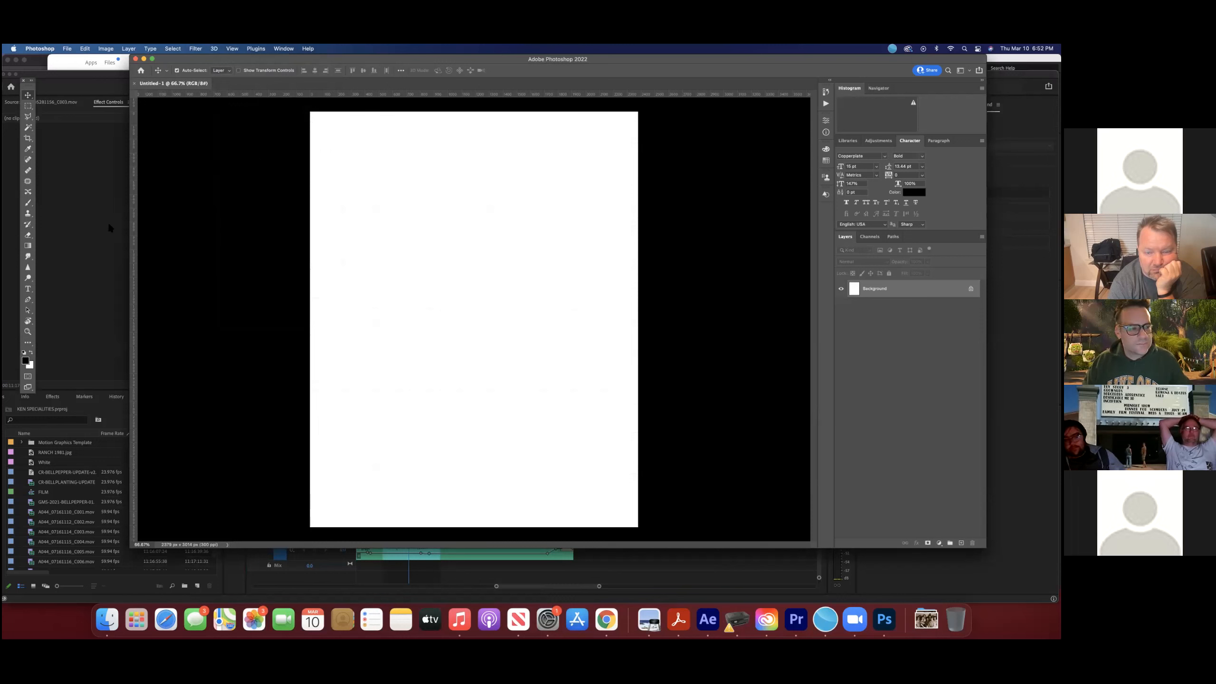
# Step: Add a horizontal text line in the page's upper left area with the presenter's first name followed by "IS COOL"
pyautogui.click(28, 290)
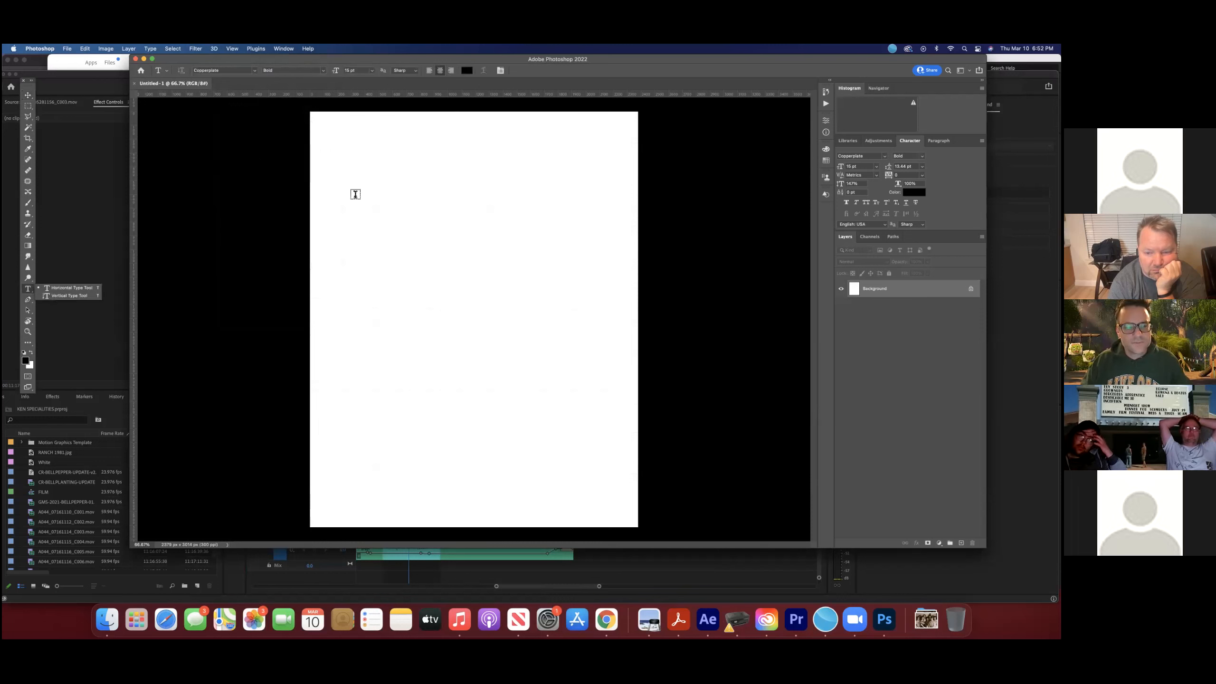
pyautogui.click(328, 194)
pyautogui.write('TIM IS COOL')
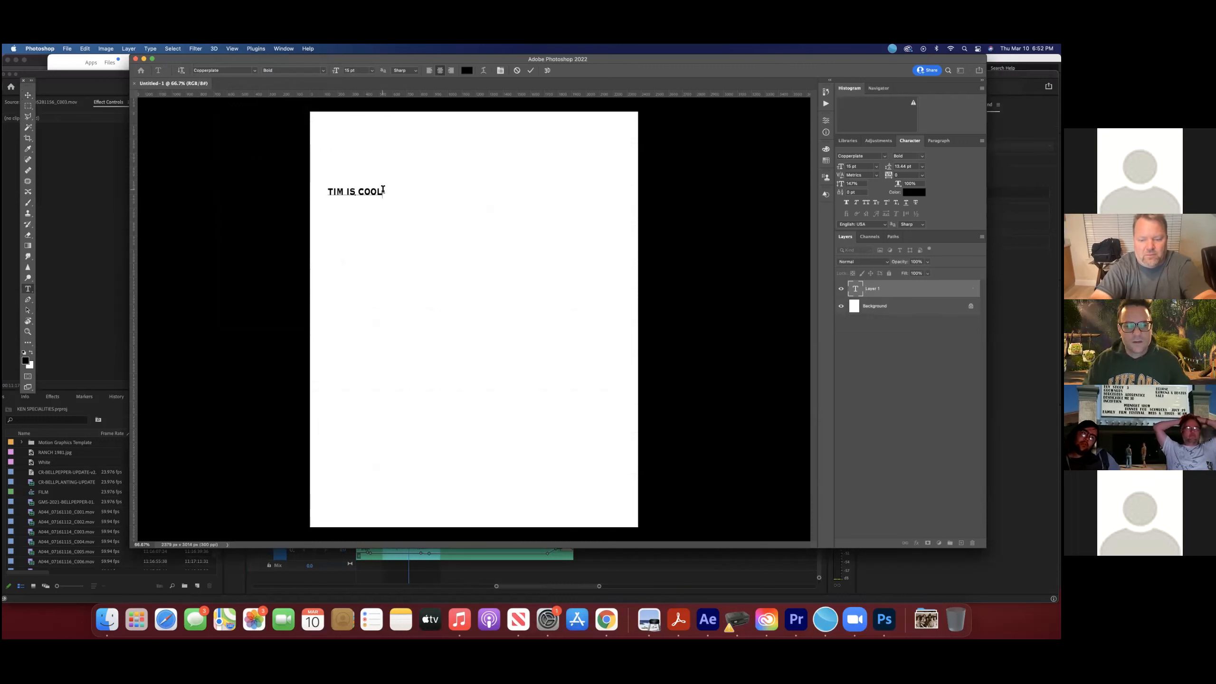
# Step: Set the text line's font to Bungee and move the text right, toward the middle of the page
pyautogui.moveTo(383, 192); pyautogui.dragTo(316, 192)
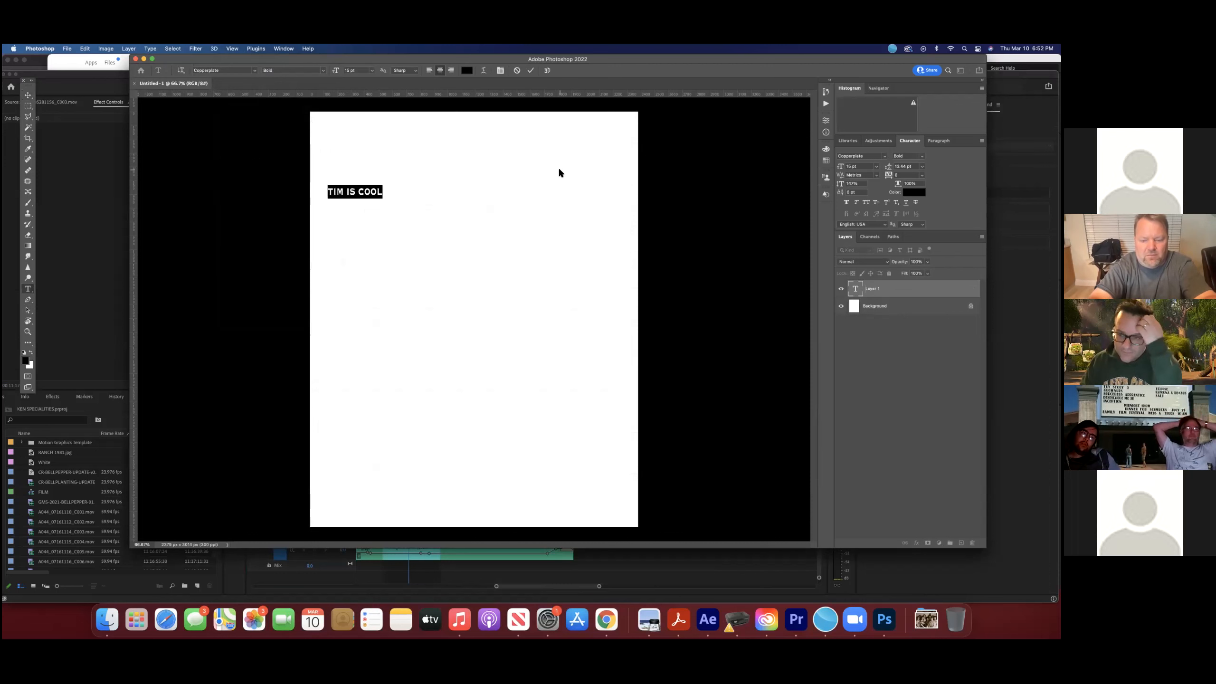
pyautogui.click(885, 156)
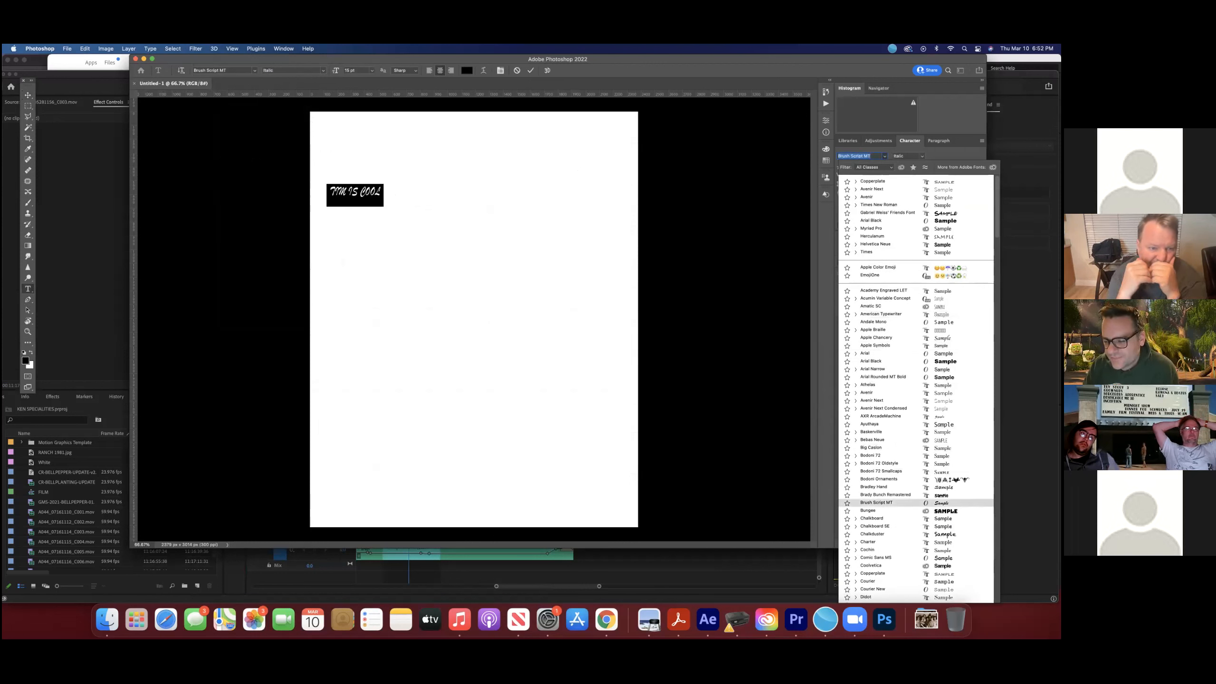
pyautogui.click(885, 511)
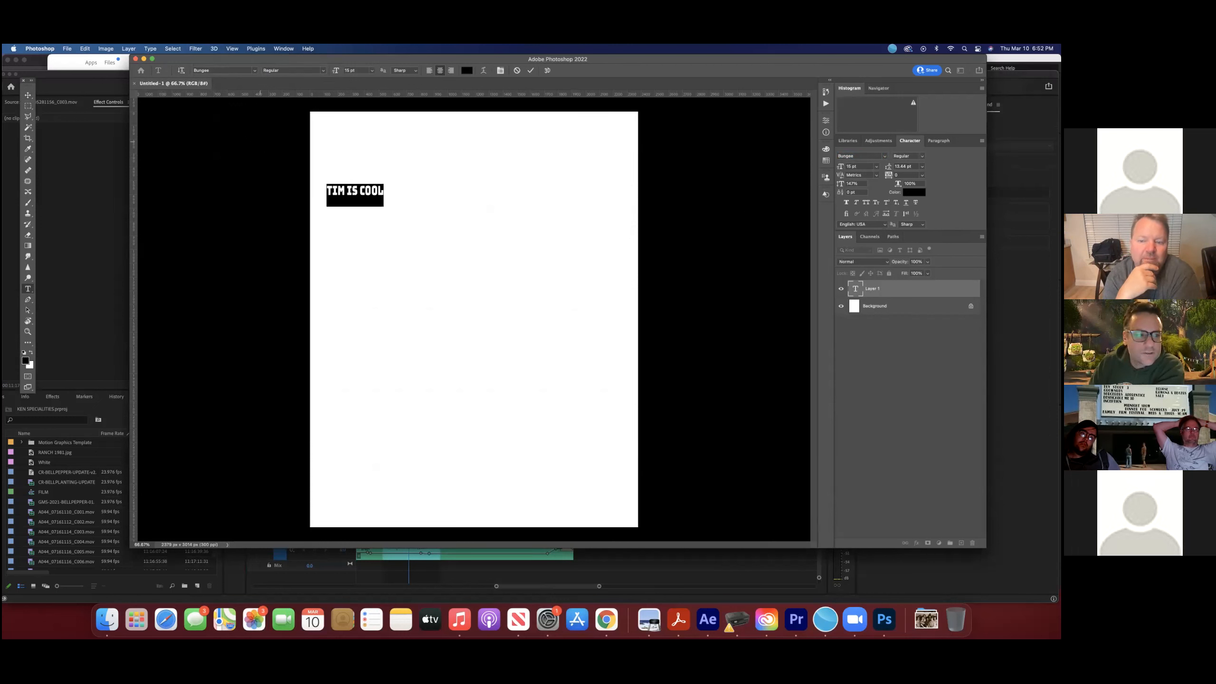
pyautogui.click(28, 95)
pyautogui.moveTo(355, 194); pyautogui.dragTo(420, 197)
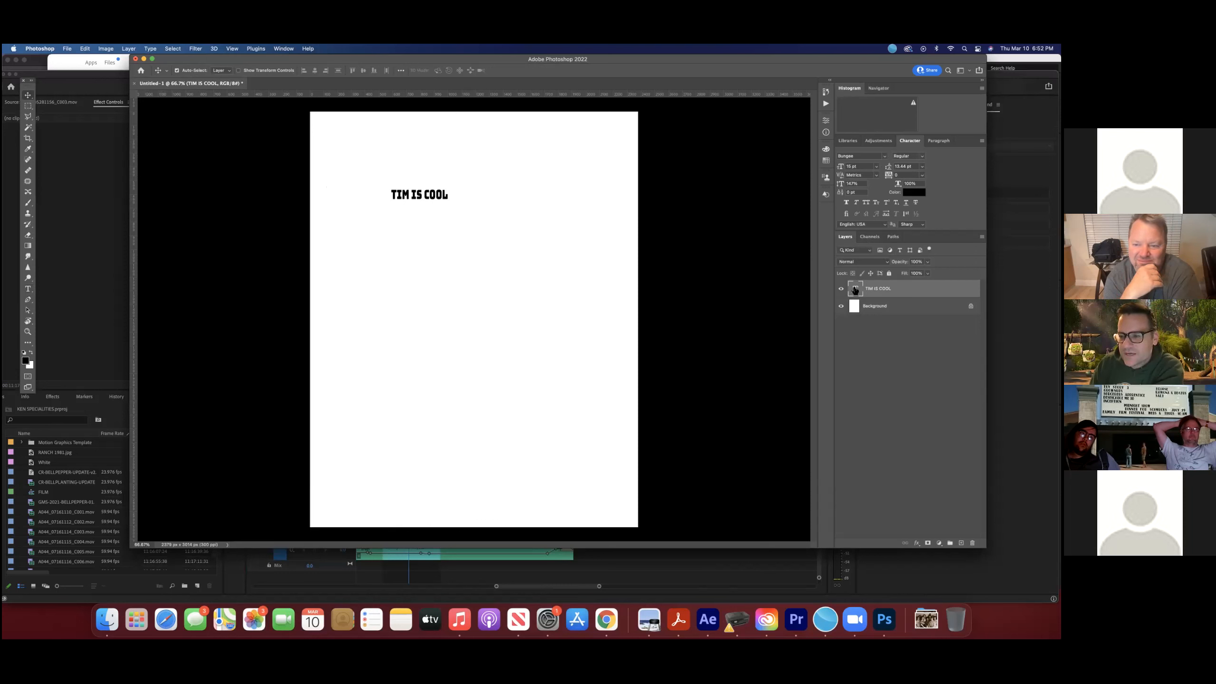
# Step: Change the color of the whole text line to bright green and commit the edit
pyautogui.doubleClick(855, 289)
pyautogui.click(915, 193)
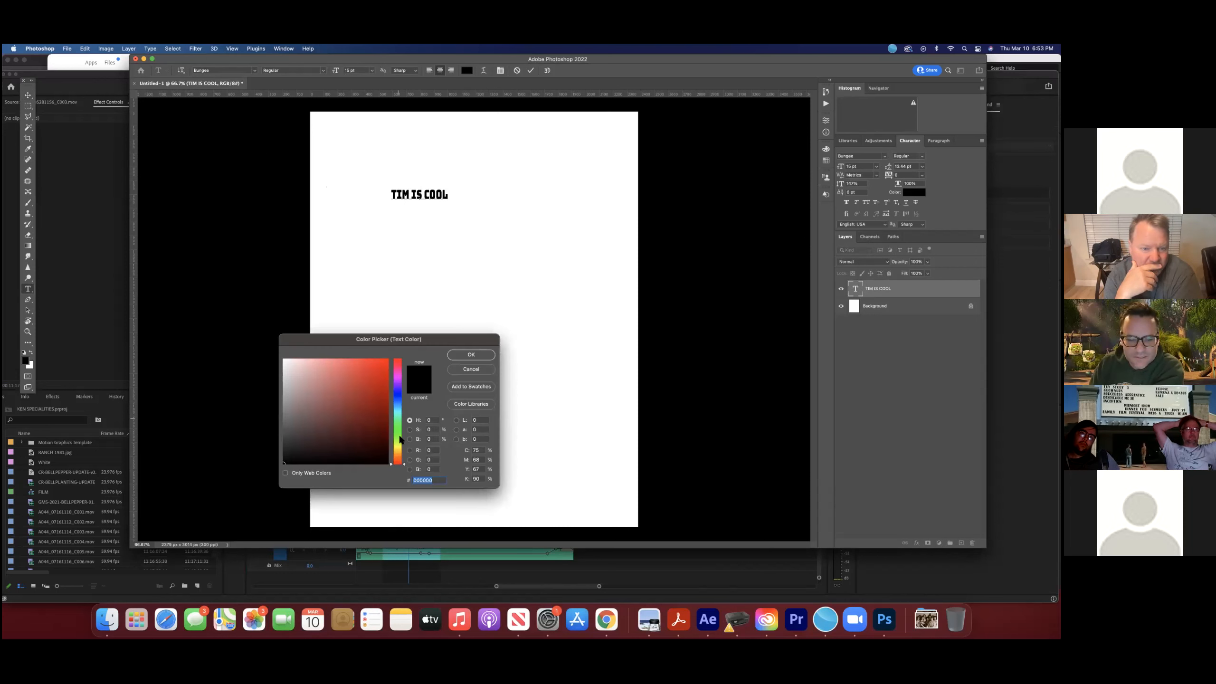
pyautogui.click(397, 428)
pyautogui.click(384, 361)
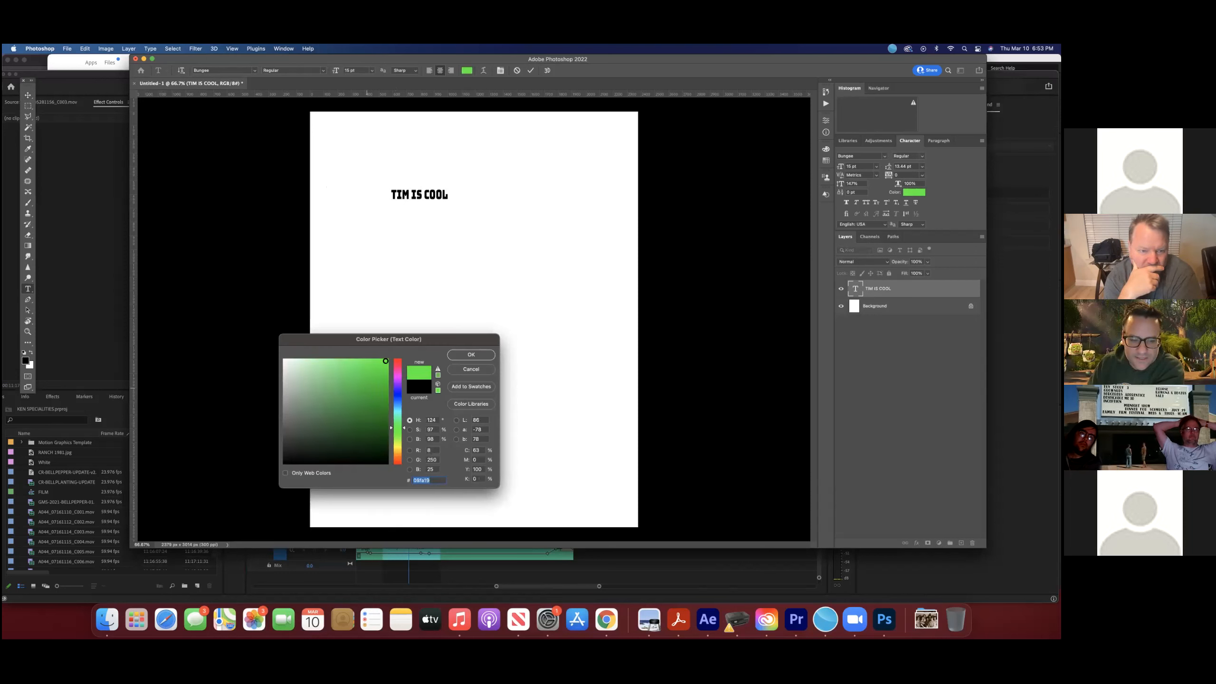
pyautogui.click(468, 354)
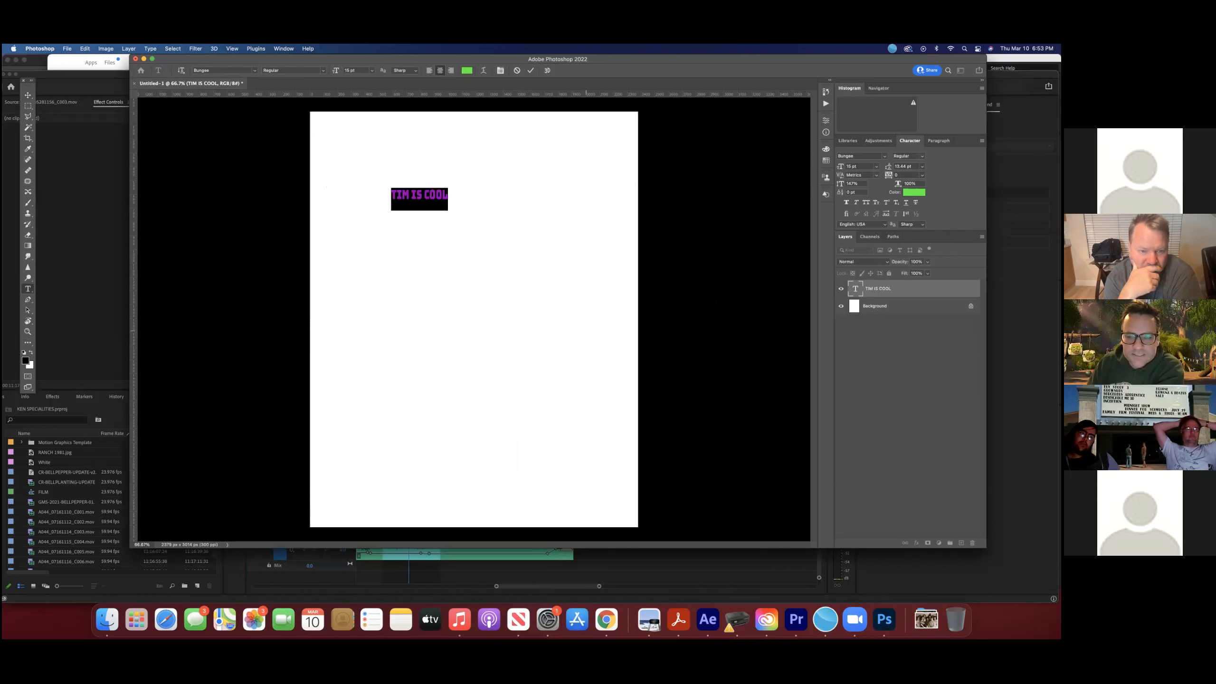
pyautogui.click(697, 282)
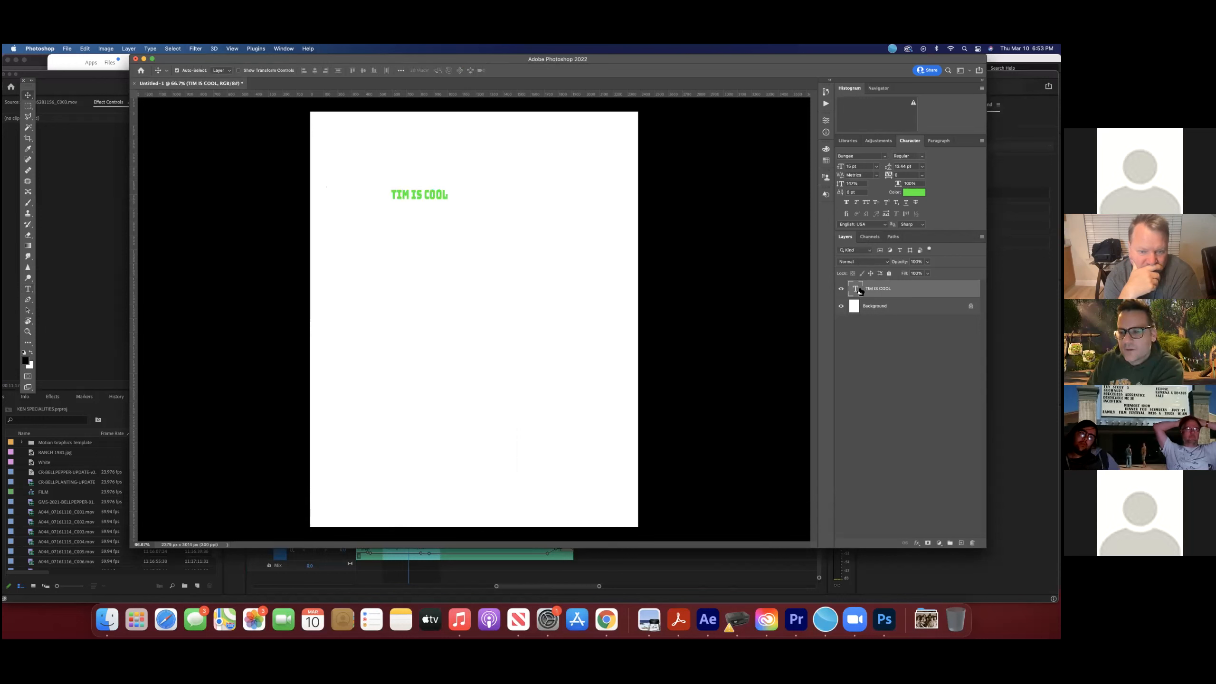
# Step: Add Bevel & Emboss with Contour, Stroke, Inner Shadow and Satin effects to the text layer
pyautogui.doubleClick(920, 289)
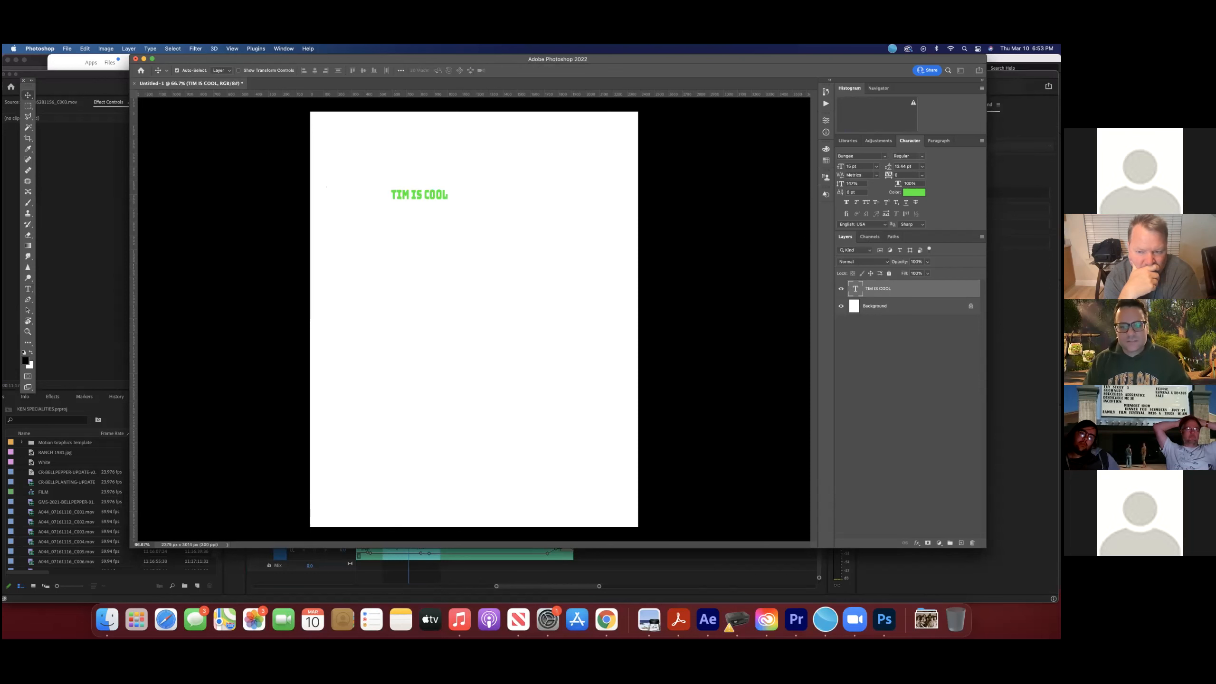
pyautogui.click(576, 284)
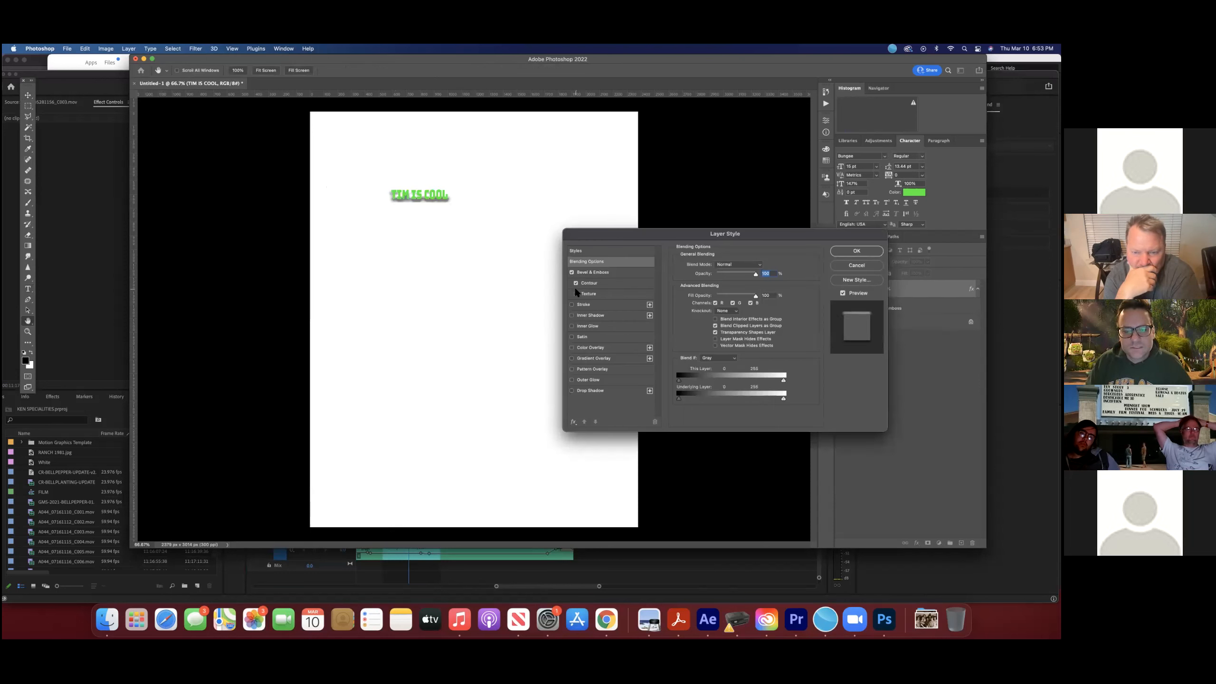
pyautogui.click(575, 293)
pyautogui.click(576, 293)
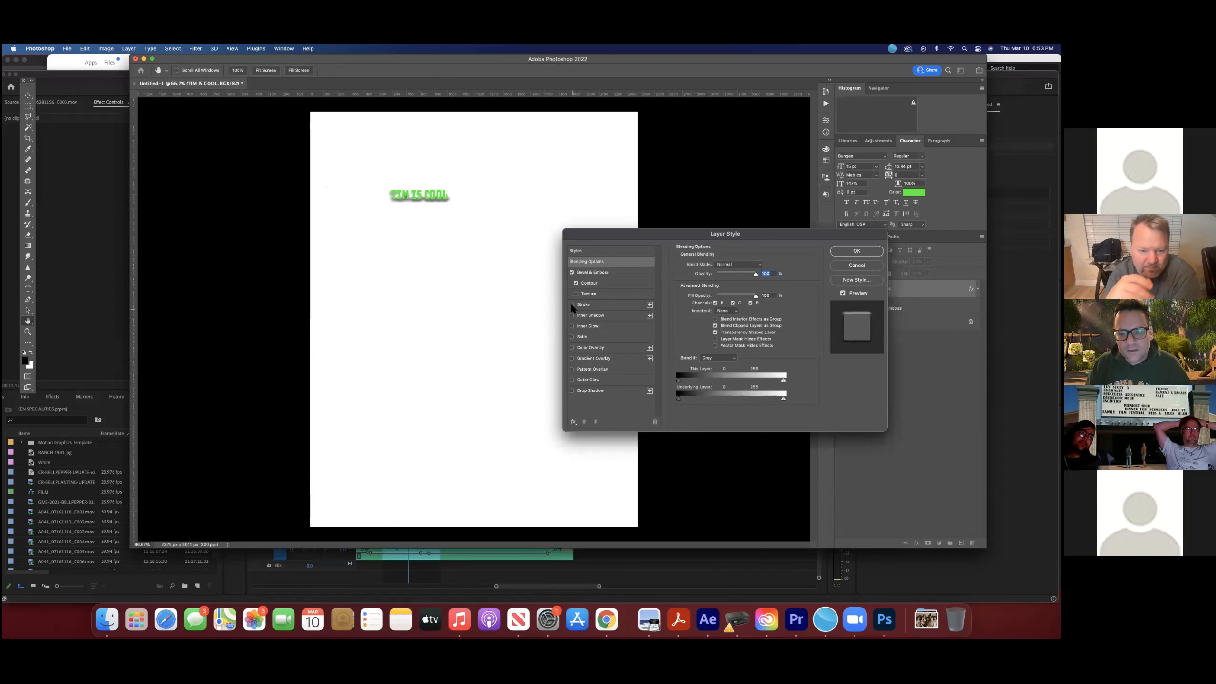
pyautogui.click(572, 306)
pyautogui.click(571, 316)
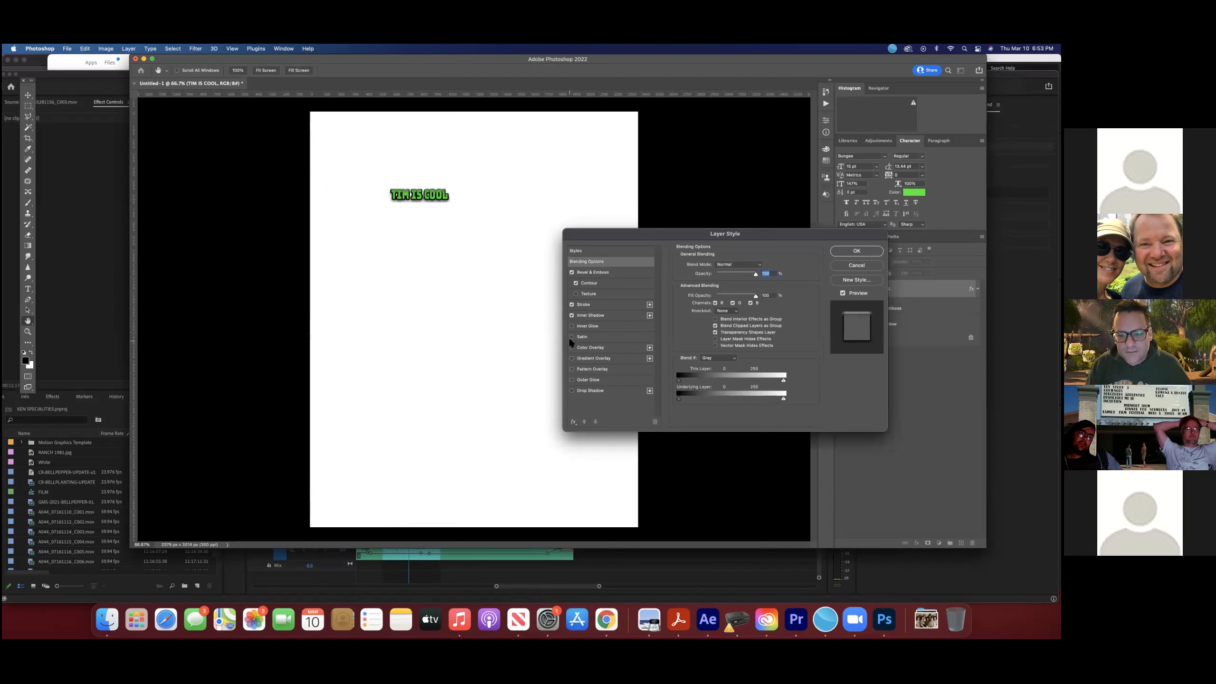
pyautogui.click(570, 337)
pyautogui.click(572, 348)
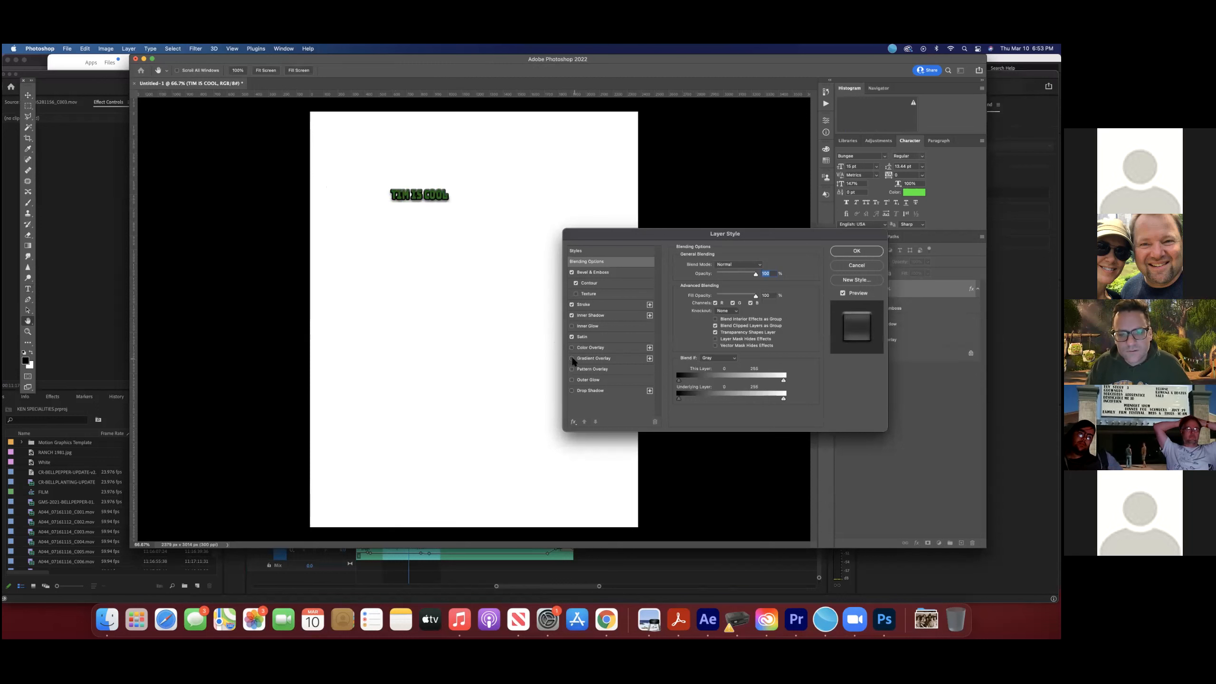
# Step: Add a Gradient Overlay with a green-to-yellow preset gradient to the text and apply the layer style
pyautogui.click(572, 359)
pyautogui.click(593, 358)
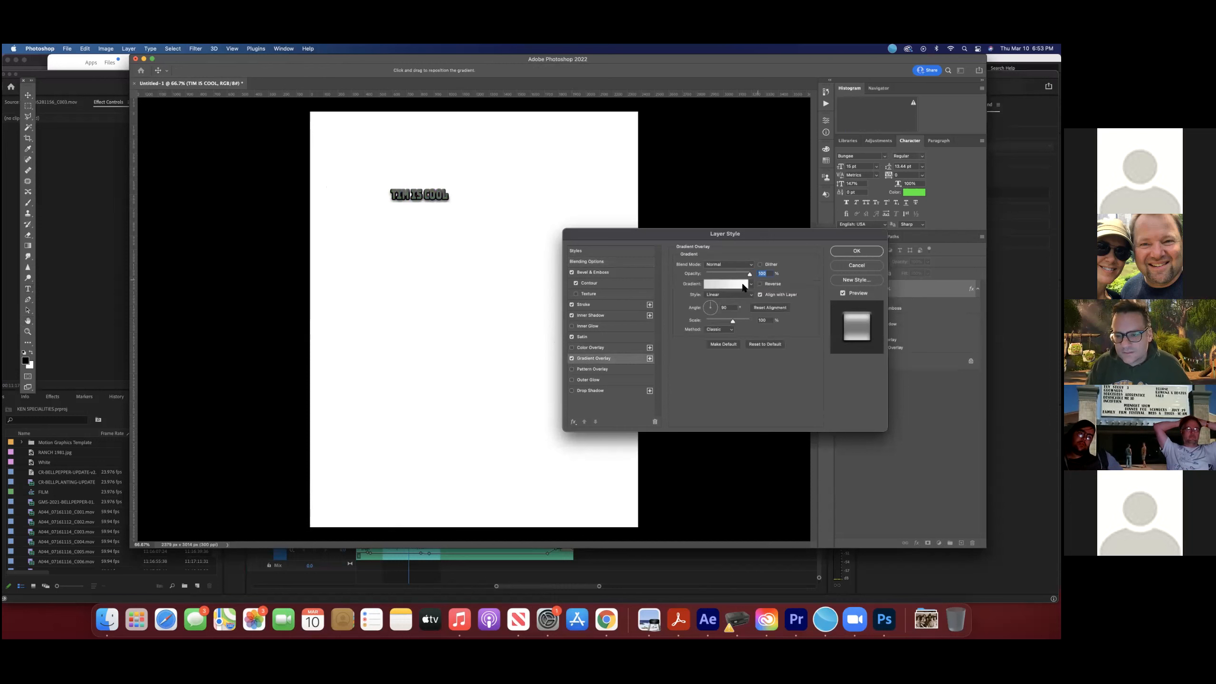
pyautogui.click(752, 284)
pyautogui.scroll(-3, 686, 322)
pyautogui.click(683, 310)
pyautogui.scroll(-2, 703, 322)
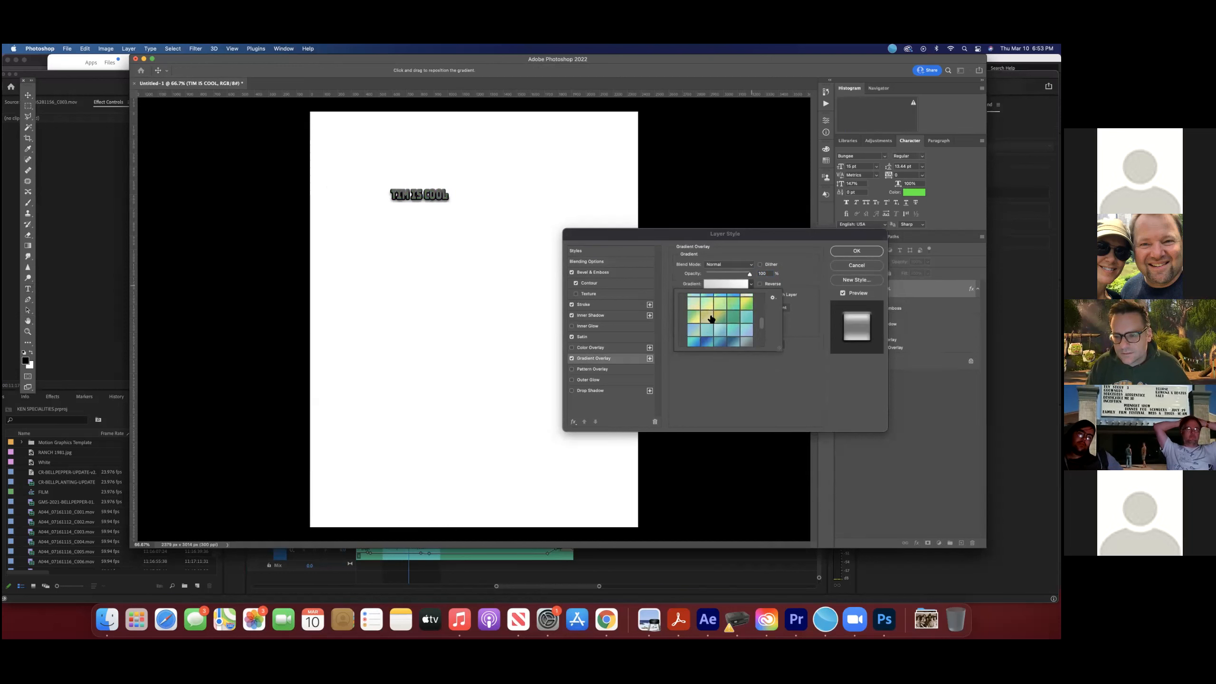
pyautogui.click(747, 303)
pyautogui.click(869, 247)
pyautogui.click(868, 247)
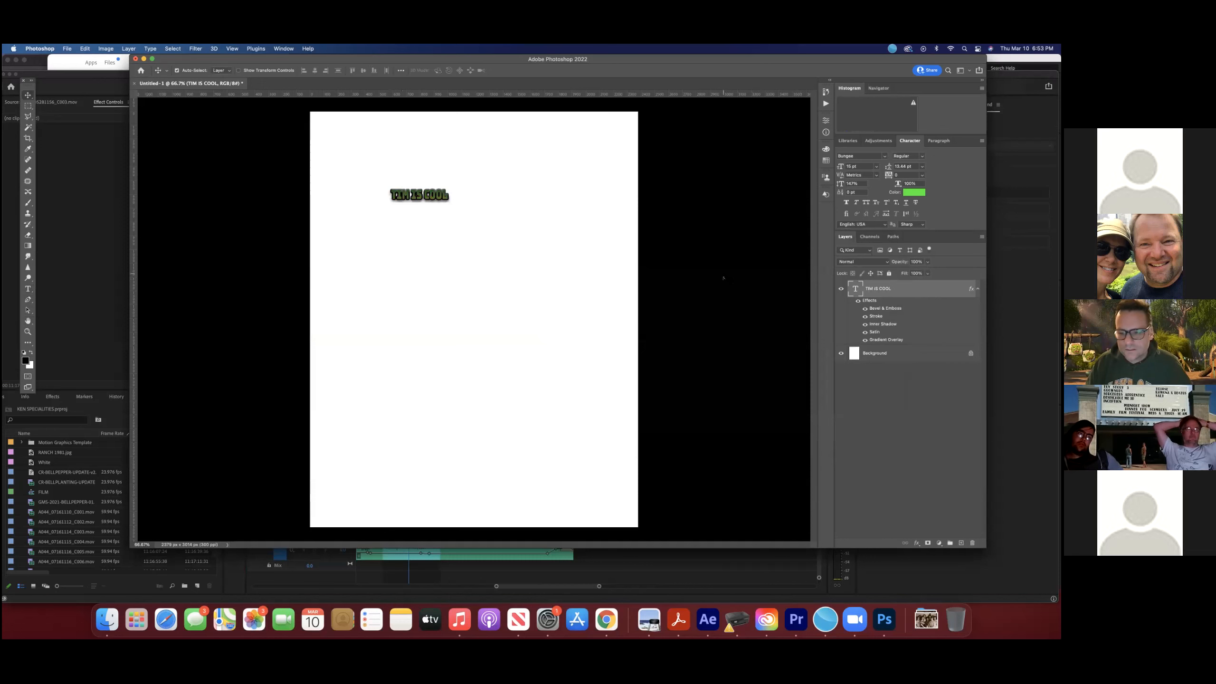
# Step: Enlarge the text to about 68 pt and move it so it sits centered across the upper part of the page
pyautogui.doubleClick(858, 287)
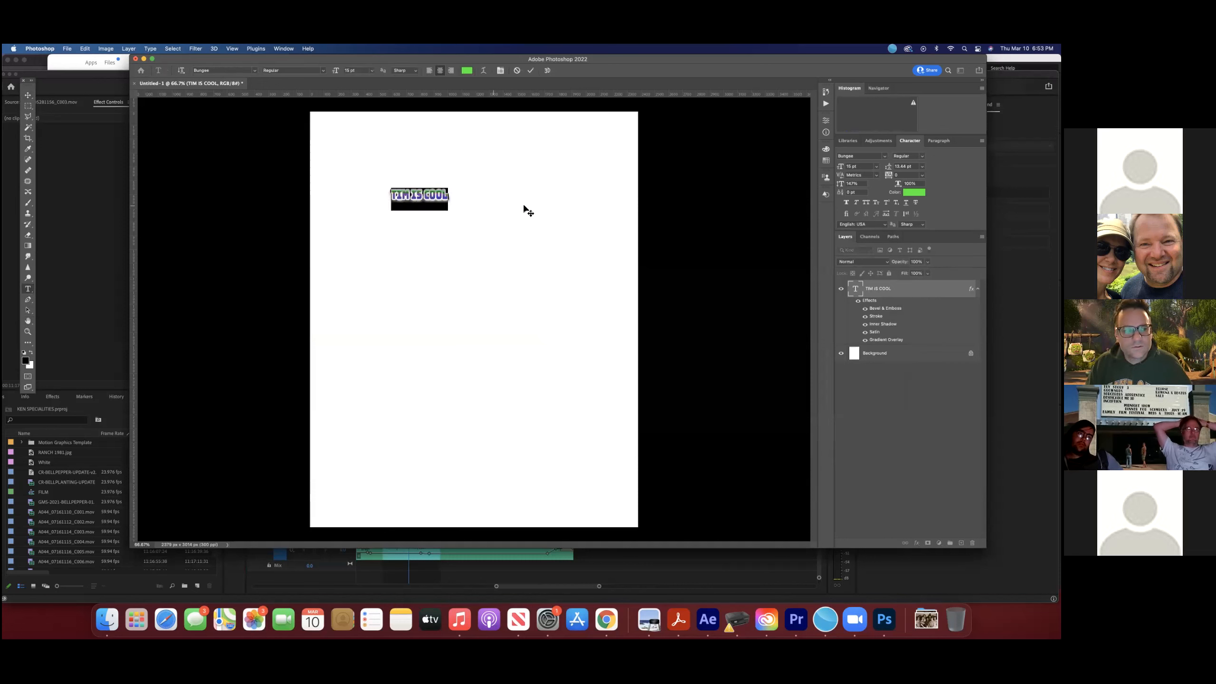
pyautogui.moveTo(336, 71)
pyautogui.mouseDown()
pyautogui.moveTo(371, 73)
pyautogui.moveTo(348, 76)
pyautogui.mouseUp()
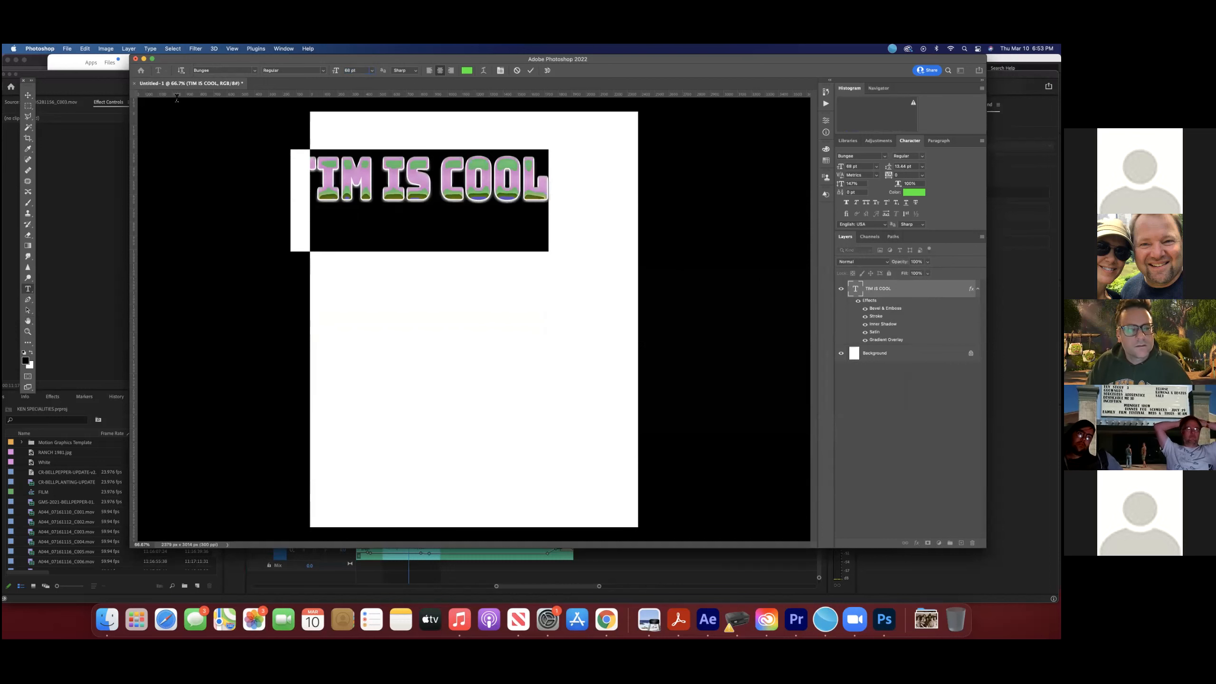
pyautogui.click(27, 95)
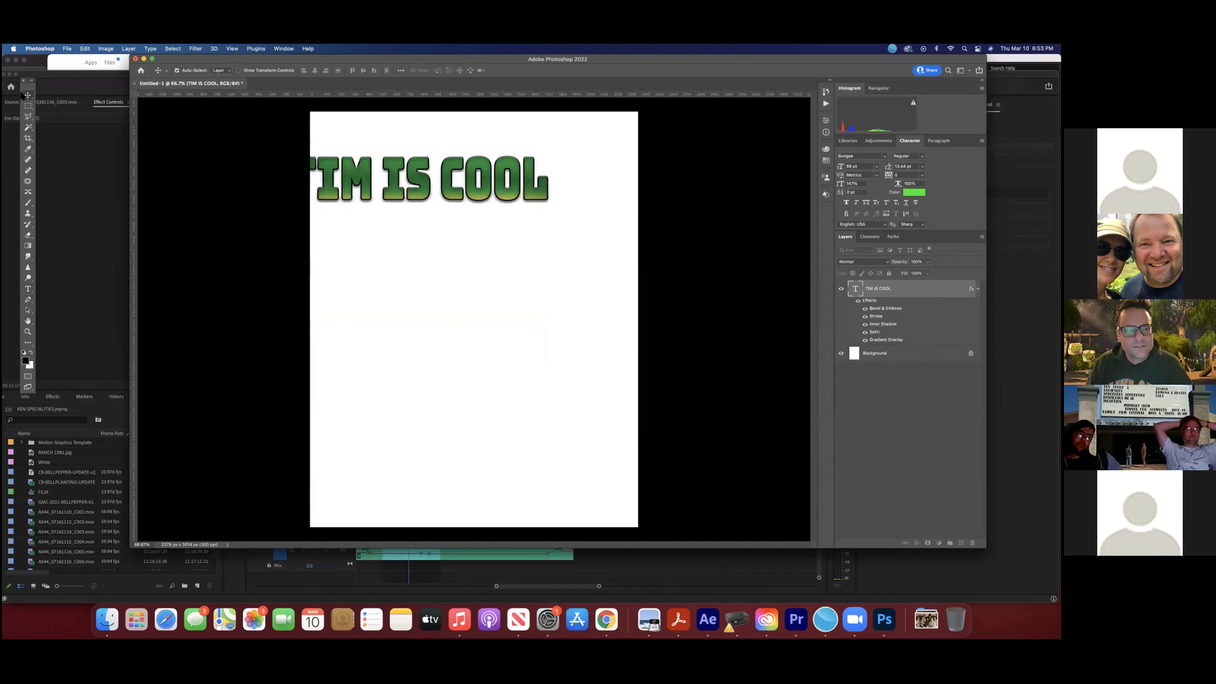
pyautogui.moveTo(443, 178); pyautogui.dragTo(534, 240)
pyautogui.moveTo(487, 238); pyautogui.dragTo(486, 240)
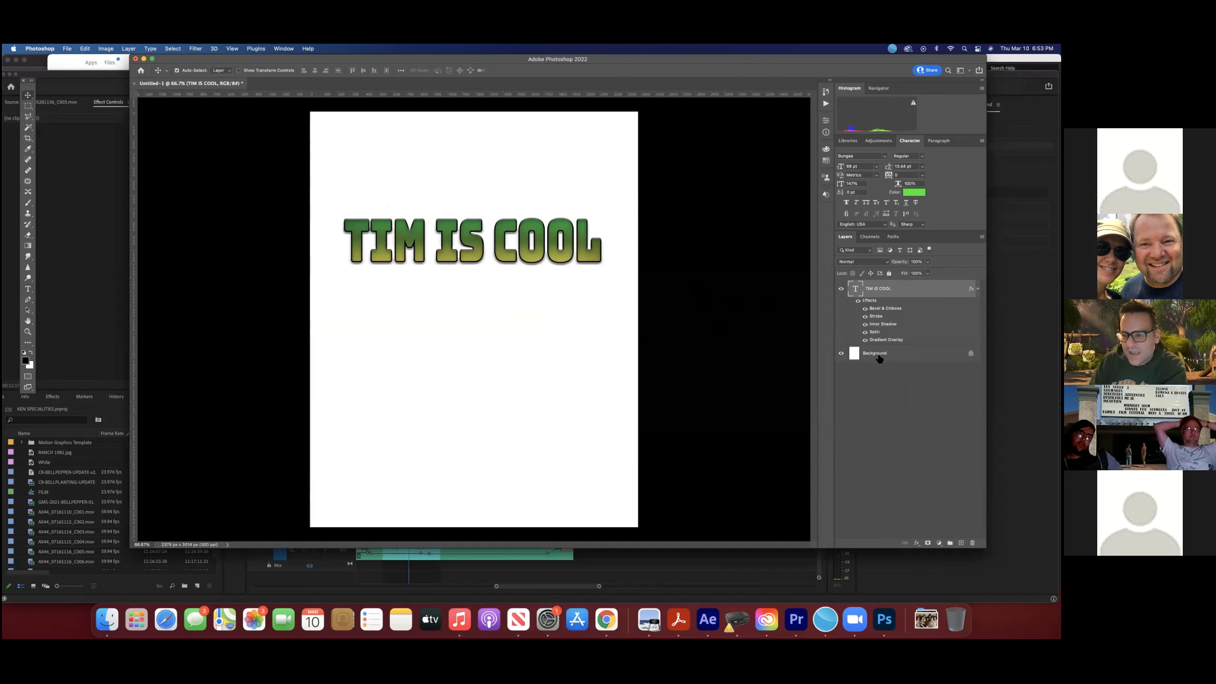
# Step: Hide the white Background layer and set up an image export in PNG format with Transparency enabled
pyautogui.click(867, 382)
pyautogui.click(842, 354)
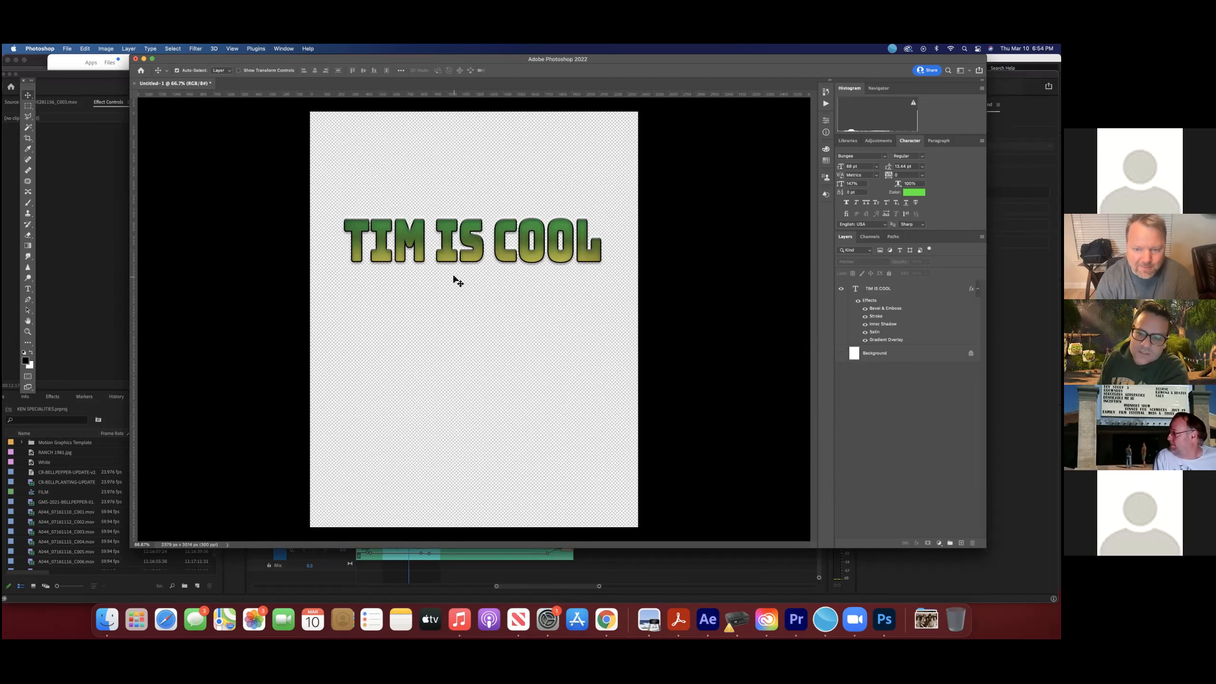
pyautogui.click(69, 49)
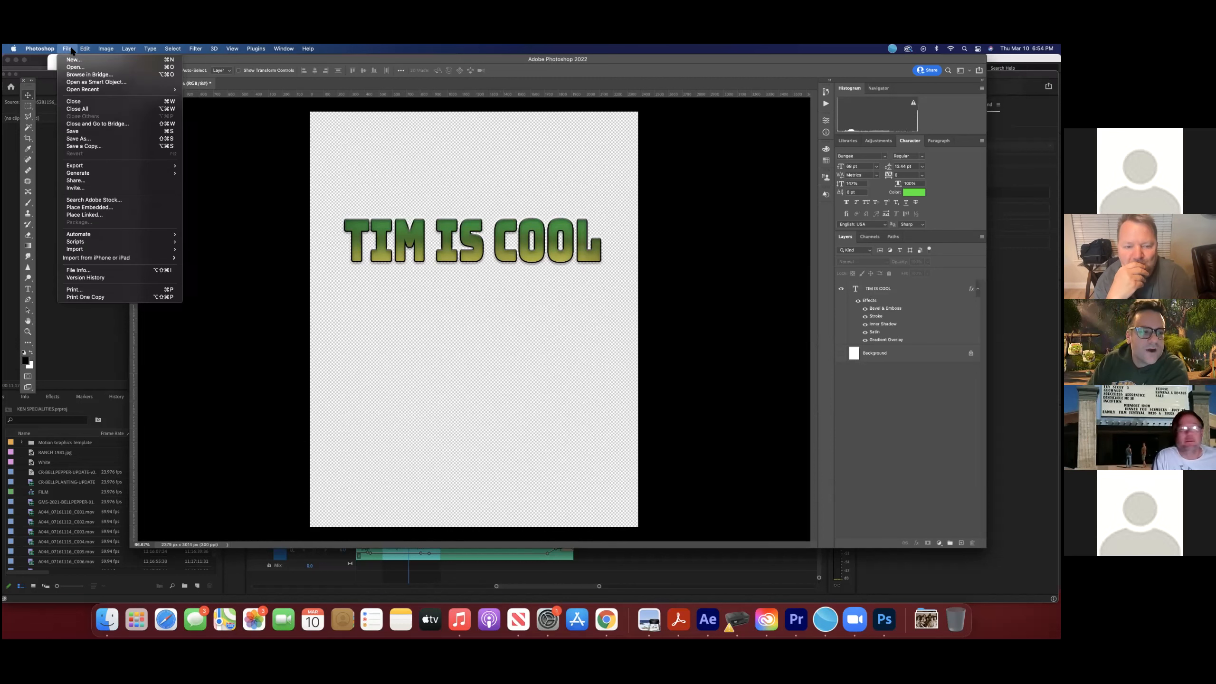
pyautogui.moveTo(96, 168)
pyautogui.click(214, 175)
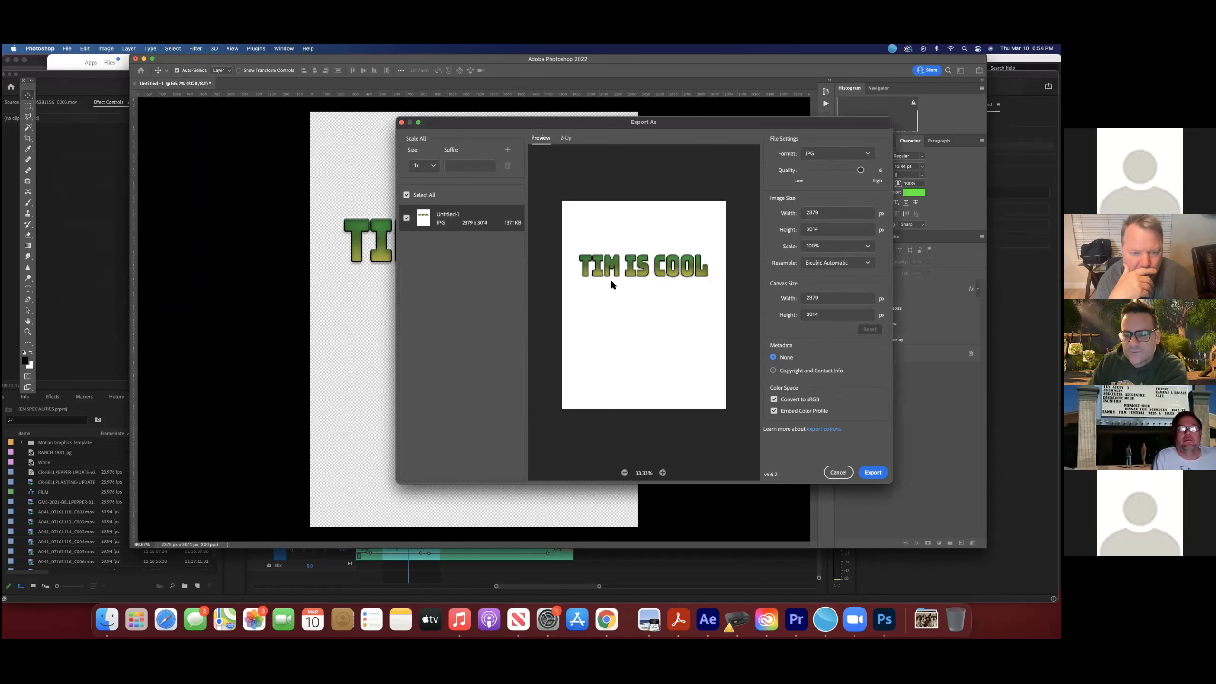
pyautogui.click(865, 154)
pyautogui.click(834, 166)
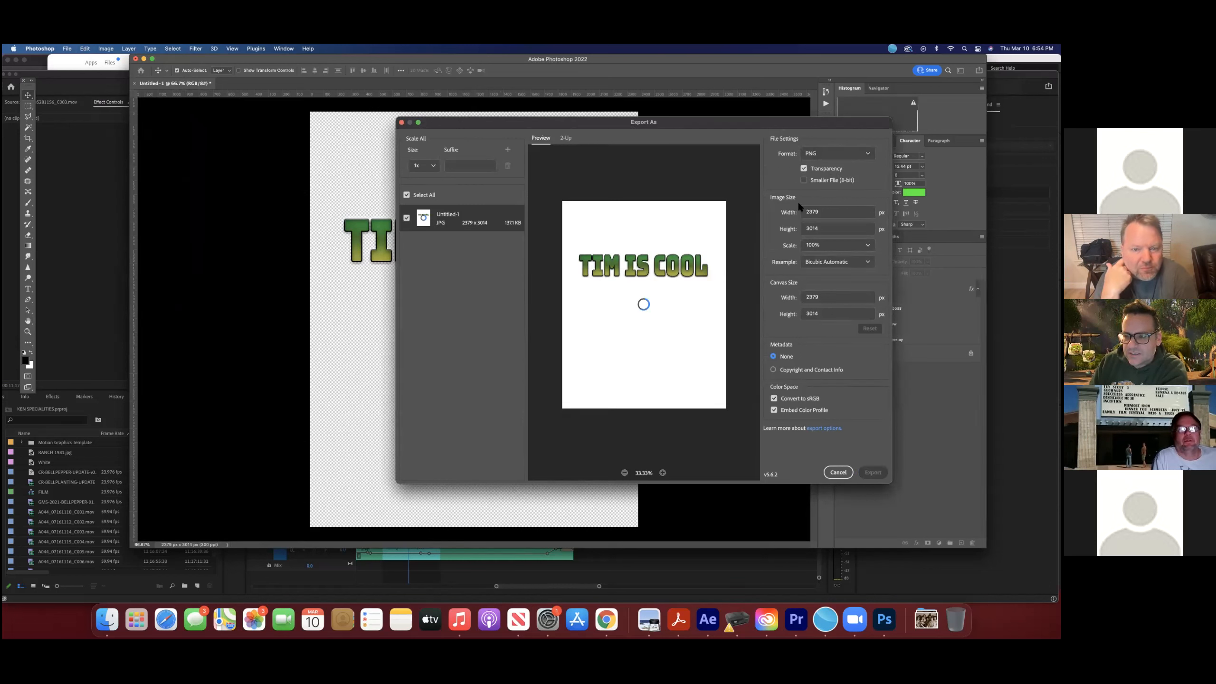
pyautogui.click(803, 168)
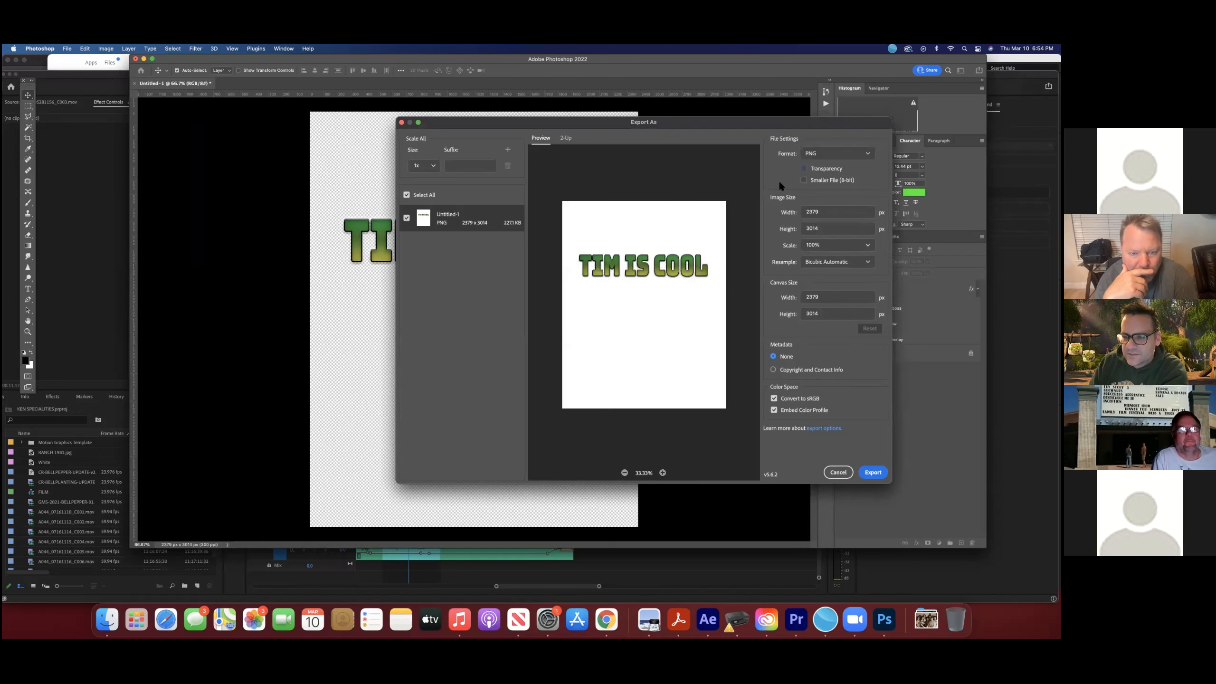
pyautogui.click(808, 169)
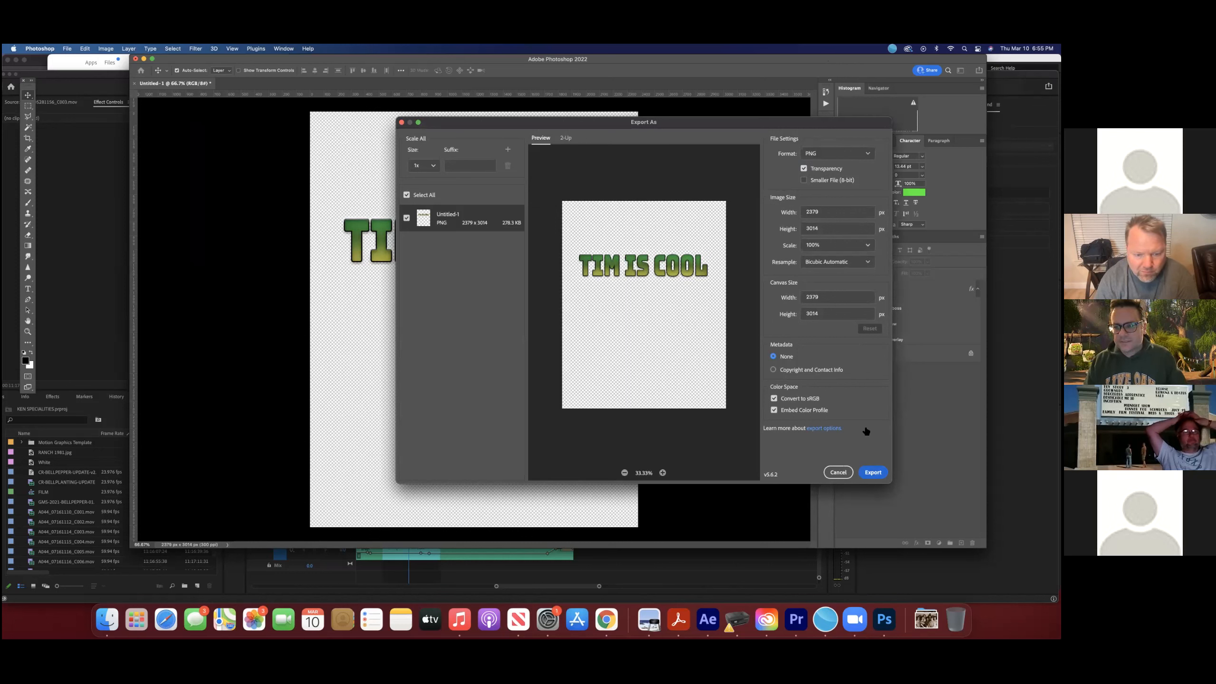
# Step: Export the PNG to the Documents folder, naming it with the presenter's first name followed by "ISCOOL"
pyautogui.click(872, 472)
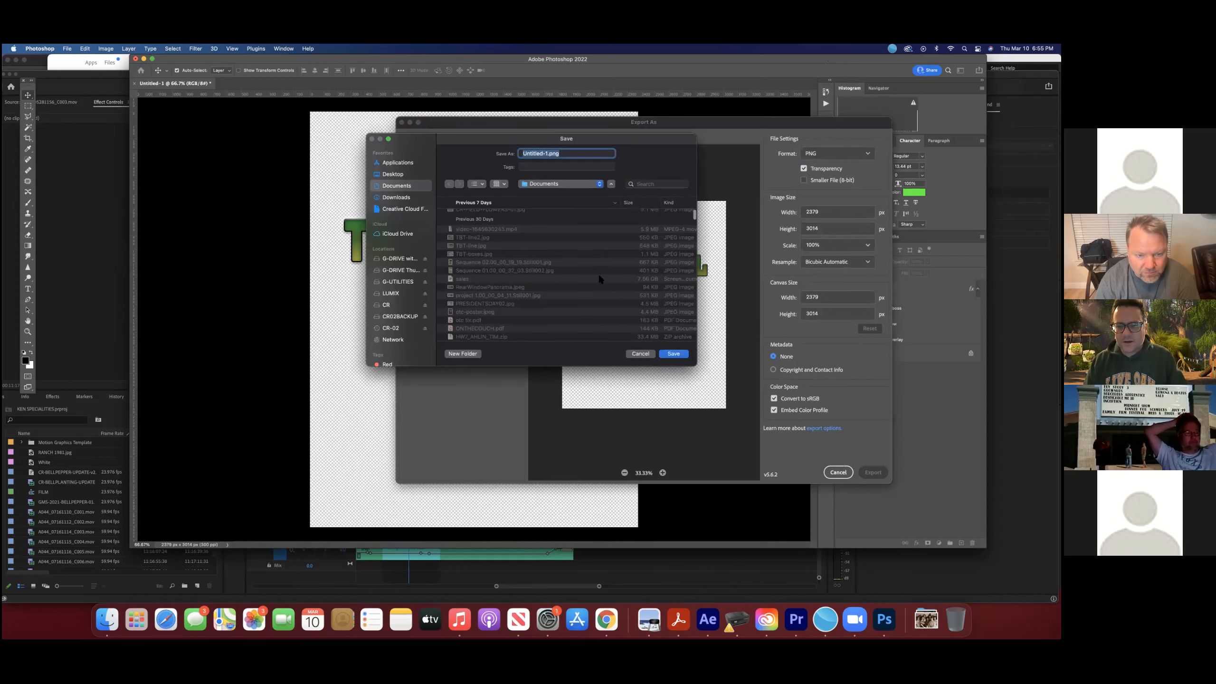
pyautogui.click(547, 154)
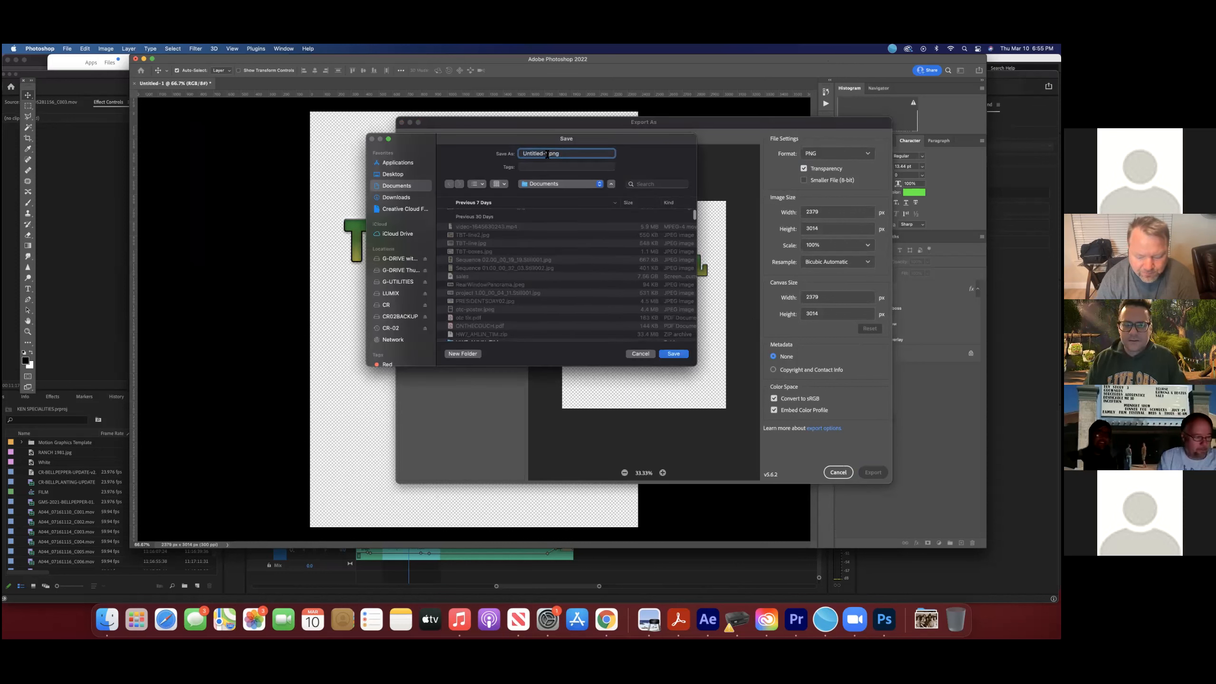
pyautogui.moveTo(547, 154); pyautogui.dragTo(510, 166)
pyautogui.write('TIM IS COOL')
pyautogui.press('Return')
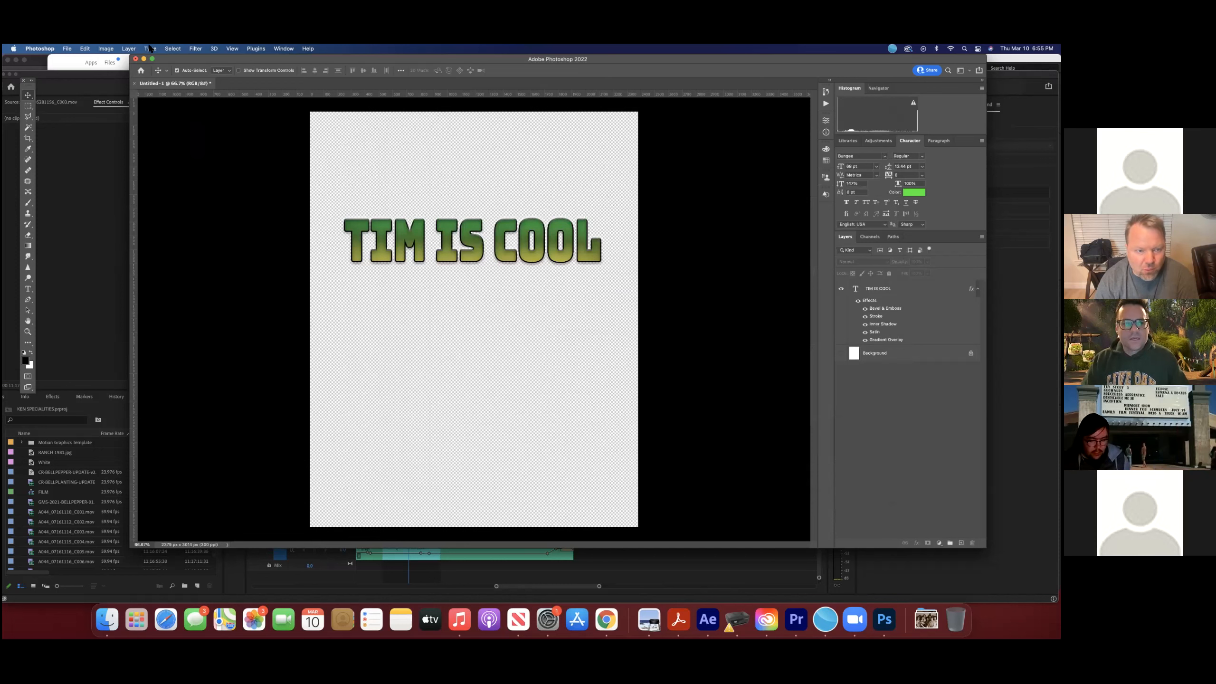
# Step: Save the layered document on the computer as a Photoshop file in Documents, using the same name as the PNG
pyautogui.click(67, 49)
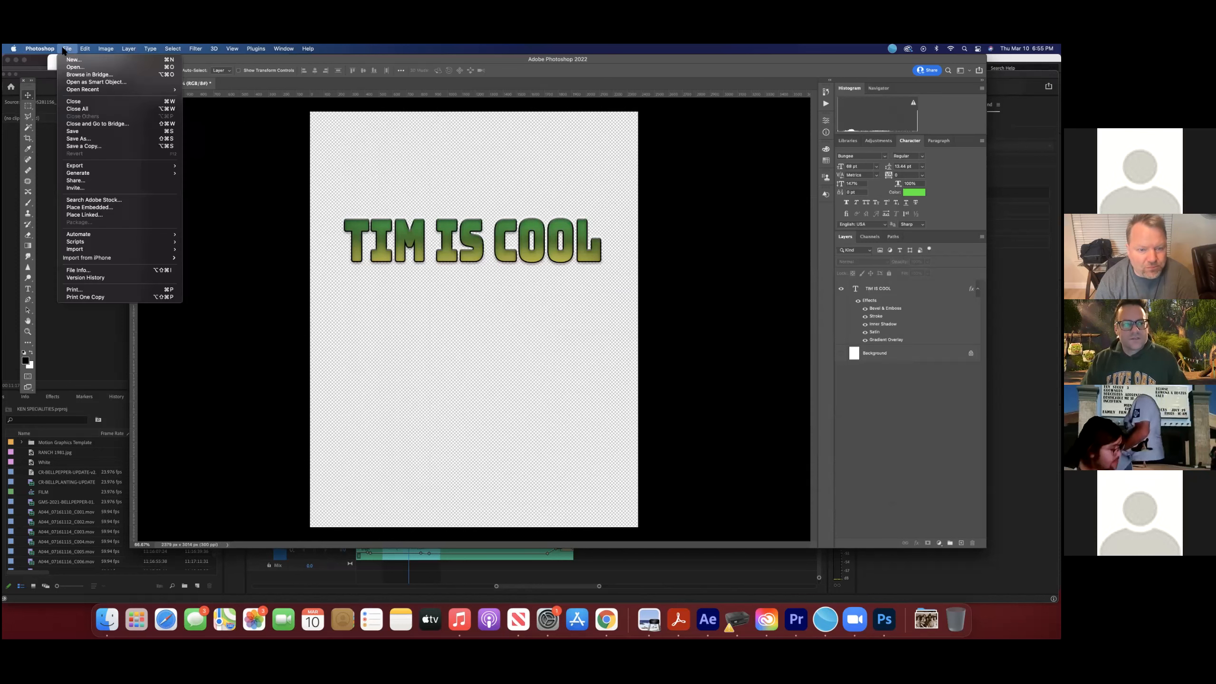
pyautogui.click(84, 138)
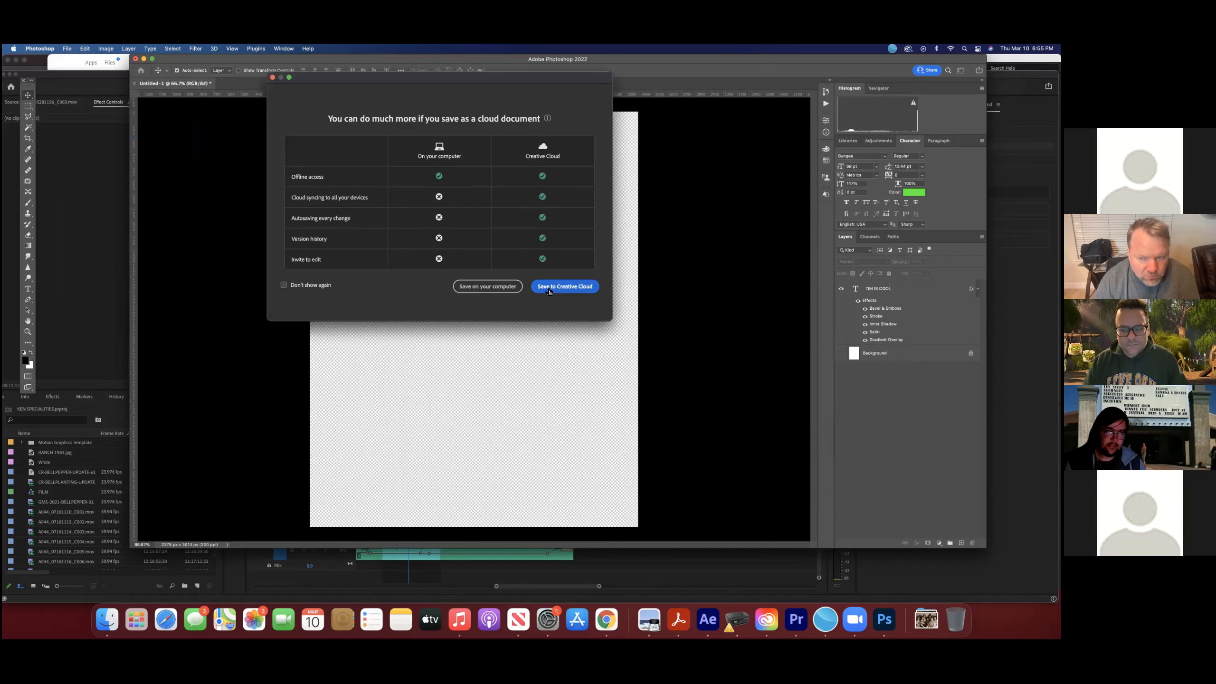
pyautogui.click(486, 286)
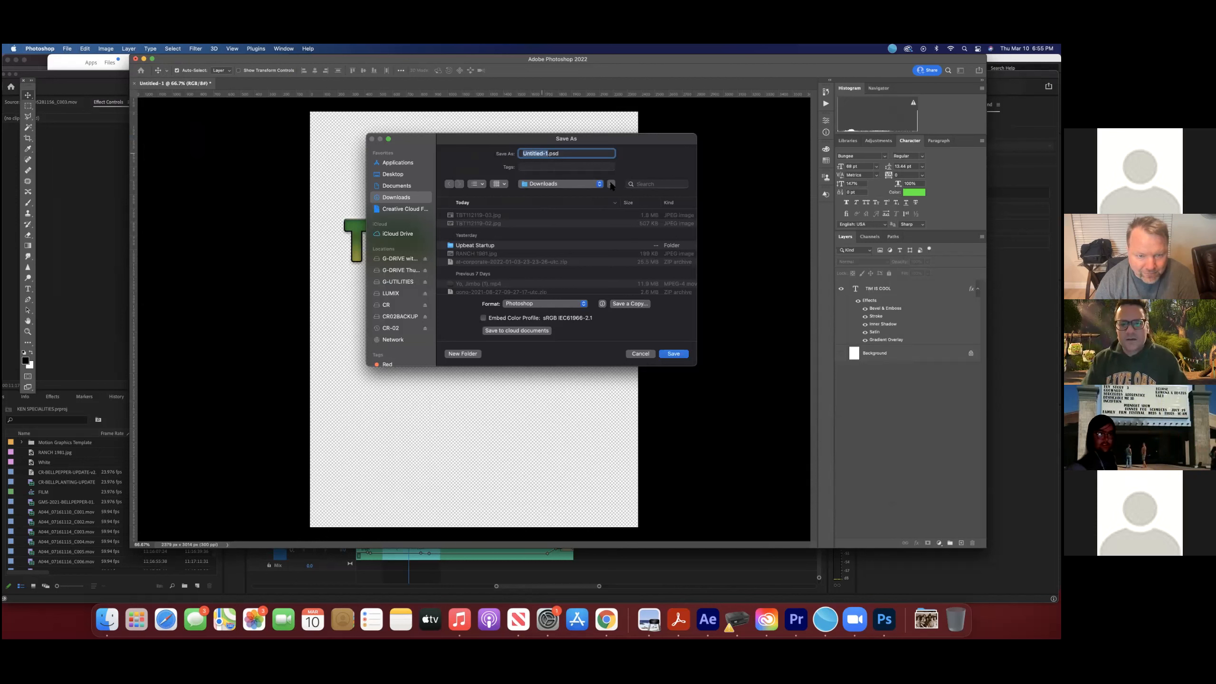
pyautogui.click(589, 186)
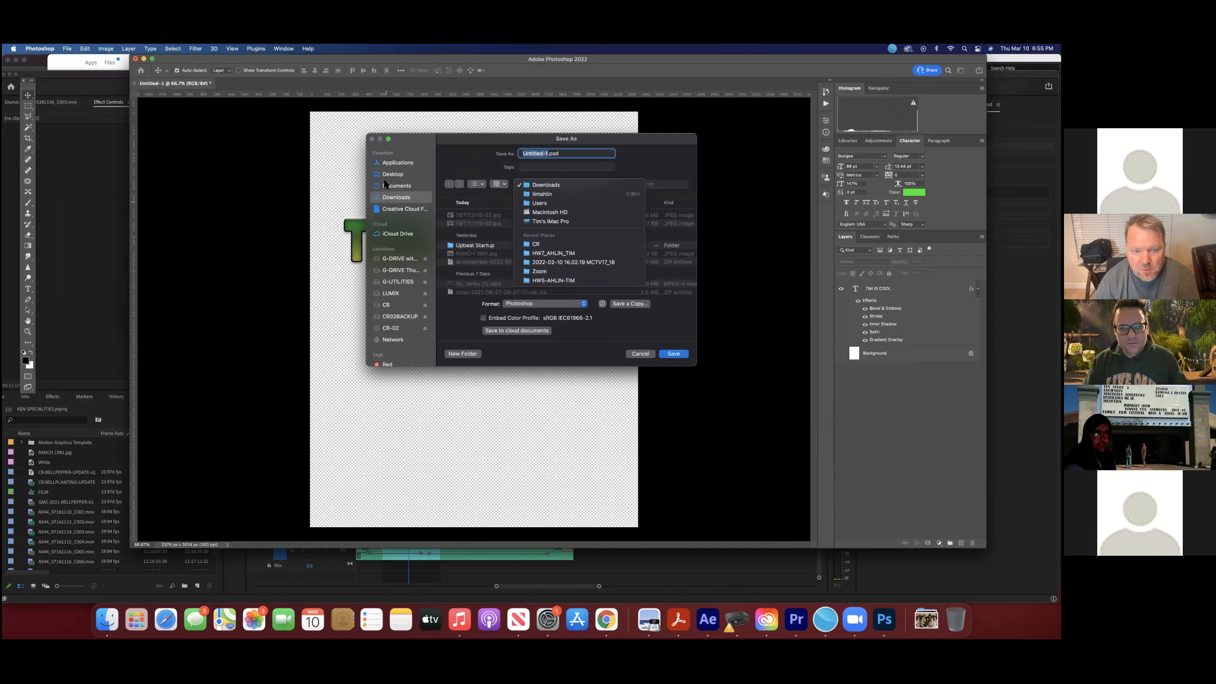
pyautogui.click(385, 185)
pyautogui.click(484, 216)
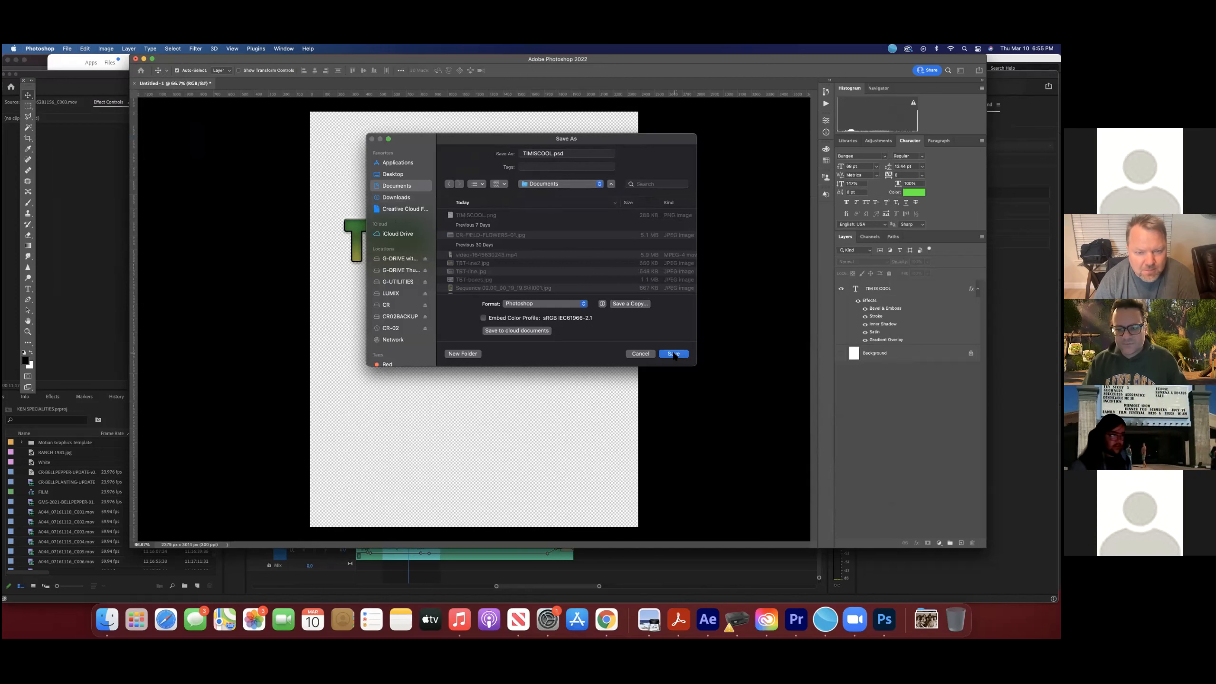
pyautogui.click(674, 354)
pyautogui.click(631, 306)
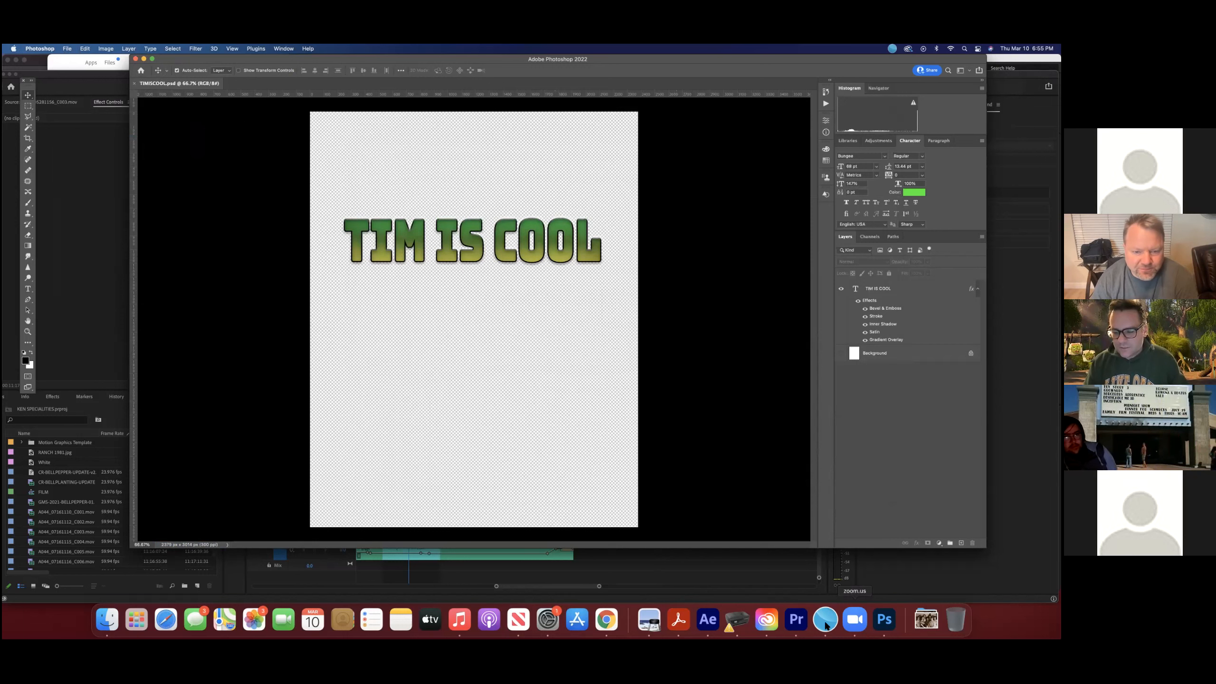
# Step: Switch to Premiere Pro and add the exported PNG from the Documents folder to the sequence's top video track
pyautogui.click(796, 619)
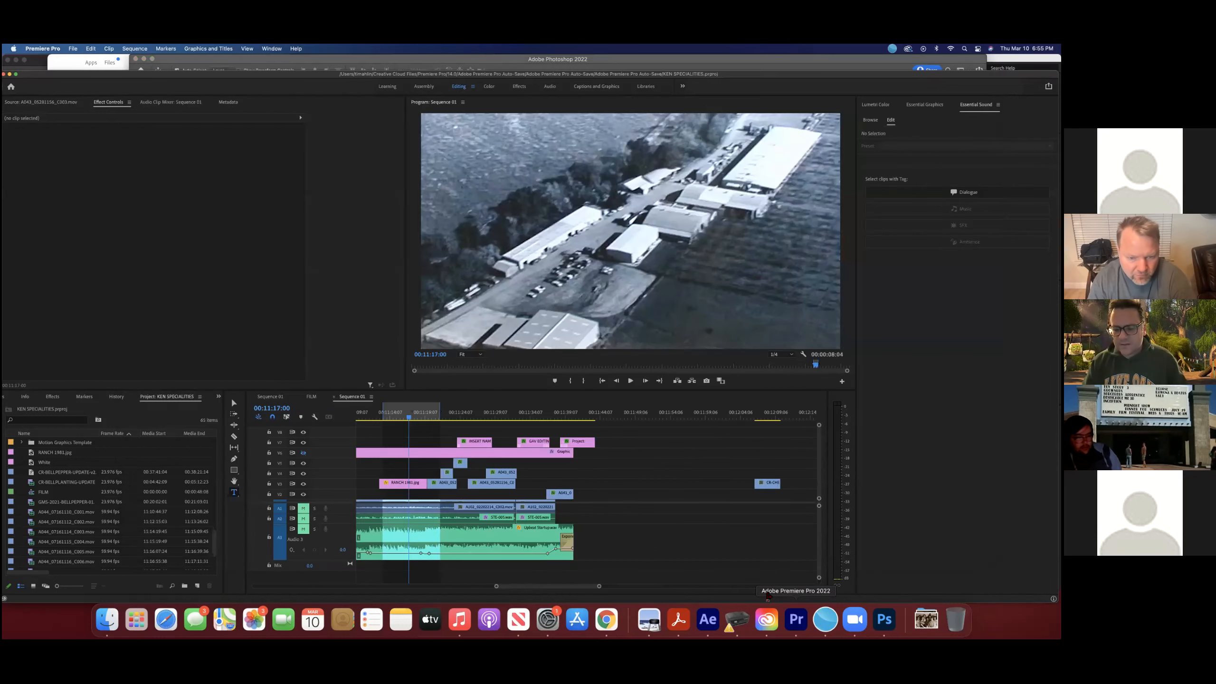
pyautogui.click(107, 619)
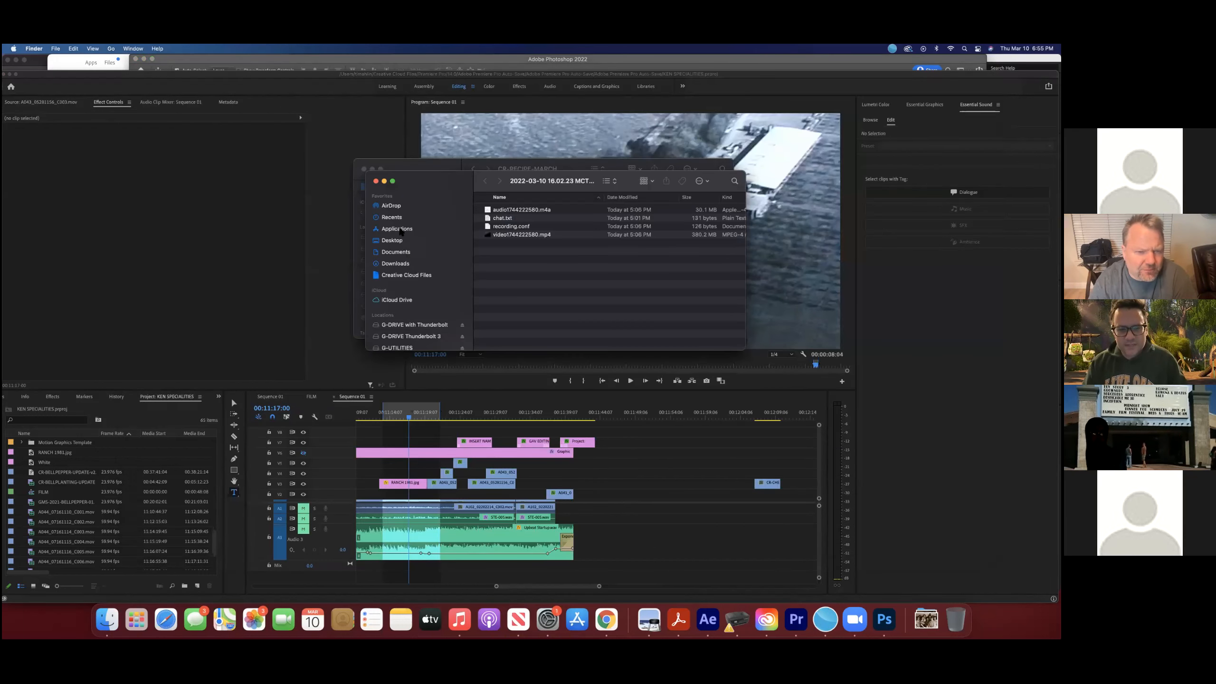
pyautogui.click(401, 252)
pyautogui.moveTo(513, 180); pyautogui.dragTo(411, 434)
pyautogui.click(645, 418)
pyautogui.click(574, 419)
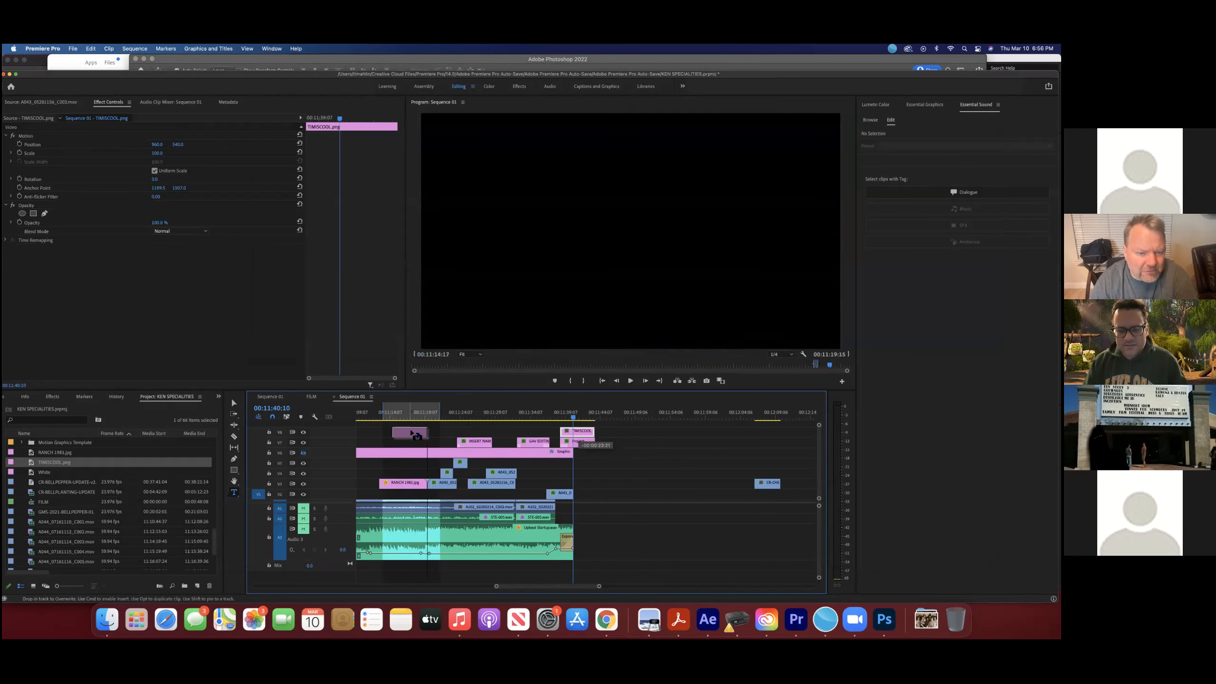
# Step: Move the PNG title clip above the RANCH 1981.jpg clip and show the frame at 00:11:17:00
pyautogui.click(409, 415)
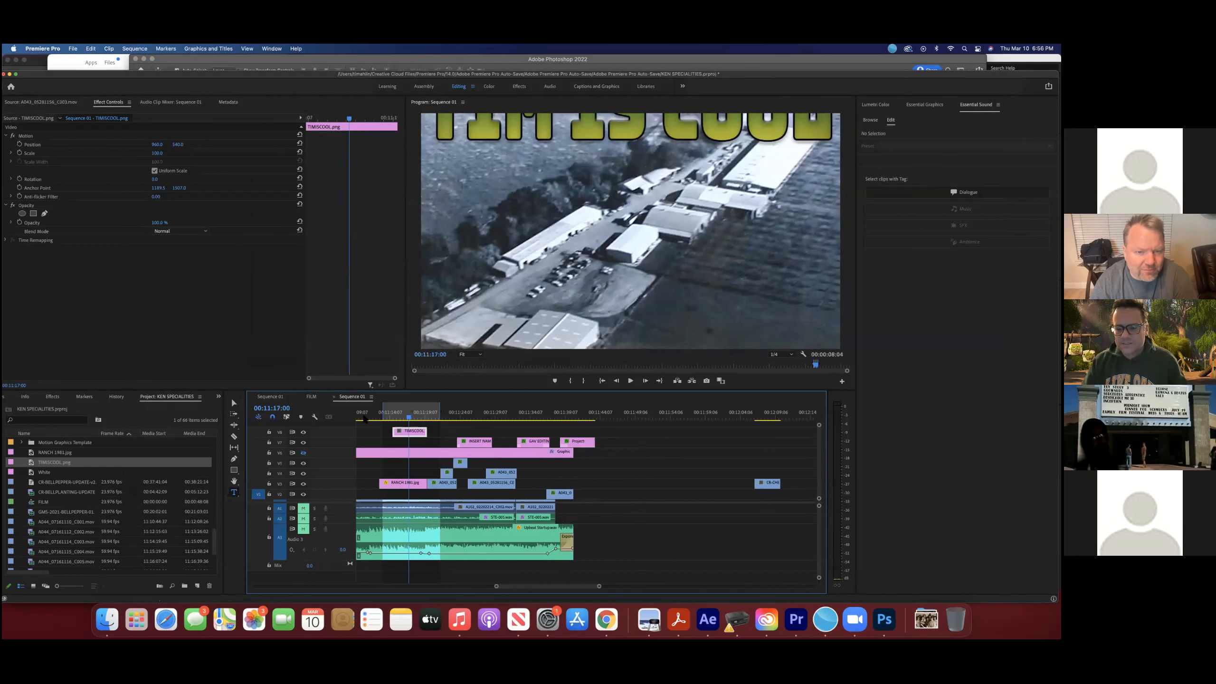
pyautogui.click(384, 432)
pyautogui.scroll(-1, 384, 433)
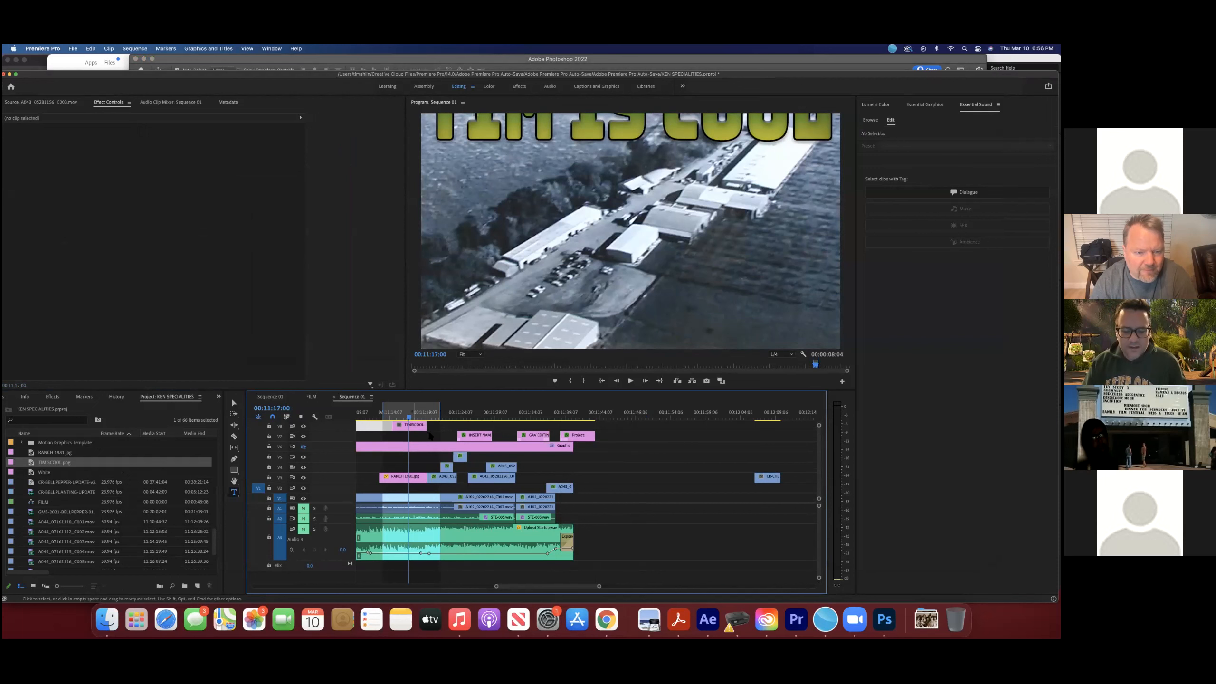
# Step: Scale down the TIMISCOOL.png title and reposition it in the middle of the frame
pyautogui.scroll(1, 410, 435)
pyautogui.click(410, 436)
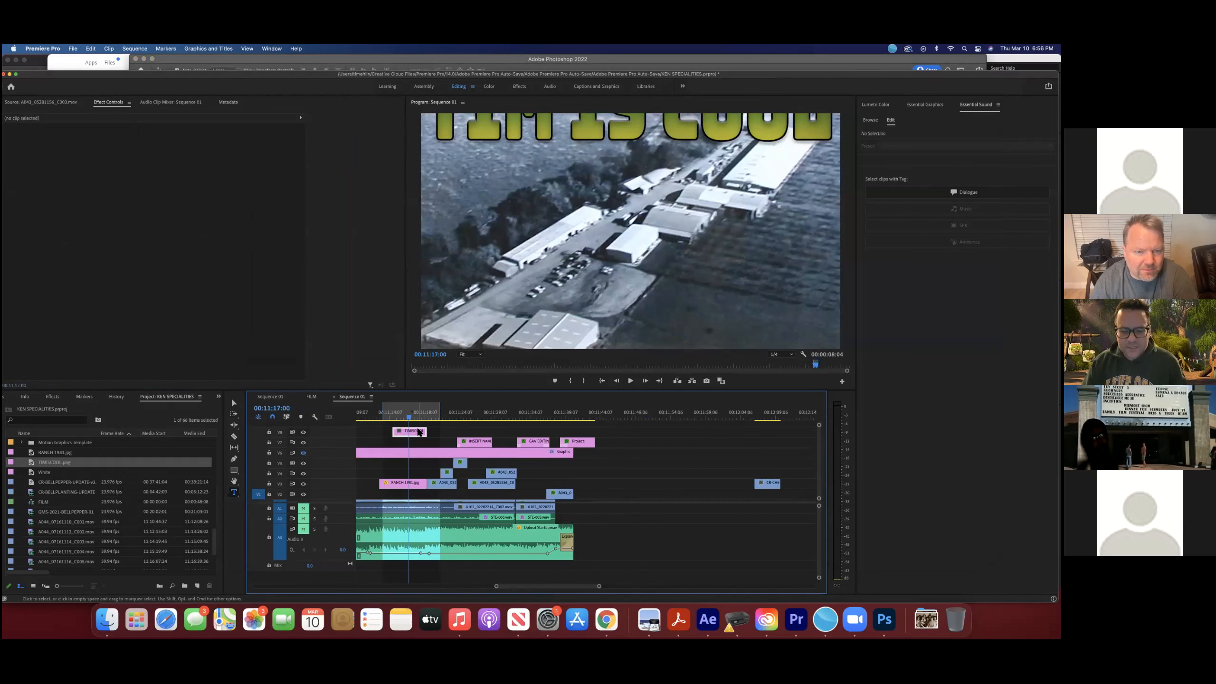
pyautogui.moveTo(159, 154); pyautogui.dragTo(220, 145)
pyautogui.click(371, 442)
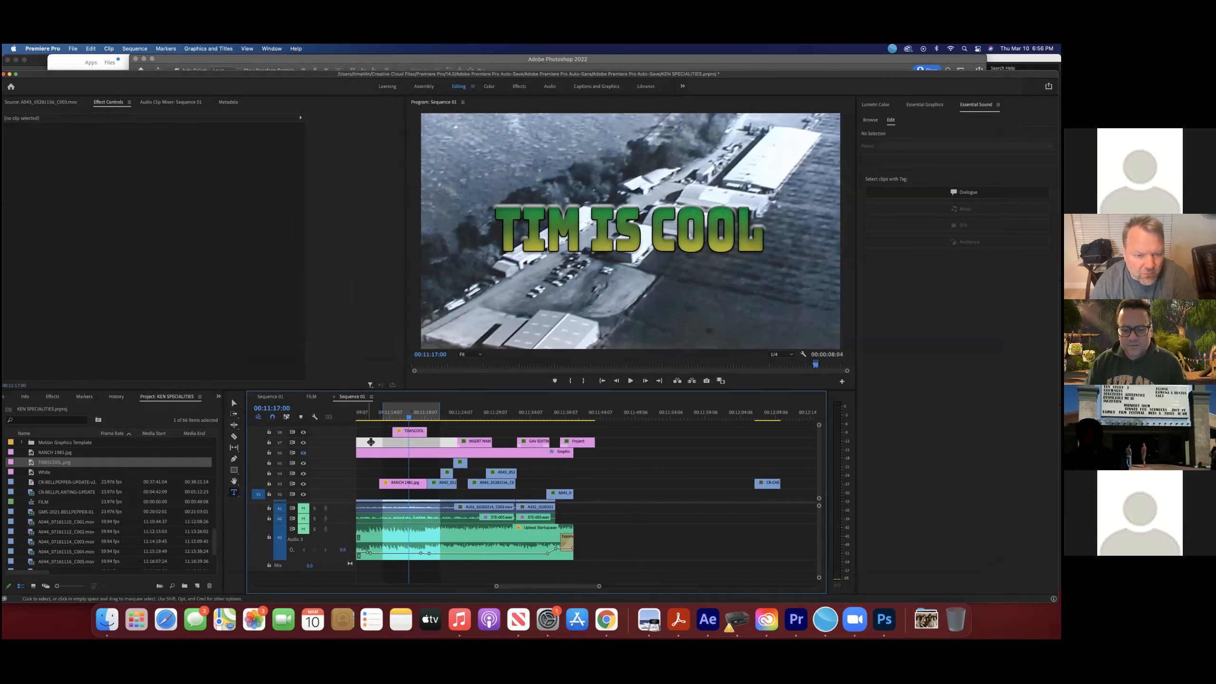
pyautogui.click(415, 435)
pyautogui.hscroll(-1, 415, 434)
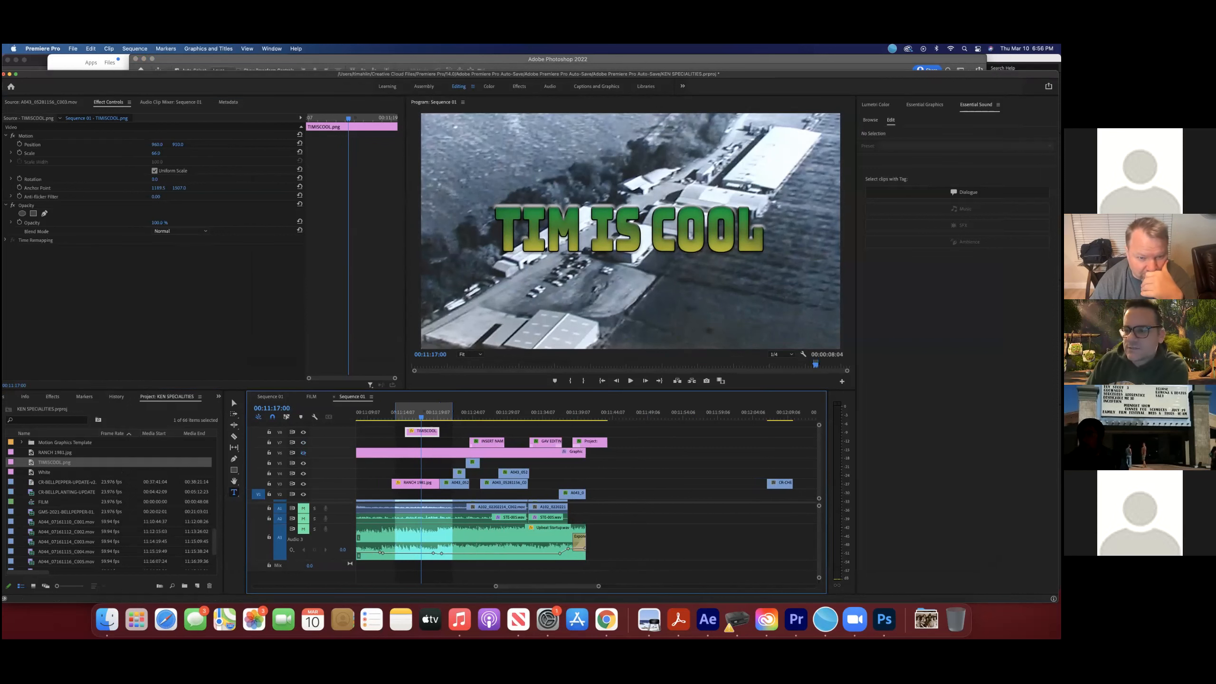
# Step: Check the Essential Graphics edit options for the TIMISCOOL.png title clip
pyautogui.click(925, 105)
pyautogui.click(890, 121)
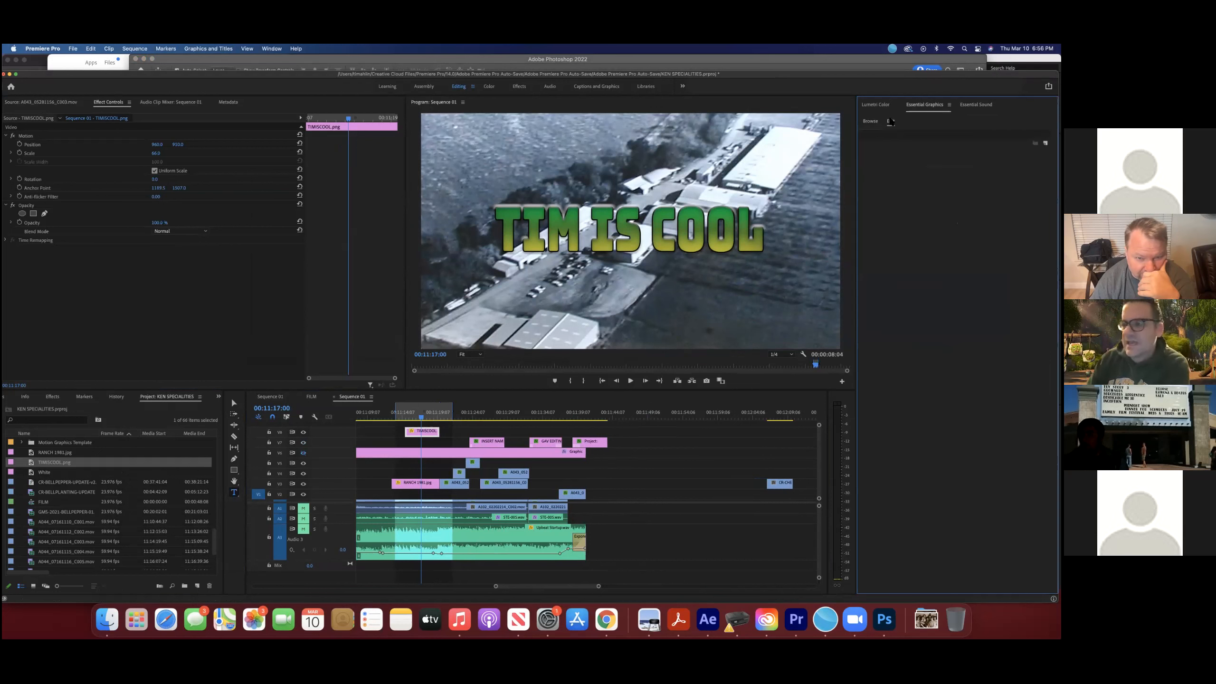
pyautogui.click(401, 434)
pyautogui.click(421, 434)
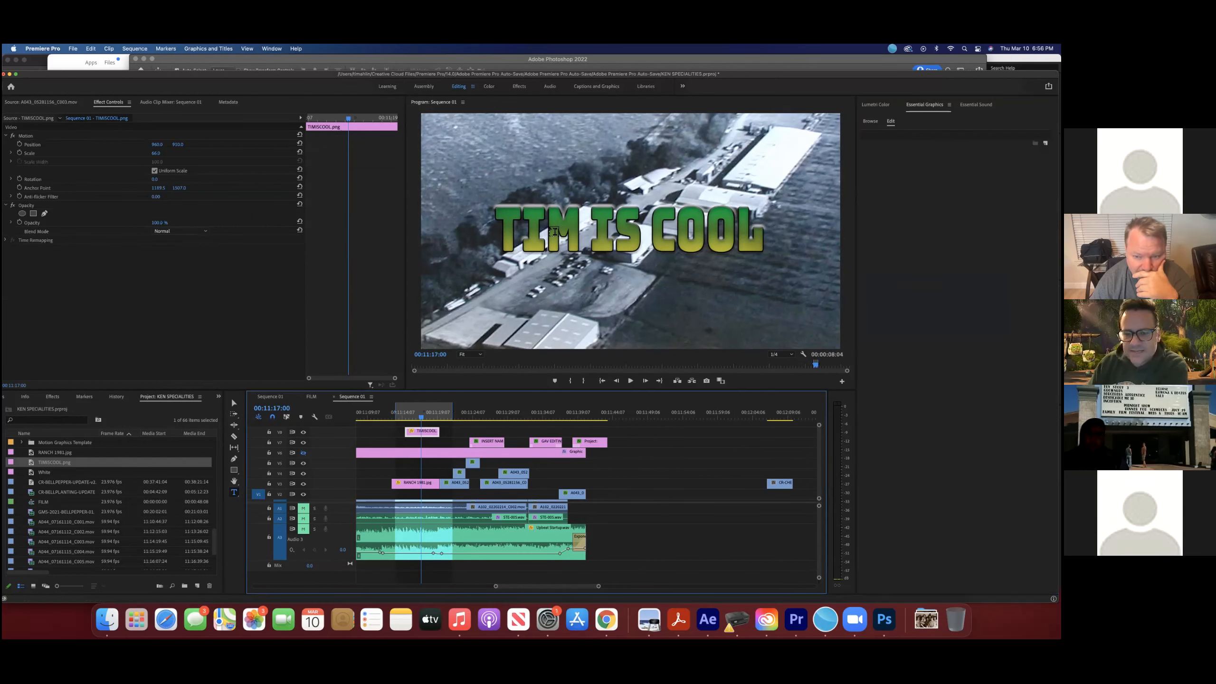
# Step: Undo the stray text layer placed on the program preview and activate the Selection tool
pyautogui.click(546, 232)
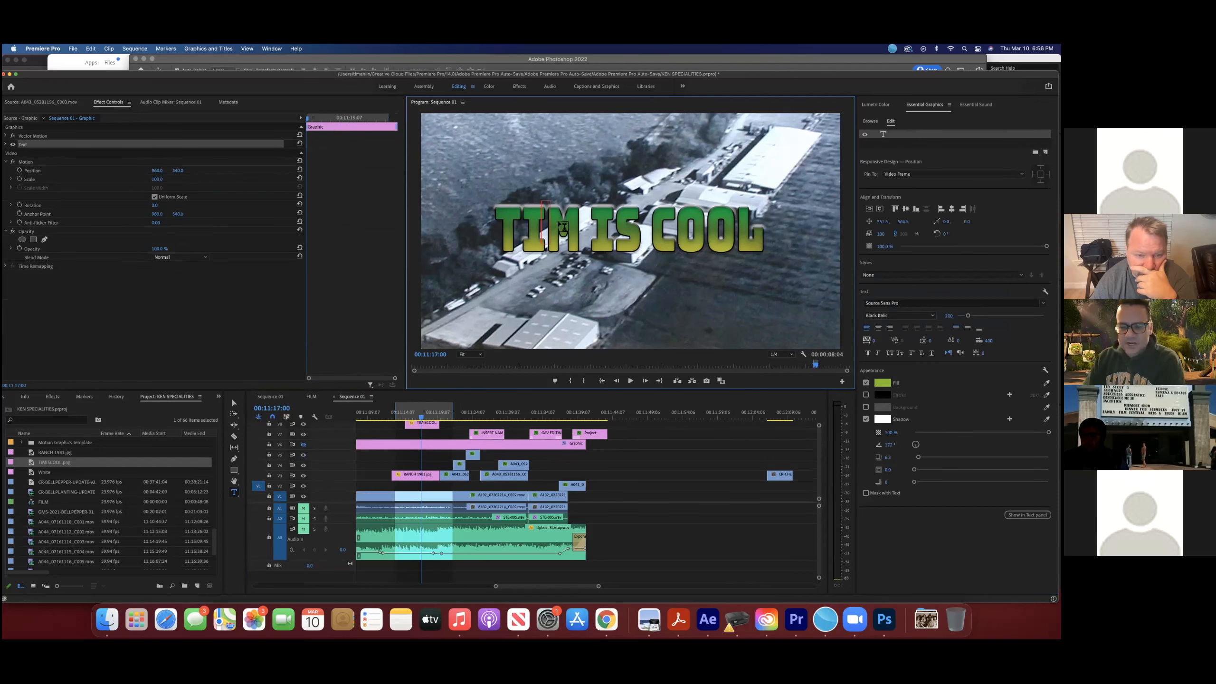
pyautogui.scroll(2, 562, 227)
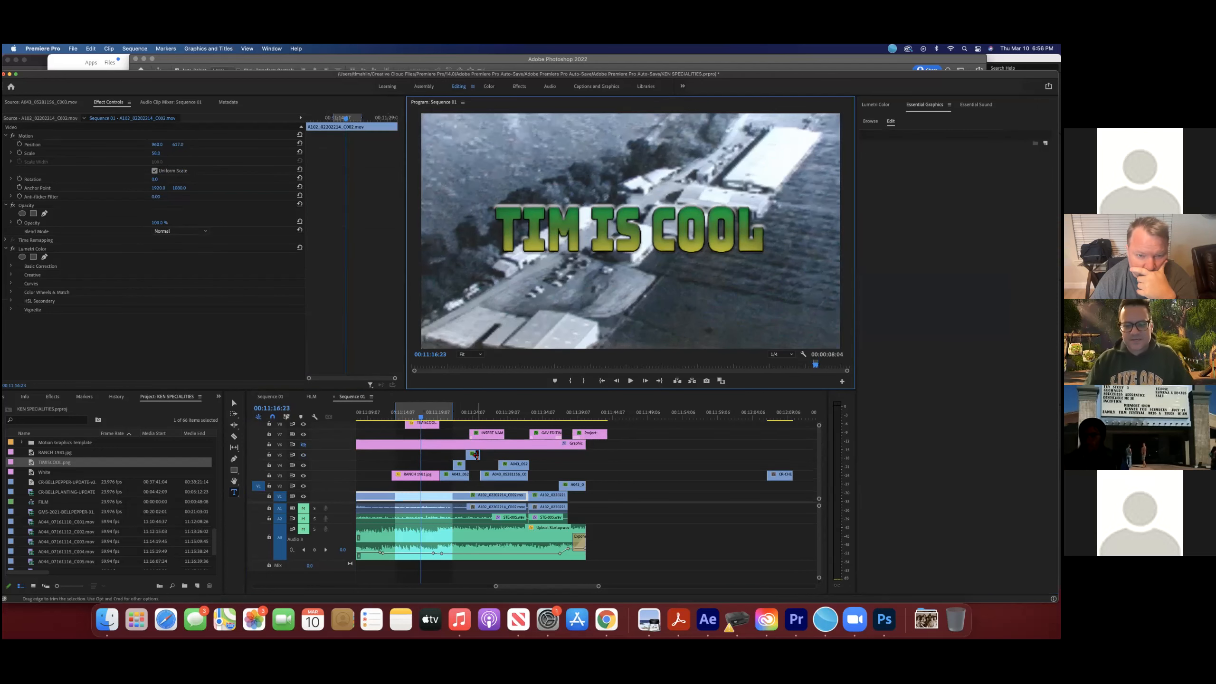
pyautogui.click(234, 403)
pyautogui.scroll(2, 418, 434)
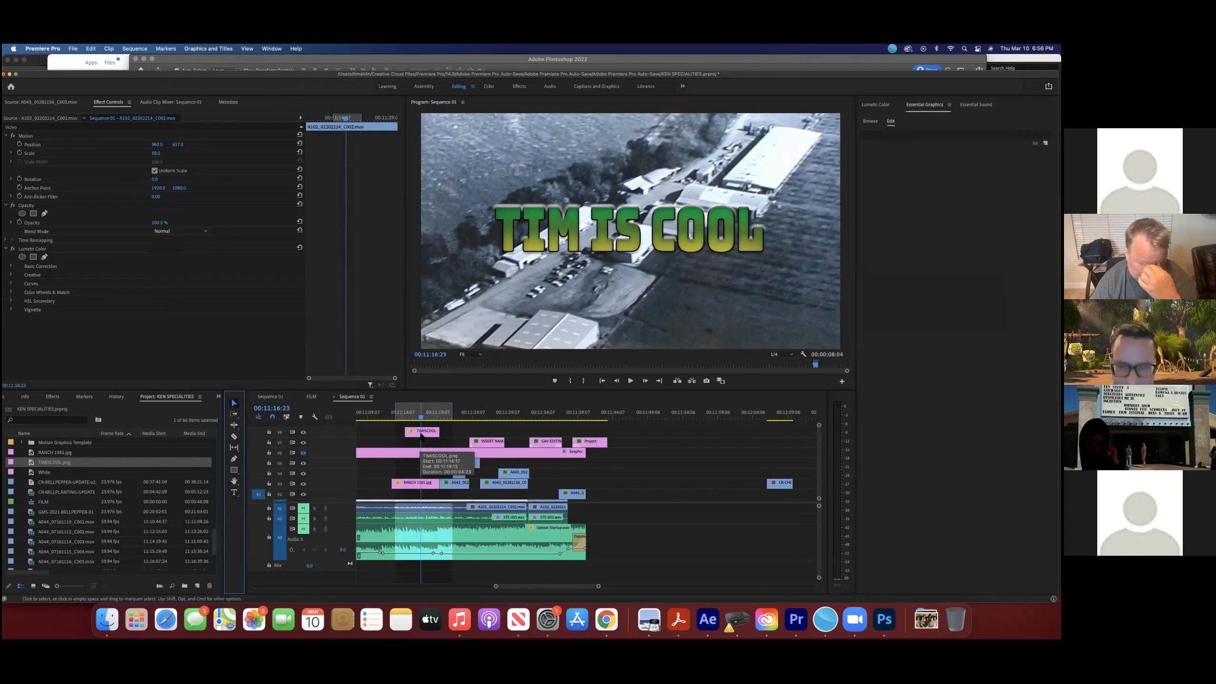
# Step: Turn on Position and Scale keyframing for the TIMISCOOL.png title at the start of its clip
pyautogui.hscroll(10, 414, 429)
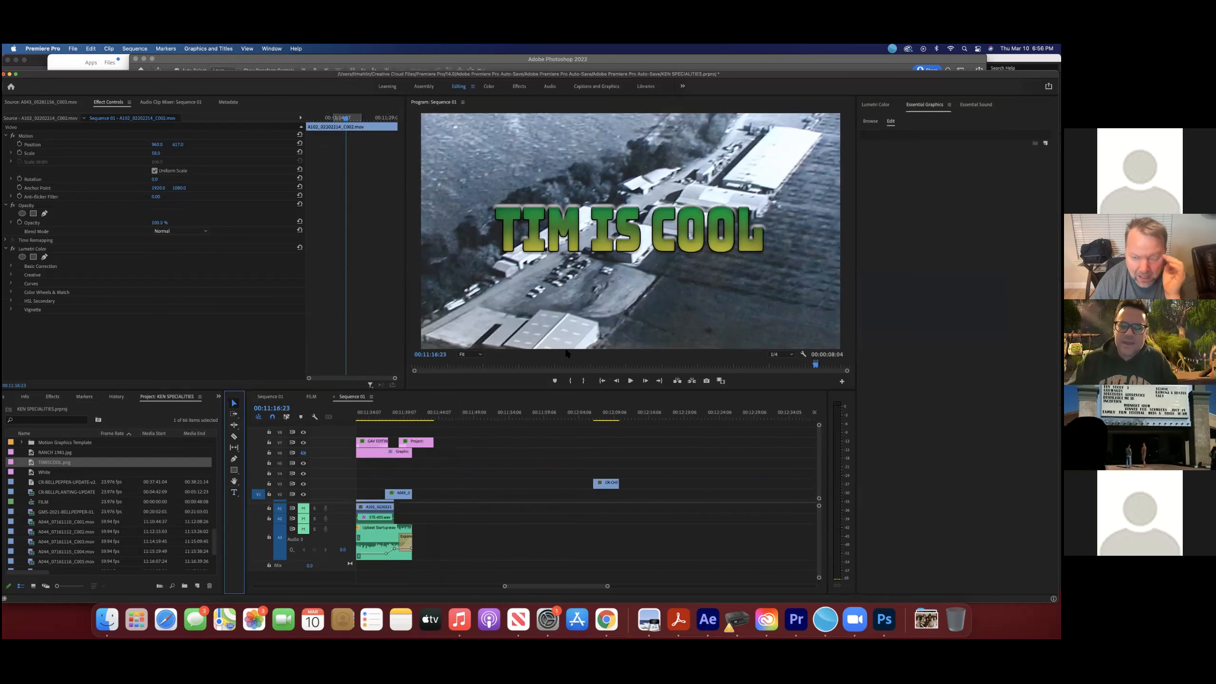
pyautogui.hscroll(-10, 579, 416)
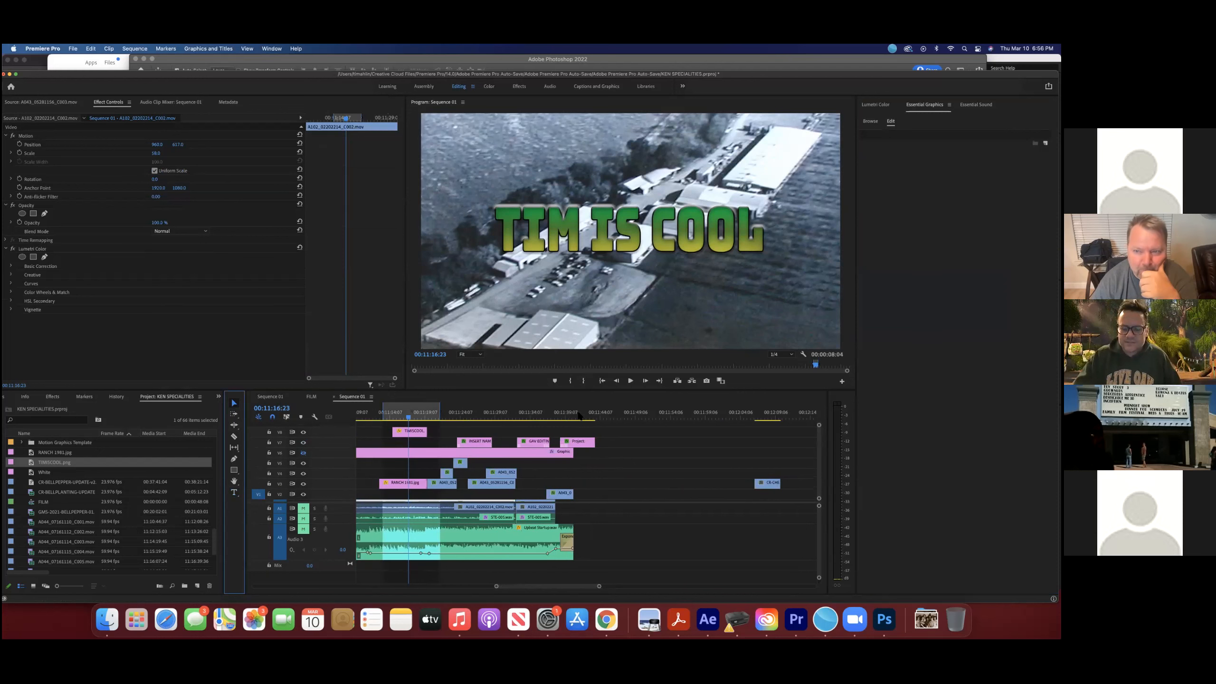
pyautogui.press('space')
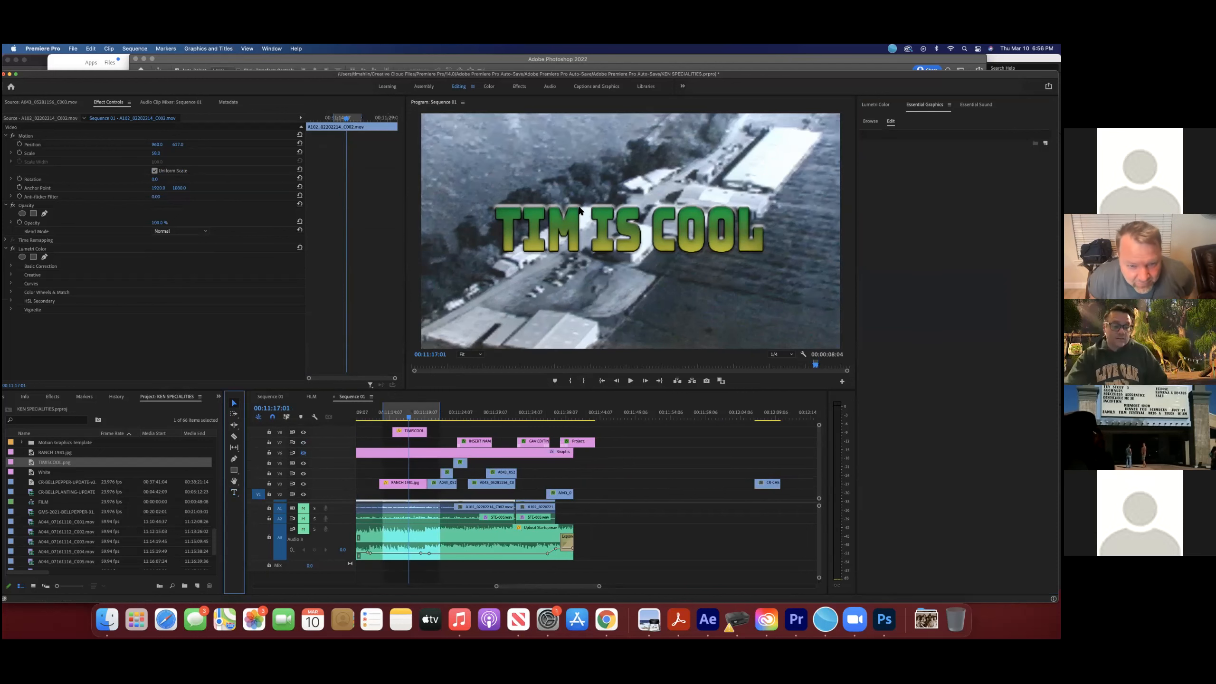
pyautogui.click(410, 431)
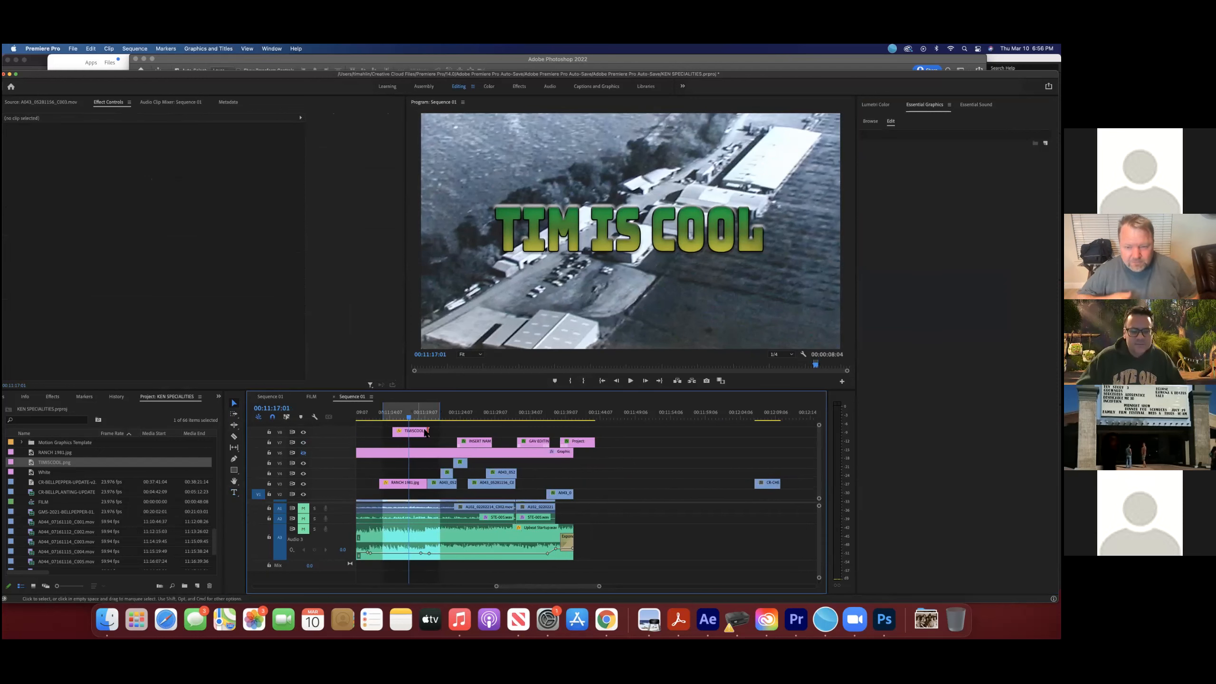
pyautogui.click(19, 144)
pyautogui.click(19, 152)
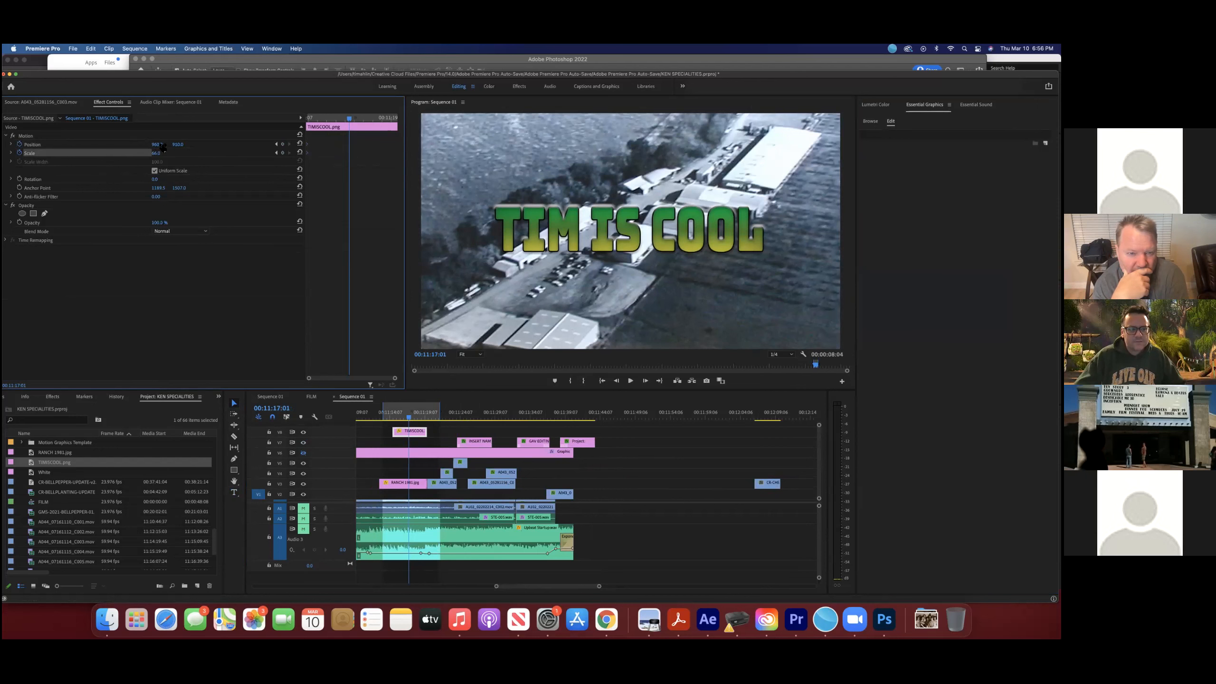
# Step: Keyframe the title's position at 00:11:17:01 so it sits at the lower left, partly outside the frame
pyautogui.click(541, 221)
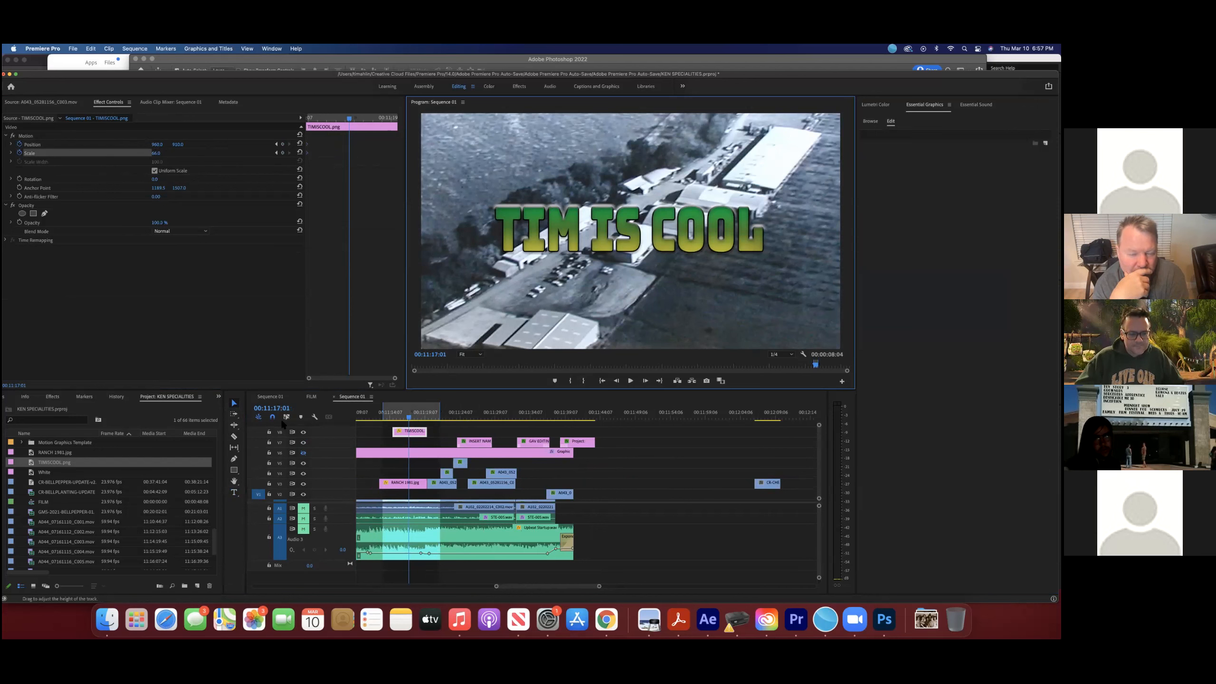
pyautogui.click(235, 404)
pyautogui.click(596, 228)
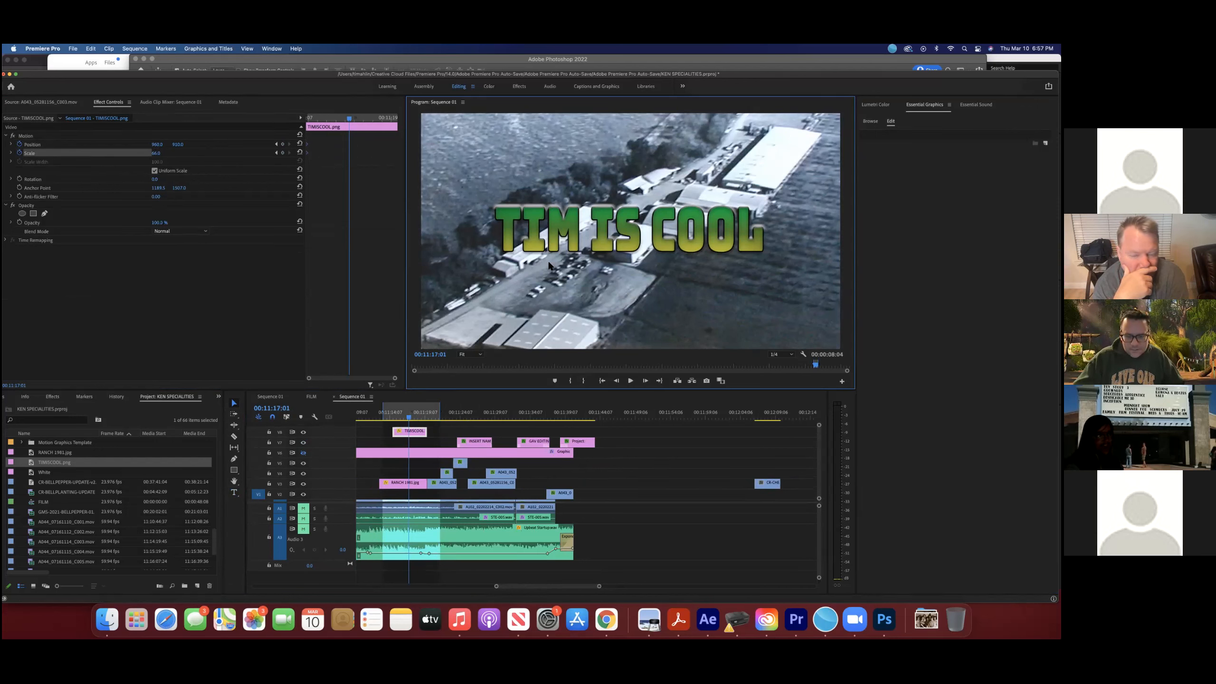
pyautogui.click(412, 433)
pyautogui.moveTo(178, 145); pyautogui.dragTo(203, 144)
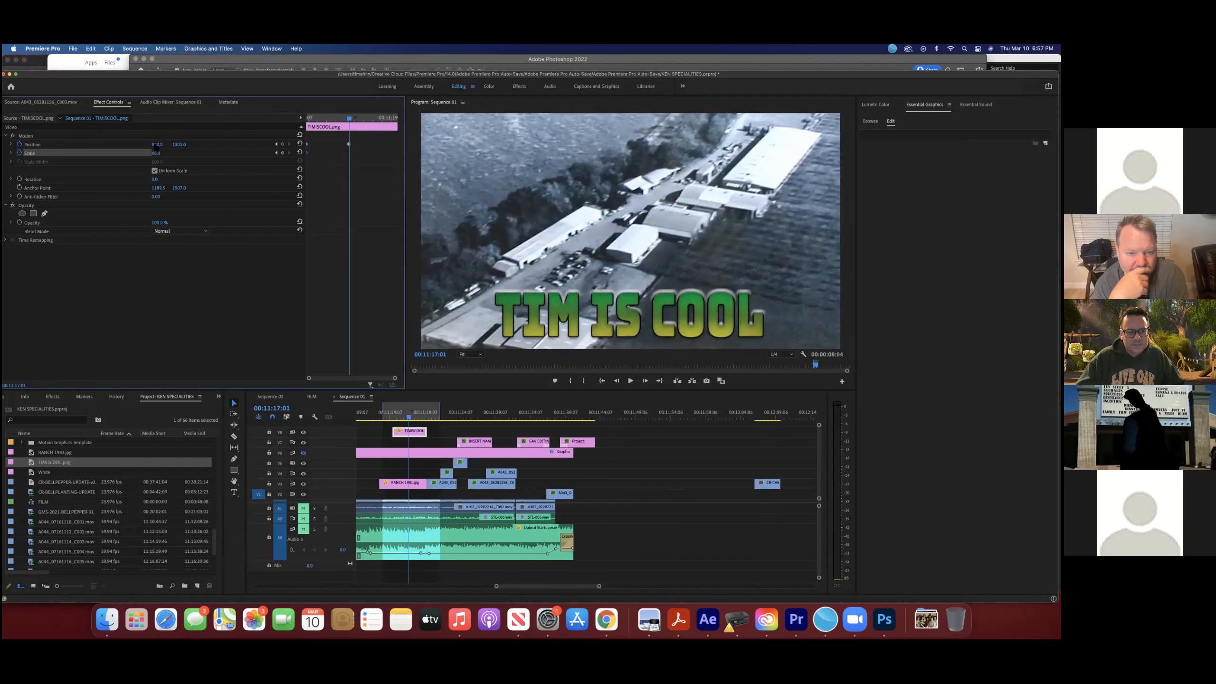
pyautogui.moveTo(158, 146); pyautogui.dragTo(163, 146)
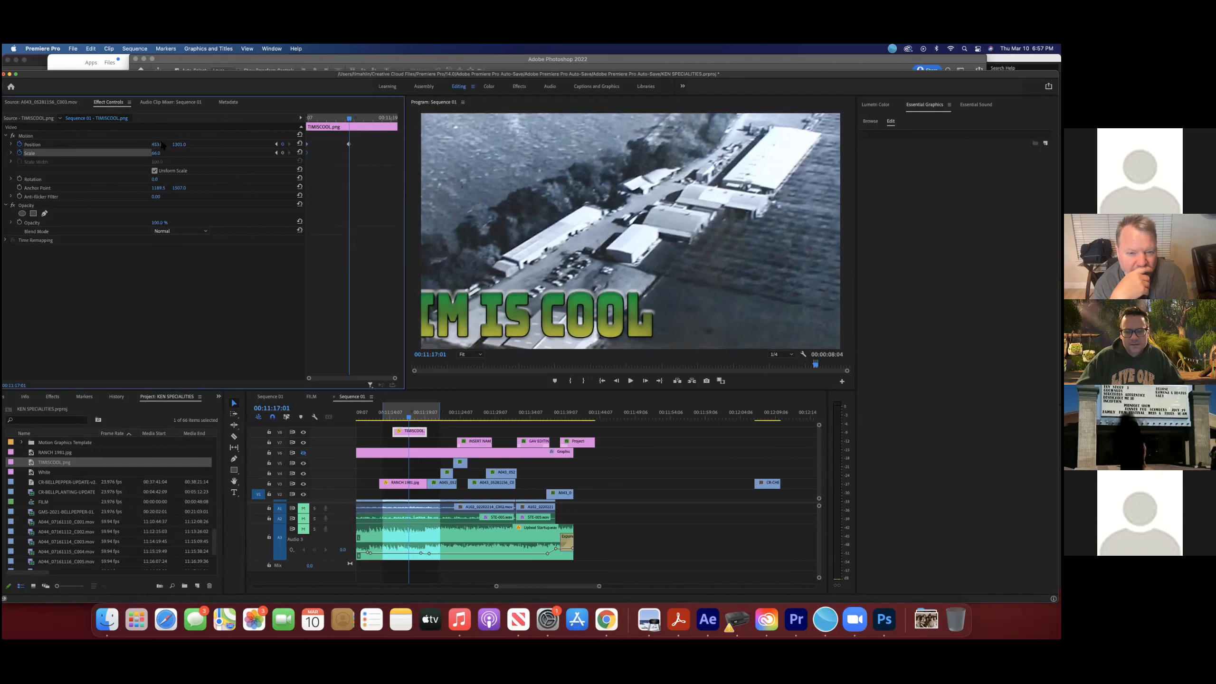
# Step: Play back the title's motion from the start of the TIMISCOOL.png clip
pyautogui.moveTo(359, 116); pyautogui.dragTo(425, 123)
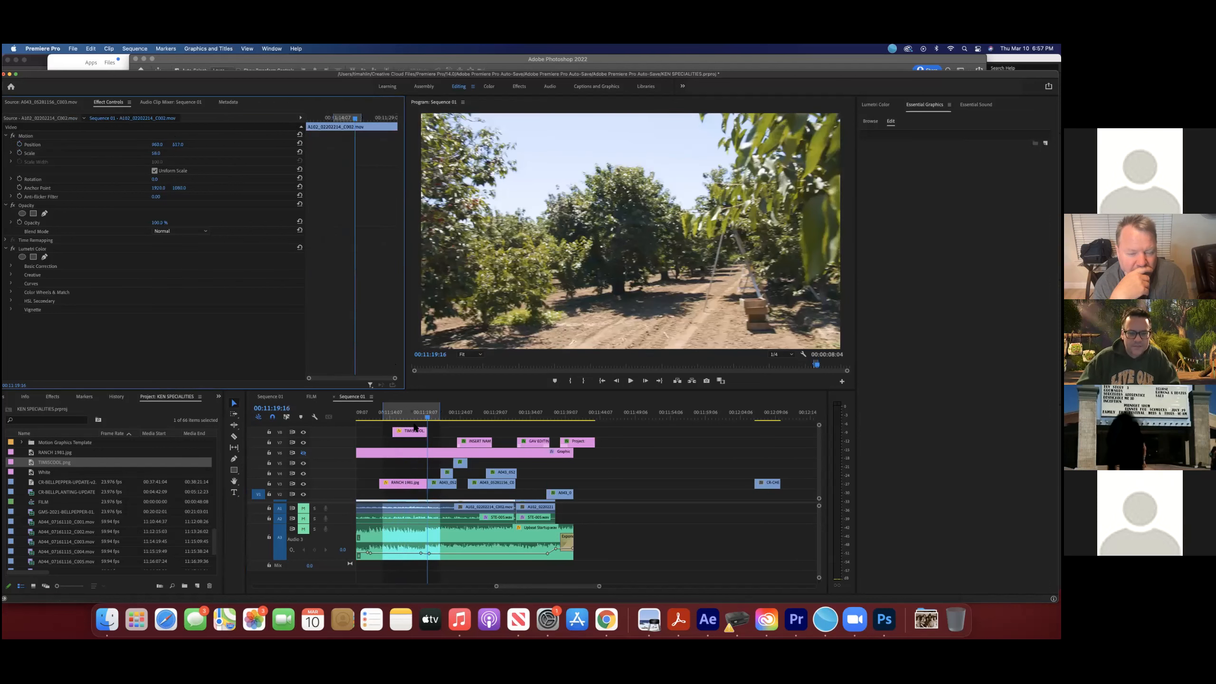
pyautogui.click(394, 417)
pyautogui.press('space')
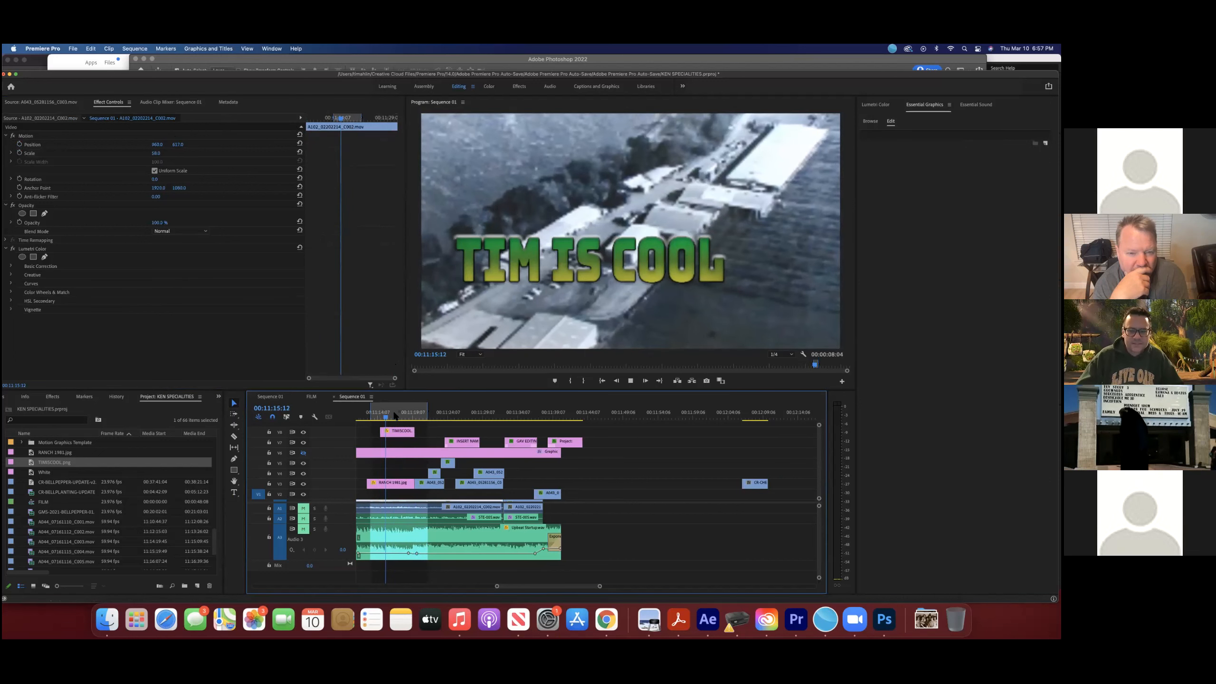
pyautogui.press('space')
pyautogui.hscroll(1, 394, 415)
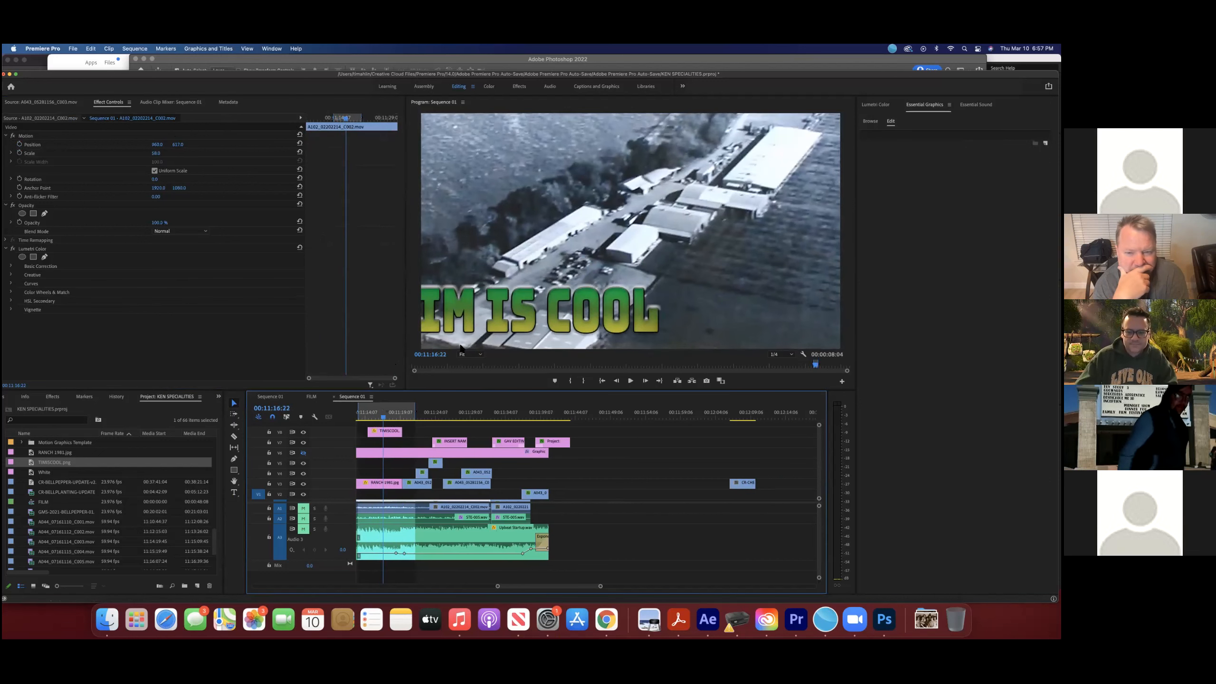
# Step: Set the program preview's playback resolution to Full and replay the title animation
pyautogui.click(786, 354)
pyautogui.click(780, 334)
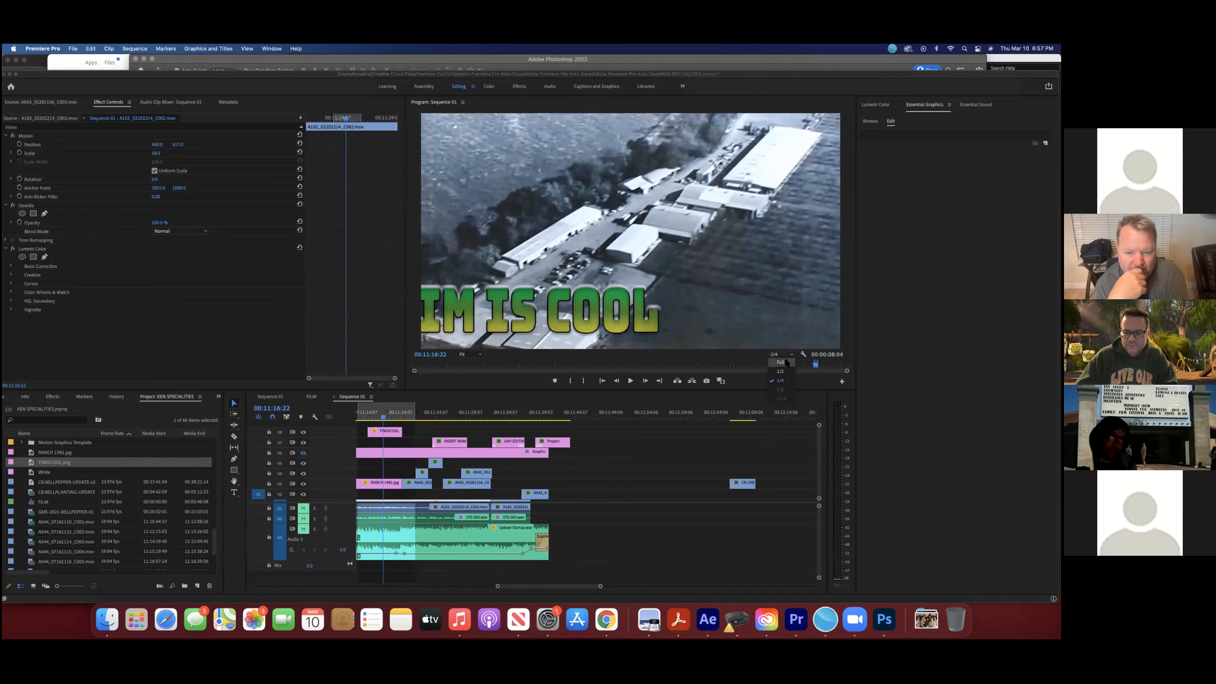
pyautogui.click(368, 416)
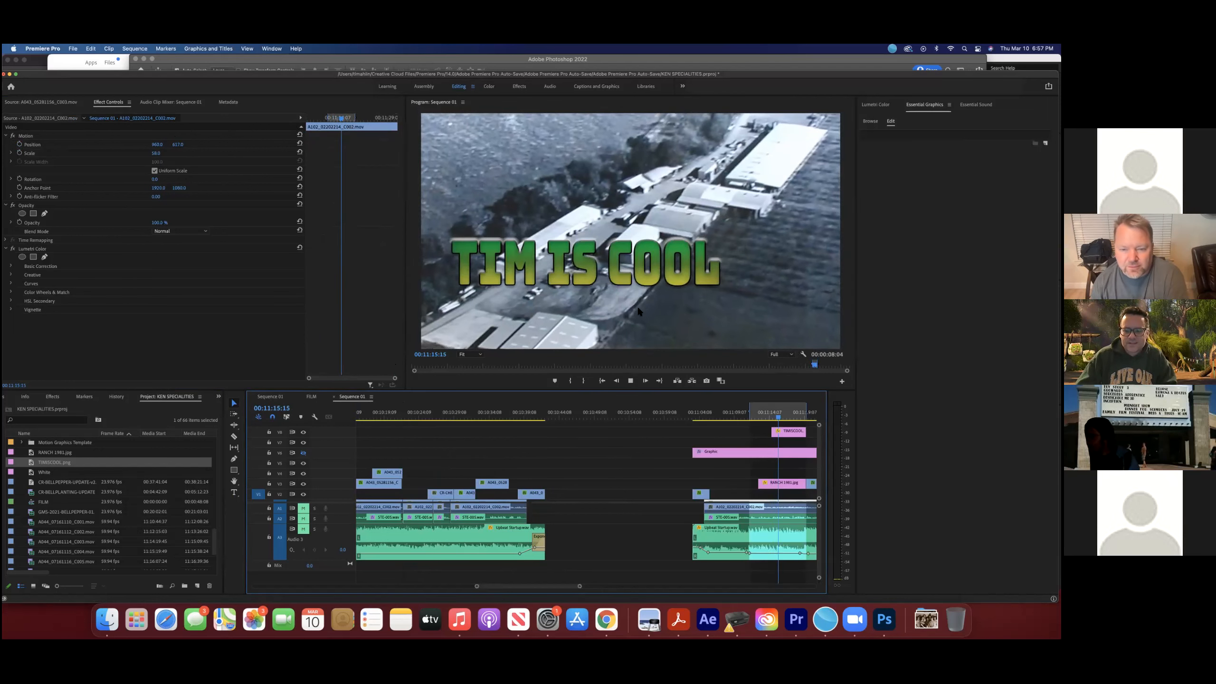
pyautogui.press('space')
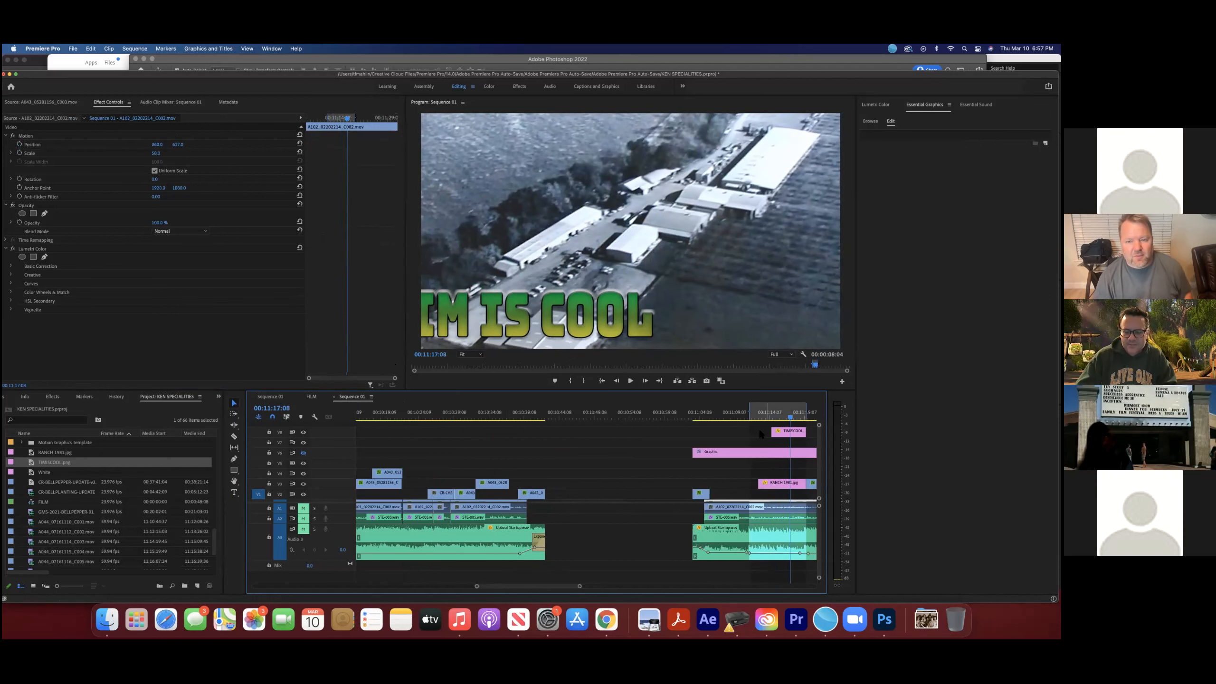
# Step: Bring TIMISCOOL.psd from the Documents folder in Finder into the project and review the layered-file import modes
pyautogui.hscroll(5, 757, 434)
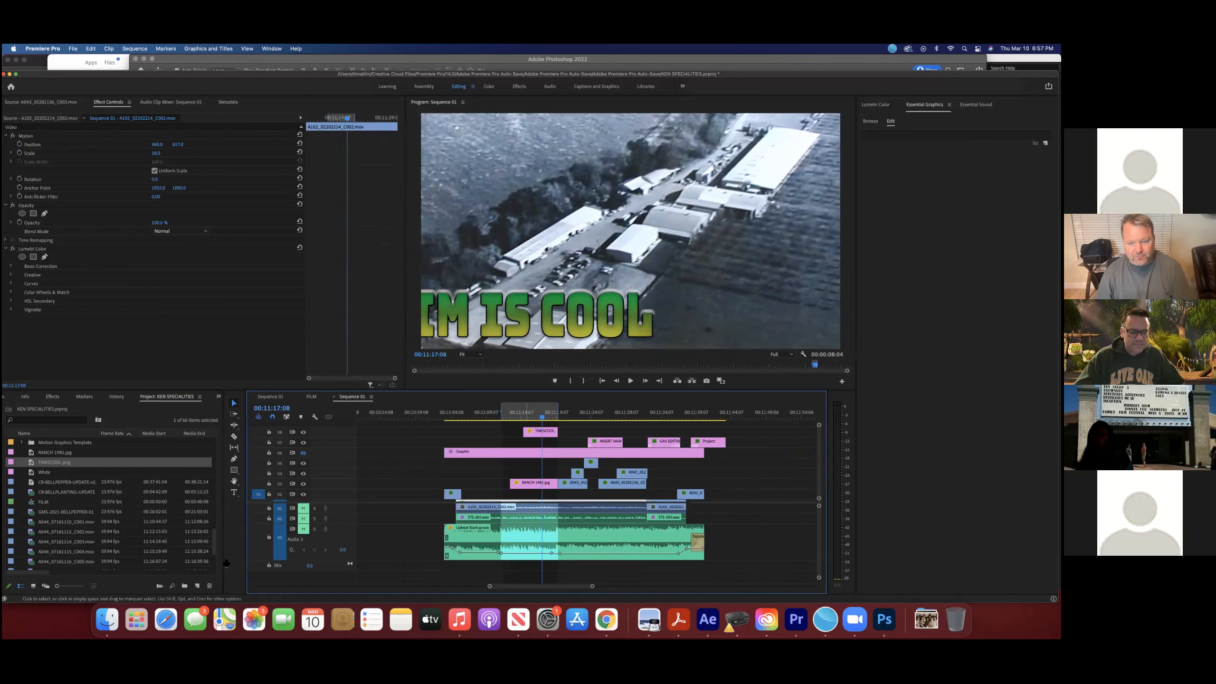
pyautogui.click(109, 616)
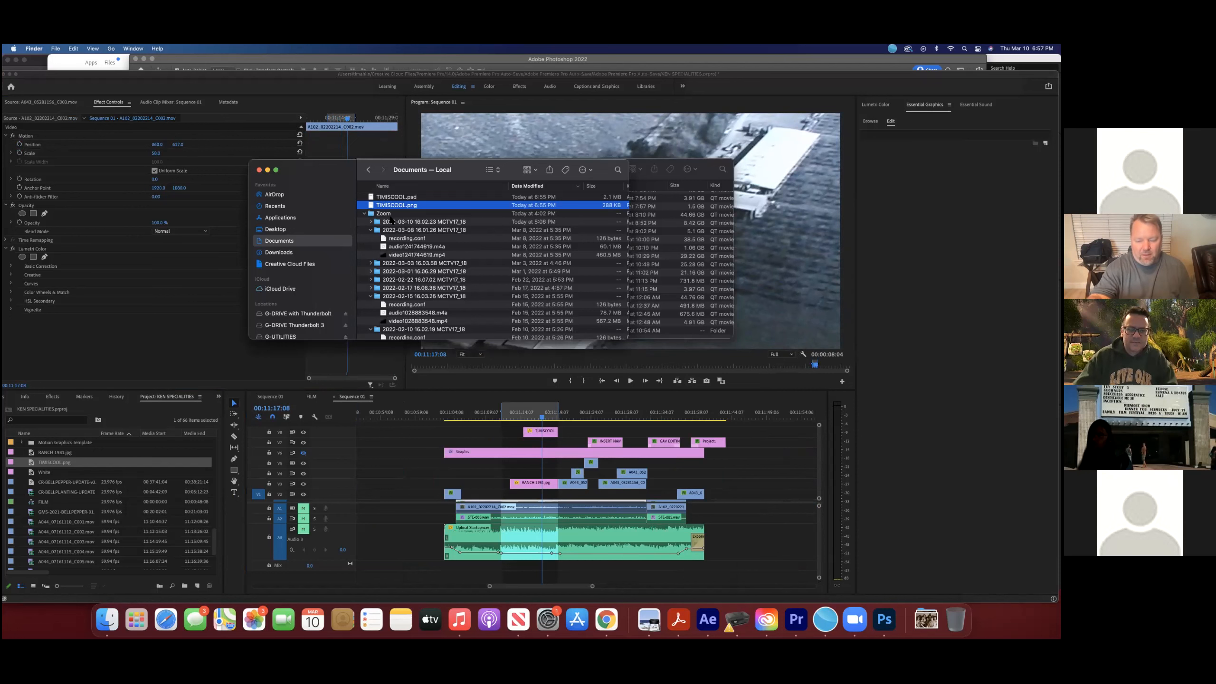
pyautogui.click(405, 197)
pyautogui.moveTo(387, 209); pyautogui.dragTo(144, 461)
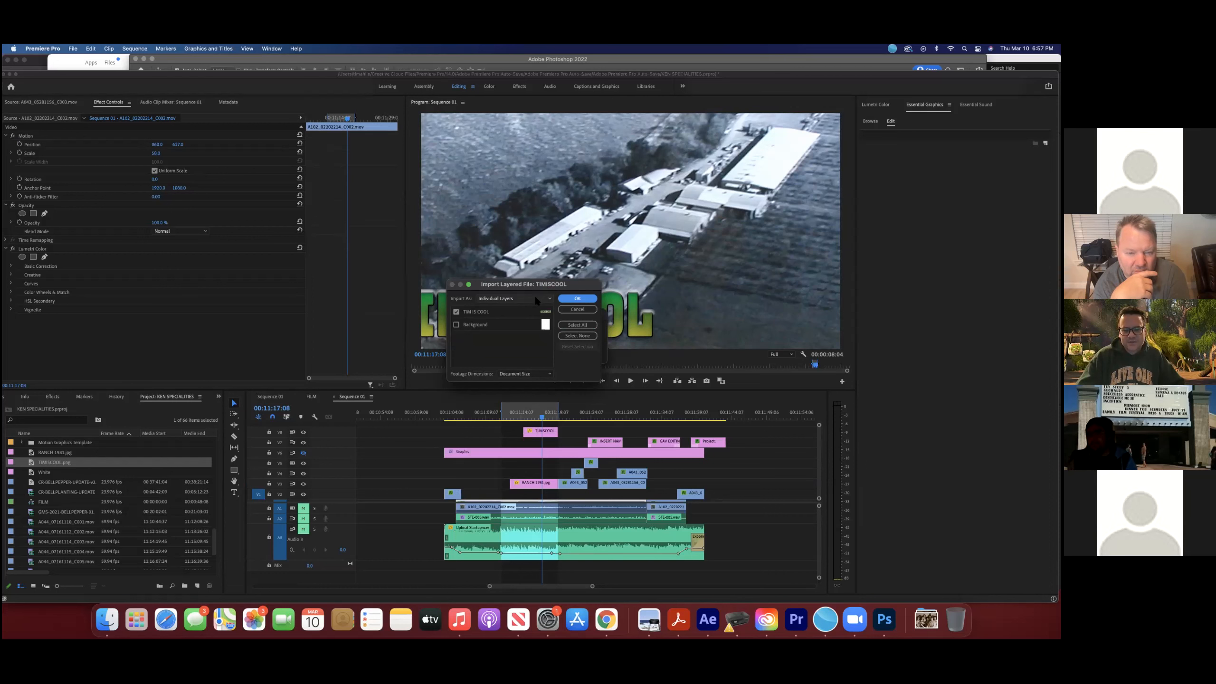
pyautogui.click(536, 299)
pyautogui.click(538, 298)
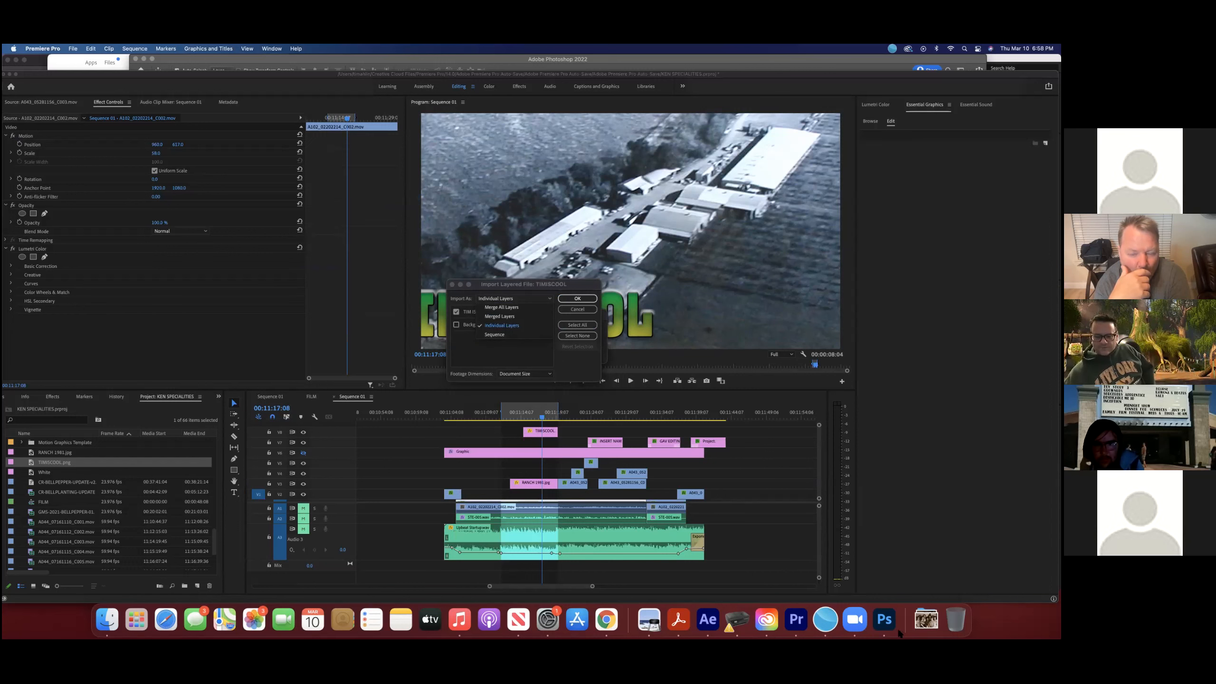
# Step: Switch to Photoshop to inspect TIMISCOOL.psd's text and Background layers, collapsing the text layer's effects, and return to Premiere Pro
pyautogui.click(885, 619)
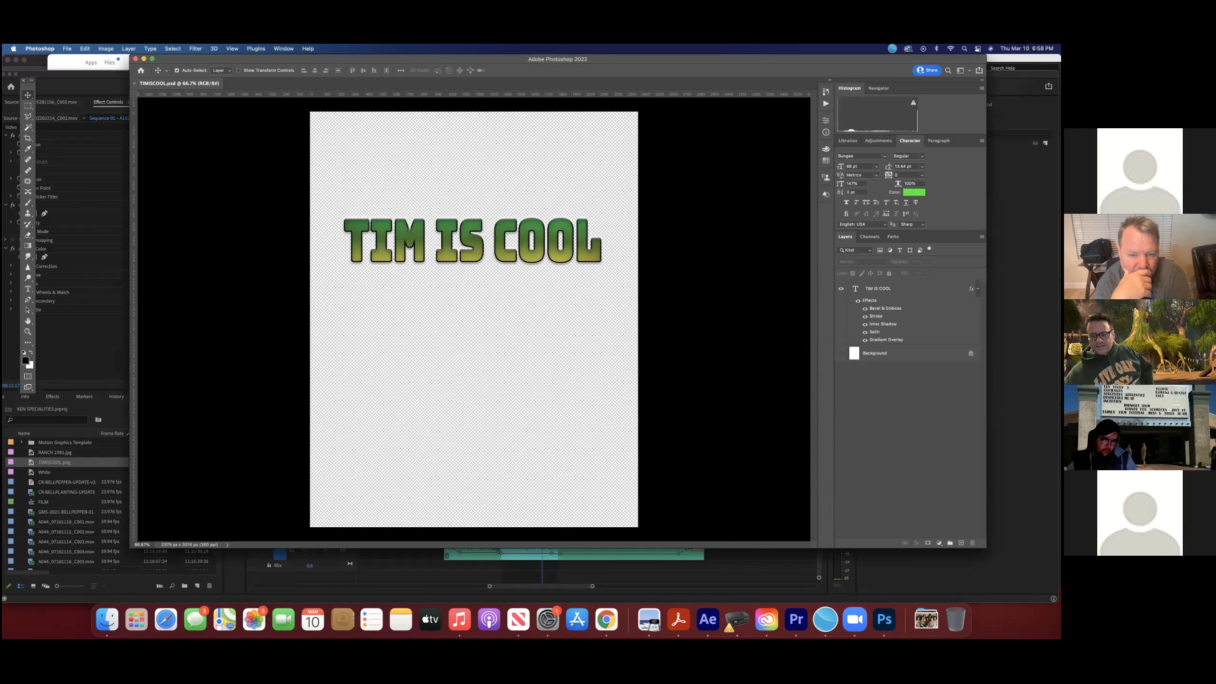
pyautogui.click(978, 289)
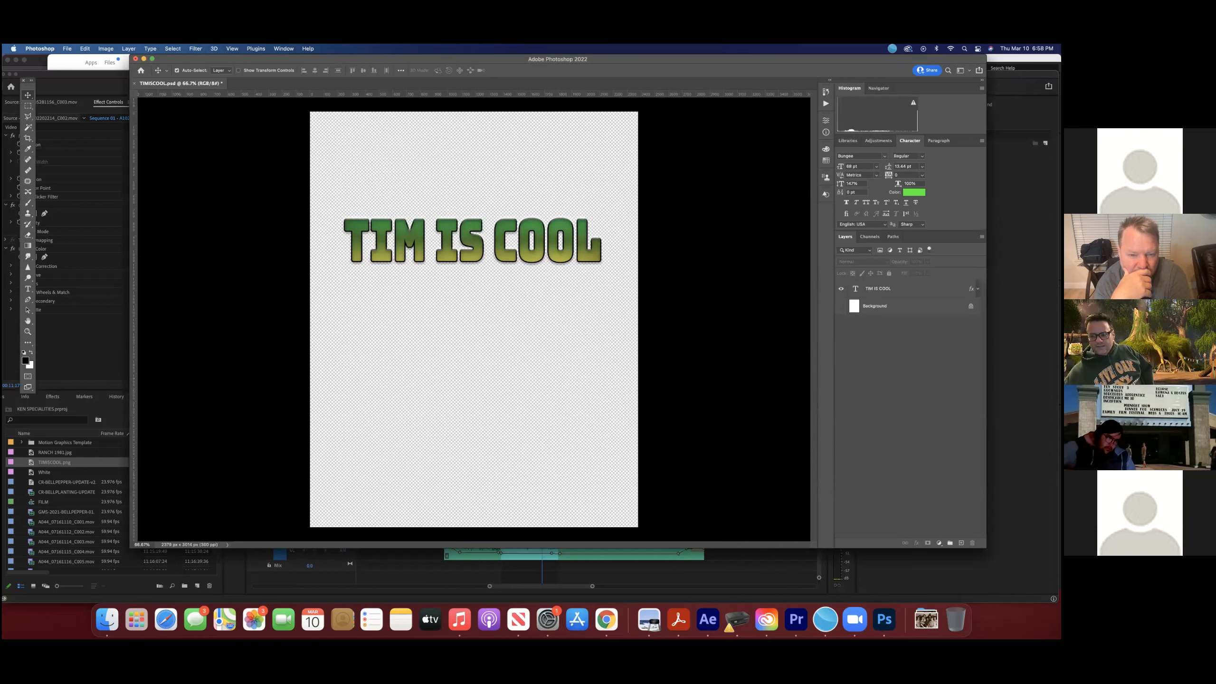
pyautogui.click(869, 307)
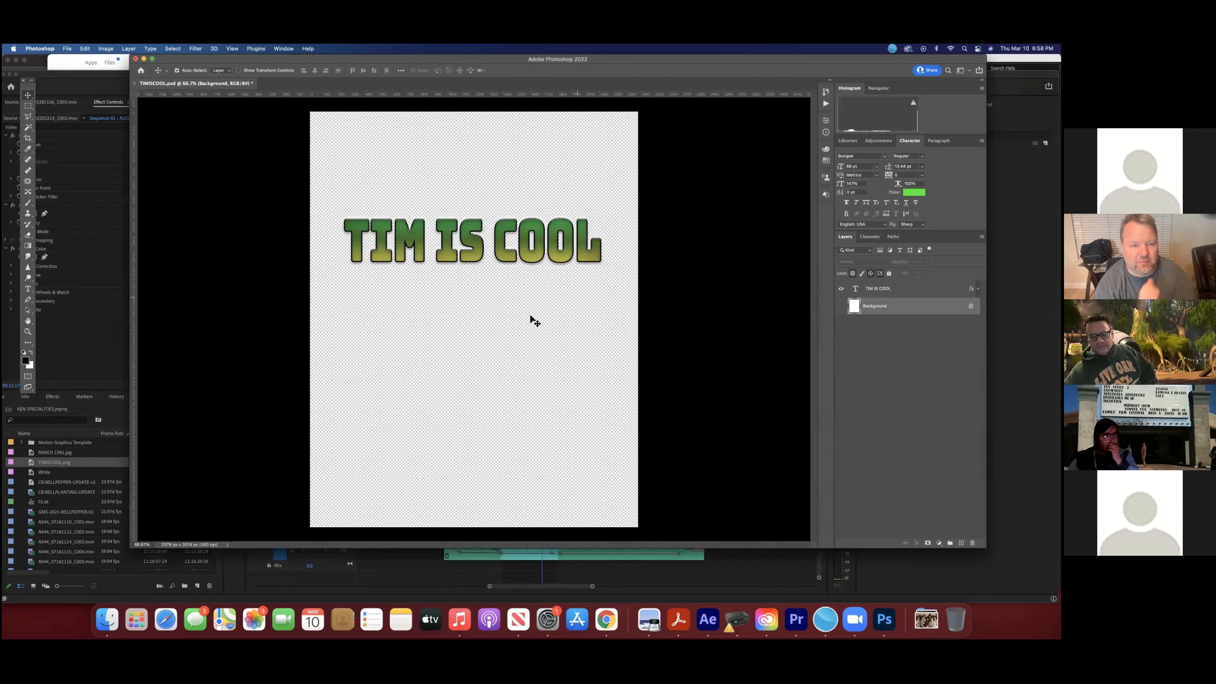
pyautogui.click(396, 557)
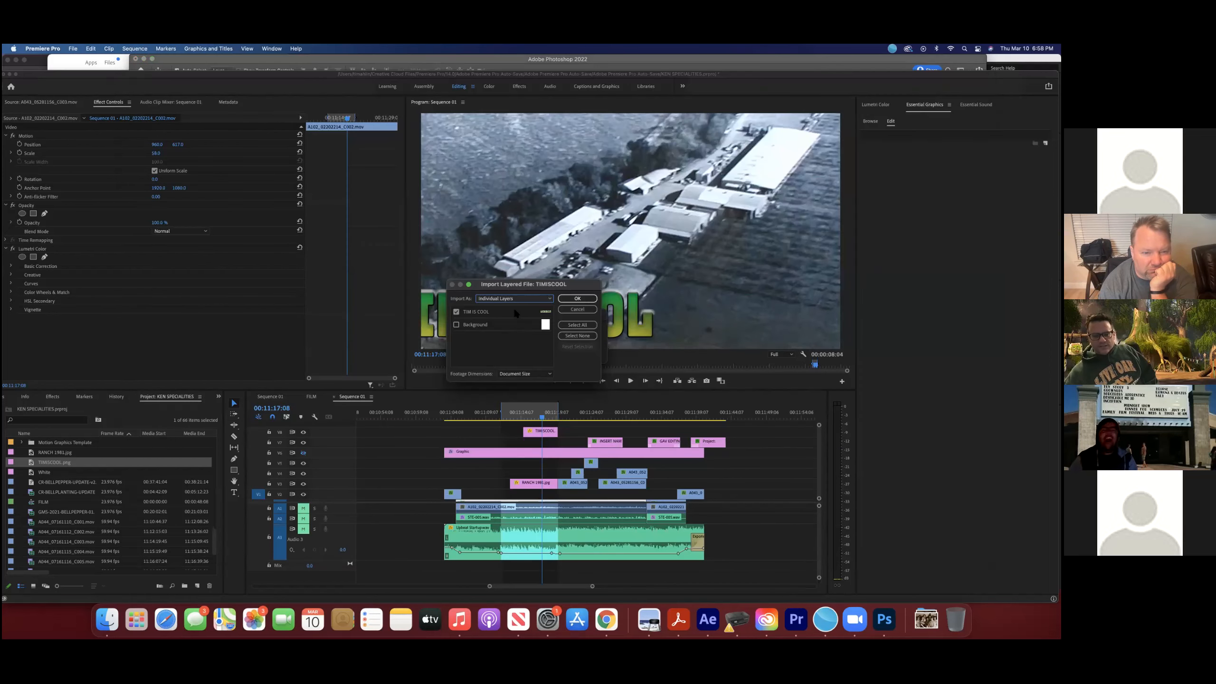
# Step: Import TIMISCOOL.psd with all of its layers merged
pyautogui.click(529, 299)
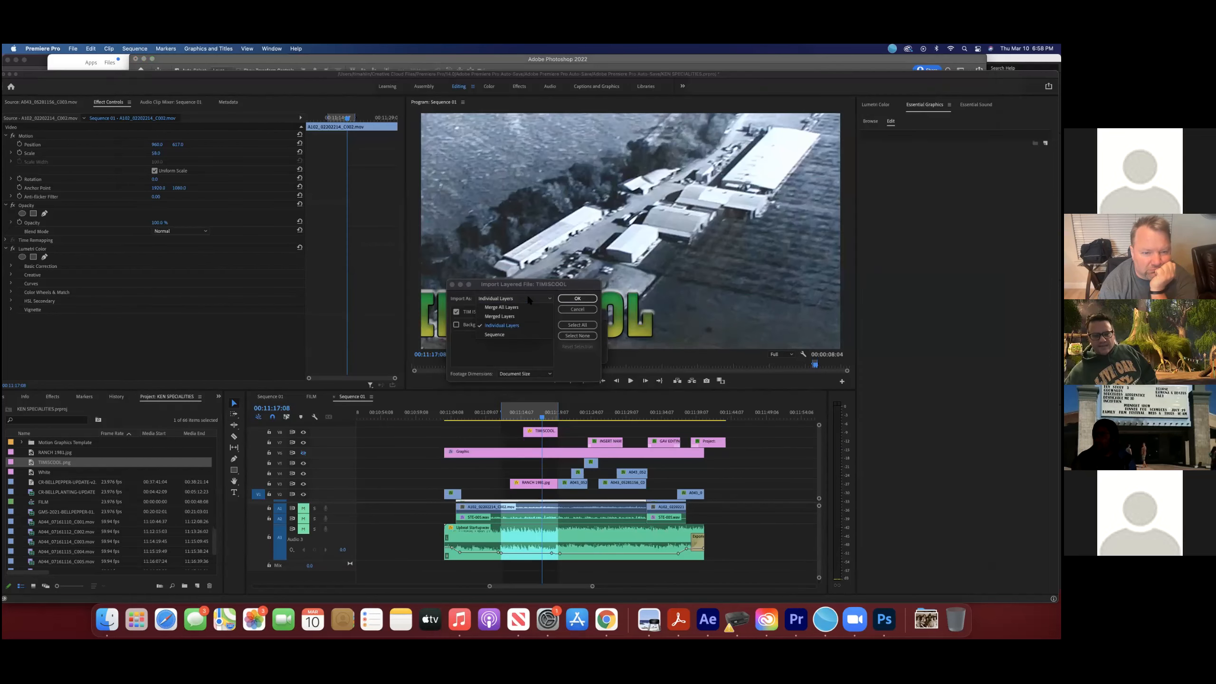
pyautogui.click(525, 306)
pyautogui.click(579, 298)
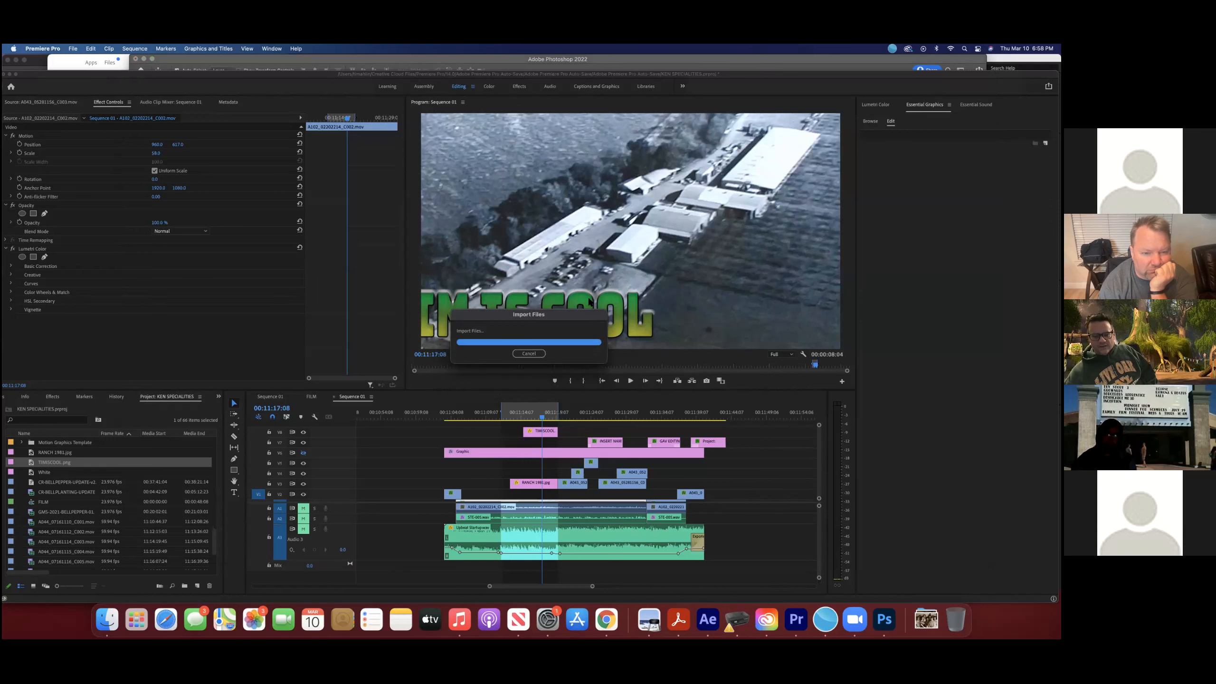
# Step: Place TIMISCOOL.psd on the top video track ahead of the PNG title and select the new clip
pyautogui.moveTo(28, 472); pyautogui.dragTo(465, 420)
pyautogui.click(484, 432)
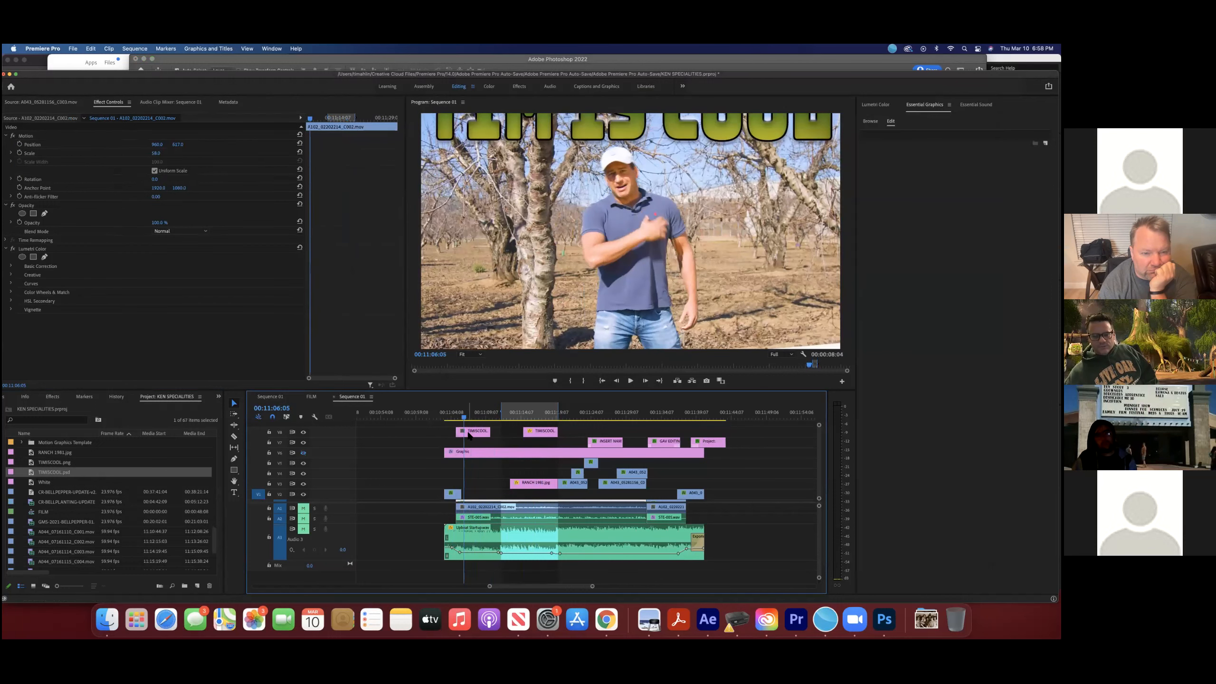
pyautogui.click(469, 434)
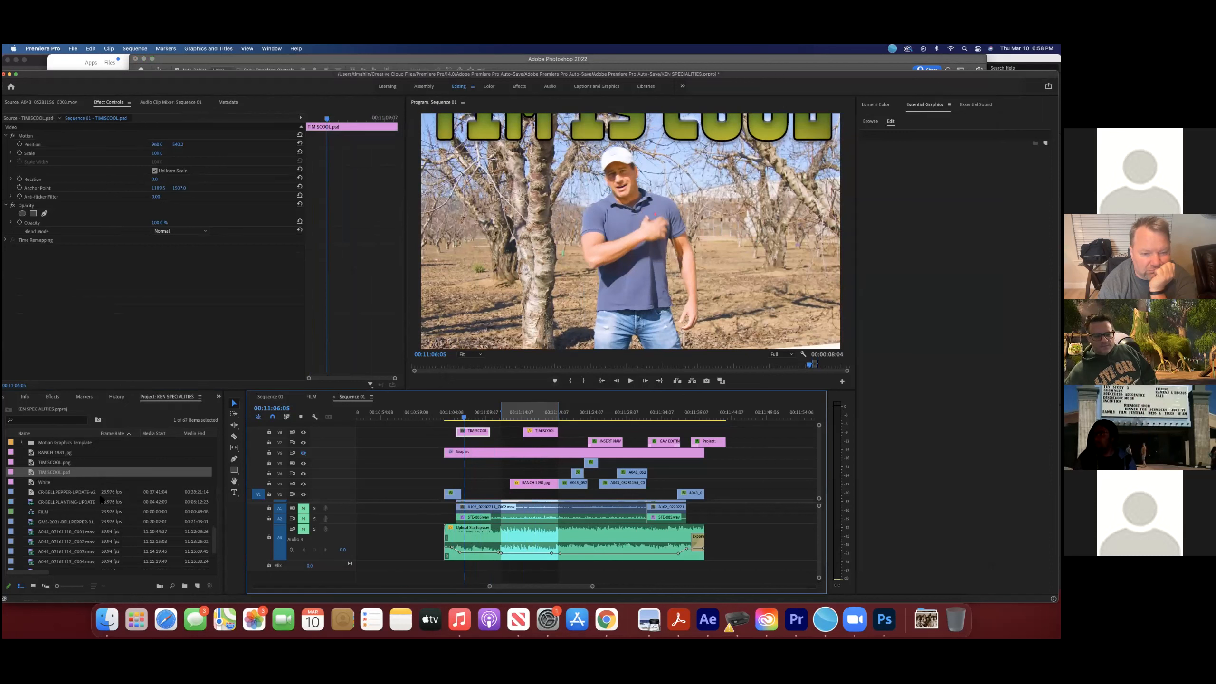
# Step: Import TIMISCOOL.psd from the Documents folder in Finder as Merged Layers with the Background layer included
pyautogui.click(107, 620)
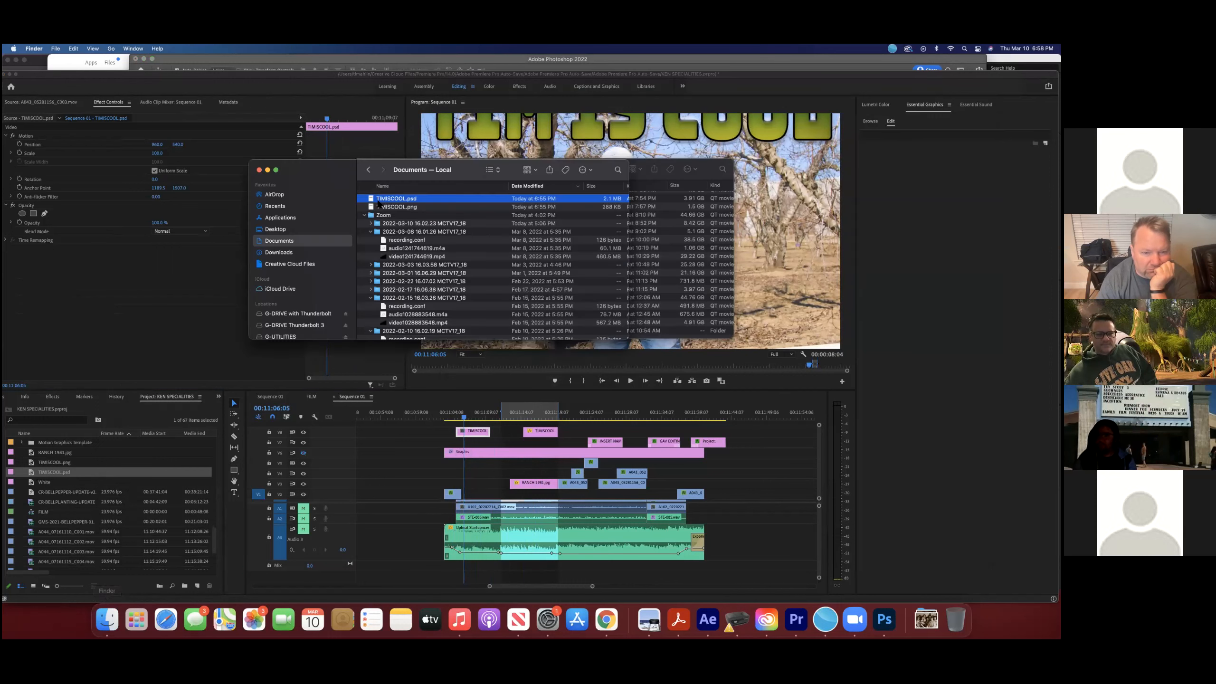
pyautogui.moveTo(389, 199); pyautogui.dragTo(123, 464)
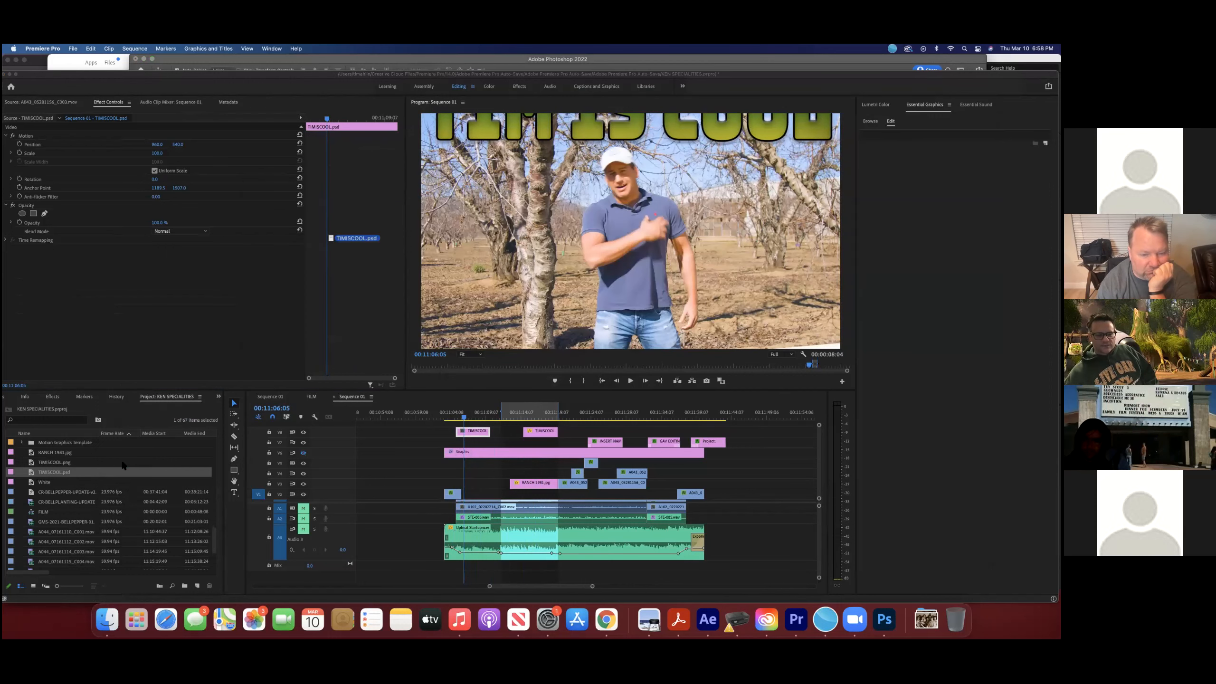
pyautogui.click(106, 620)
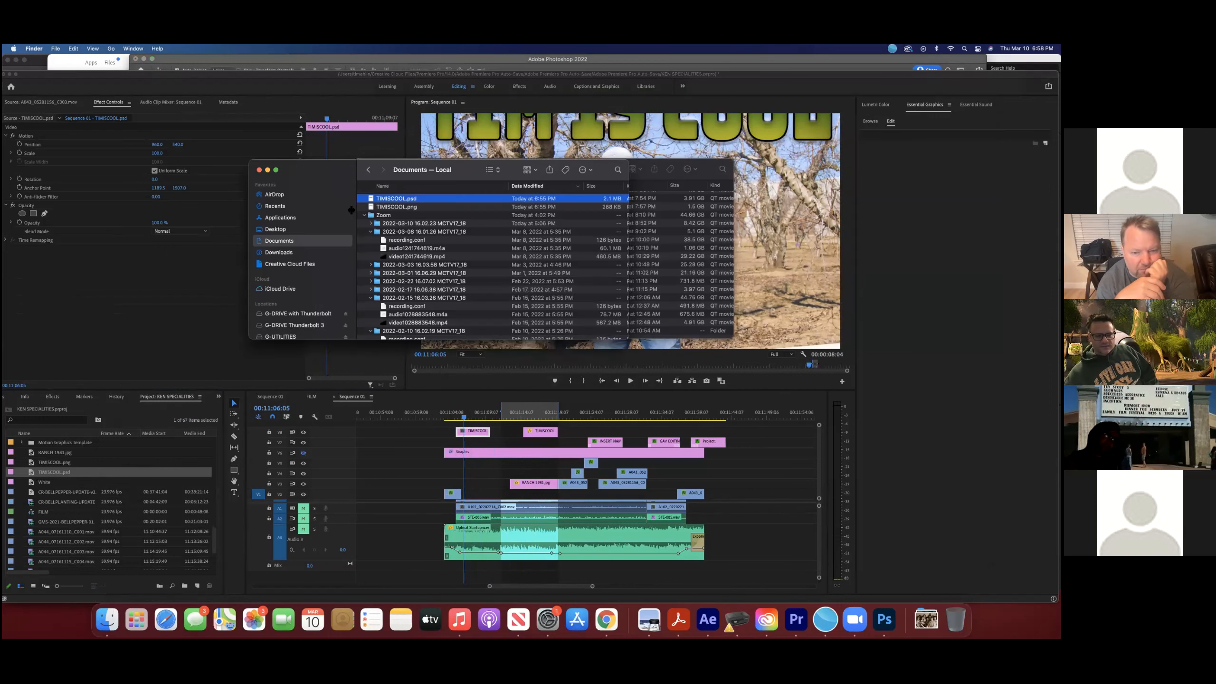
pyautogui.moveTo(222, 358); pyautogui.dragTo(131, 505)
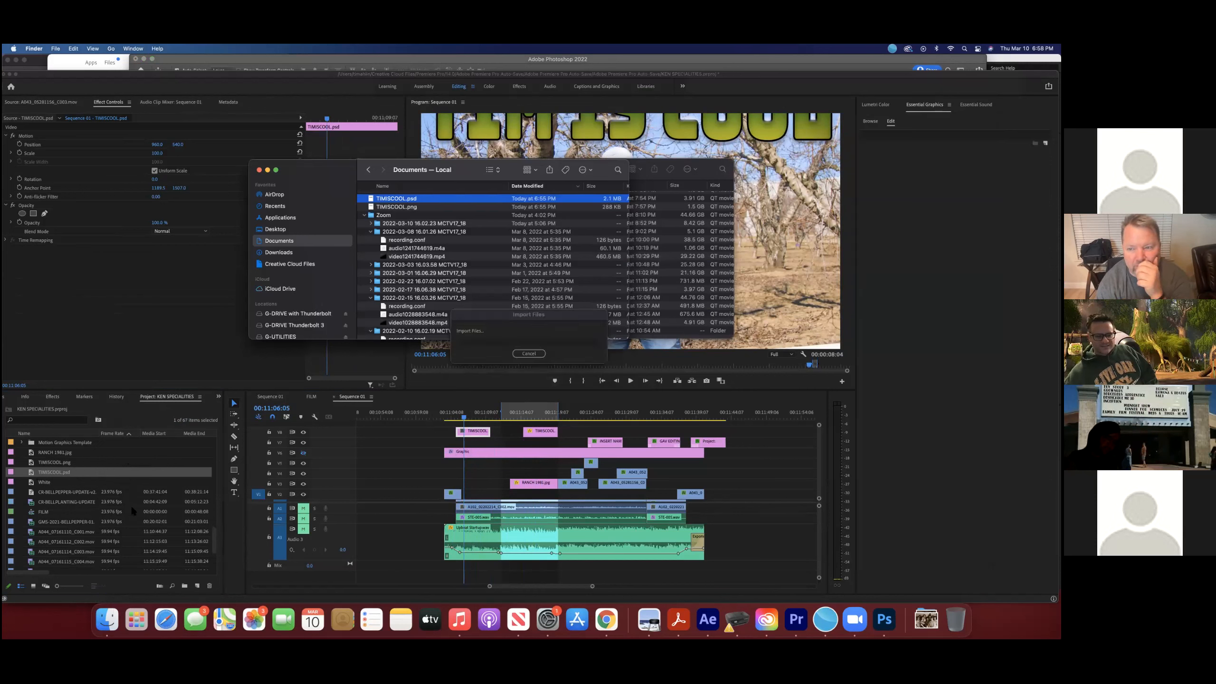
pyautogui.click(481, 324)
pyautogui.click(507, 299)
pyautogui.click(485, 310)
pyautogui.click(457, 325)
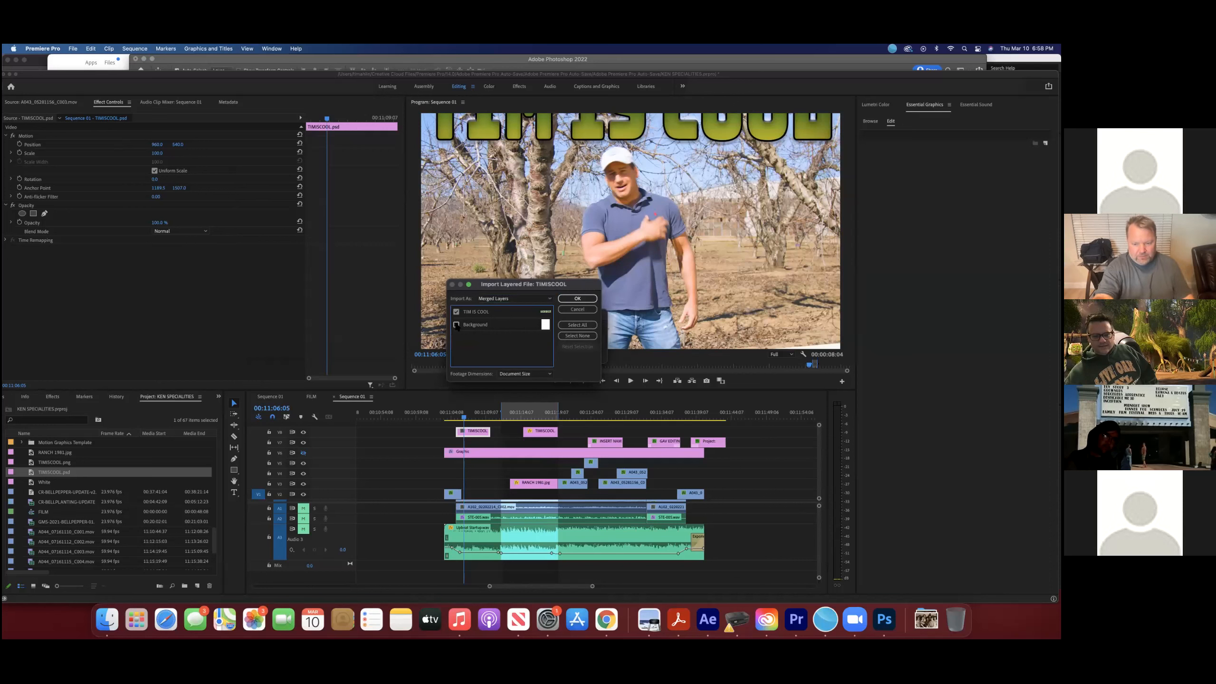
pyautogui.click(566, 303)
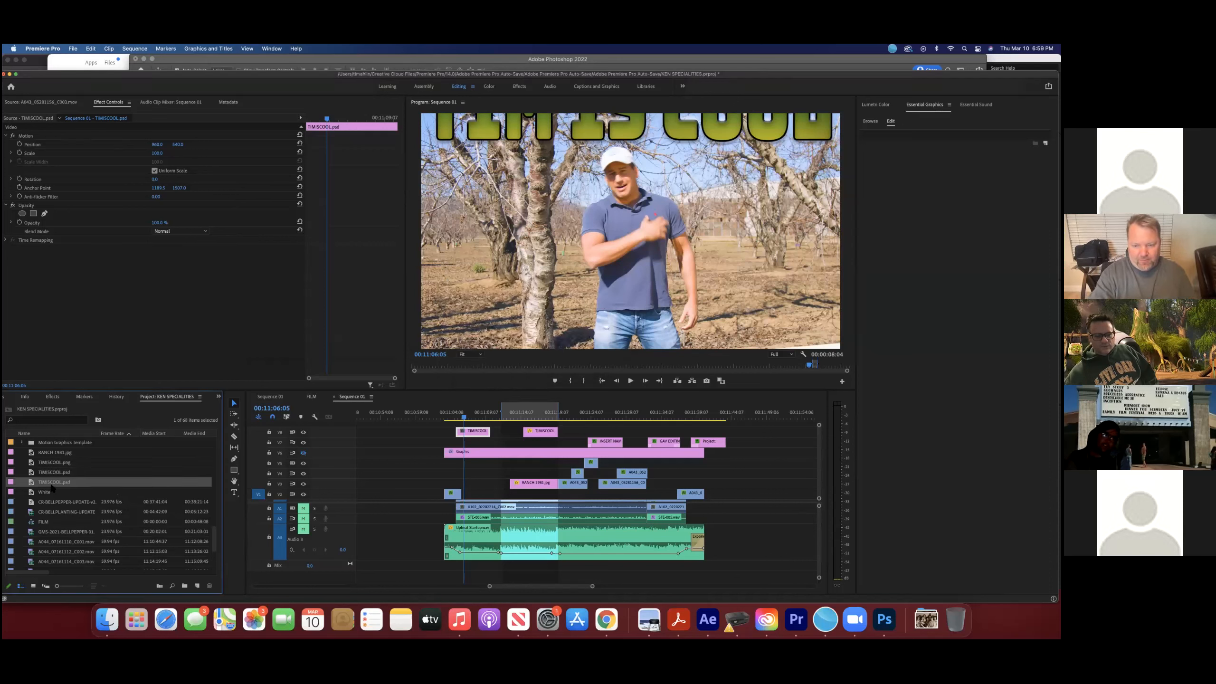
# Step: Place the newly imported TIMISCOOL.psd with the white background at the start of the edit, one track below the top titles, and preview it
pyautogui.moveTo(33, 483); pyautogui.dragTo(439, 441)
pyautogui.click(445, 418)
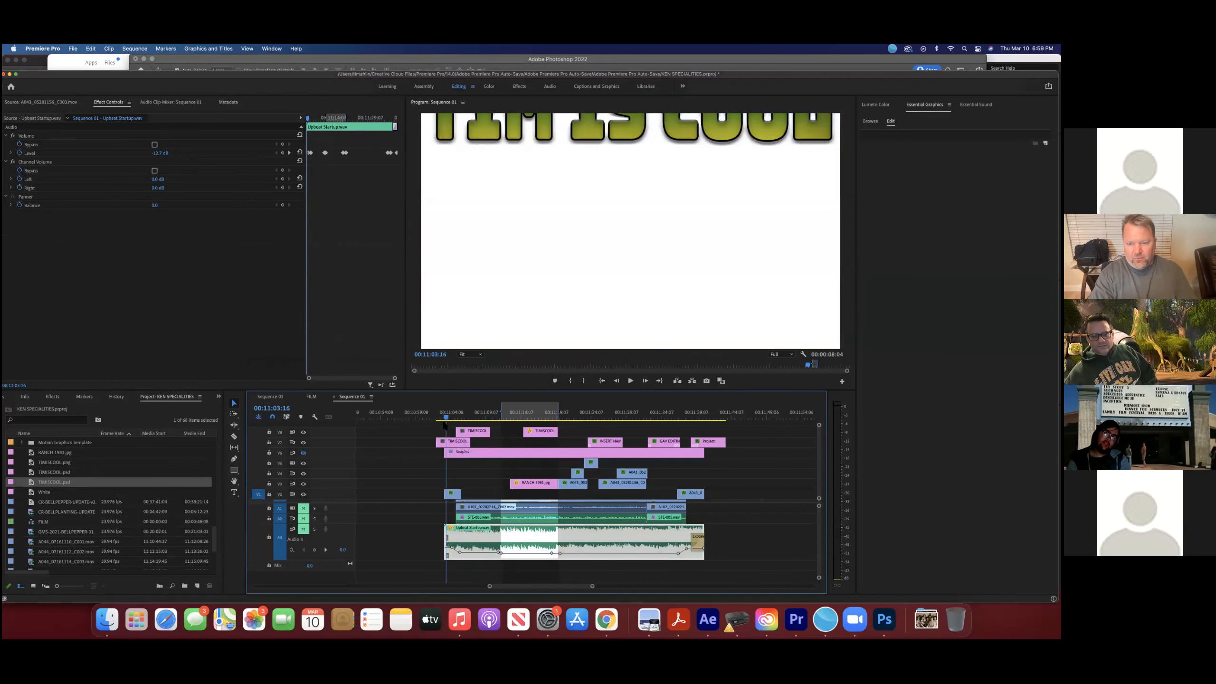
pyautogui.click(476, 418)
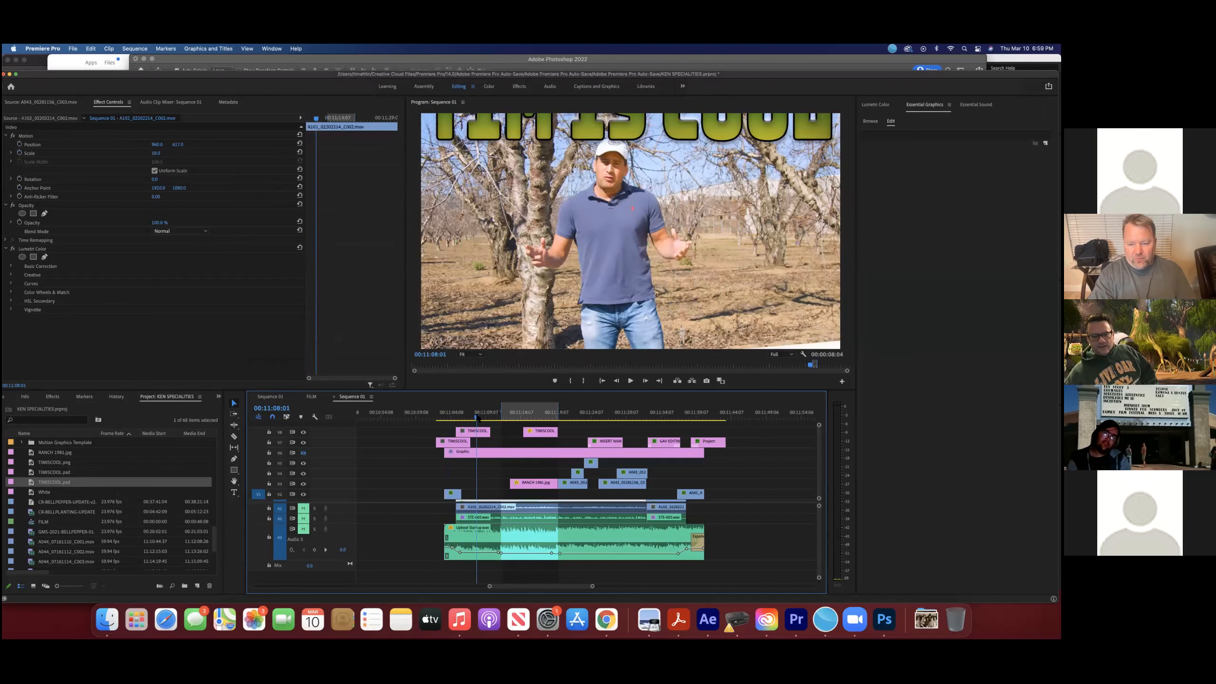
# Step: Move the transparent TIMISCOOL.psd clip directly ahead of the PNG title and open the white-background clip in the Source monitor
pyautogui.moveTo(472, 431); pyautogui.dragTo(505, 432)
pyautogui.click(450, 418)
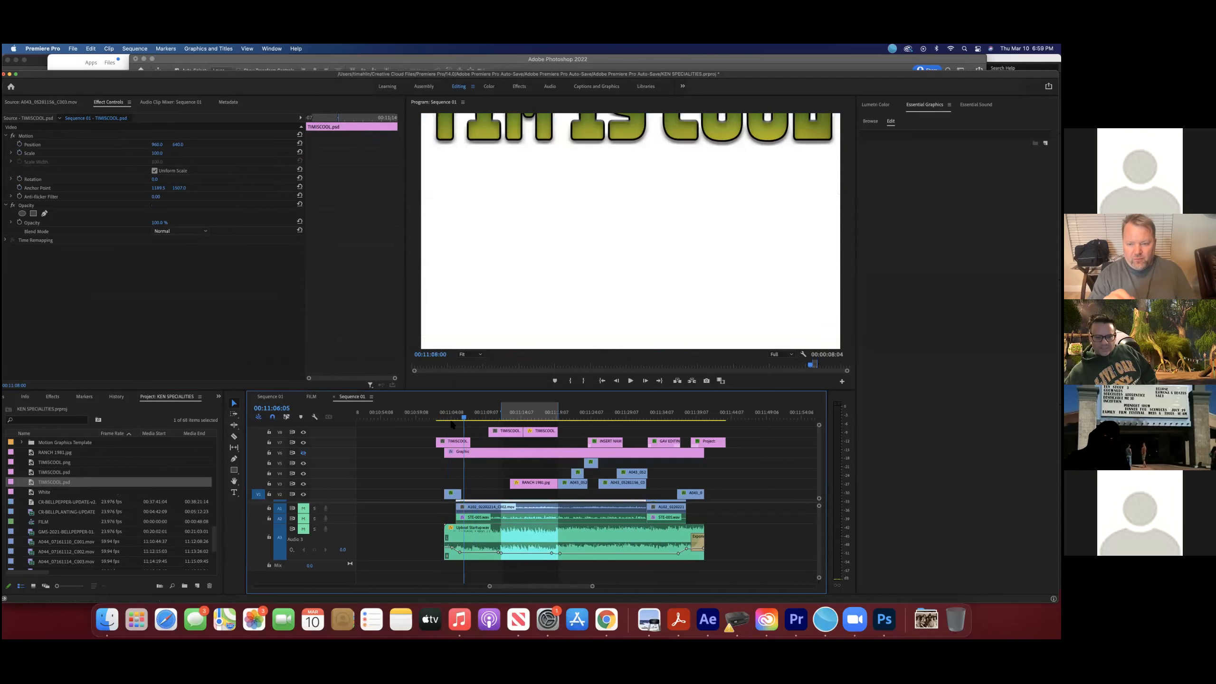
pyautogui.doubleClick(454, 441)
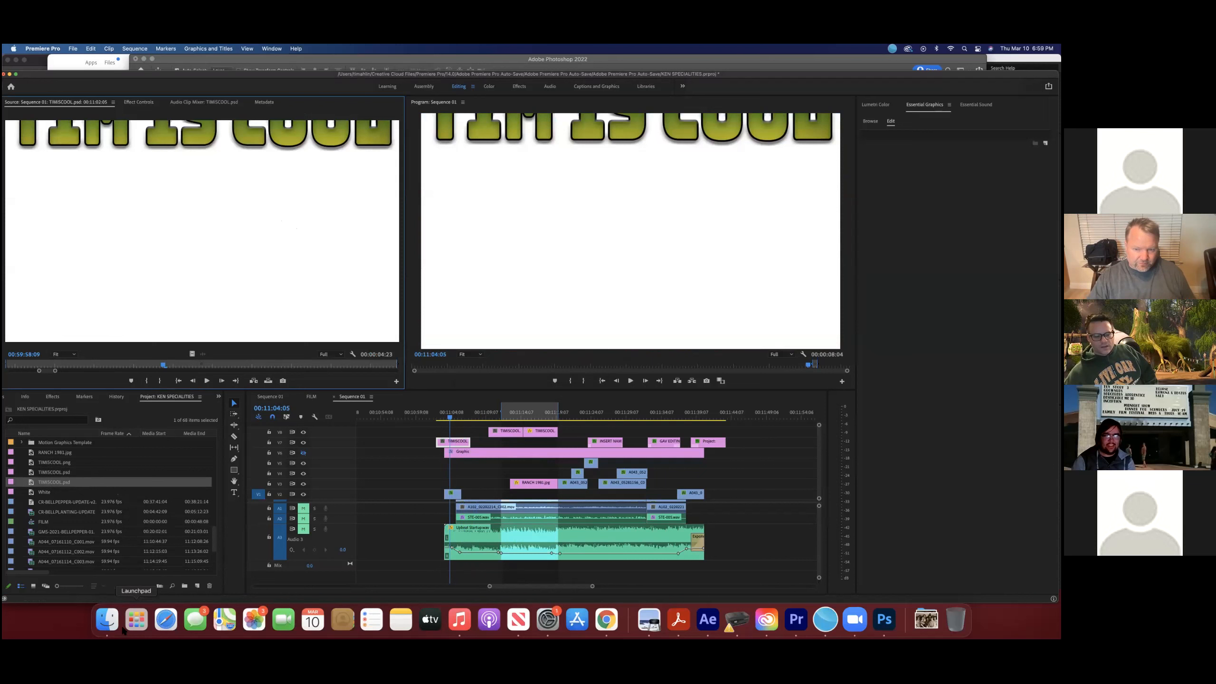
# Step: Import TIMISCOOL.psd from Finder again as a Sequence with only the TIM IS COOL layer included
pyautogui.click(107, 620)
pyautogui.moveTo(408, 201); pyautogui.dragTo(147, 466)
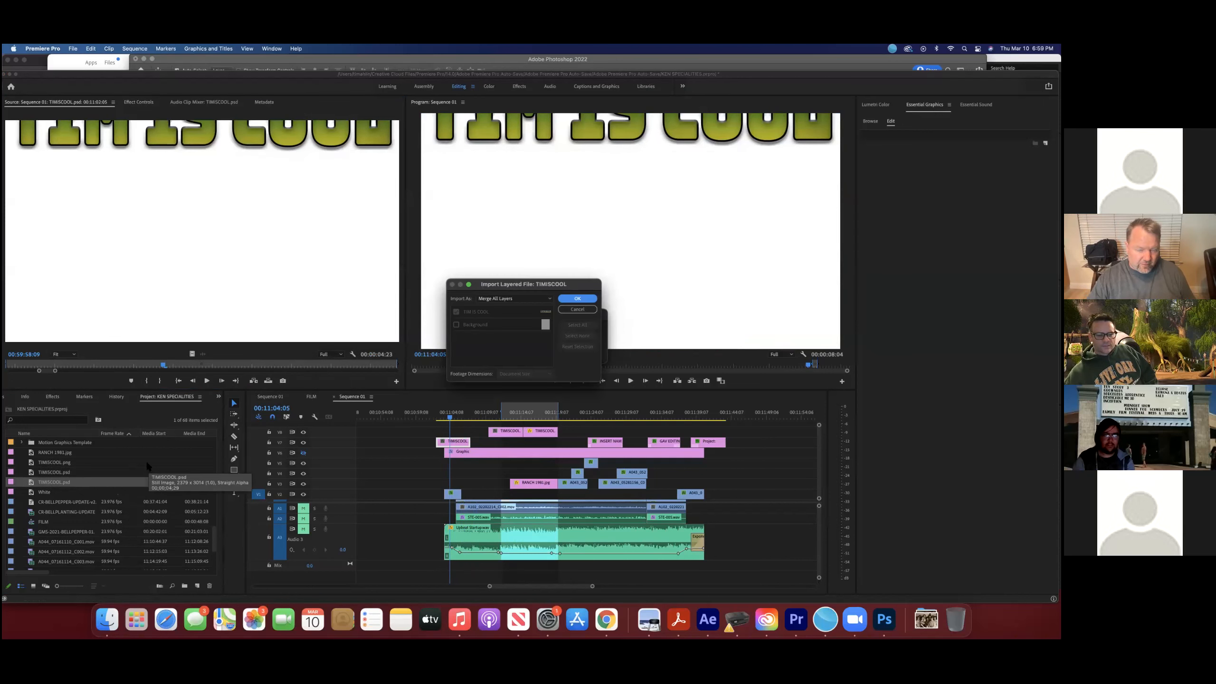
pyautogui.click(530, 298)
pyautogui.click(536, 299)
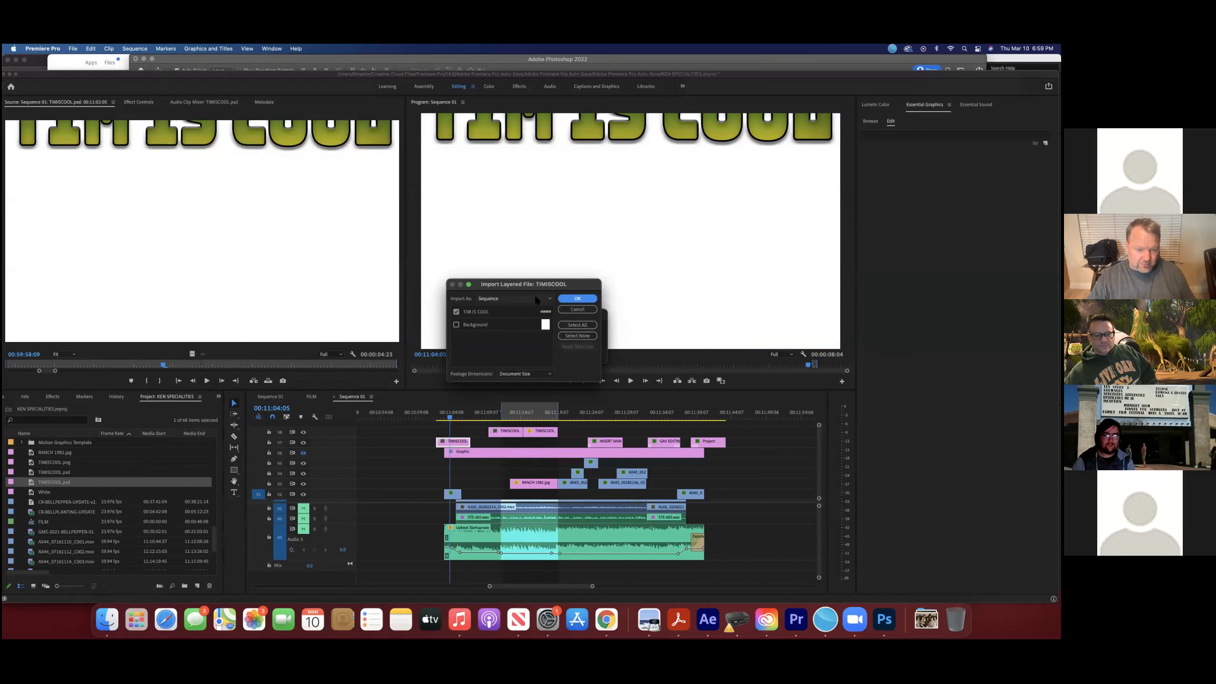
pyautogui.click(592, 300)
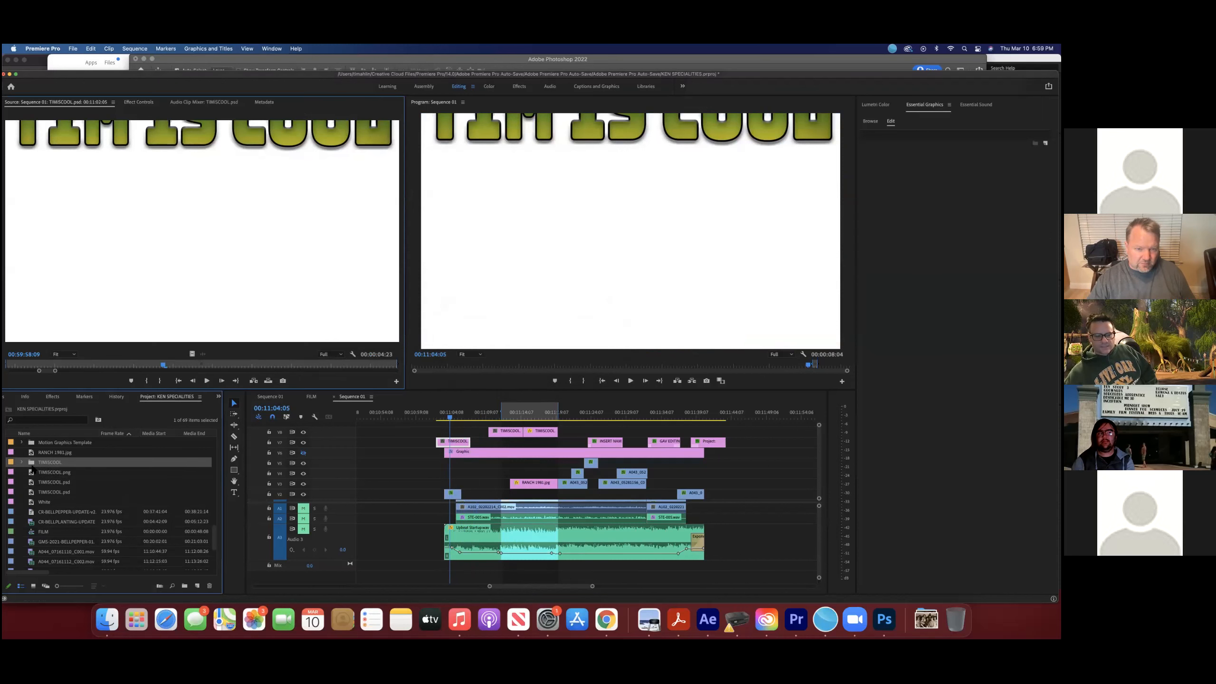
# Step: Place the contents of the imported TIMISCOOL bin on the timeline after the last clip and move the playhead over them
pyautogui.moveTo(28, 462); pyautogui.dragTo(739, 472)
pyautogui.click(765, 418)
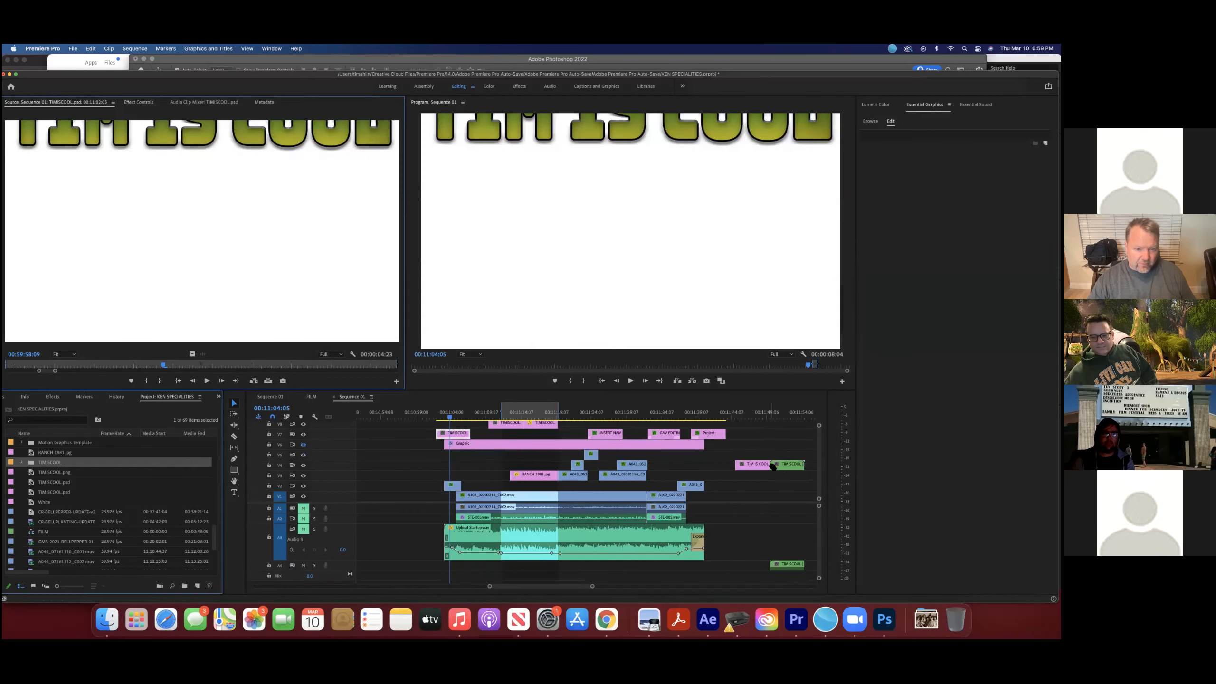
pyautogui.moveTo(767, 418)
pyautogui.mouseDown()
pyautogui.moveTo(798, 418)
pyautogui.moveTo(778, 418)
pyautogui.mouseUp()
# Step: Open the nested TIMISCOOL sequence and scrub through its text layer clip
pyautogui.doubleClick(785, 466)
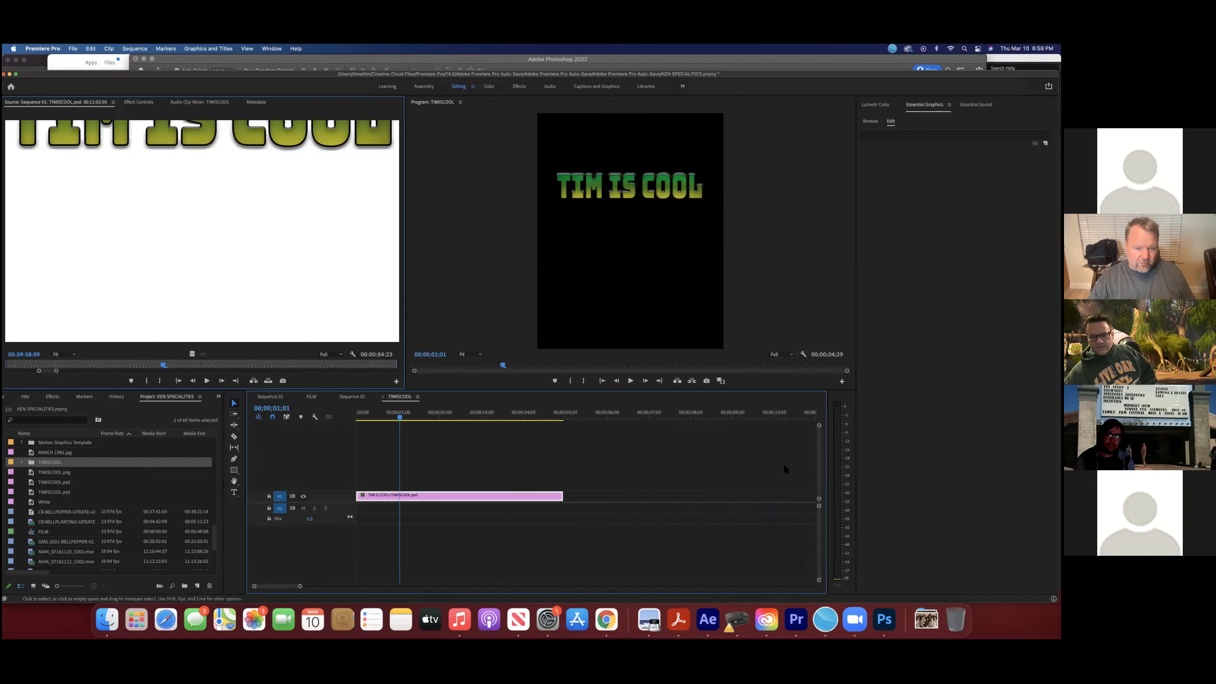
pyautogui.click(428, 470)
pyautogui.moveTo(374, 428); pyautogui.dragTo(374, 427)
pyautogui.moveTo(399, 417); pyautogui.dragTo(382, 418)
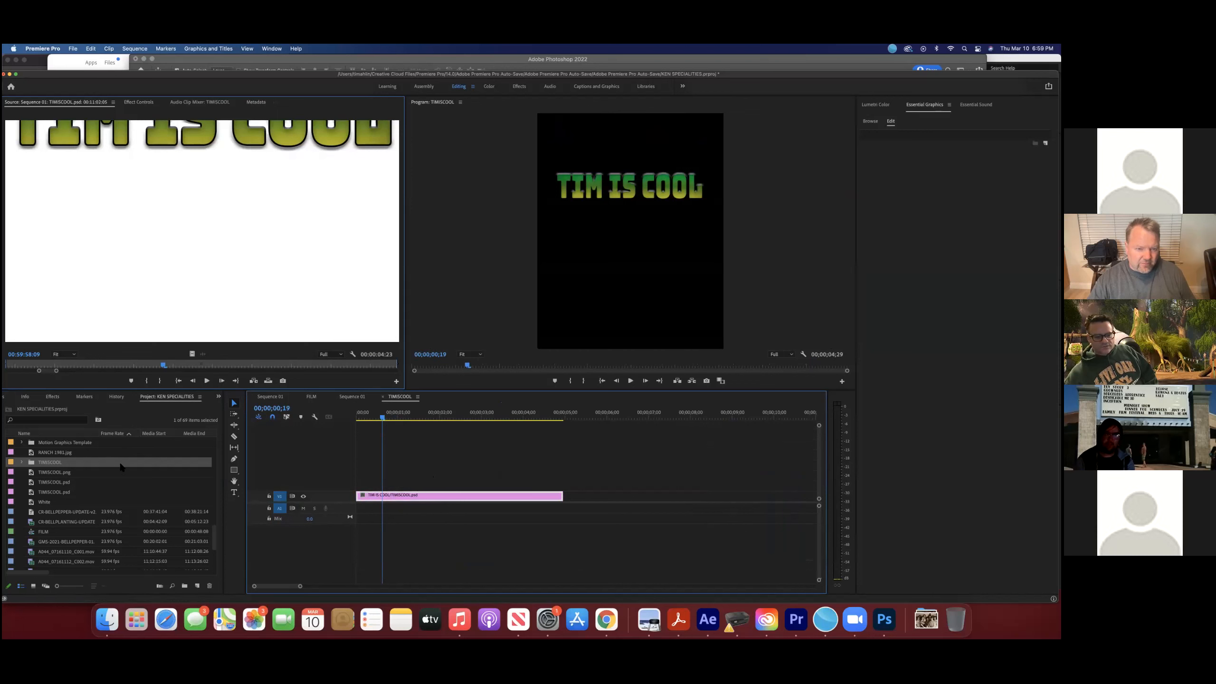
# Step: Switch to Photoshop, make the Background layer of TIMISCOOL.psd visible, save the file and return to Premiere Pro
pyautogui.click(98, 616)
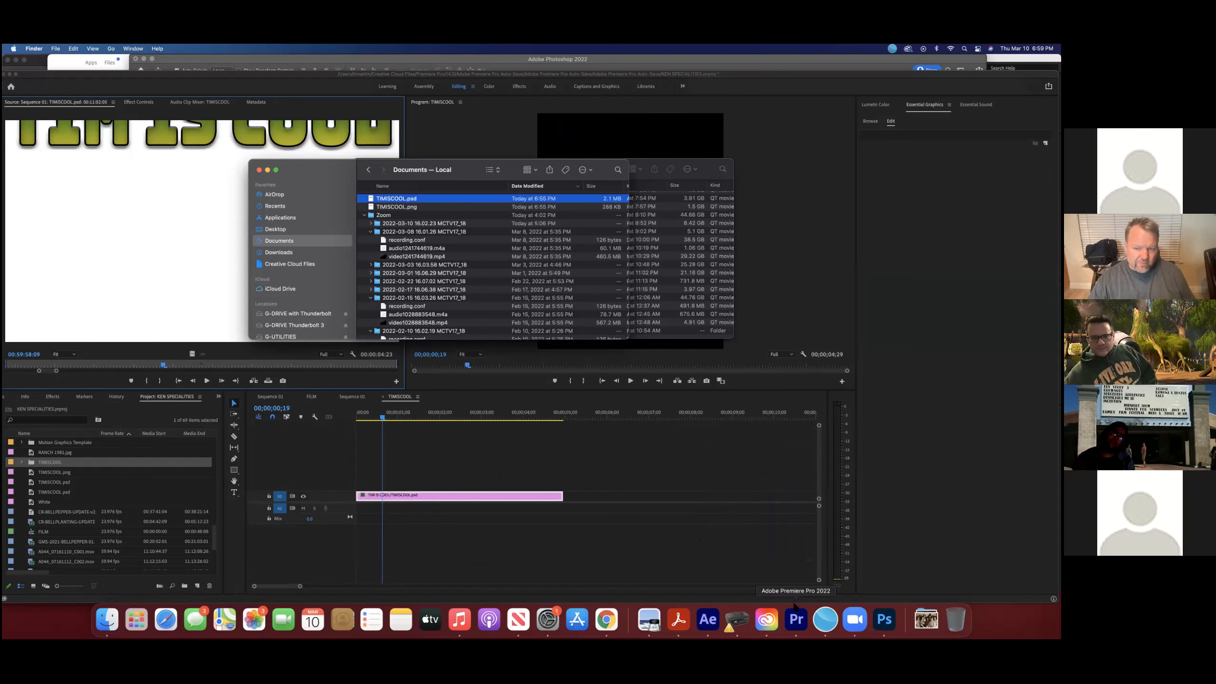
pyautogui.click(885, 619)
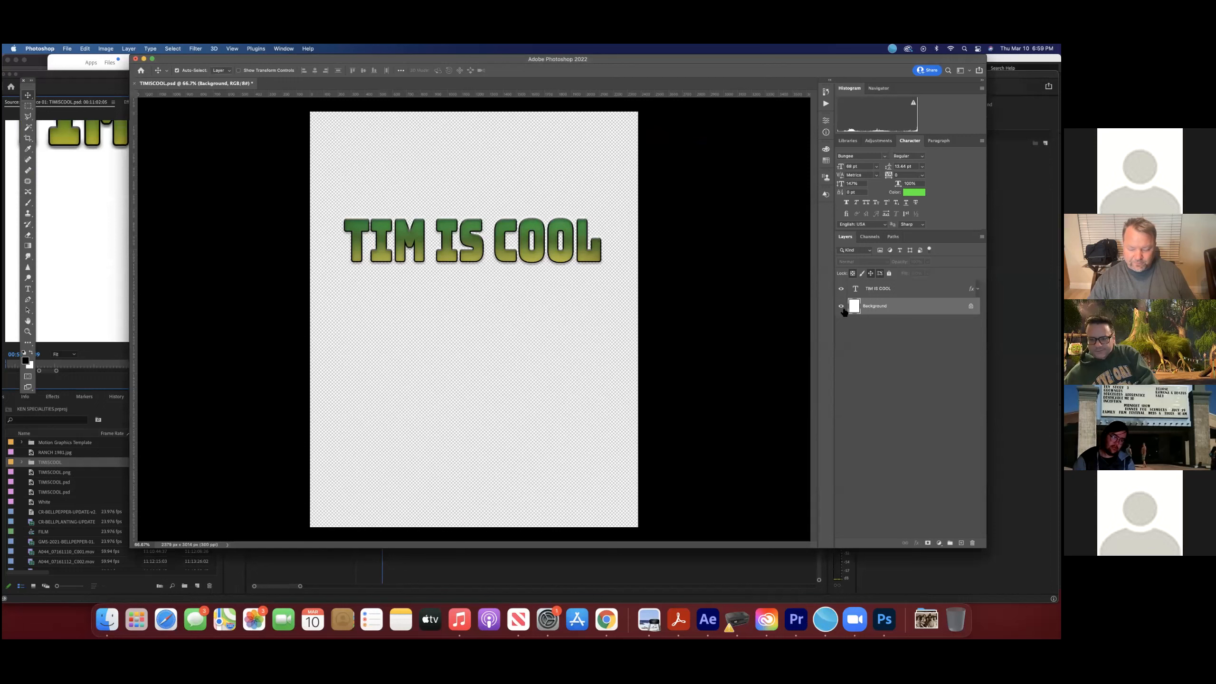
pyautogui.click(841, 306)
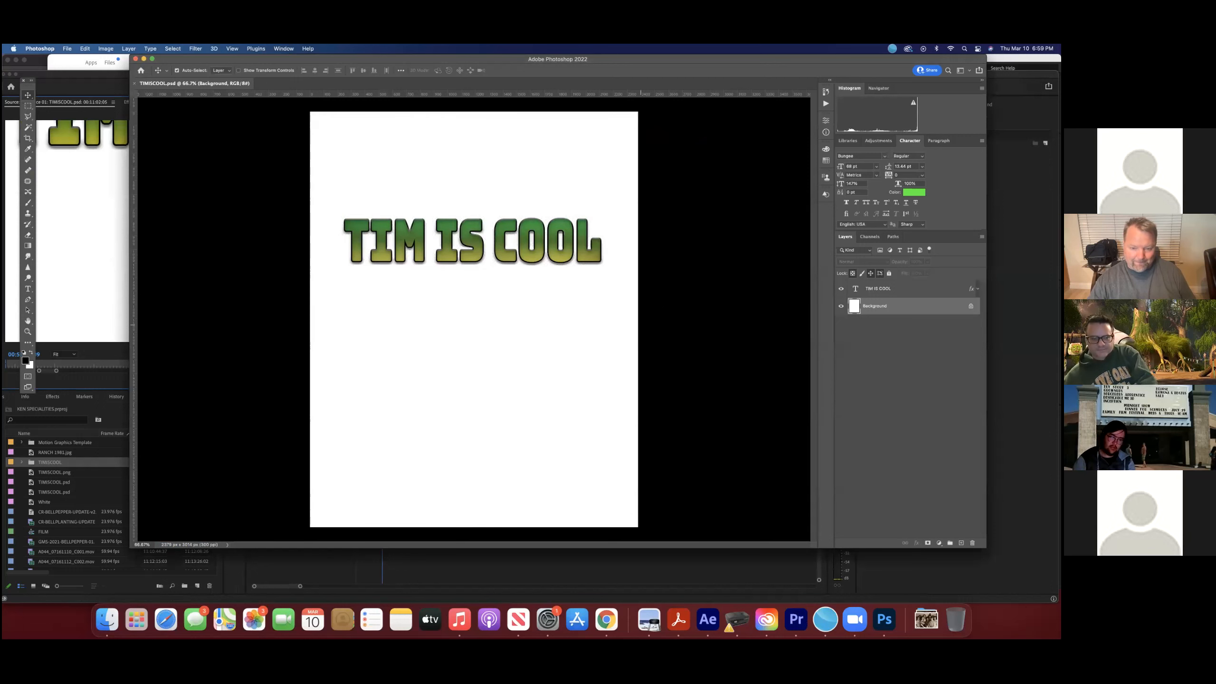
pyautogui.click(82, 479)
# Step: Import the updated TIMISCOOL.psd from Finder as a Sequence with both the TIM IS COOL and Background layers
pyautogui.click(103, 617)
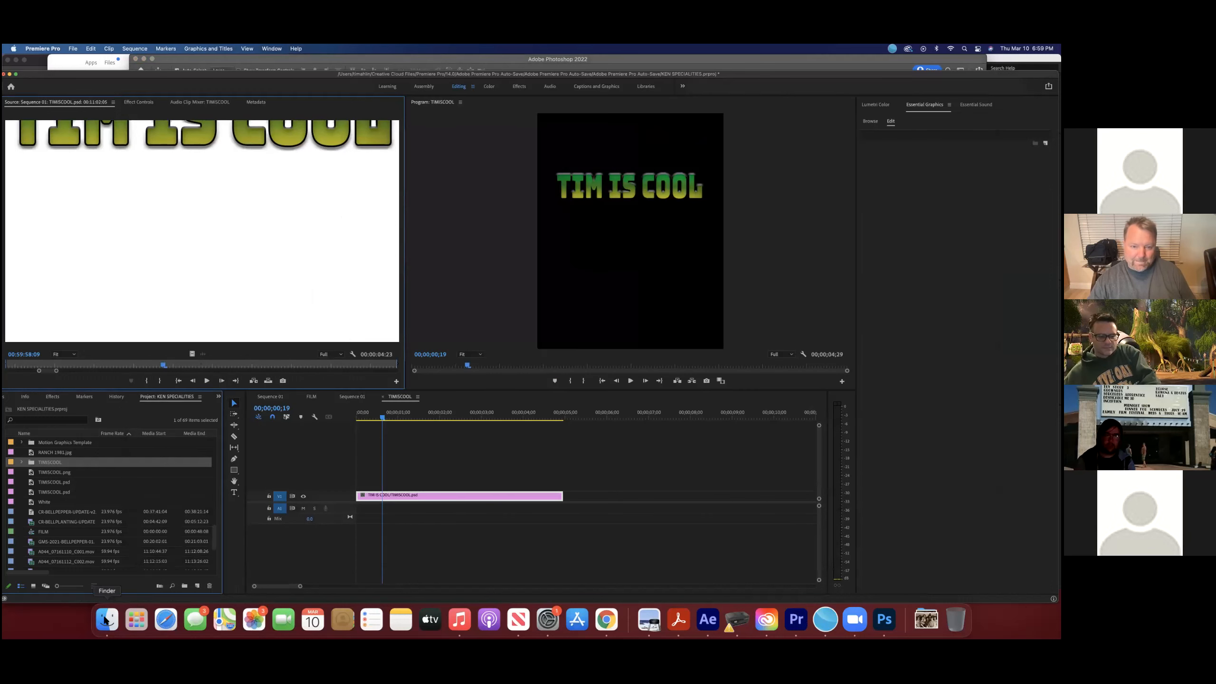
pyautogui.moveTo(410, 202); pyautogui.dragTo(110, 475)
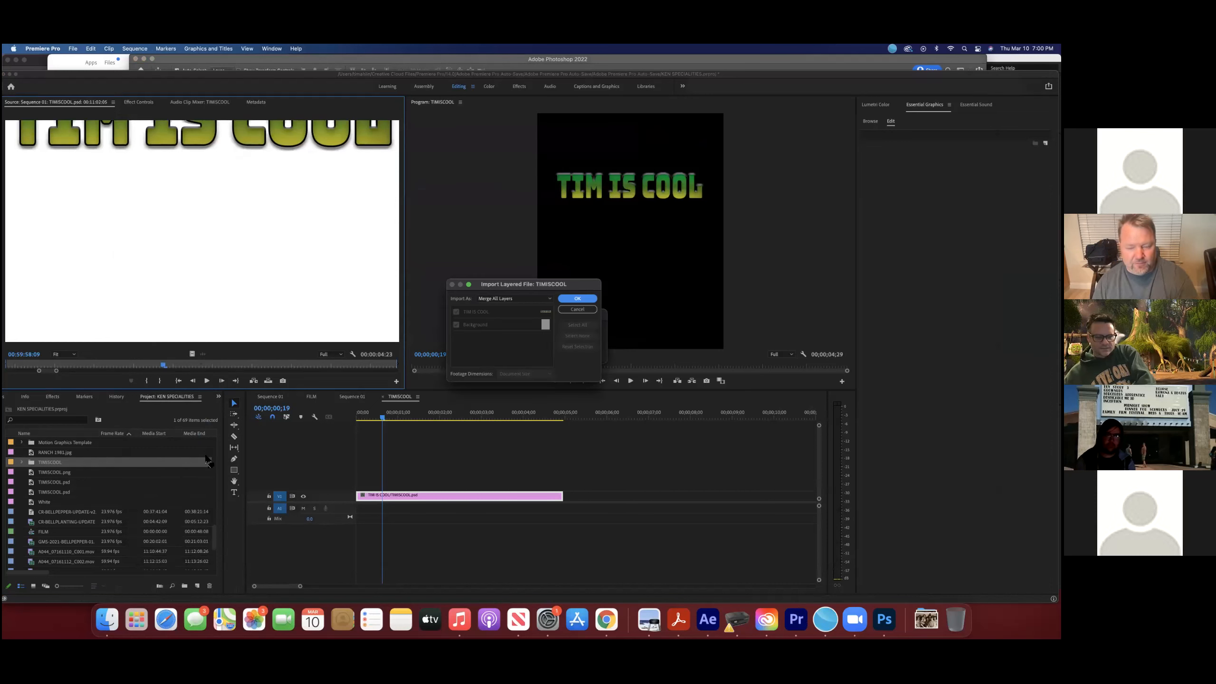
pyautogui.click(525, 297)
pyautogui.click(508, 311)
pyautogui.click(508, 299)
pyautogui.click(502, 331)
pyautogui.click(577, 298)
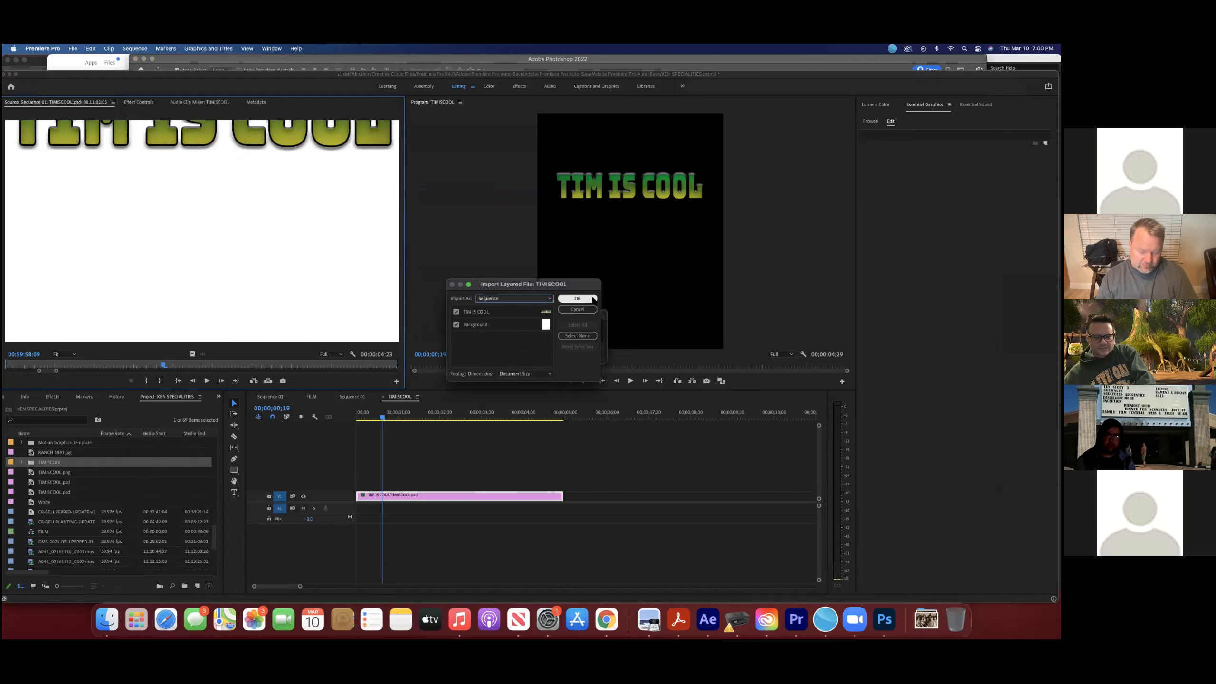
# Step: Open the TIMISCOOL sequence in the newly imported bin and inspect its text and background tracks by toggling their visibility
pyautogui.click(21, 472)
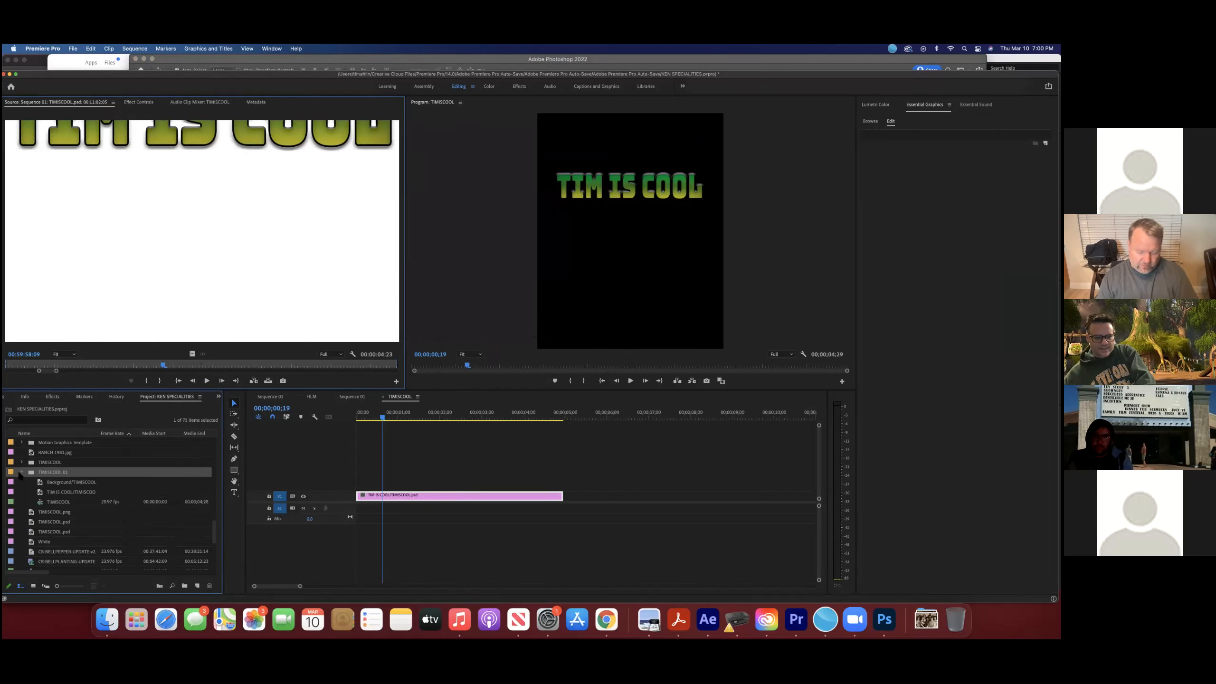
pyautogui.doubleClick(40, 502)
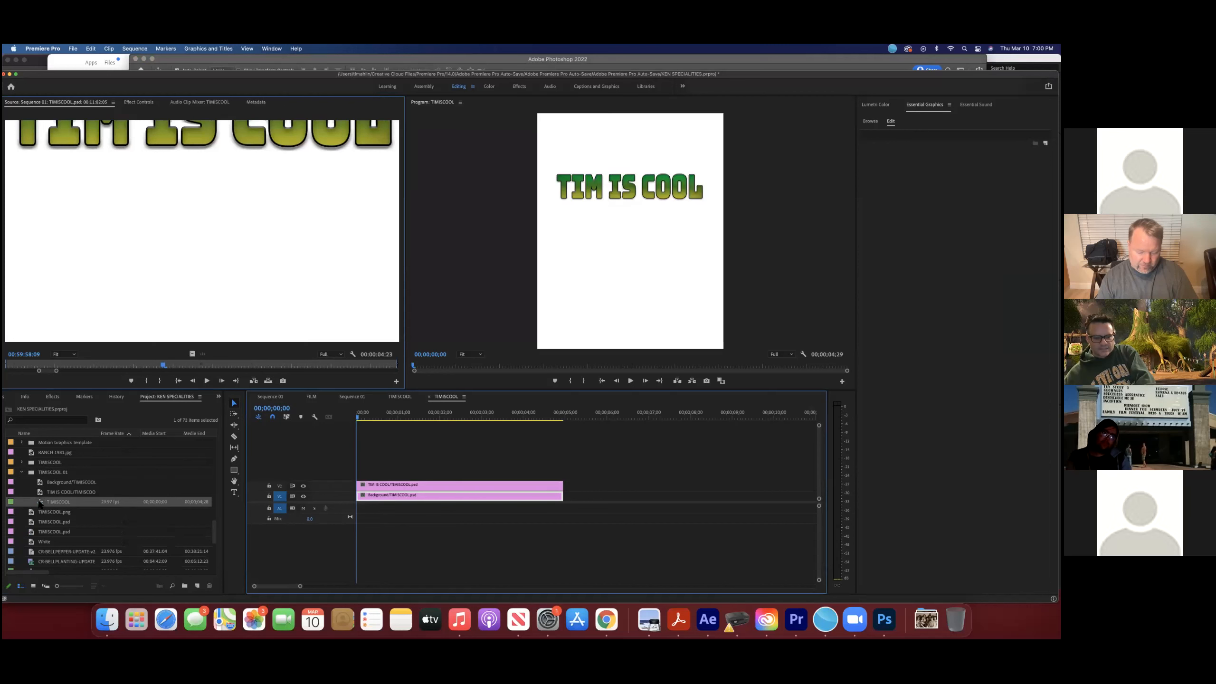
pyautogui.moveTo(364, 415); pyautogui.dragTo(415, 416)
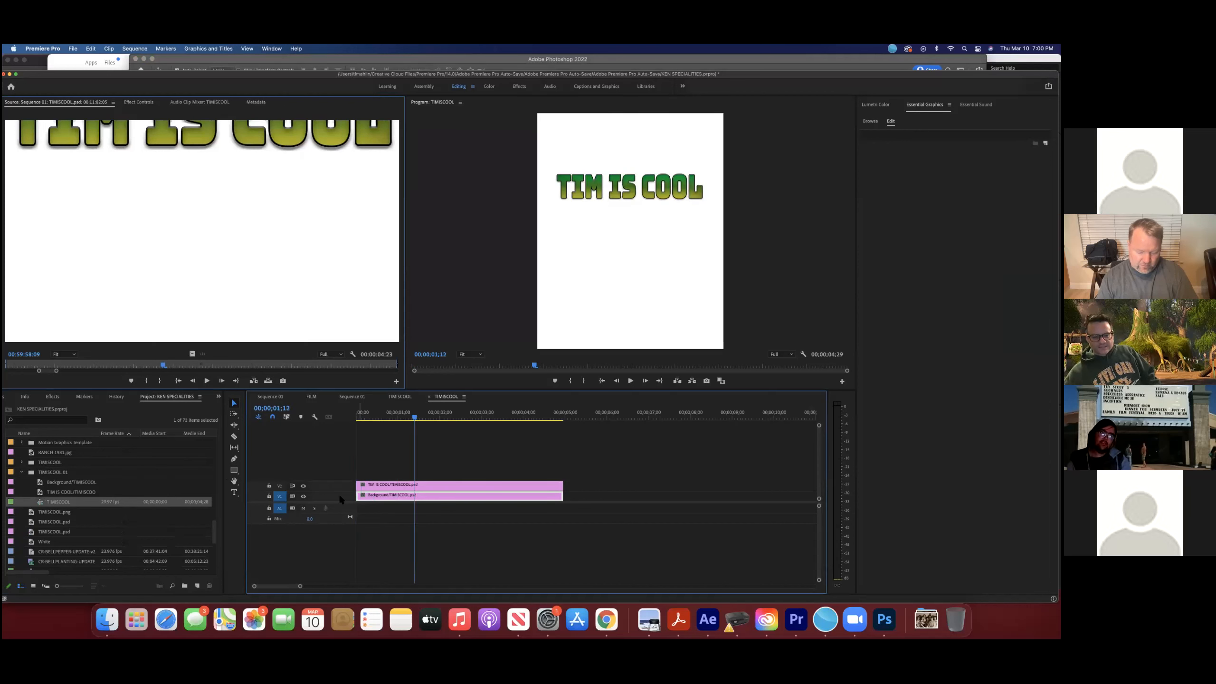
pyautogui.click(303, 496)
pyautogui.click(303, 496)
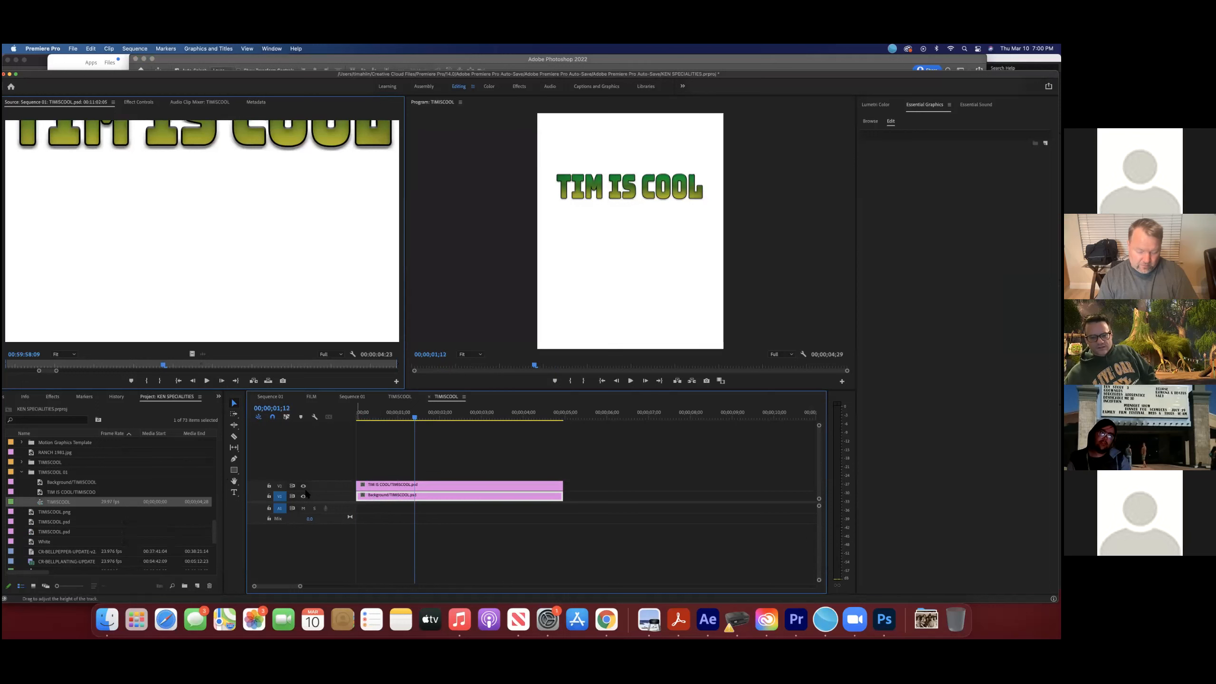
pyautogui.click(304, 486)
pyautogui.click(303, 486)
# Step: Return to the main edit sequence, nest the two-layer TIMISCOOL sequence on the lowest video track past the last clips, and preview it
pyautogui.click(314, 397)
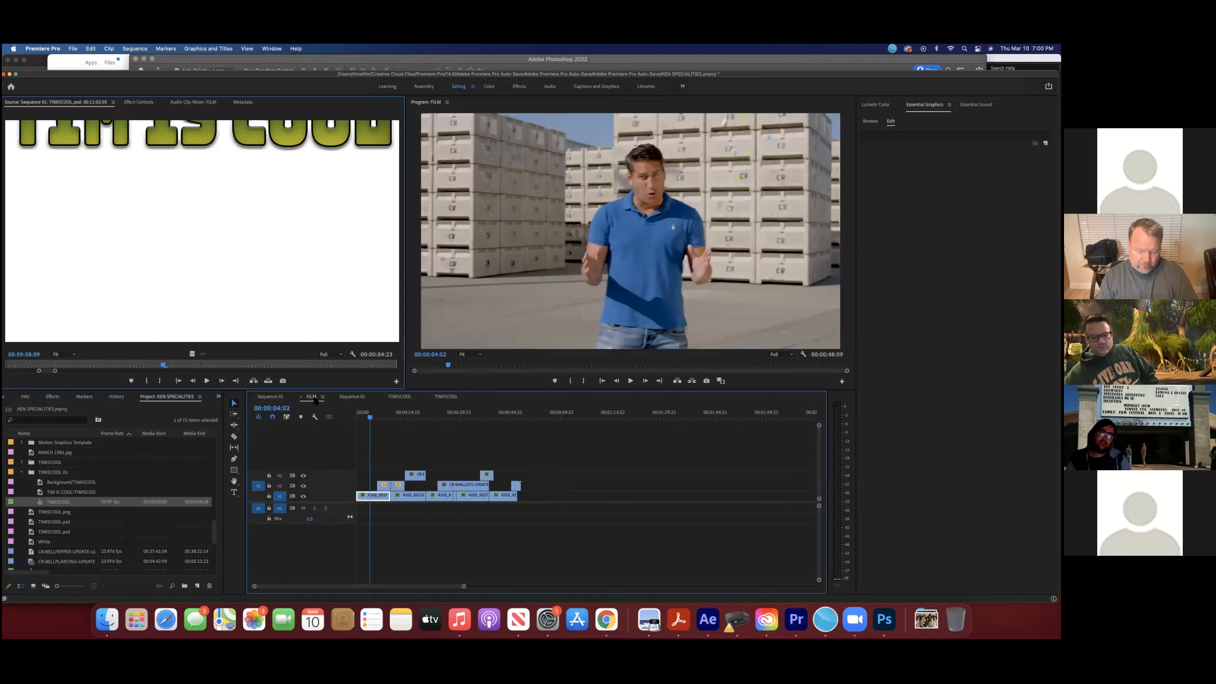
pyautogui.click(352, 397)
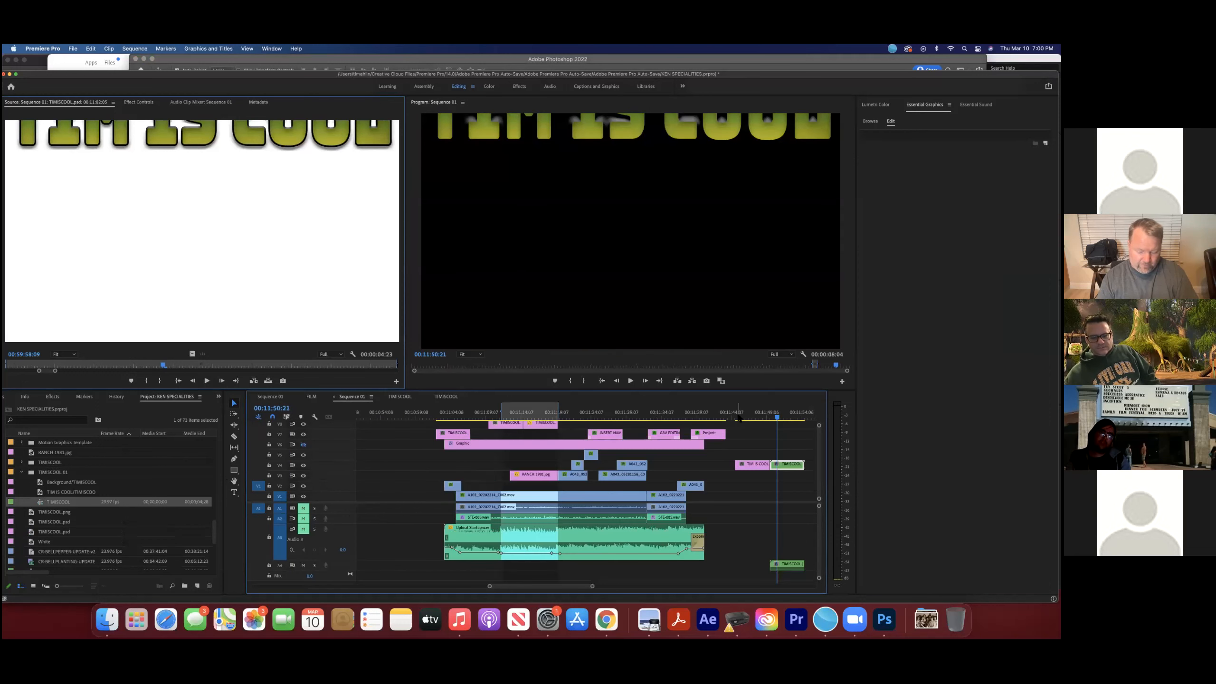
pyautogui.moveTo(790, 438); pyautogui.dragTo(771, 461)
pyautogui.moveTo(35, 503); pyautogui.dragTo(762, 499)
pyautogui.click(762, 420)
pyautogui.moveTo(762, 420); pyautogui.dragTo(767, 420)
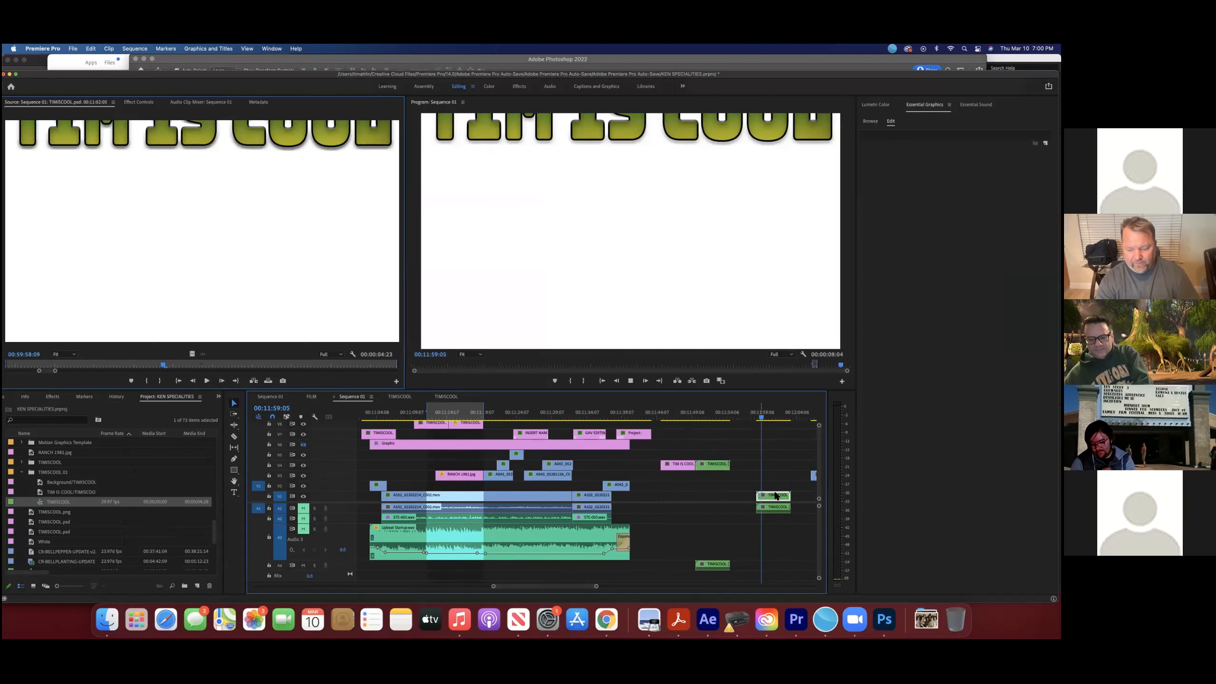
pyautogui.click(775, 475)
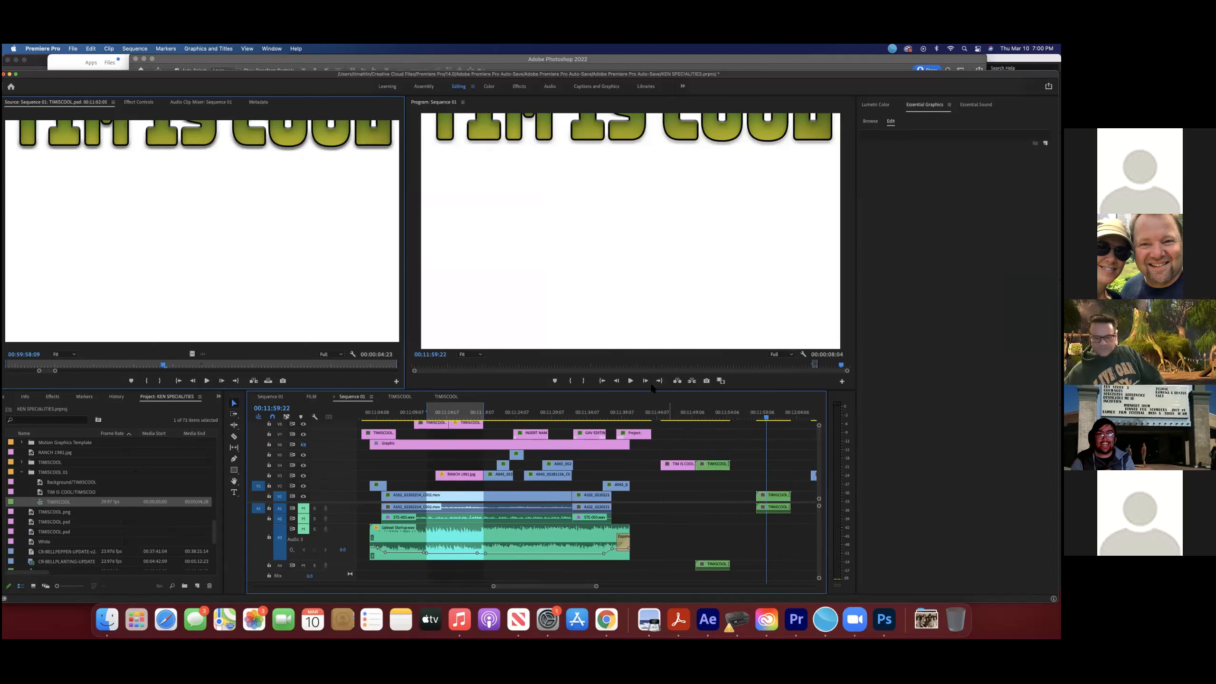
# Step: Open the newly nested TIMISCOOL sequence and move its TIM IS COOL text layer down toward the middle of the frame
pyautogui.click(786, 498)
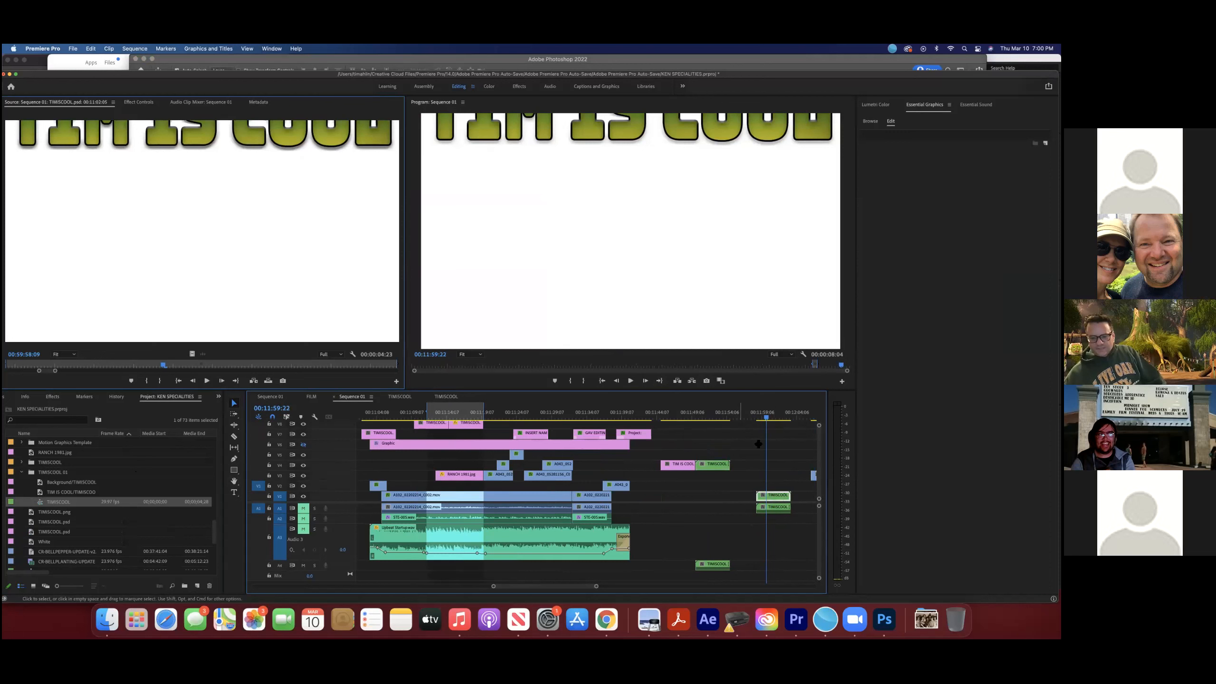
pyautogui.doubleClick(772, 498)
pyautogui.click(425, 484)
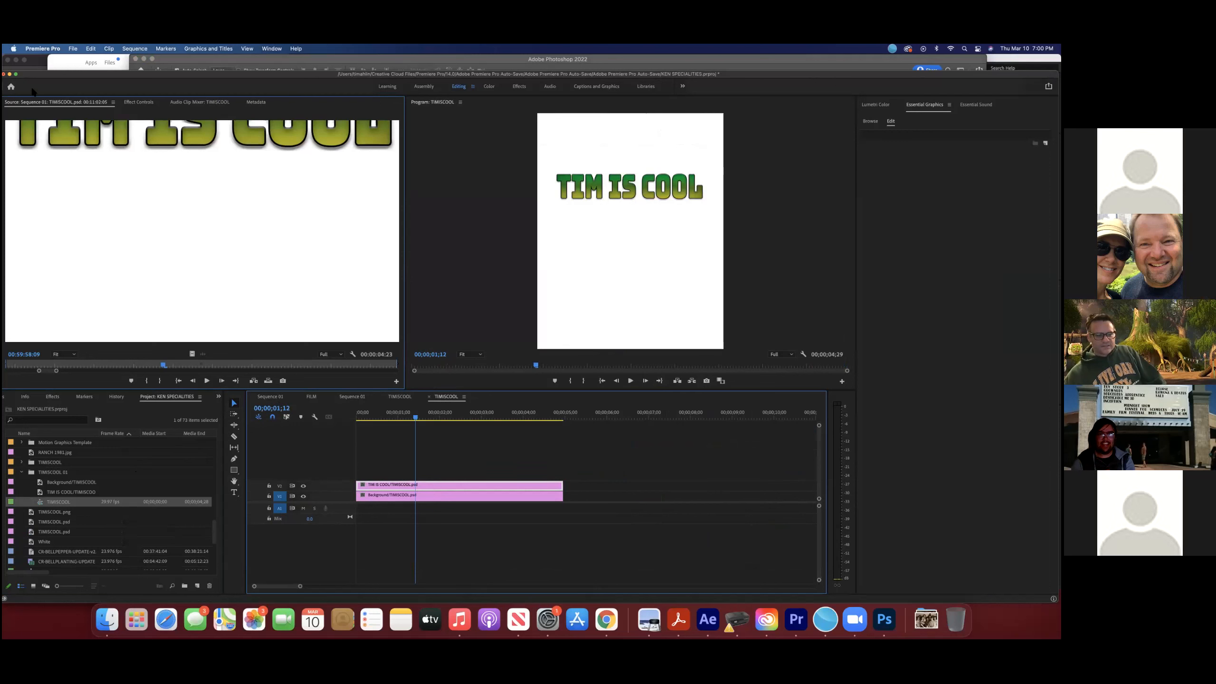
pyautogui.click(140, 102)
pyautogui.moveTo(178, 167); pyautogui.dragTo(152, 164)
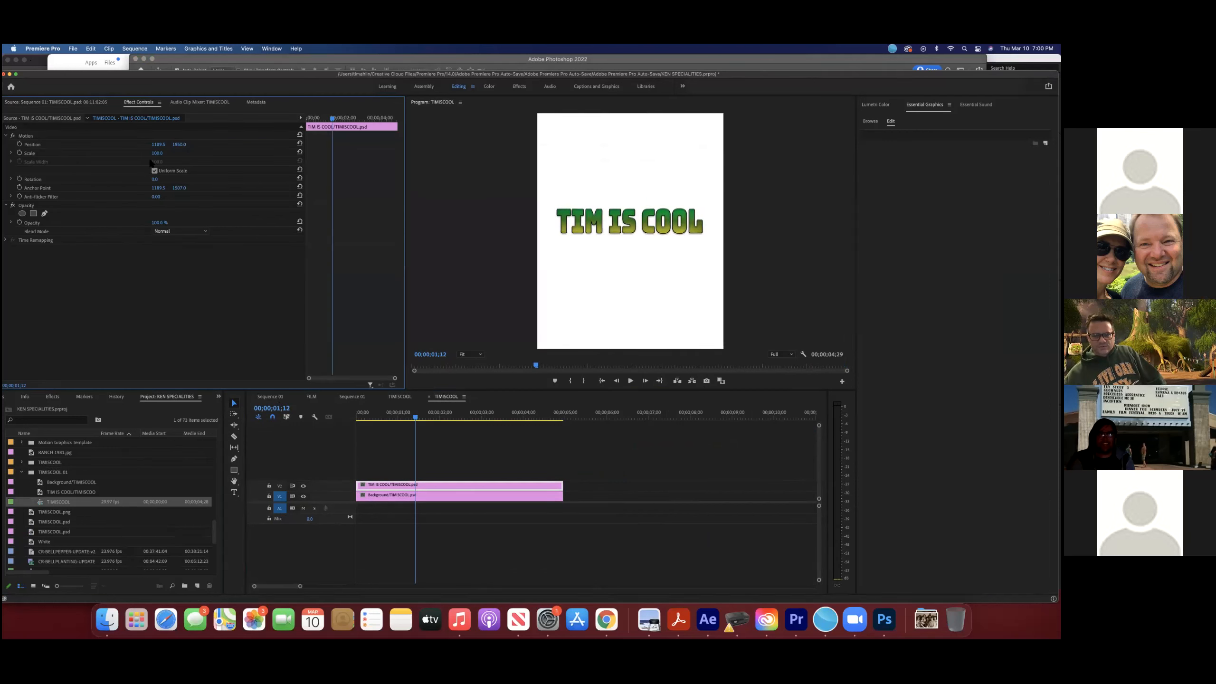
# Step: Check the repositioned title in the main edit sequence and reopen the nested TIMISCOOL sequence
pyautogui.click(357, 397)
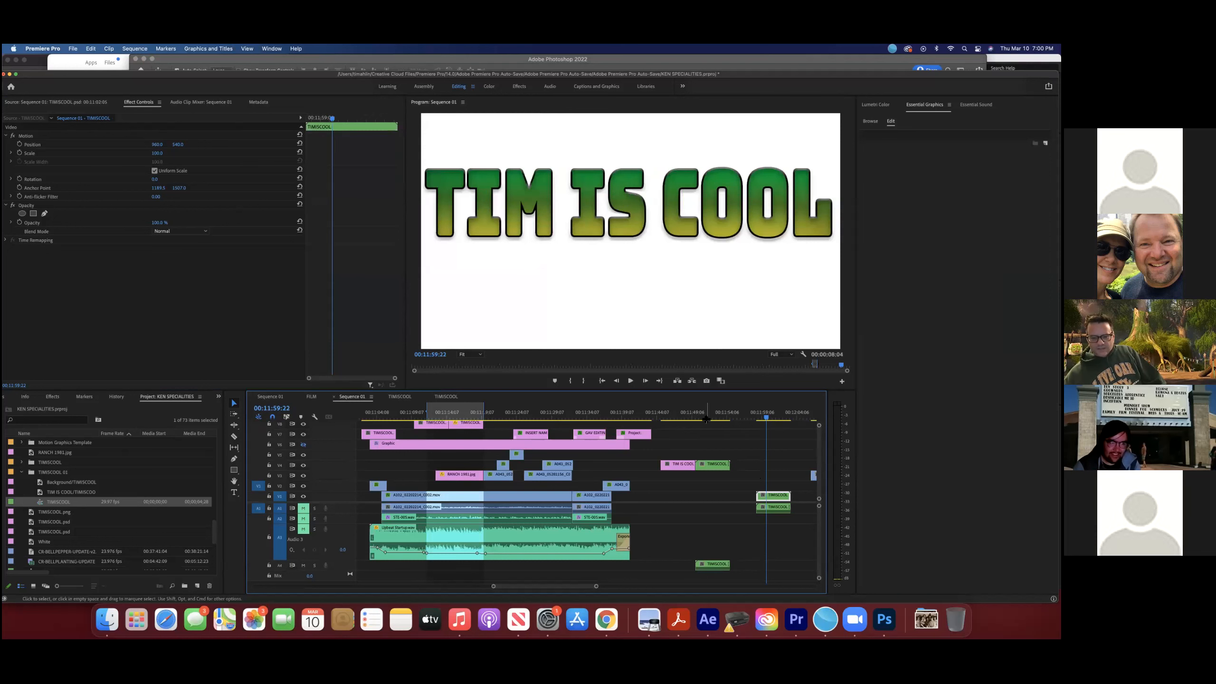
pyautogui.doubleClick(762, 491)
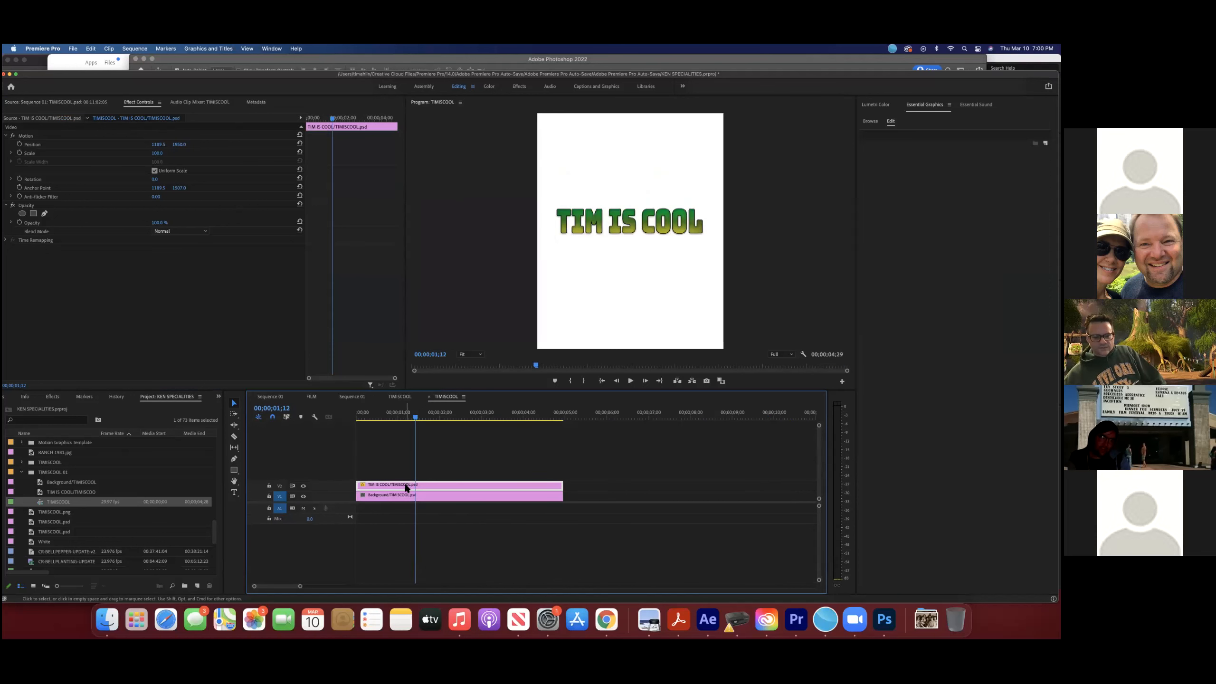
# Step: Scale the TIM IS COOL text layer down to about 66% in the nested sequence, then check the nest in the main edit sequence
pyautogui.moveTo(154, 154)
pyautogui.mouseDown()
pyautogui.moveTo(137, 153)
pyautogui.moveTo(182, 144)
pyautogui.moveTo(165, 145)
pyautogui.mouseUp()
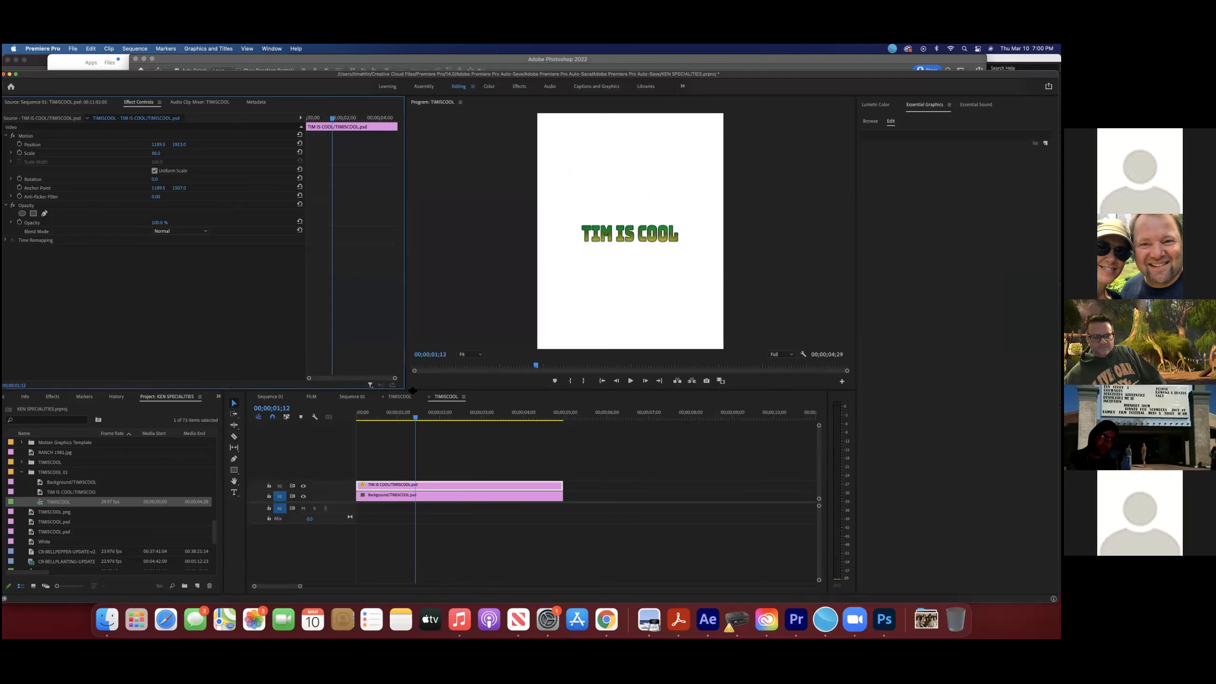
pyautogui.click(358, 397)
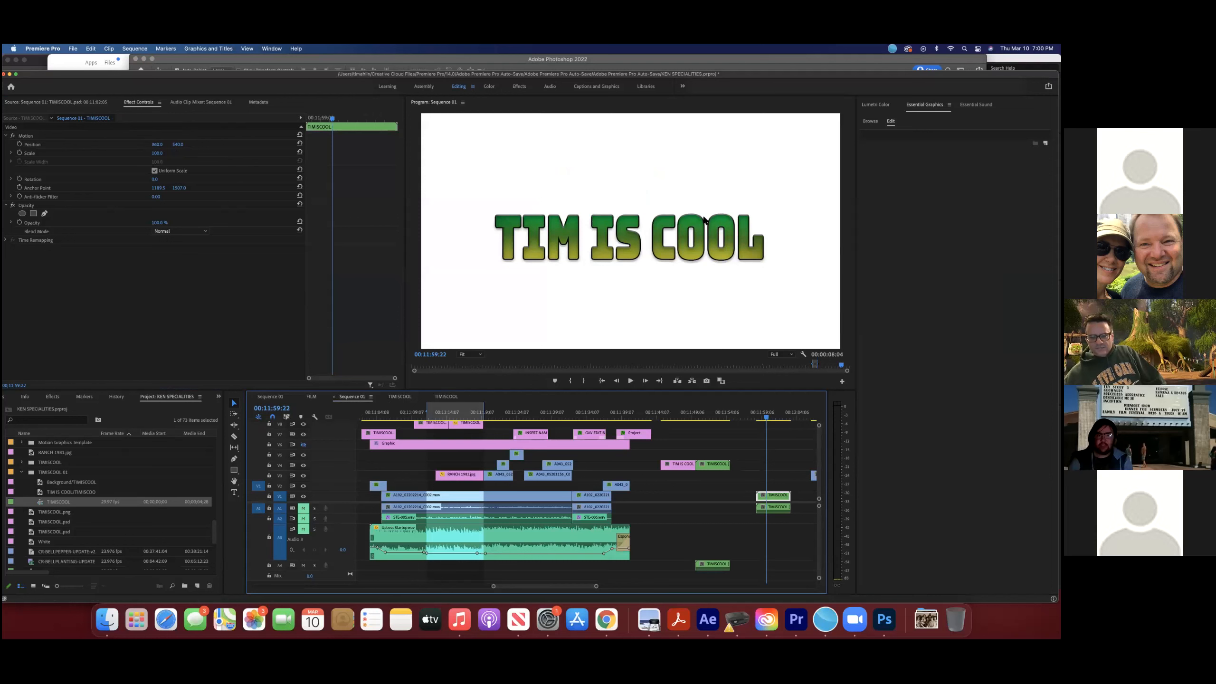
pyautogui.click(755, 413)
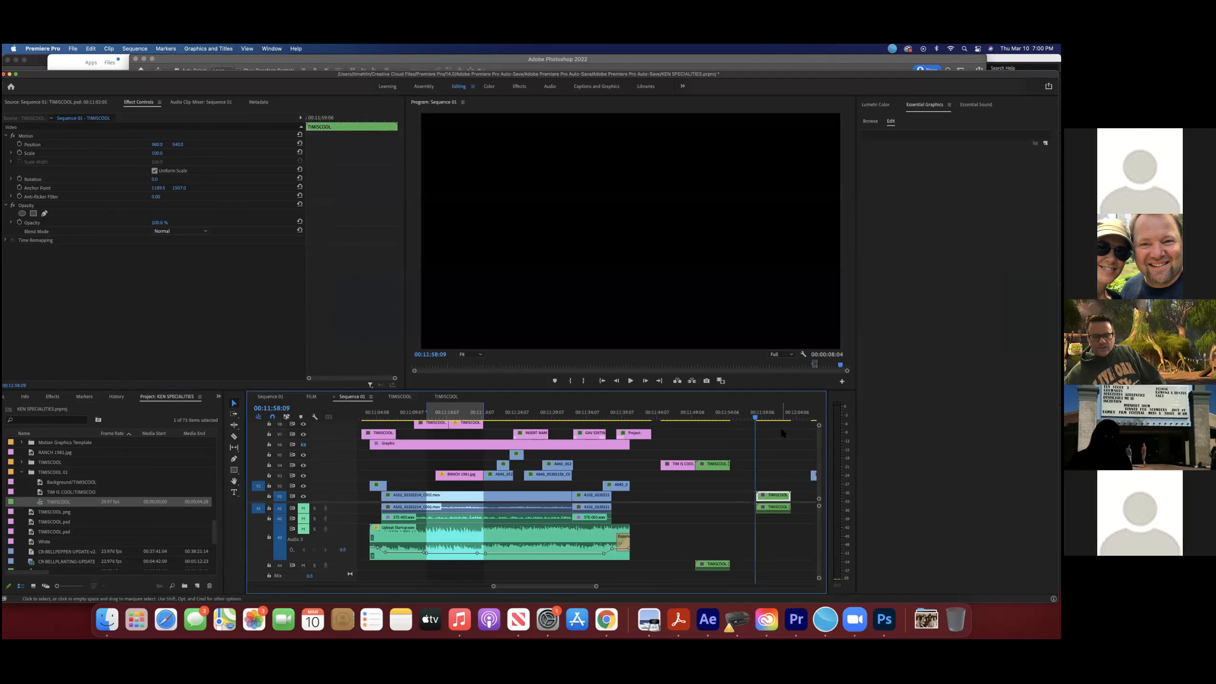
pyautogui.click(772, 413)
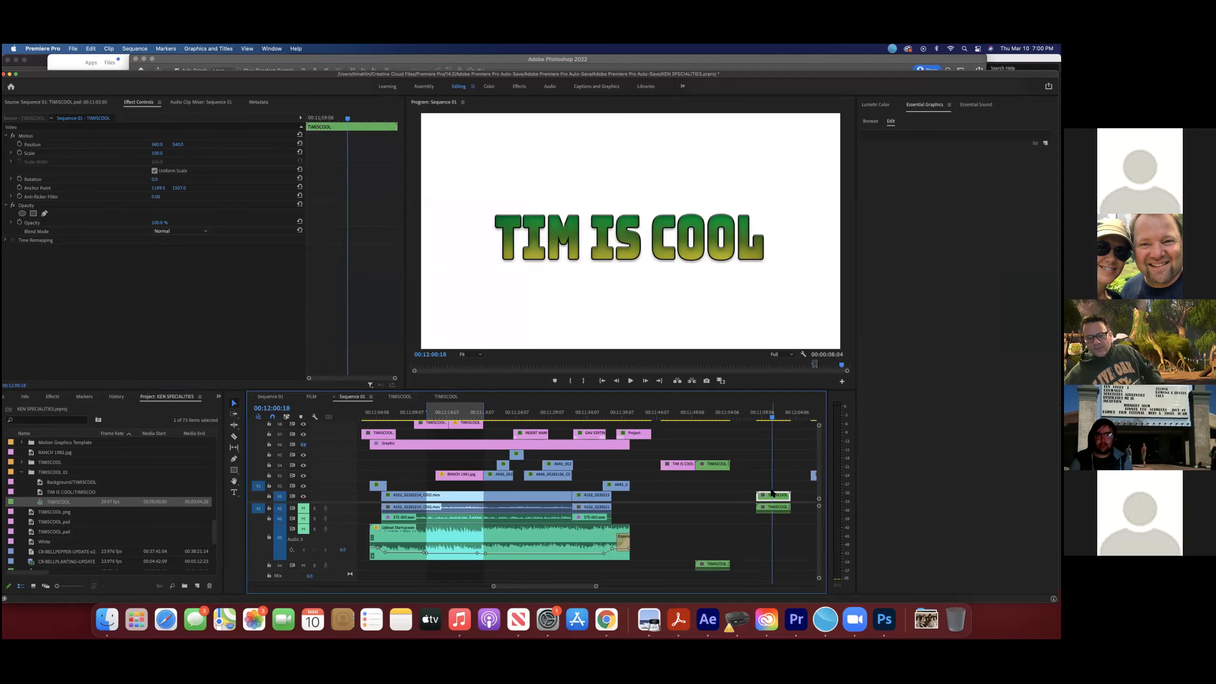
pyautogui.scroll(1, 772, 492)
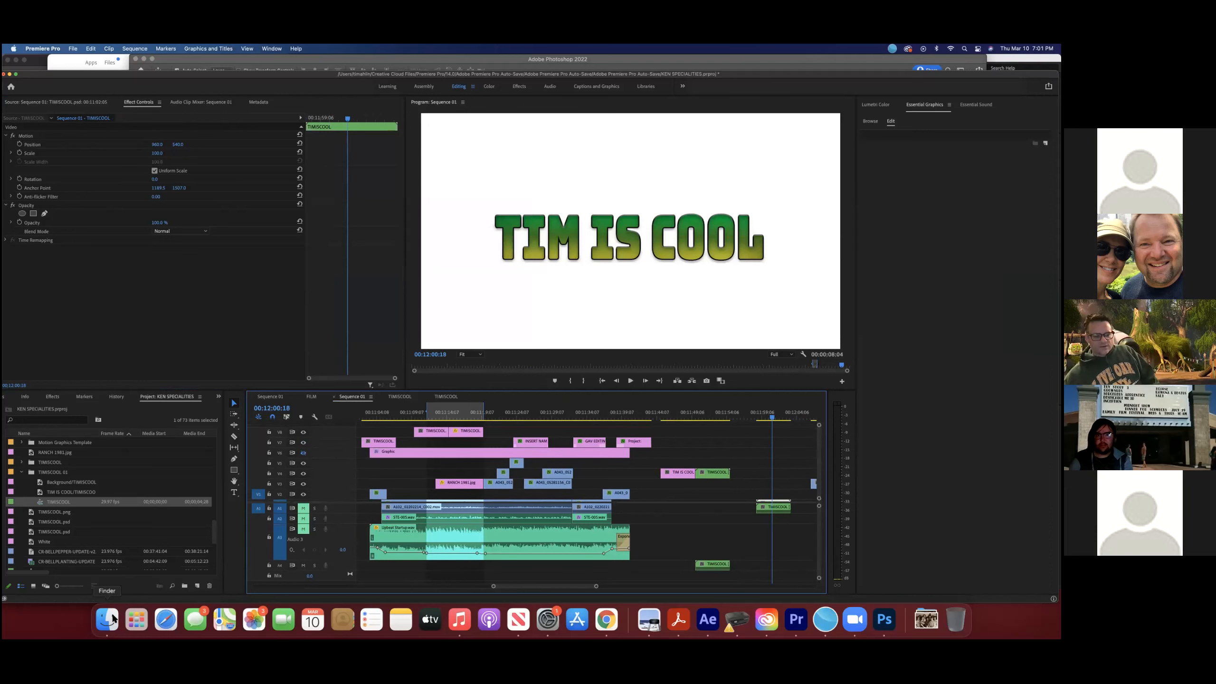
# Step: Import the TIMISCOOL Photoshop file into the project as Individual Layers
pyautogui.click(107, 619)
pyautogui.moveTo(392, 198); pyautogui.dragTo(129, 458)
pyautogui.click(510, 299)
pyautogui.click(510, 299)
pyautogui.click(511, 299)
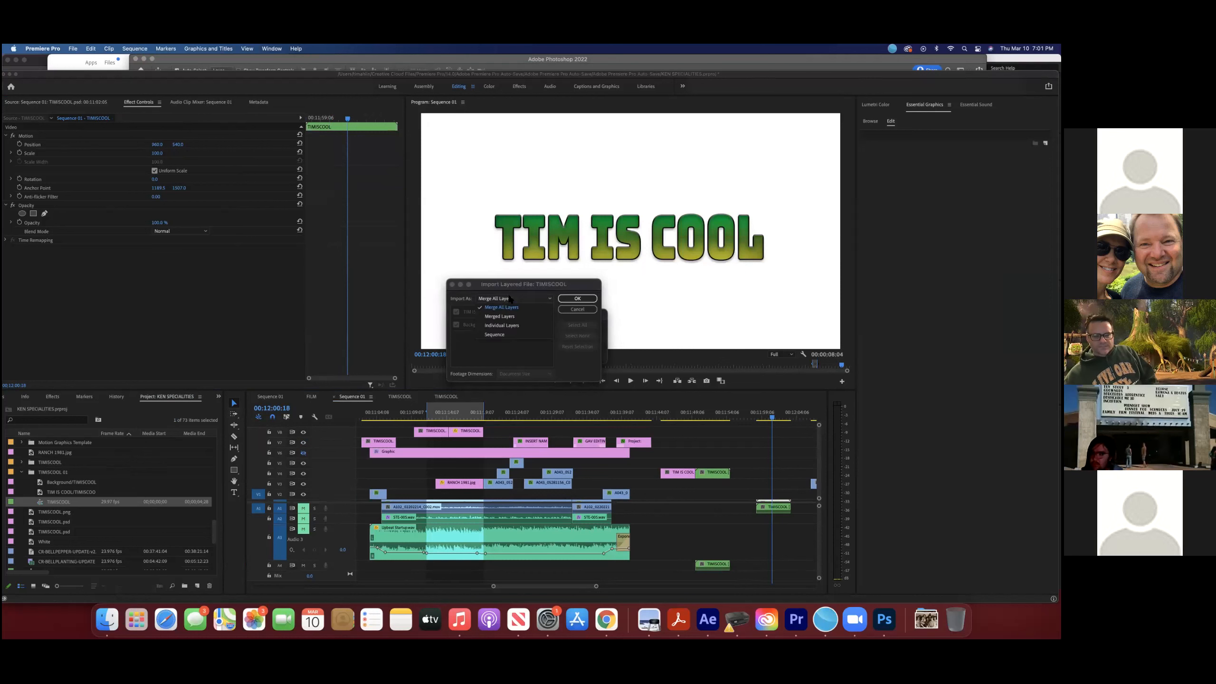
pyautogui.click(520, 326)
pyautogui.click(578, 299)
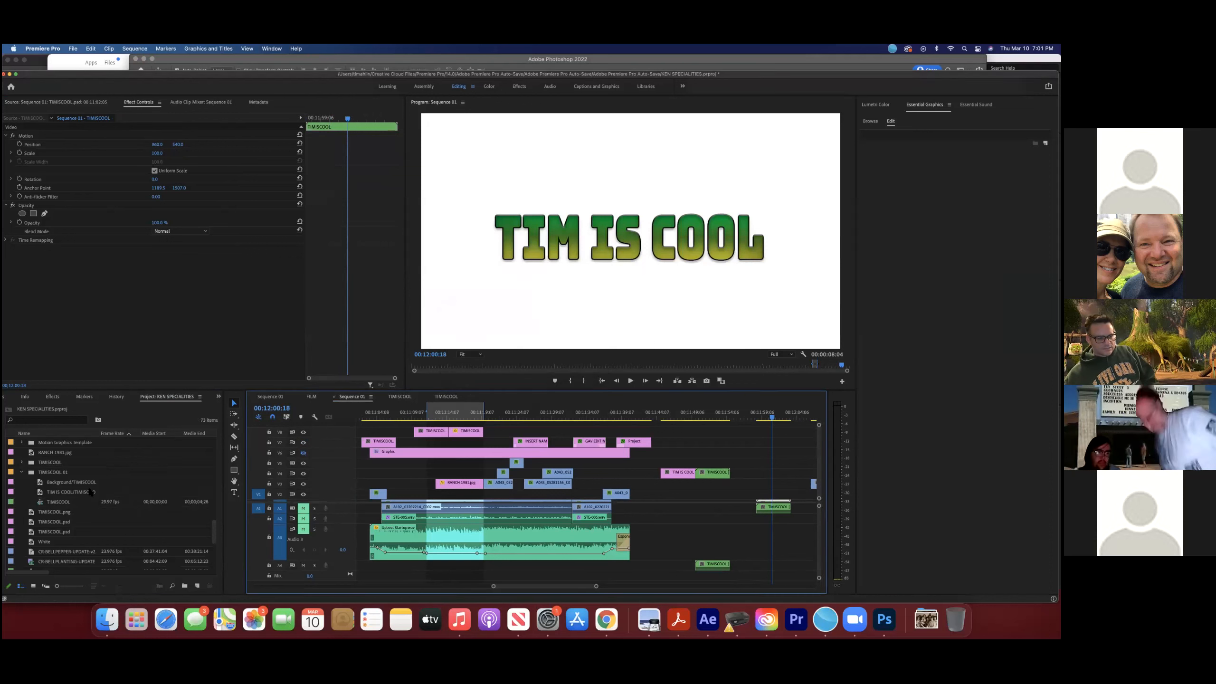
# Step: Look through the project for the imported TIMISCOOL layers, collapsing the footage bin and the TIMISCOOL 01 bin
pyautogui.scroll(-8, 89, 493)
pyautogui.scroll(10, 90, 493)
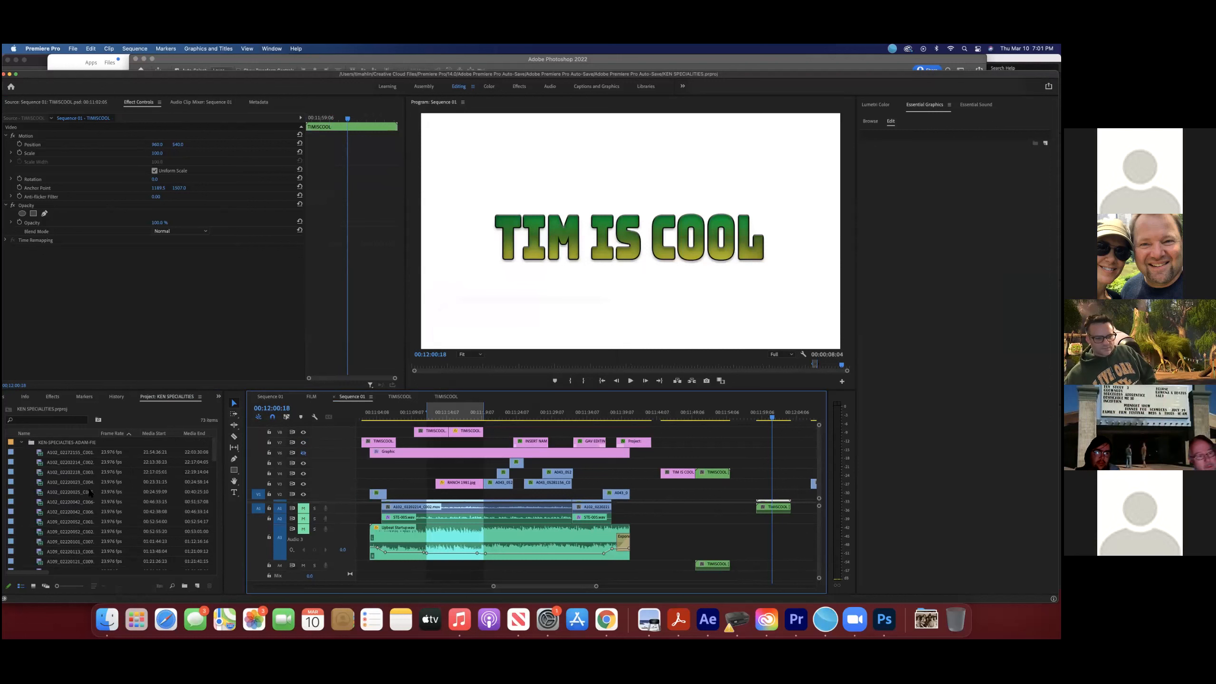
pyautogui.click(21, 442)
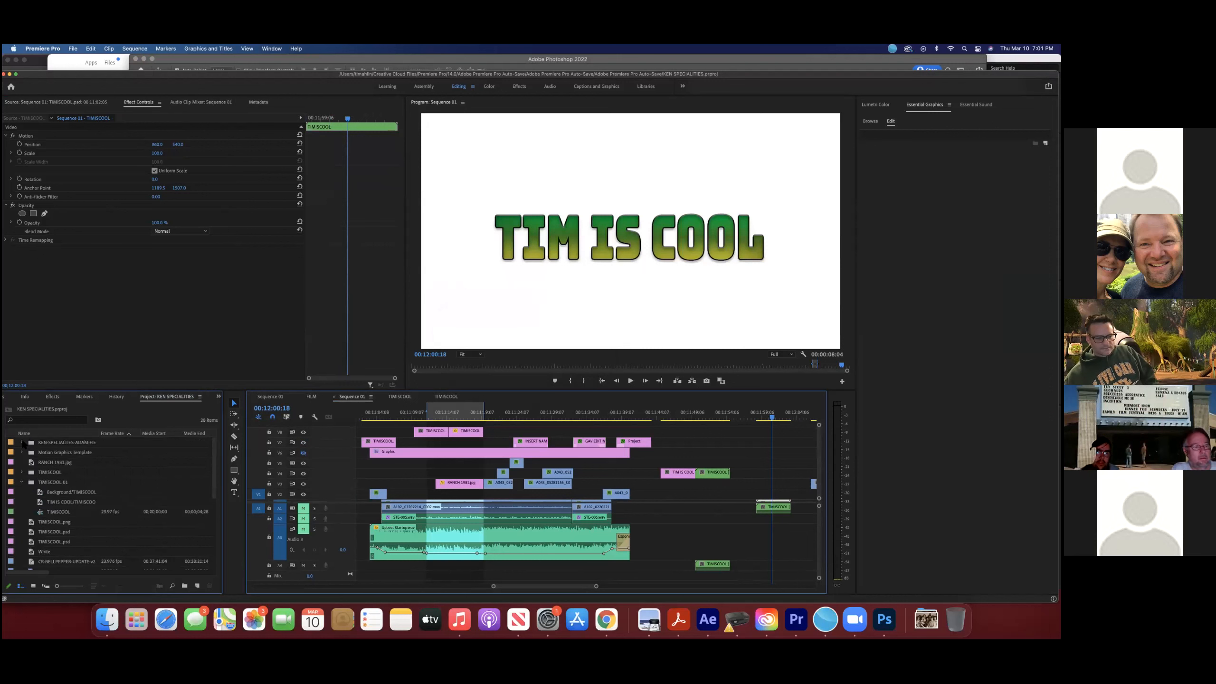
pyautogui.click(21, 481)
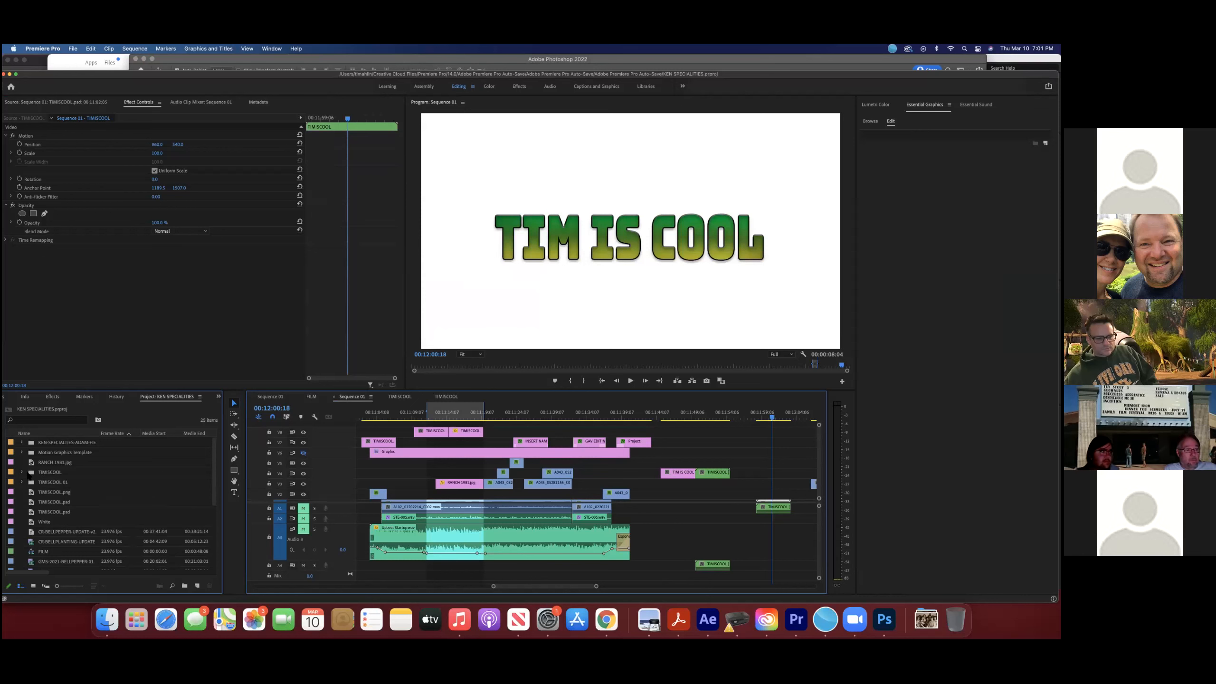
pyautogui.scroll(-2, 42, 495)
pyautogui.scroll(2, 44, 496)
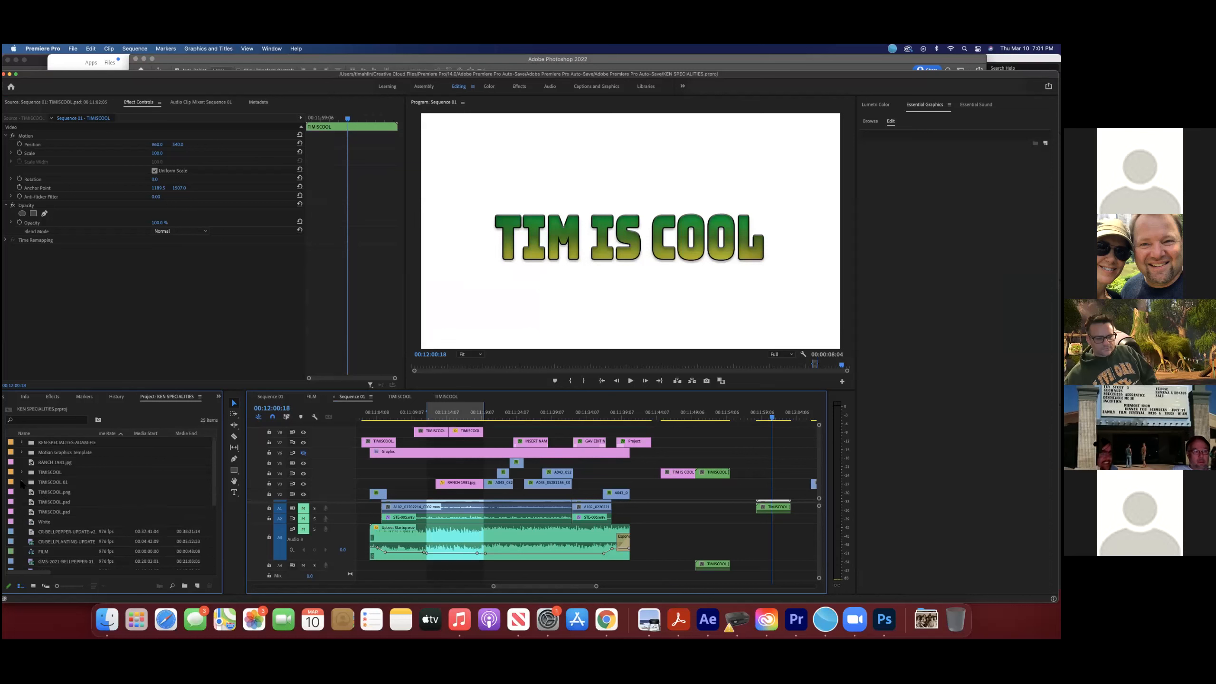
pyautogui.click(20, 483)
pyautogui.click(21, 482)
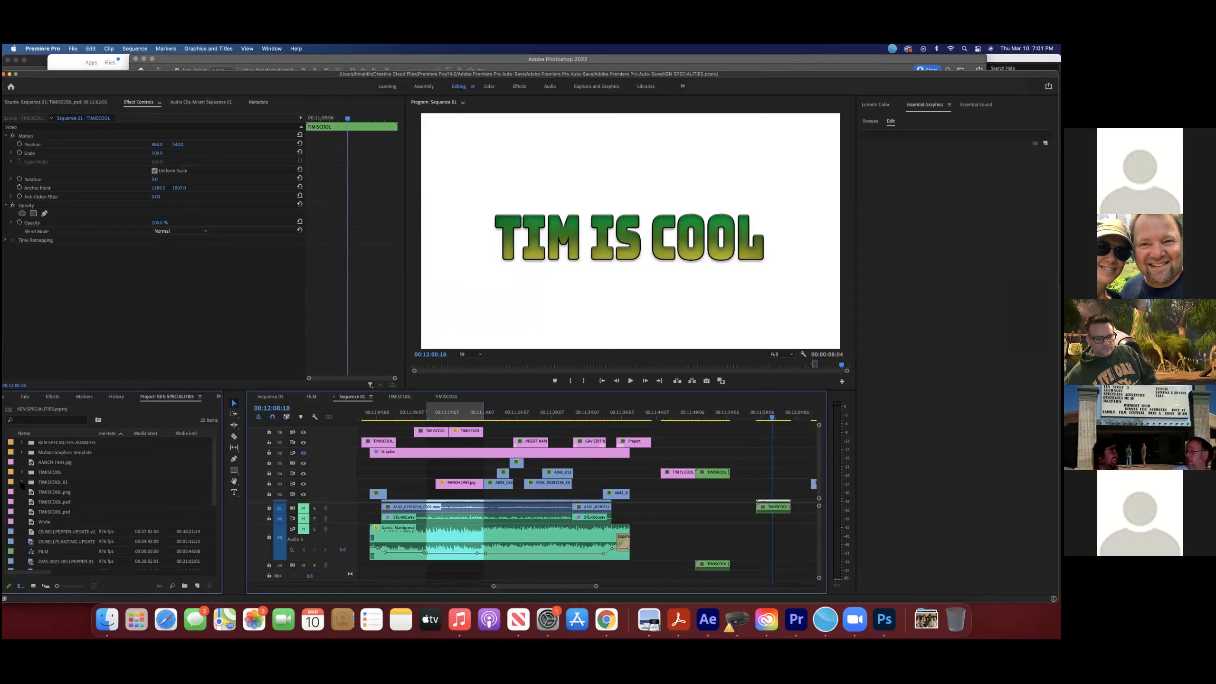
# Step: Create and open a new bin, and import the TIMISCOOL Photoshop file into it as Individual Layers
pyautogui.click(184, 587)
pyautogui.doubleClick(30, 443)
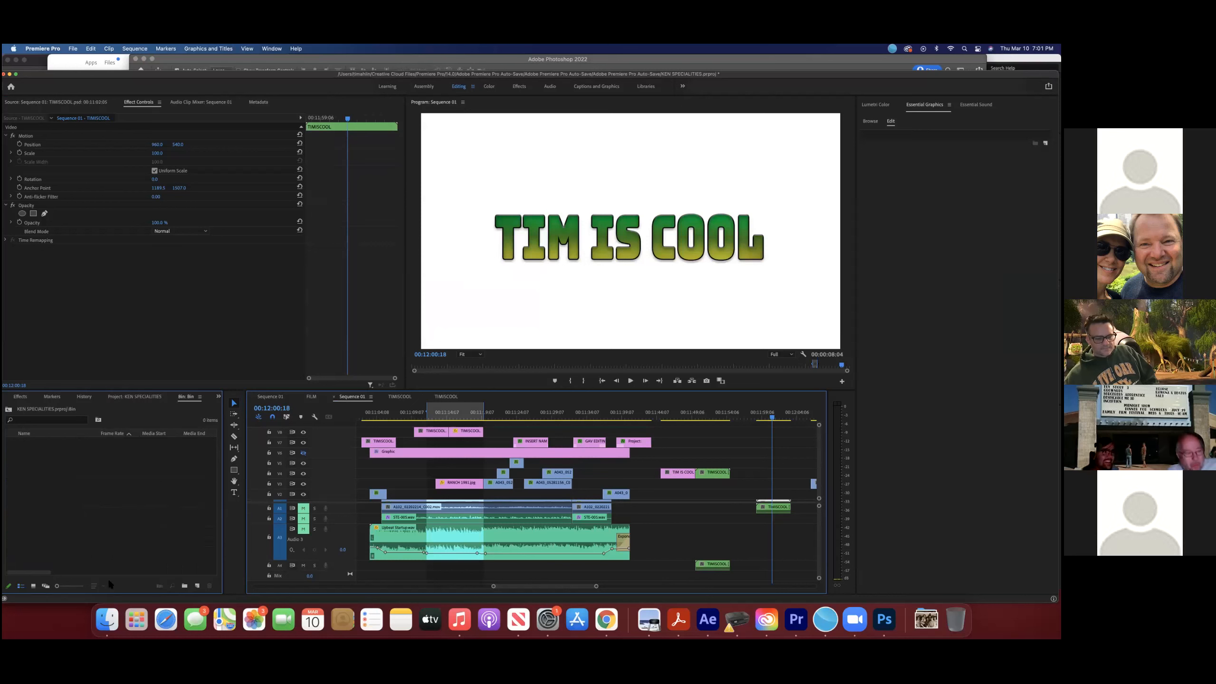
pyautogui.click(107, 619)
pyautogui.moveTo(401, 205); pyautogui.dragTo(112, 501)
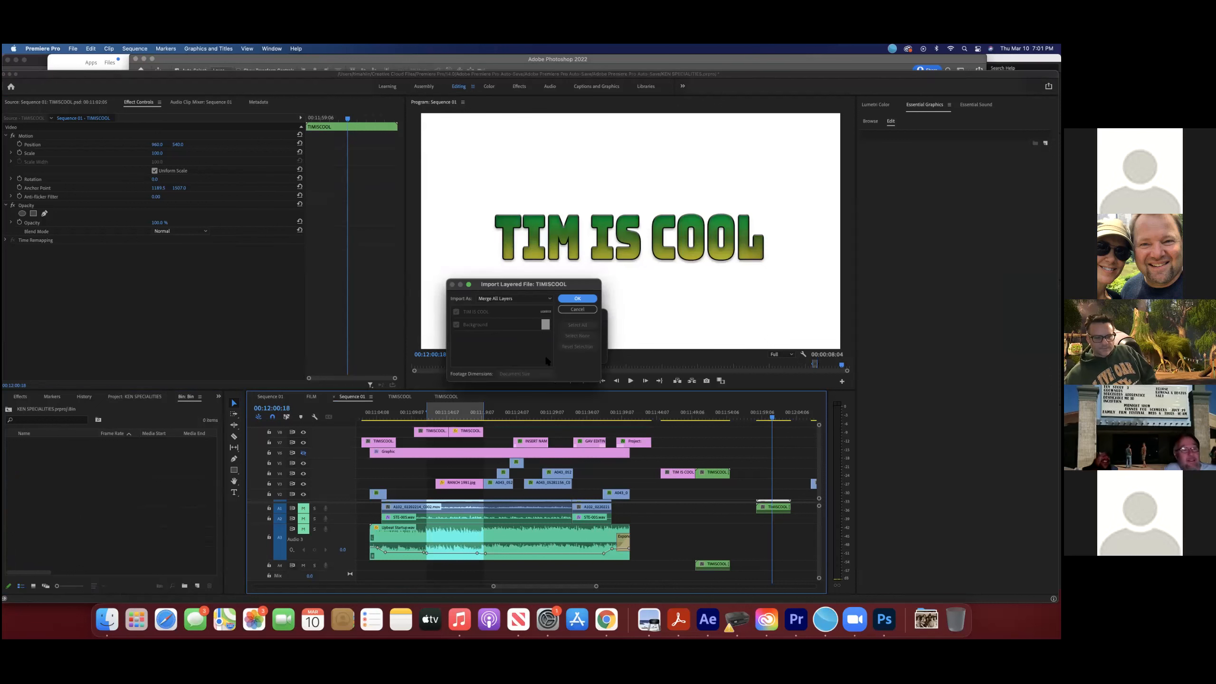
pyautogui.click(512, 298)
pyautogui.click(512, 326)
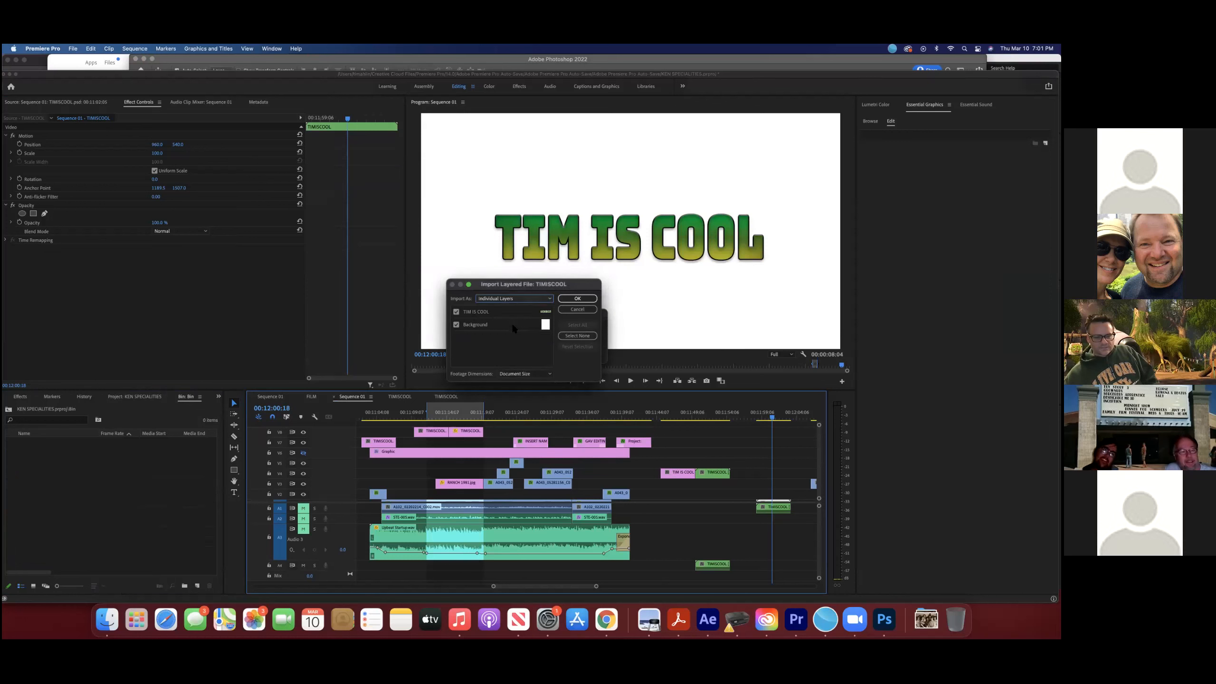
pyautogui.click(578, 297)
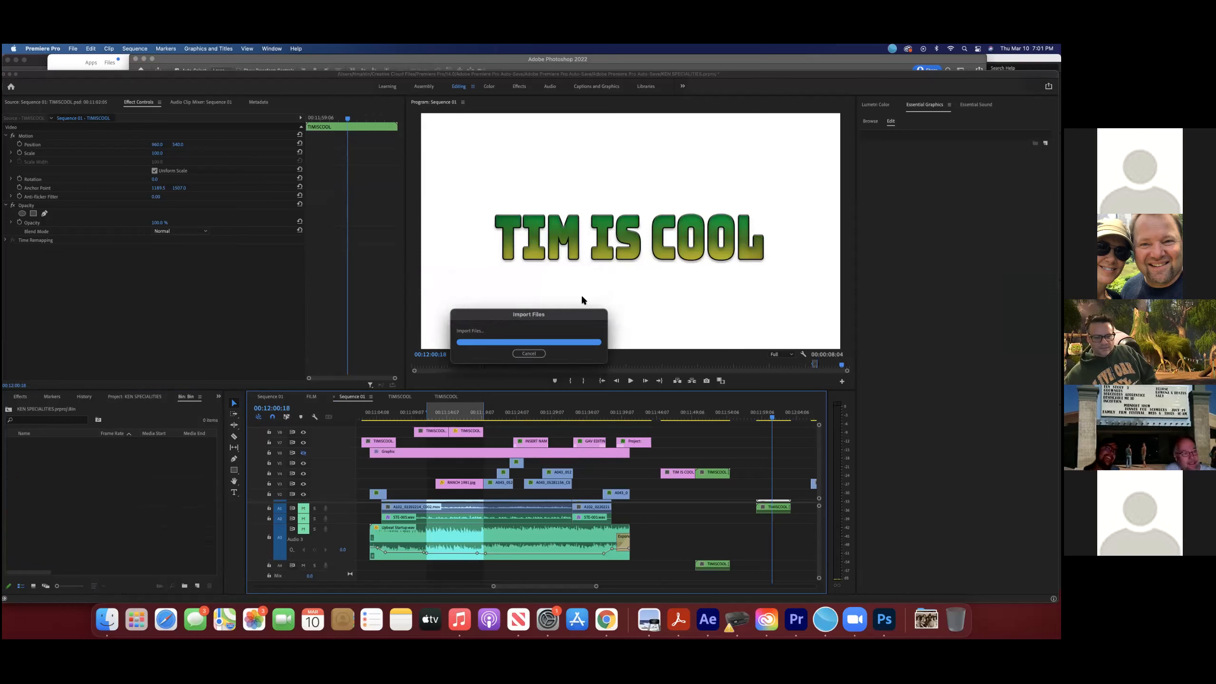
# Step: Place the TIM IS COOL and Background layers one after the other above the existing title clips past the main edit and preview them
pyautogui.click(84, 463)
pyautogui.click(20, 442)
pyautogui.click(47, 454)
pyautogui.moveTo(47, 463); pyautogui.dragTo(650, 458)
pyautogui.moveTo(43, 452); pyautogui.dragTo(732, 464)
pyautogui.click(743, 415)
pyautogui.moveTo(750, 418); pyautogui.dragTo(701, 435)
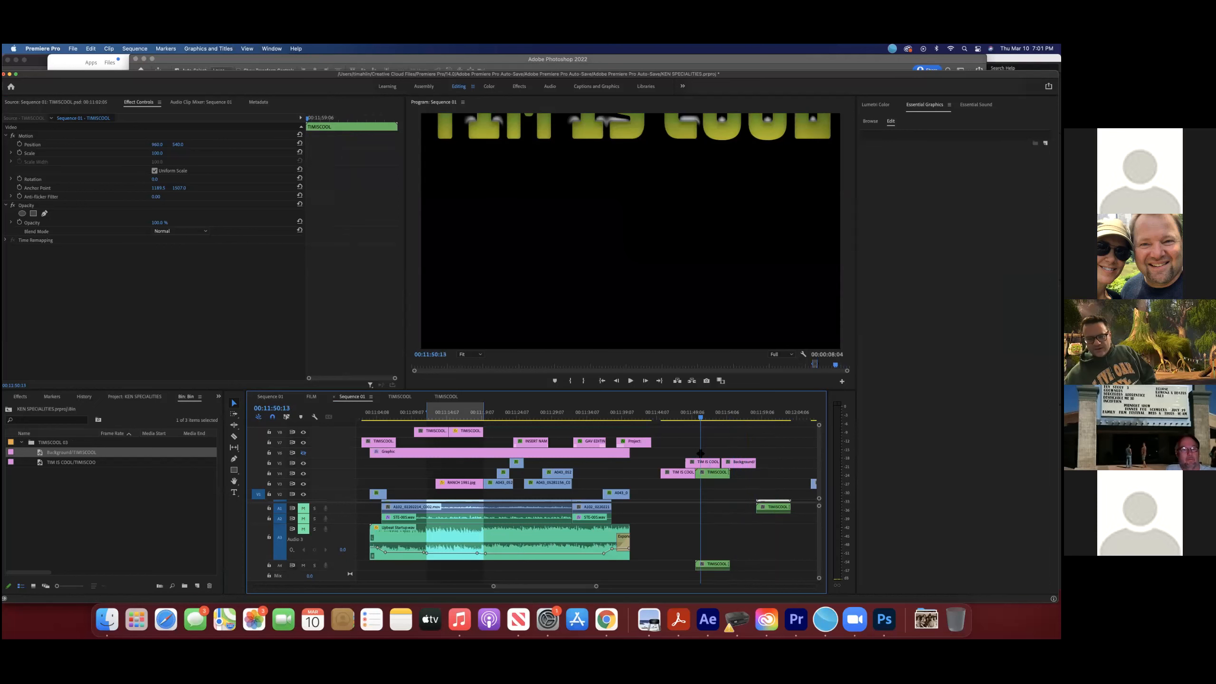
# Step: Move the newly placed TIM IS COOL layer down to mid-frame and delete the two older title clips on the track beneath it
pyautogui.click(721, 434)
pyautogui.click(706, 464)
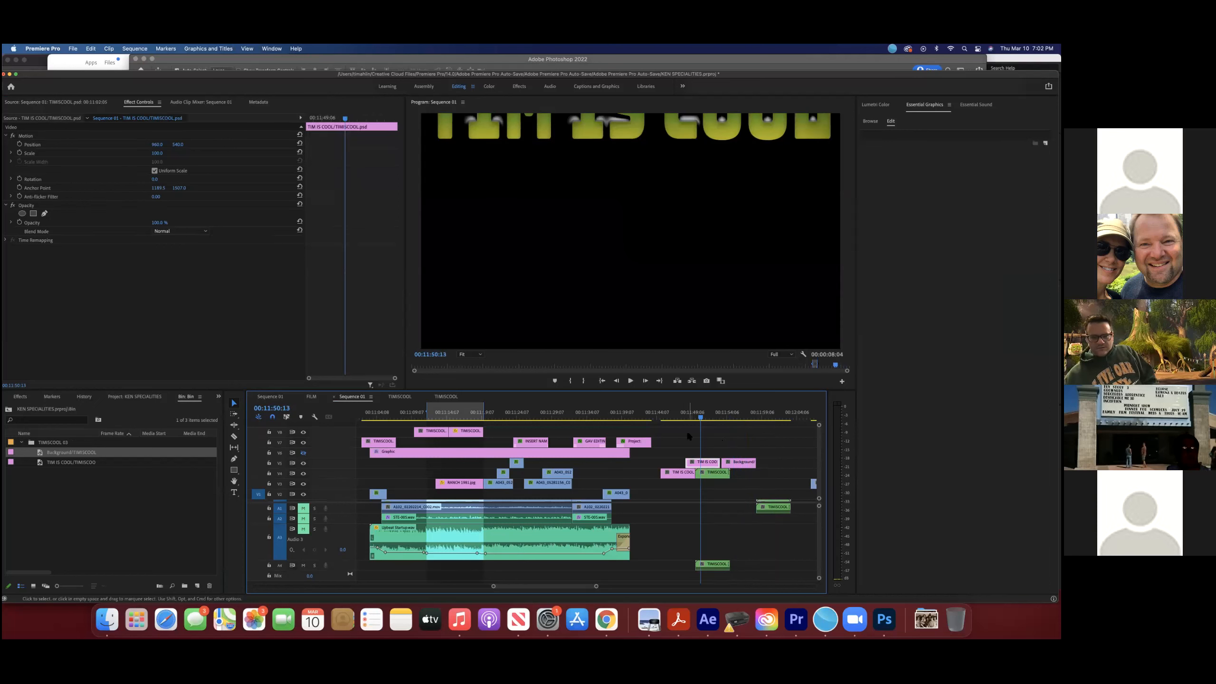
pyautogui.moveTo(585, 119); pyautogui.dragTo(585, 242)
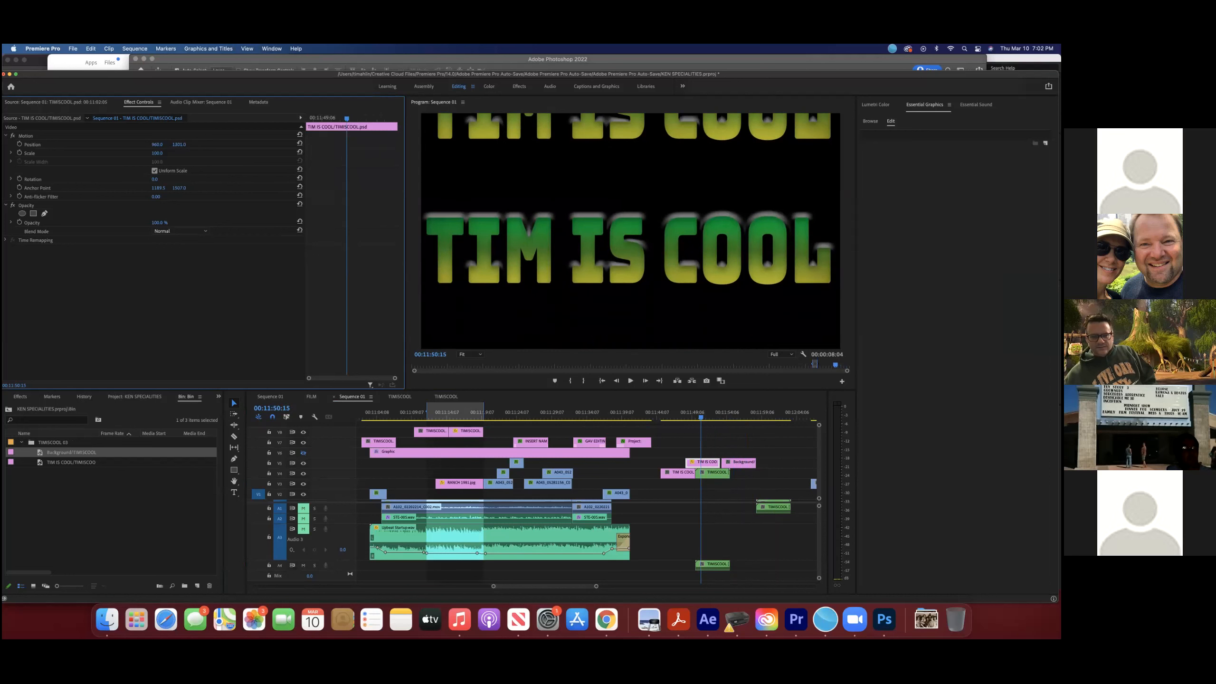
pyautogui.keyDown('shift'); pyautogui.click(691, 473); pyautogui.keyUp('shift')
pyautogui.press('Delete')
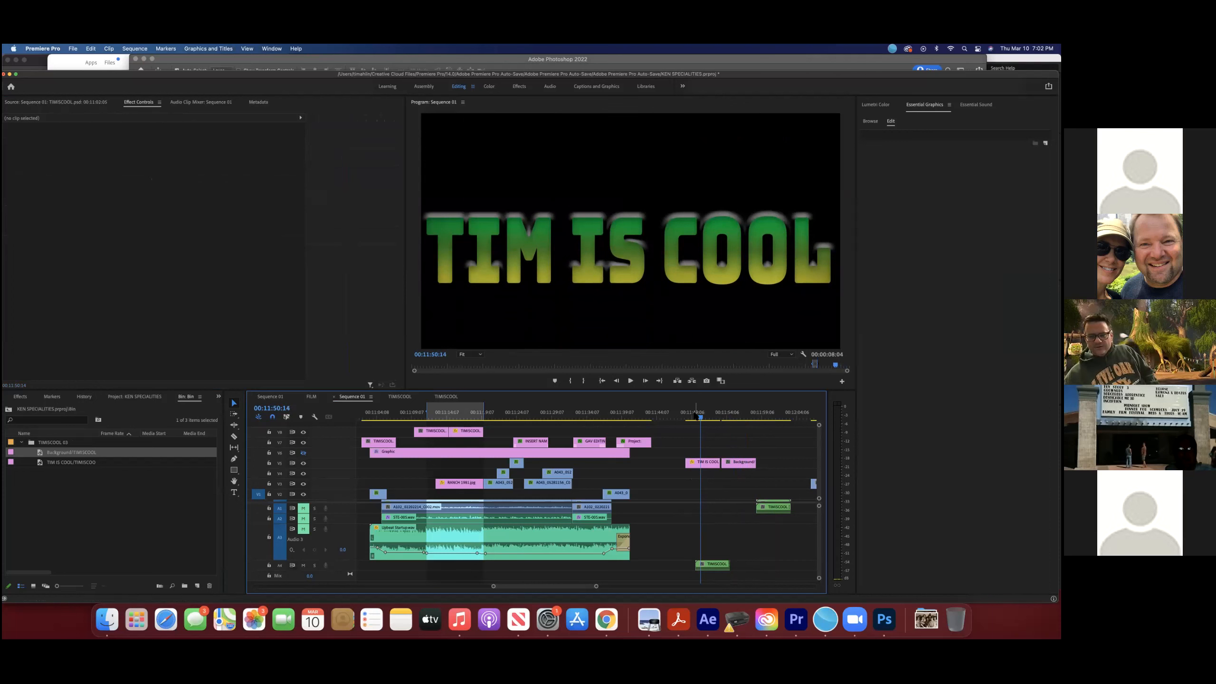
# Step: Delete all title and graphic clips on the upper video tracks above the main edit
pyautogui.scroll(-1, 619, 430)
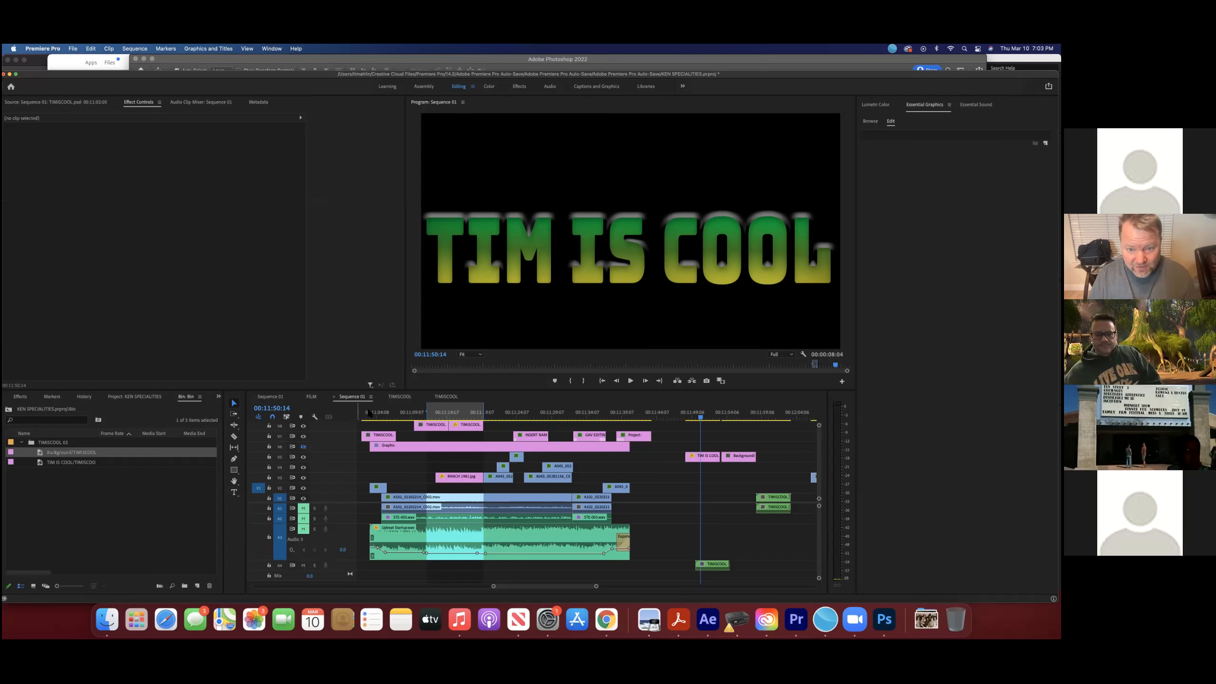
pyautogui.click(378, 415)
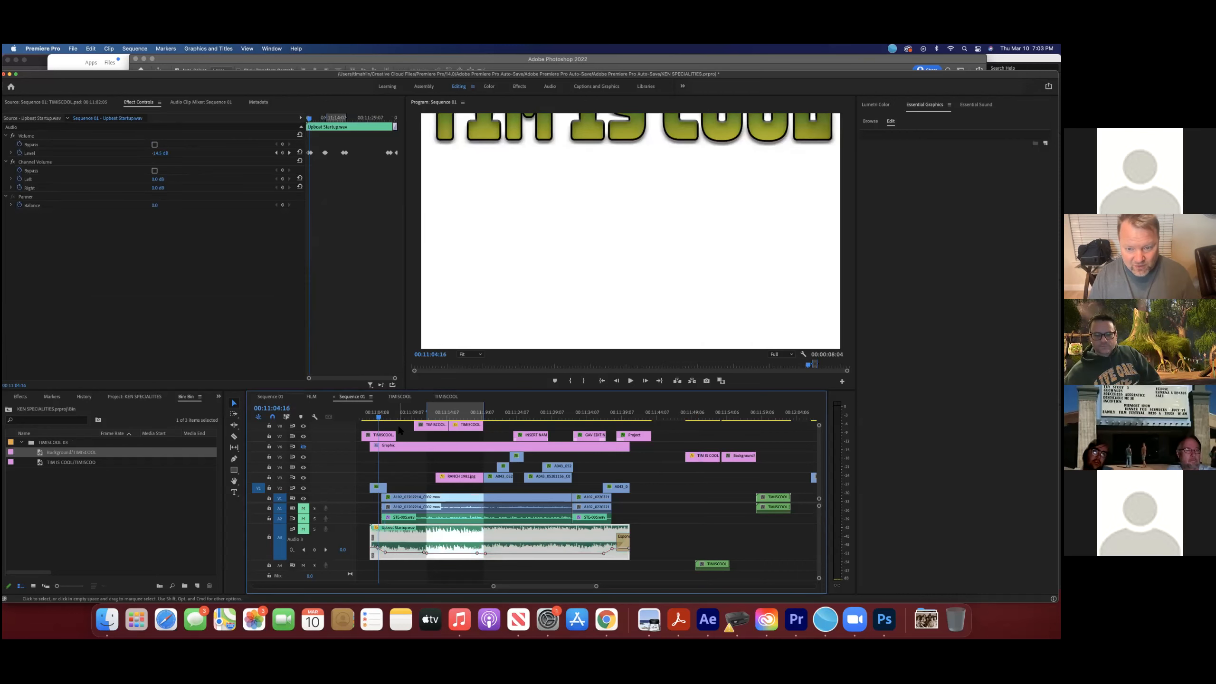
pyautogui.scroll(1, 381, 434)
pyautogui.moveTo(374, 430); pyautogui.dragTo(669, 448)
pyautogui.press('Delete')
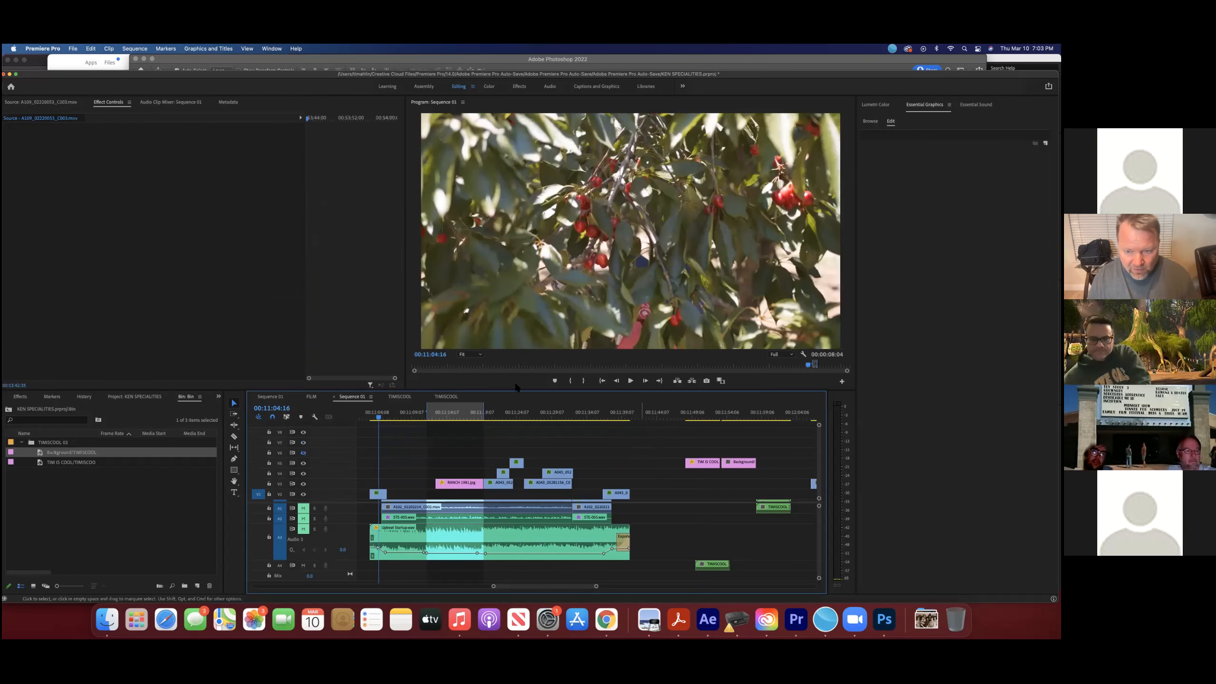
# Step: Mark an in point at the first clip of the main edit and an out point at the end of its last clip
pyautogui.click(388, 415)
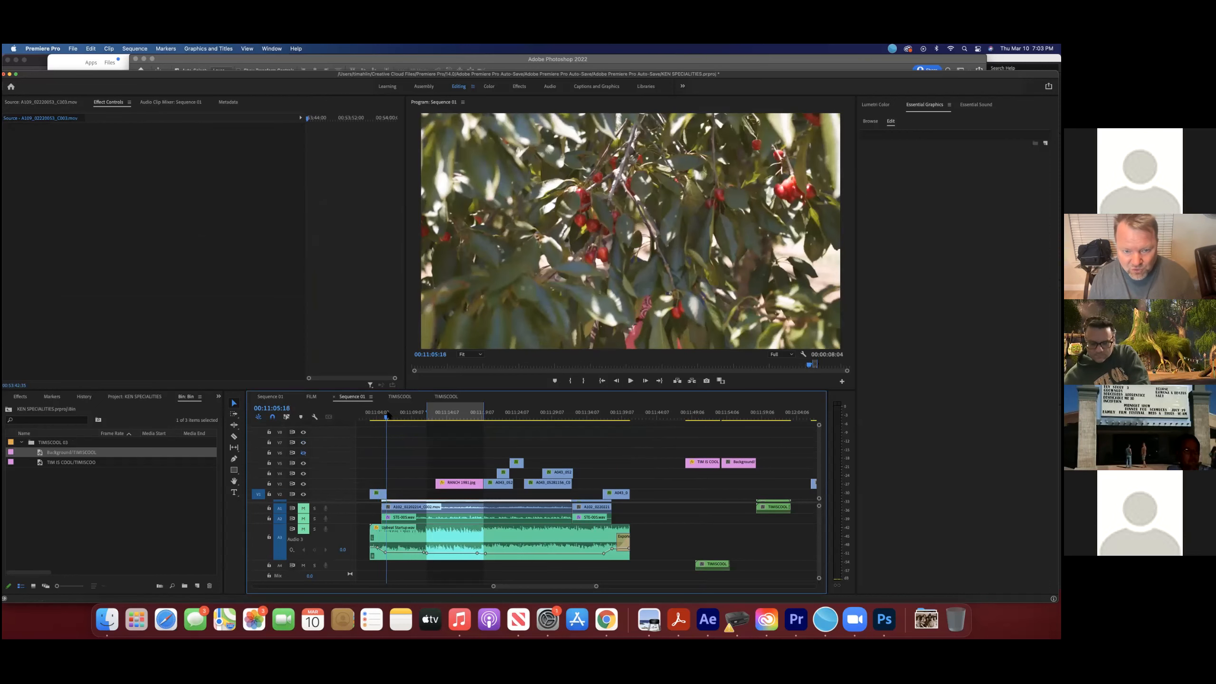
pyautogui.press('Up')
pyautogui.press('i')
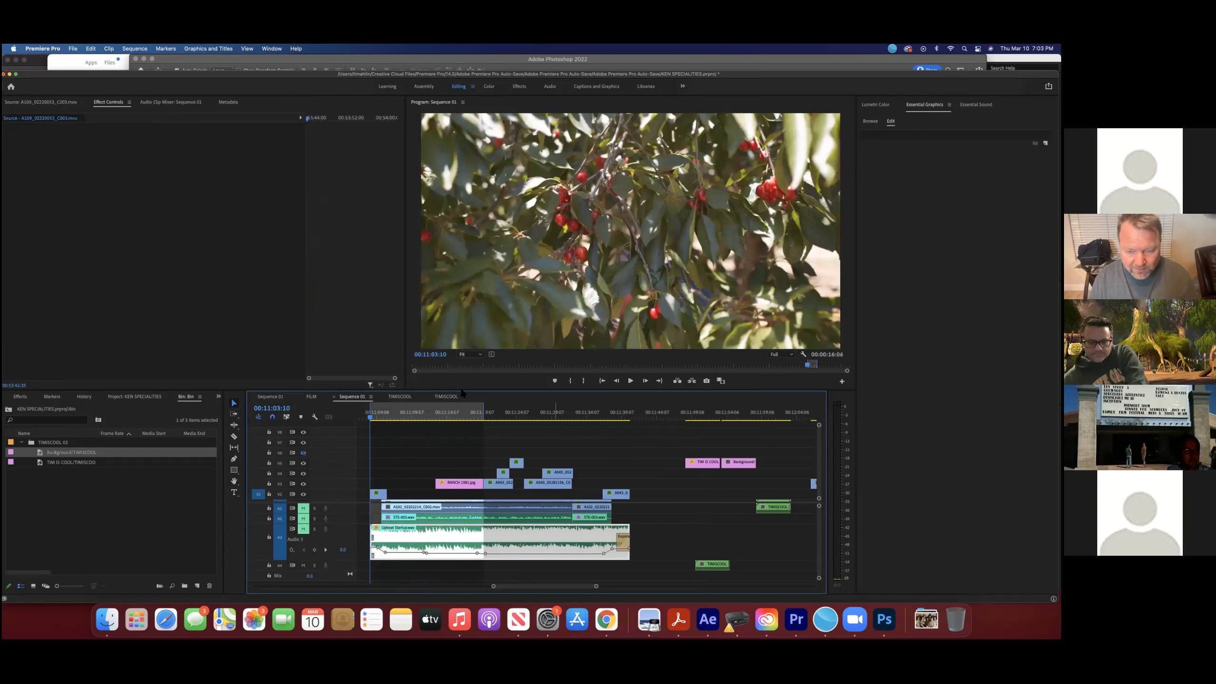
pyautogui.moveTo(450, 415); pyautogui.dragTo(644, 438)
pyautogui.press('Up')
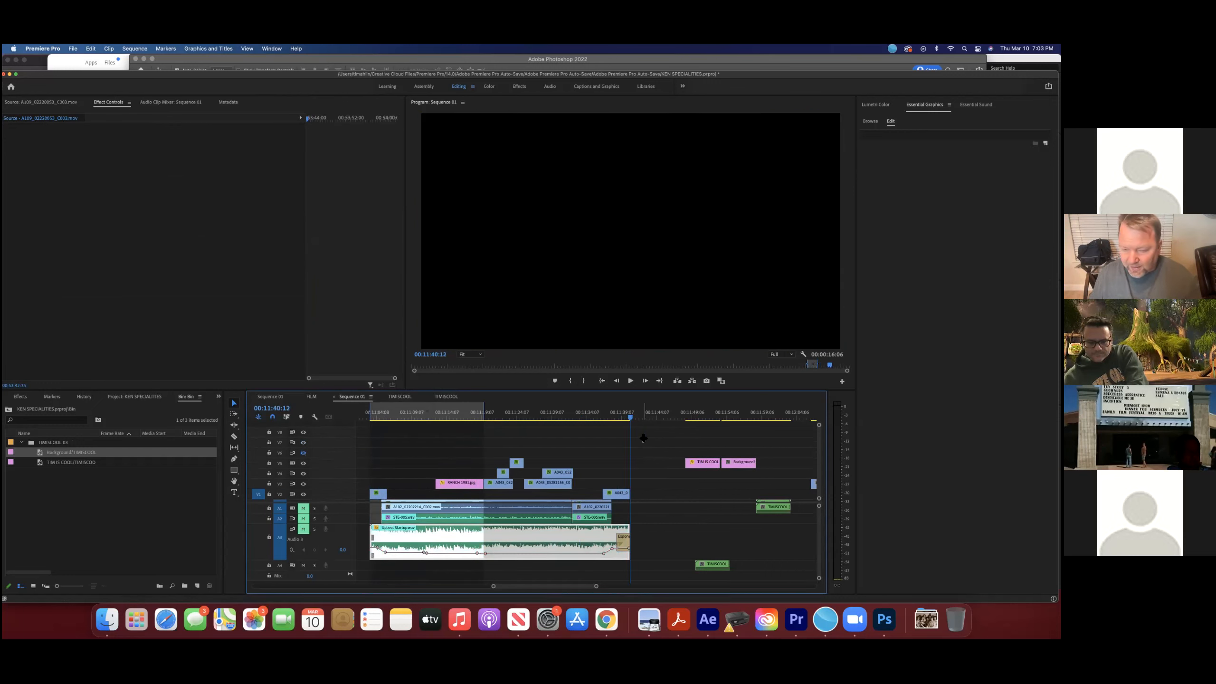
pyautogui.press('o')
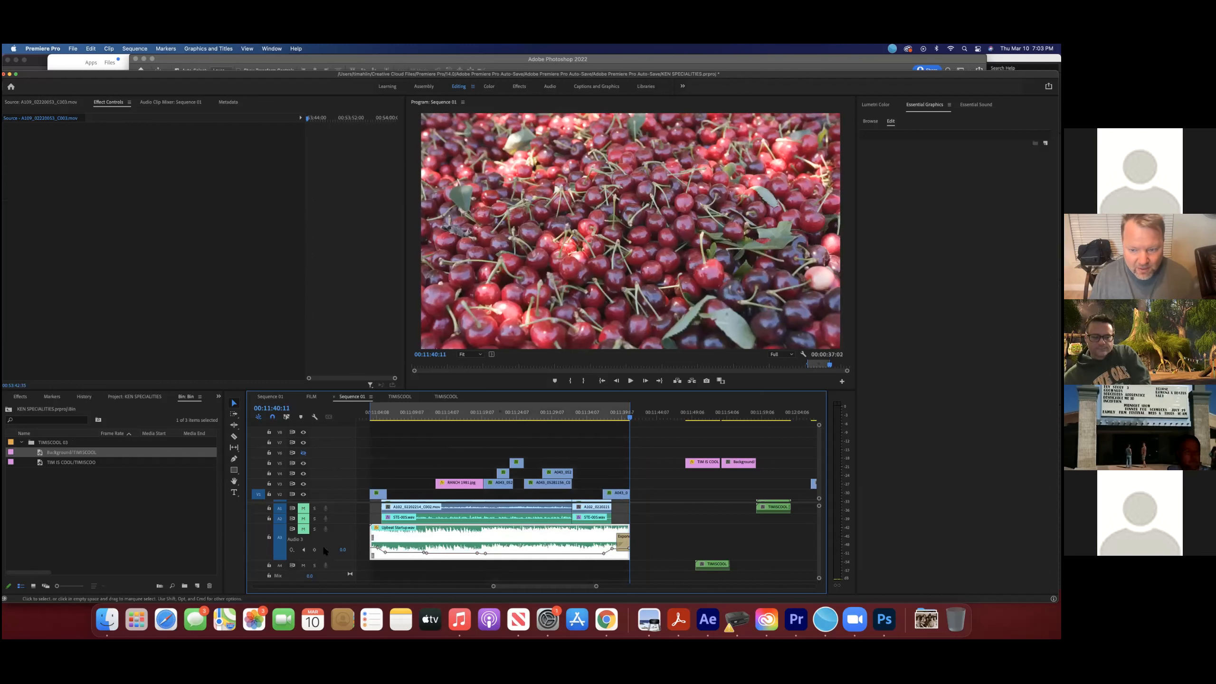
# Step: Unmute the second audio track and play the start of the main edit
pyautogui.click(303, 519)
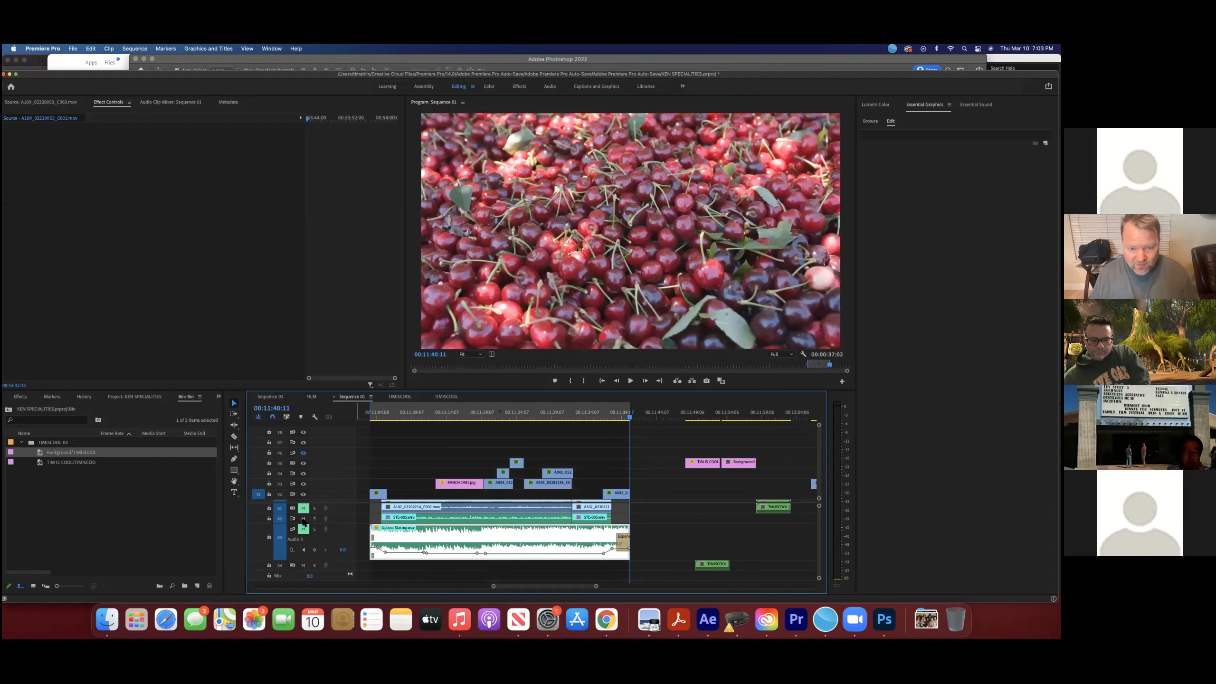
pyautogui.click(384, 415)
pyautogui.press('space')
pyautogui.moveTo(384, 414); pyautogui.dragTo(384, 415)
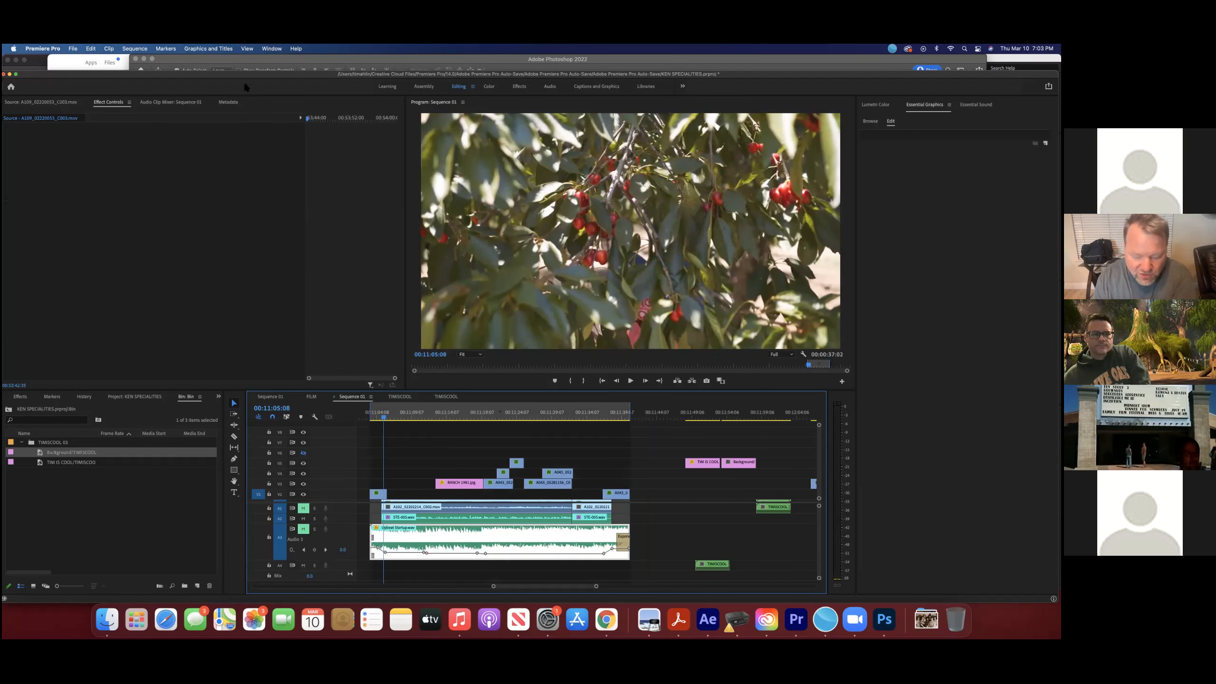
# Step: Auto-transcribe the sequence in English from the audio mix, limited to the in point to out point range
pyautogui.click(221, 49)
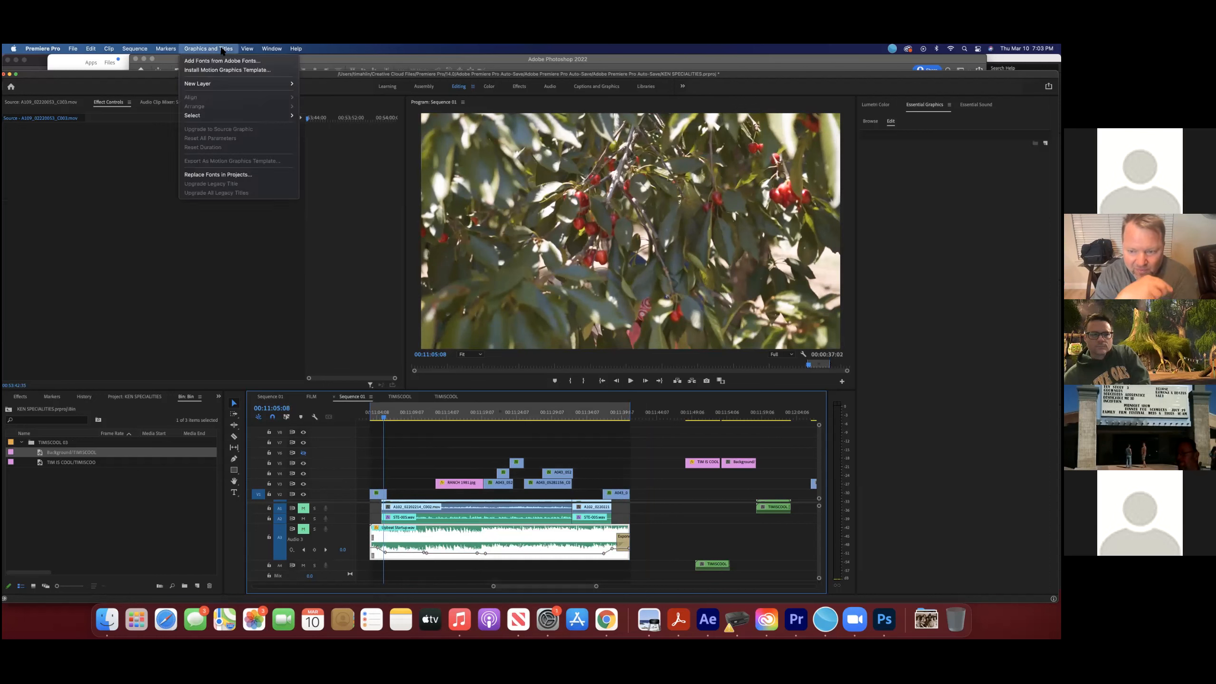
pyautogui.moveTo(296, 49)
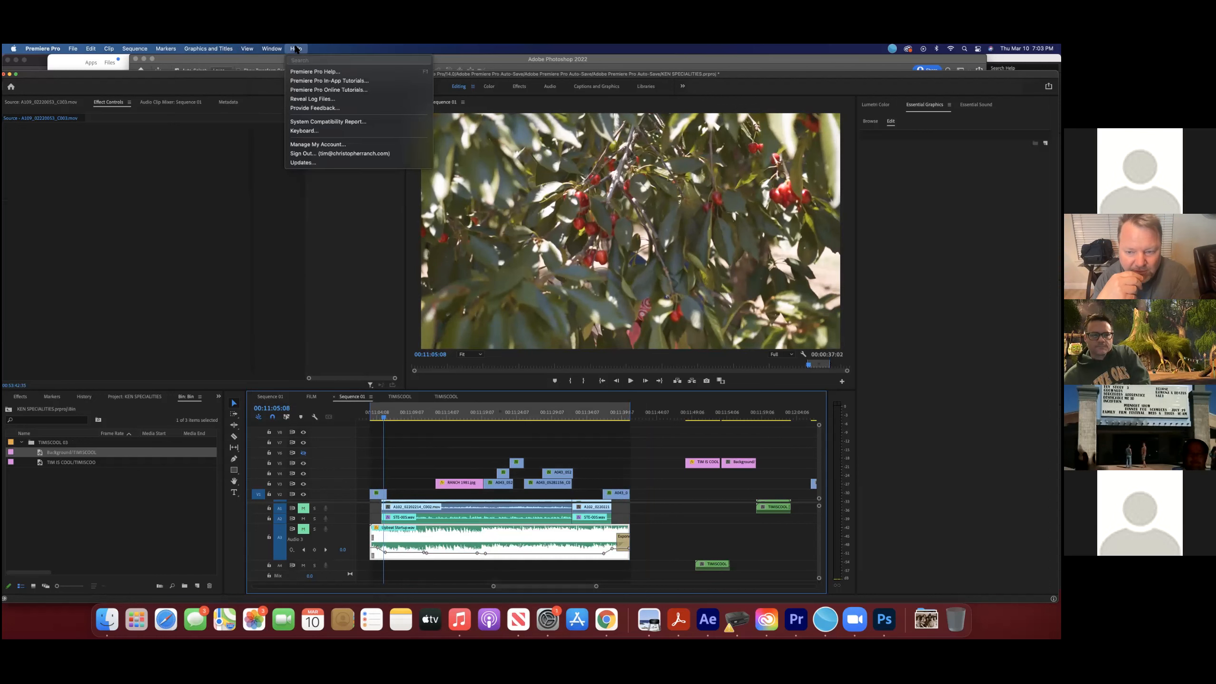
pyautogui.write('cap')
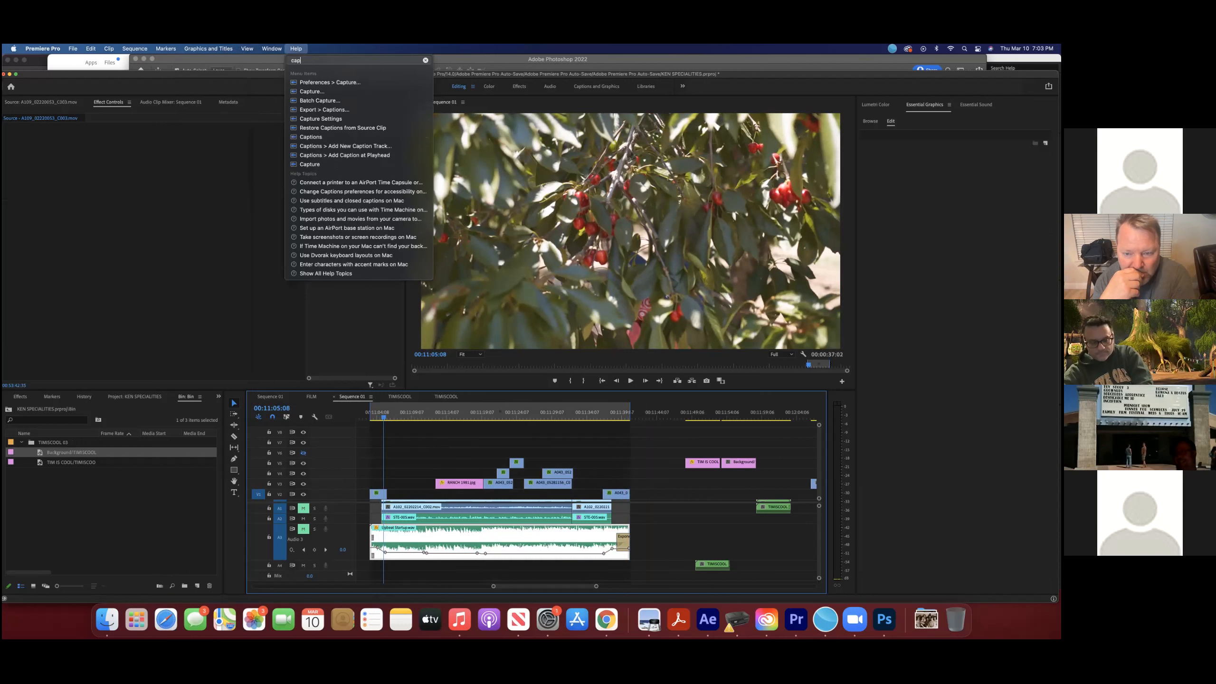
pyautogui.press('BackSpace')
pyautogui.press('BackSpace')
pyautogui.press('BackSpace')
pyautogui.write('tra')
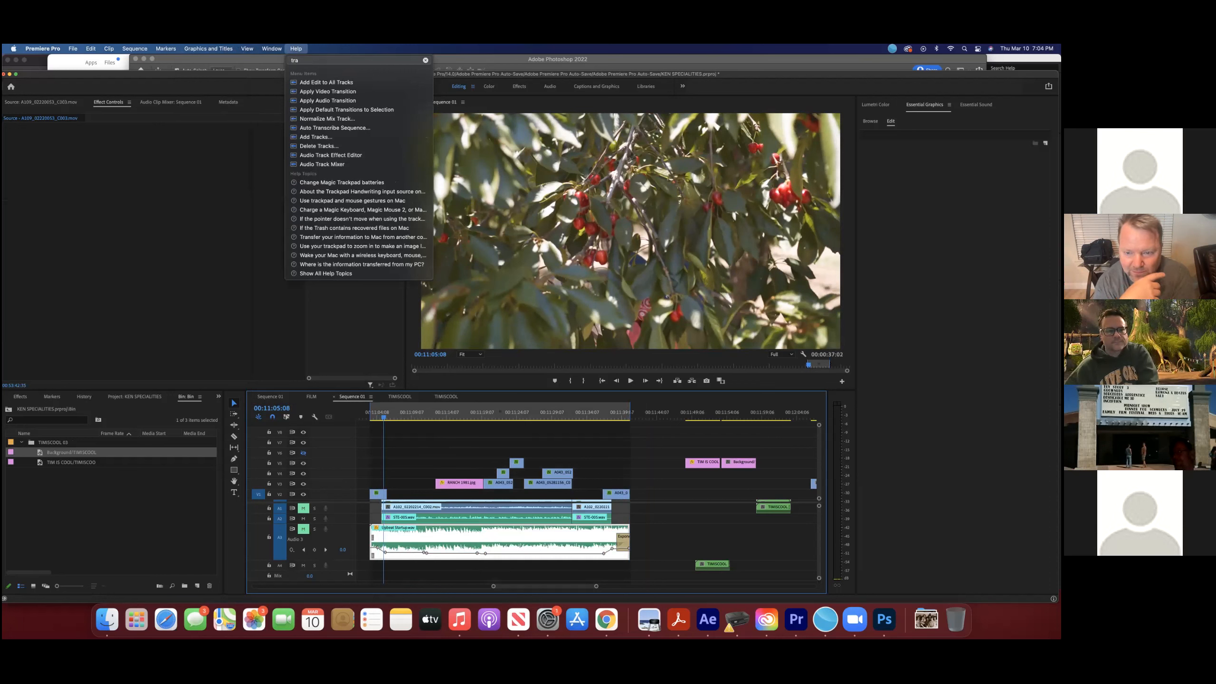
pyautogui.click(307, 128)
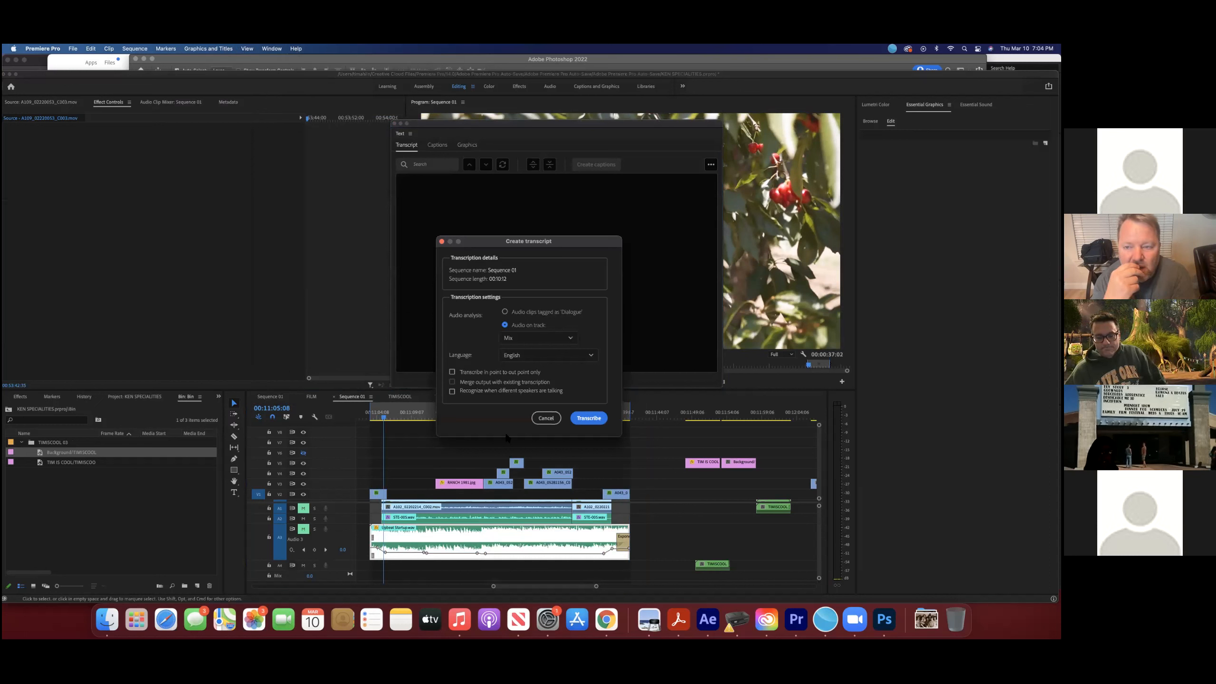
pyautogui.click(453, 373)
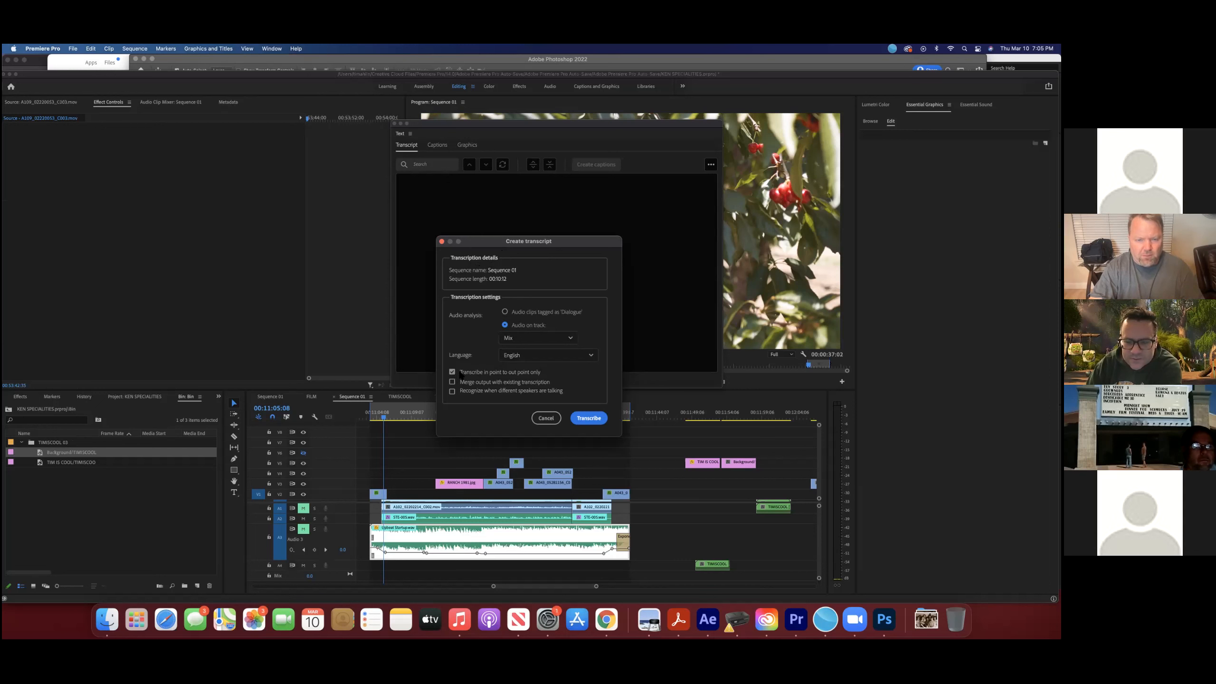
pyautogui.click(590, 419)
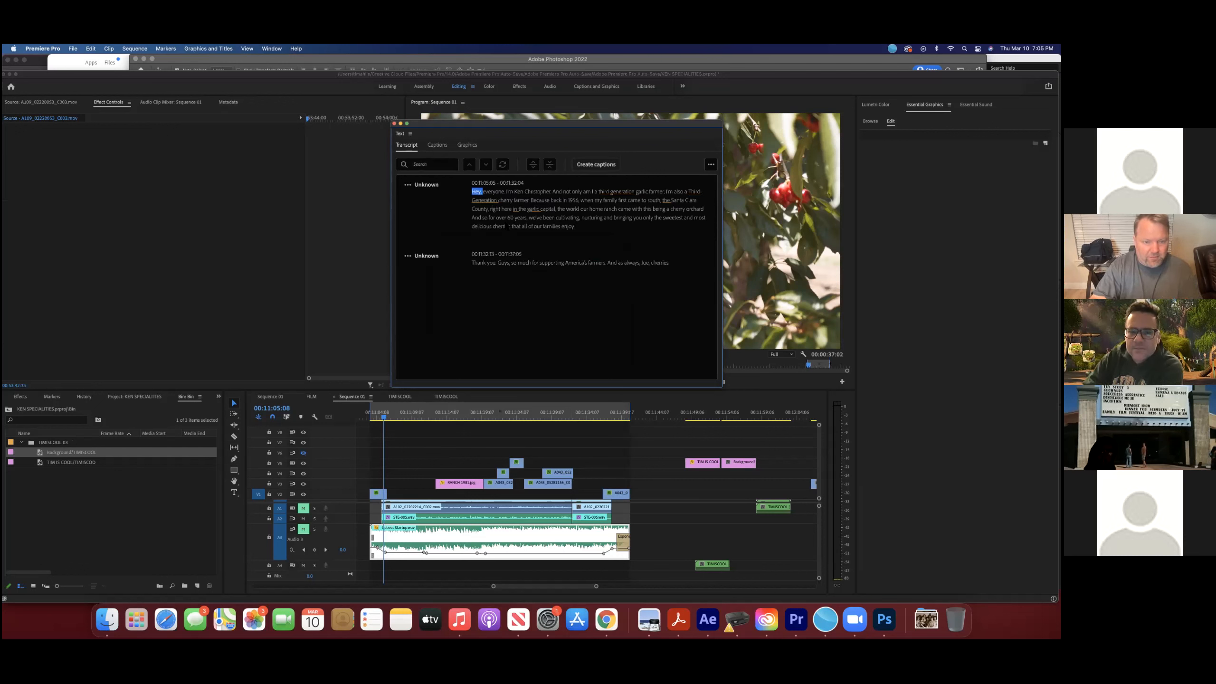
# Step: Move the transcript window clear of the program view and play the edit while following the transcript
pyautogui.moveTo(518, 122); pyautogui.dragTo(192, 102)
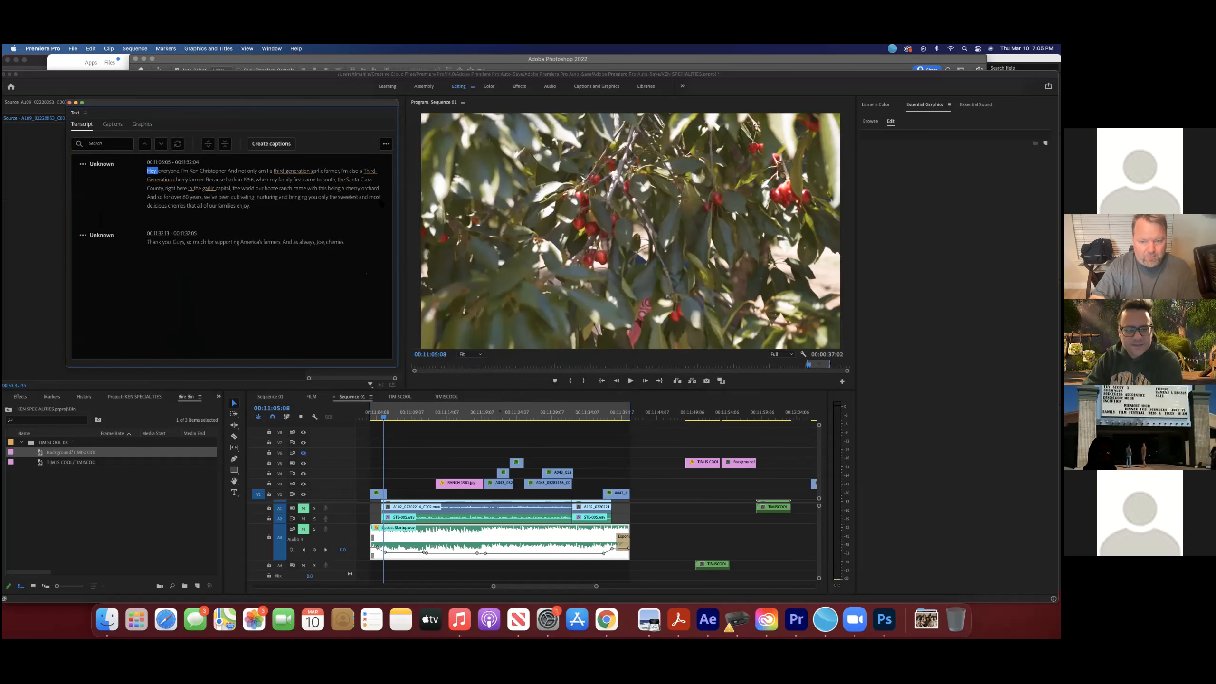
pyautogui.press('space')
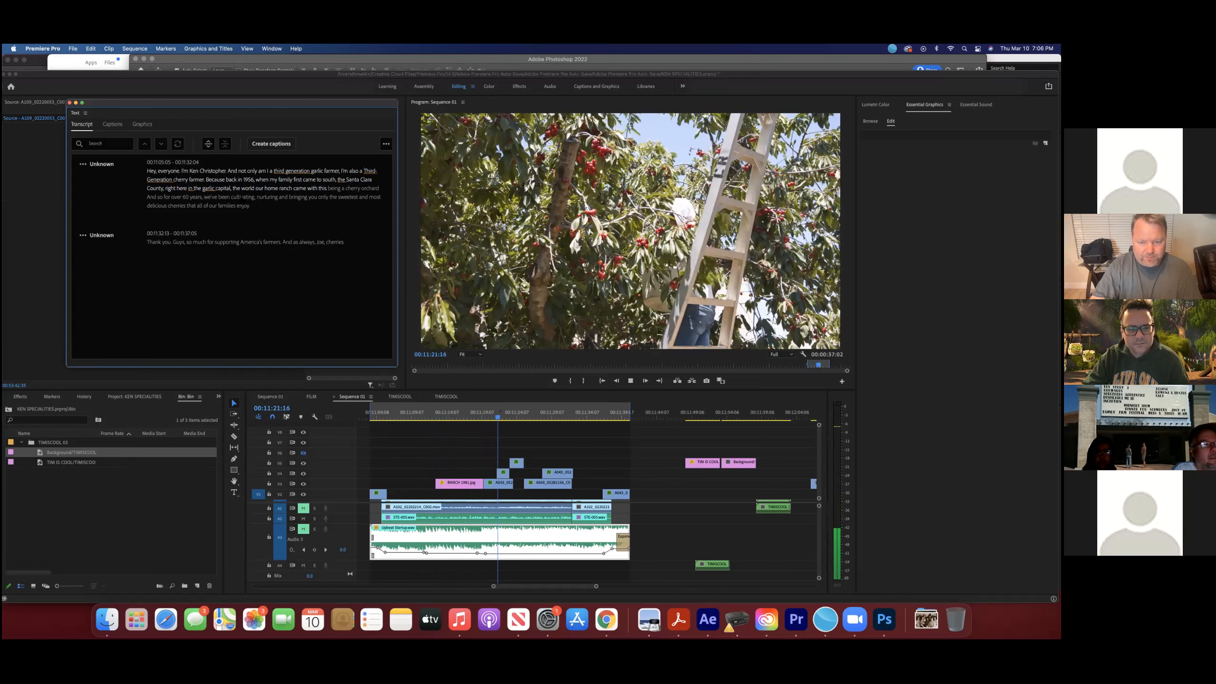
pyautogui.press('space')
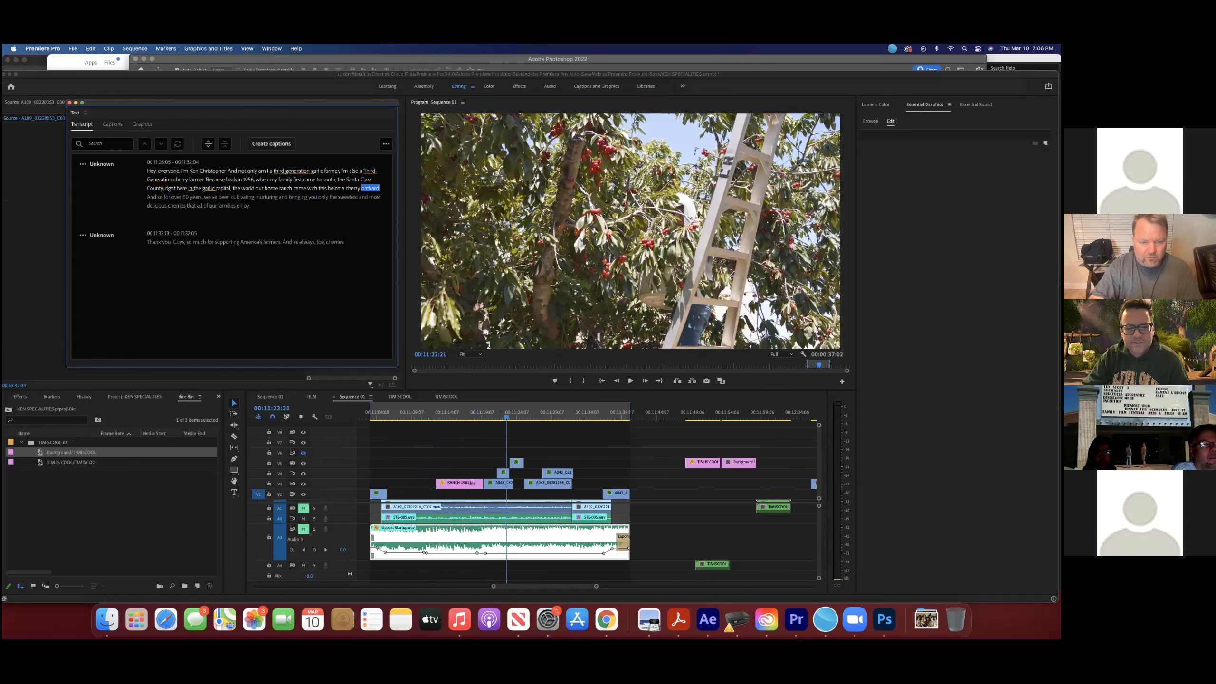
# Step: Correct "being" to "Bing" before "a cherry orchard" in the first transcript segment
pyautogui.click(336, 188)
pyautogui.doubleClick(335, 188)
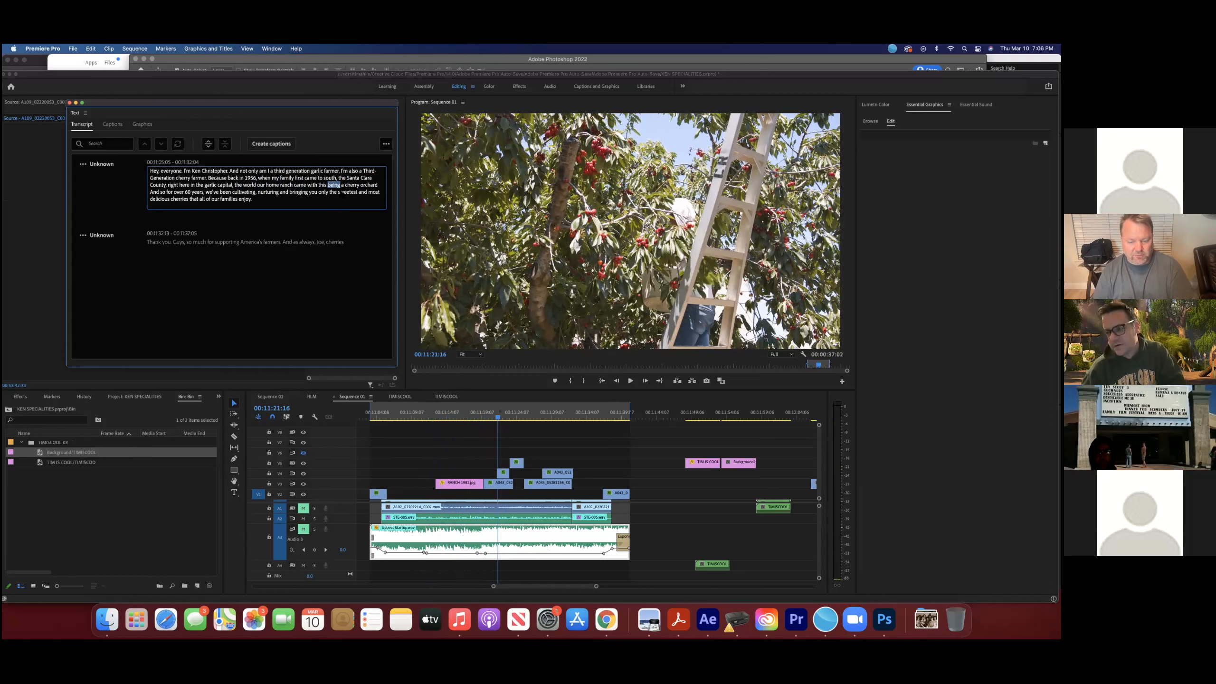
pyautogui.click(339, 185)
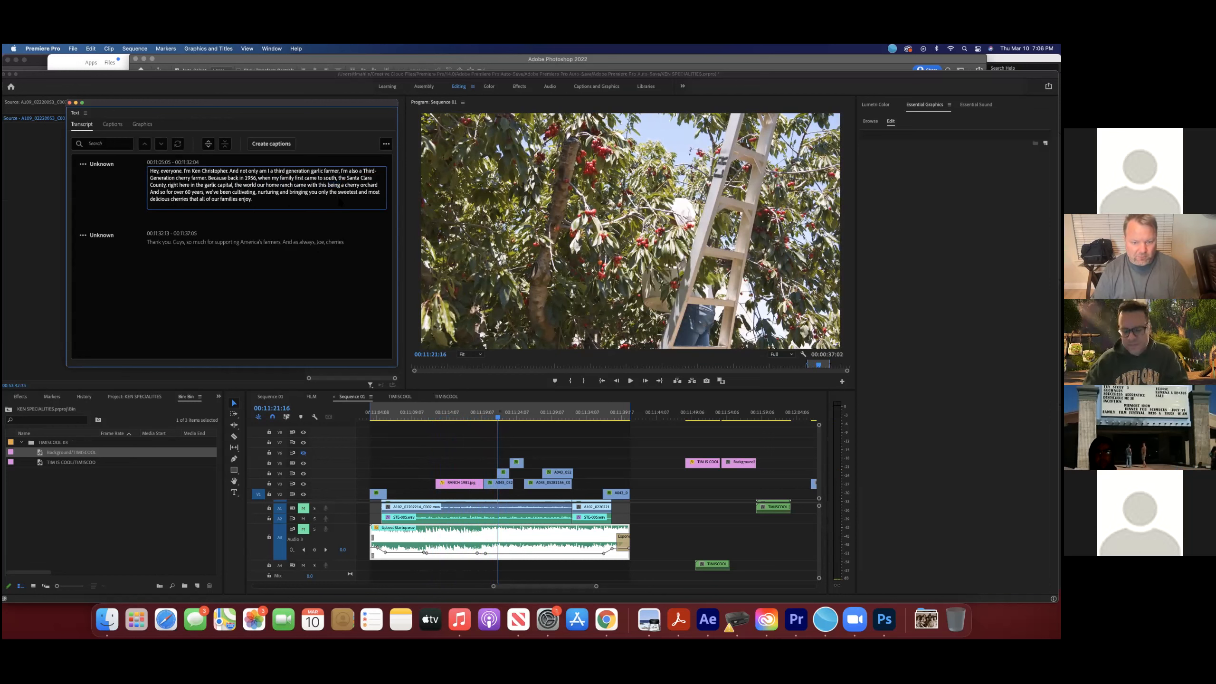
pyautogui.click(333, 185)
pyautogui.press('BackSpace')
pyautogui.write('B')
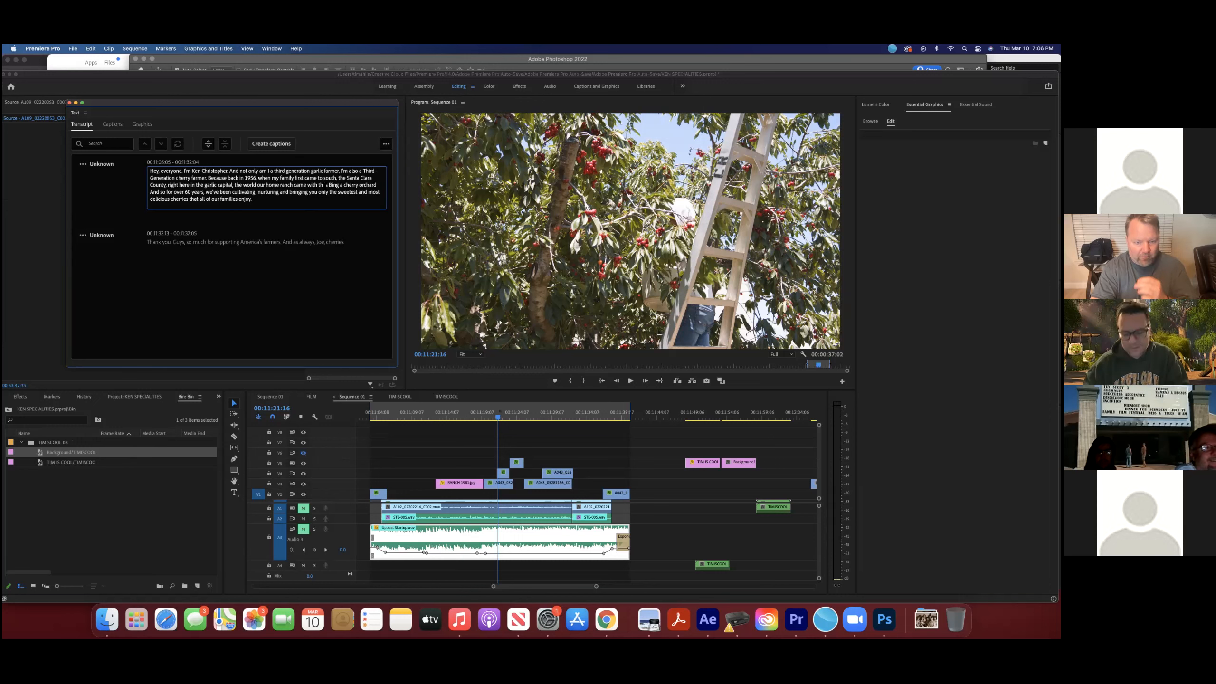
# Step: Replay the passage and remove the stray "a" between "Bing" and "cherry orchard" in the transcript
pyautogui.click(489, 415)
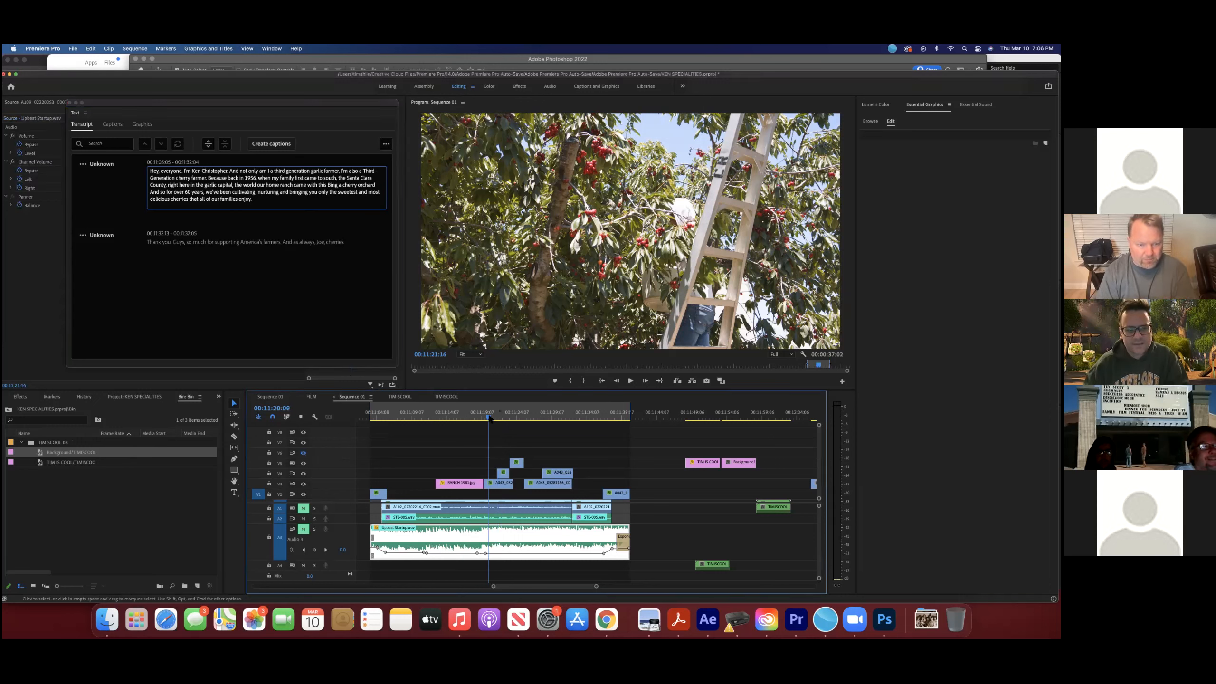
pyautogui.press('space')
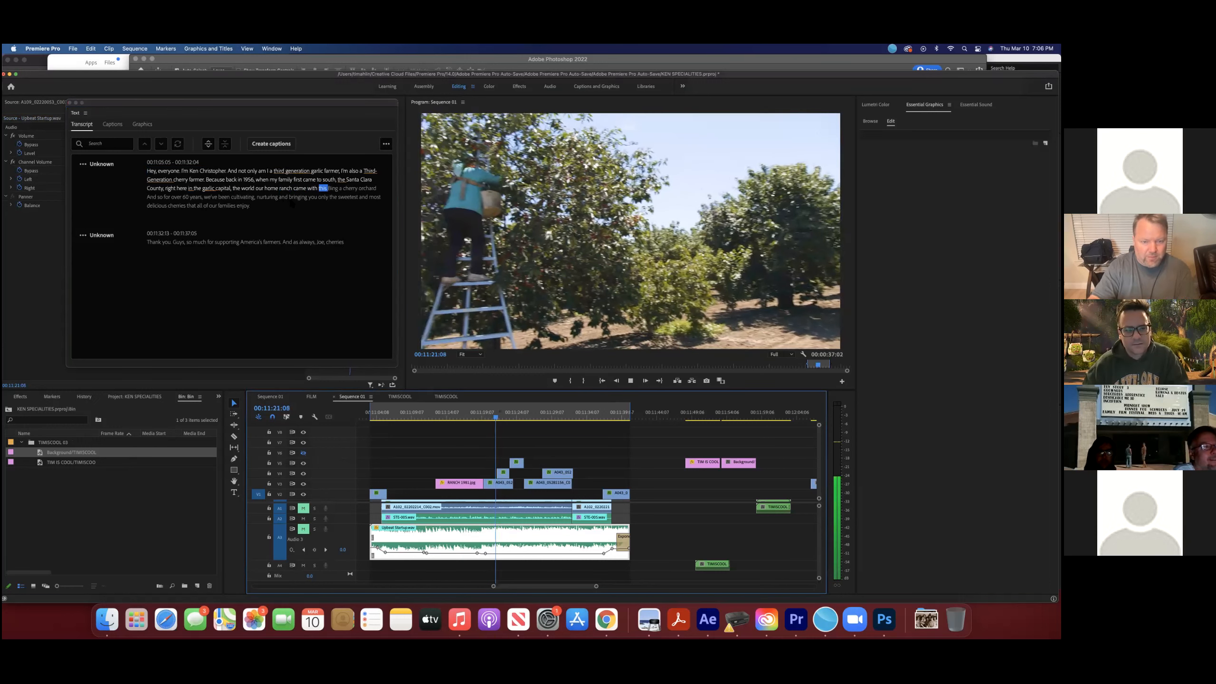
pyautogui.press('space')
pyautogui.doubleClick(341, 189)
pyautogui.press('BackSpace')
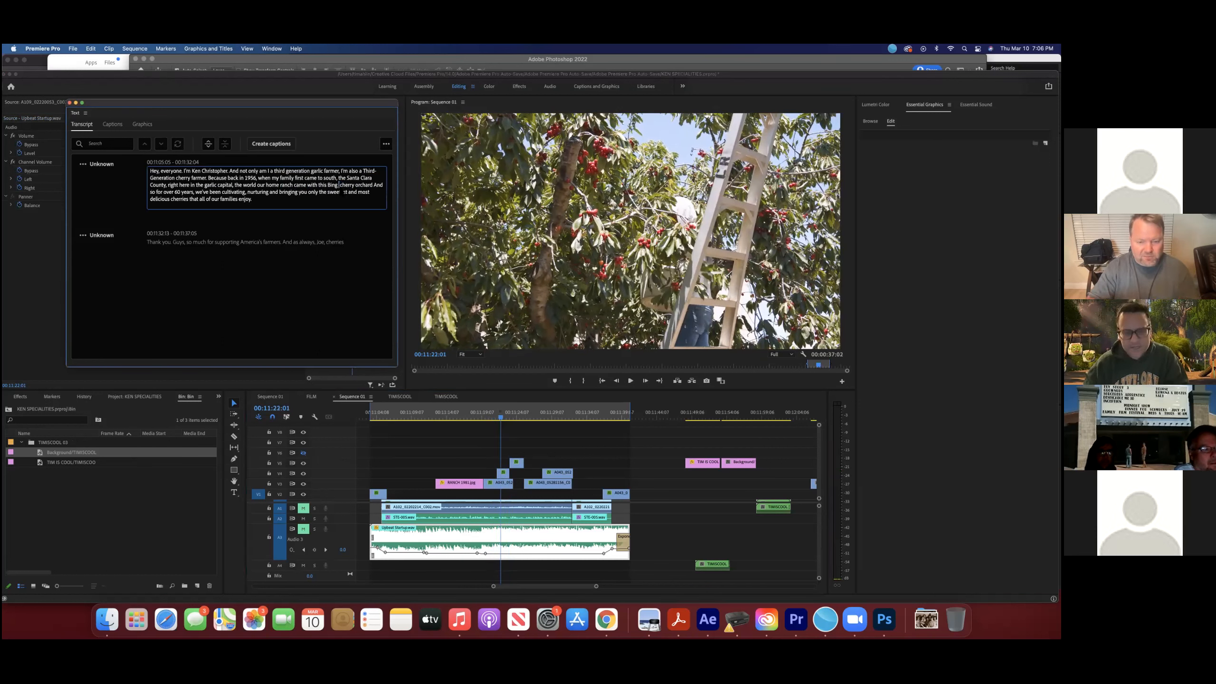
pyautogui.press('BackSpace')
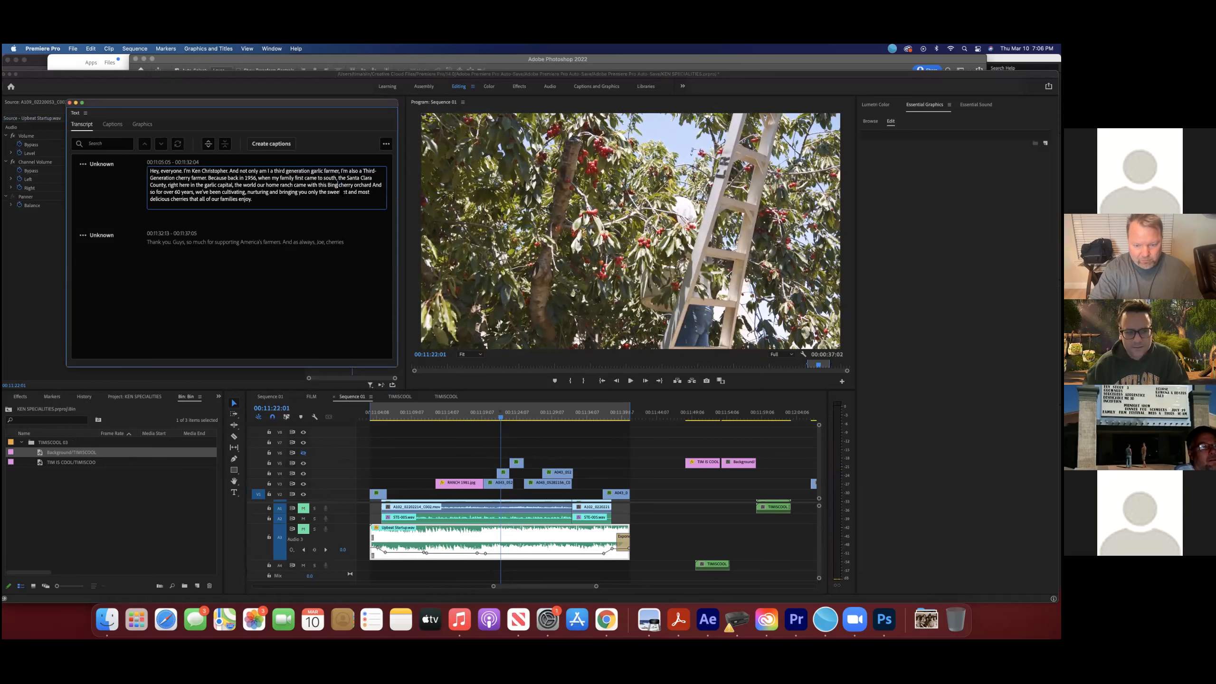
# Step: Play the rest of the edit and replace the word before "cherries" in the closing transcript line with "Go"
pyautogui.click(488, 415)
pyautogui.press('space')
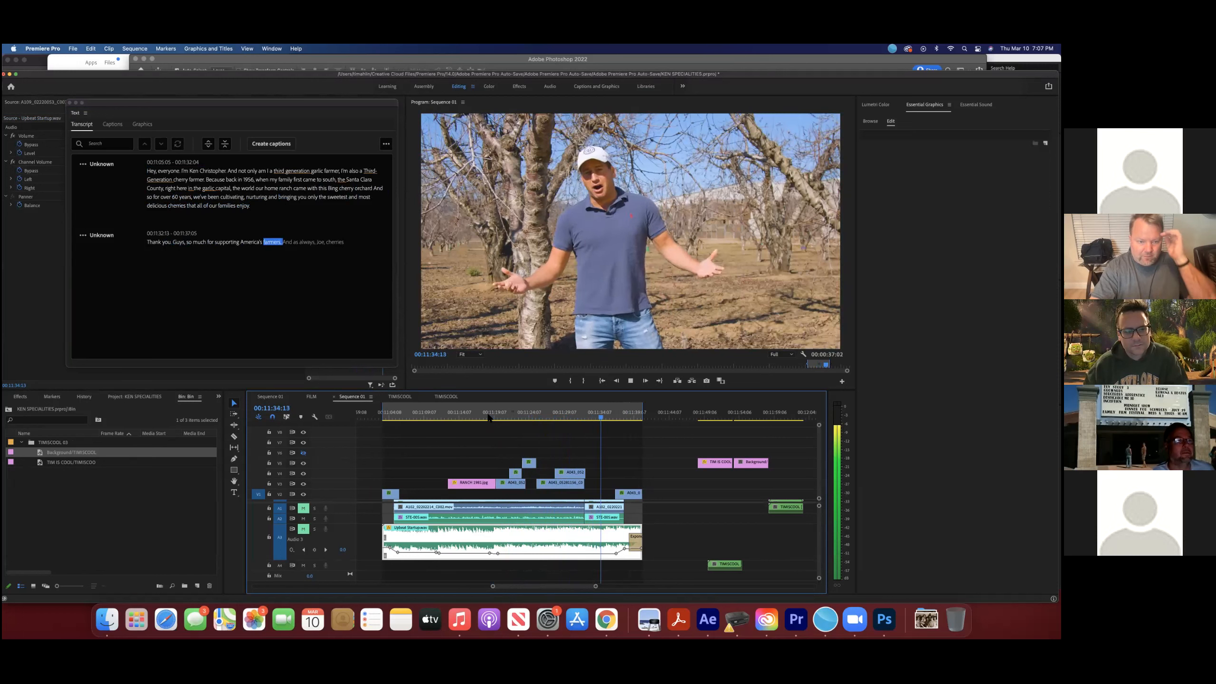
pyautogui.press('space')
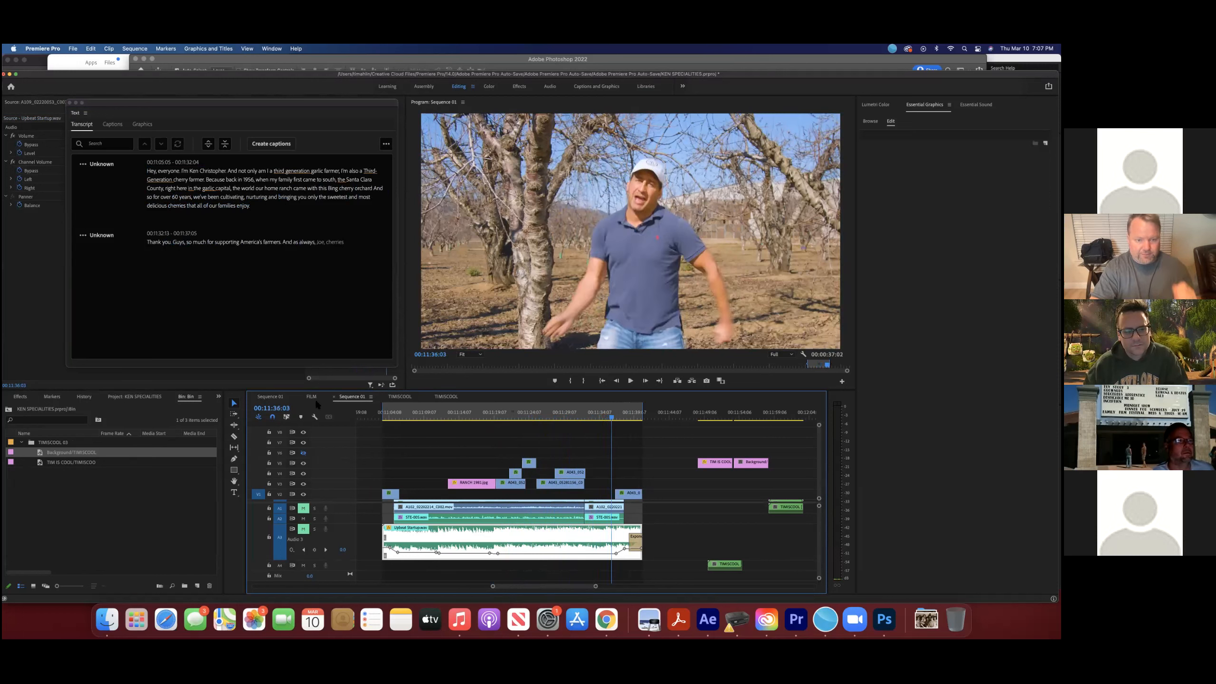
pyautogui.hscroll(1, 317, 400)
pyautogui.press('space')
pyautogui.press('space')
pyautogui.doubleClick(320, 242)
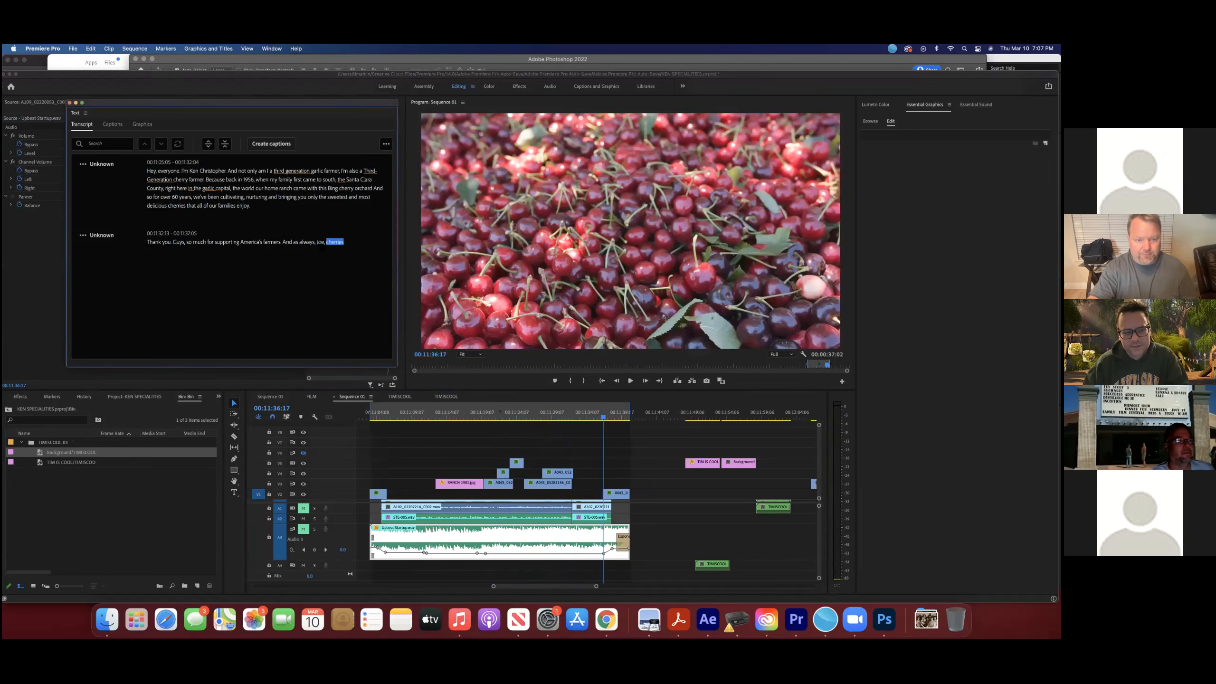
pyautogui.write('Go')
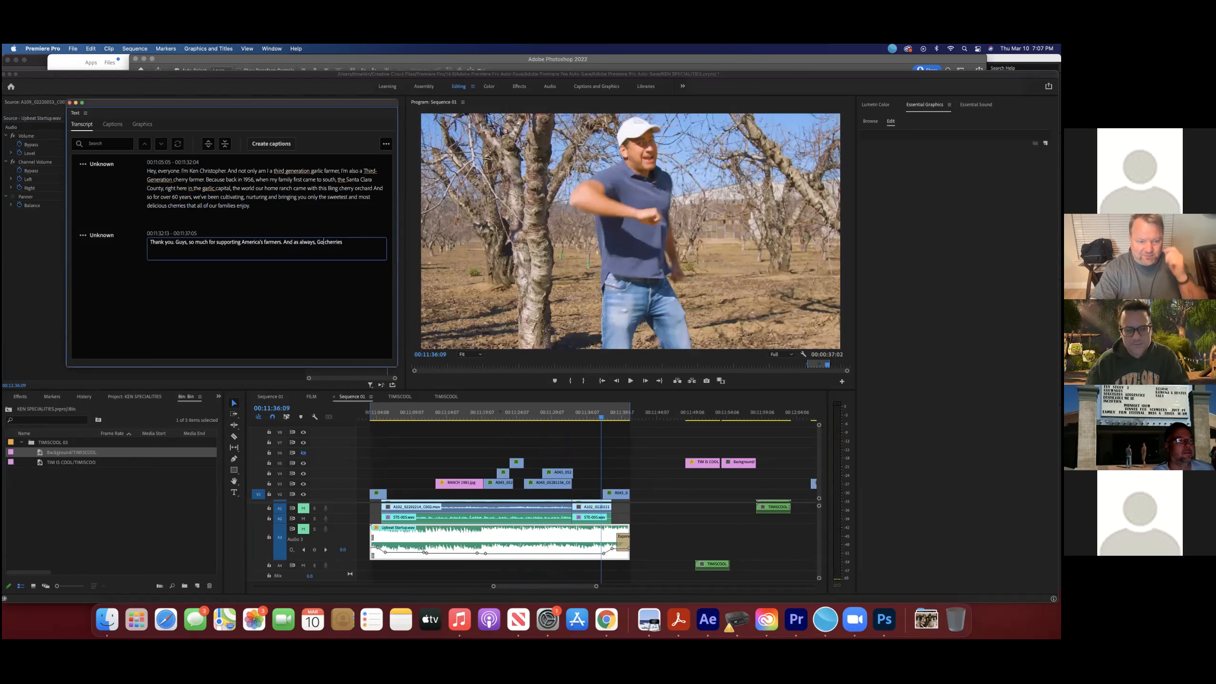
pyautogui.click(534, 439)
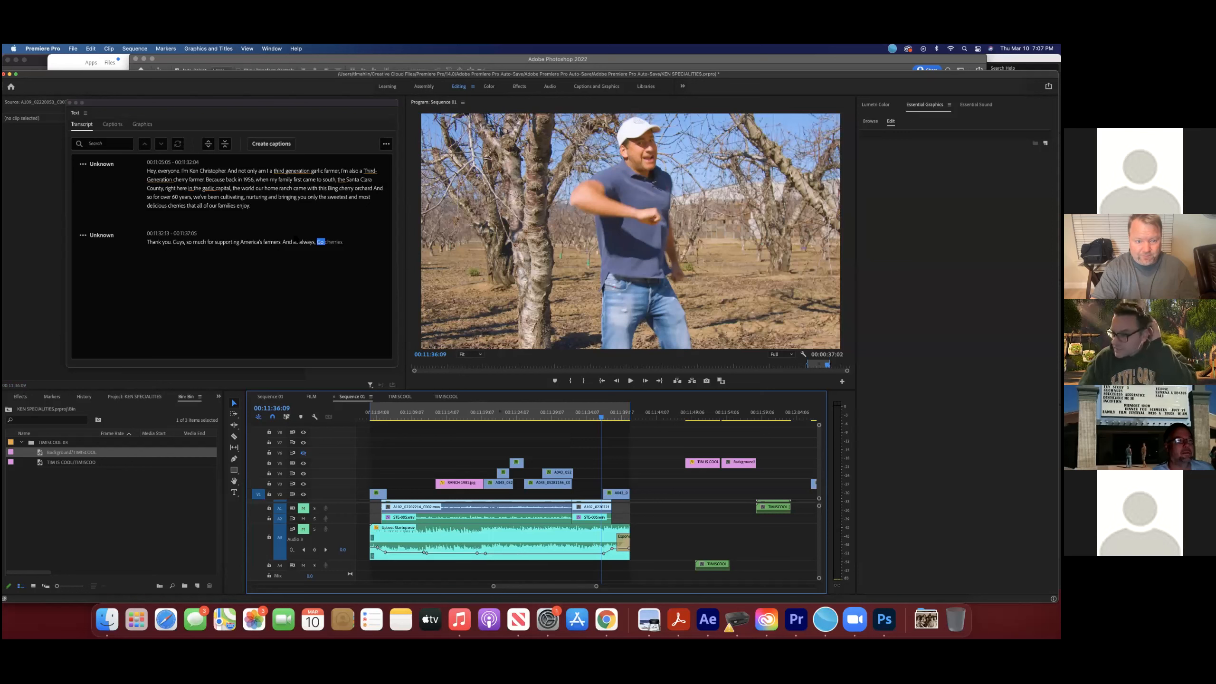
# Step: Highlight the opening transcript text, then add a new text layer at 00:11:06:18 and place it across the lower part of the frame
pyautogui.doubleClick(183, 179)
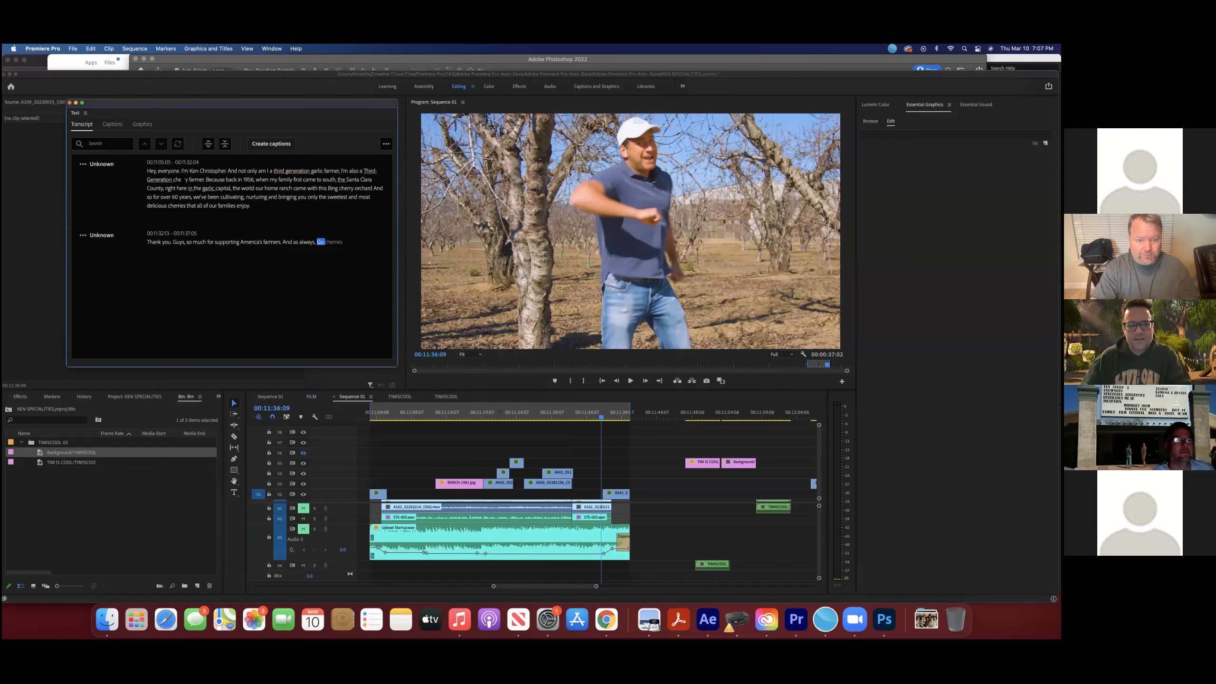
pyautogui.moveTo(151, 171); pyautogui.dragTo(207, 176)
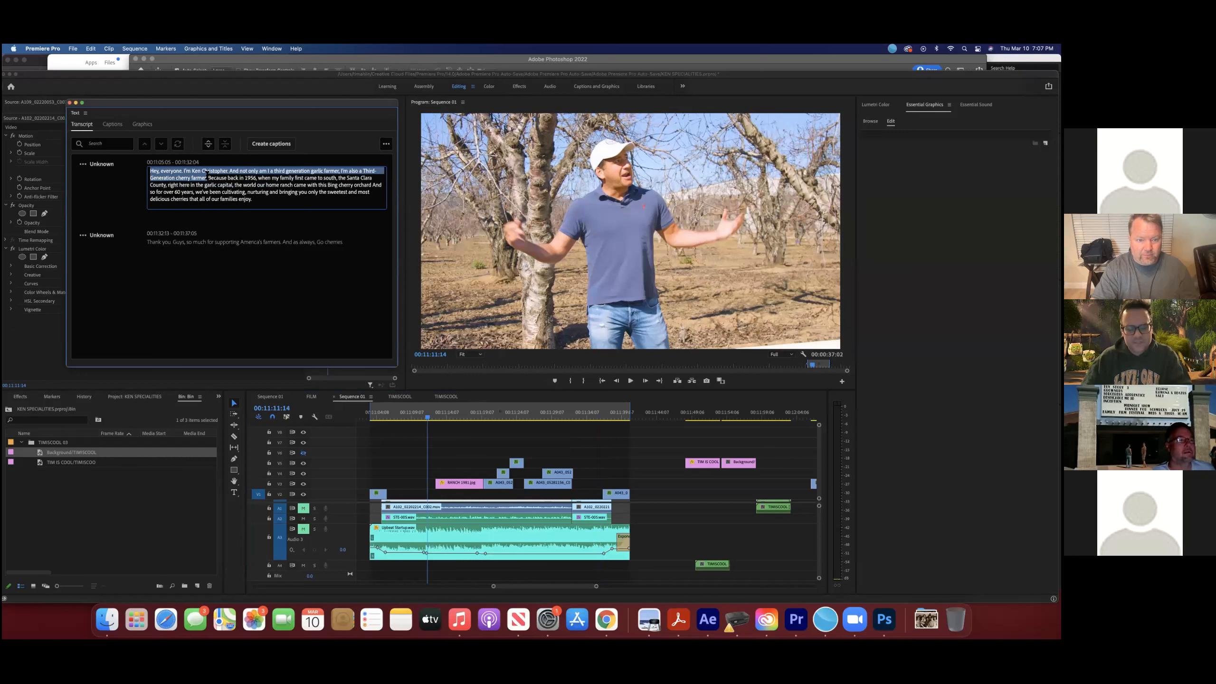
pyautogui.moveTo(430, 421); pyautogui.dragTo(393, 421)
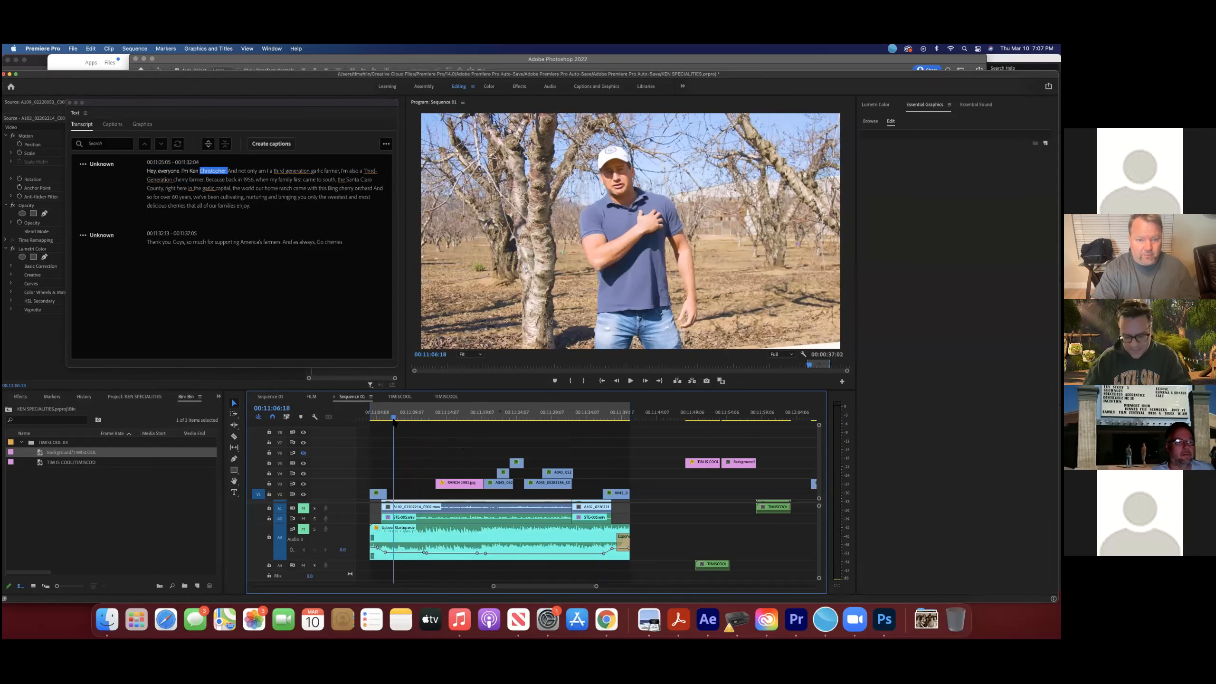
pyautogui.press('super+t')
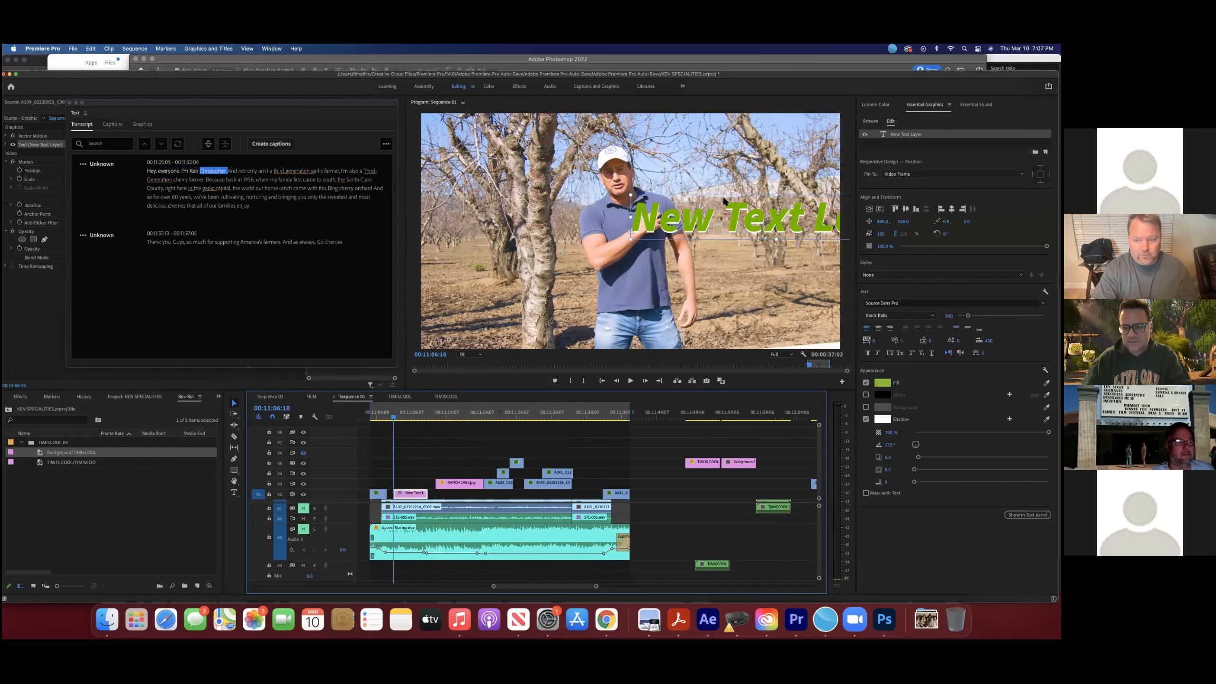
pyautogui.moveTo(706, 212); pyautogui.dragTo(541, 302)
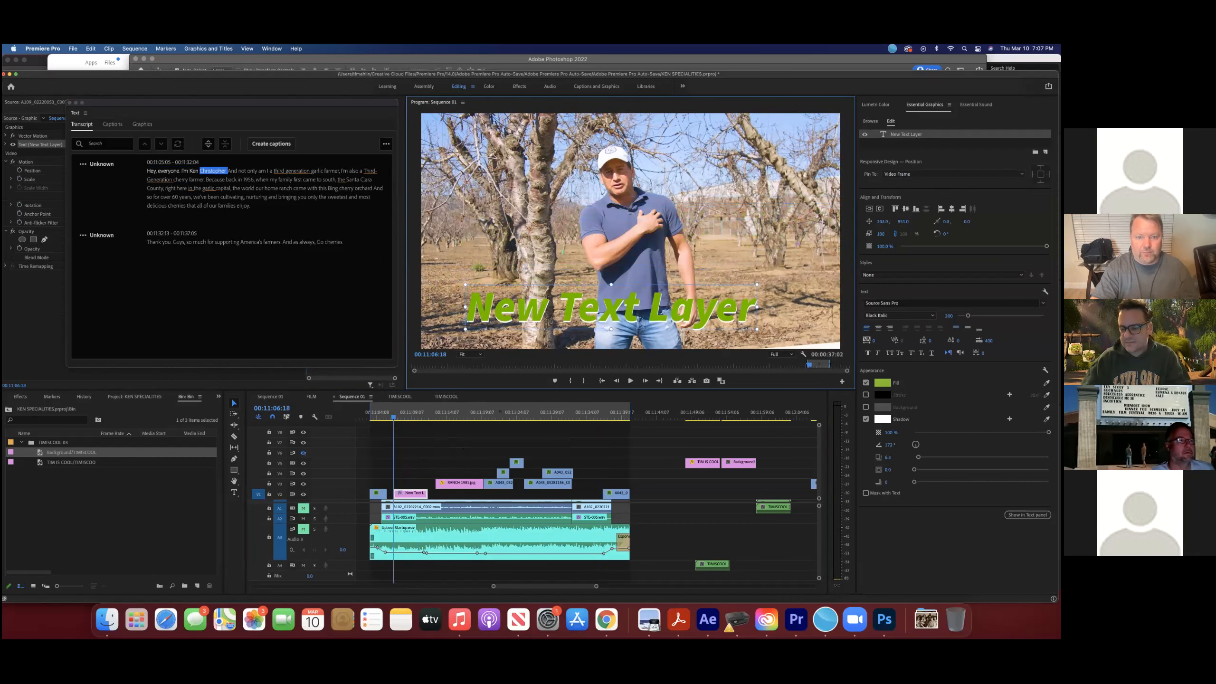
# Step: Change the new text layer's fill colour to white
pyautogui.click(922, 135)
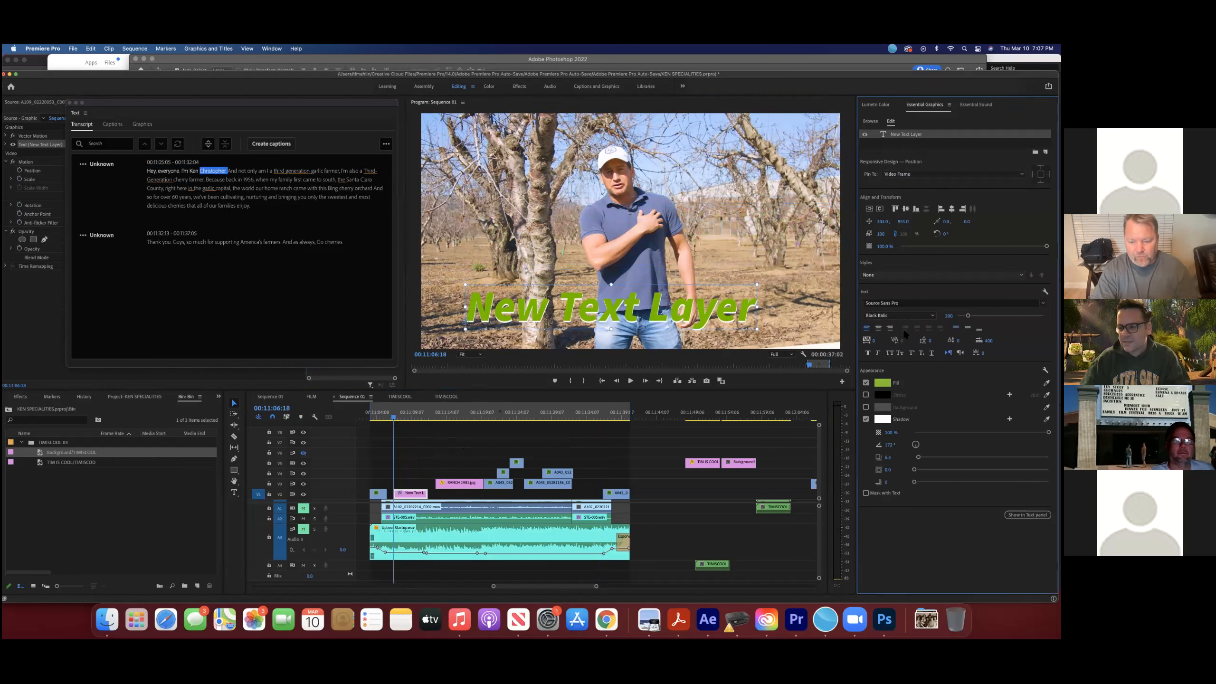
pyautogui.click(883, 384)
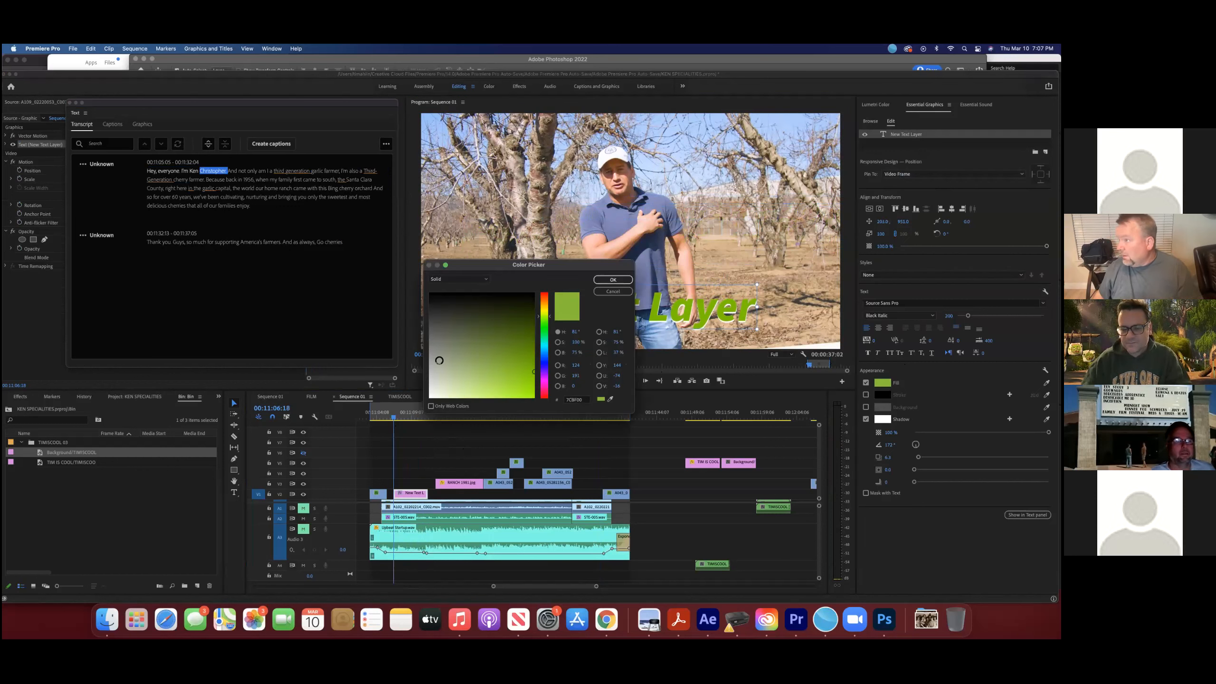
pyautogui.moveTo(439, 361); pyautogui.dragTo(422, 416)
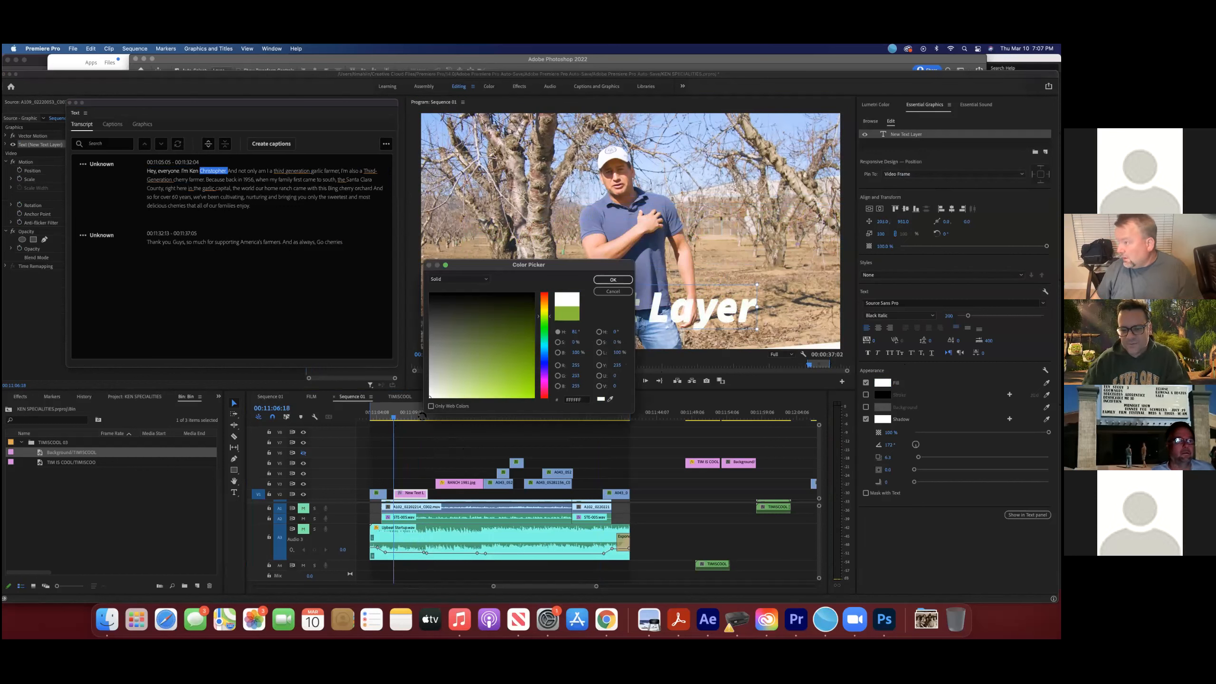
pyautogui.click(615, 280)
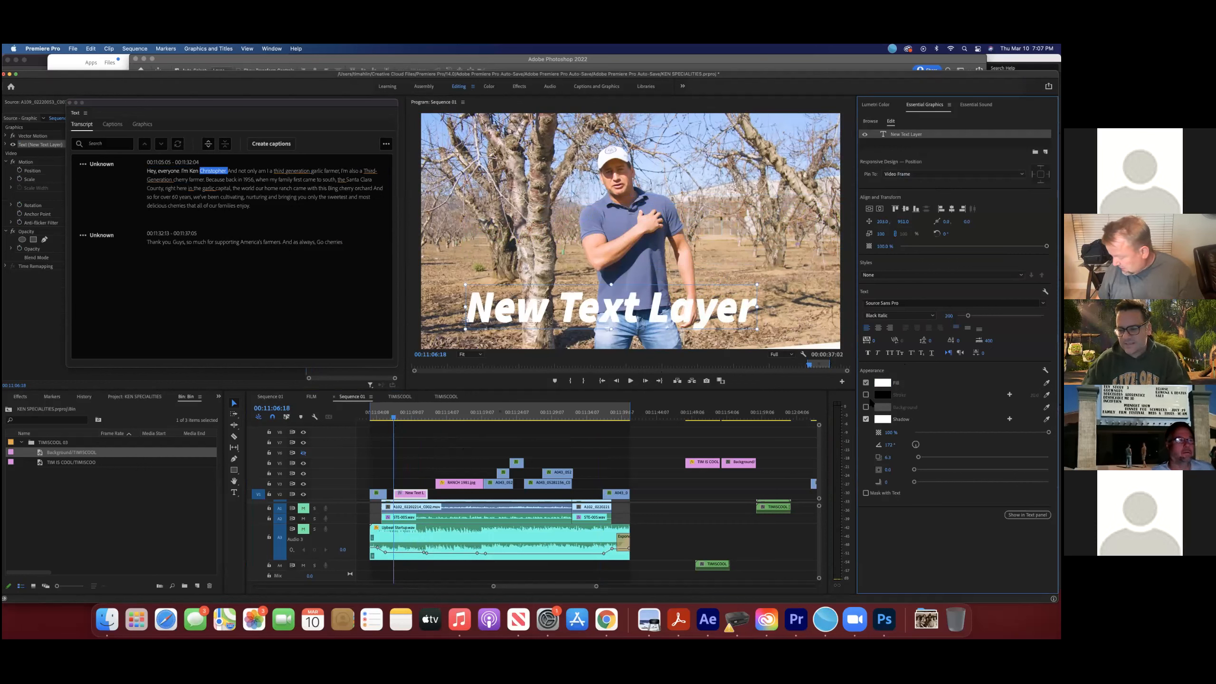
# Step: Turn off the text layer's shadow and give it a black stroke
pyautogui.click(866, 419)
pyautogui.click(866, 394)
pyautogui.click(882, 394)
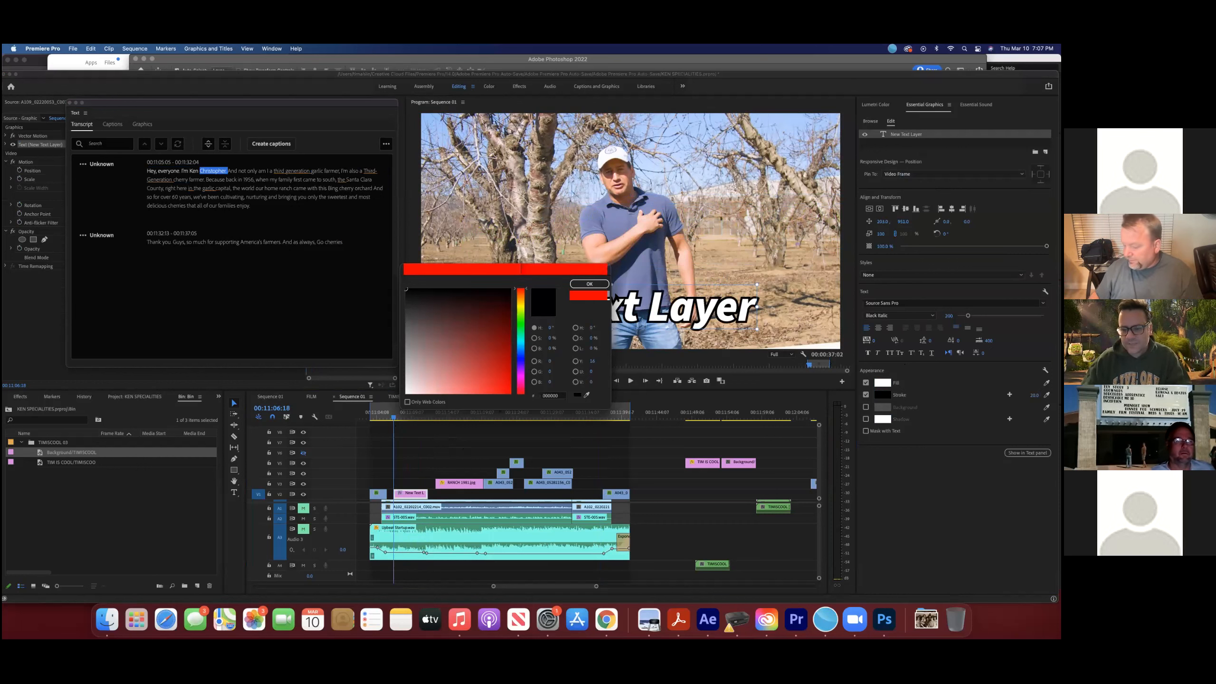
pyautogui.click(589, 283)
# Step: Reduce the new text layer's font size and set its font to Arial Black
pyautogui.moveTo(968, 316); pyautogui.dragTo(963, 316)
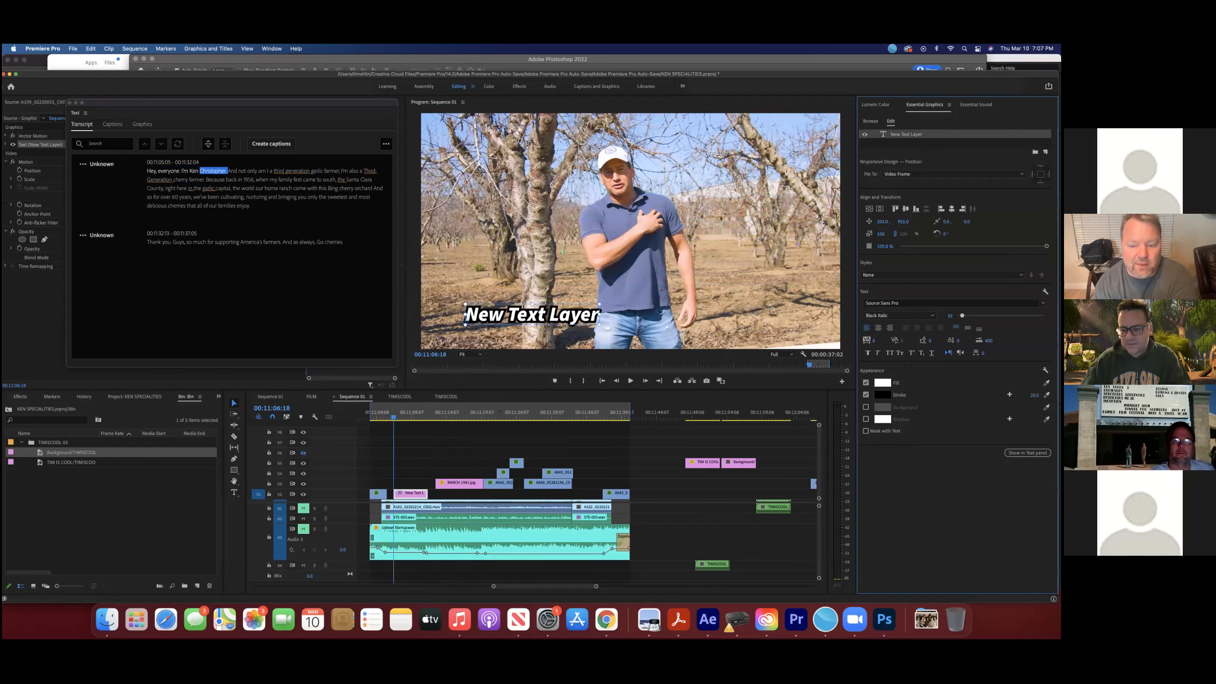
pyautogui.click(909, 303)
pyautogui.scroll(10, 936, 396)
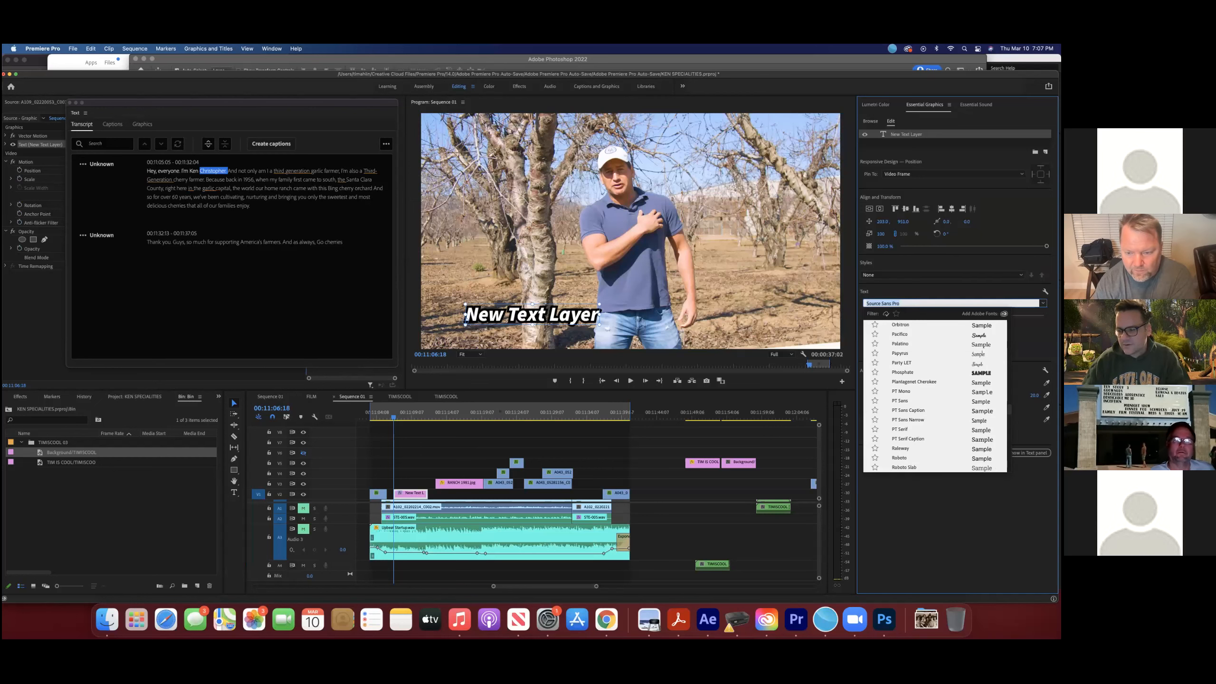
pyautogui.scroll(15, 935, 396)
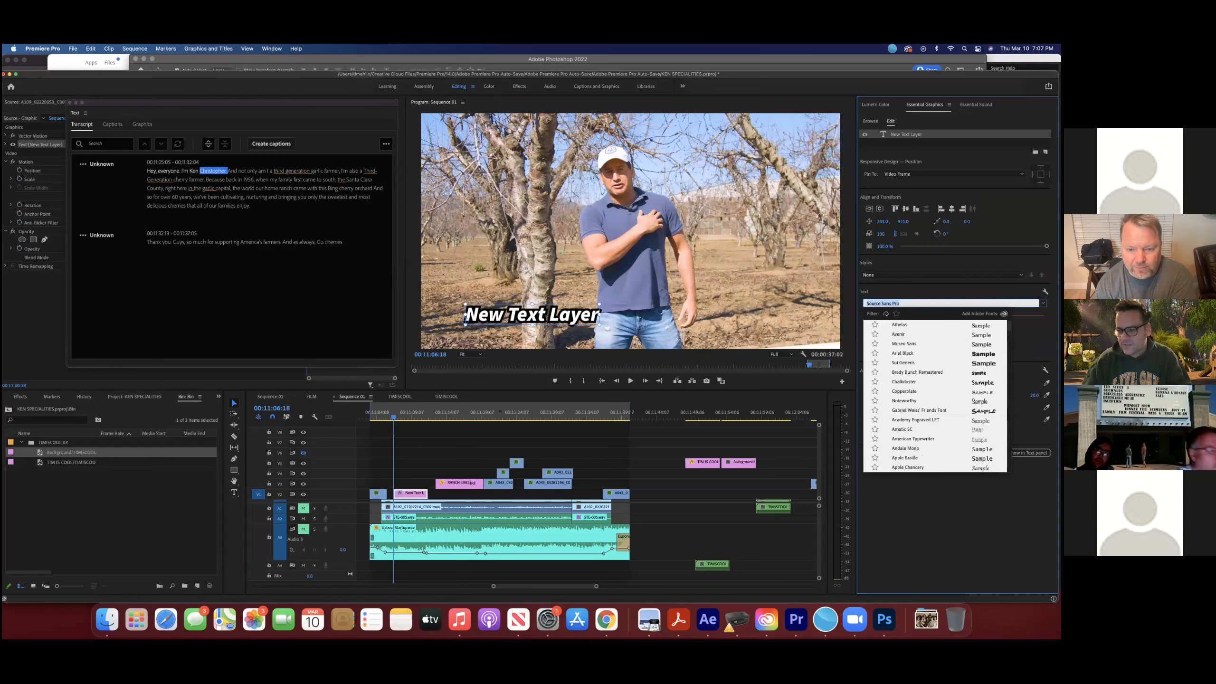
pyautogui.click(907, 352)
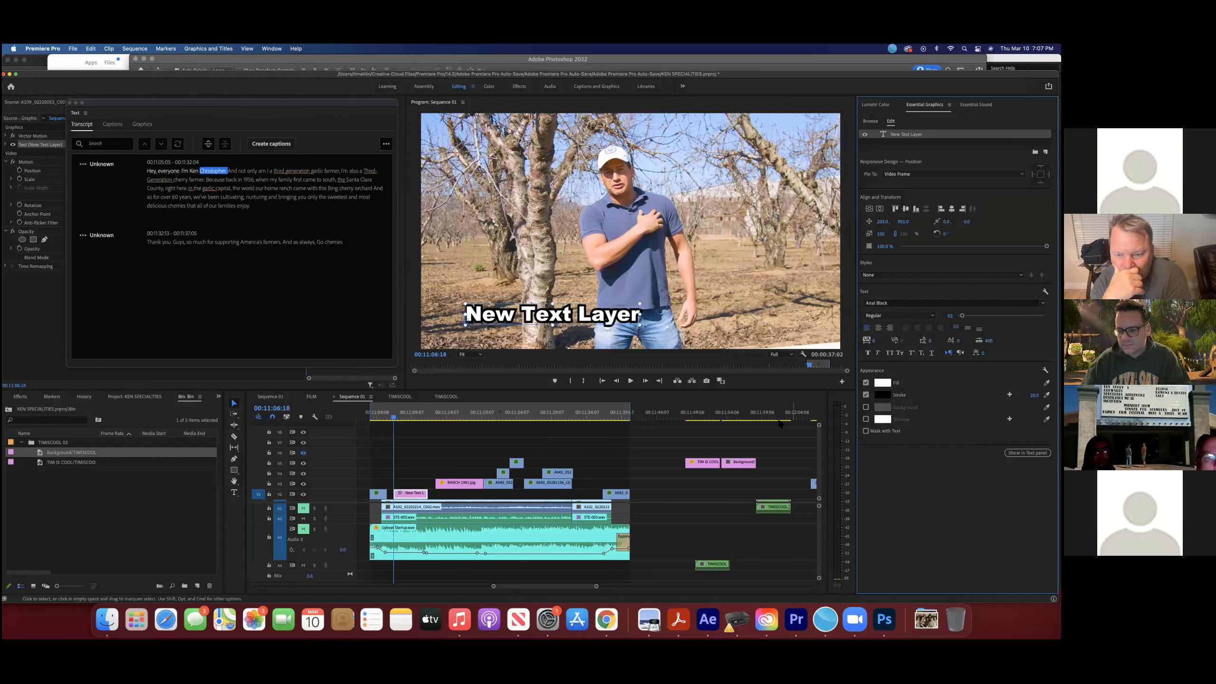
# Step: Save the project and replace the placeholder text in the lower part of the frame with the copied transcript passage
pyautogui.press('super+s')
pyautogui.doubleClick(548, 315)
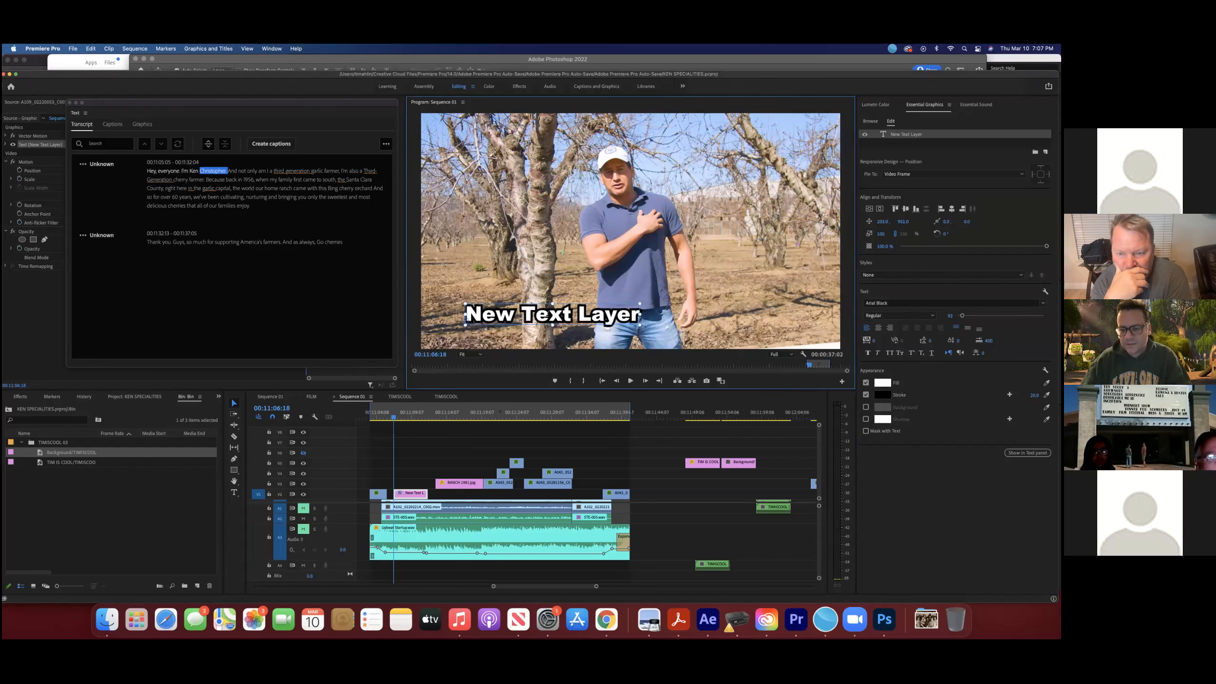
pyautogui.press('super+v')
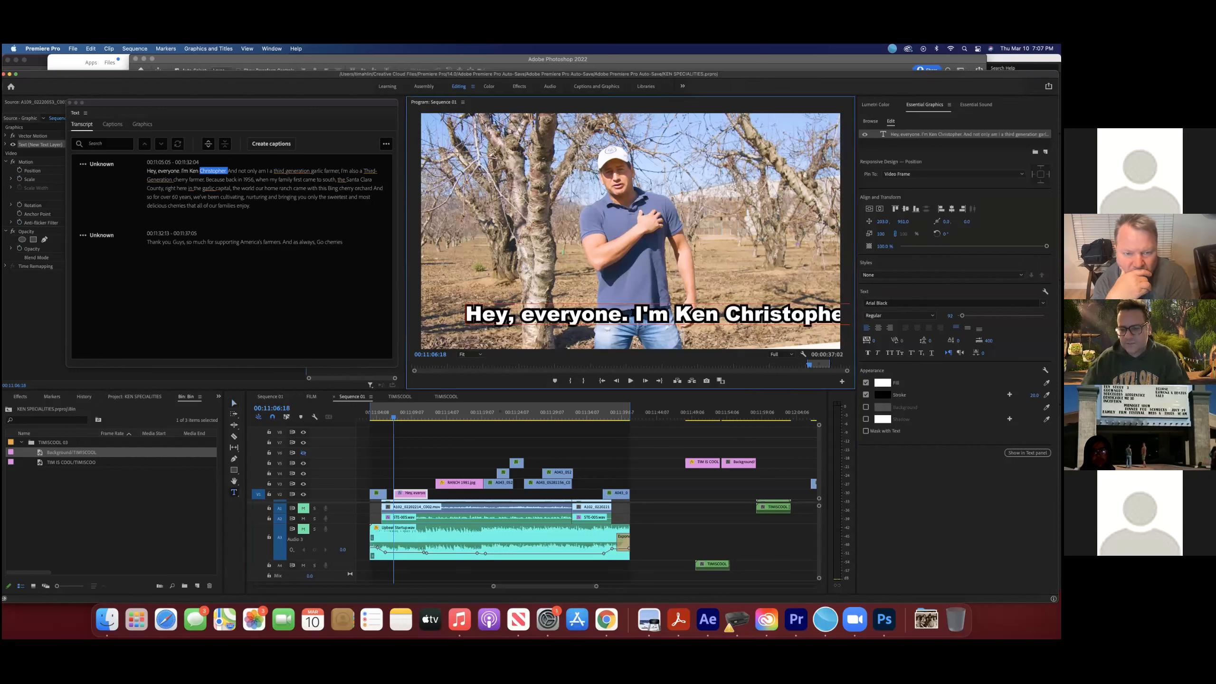
pyautogui.click(637, 315)
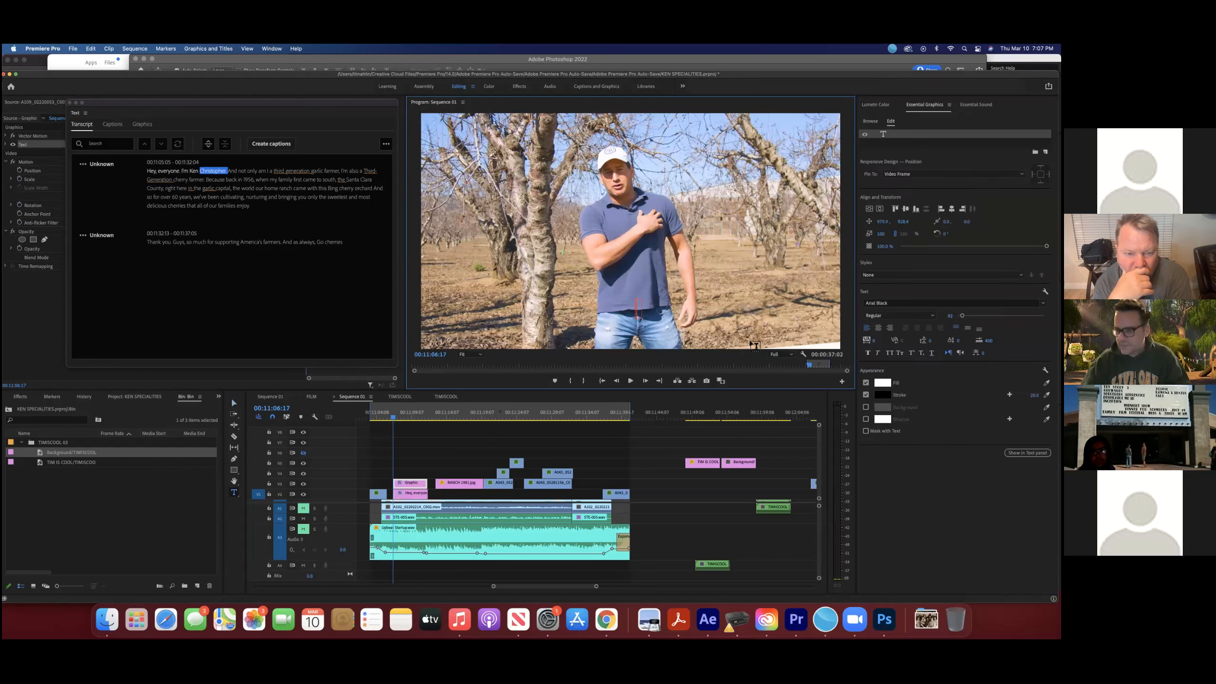
# Step: Select the transcript text layer at 00:11:08:14, reduce its size slightly and start a new line before "And not only am I"
pyautogui.click(411, 485)
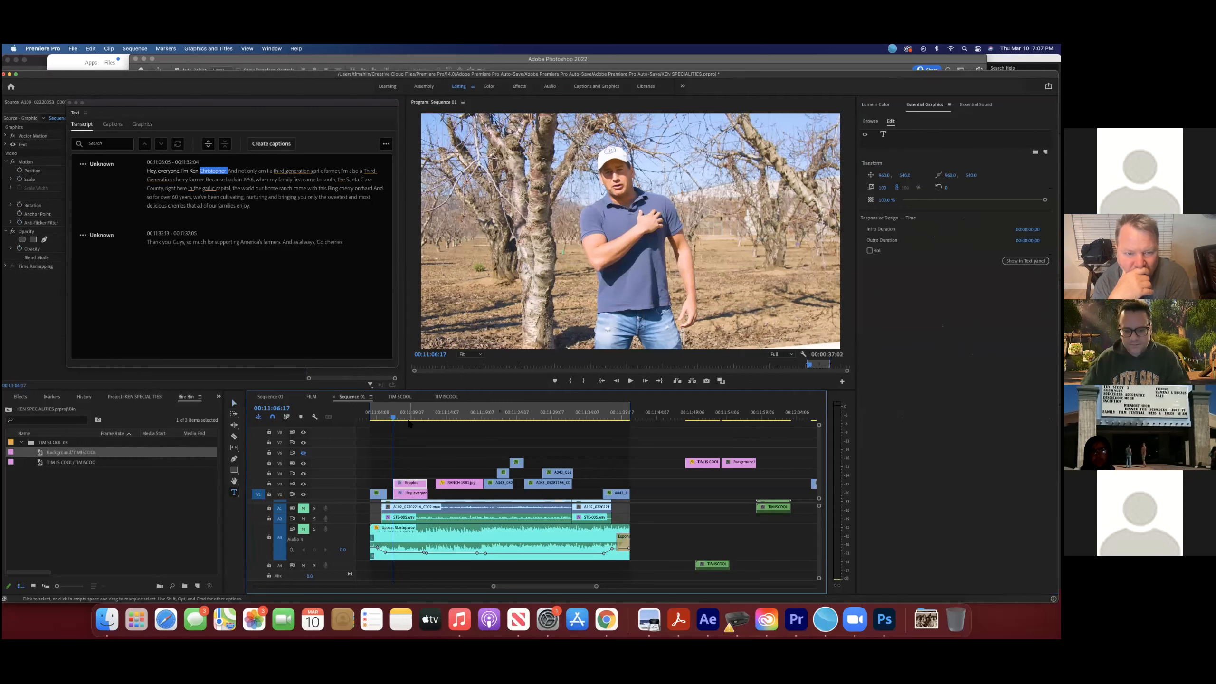
pyautogui.press('space')
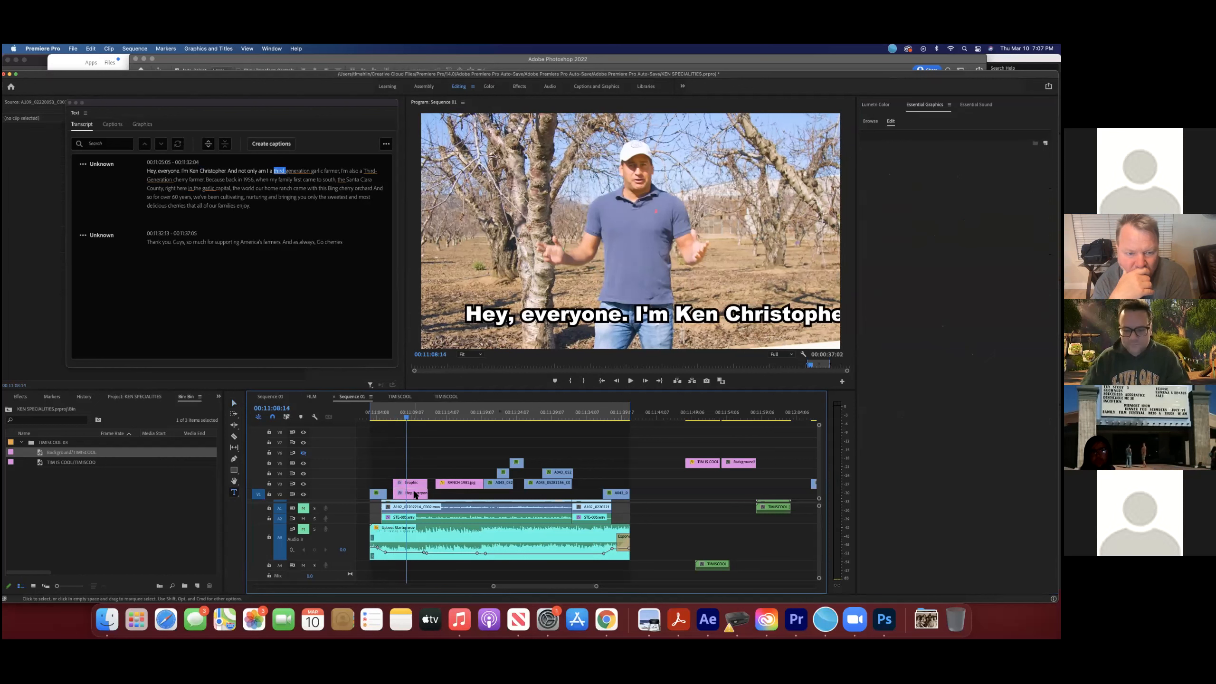
pyautogui.click(414, 494)
pyautogui.click(917, 131)
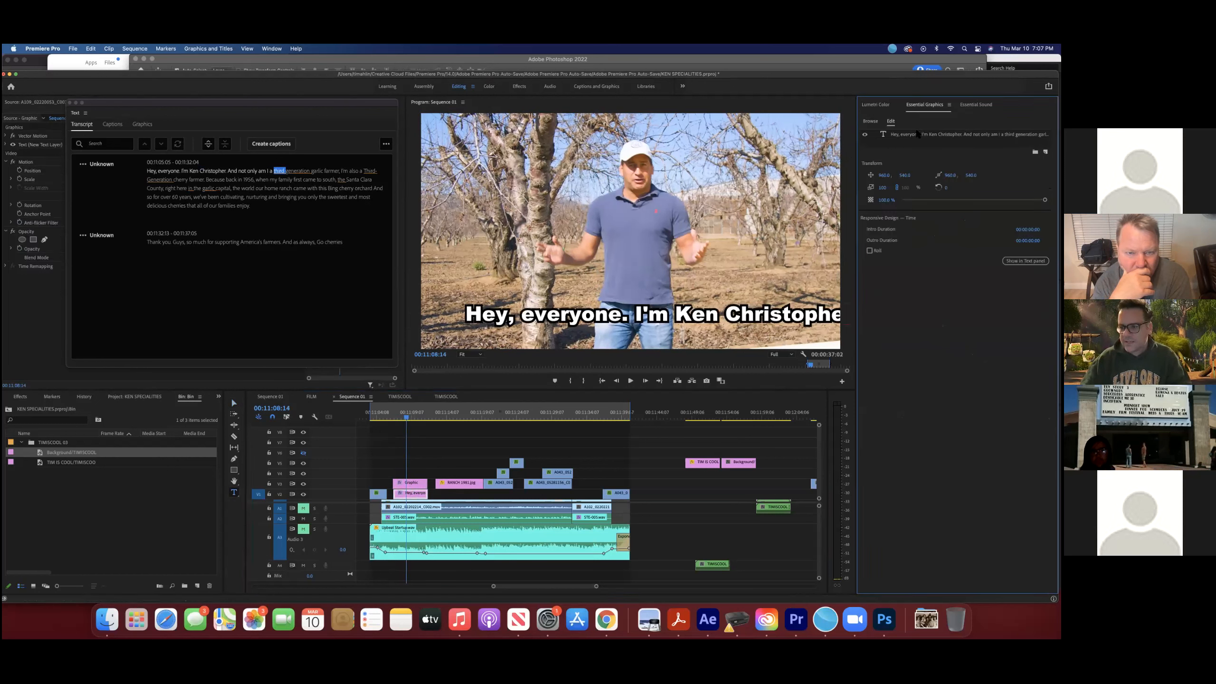
pyautogui.moveTo(951, 316); pyautogui.dragTo(940, 316)
pyautogui.click(803, 317)
pyautogui.press('Return')
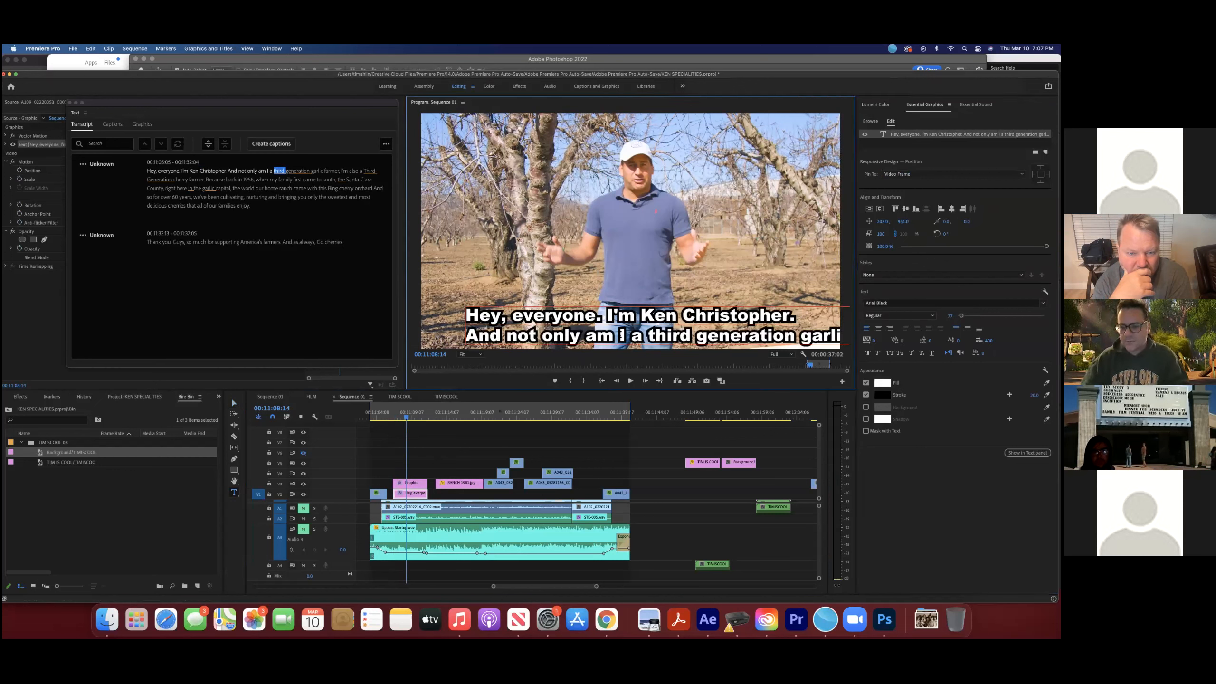
# Step: Centre-align the caption text and delete everything after "I'm also a" in its second line
pyautogui.click(877, 328)
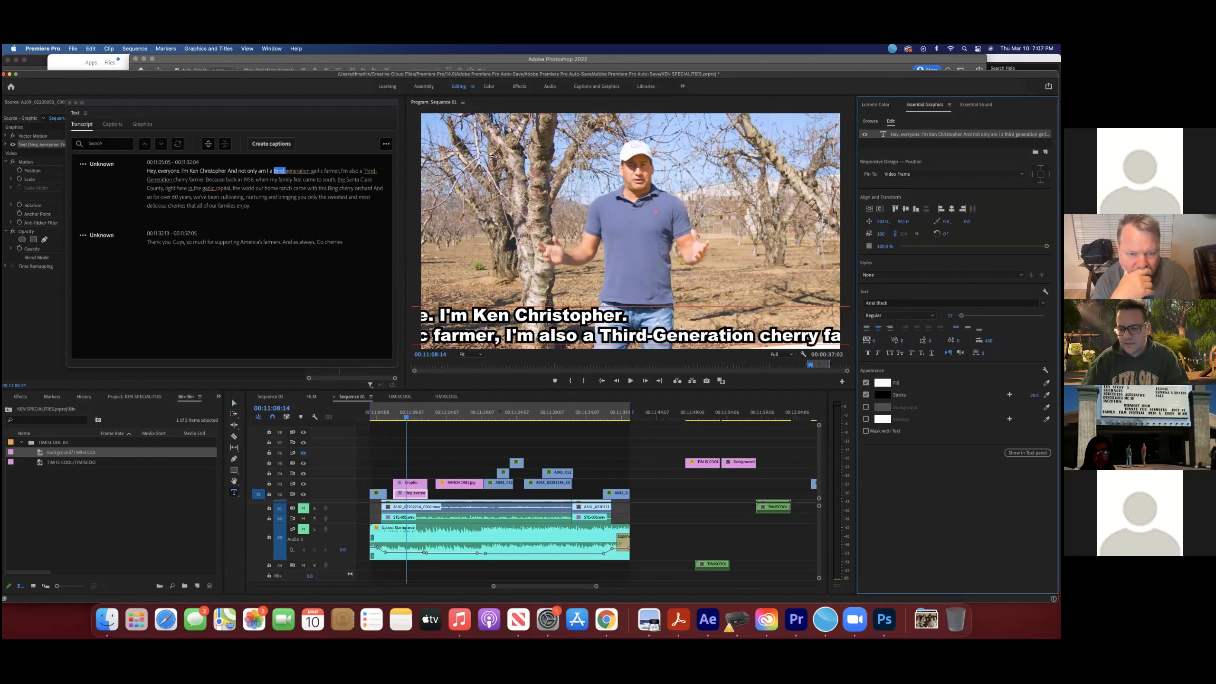
pyautogui.click(763, 337)
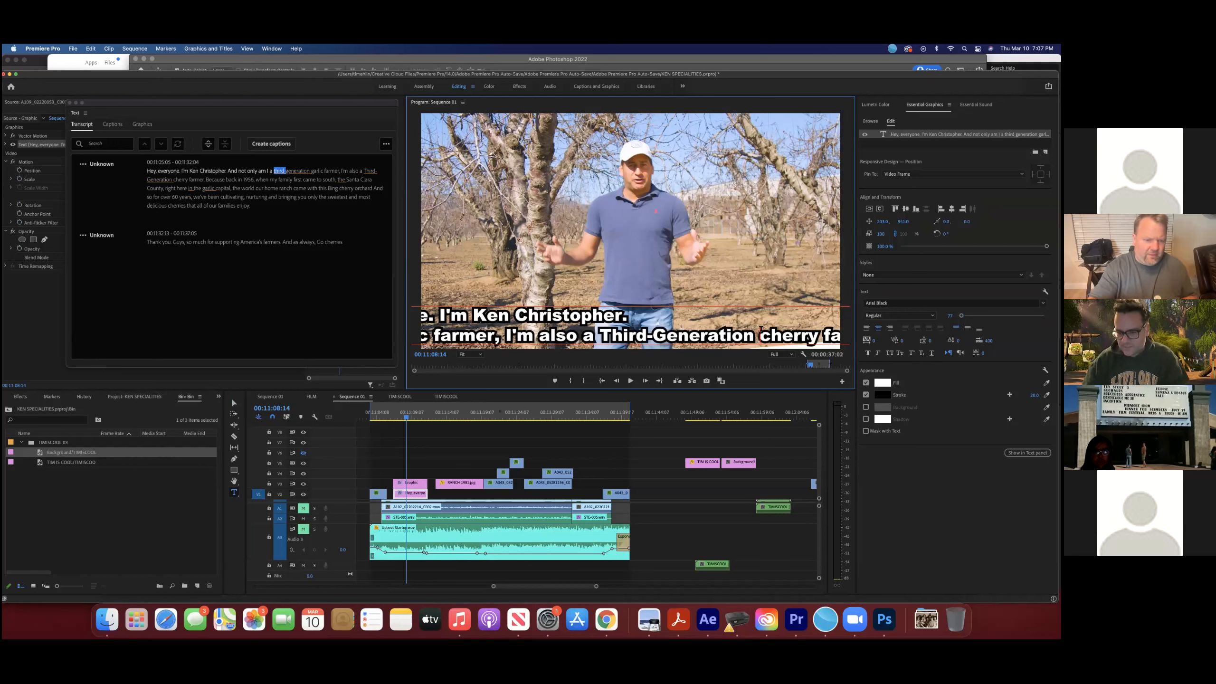
pyautogui.moveTo(762, 332); pyautogui.dragTo(903, 392)
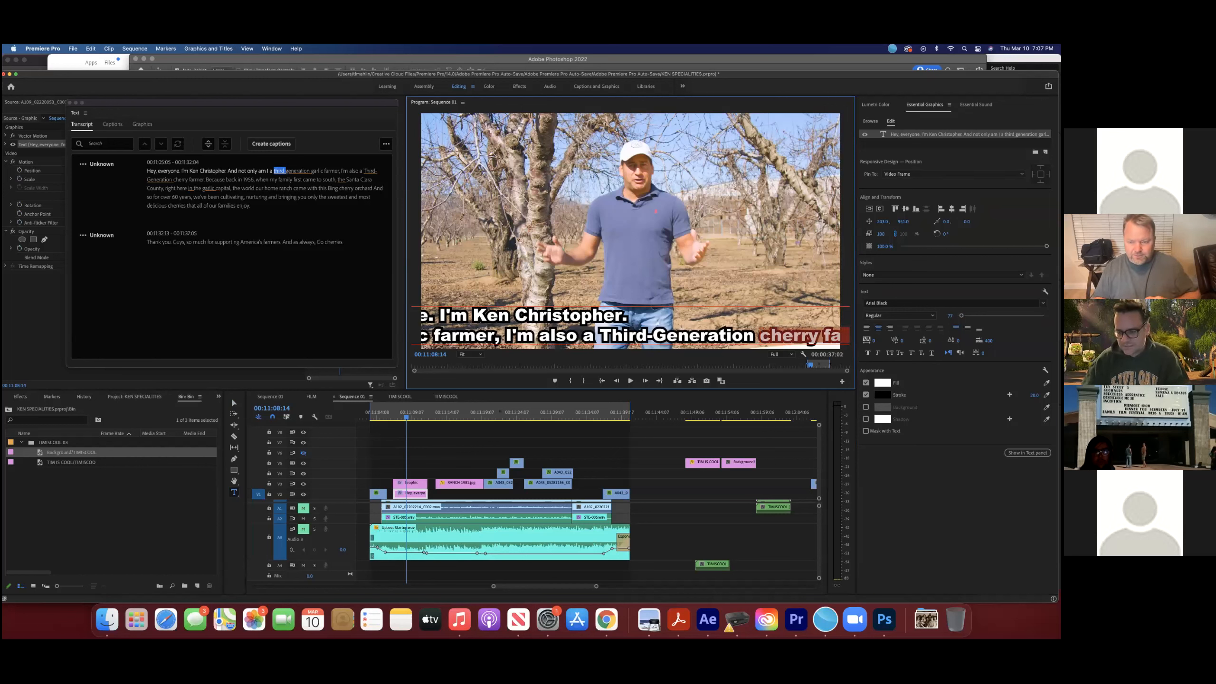
pyautogui.press('BackSpace')
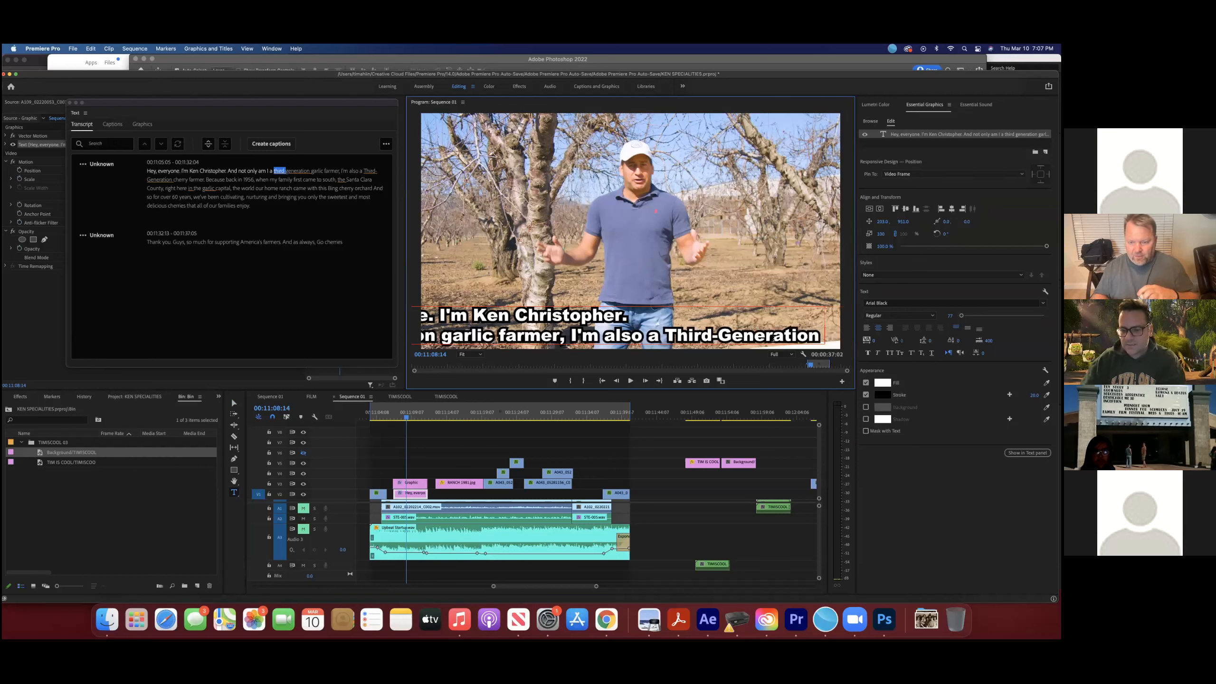
pyautogui.moveTo(822, 336); pyautogui.dragTo(665, 336)
pyautogui.press('BackSpace')
pyautogui.press('Right')
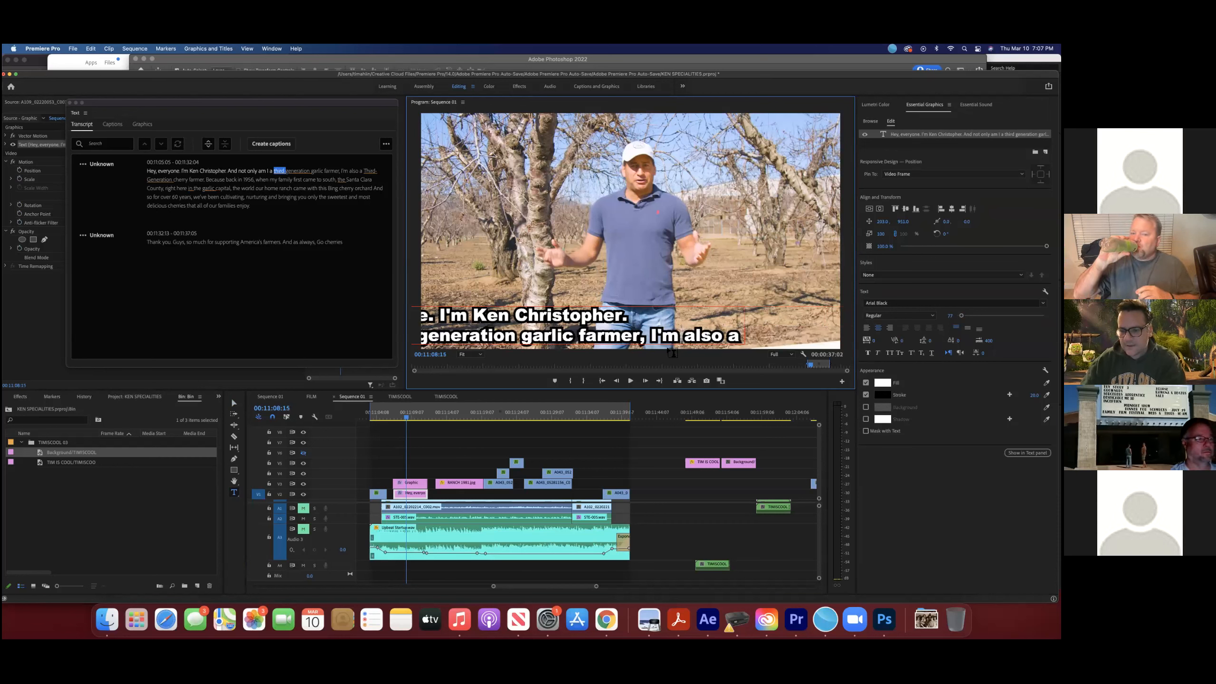
# Step: Centre the caption horizontally in the frame and cut its second line back to "And not only am I a third generation"
pyautogui.click(879, 208)
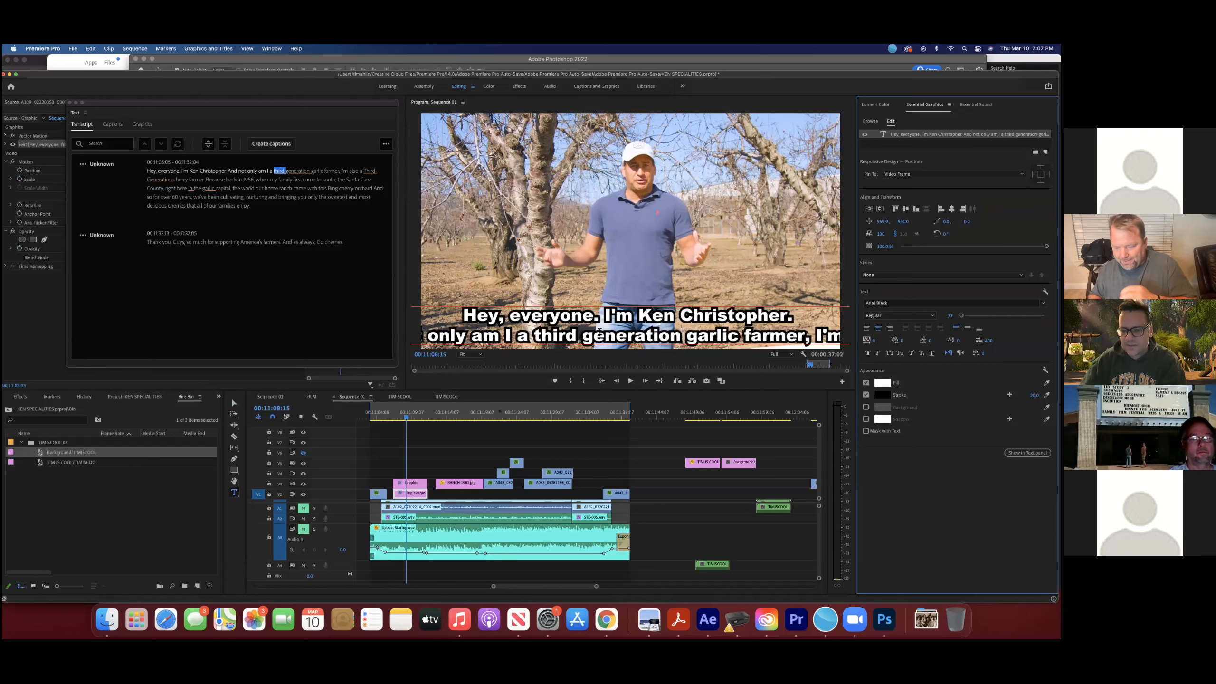
pyautogui.moveTo(692, 336); pyautogui.dragTo(831, 399)
pyautogui.press('BackSpace')
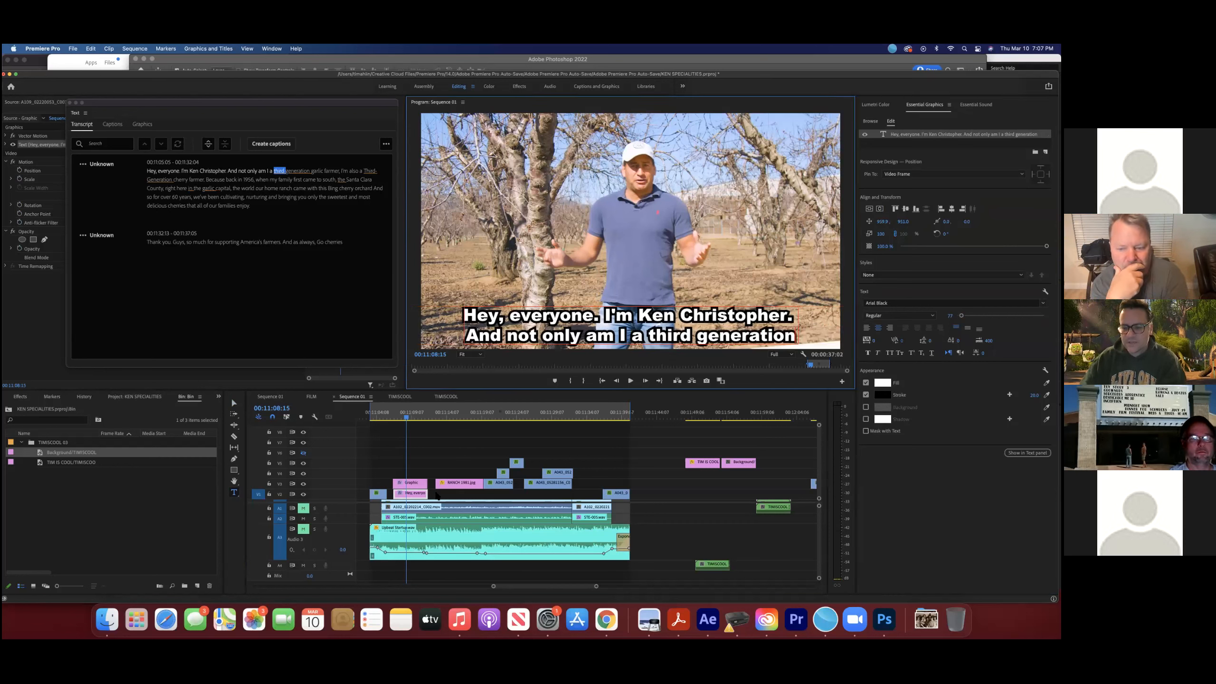
# Step: Move the caption clip to a free higher video track and align its start with the beginning of the interview clip
pyautogui.moveTo(417, 493); pyautogui.dragTo(402, 461)
pyautogui.click(383, 418)
pyautogui.moveTo(383, 421); pyautogui.dragTo(382, 421)
pyautogui.moveTo(408, 463); pyautogui.dragTo(403, 464)
# Step: Play the captioned speech, trim the caption clip to end at 00:11:09:03 and delete the empty graphic clip beneath it
pyautogui.press('space')
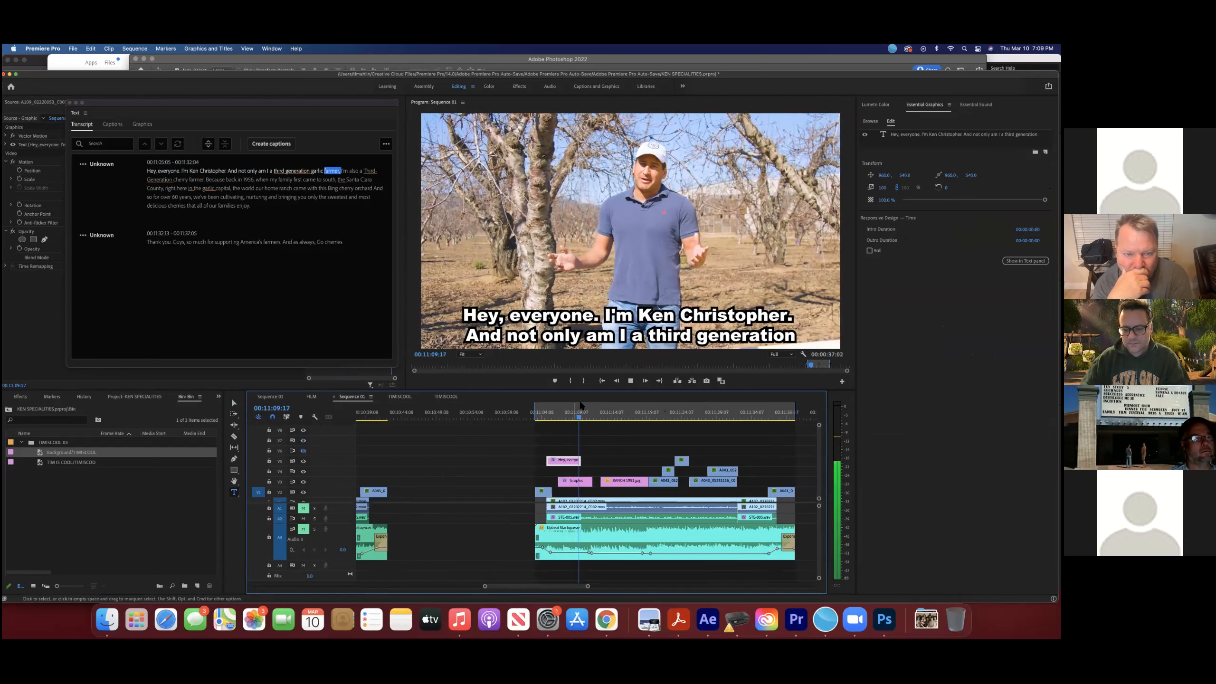
pyautogui.click(567, 417)
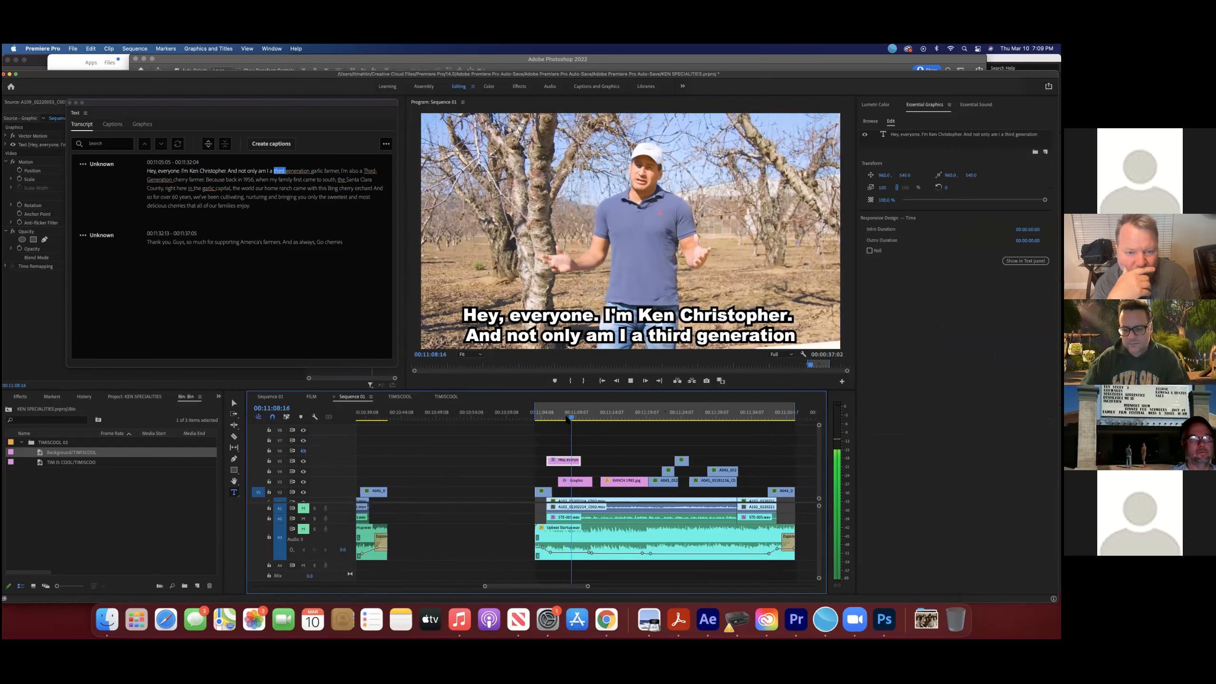
pyautogui.click(569, 416)
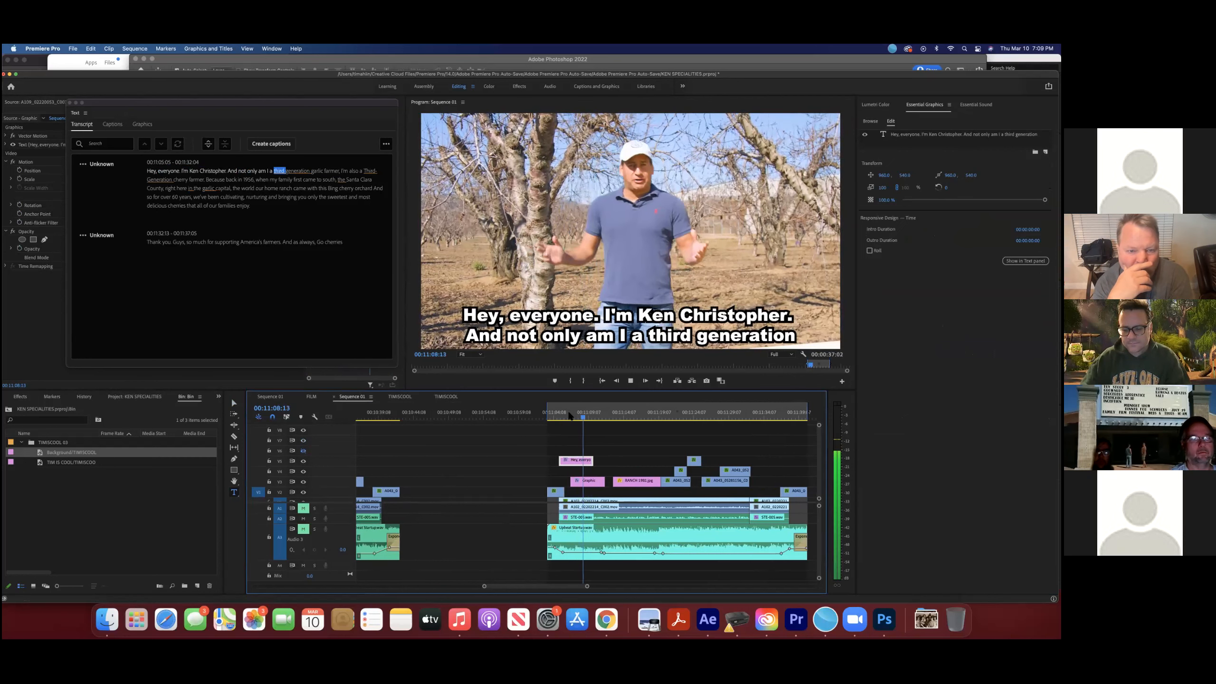
pyautogui.press('space')
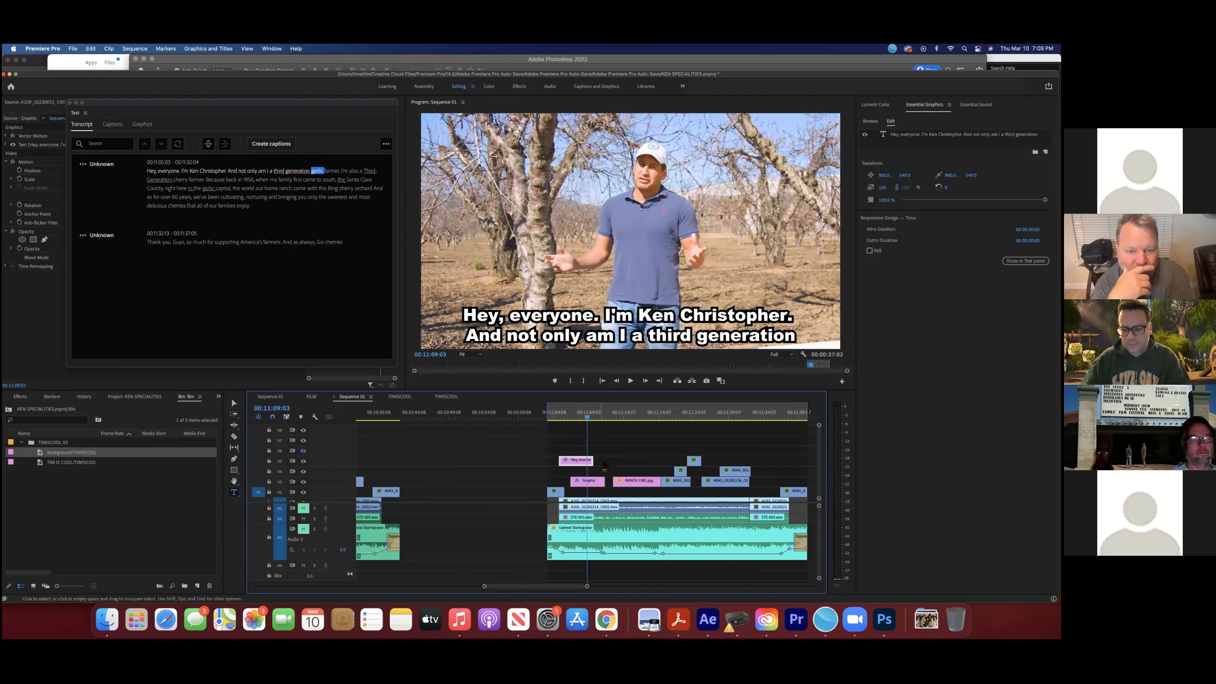
pyautogui.moveTo(593, 460)
pyautogui.mouseDown()
pyautogui.moveTo(615, 461)
pyautogui.moveTo(604, 458)
pyautogui.mouseUp()
pyautogui.press('Delete')
# Step: Copy the caption clip and try pasting it at 00:11:09:03
pyautogui.click(569, 461)
pyautogui.press('super+c')
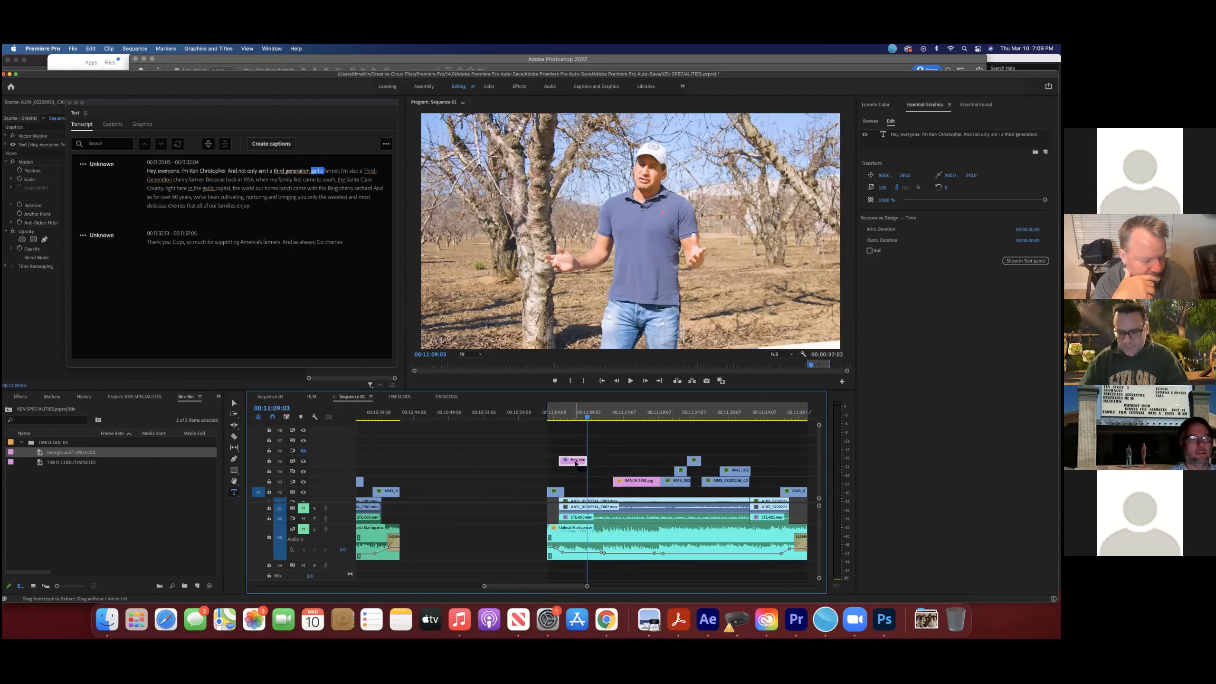
pyautogui.press('super+v')
pyautogui.scroll(-1, 597, 474)
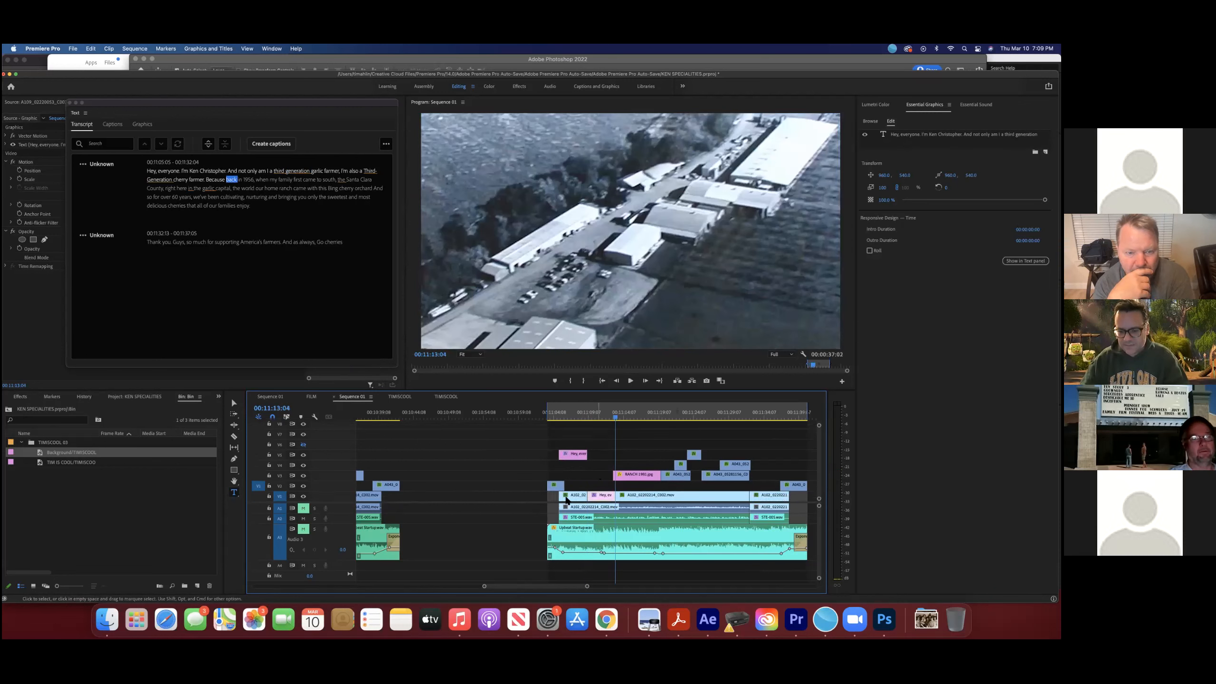
# Step: Target the caption's track instead of the lowest video track, undo the last paste and paste the copy right after the original caption
pyautogui.click(281, 496)
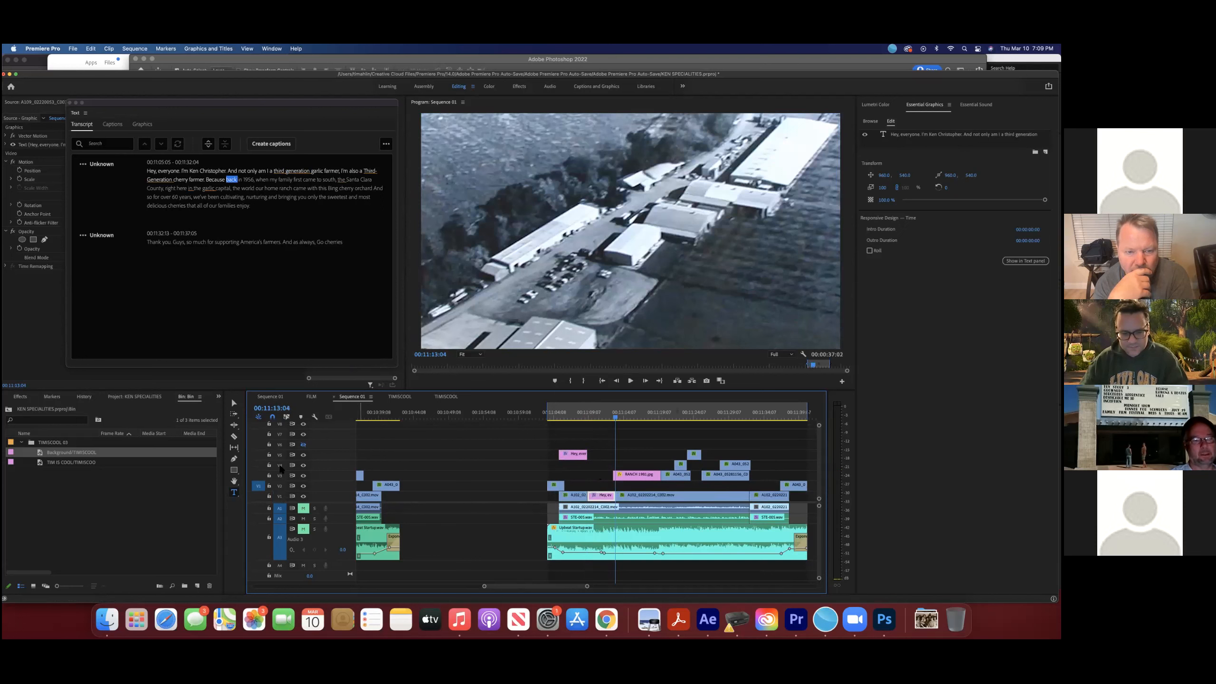
pyautogui.click(281, 456)
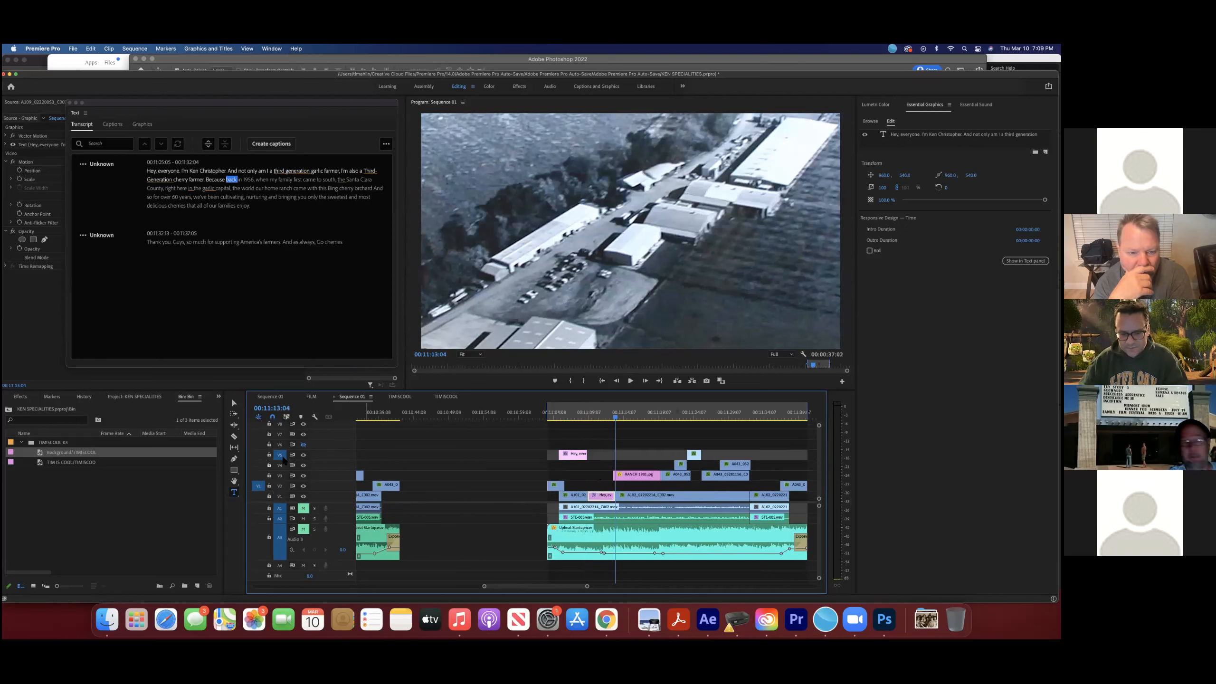
pyautogui.moveTo(258, 486); pyautogui.dragTo(260, 456)
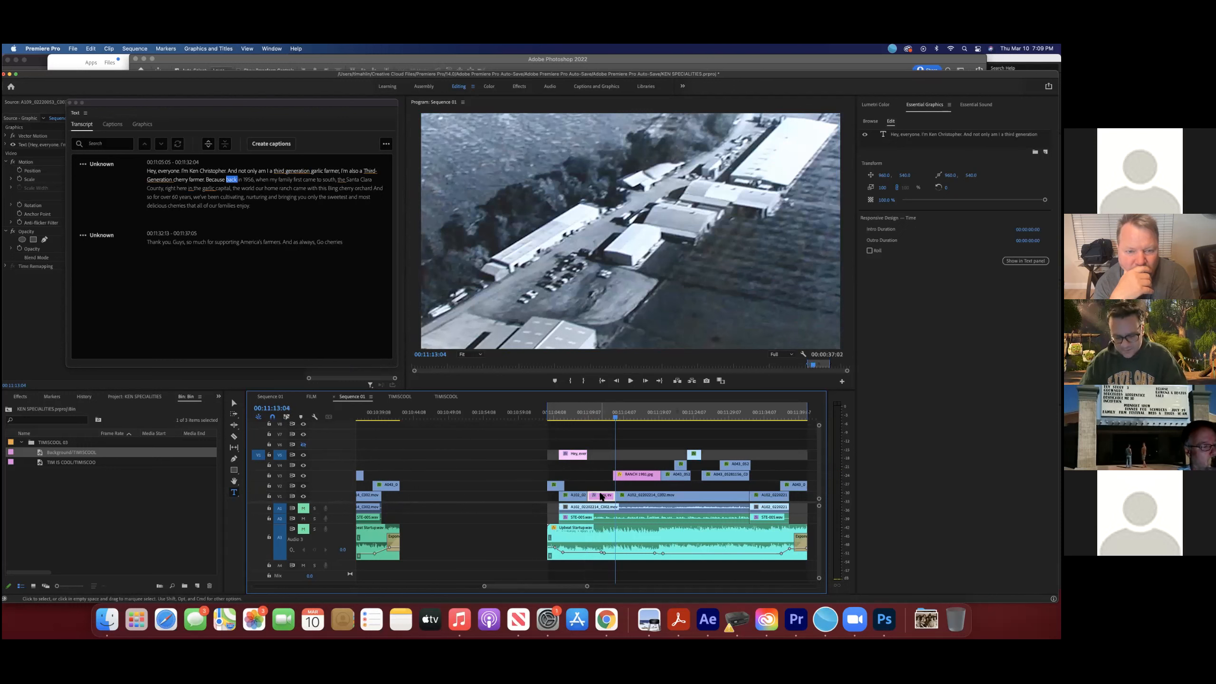
pyautogui.press('super+z')
pyautogui.press('super+v')
# Step: Play across the join between the two caption clips to check where the first caption's words end
pyautogui.moveTo(570, 421); pyautogui.dragTo(598, 423)
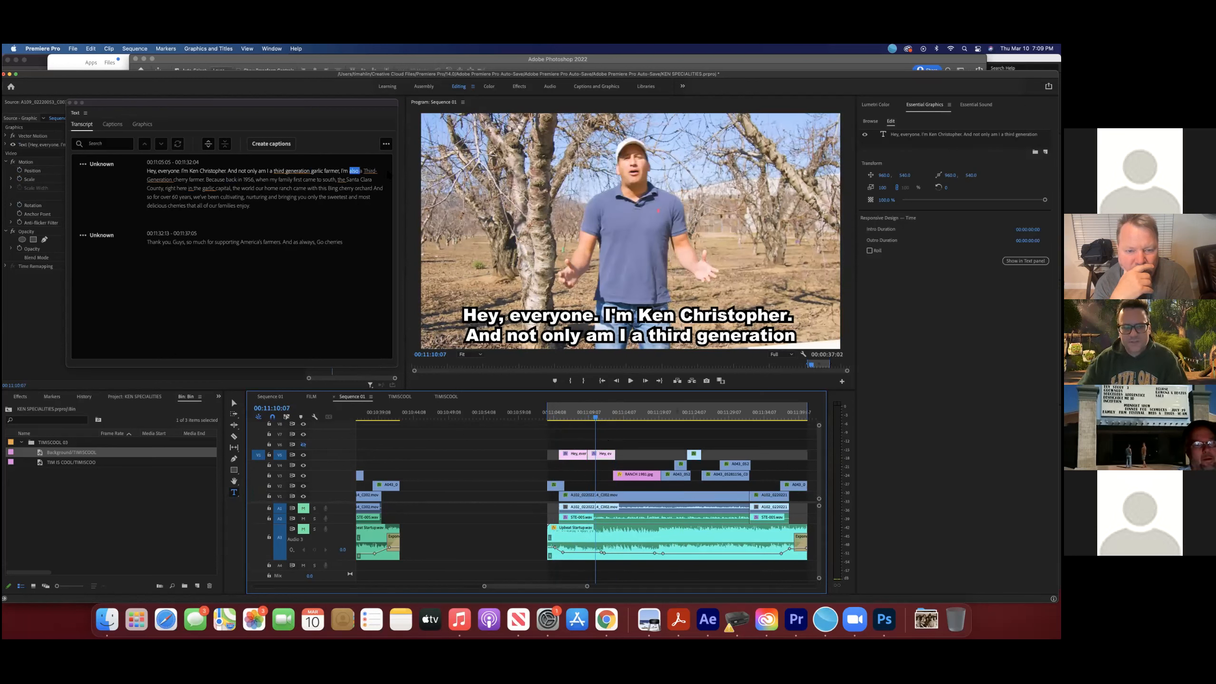
pyautogui.click(581, 417)
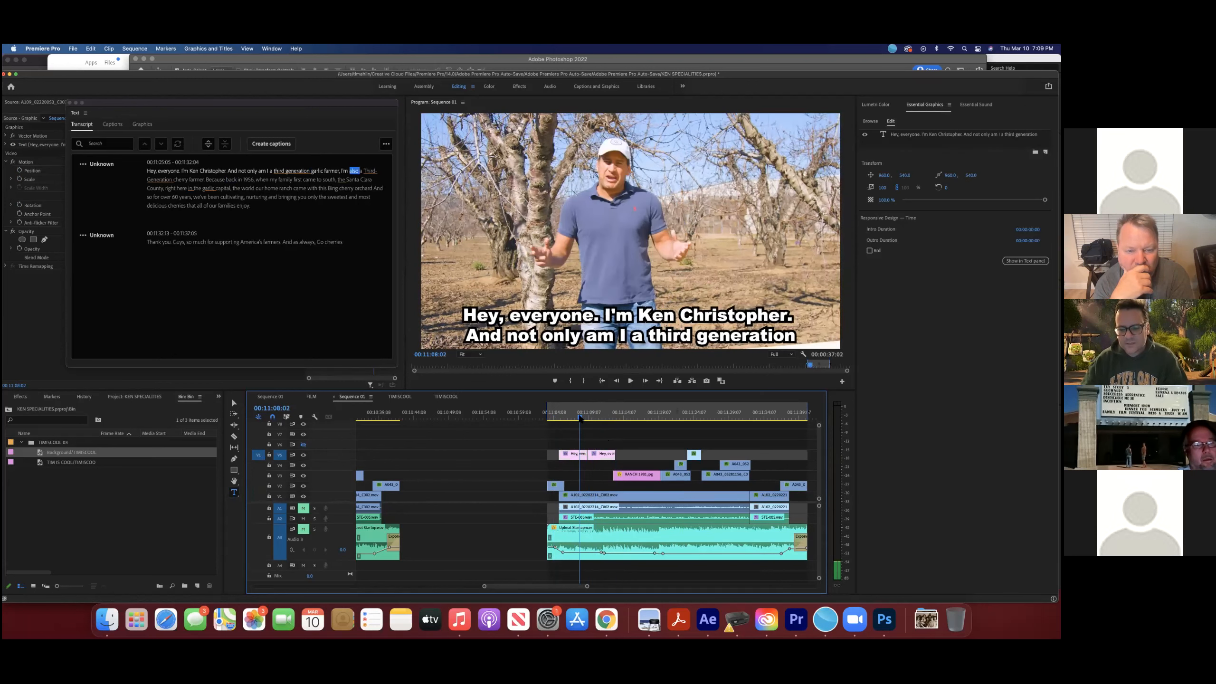
pyautogui.press('space')
pyautogui.click(578, 415)
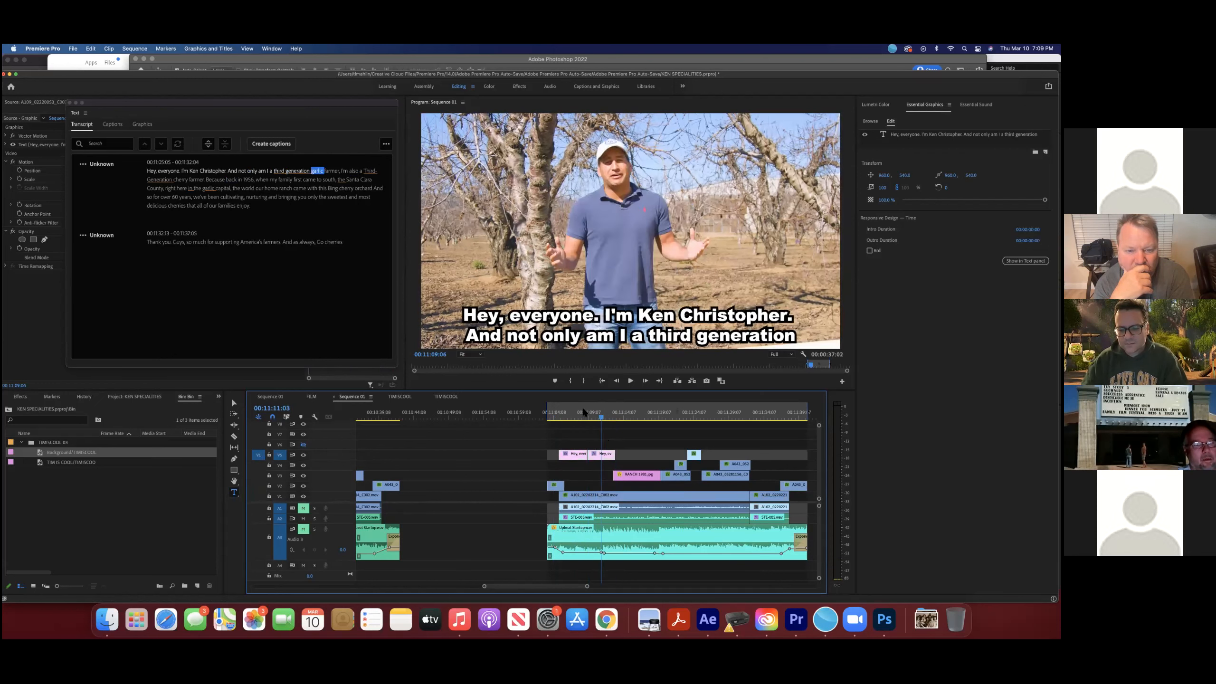
pyautogui.press('space')
pyautogui.press('space')
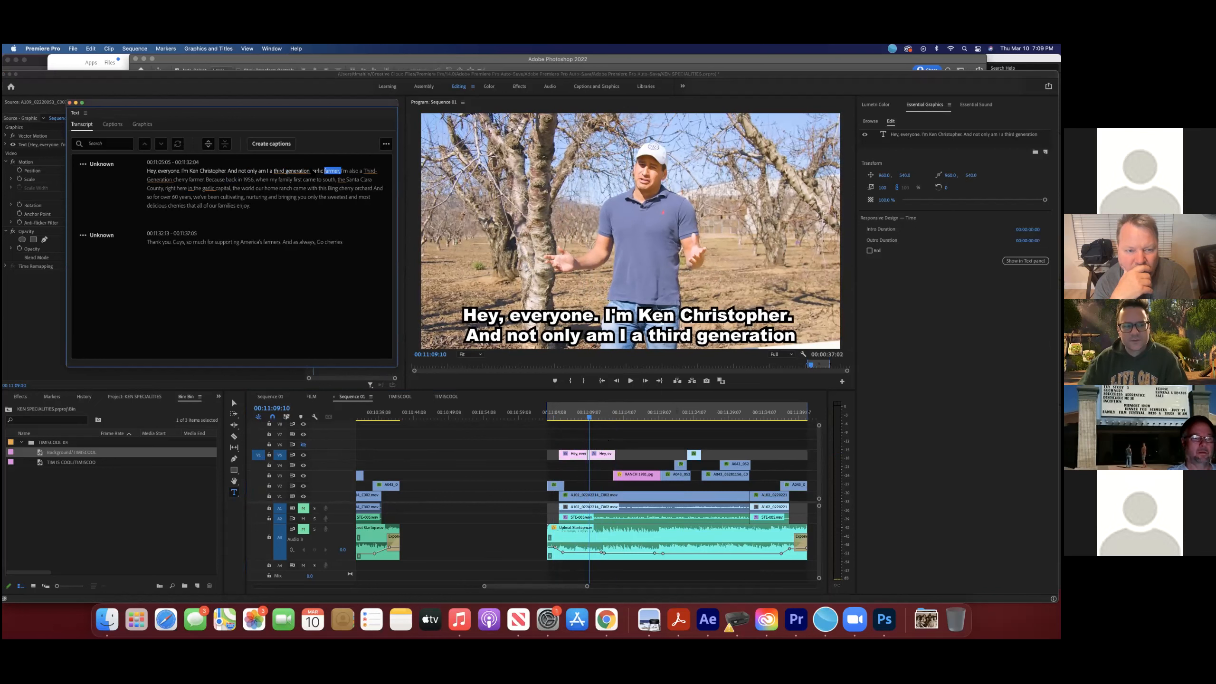
# Step: Copy "garlic farmer, I'm also a Third-Generation cherry farmer." from the opening transcript block
pyautogui.doubleClick(317, 171)
pyautogui.hotkey('shift', 'Down')
pyautogui.hotkey('shift', 'Down')
pyautogui.hotkey('shift', 'Down')
pyautogui.hotkey('shift', 'Down')
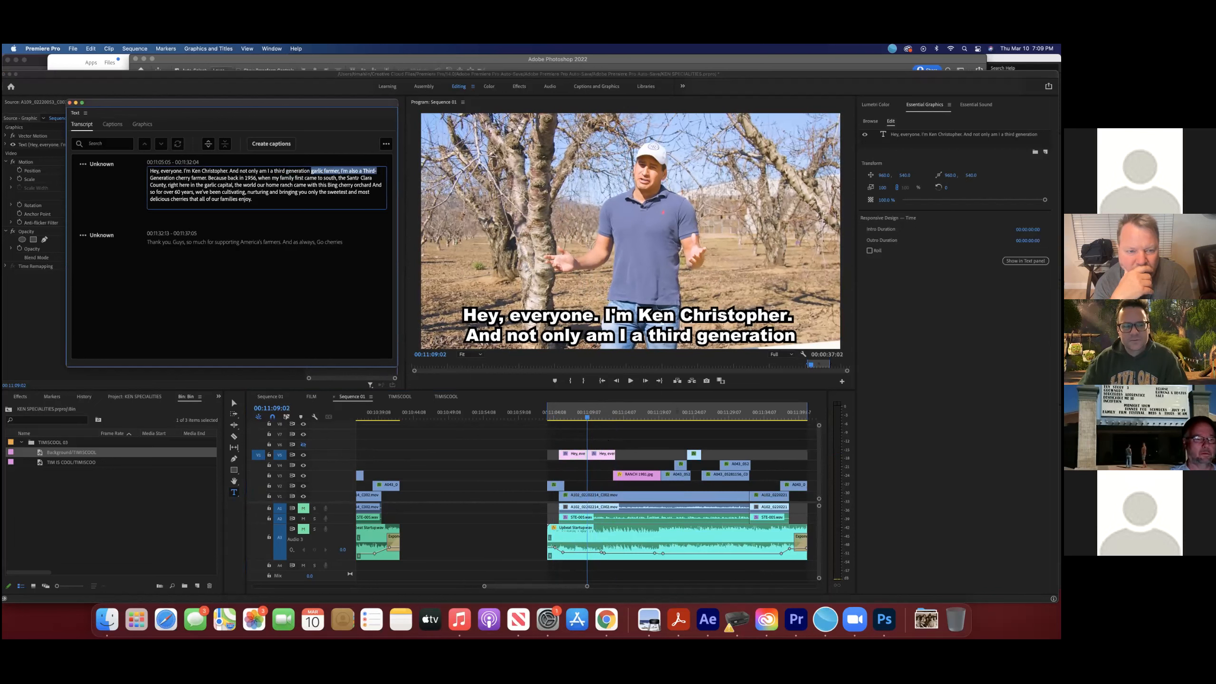
pyautogui.keyDown('shift'); pyautogui.click(209, 177); pyautogui.keyUp('shift')
pyautogui.press('super+c')
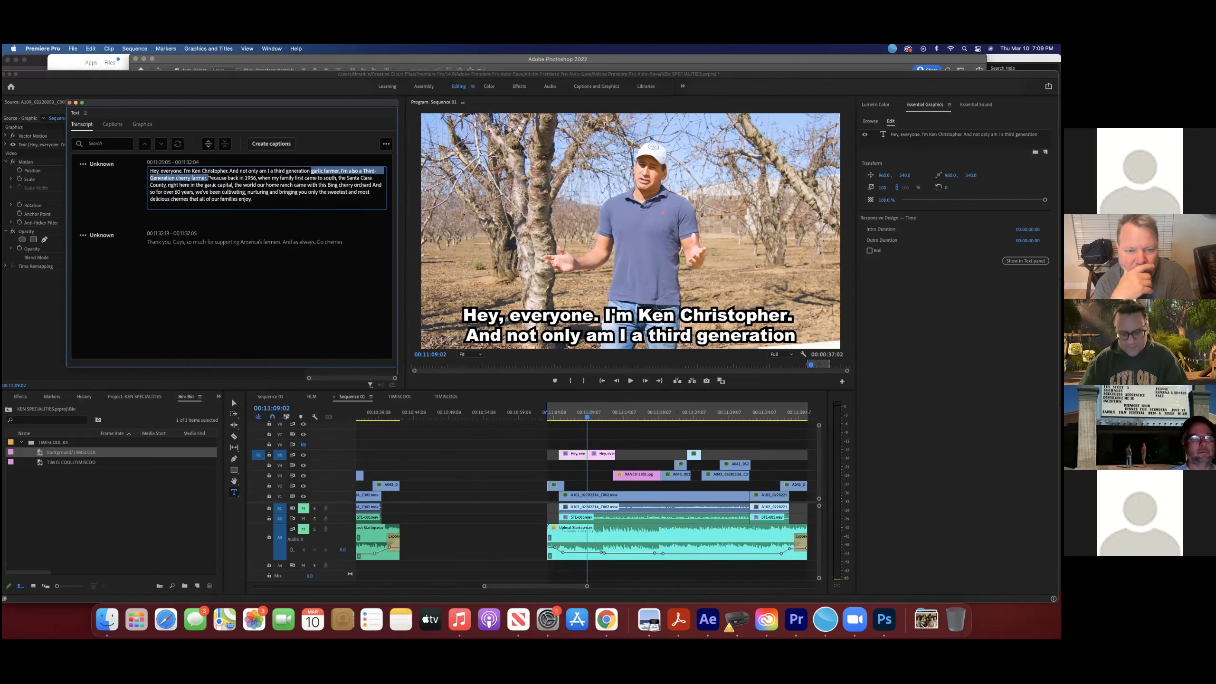
# Step: Replace the second caption clip's entire text with the copied "garlic farmer, I'm also a Third-Generation cherry farmer."
pyautogui.click(600, 456)
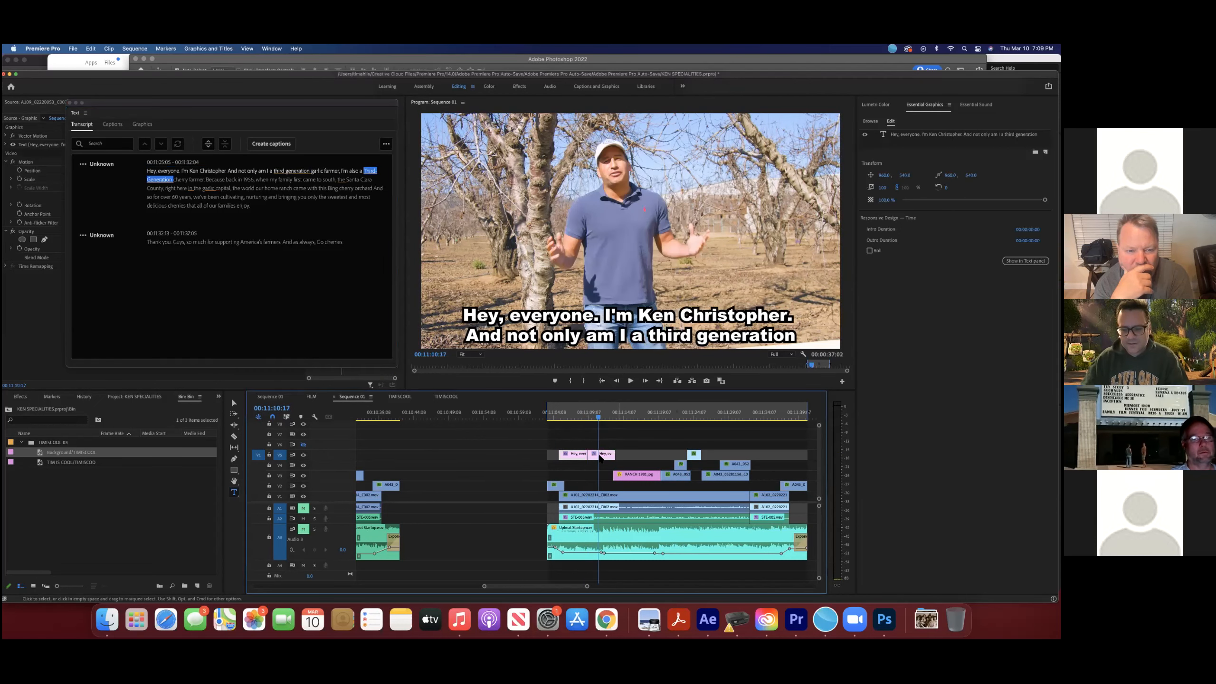
pyautogui.click(622, 336)
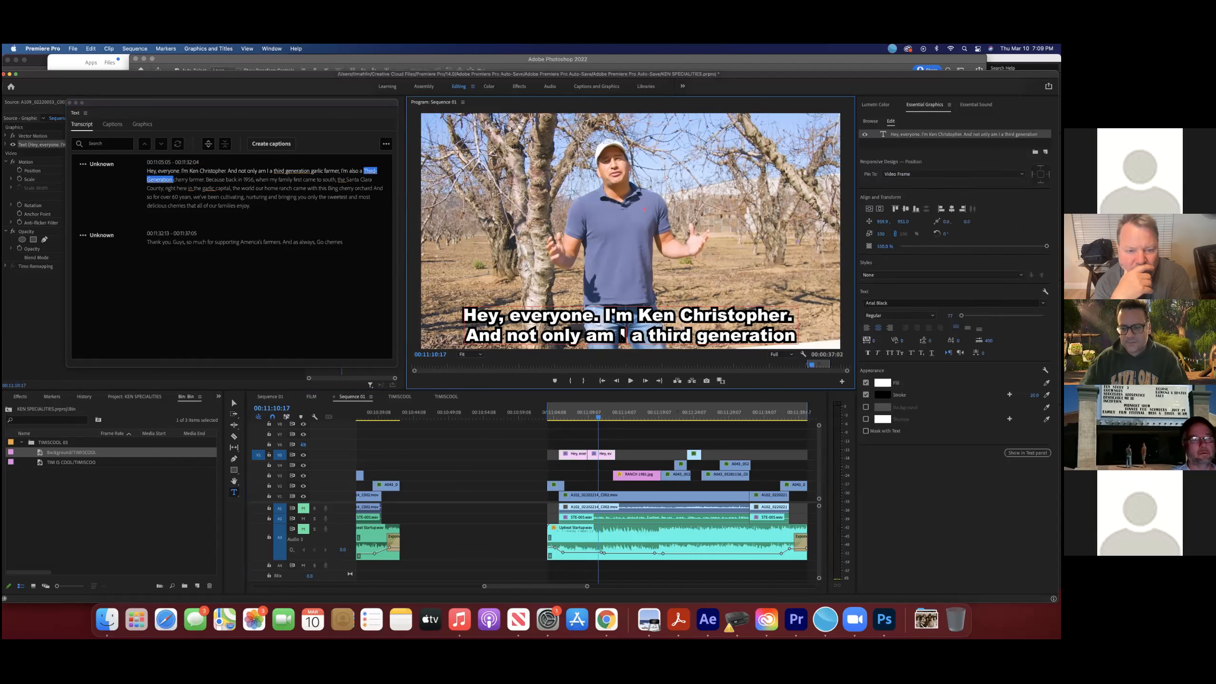
pyautogui.tripleClick(621, 335)
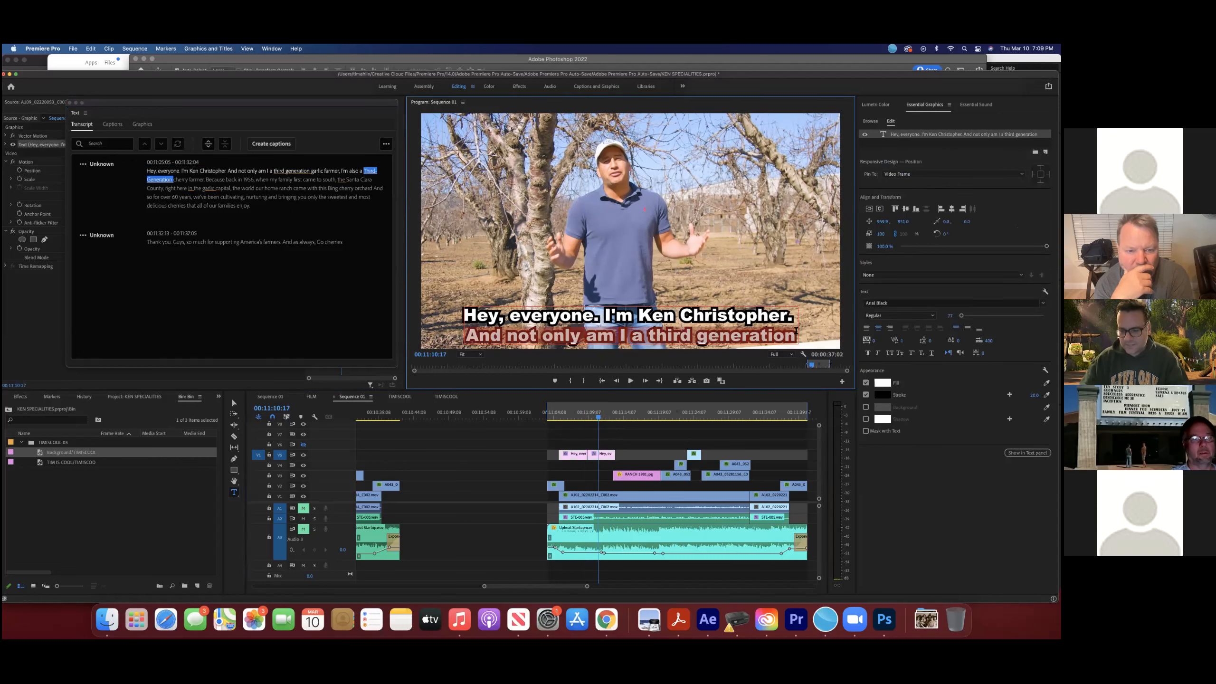
pyautogui.click(793, 336)
pyautogui.moveTo(793, 337); pyautogui.dragTo(440, 290)
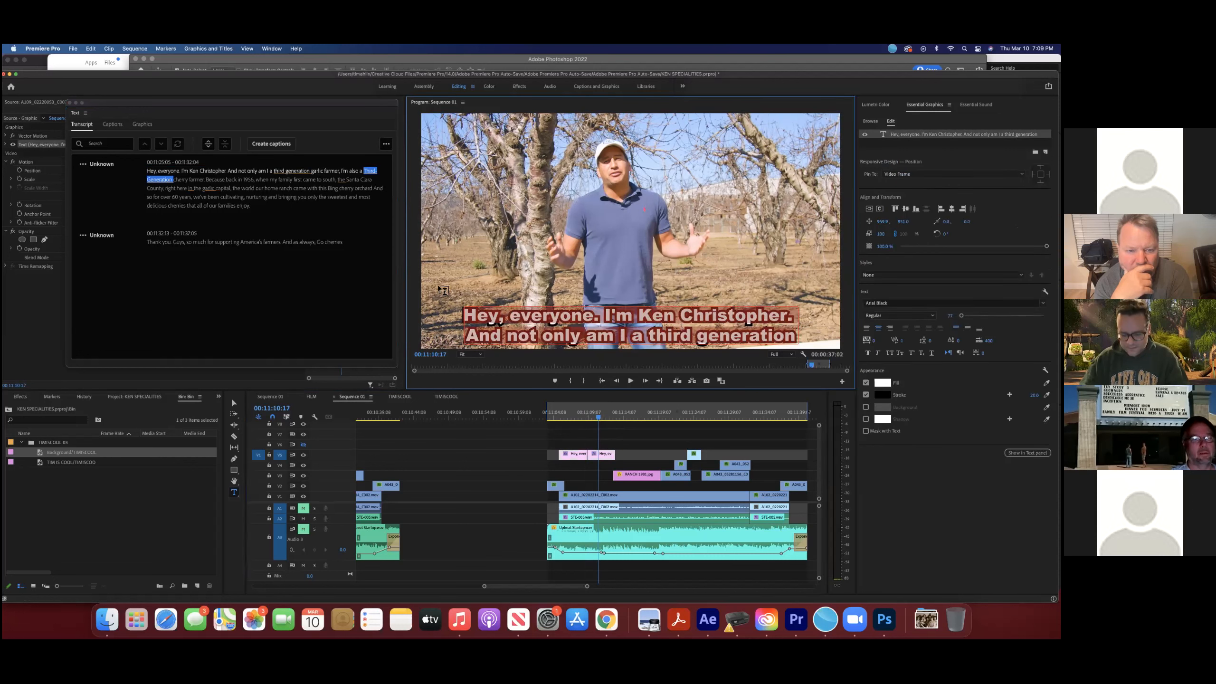
pyautogui.press('super+v')
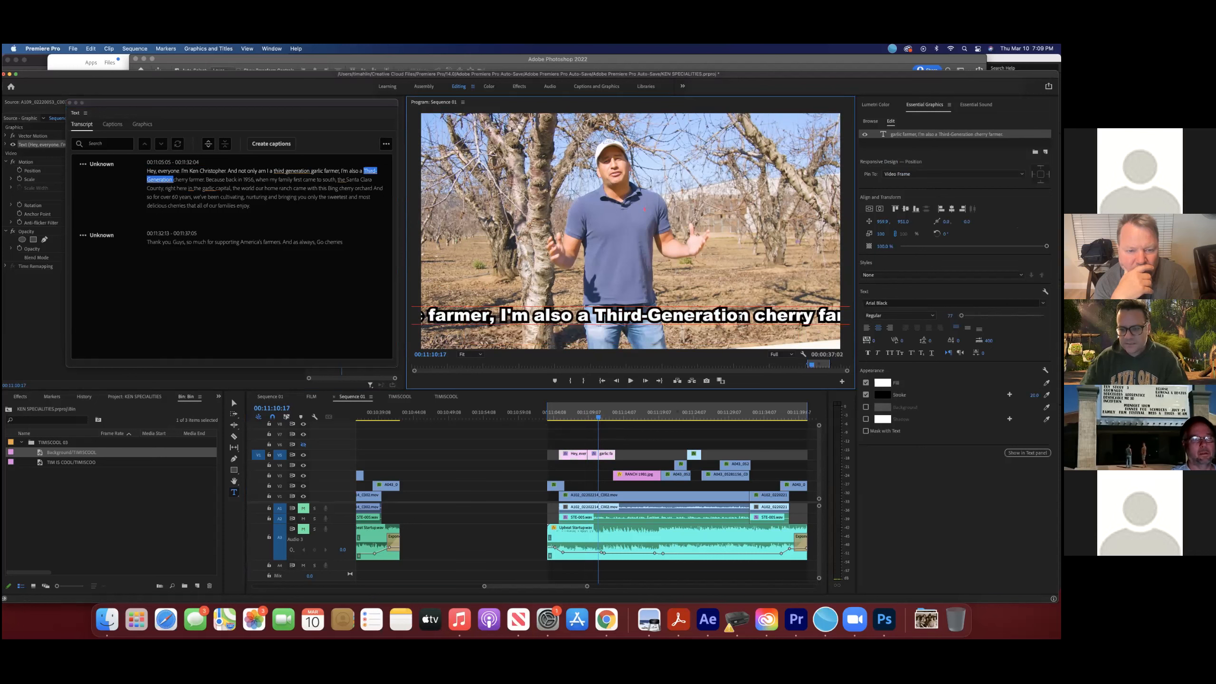
# Step: Break the second caption into two lines so that the second line begins with "Third-Generation"
pyautogui.press('Return')
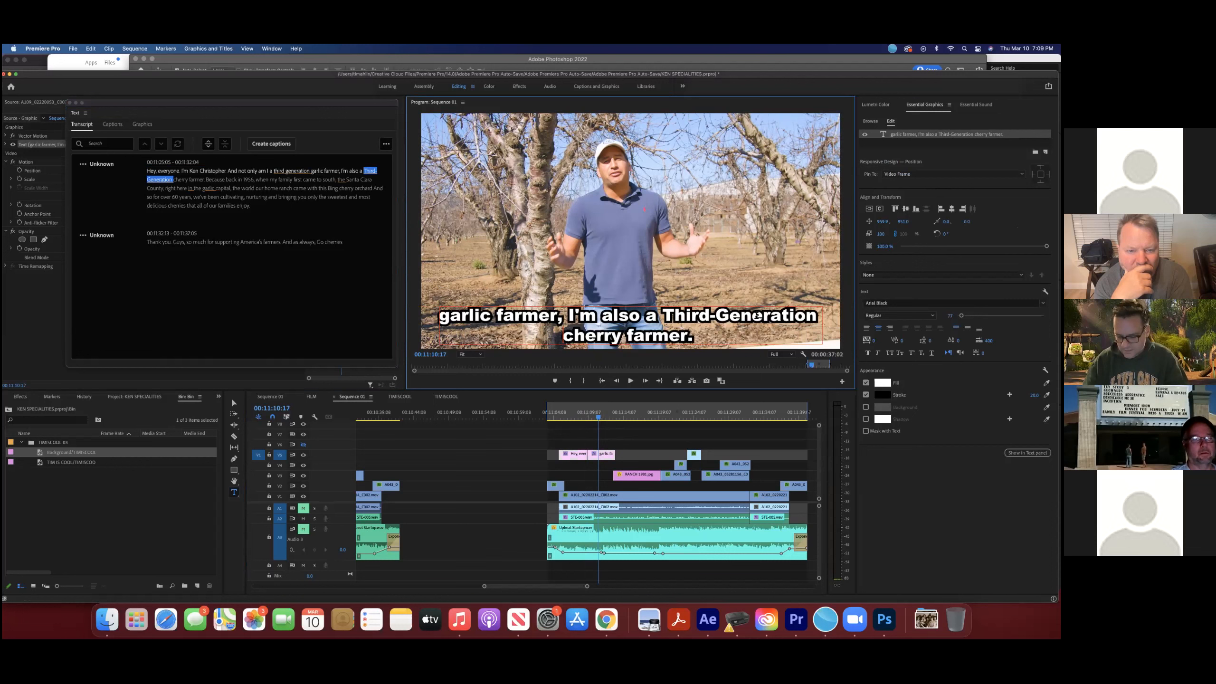
pyautogui.press('BackSpace')
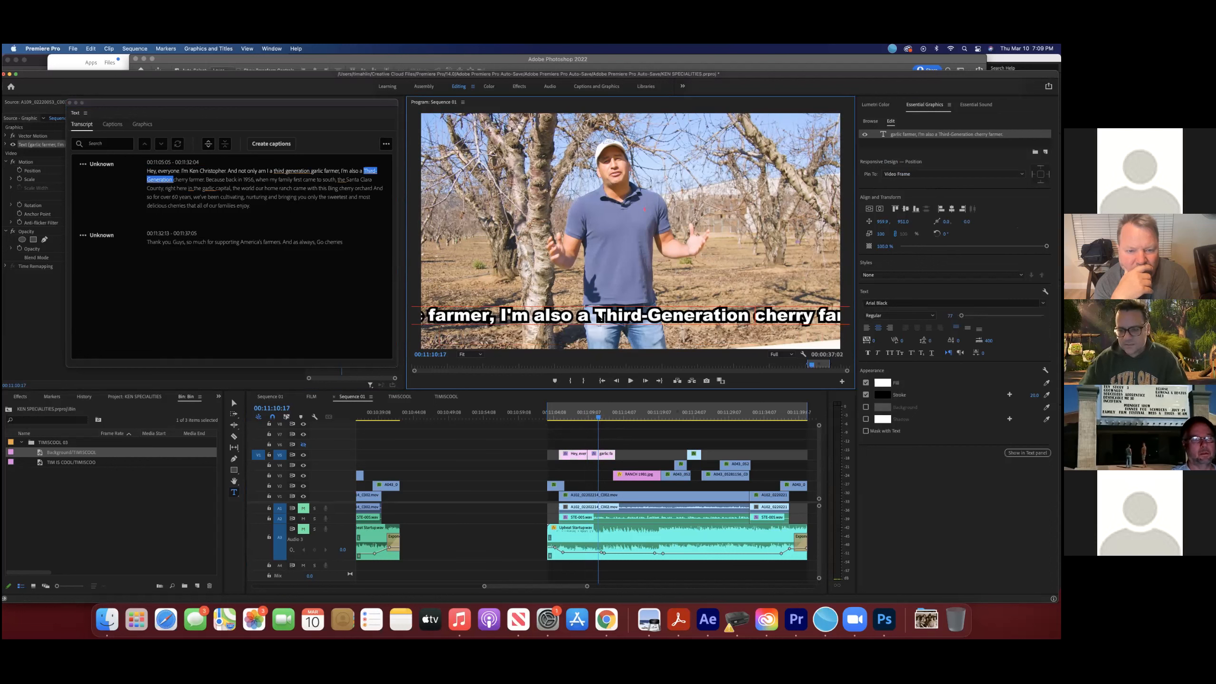
pyautogui.press('Return')
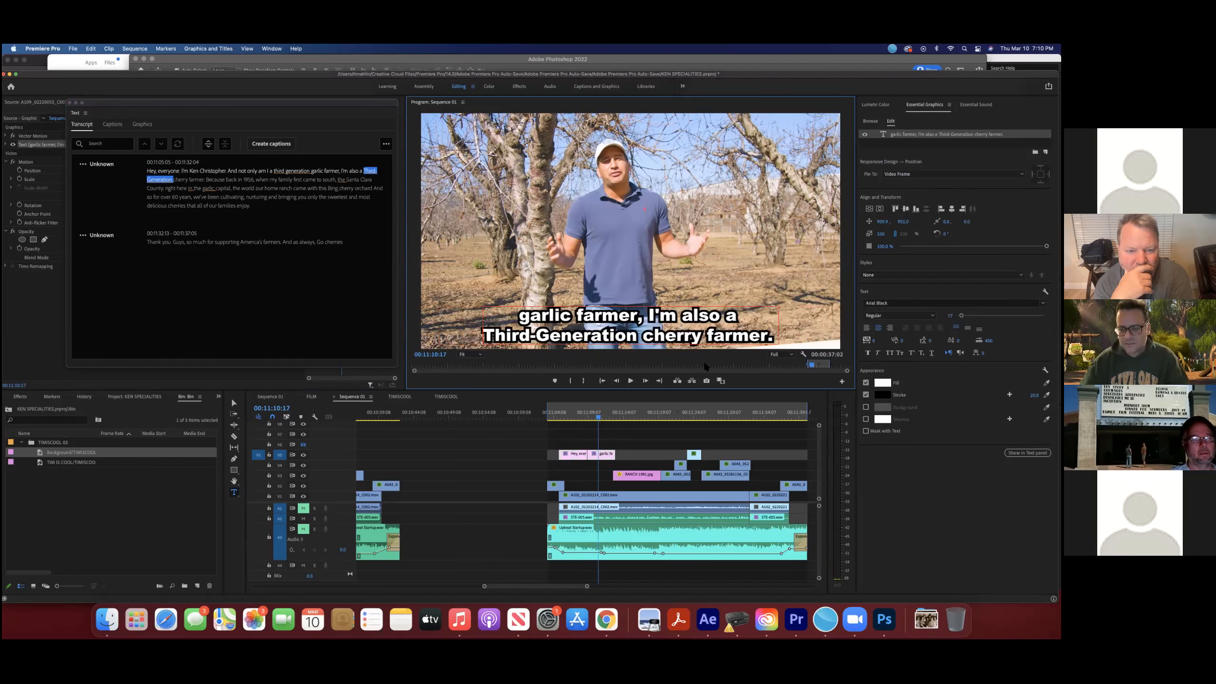
# Step: Play the sequence from the start of the first caption through the second to check their timing
pyautogui.click(555, 417)
pyautogui.press('space')
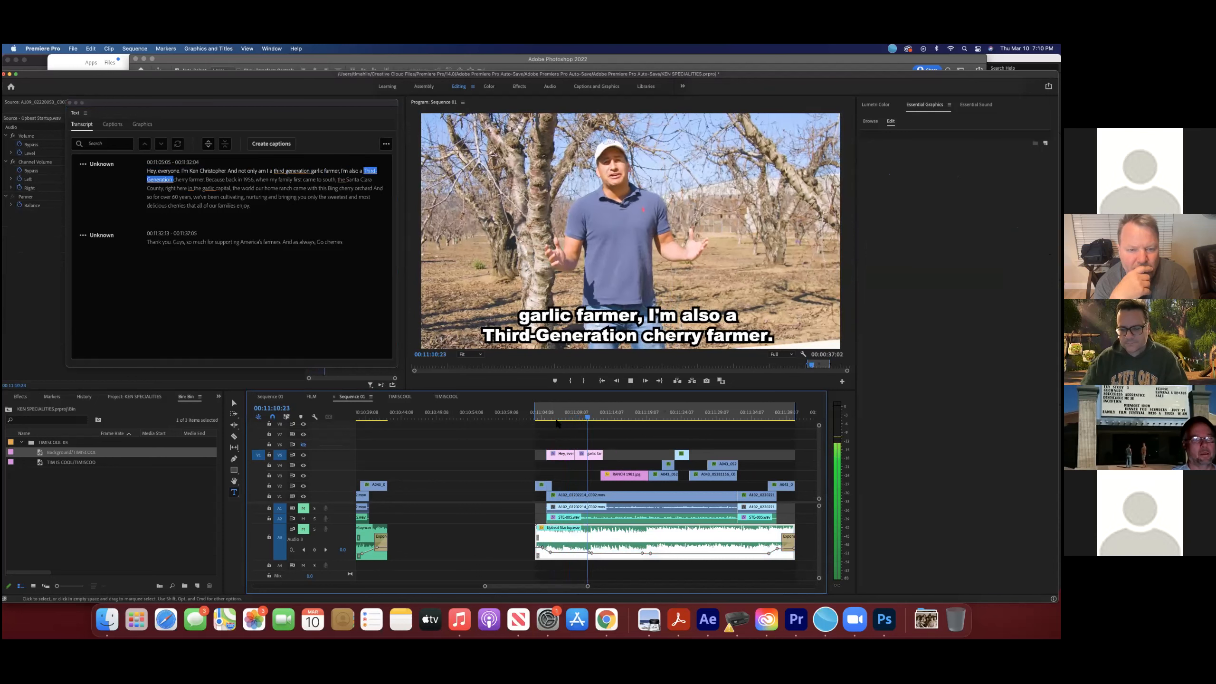
pyautogui.press('space')
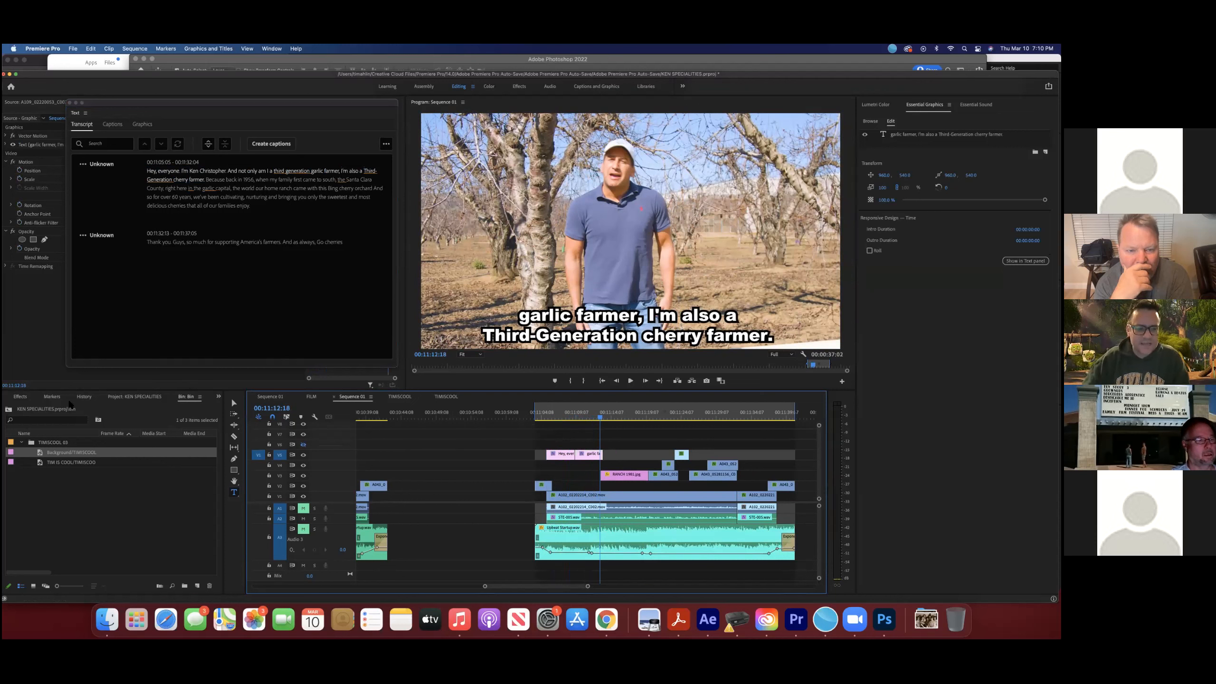
# Step: Clear the effects search and apply a Cross Dissolve at the join between the two caption clips
pyautogui.click(84, 396)
pyautogui.click(24, 397)
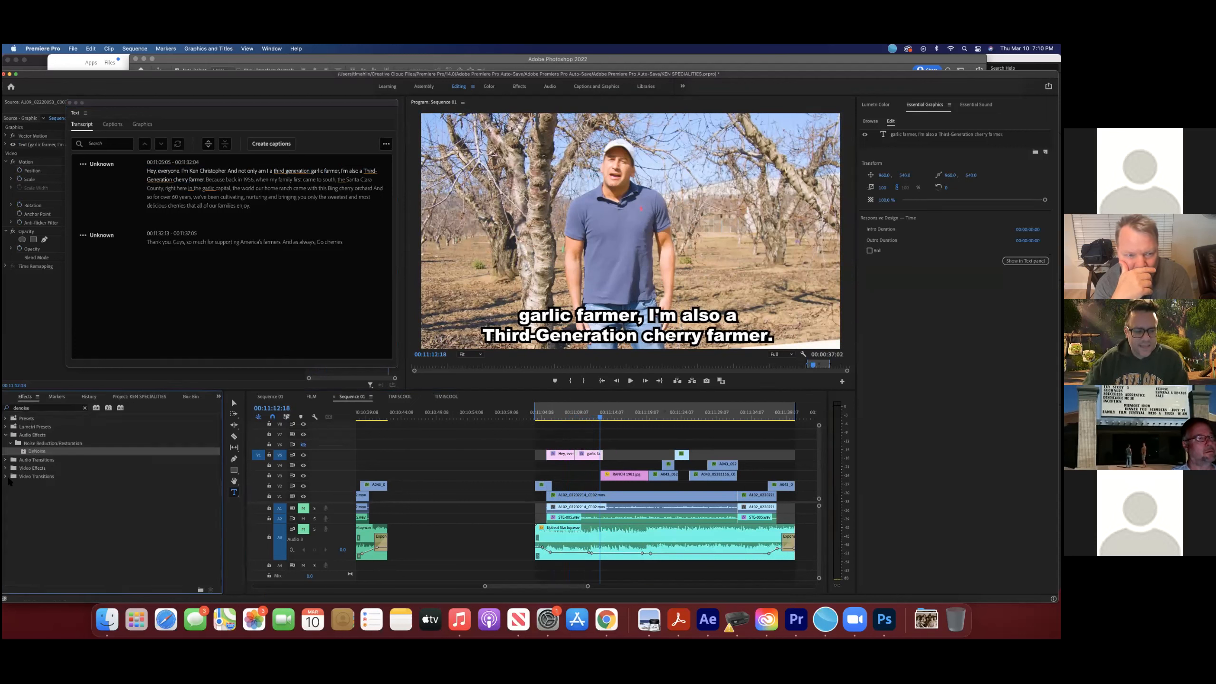
pyautogui.click(85, 408)
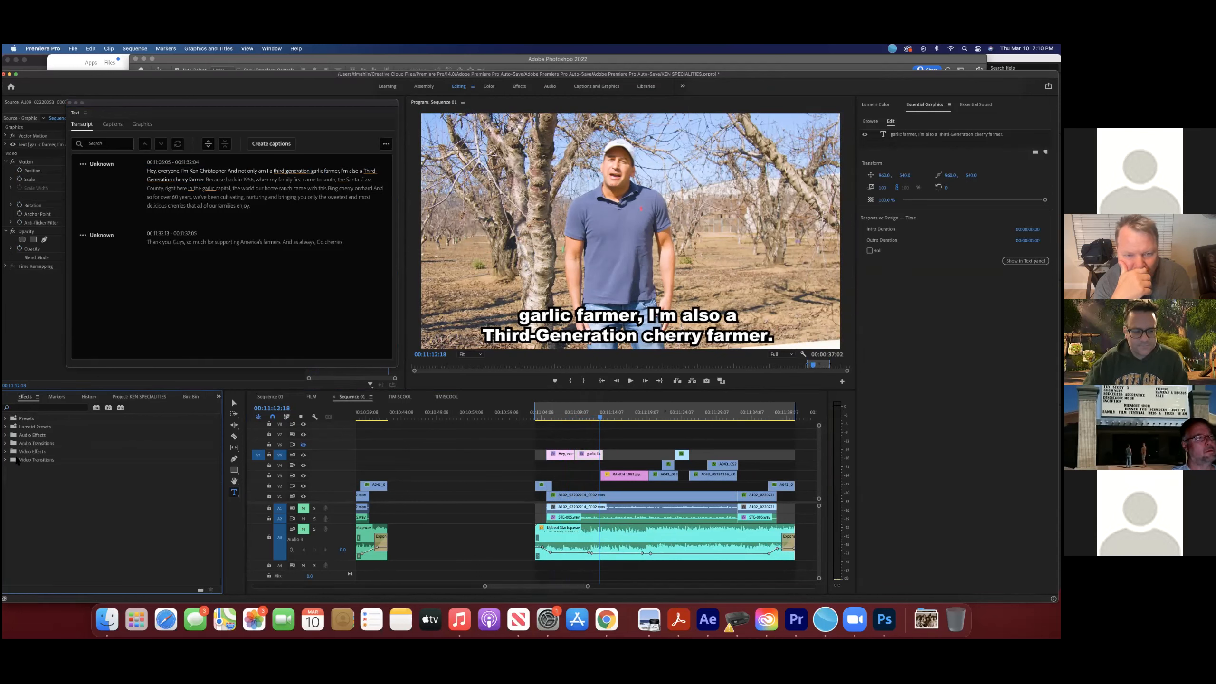
pyautogui.click(6, 460)
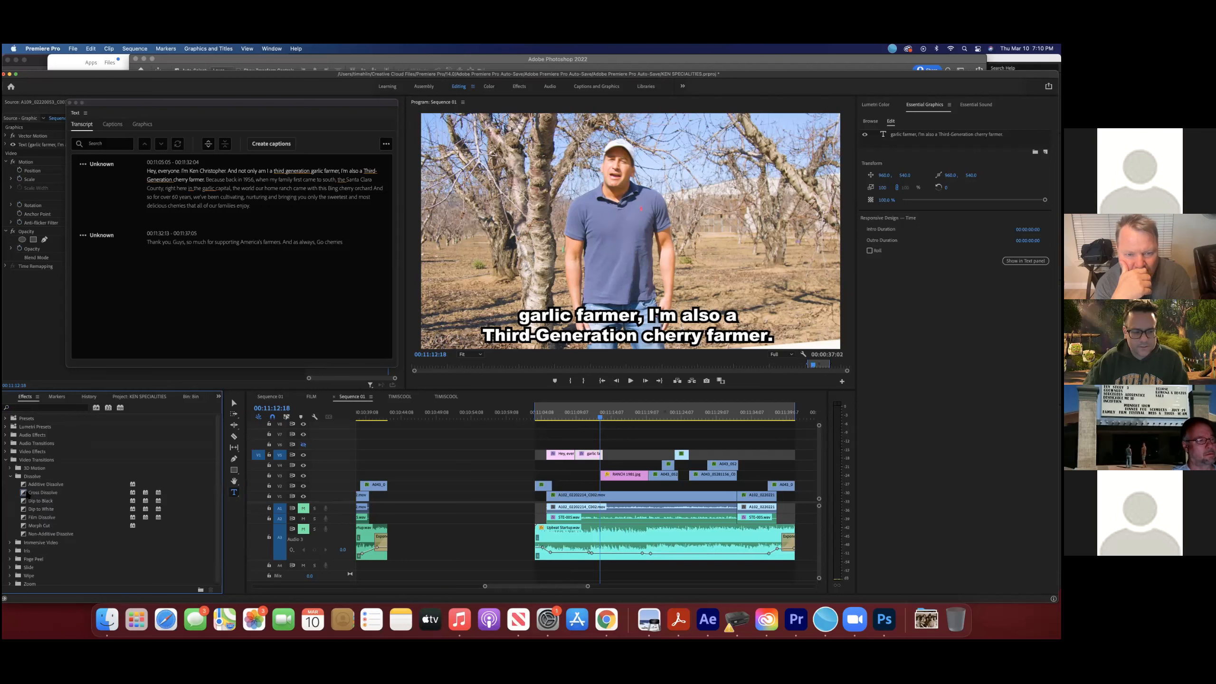
pyautogui.moveTo(26, 492); pyautogui.dragTo(576, 458)
pyautogui.click(575, 416)
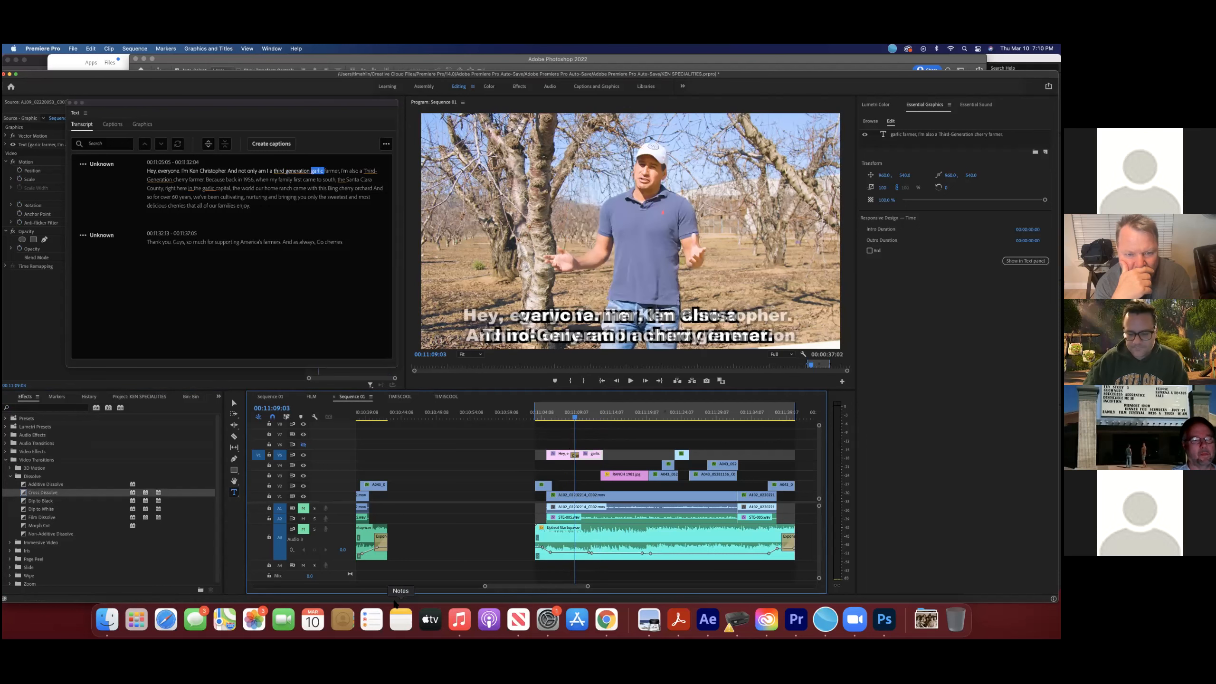
# Step: Shorten the Cross Dissolve between the two captions and play across it to judge the fade
pyautogui.moveTo(485, 586); pyautogui.dragTo(520, 589)
pyautogui.moveTo(563, 455); pyautogui.dragTo(586, 454)
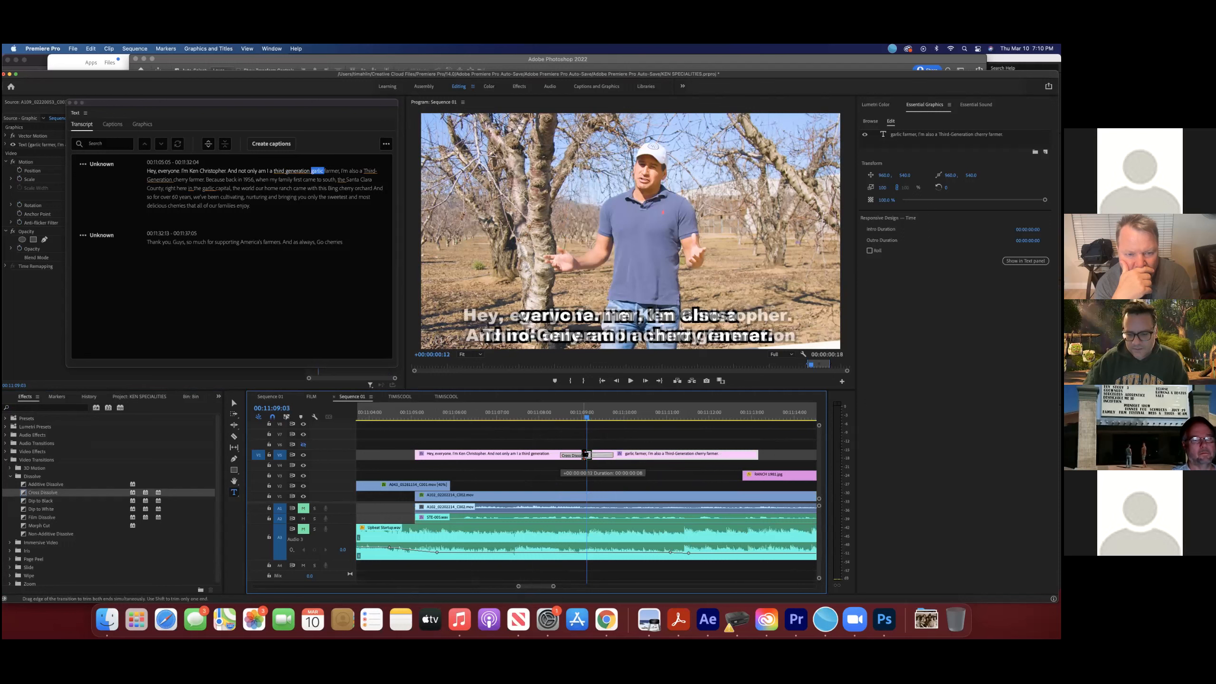
pyautogui.click(527, 414)
pyautogui.press('space')
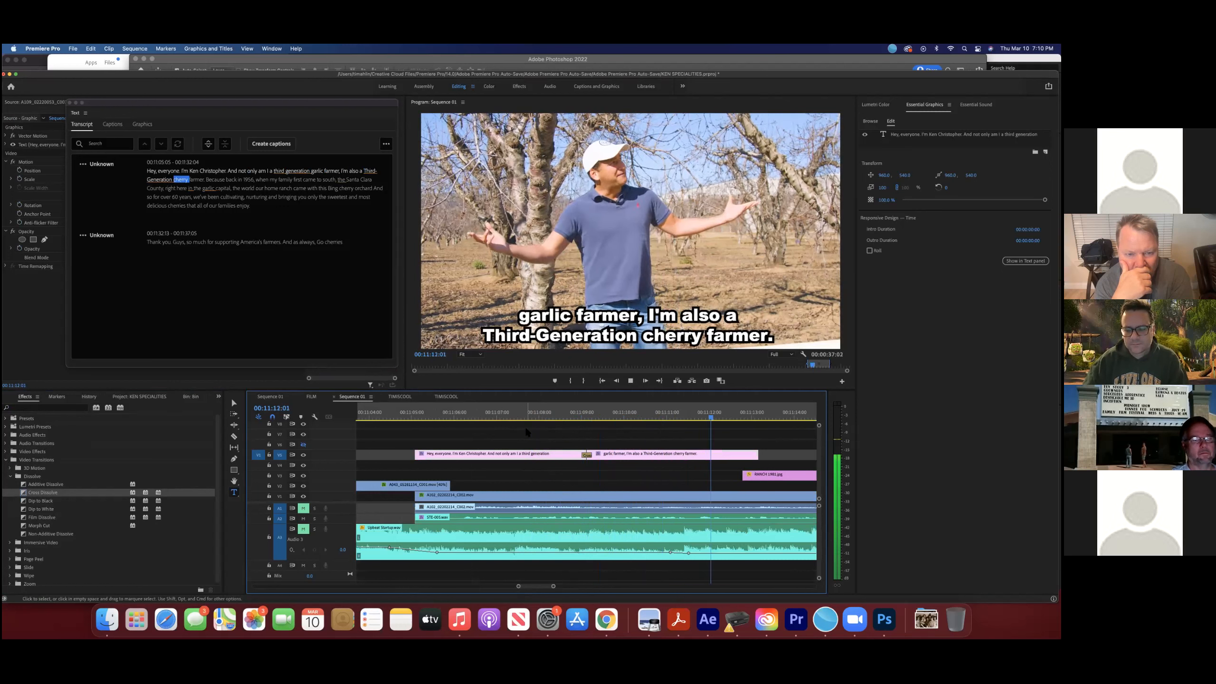
pyautogui.press('space')
# Step: Delete the Cross Dissolve between the two captions and play across the plain cut
pyautogui.click(589, 455)
pyautogui.press('Delete')
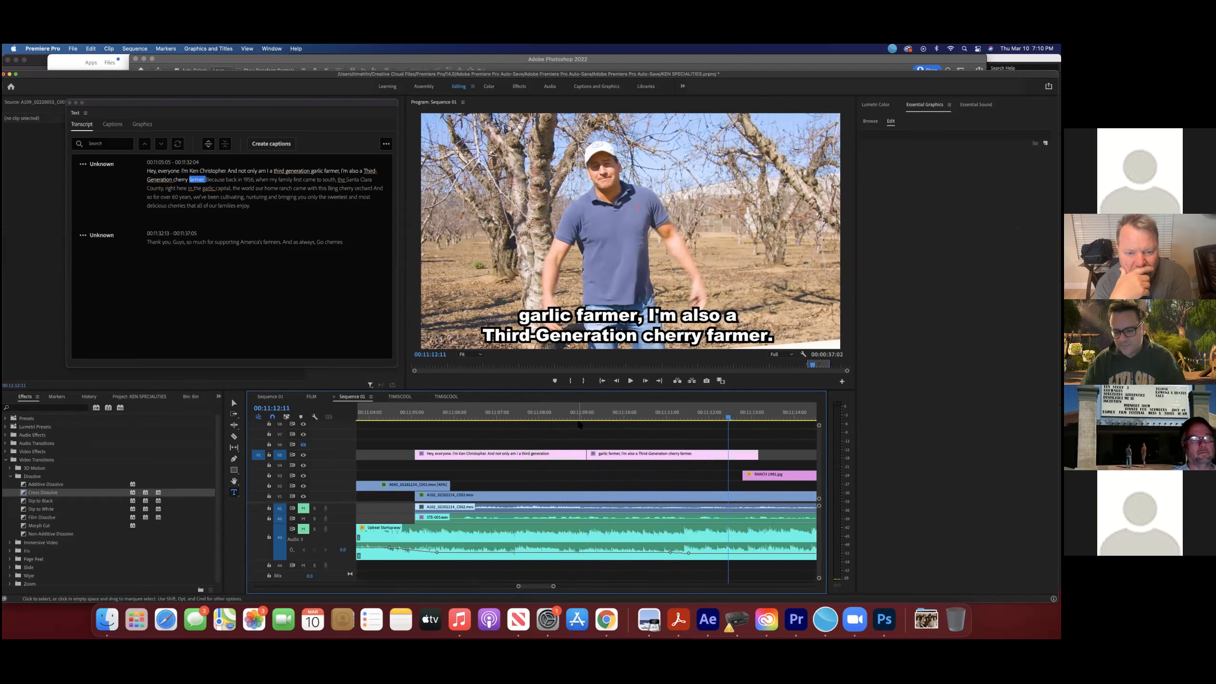
pyautogui.click(570, 421)
pyautogui.press('space')
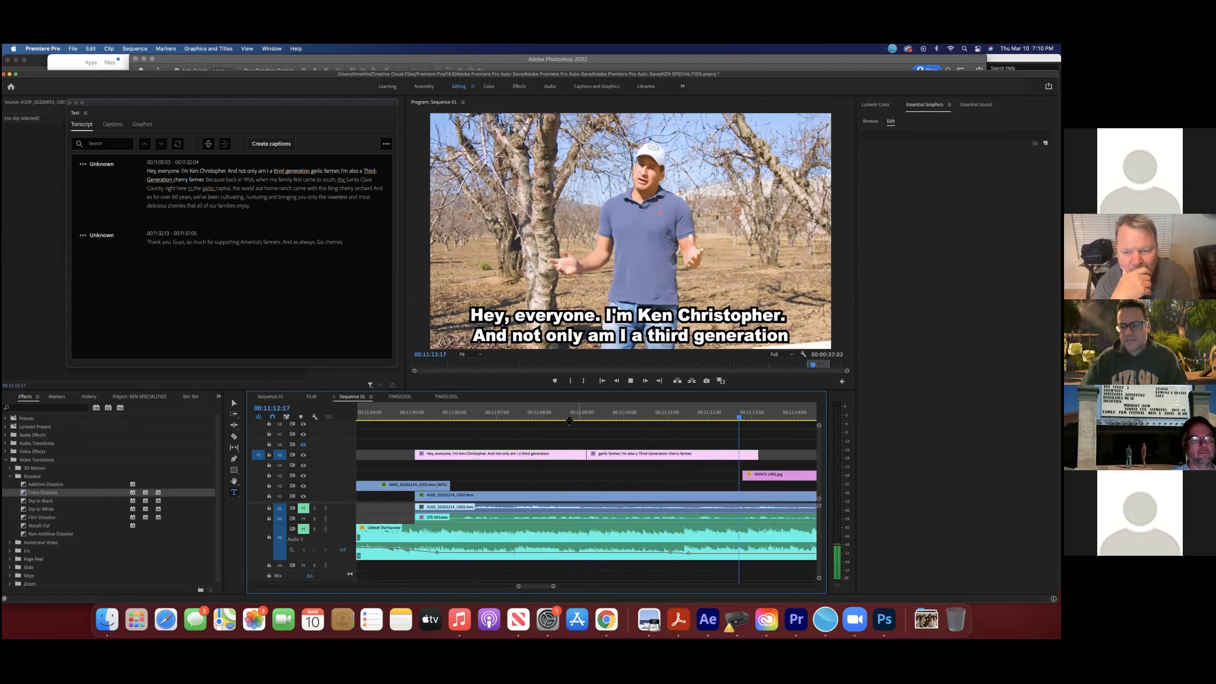
pyautogui.press('space')
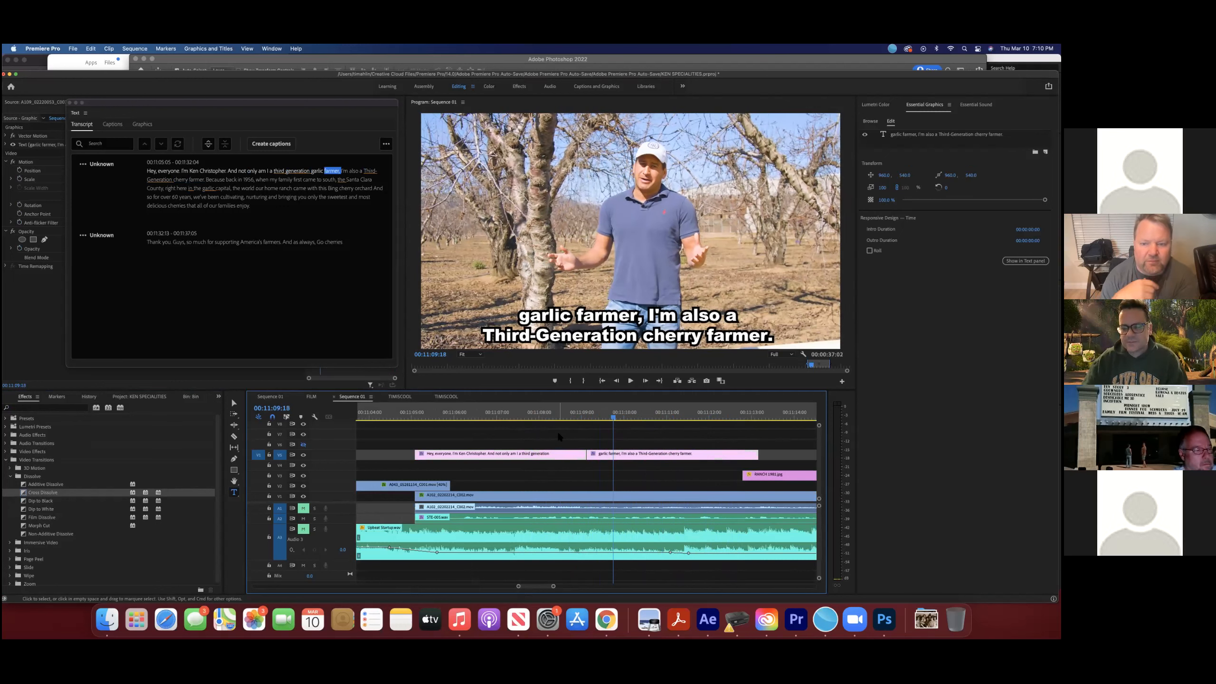
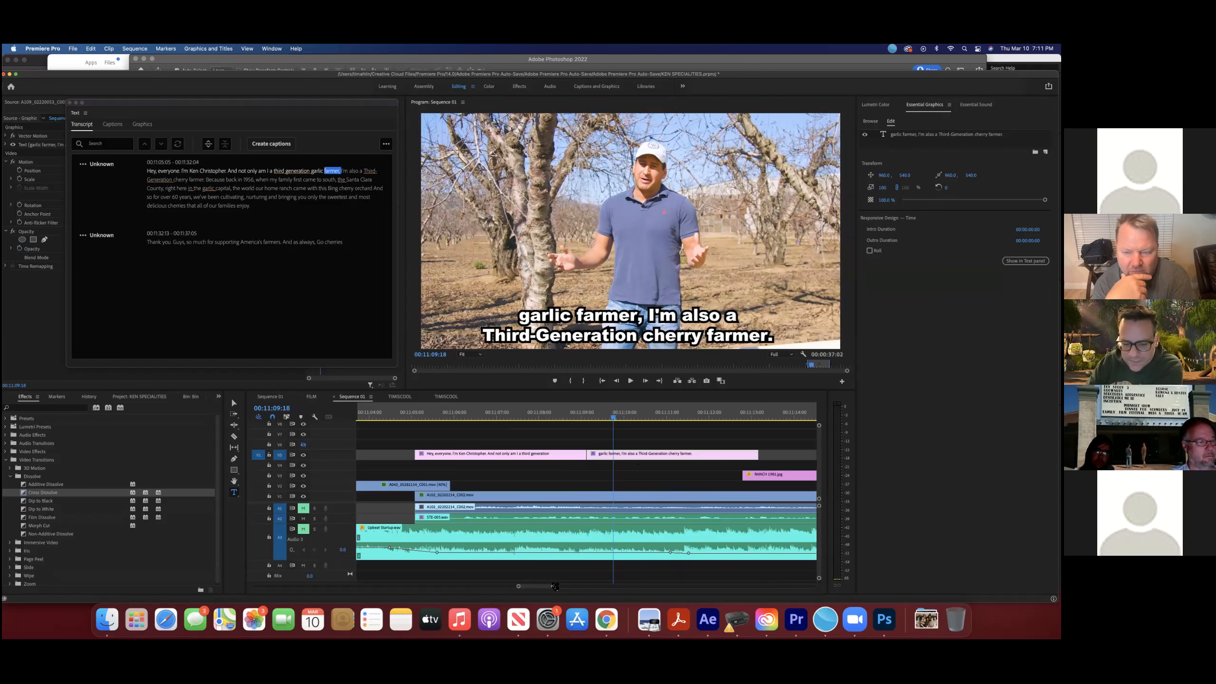
# Step: Examine the TIM IS COOL title beyond the edit in the timeline and its source document in Photoshop
pyautogui.moveTo(555, 586); pyautogui.dragTo(621, 585)
pyautogui.moveTo(672, 414); pyautogui.dragTo(727, 431)
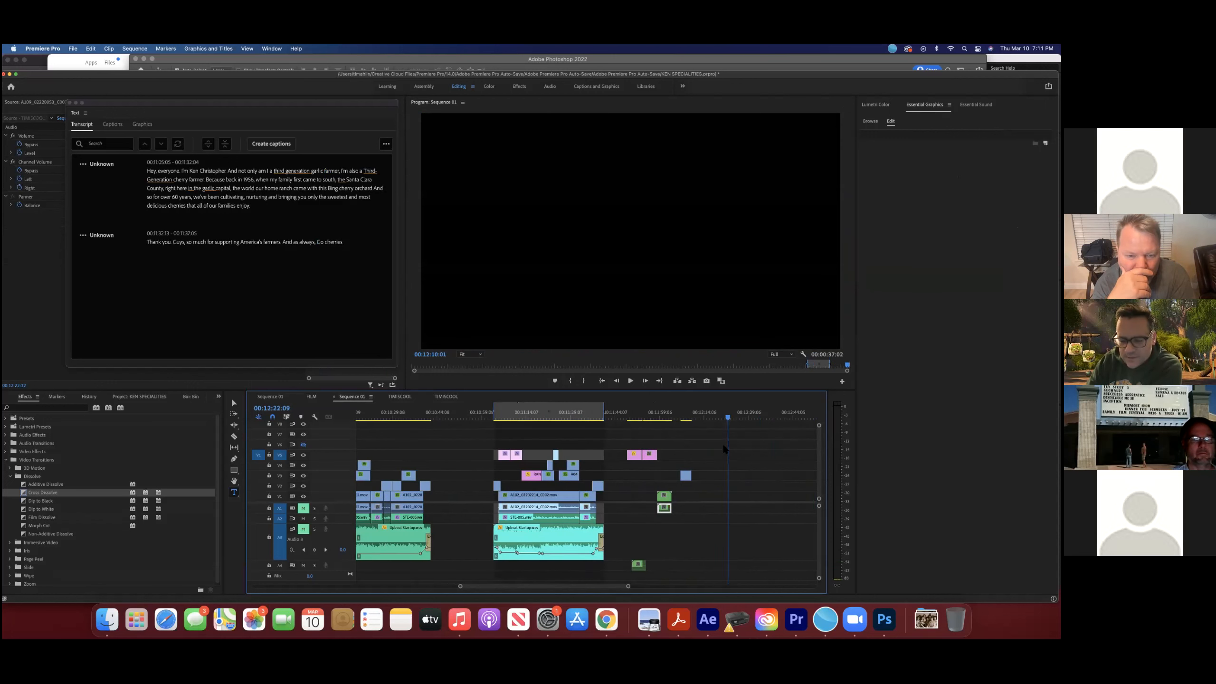
pyautogui.click(105, 618)
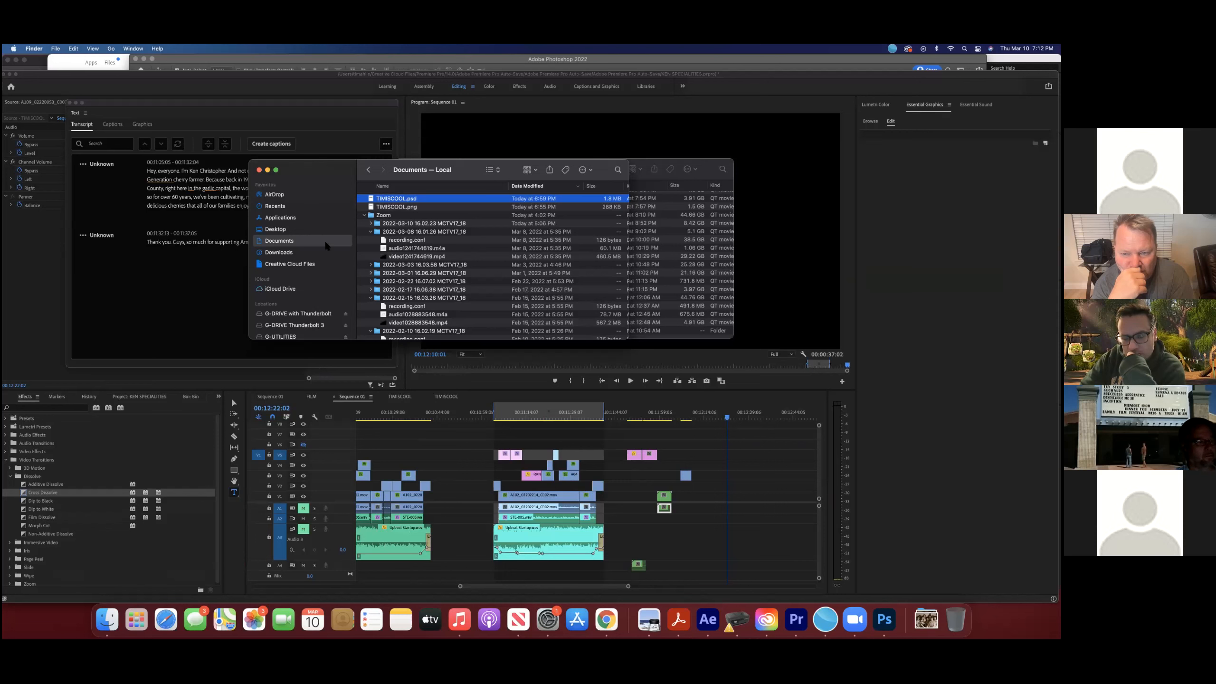
pyautogui.click(697, 416)
pyautogui.moveTo(697, 416); pyautogui.dragTo(665, 423)
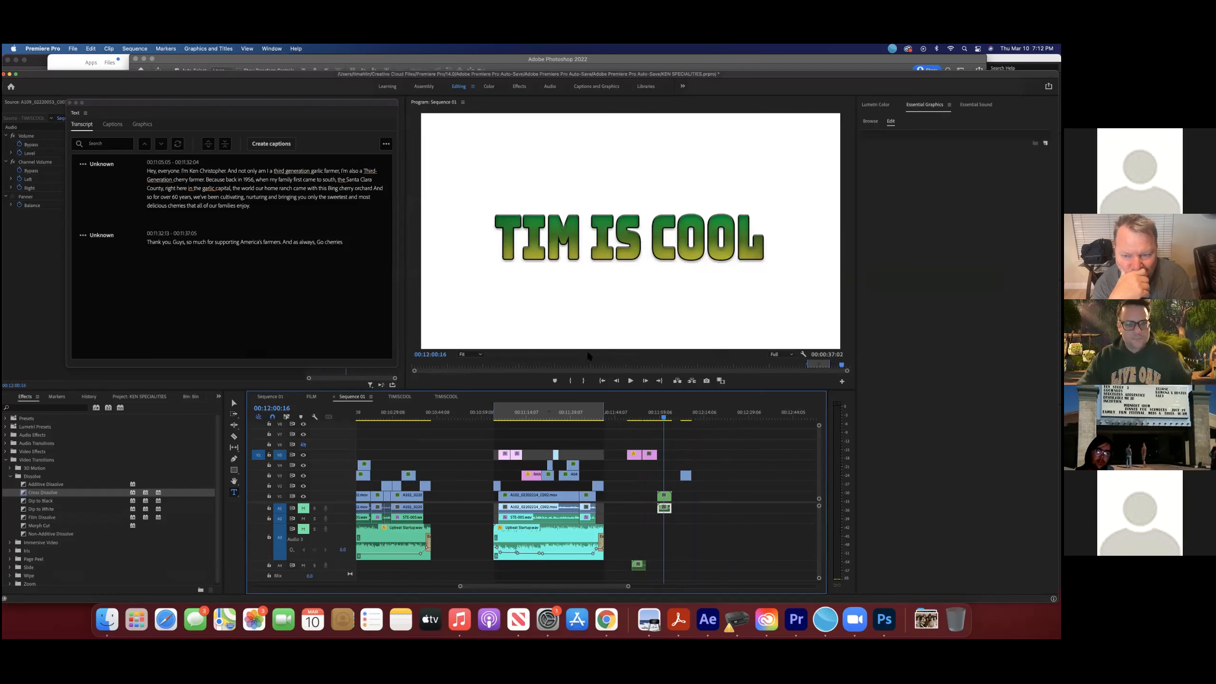
pyautogui.click(885, 620)
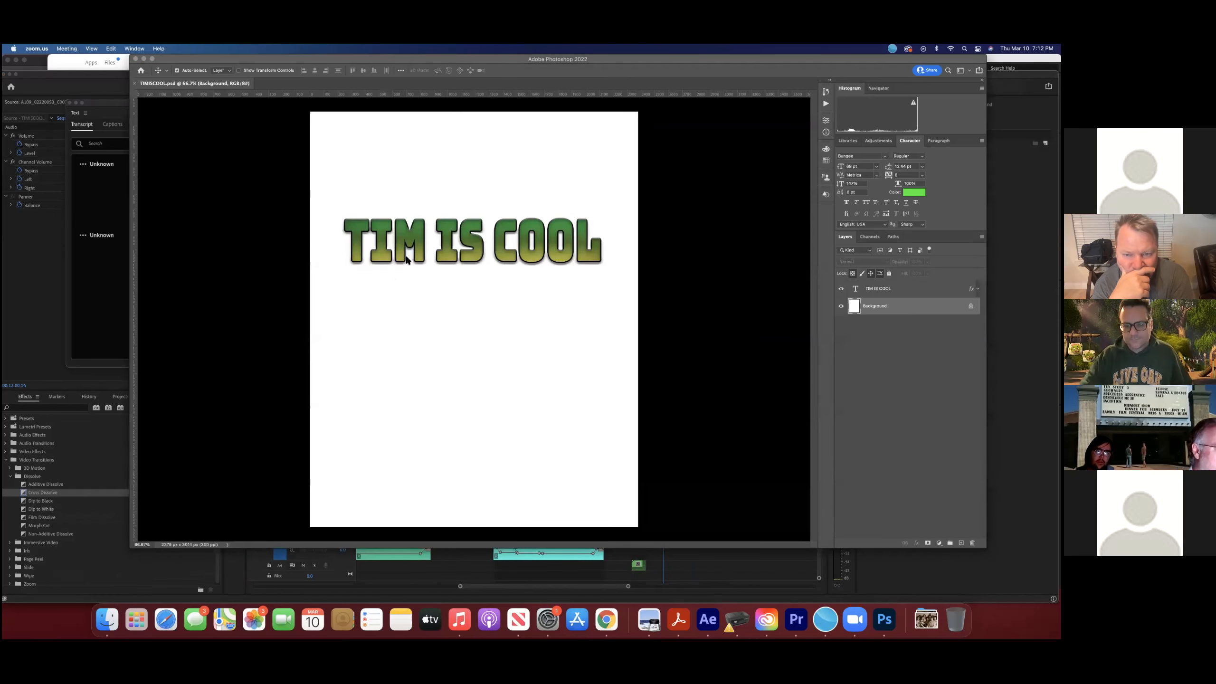
pyautogui.click(730, 568)
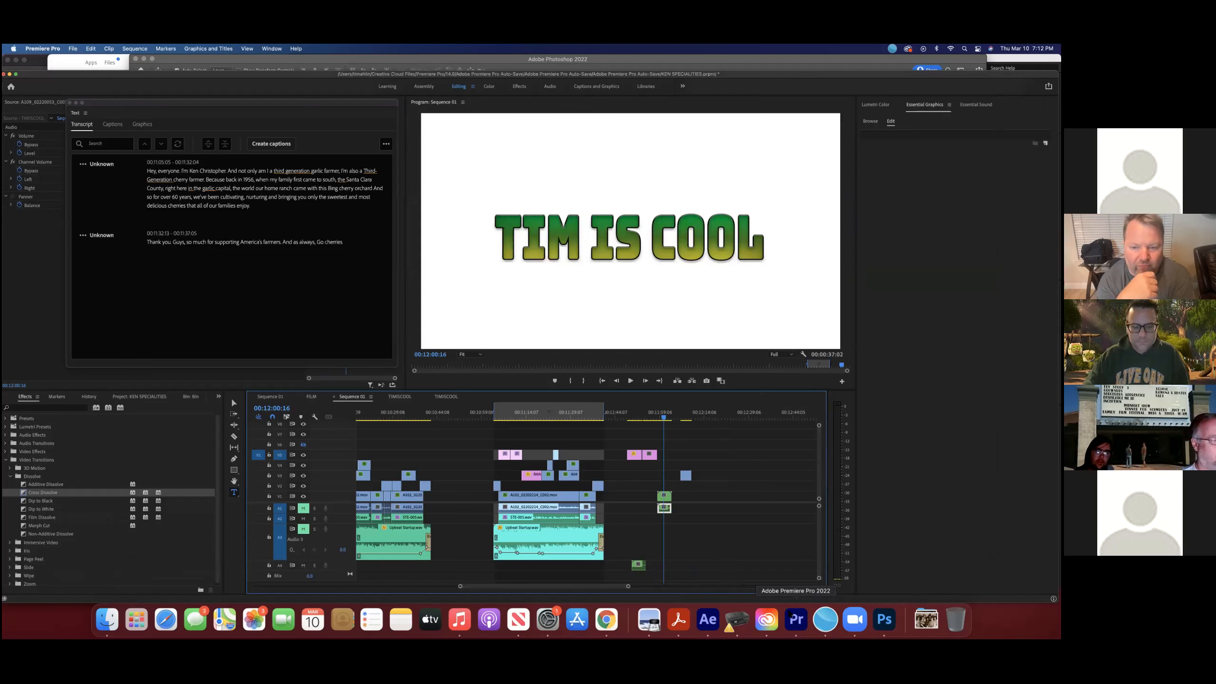
# Step: Deselect everything in the timeline and view the blossom clip that follows the title clips
pyautogui.click(723, 529)
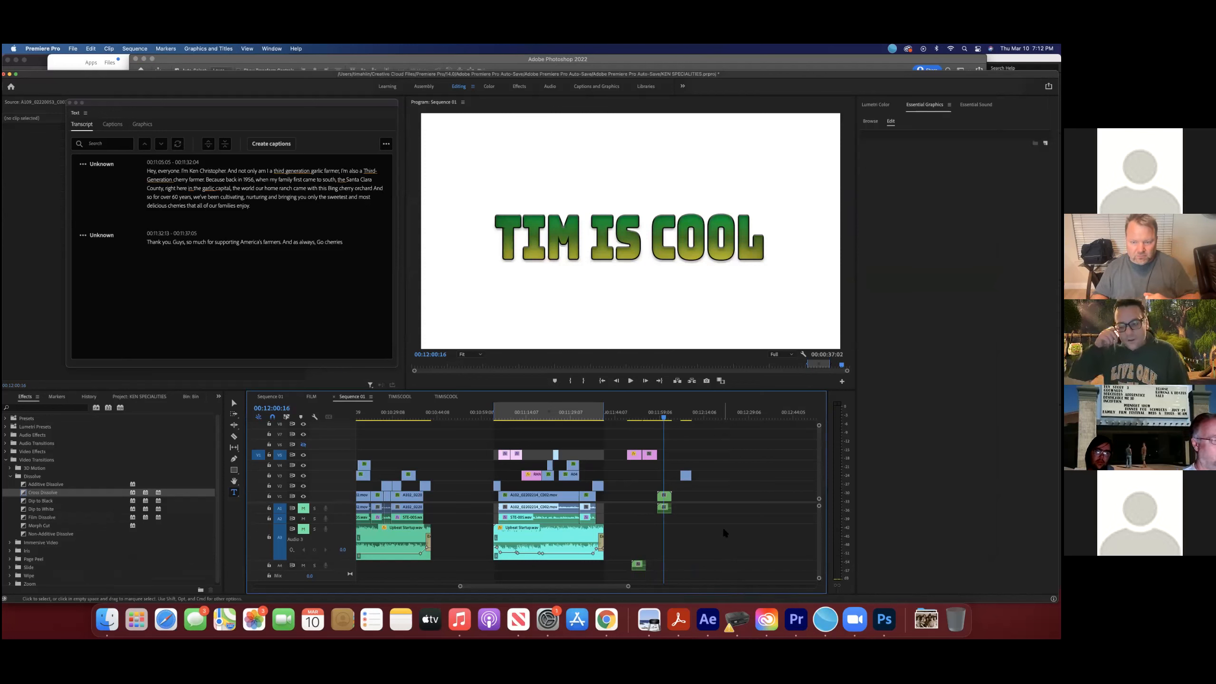
pyautogui.click(650, 416)
pyautogui.moveTo(646, 416); pyautogui.dragTo(685, 475)
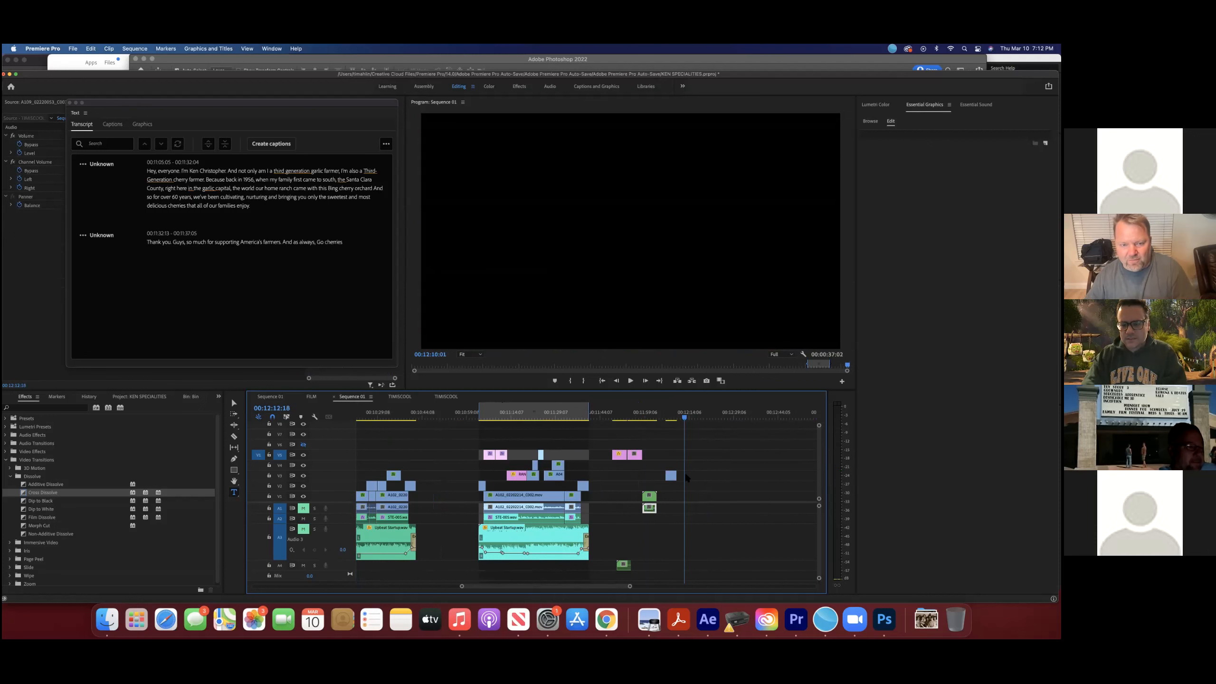
pyautogui.click(669, 413)
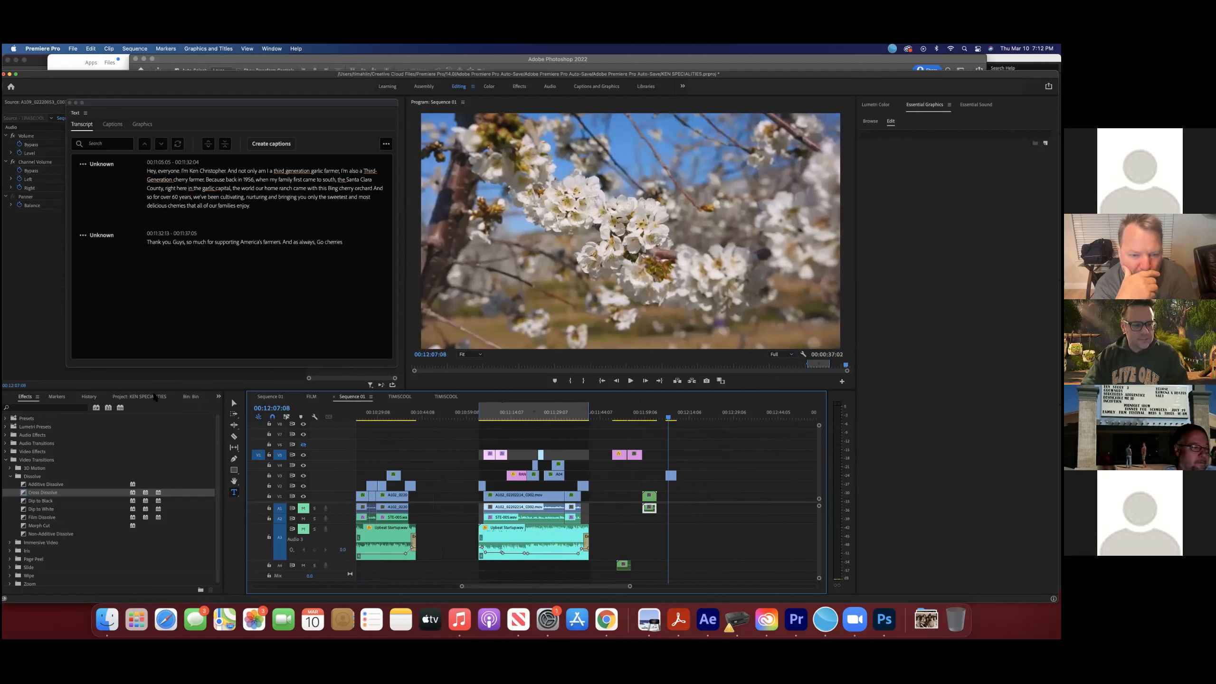
# Step: Create a new sequence in the project from the Digital SLR preset DSLR 720p50
pyautogui.click(139, 396)
pyautogui.click(73, 49)
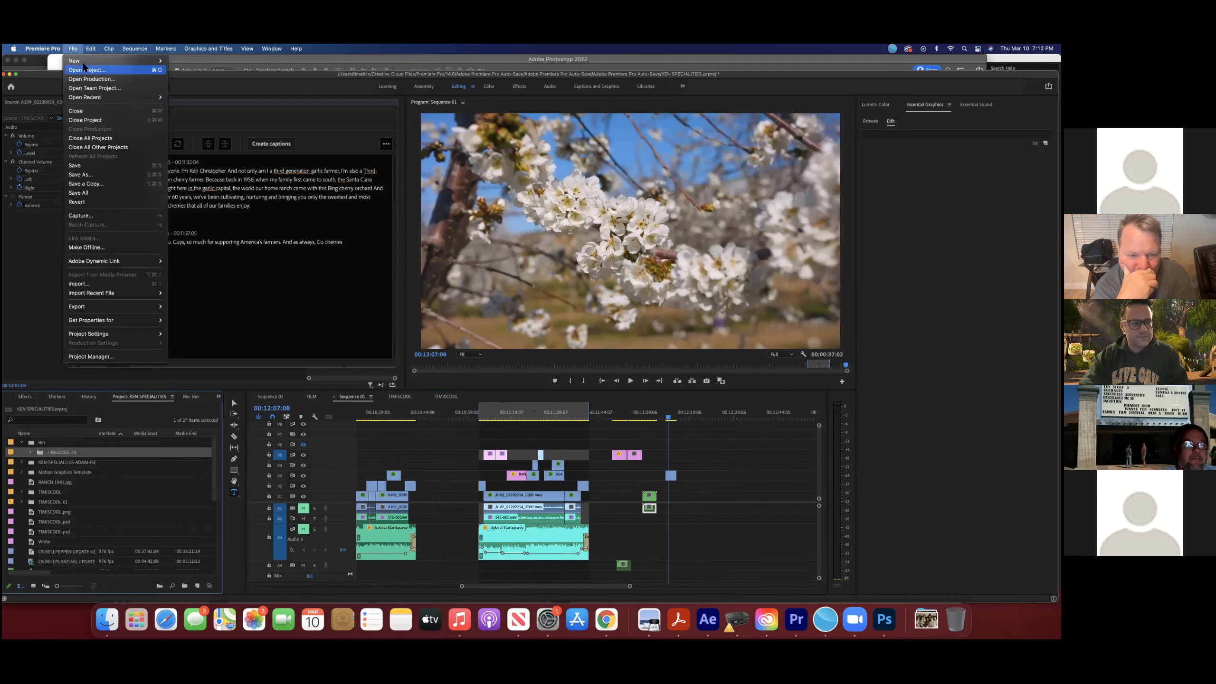
pyautogui.moveTo(133, 59)
pyautogui.click(187, 88)
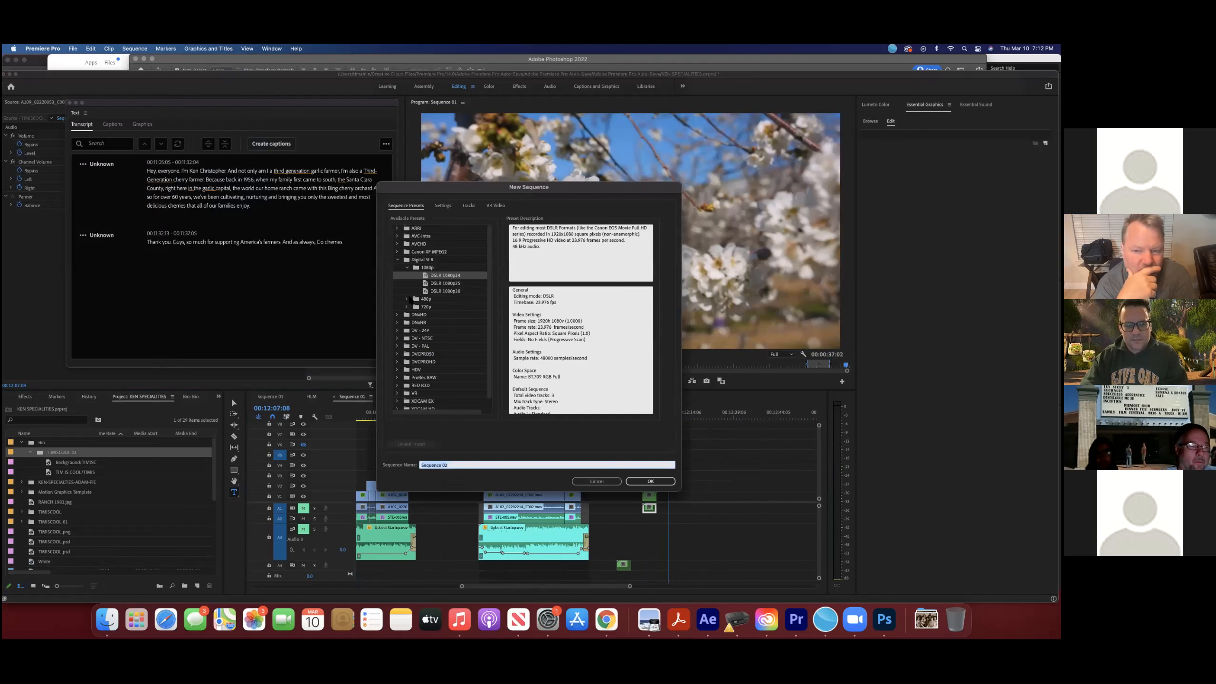
pyautogui.click(406, 299)
pyautogui.click(406, 299)
pyautogui.click(406, 306)
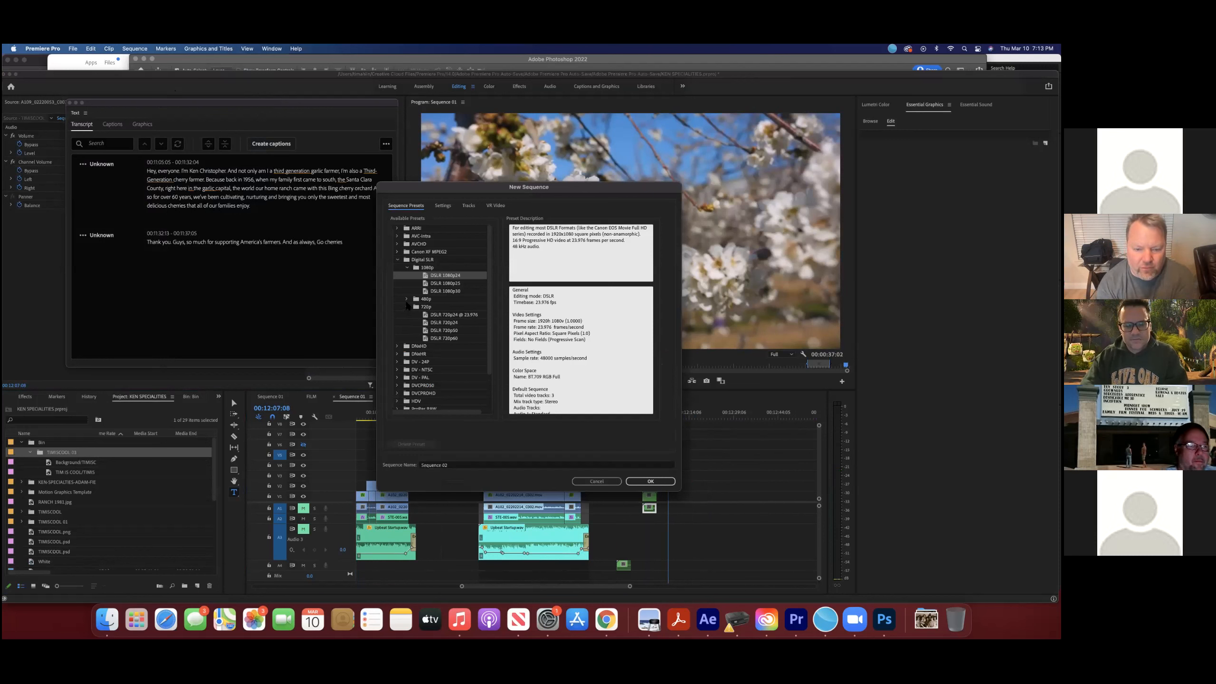
pyautogui.click(440, 331)
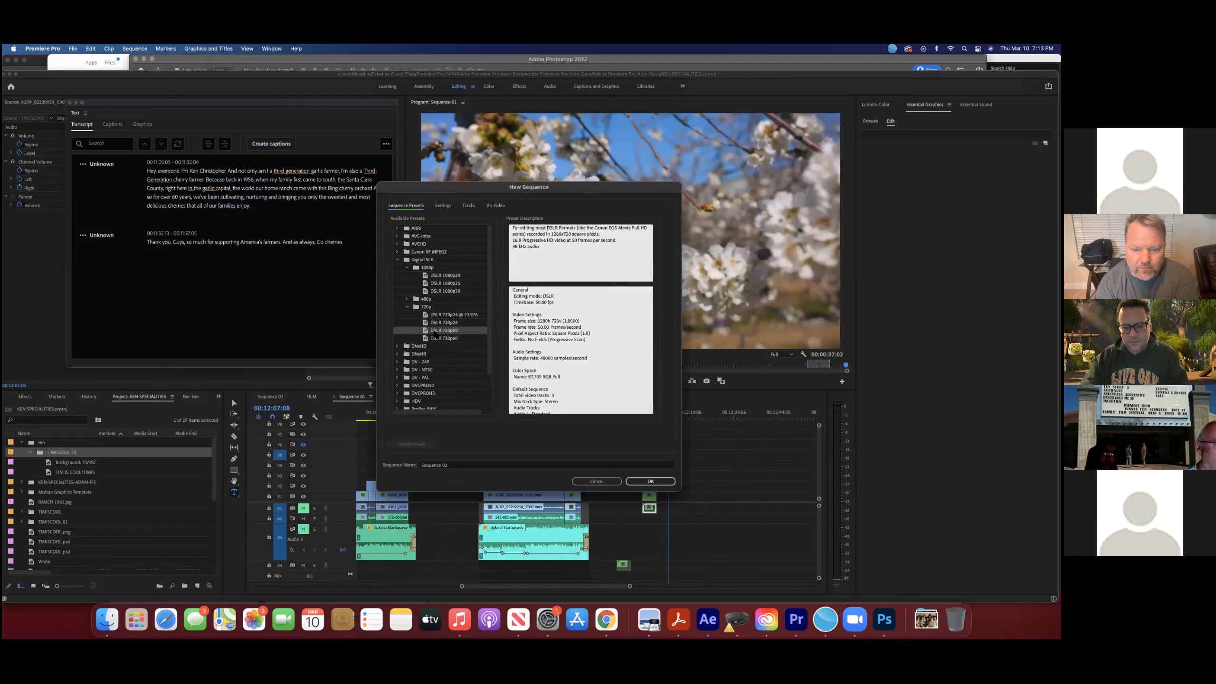
pyautogui.click(651, 481)
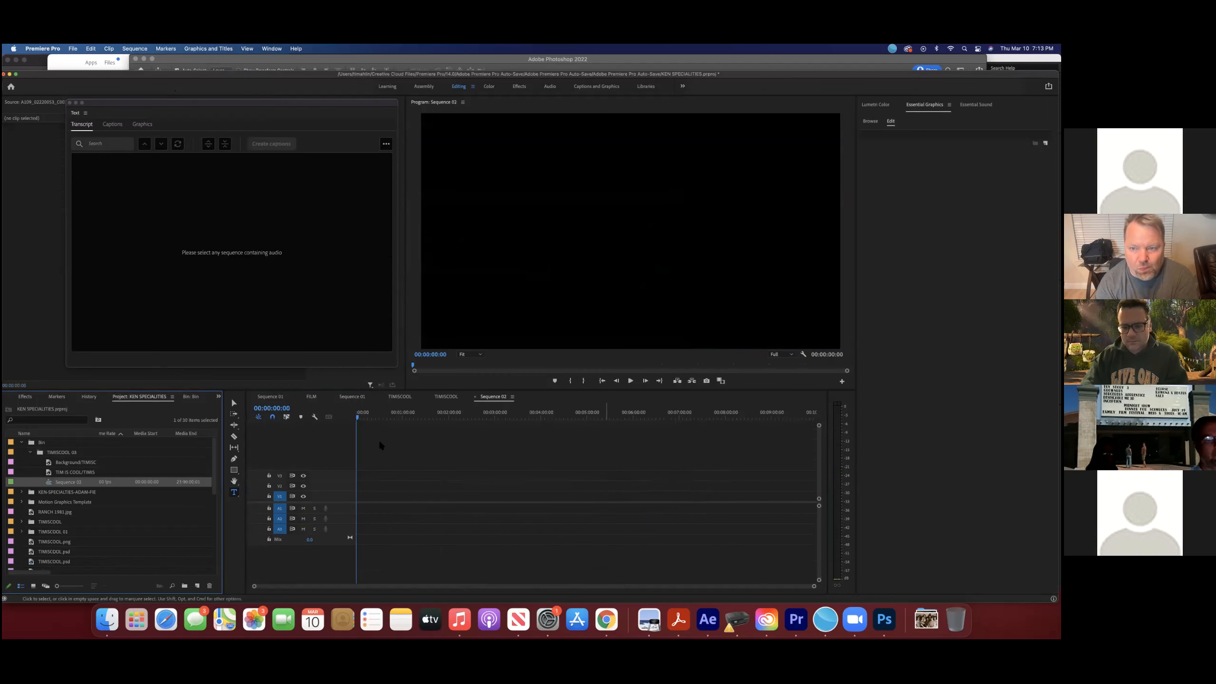
# Step: Move the playhead to 00:01:04:29 and load clip A044_07161116_C006.mov in the source monitor, with the floating Text window closed
pyautogui.click(406, 416)
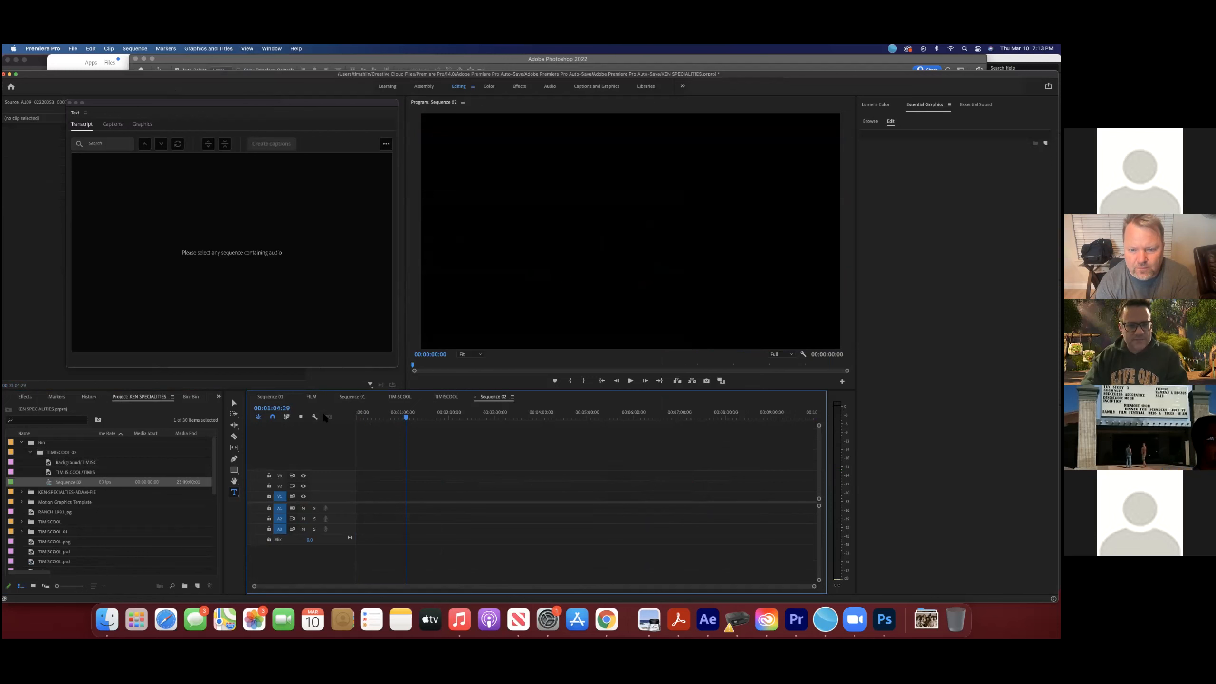
pyautogui.scroll(-5, 60, 503)
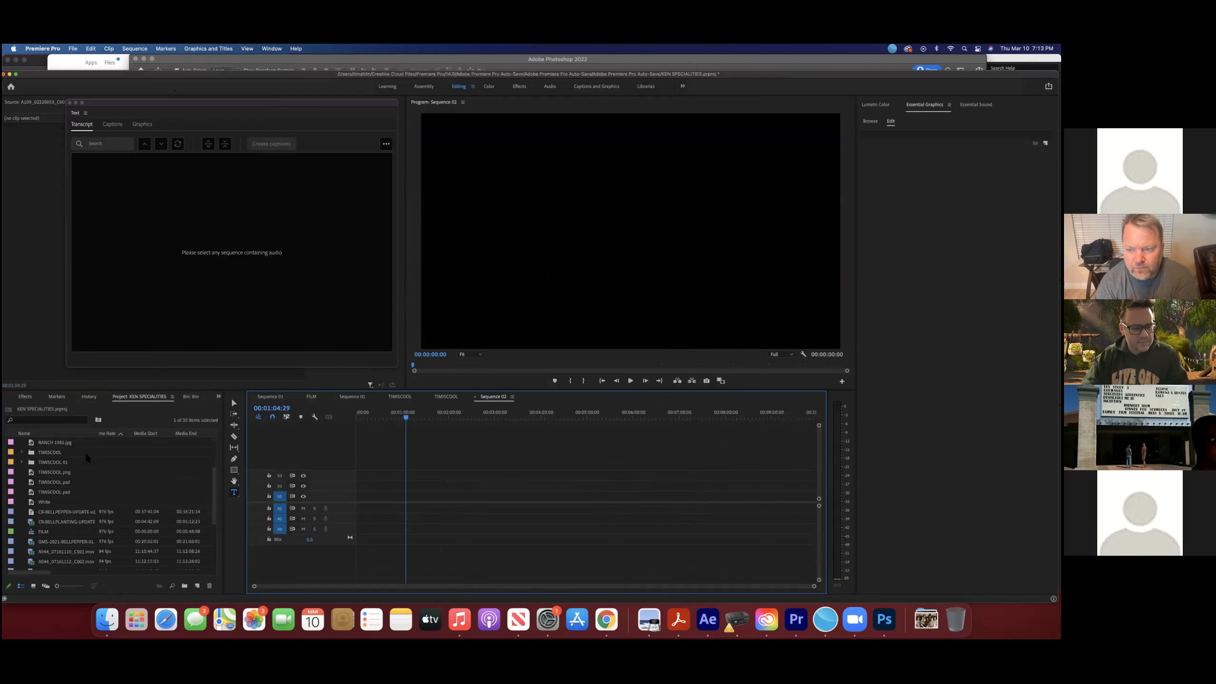
pyautogui.scroll(-3, 58, 508)
pyautogui.doubleClick(38, 492)
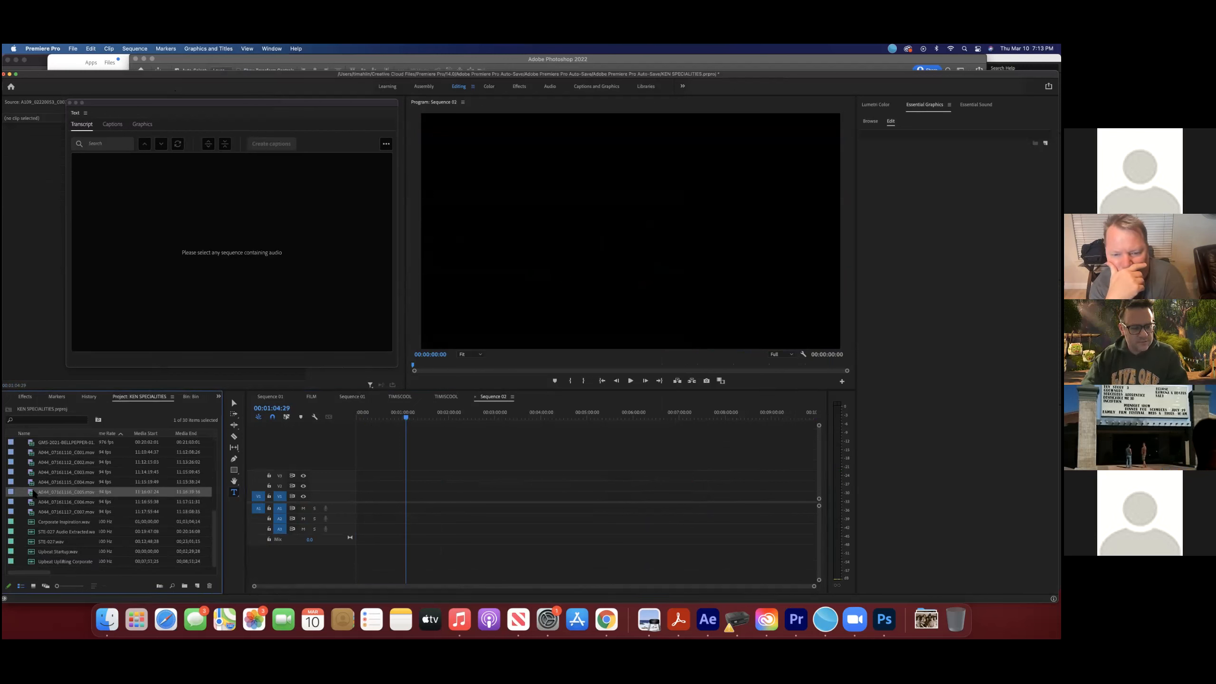
pyautogui.doubleClick(38, 502)
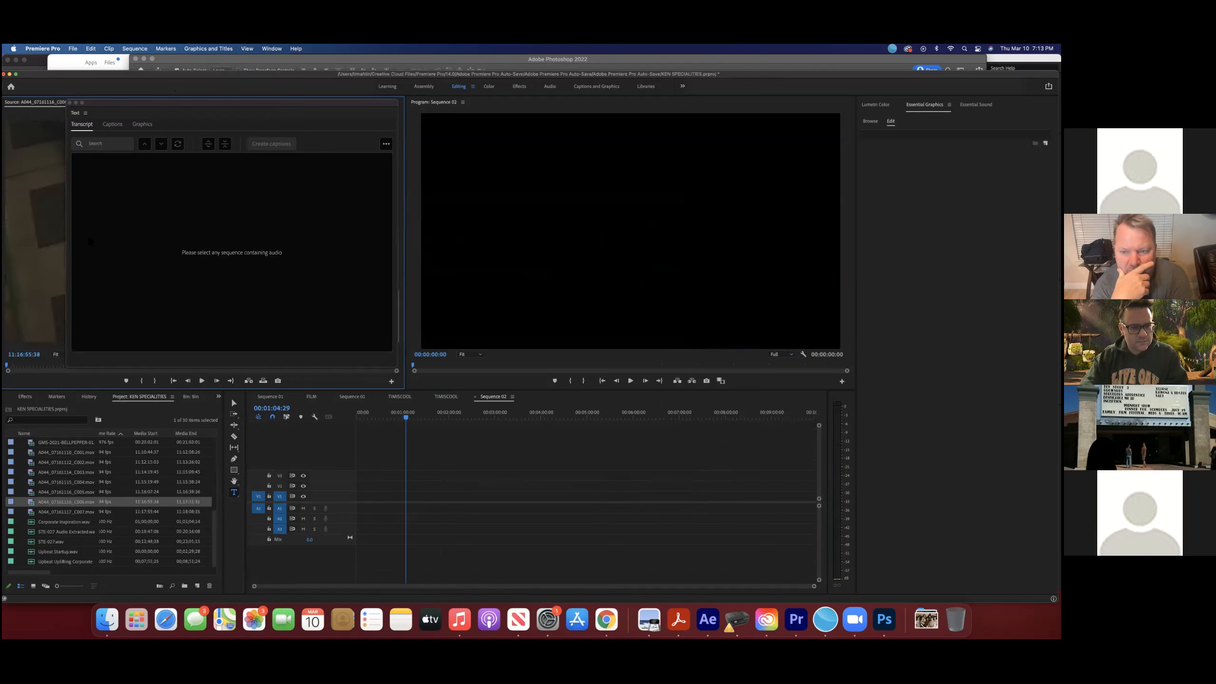
pyautogui.click(69, 103)
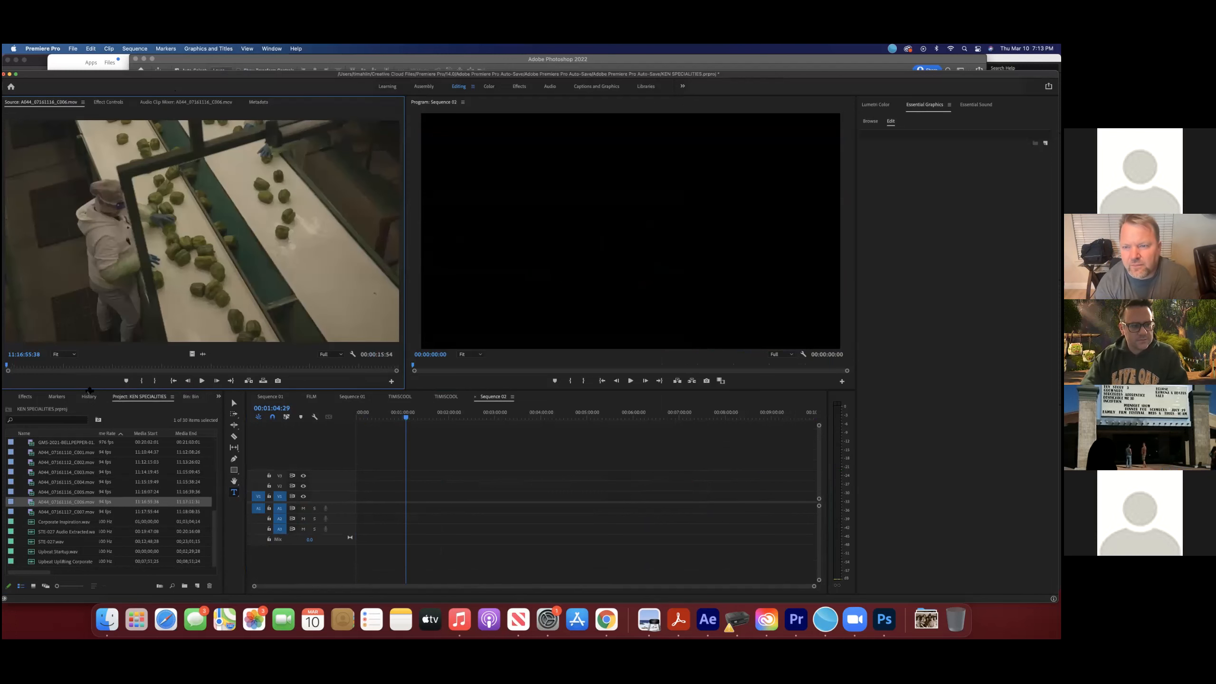
# Step: Preview other project clips in the source monitor and save the project
pyautogui.doubleClick(36, 462)
pyautogui.scroll(3, 36, 479)
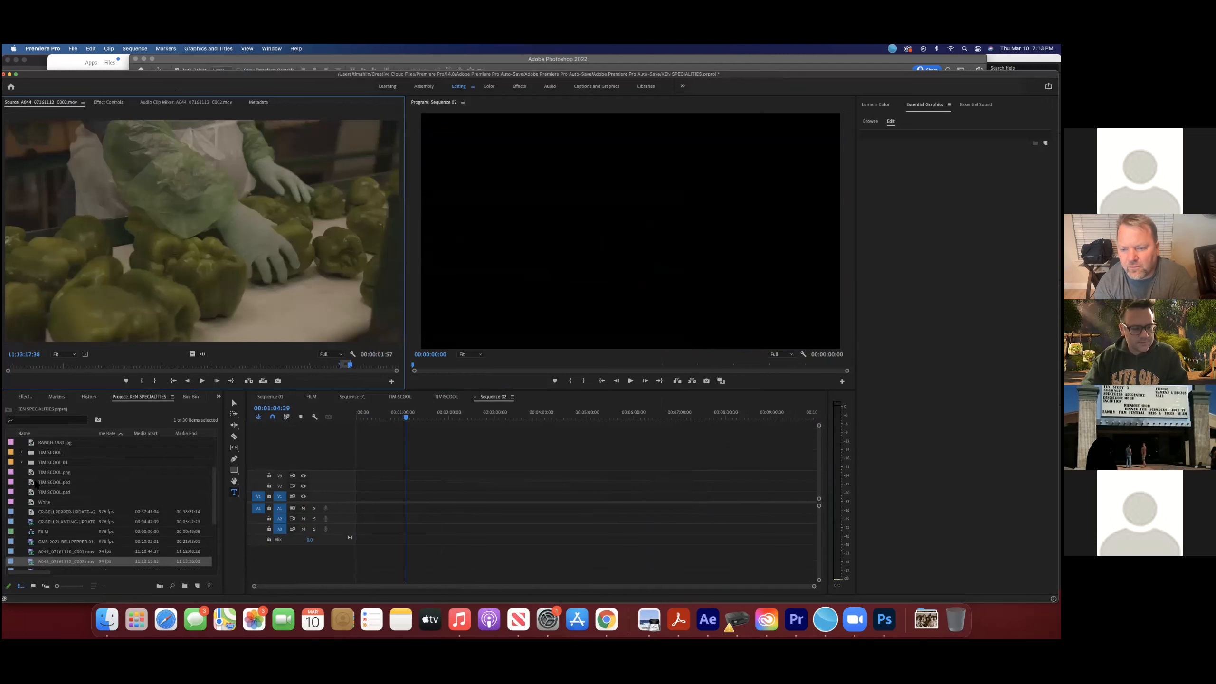
pyautogui.doubleClick(32, 512)
pyautogui.scroll(-3, 32, 510)
pyautogui.press('super+s')
pyautogui.doubleClick(34, 504)
pyautogui.scroll(5, 38, 479)
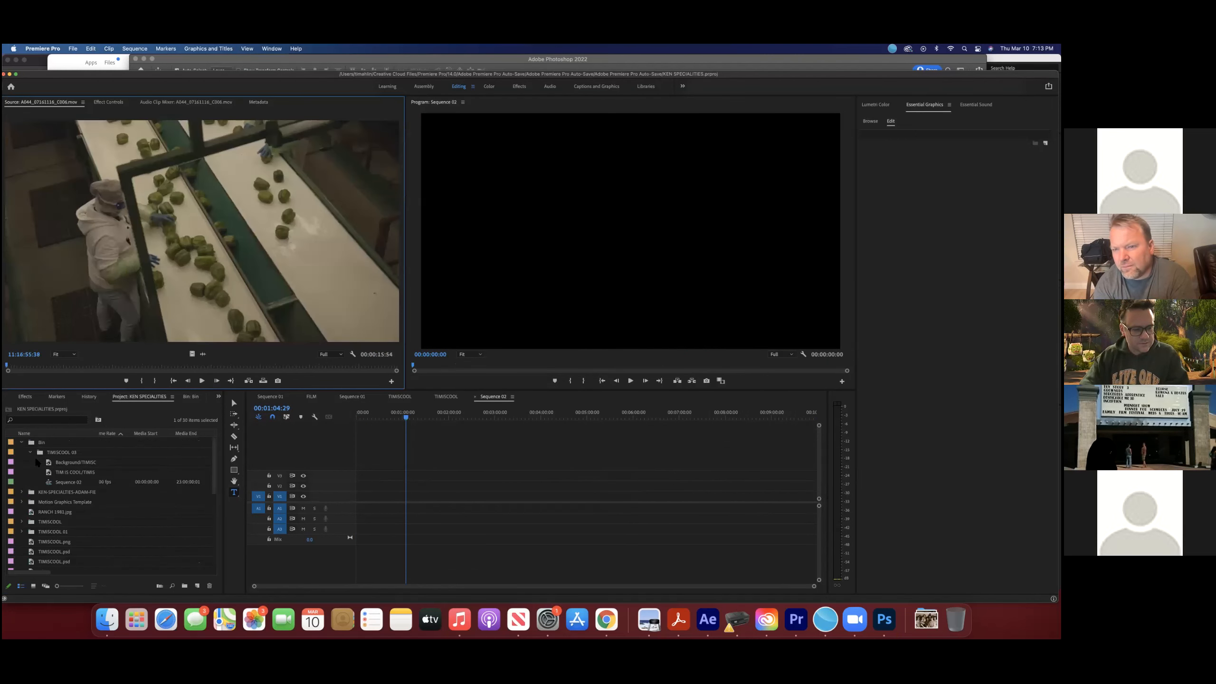
# Step: Place the first clip of the KEN-SPECIALTIES bin in Sequence 02 at the playhead, keeping the existing sequence settings
pyautogui.click(22, 442)
pyautogui.click(22, 452)
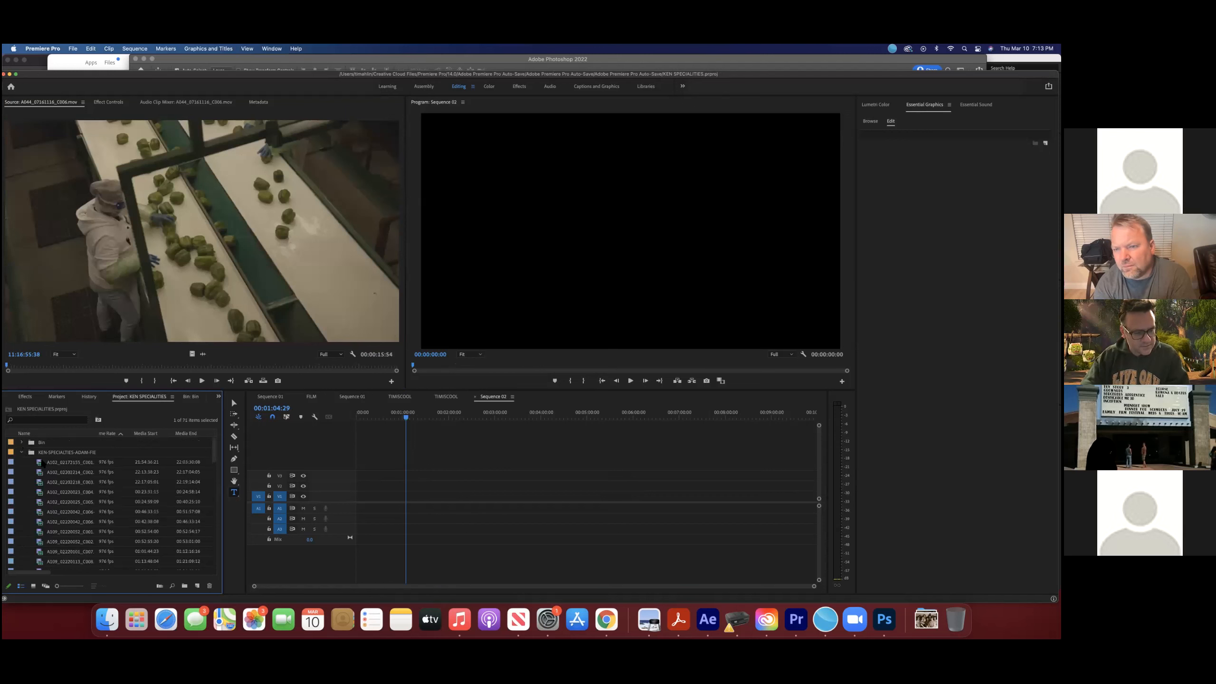
pyautogui.doubleClick(43, 463)
pyautogui.moveTo(267, 279); pyautogui.dragTo(413, 506)
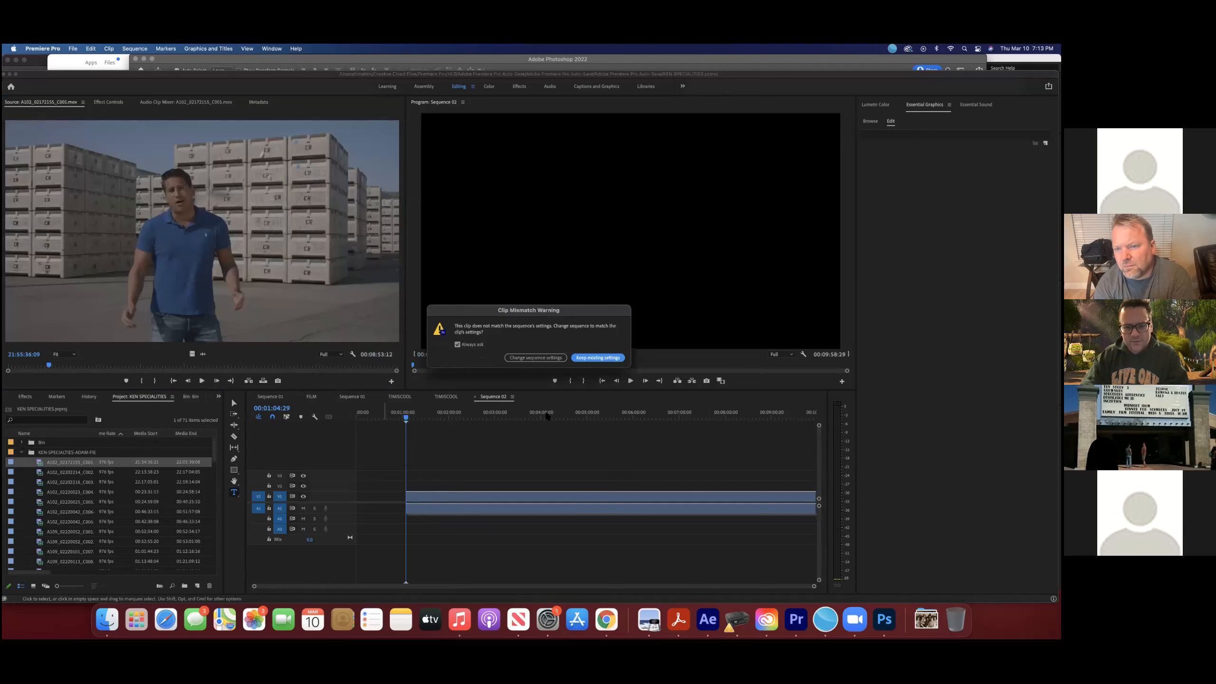
pyautogui.click(594, 359)
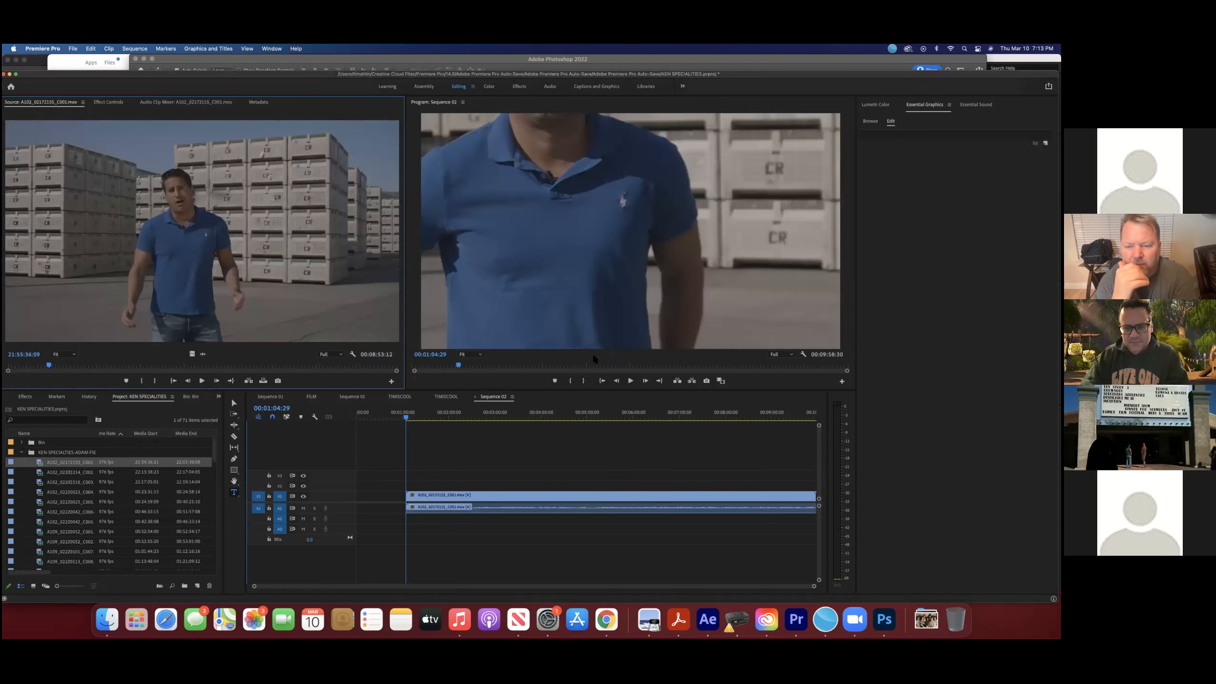
# Step: At 00:01:46:00, lower the clip's picture in the frame by setting its vertical position to about 576
pyautogui.scroll(-1, 162, 232)
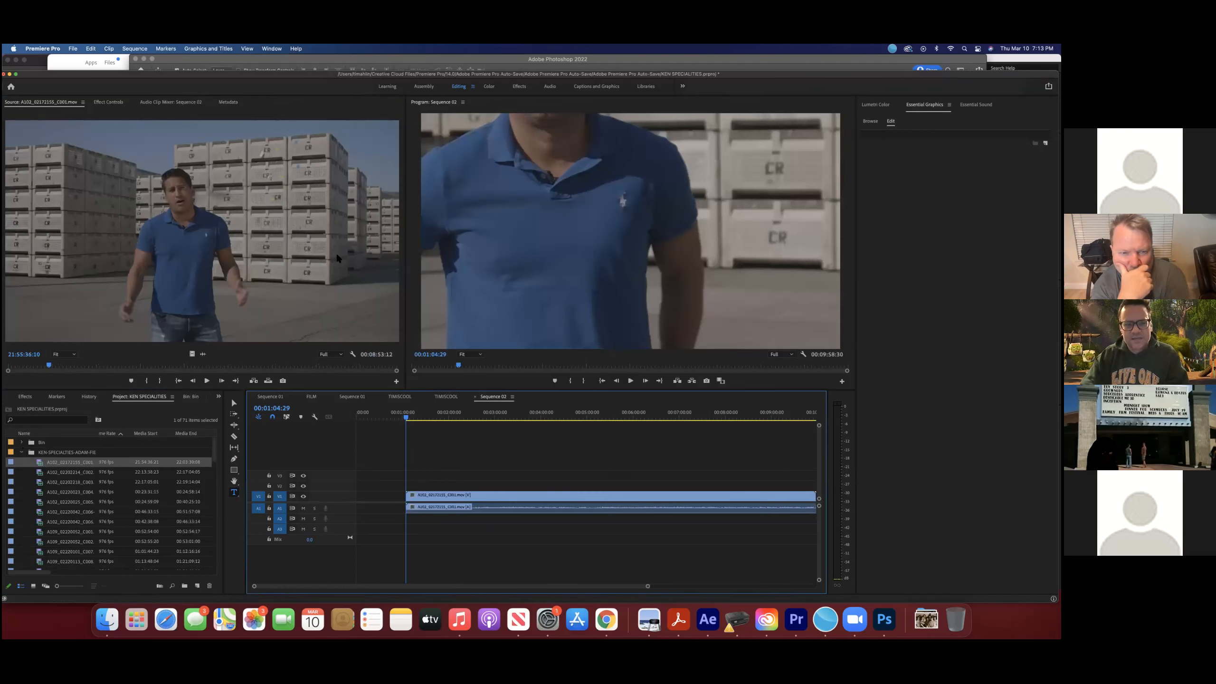
pyautogui.click(439, 419)
pyautogui.click(474, 498)
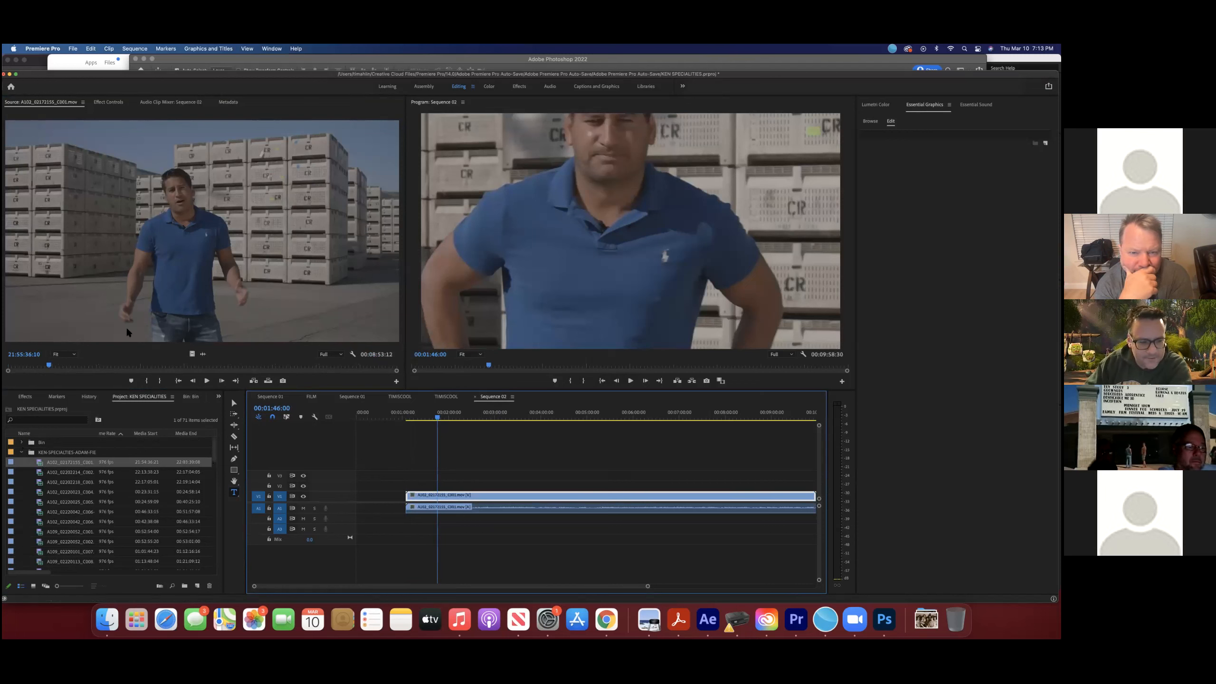
pyautogui.click(108, 102)
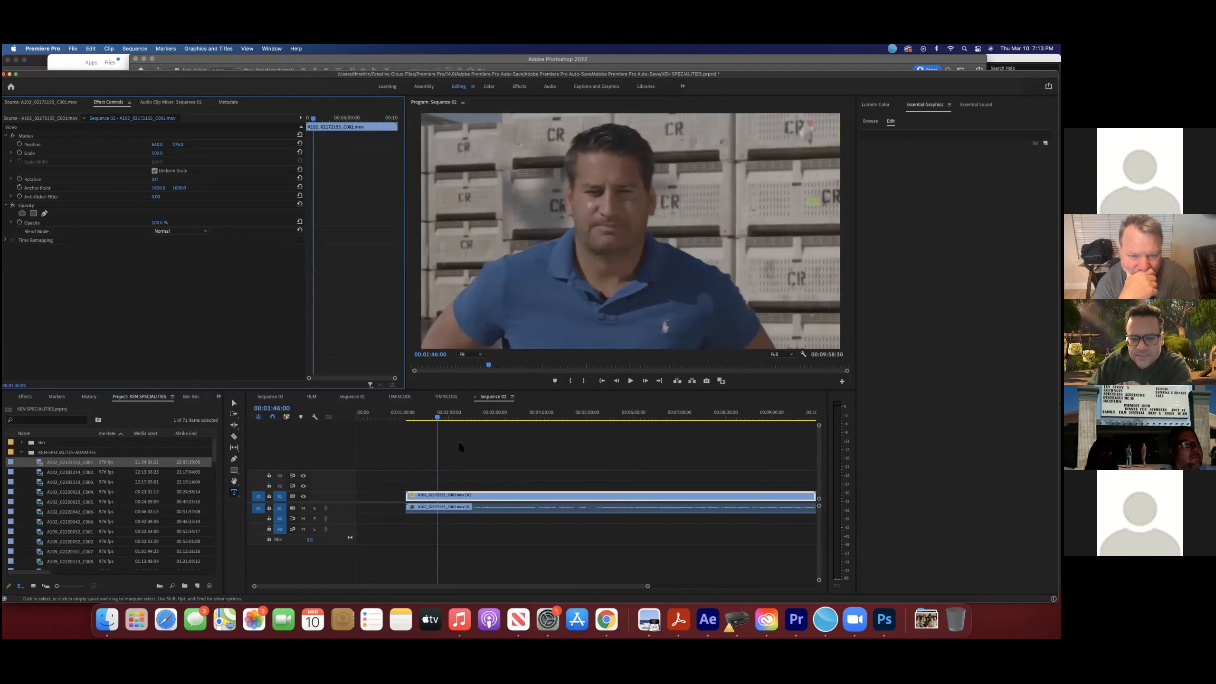
# Step: At 00:05:20:09, enlarge the clip to a scale of about 375 with a vertical position of about 1021
pyautogui.moveTo(459, 418); pyautogui.dragTo(622, 422)
pyautogui.click(621, 422)
pyautogui.moveTo(609, 424)
pyautogui.mouseDown()
pyautogui.moveTo(573, 421)
pyautogui.moveTo(603, 418)
pyautogui.mouseUp()
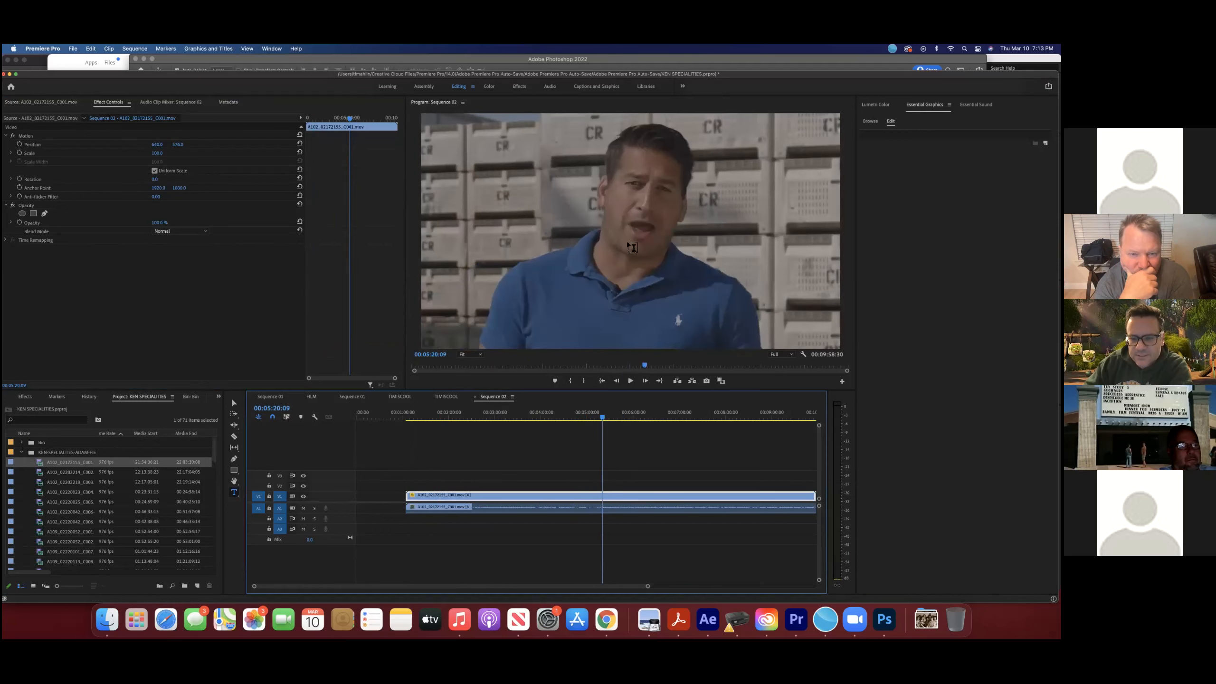
pyautogui.click(543, 475)
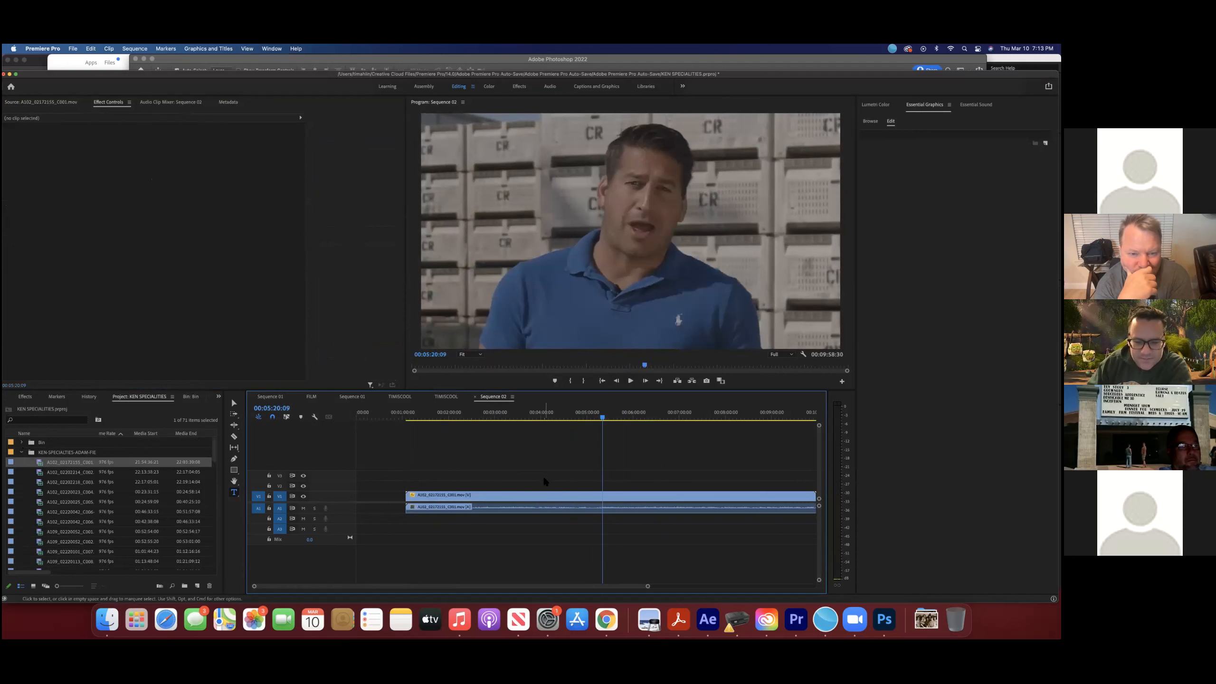
pyautogui.click(554, 499)
pyautogui.moveTo(159, 155); pyautogui.dragTo(225, 145)
pyautogui.click(623, 484)
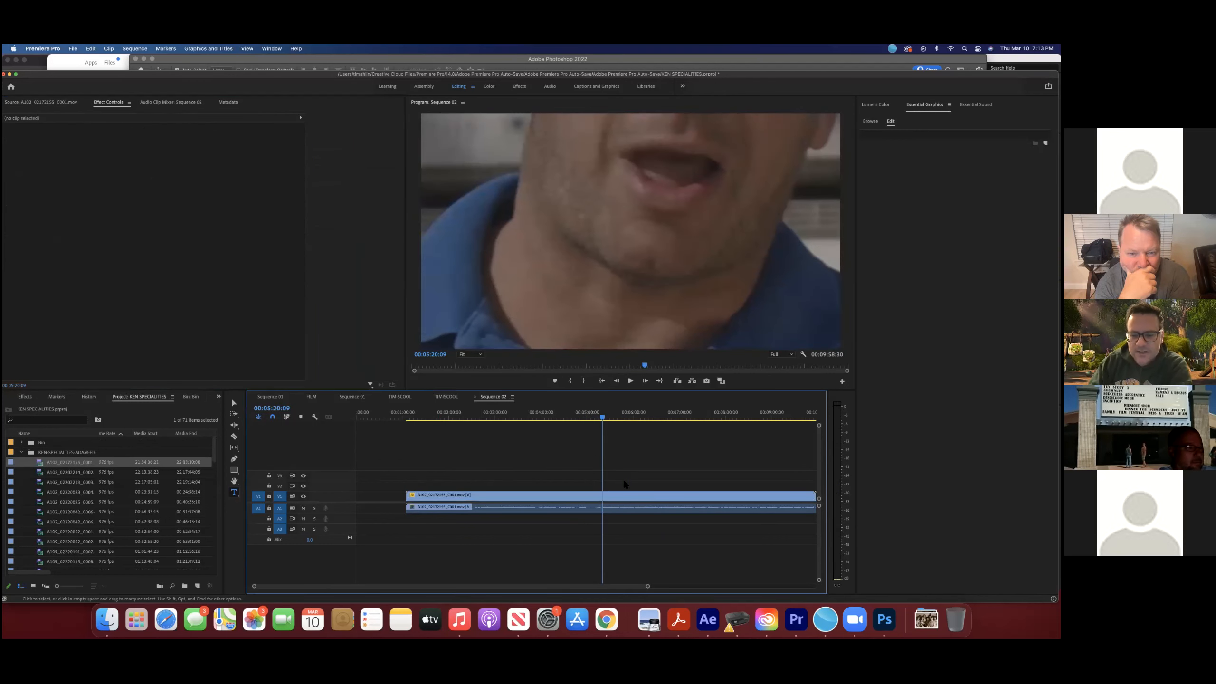
# Step: Shrink the clip to a scale of about 36 and move it up to a vertical position of about 340
pyautogui.click(621, 495)
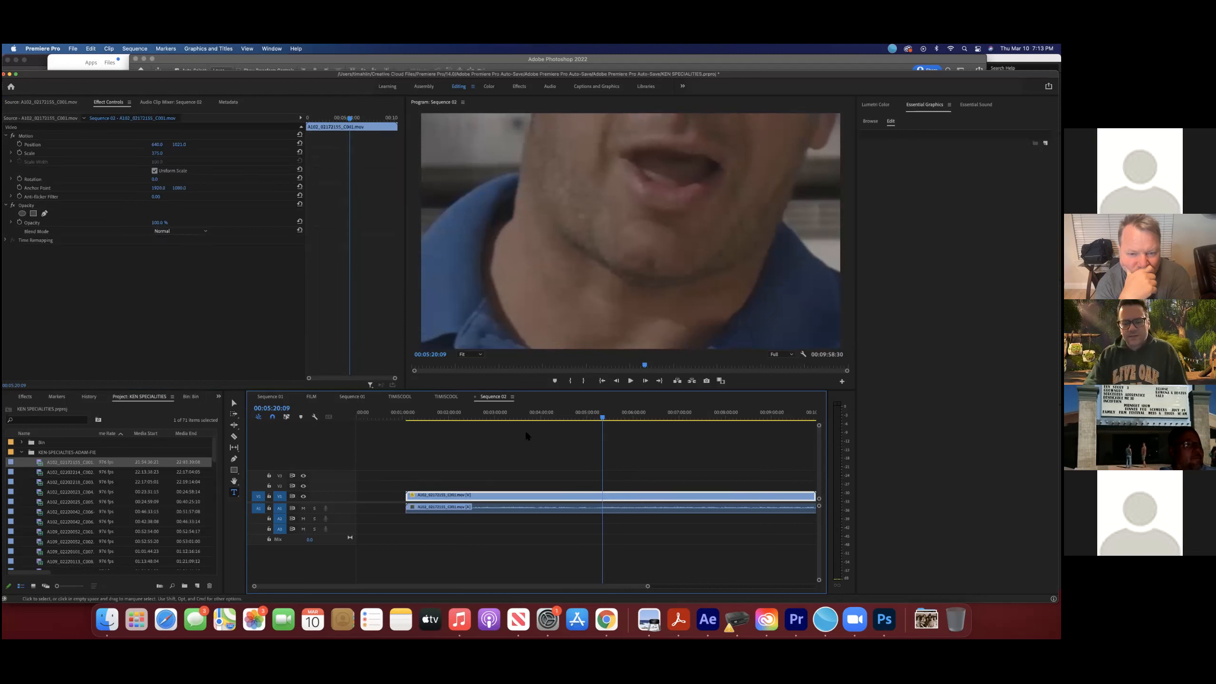
pyautogui.click(683, 460)
pyautogui.click(650, 495)
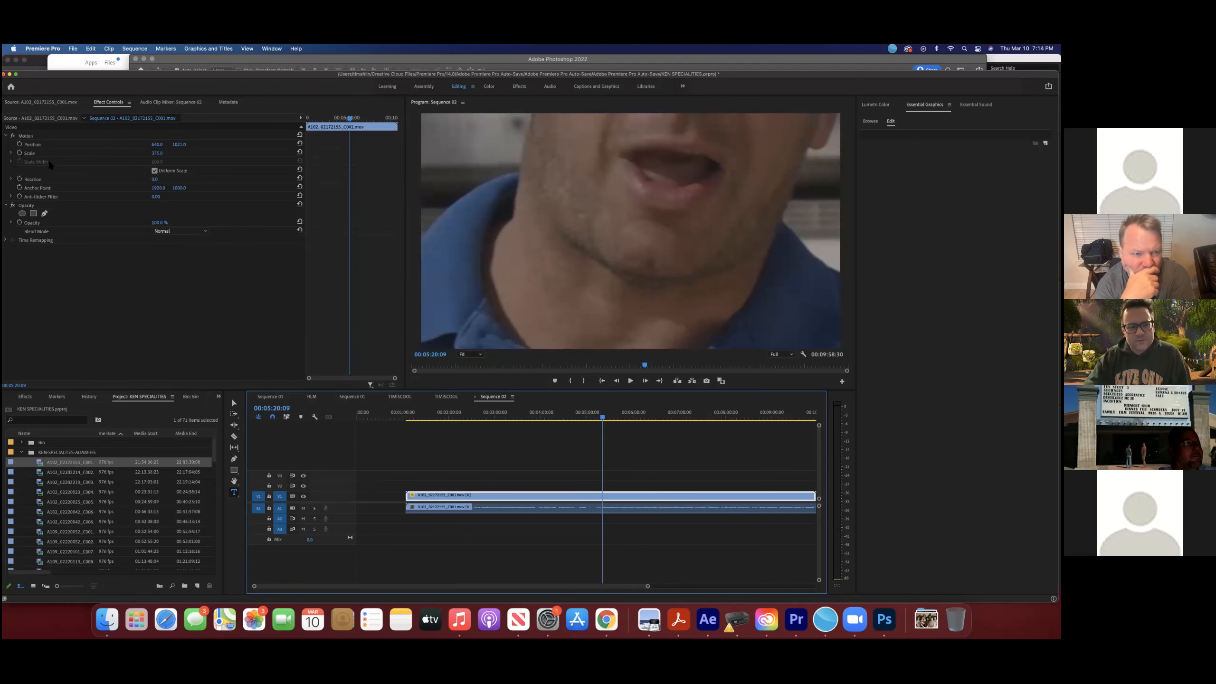
pyautogui.moveTo(157, 153); pyautogui.dragTo(3, 145)
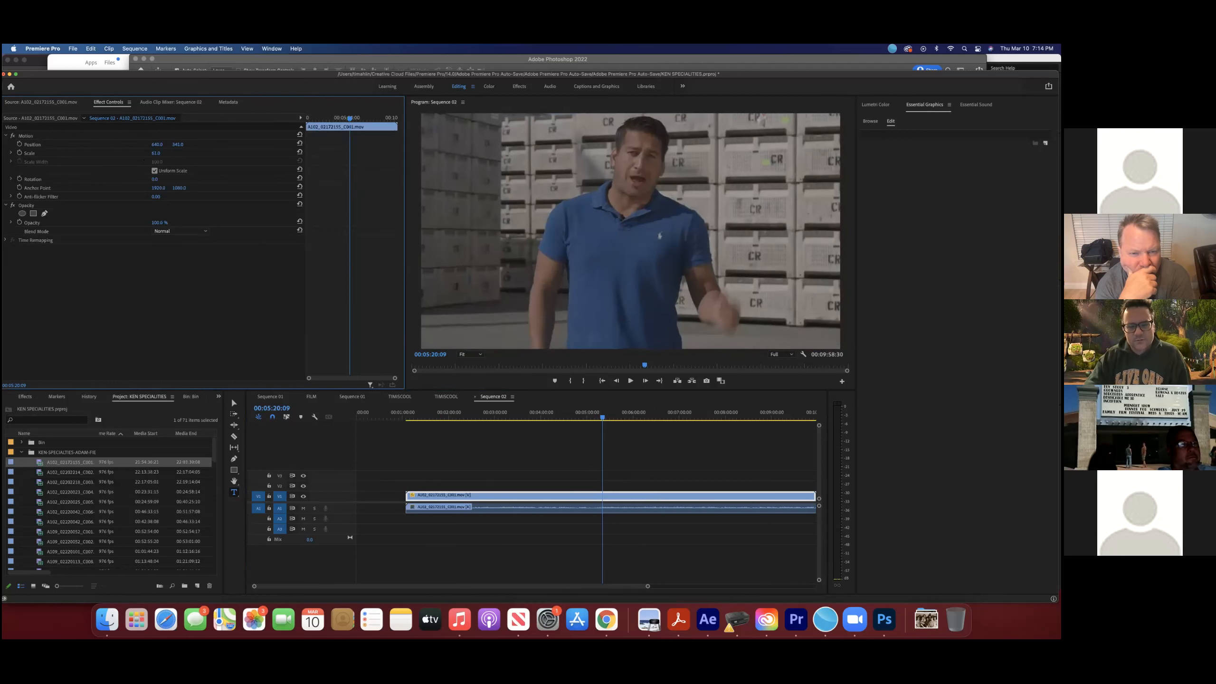
pyautogui.moveTo(161, 159); pyautogui.dragTo(187, 144)
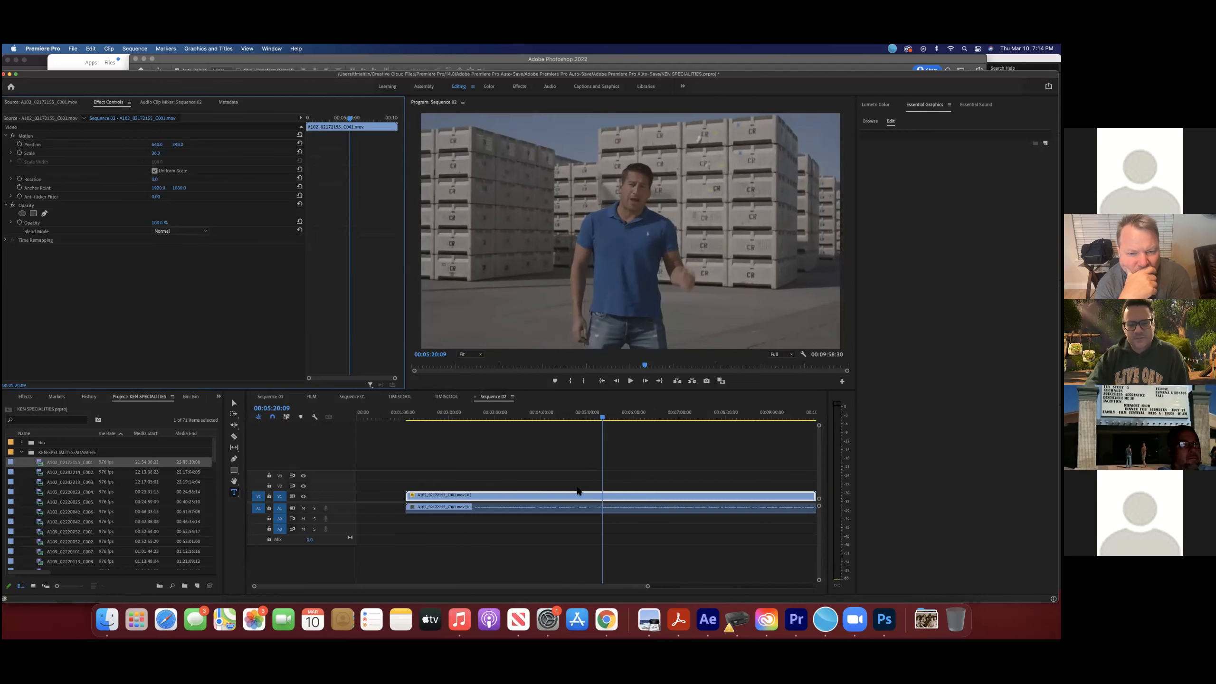
# Step: Undo the clip's last scale reductions and vertical position changes
pyautogui.press('super+z')
pyautogui.press('super+z')
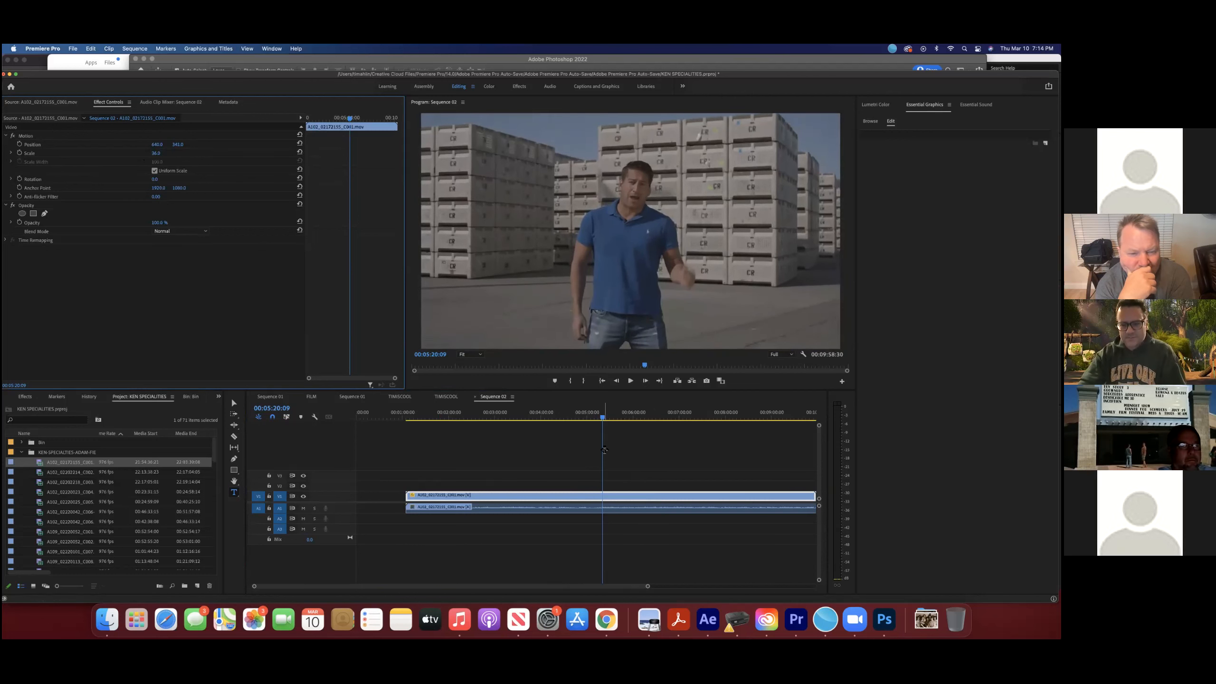
pyautogui.press('super+z')
pyautogui.press('super+z')
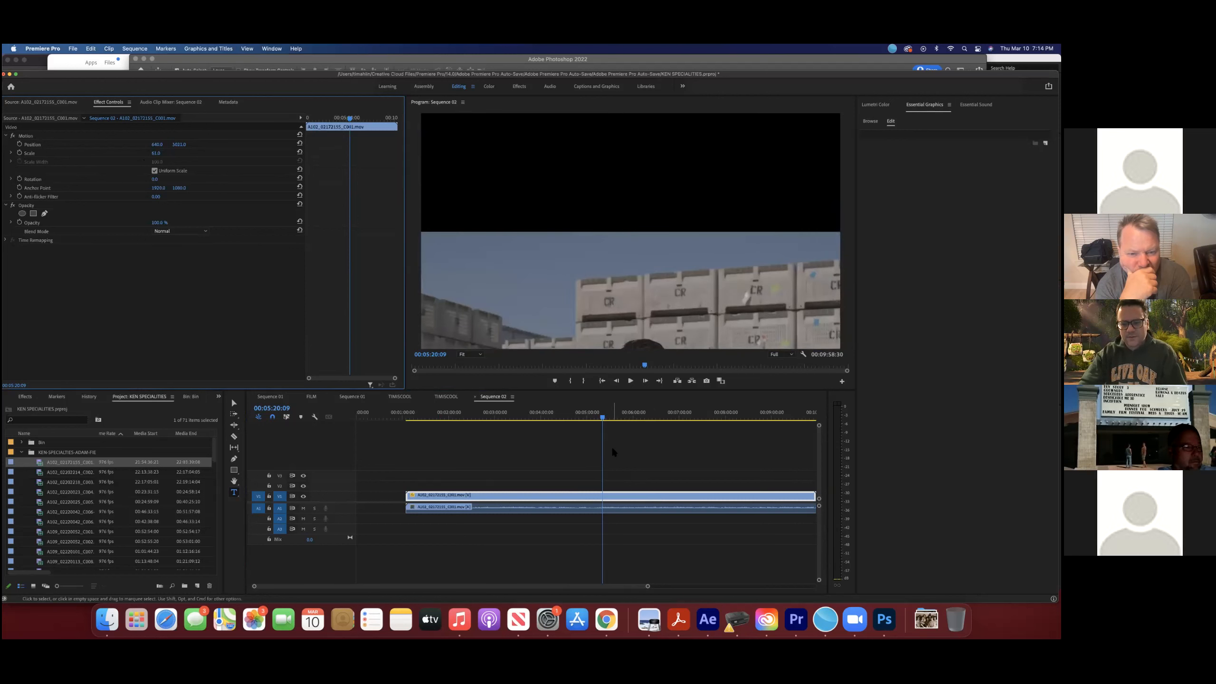
# Step: Apply Scale to Frame Size to the clip and raise its vertical position until the man's head and shoulders are in frame
pyautogui.click(586, 482)
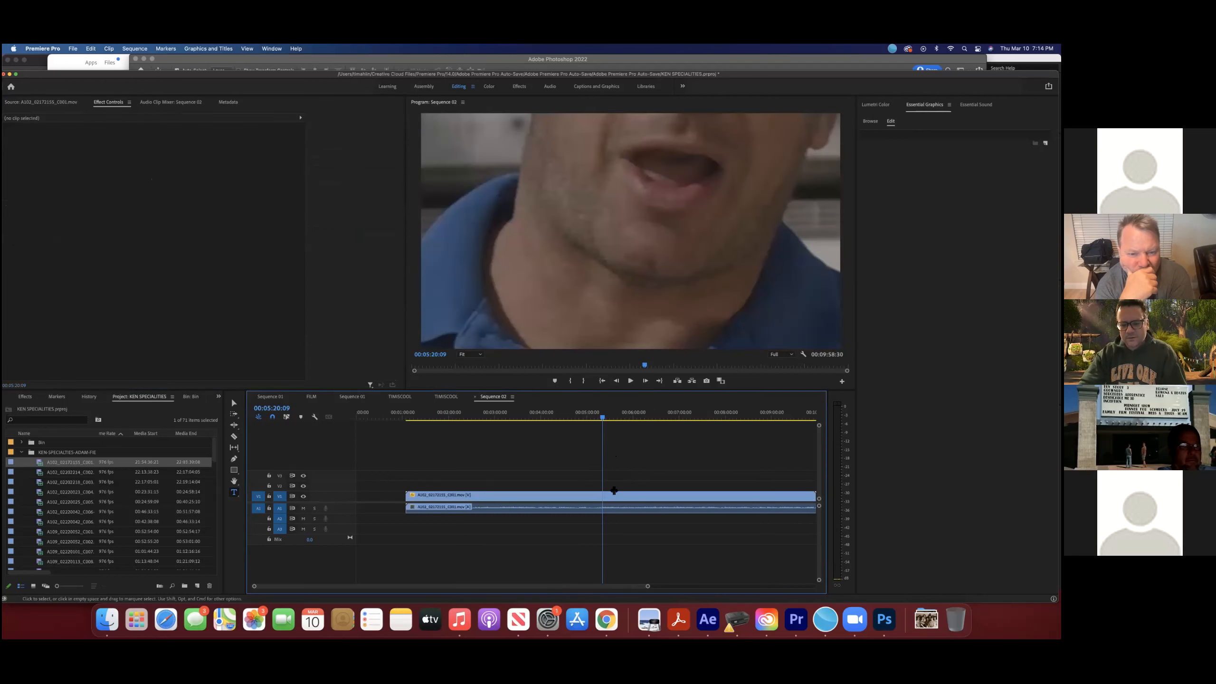
pyautogui.click(599, 497)
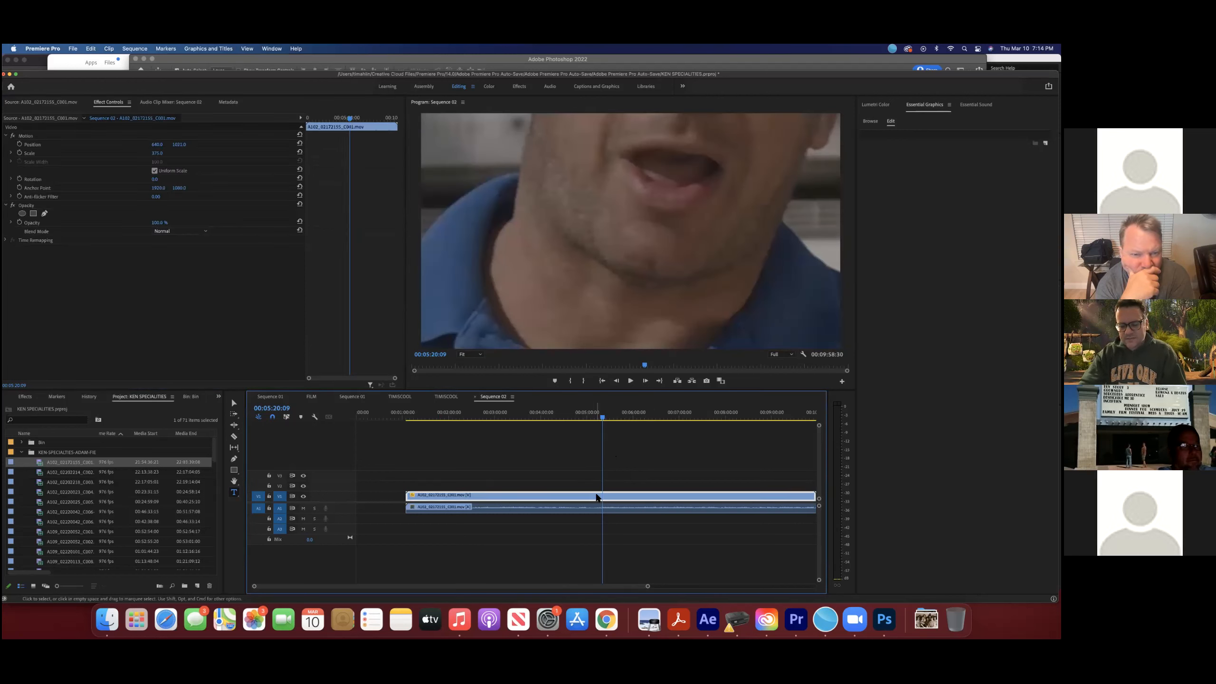
pyautogui.rightClick(597, 498)
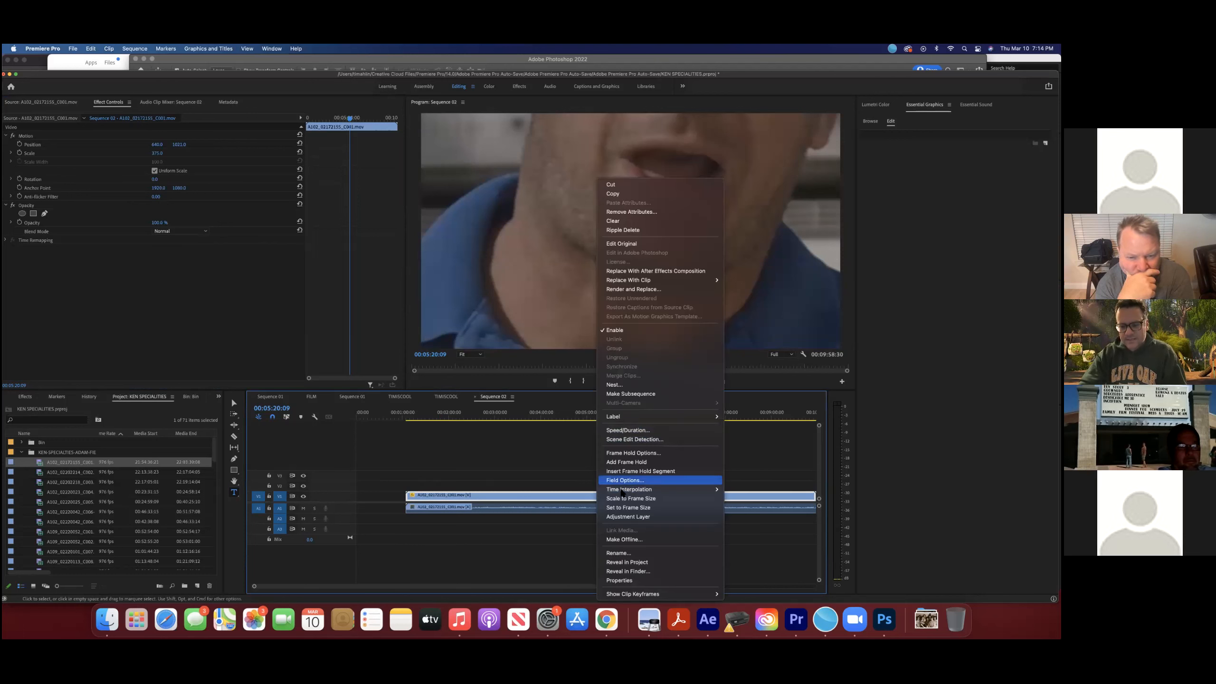
pyautogui.moveTo(646, 595)
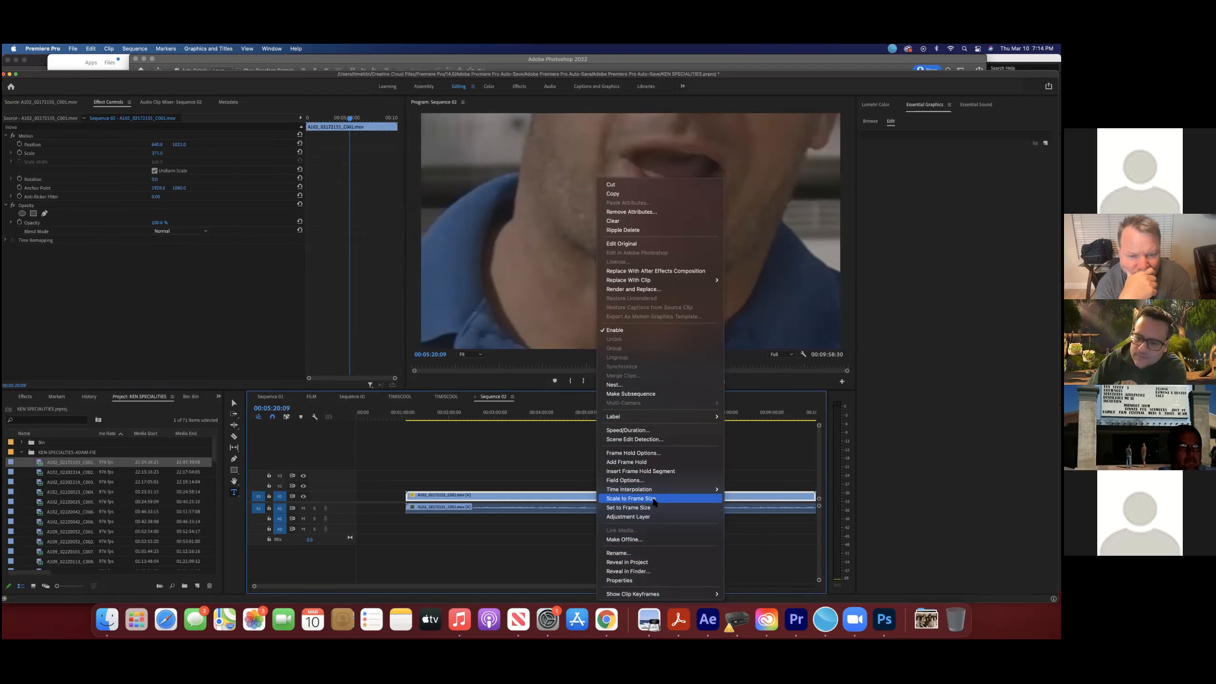
pyautogui.click(654, 500)
pyautogui.click(626, 451)
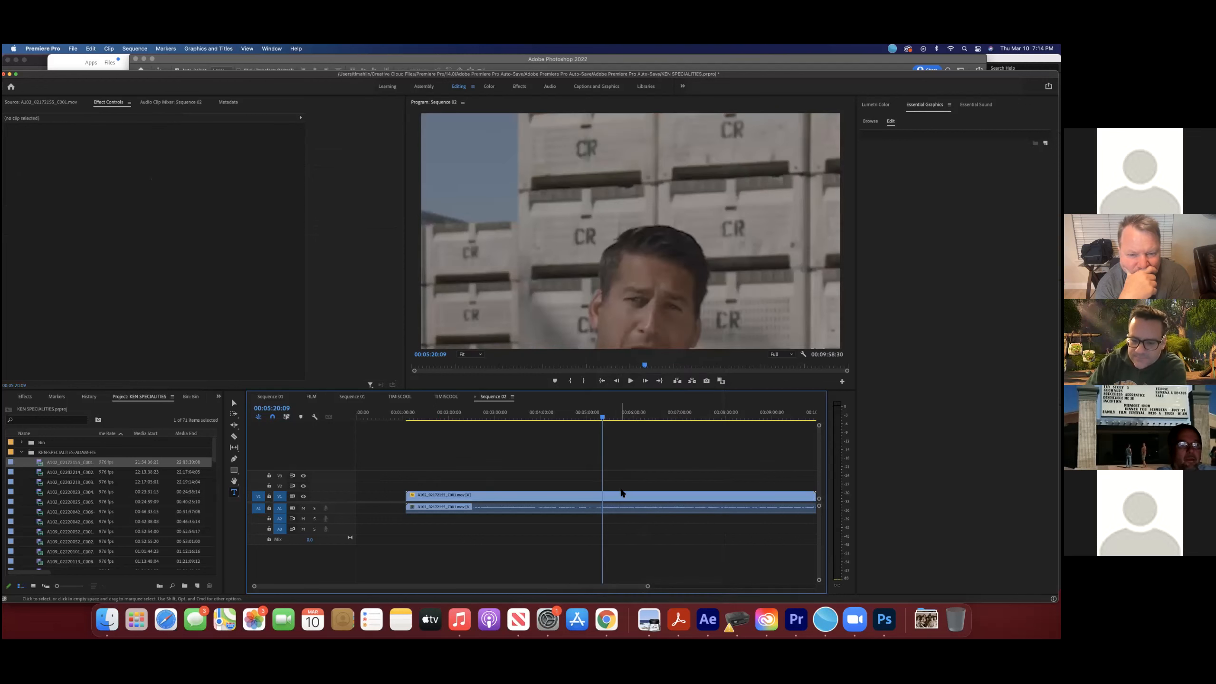
pyautogui.click(615, 498)
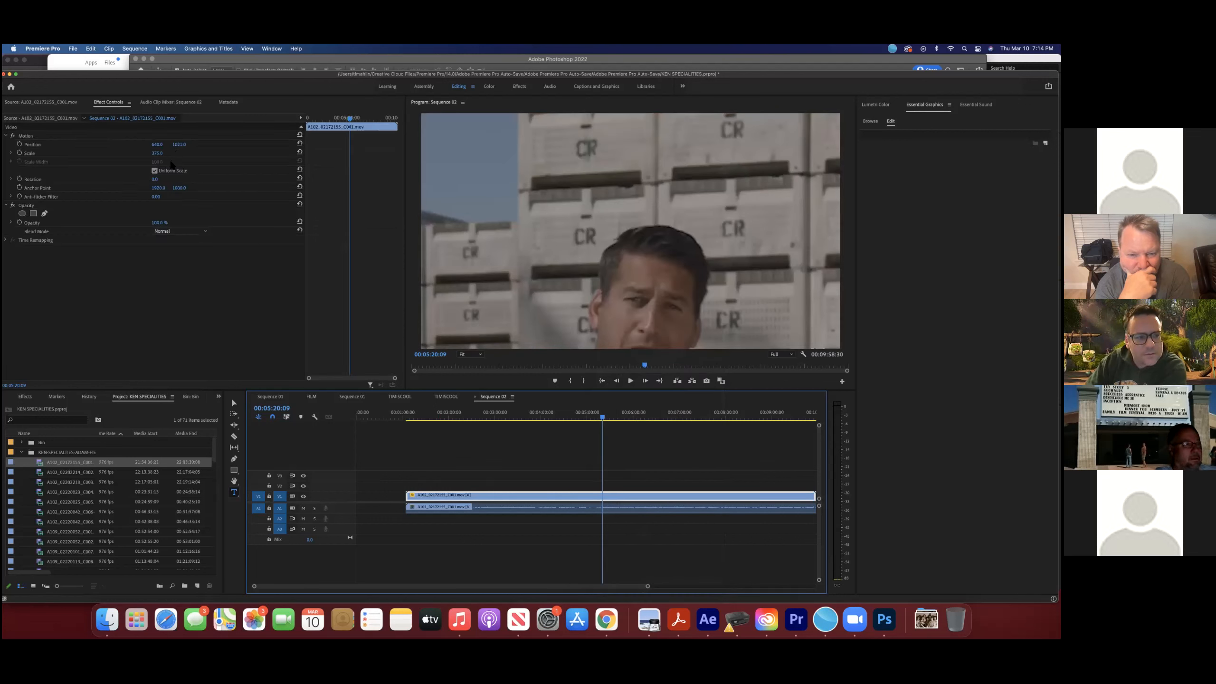
pyautogui.moveTo(179, 144); pyautogui.dragTo(46, 144)
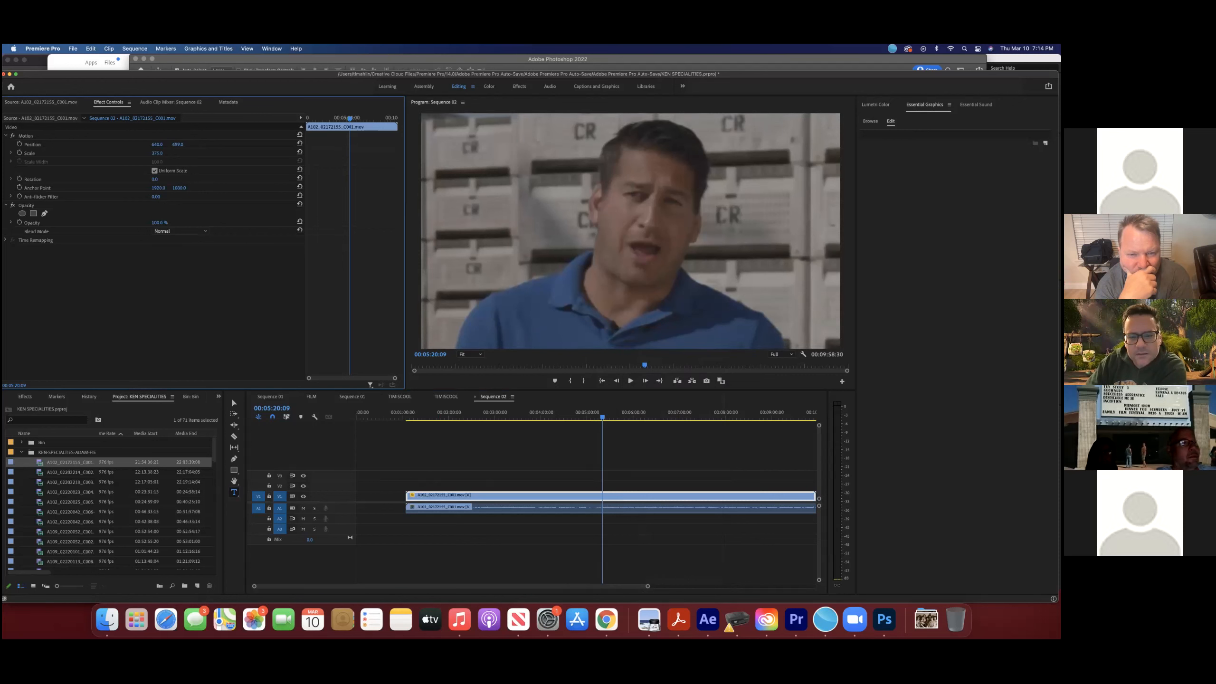
# Step: View the program monitor picture at 100% zoom and at 25% zoom
pyautogui.click(472, 354)
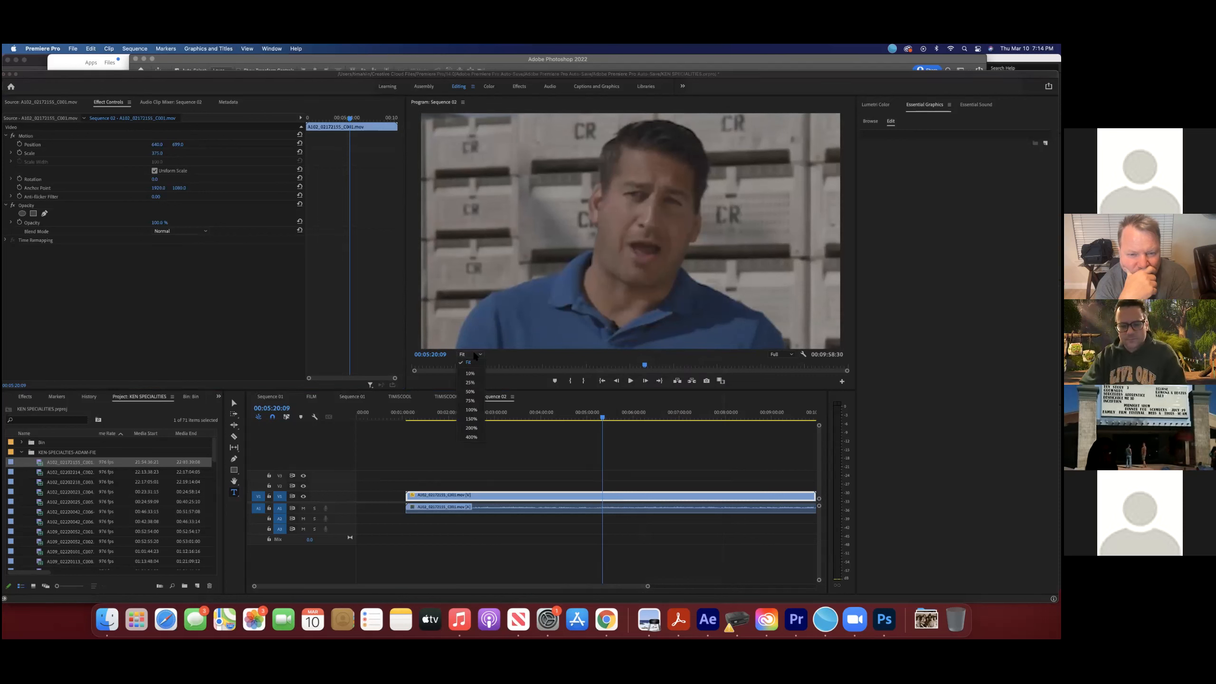
pyautogui.click(473, 410)
pyautogui.click(590, 460)
pyautogui.click(557, 499)
pyautogui.click(561, 474)
pyautogui.click(556, 495)
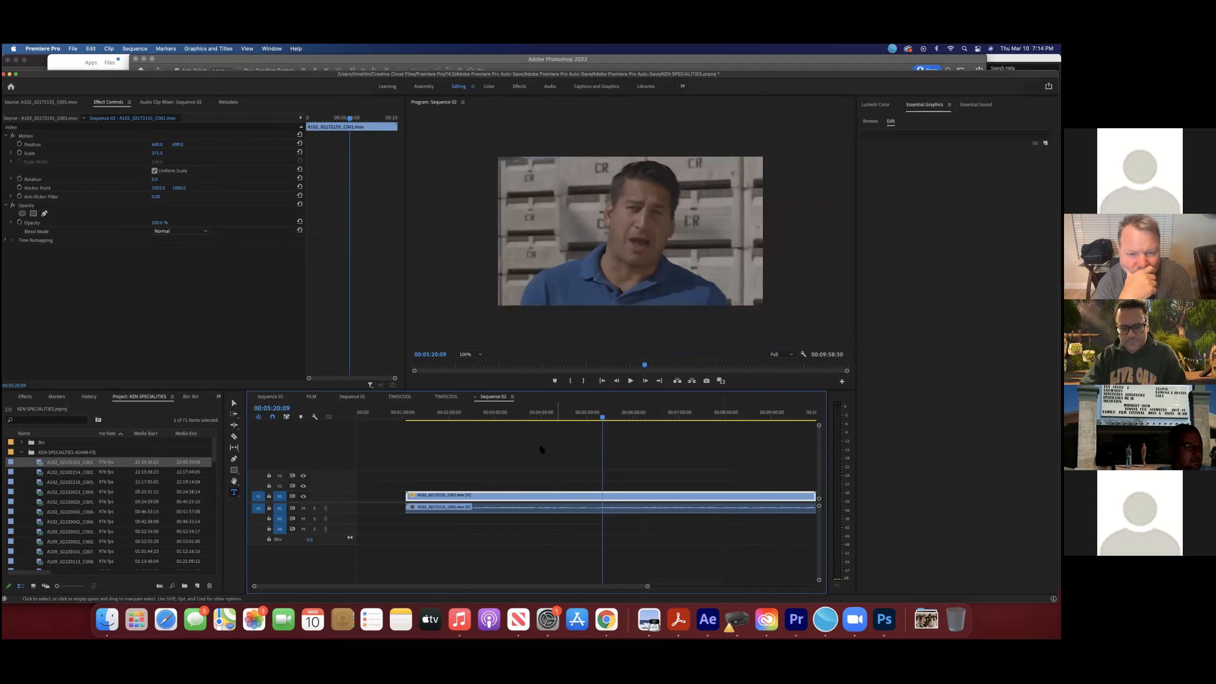
pyautogui.click(473, 354)
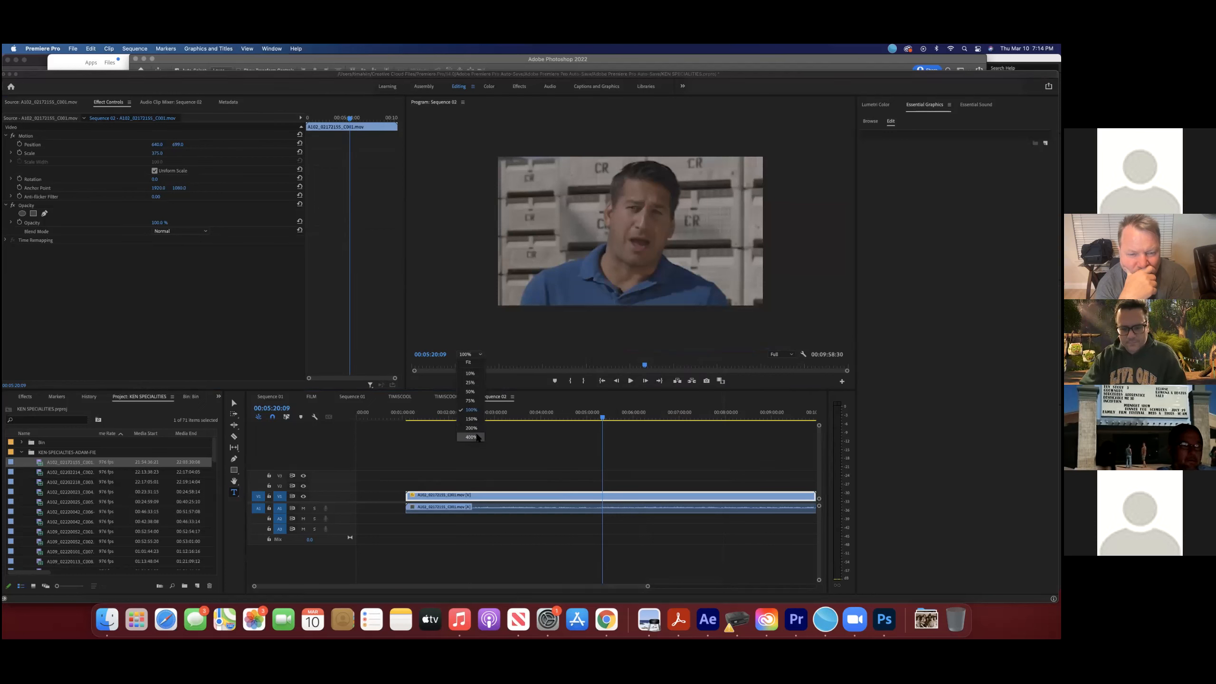
pyautogui.click(470, 382)
# Step: Apply Set to Frame Size to the clip in the timeline
pyautogui.click(548, 481)
pyautogui.click(540, 498)
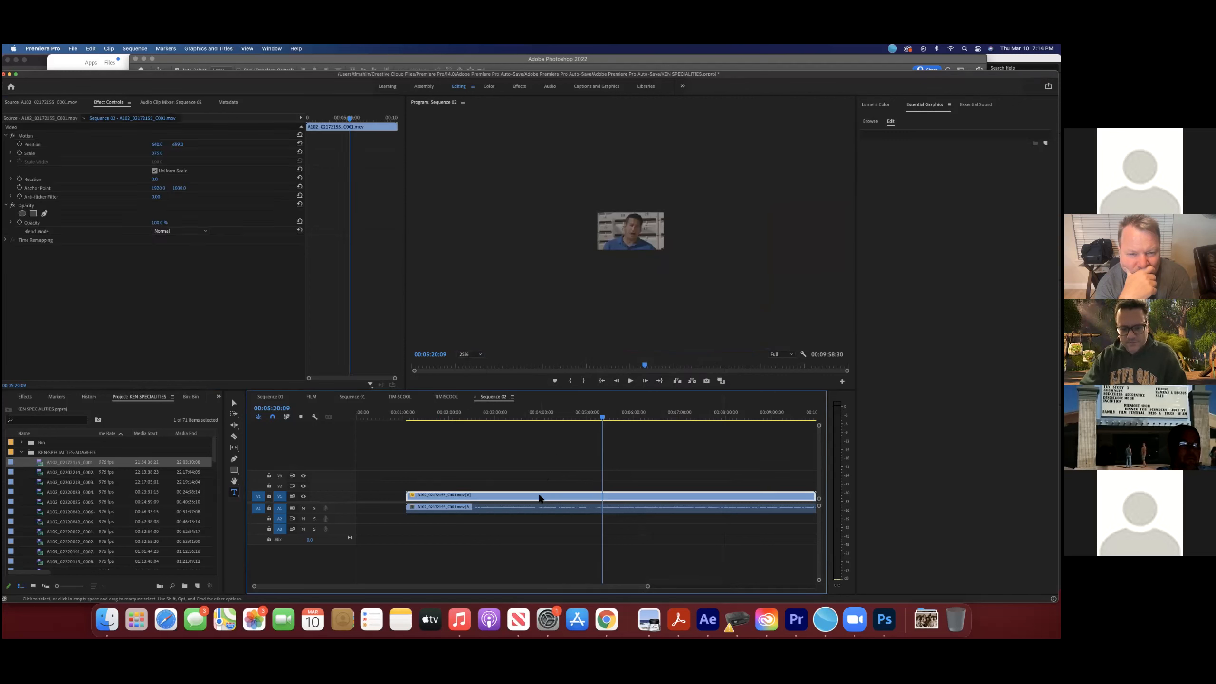
pyautogui.rightClick(555, 499)
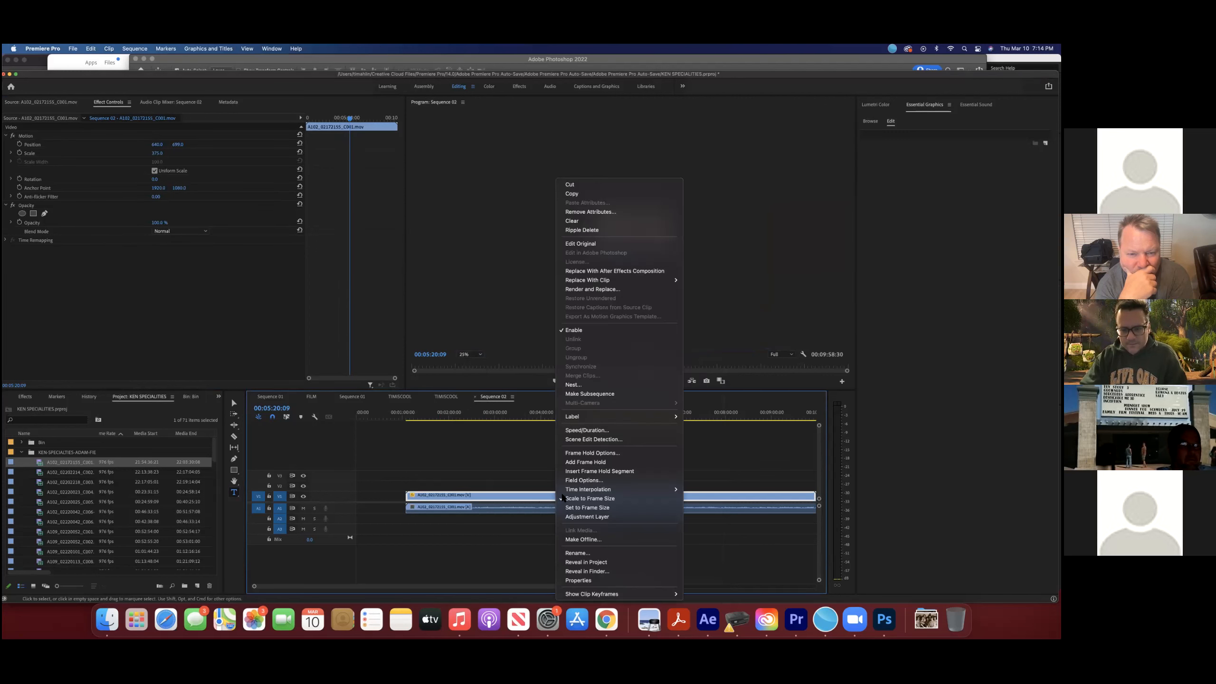
pyautogui.click(600, 508)
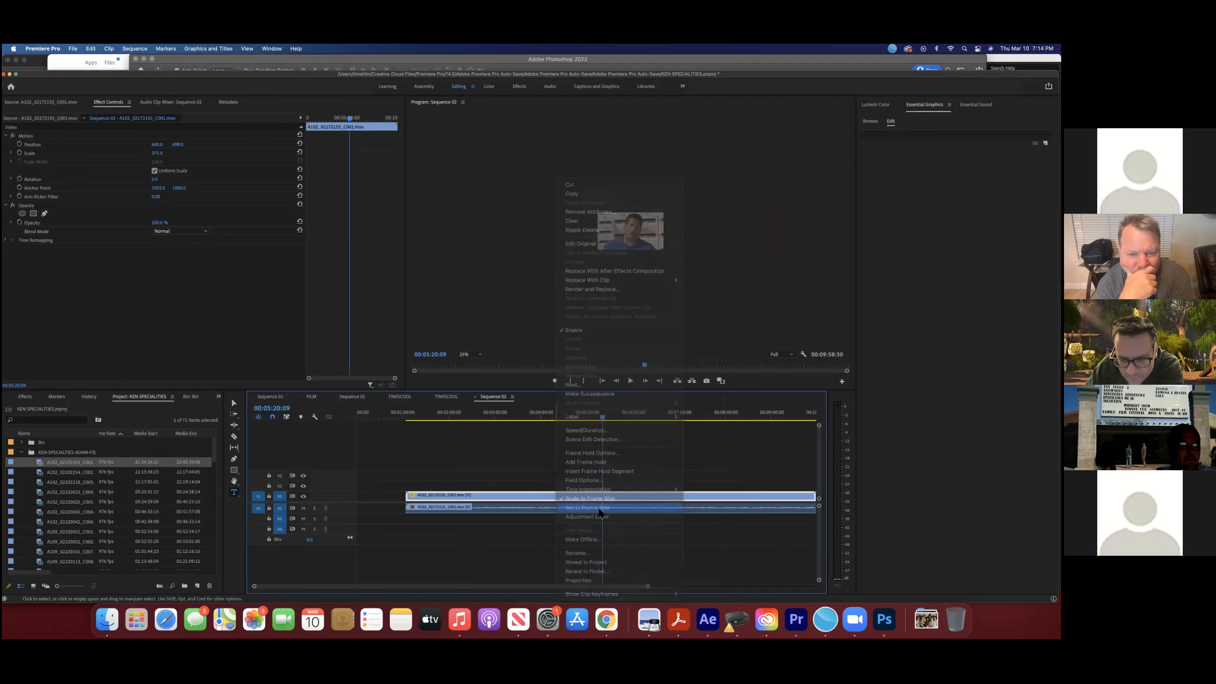
# Step: Toggle off Scale to Frame Size on the clip and lower its vertical position value until the picture fills the frame
pyautogui.click(574, 475)
pyautogui.click(577, 497)
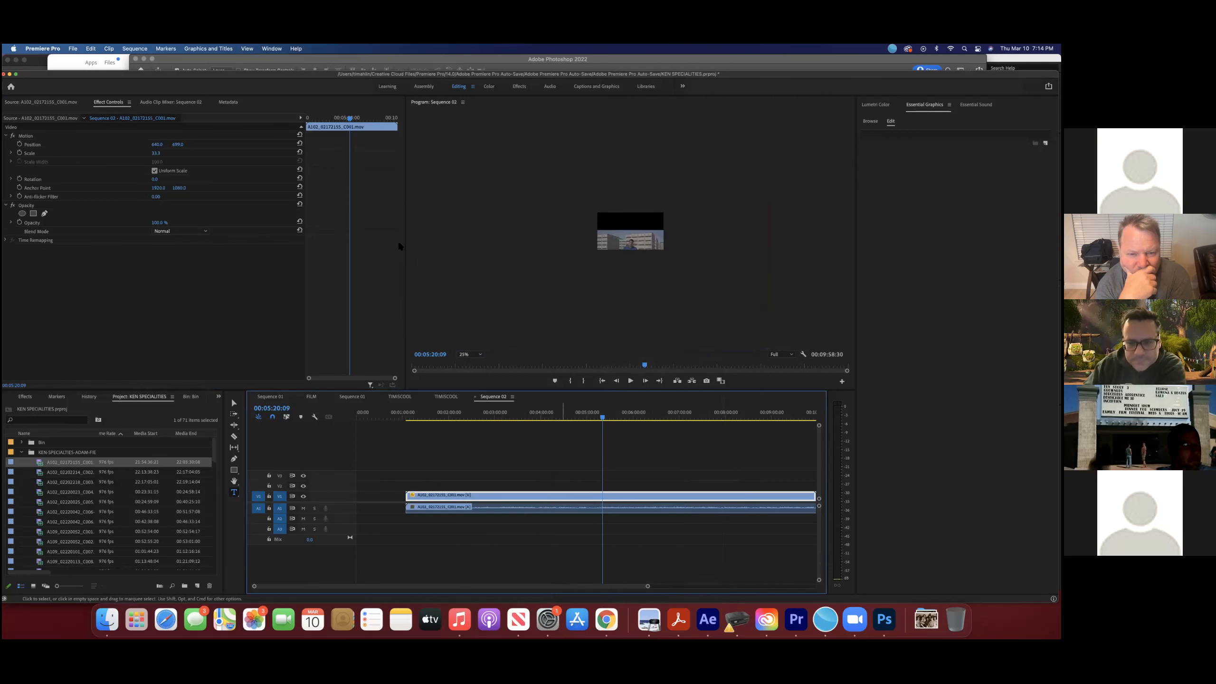
pyautogui.moveTo(177, 145); pyautogui.dragTo(37, 144)
pyautogui.moveTo(184, 146); pyautogui.dragTo(186, 147)
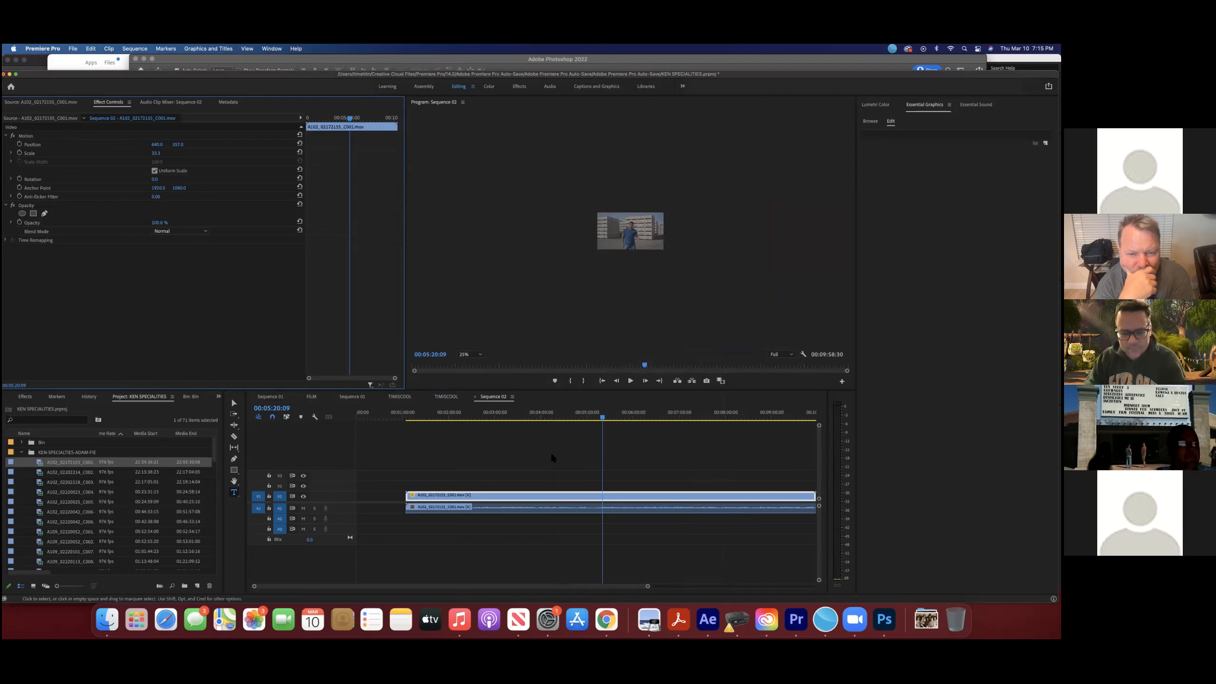
# Step: Set the program monitor zoom to Fit
pyautogui.click(485, 278)
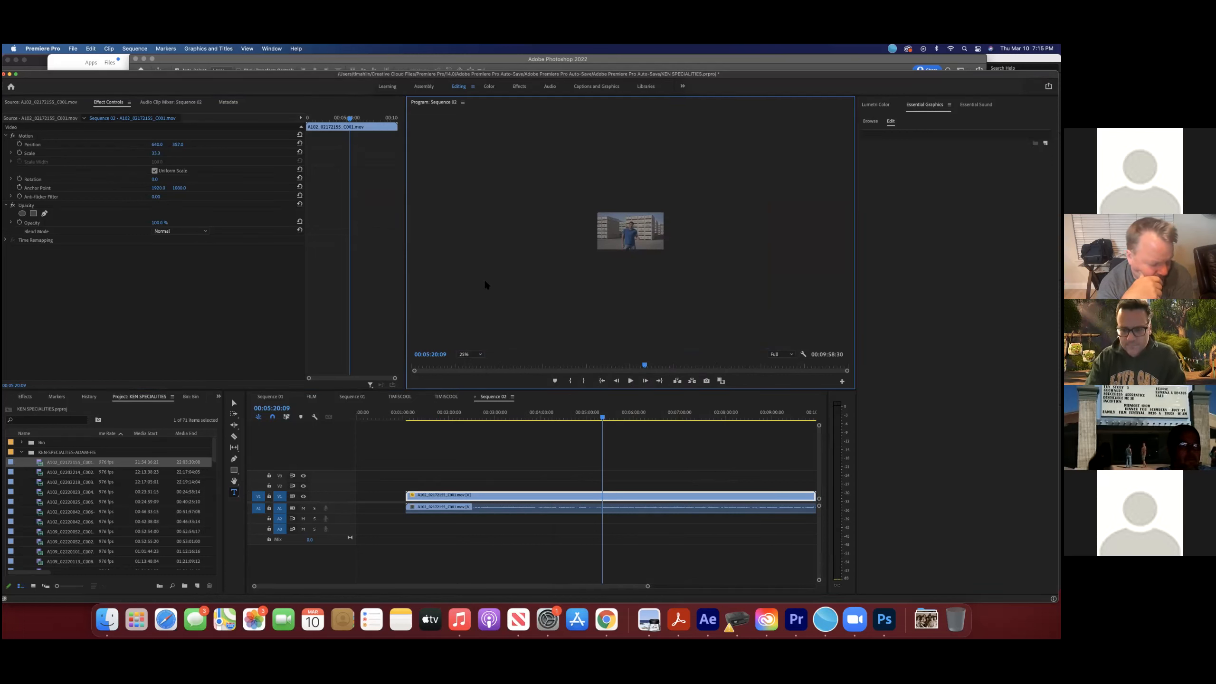
pyautogui.click(483, 355)
pyautogui.click(496, 331)
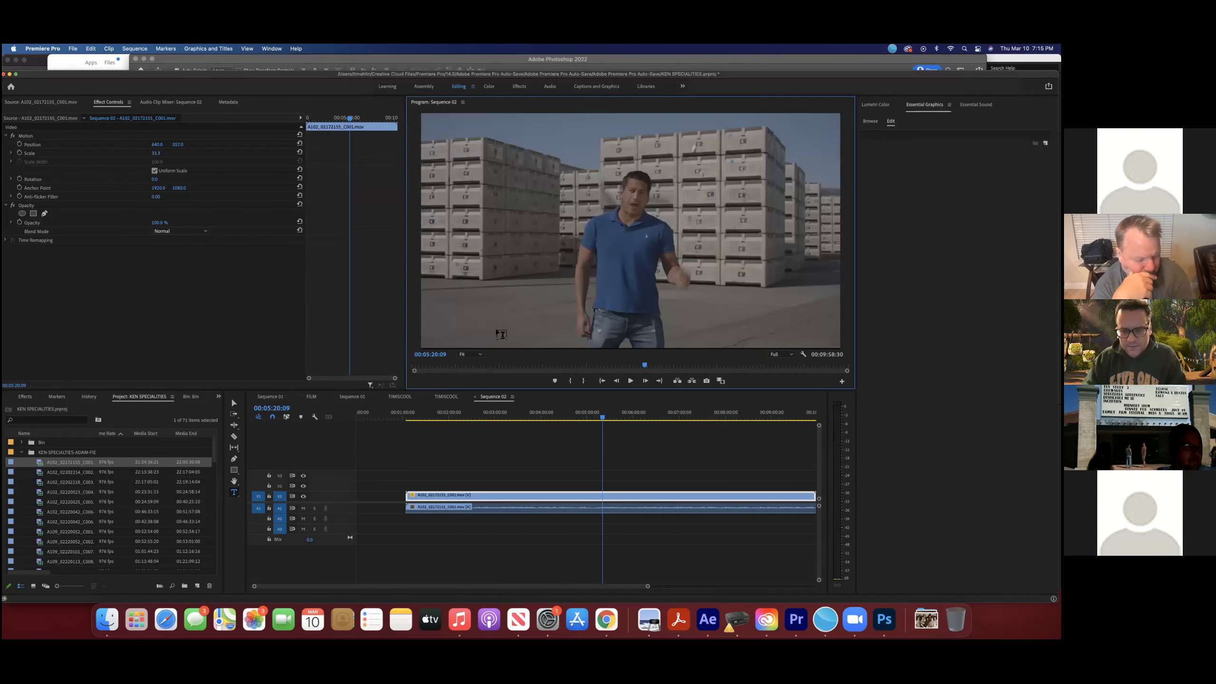
# Step: Undo the clip's recent frame-size and vertical position changes
pyautogui.press('super+z')
pyautogui.press('super+z')
pyautogui.press('super+z')
pyautogui.press('super+z')
pyautogui.press('super+z')
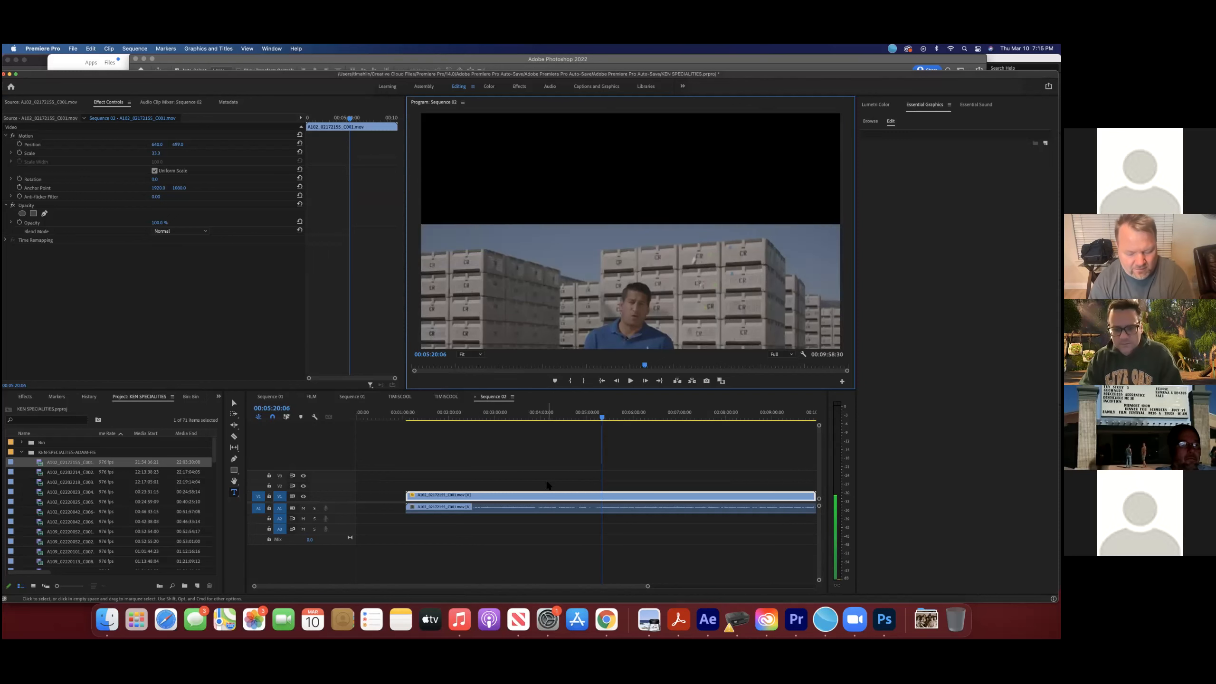
pyautogui.press('super+z')
pyautogui.press('super+z')
pyautogui.press('super+z')
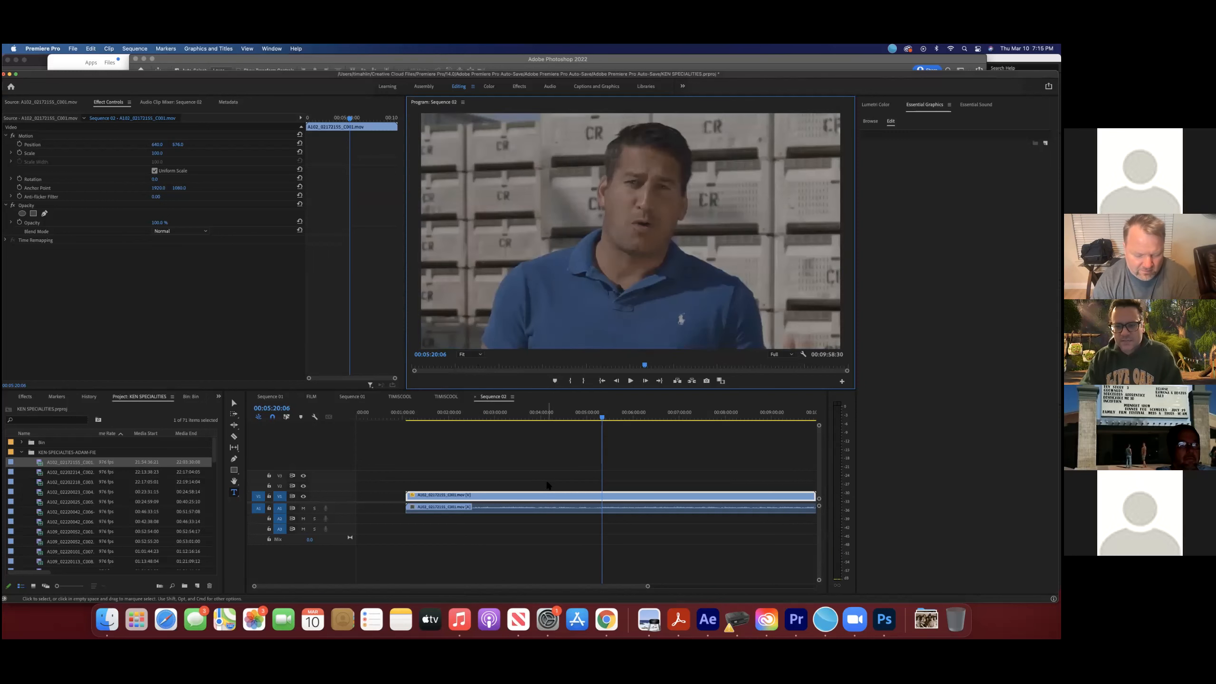
# Step: Place the first bin clip in Sequence 02 with the existing sequence settings kept, and move the playhead to 00:05:48:08
pyautogui.moveTo(41, 463); pyautogui.dragTo(527, 500)
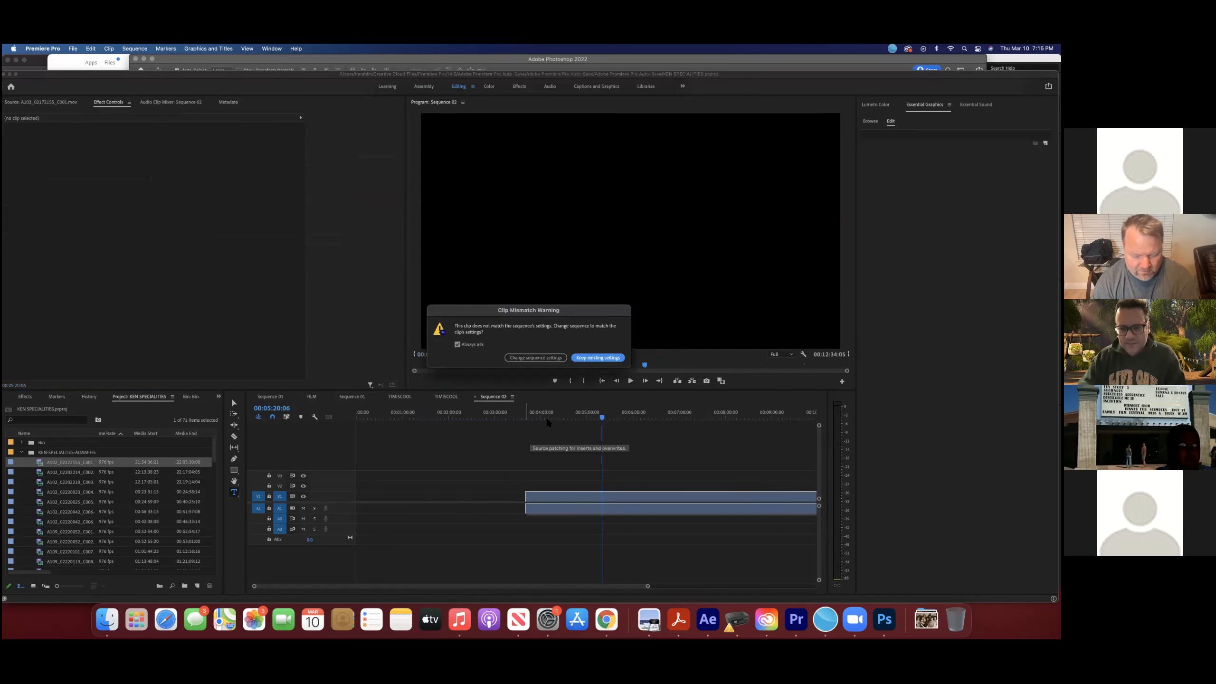
pyautogui.click(591, 357)
pyautogui.moveTo(602, 418); pyautogui.dragTo(605, 454)
pyautogui.click(605, 457)
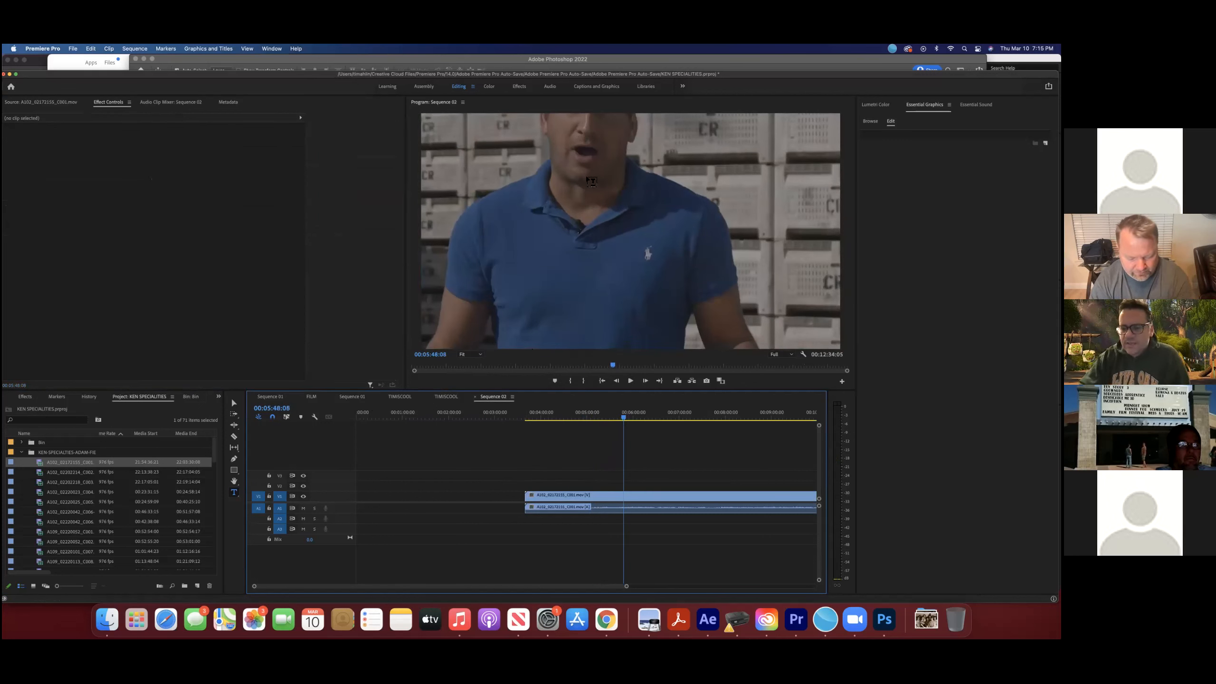
# Step: Apply Scale to Frame Size to the clip on track V1
pyautogui.click(645, 496)
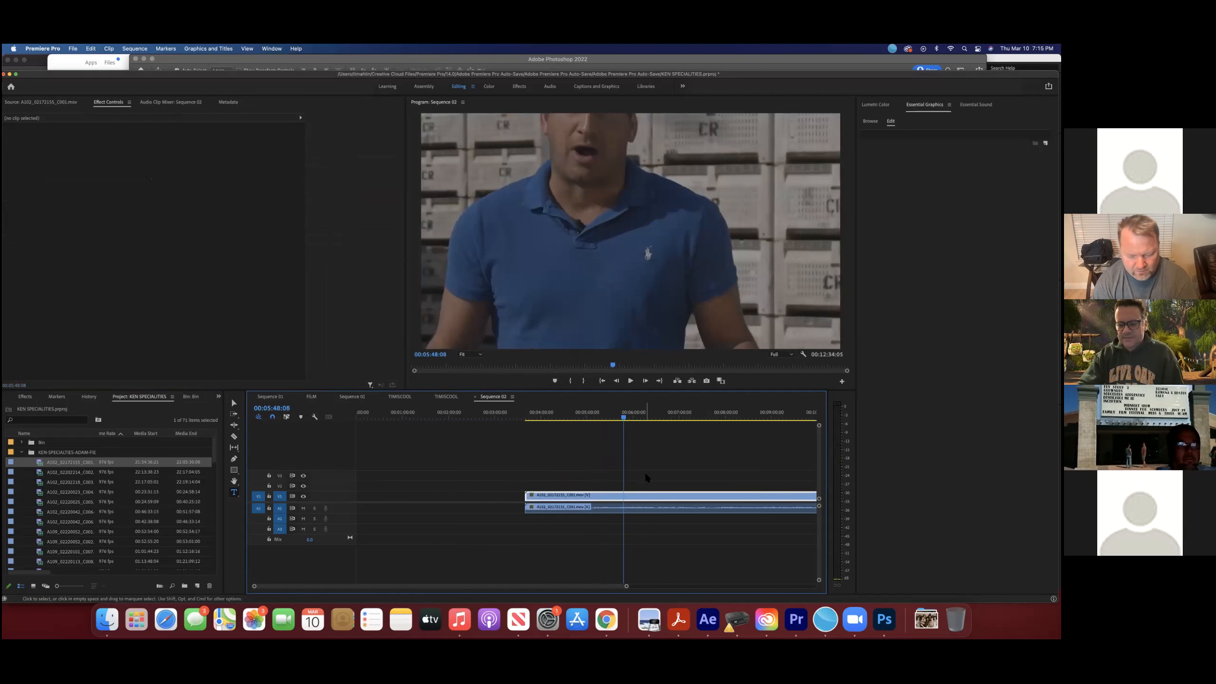
pyautogui.rightClick(648, 499)
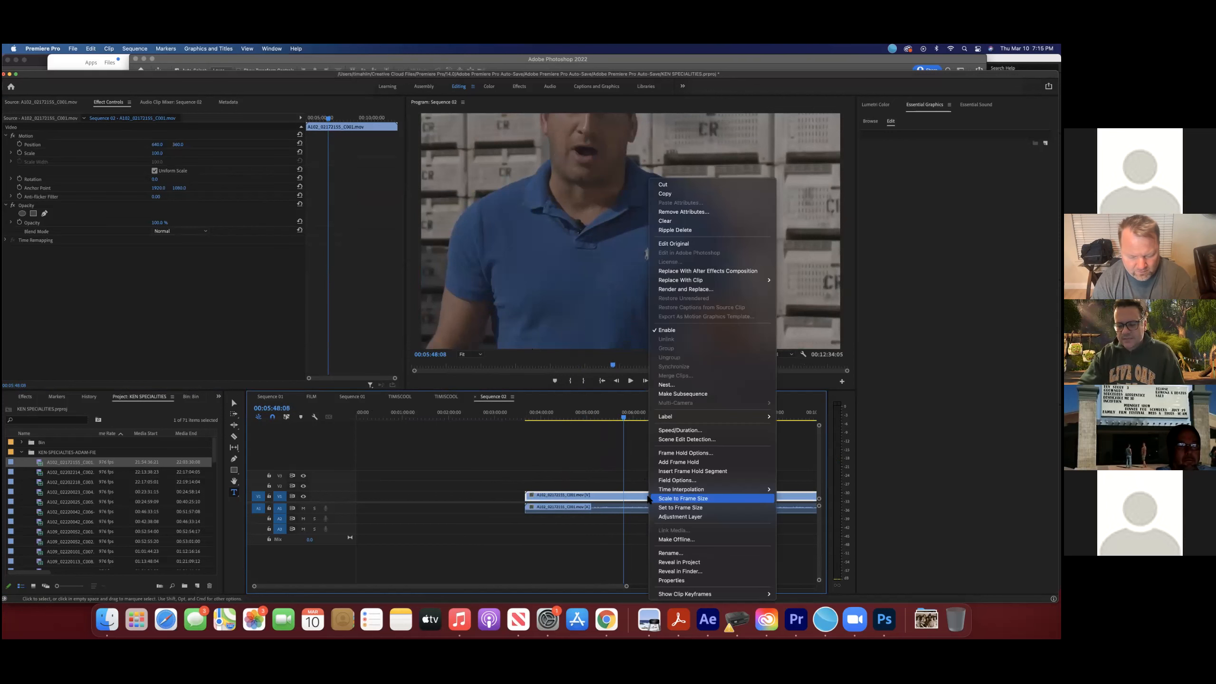
pyautogui.click(682, 499)
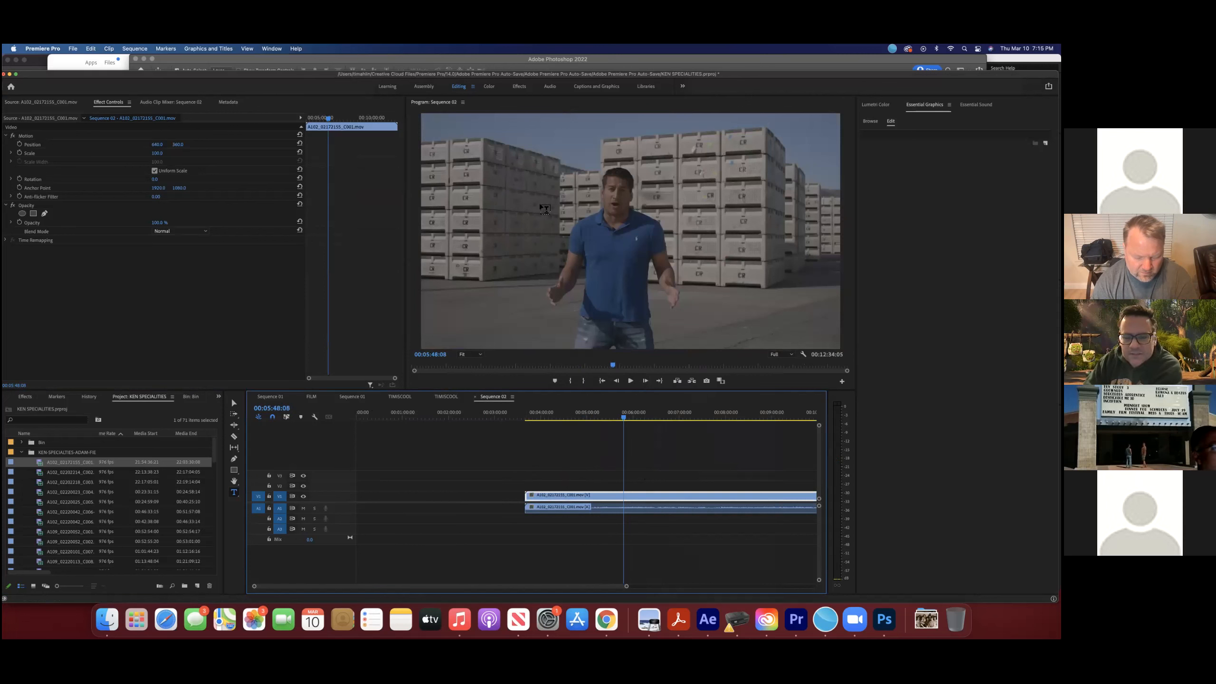
pyautogui.click(623, 450)
pyautogui.click(641, 493)
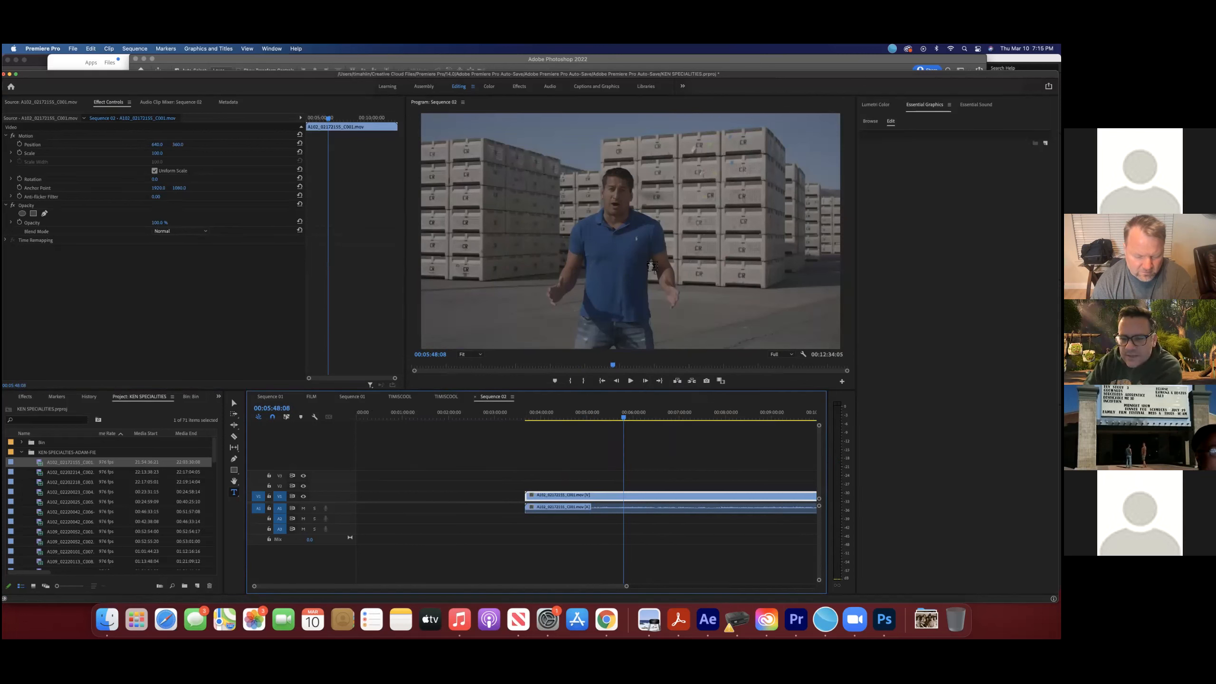
# Step: Open the same bin clip in the source monitor, add it on track V2 and apply Scale to Frame Size to it
pyautogui.doubleClick(38, 463)
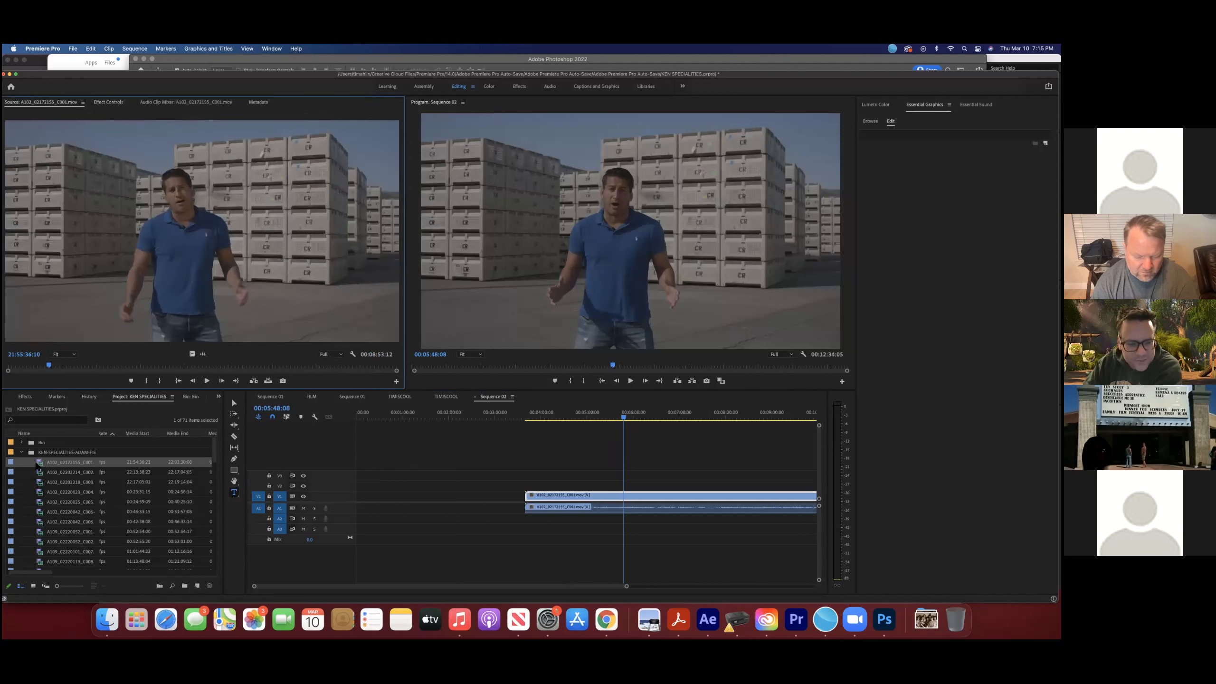
pyautogui.moveTo(37, 463); pyautogui.dragTo(412, 486)
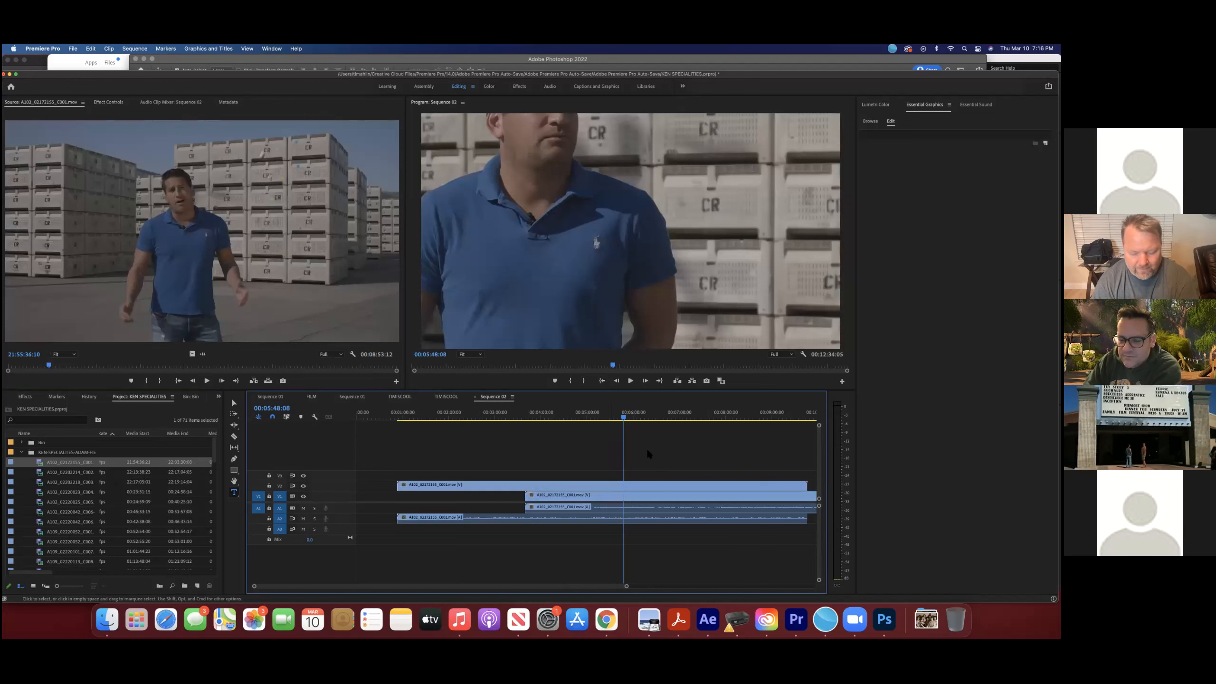
pyautogui.click(624, 485)
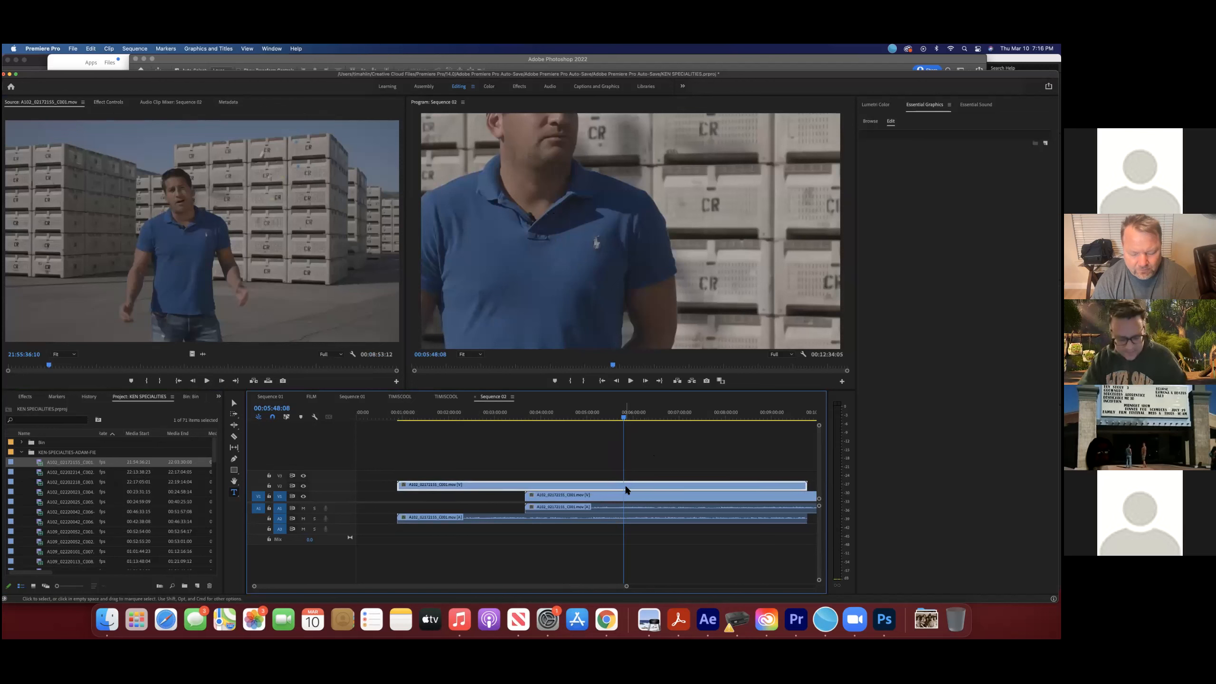
pyautogui.rightClick(628, 482)
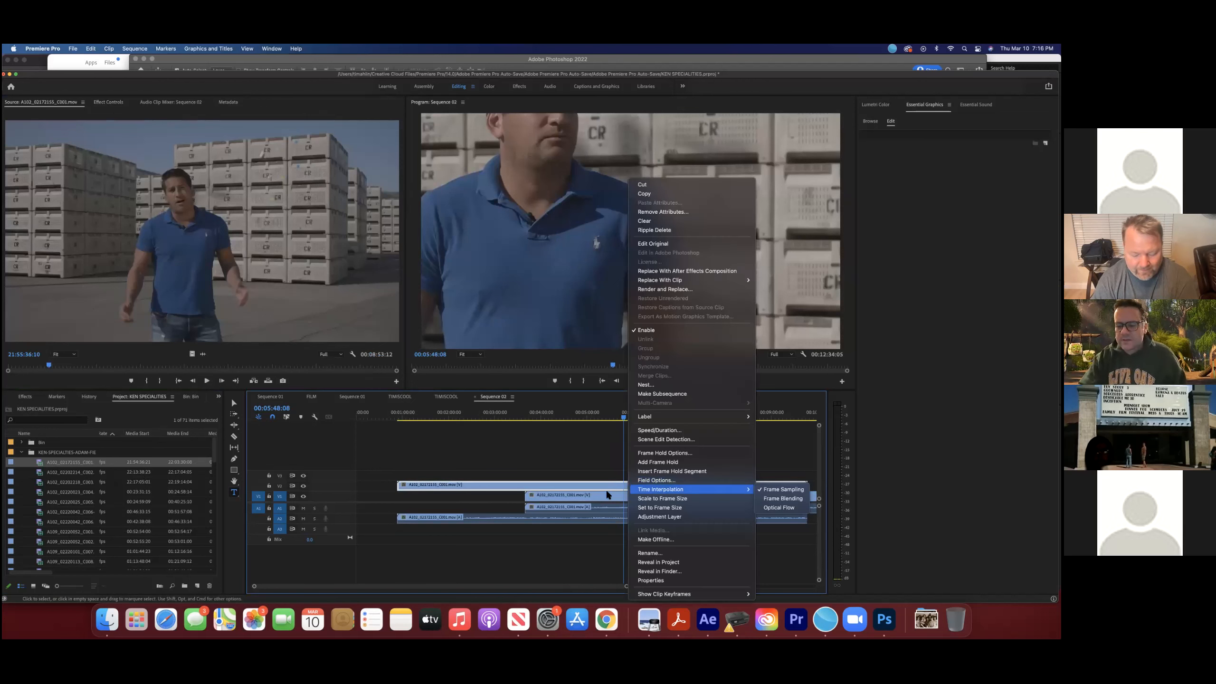
pyautogui.click(616, 482)
pyautogui.rightClick(616, 482)
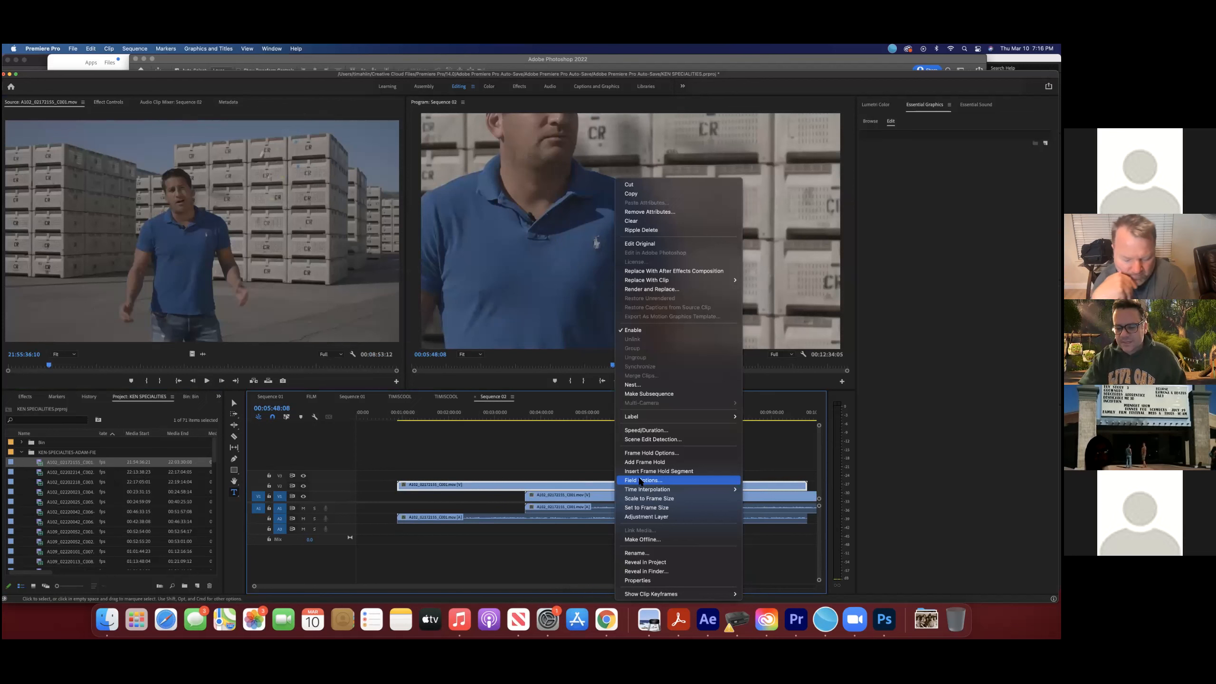
pyautogui.click(659, 498)
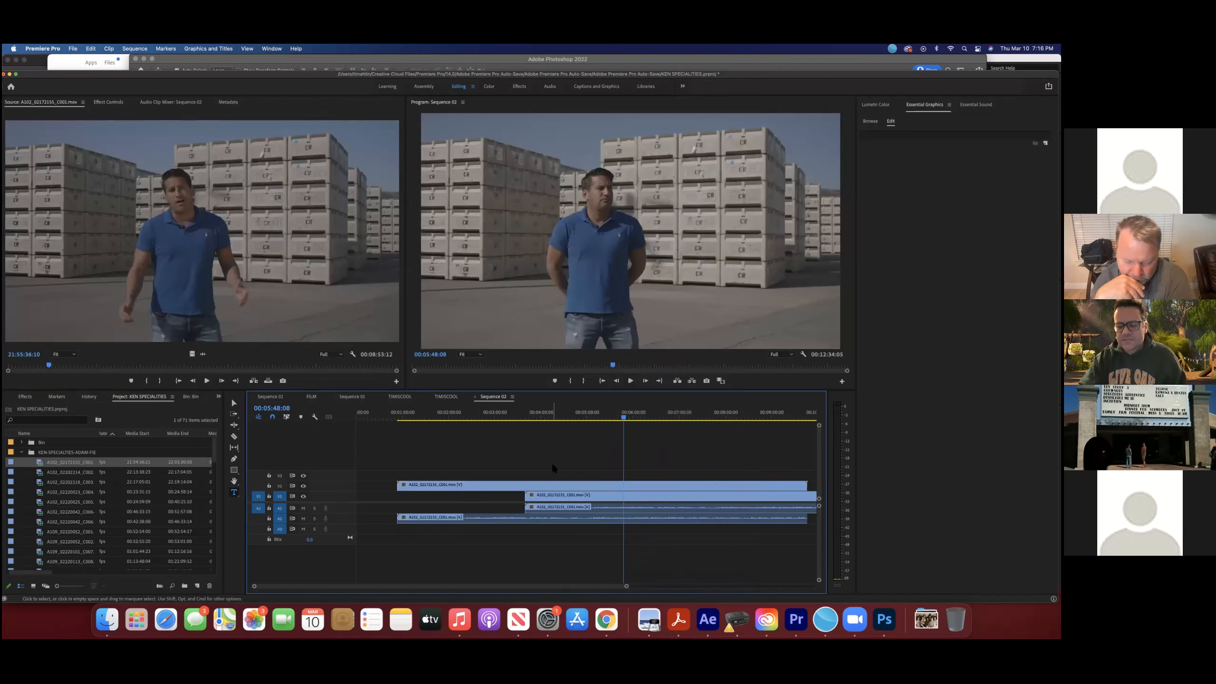
# Step: Increase the V2 clip's scale until the man's torso fills the program frame
pyautogui.click(109, 102)
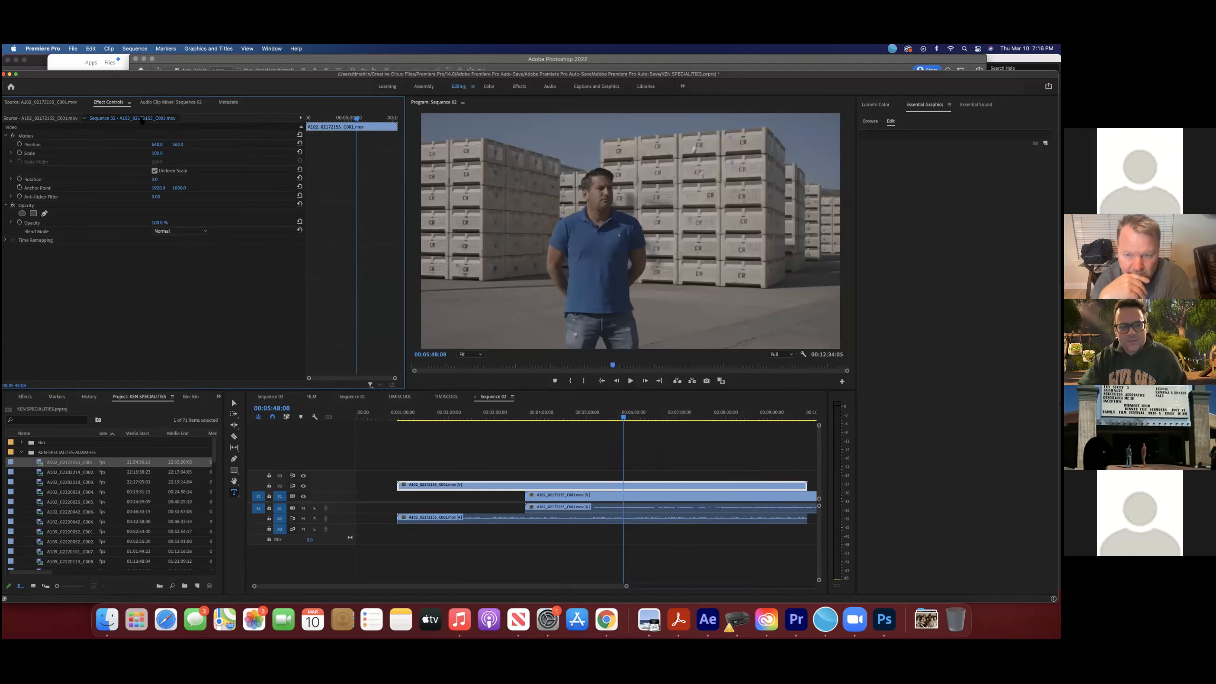
pyautogui.moveTo(157, 153)
pyautogui.mouseDown()
pyautogui.moveTo(255, 154)
pyautogui.moveTo(138, 154)
pyautogui.moveTo(201, 153)
pyautogui.moveTo(172, 157)
pyautogui.mouseUp()
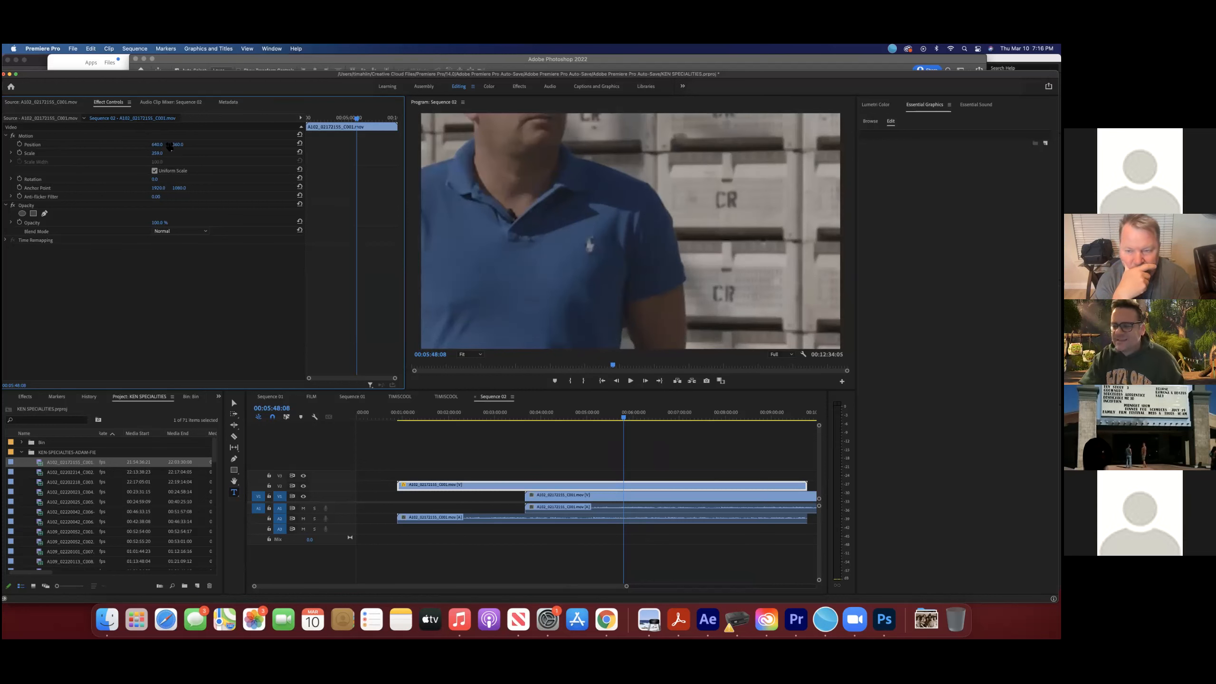
pyautogui.moveTo(170, 147); pyautogui.dragTo(175, 148)
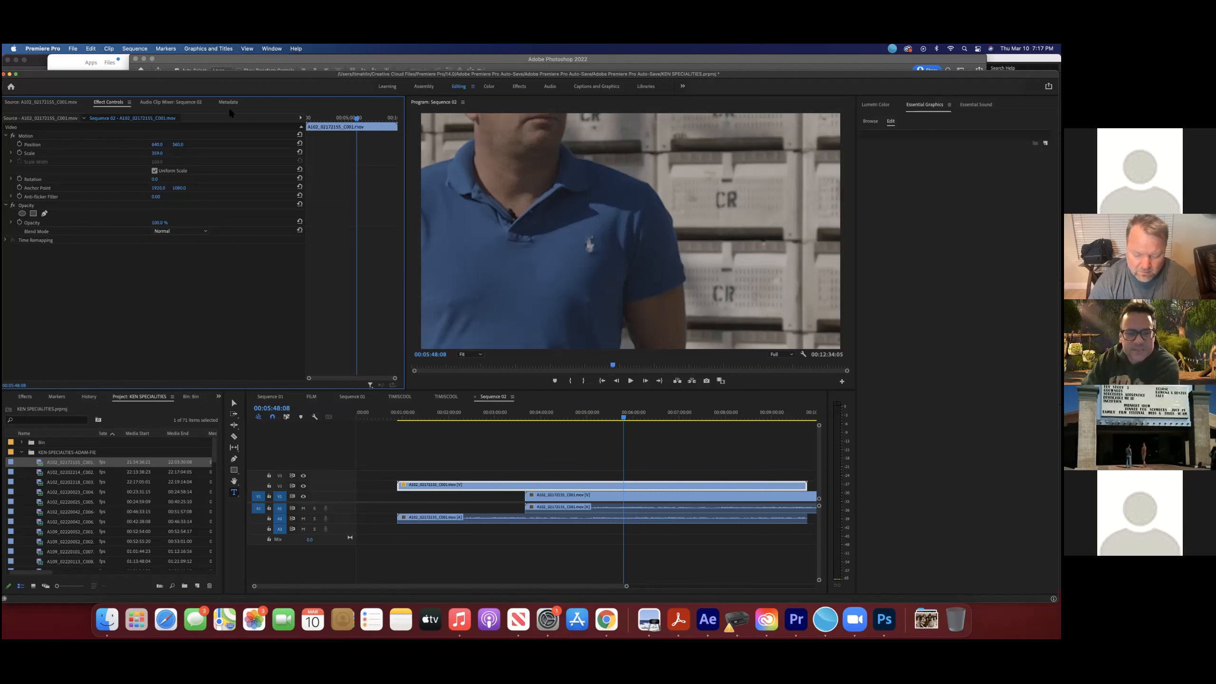
# Step: Search the application help for "tran" to locate the Auto Transcribe Sequence command
pyautogui.click(255, 48)
pyautogui.moveTo(290, 48)
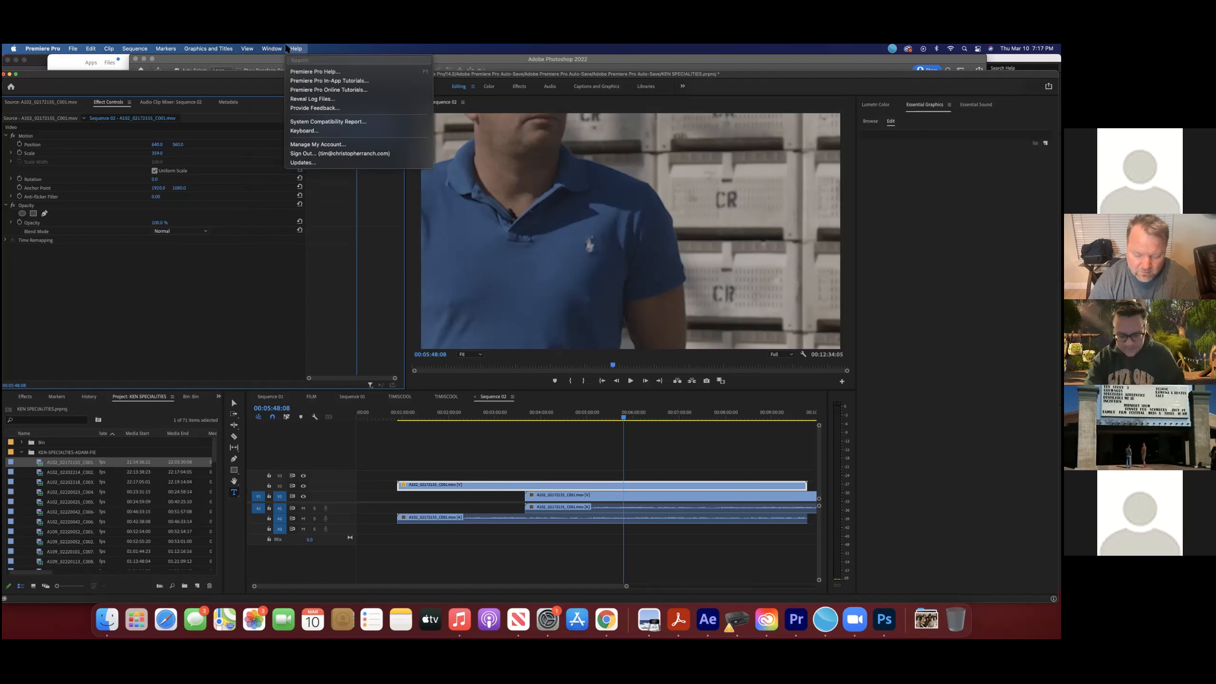
pyautogui.write('tran')
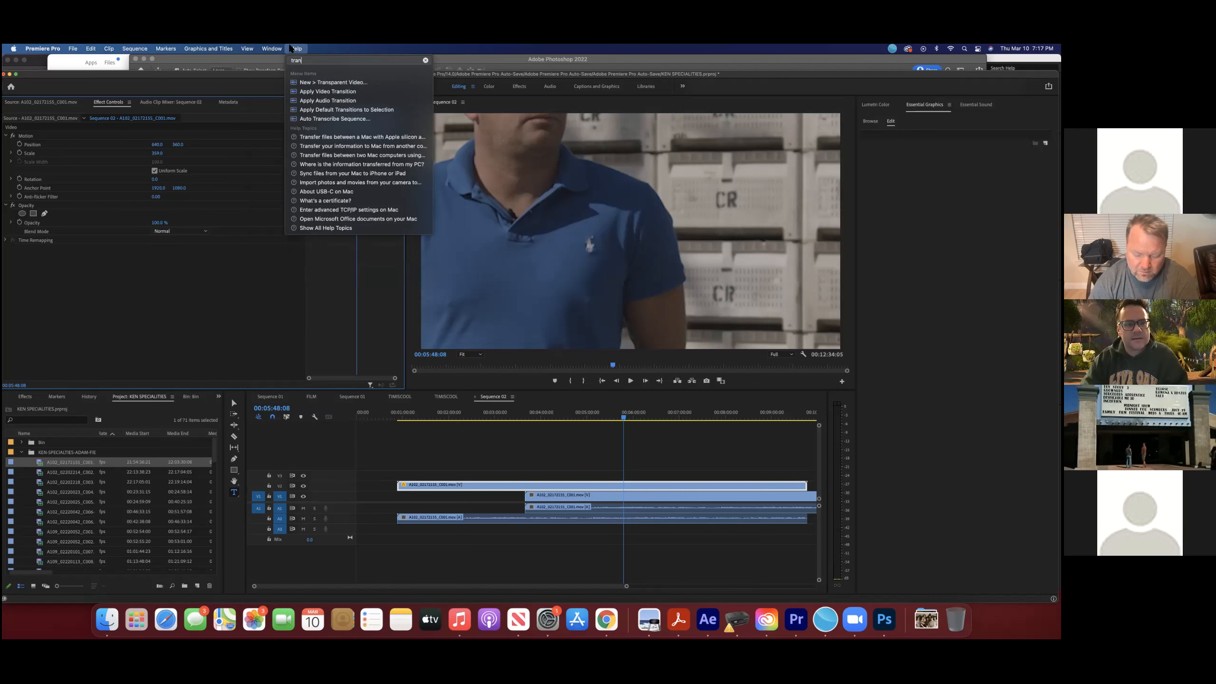
pyautogui.moveTo(335, 119)
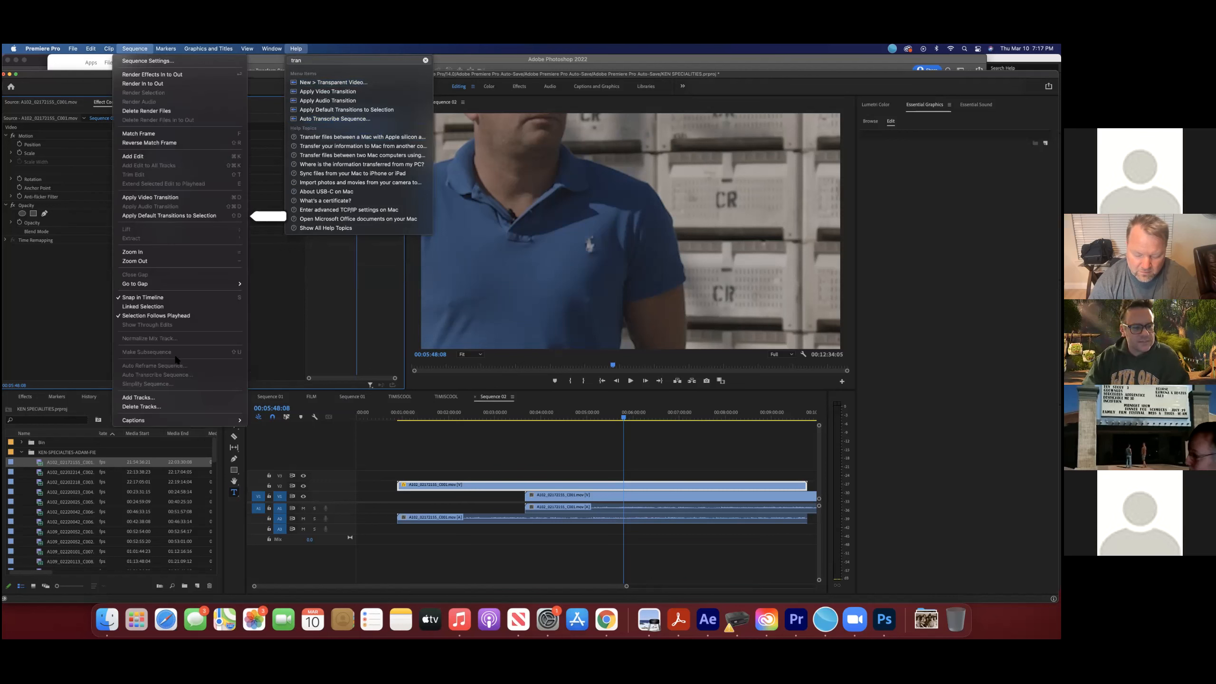
pyautogui.click(452, 431)
# Step: Close one of the TIMISCOOL sequences and open Sequence 01 with the playhead at 00:11:14:00
pyautogui.click(443, 397)
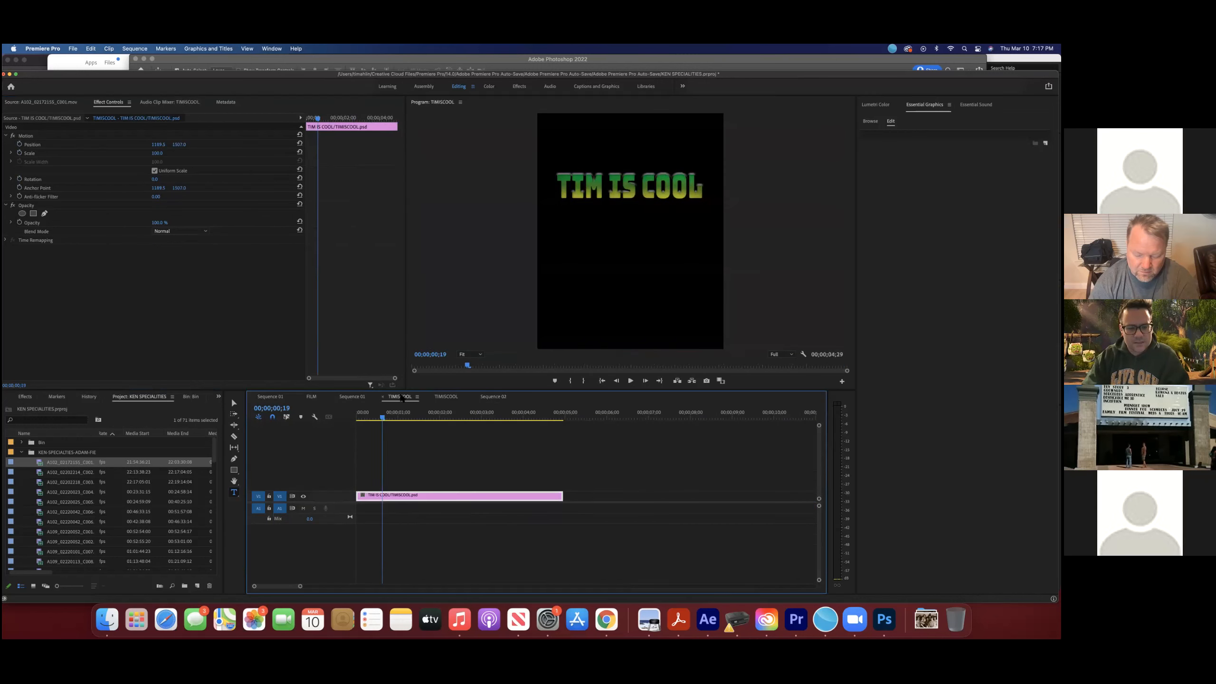
pyautogui.click(429, 396)
pyautogui.scroll(3, 415, 395)
pyautogui.scroll(-3, 392, 394)
pyautogui.click(353, 397)
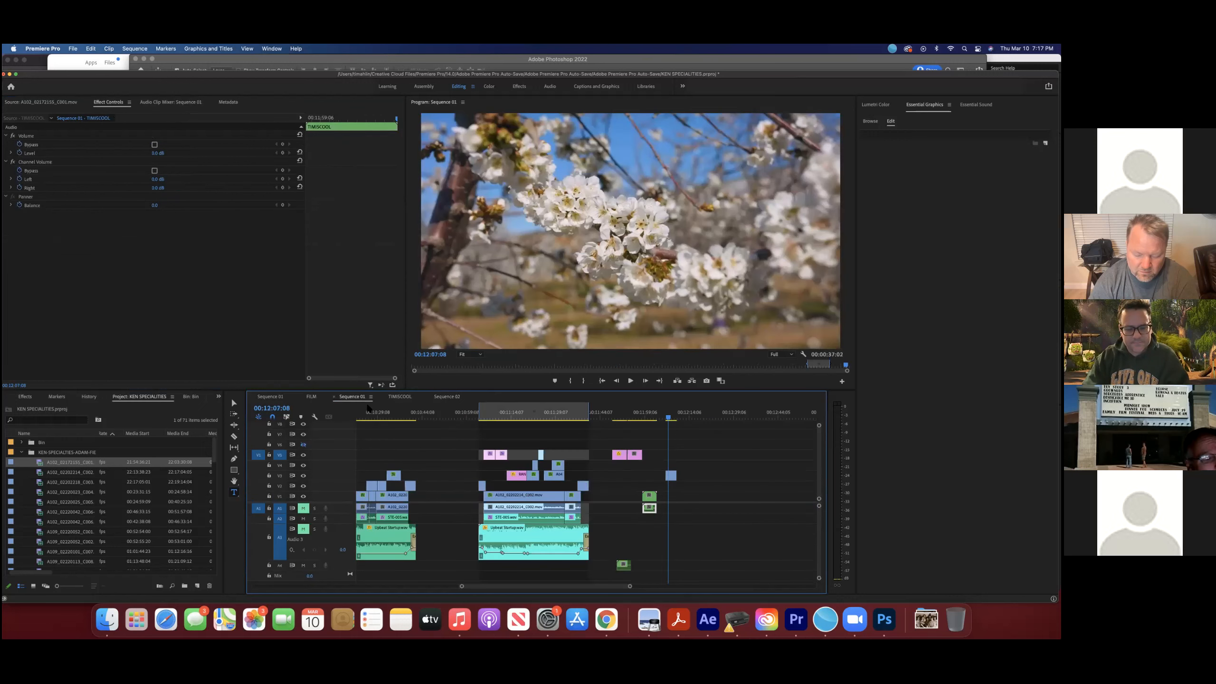
pyautogui.click(511, 414)
# Step: Open the auto-transcription settings for Sequence 01 and create captions from the sequence transcript with the Subtitle default preset
pyautogui.click(134, 48)
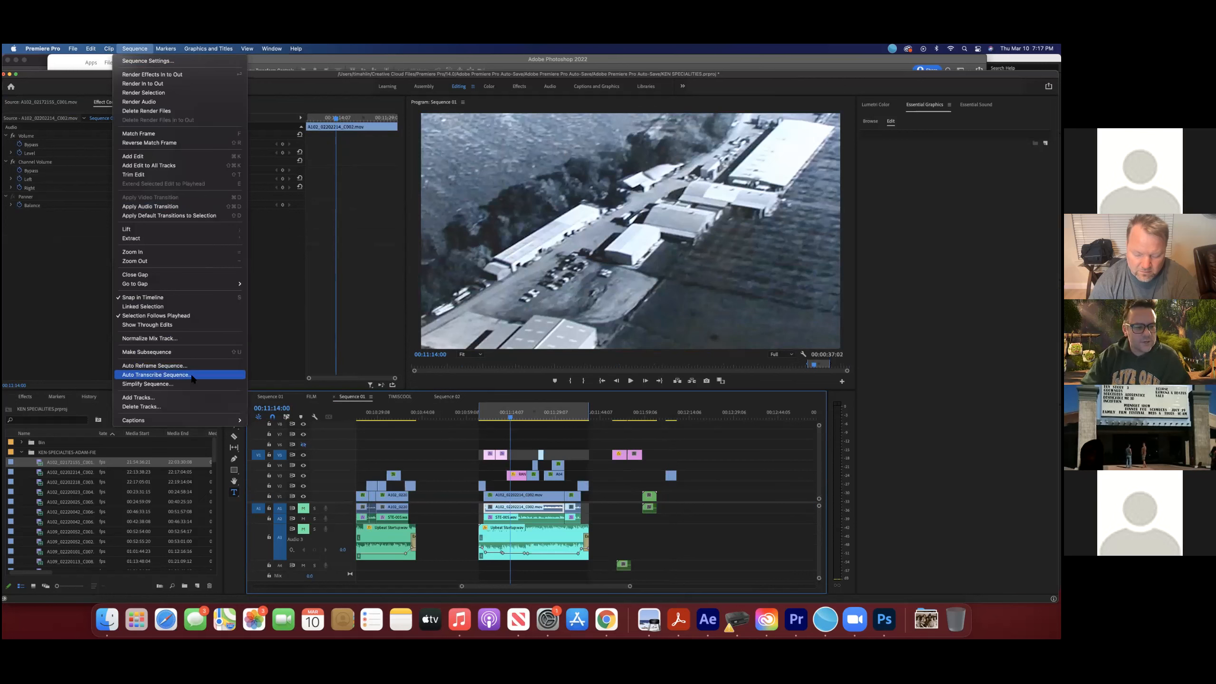
pyautogui.click(158, 375)
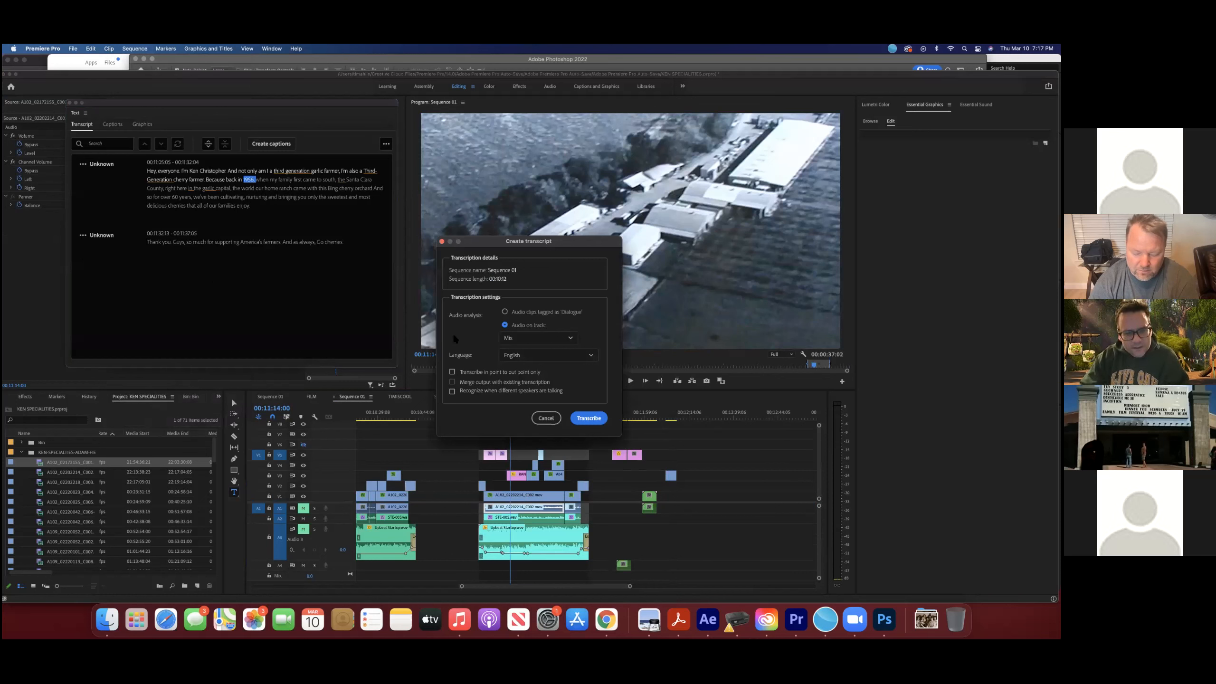
pyautogui.click(594, 418)
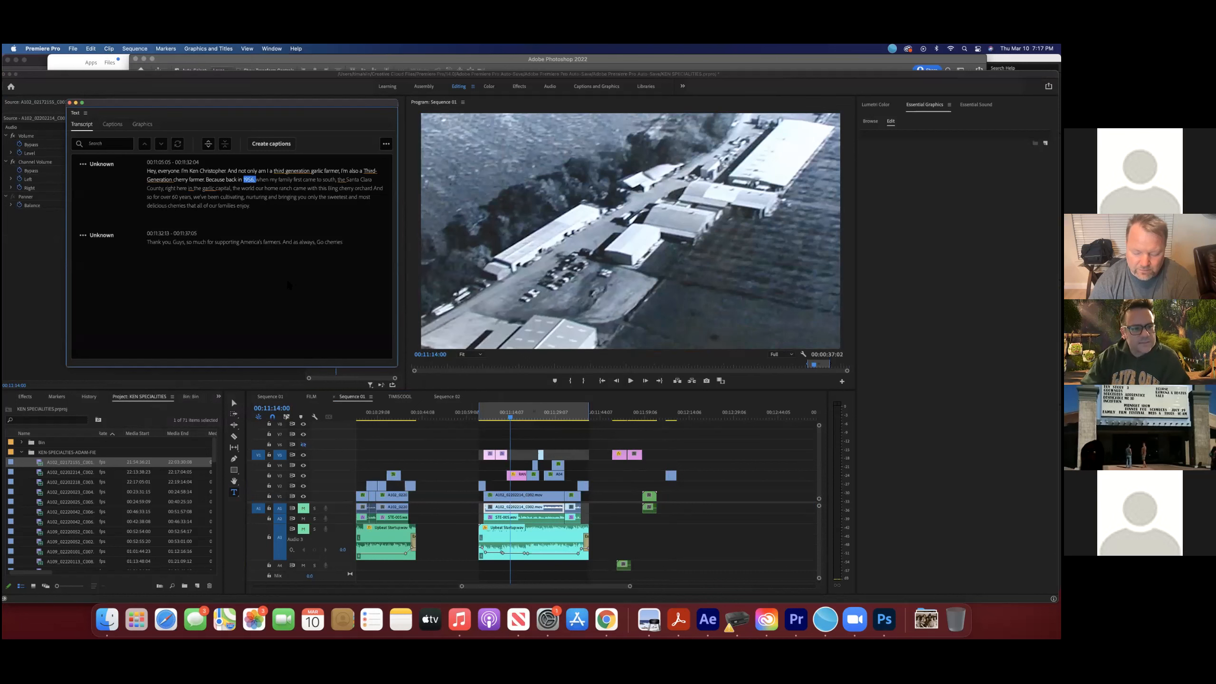
pyautogui.click(271, 144)
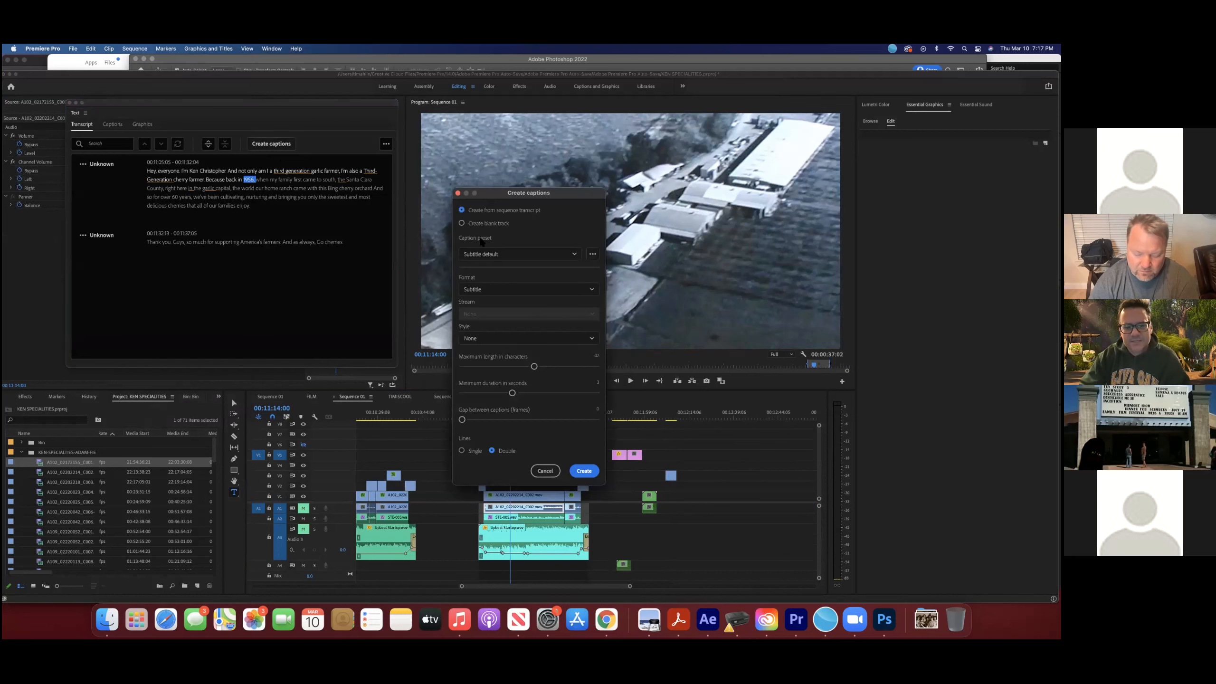
pyautogui.click(584, 470)
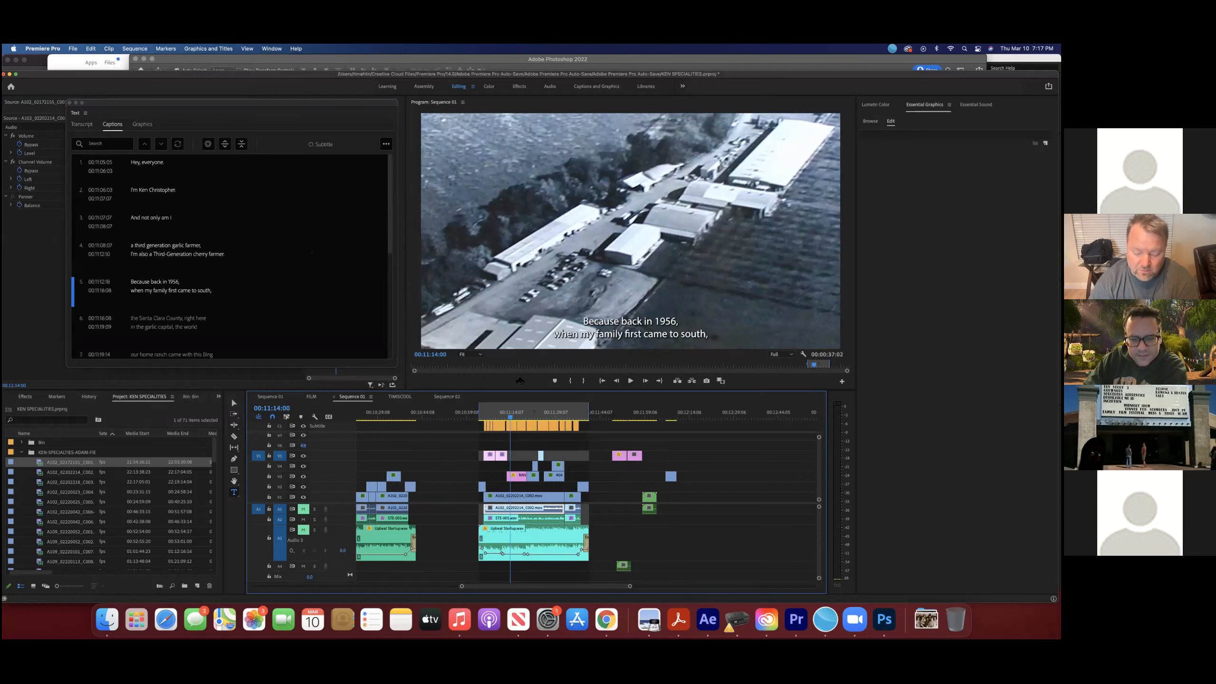
# Step: Delete the two old title graphics under the first captions and play back the new captions from the section's start
pyautogui.moveTo(509, 410); pyautogui.dragTo(476, 460)
pyautogui.press('Delete')
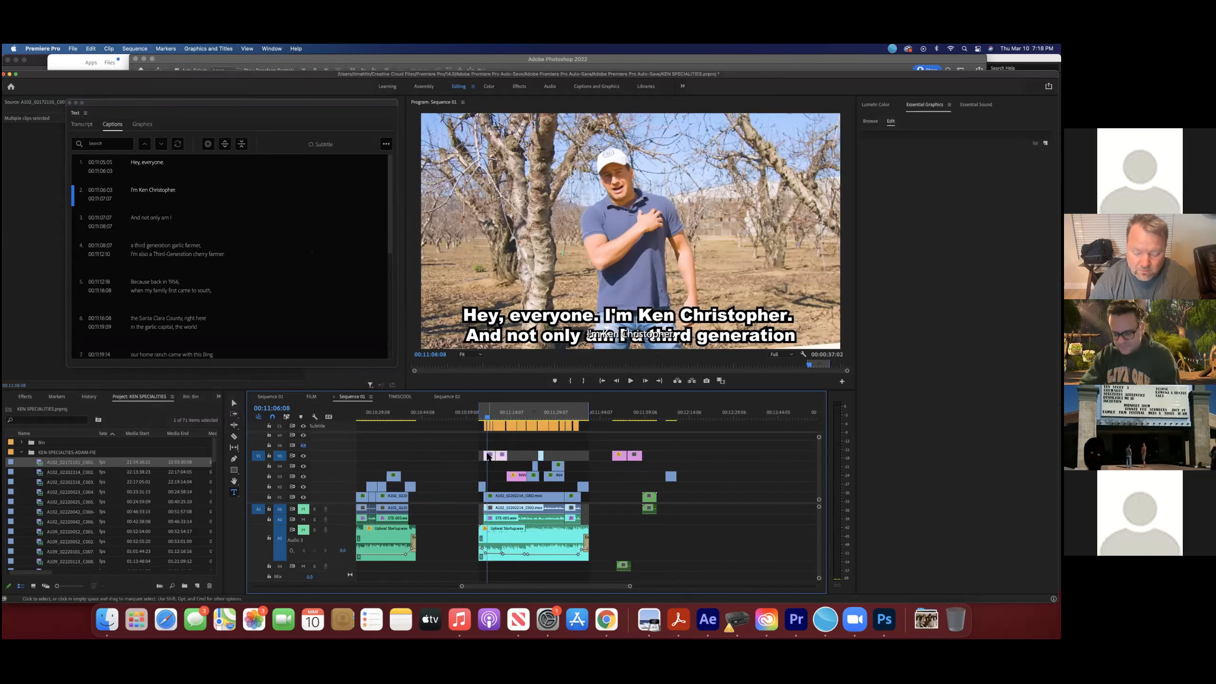
pyautogui.click(485, 412)
pyautogui.press('space')
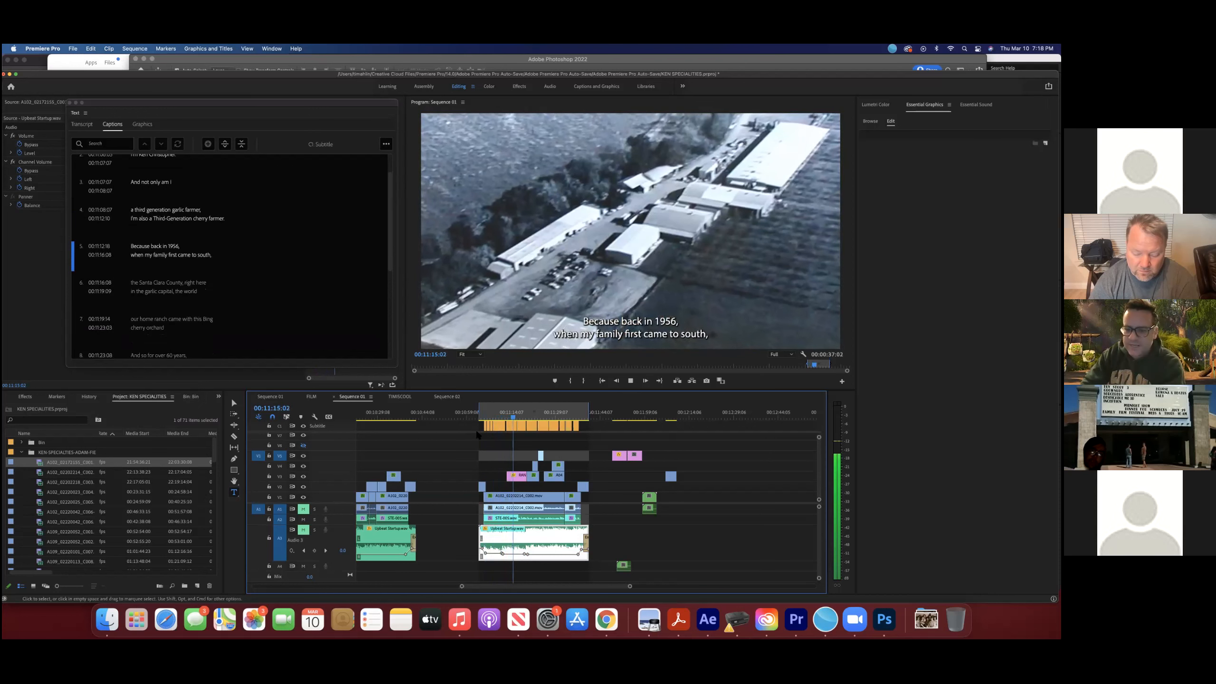
pyautogui.press('space')
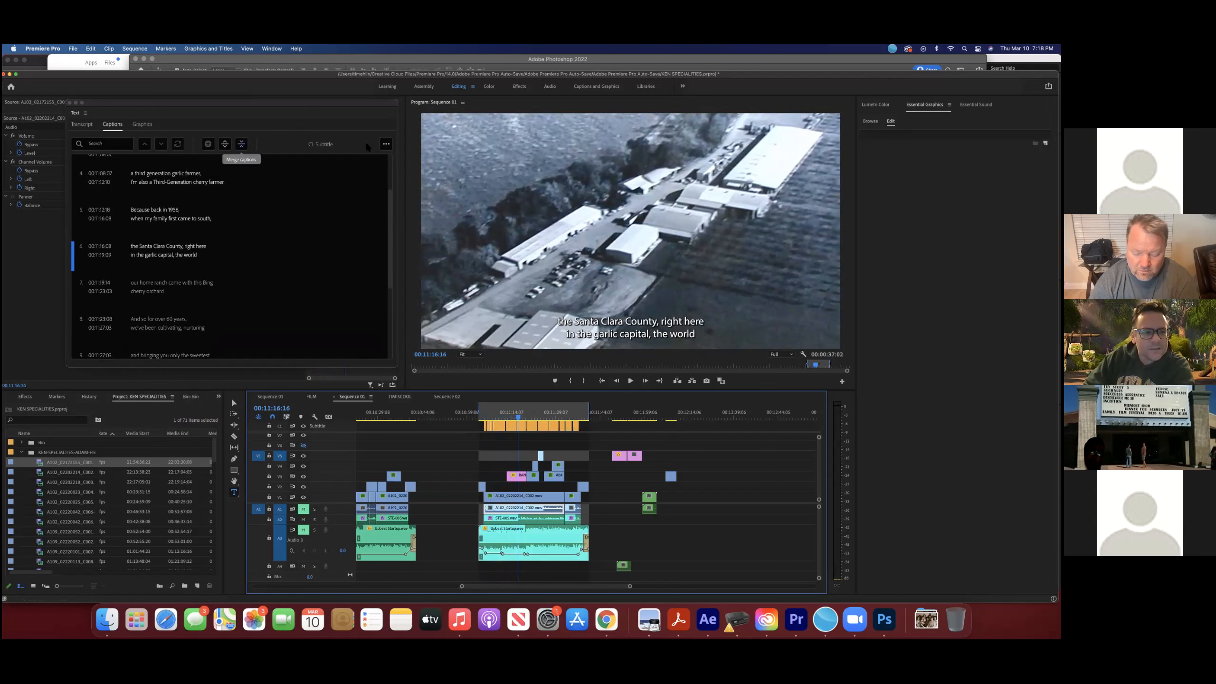
# Step: Review the captions' spell check settings with English as the language, and resume playback of the captioned section
pyautogui.click(386, 144)
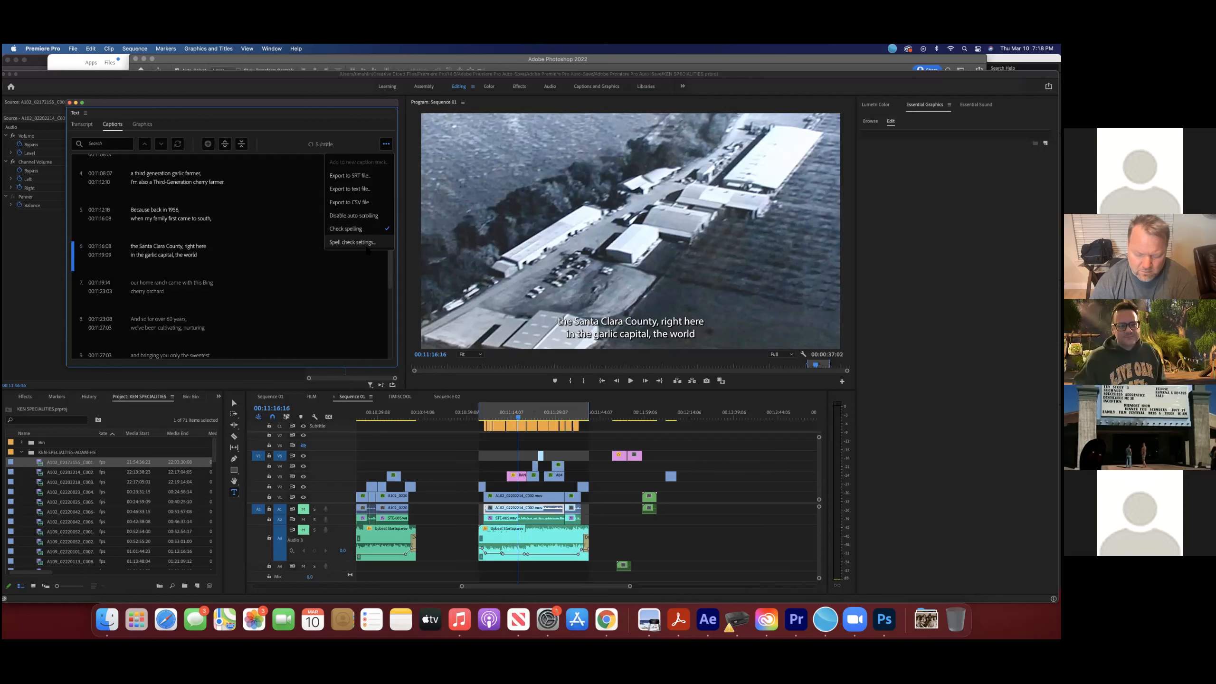
pyautogui.click(363, 242)
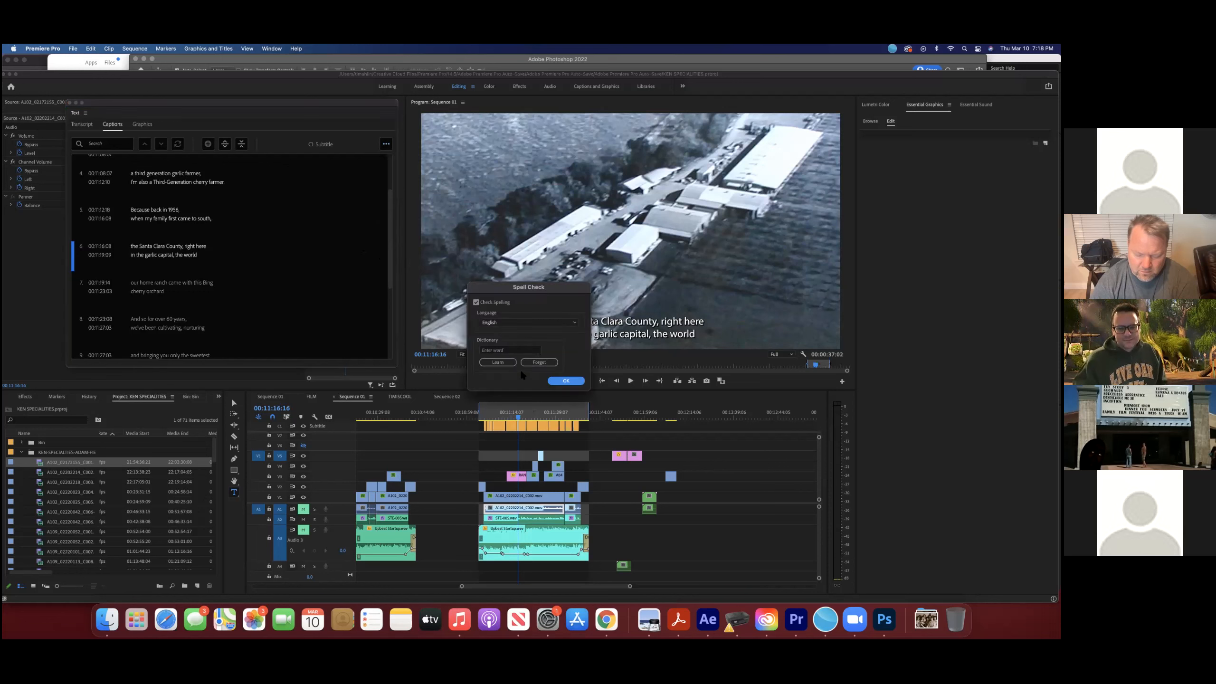
pyautogui.click(565, 381)
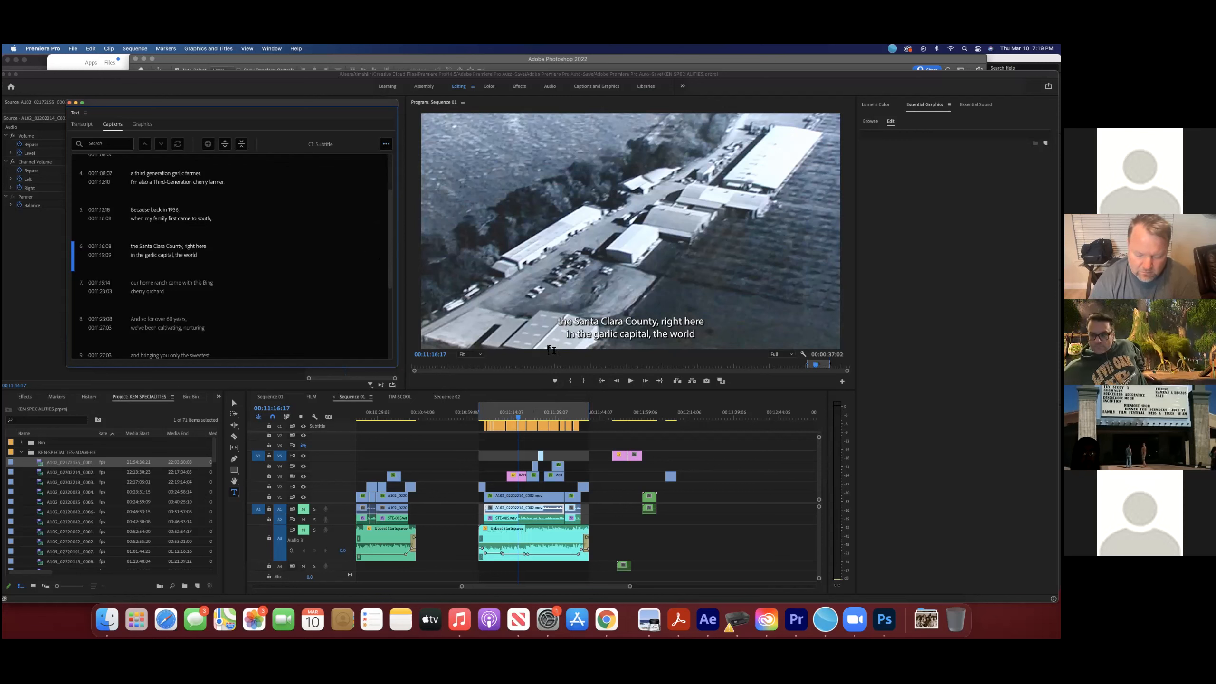
pyautogui.press('space')
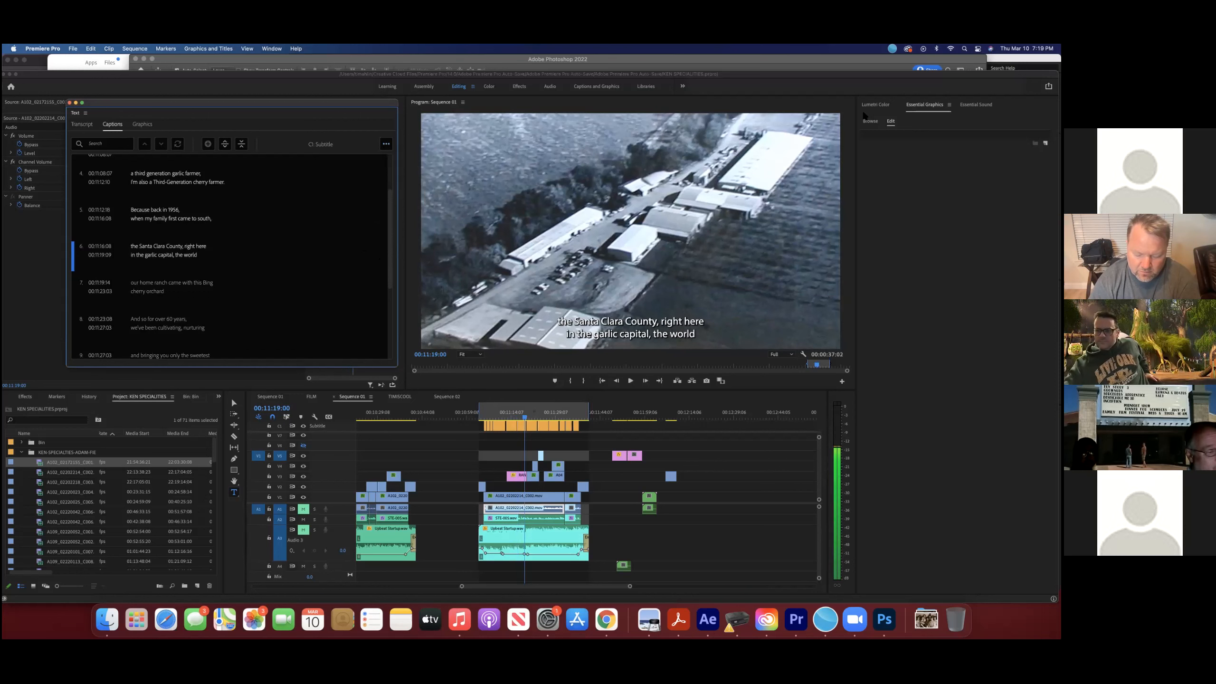